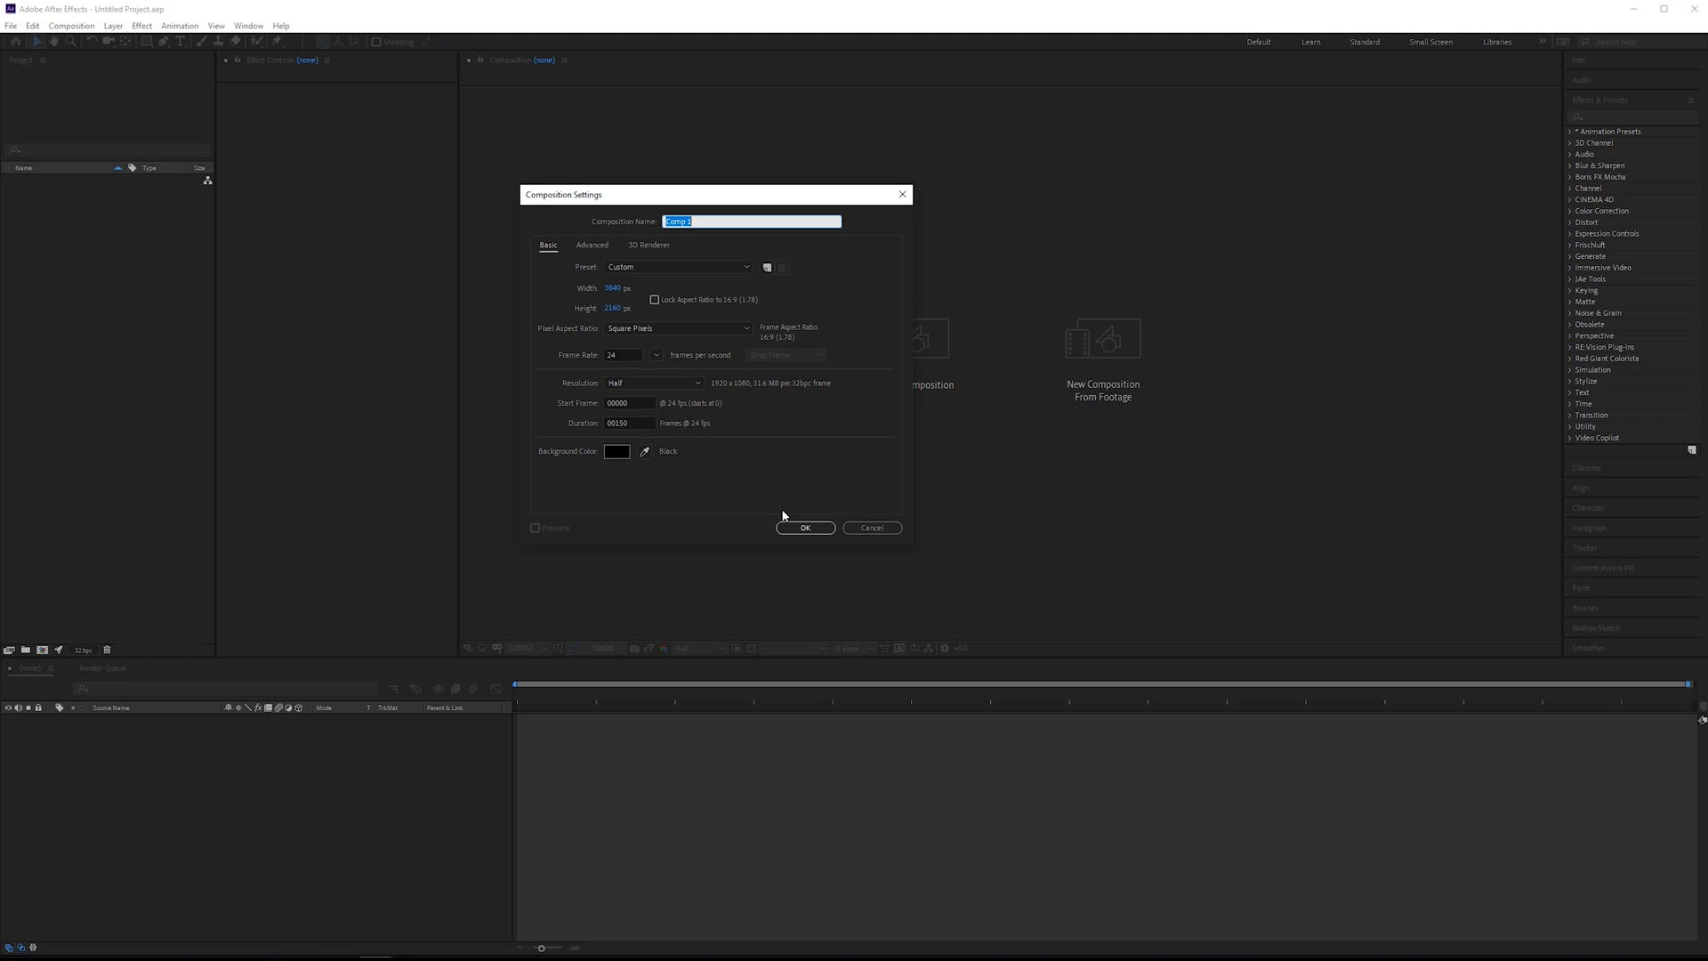
Create the new composition with a frame rate of 30 frames per second.
click(623, 355)
text(30)
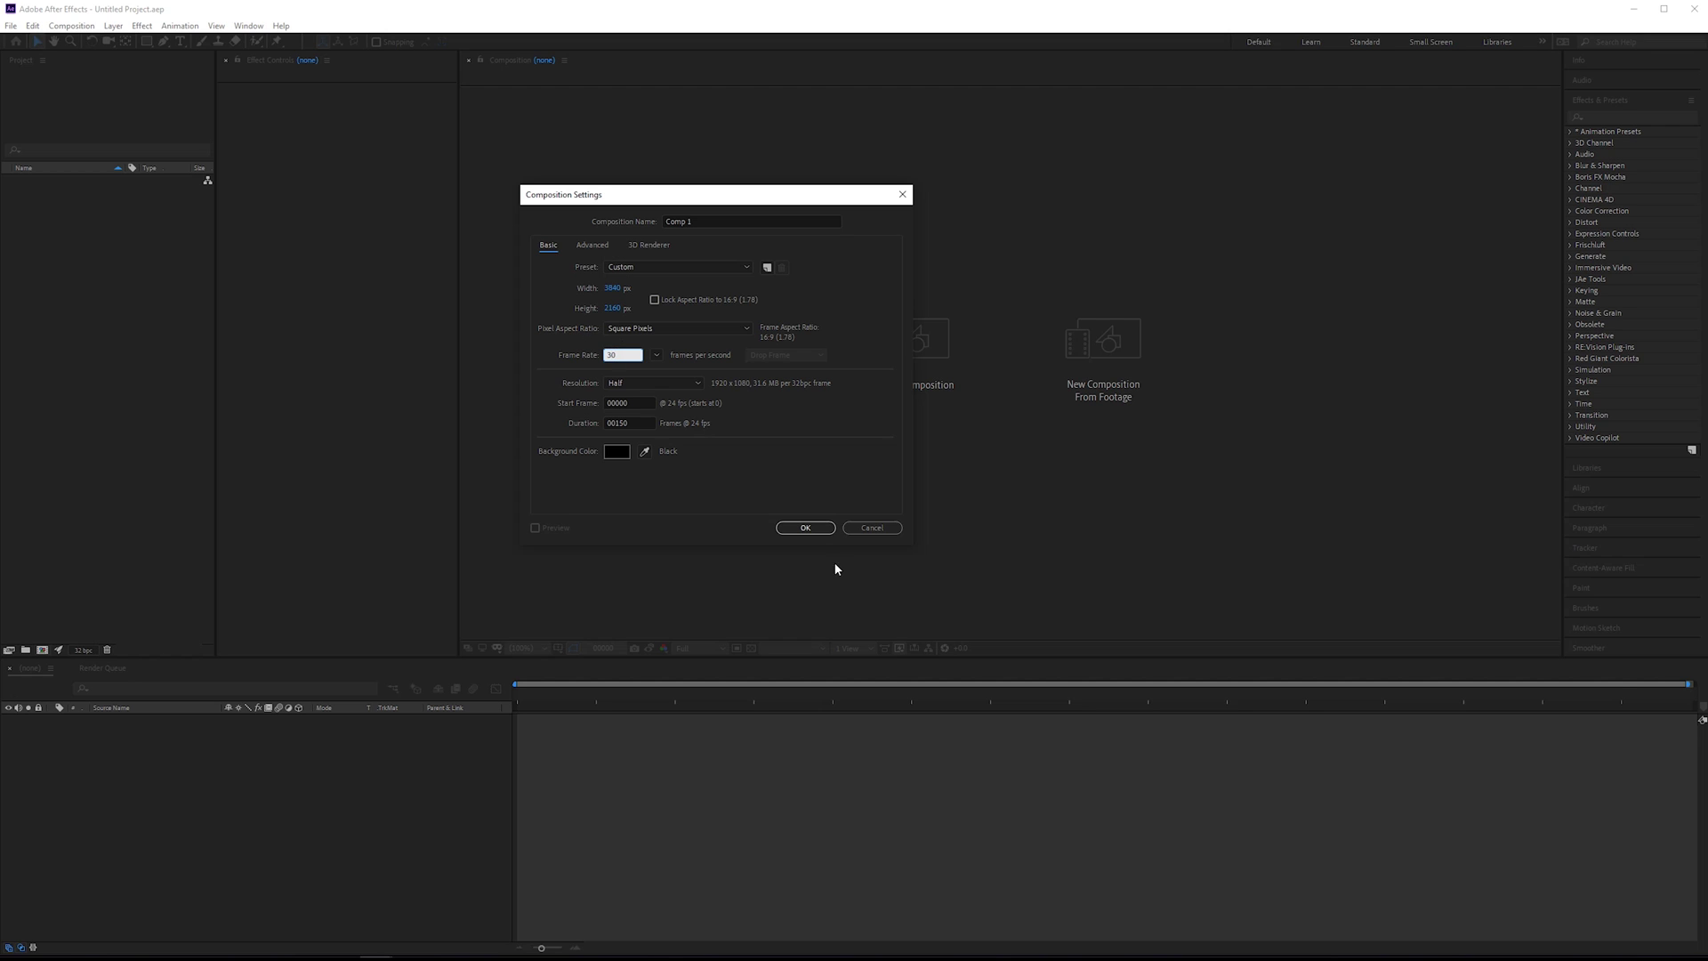
click(816, 531)
Add a text layer reading "SPARKS" to the composition.
right_click(284, 775)
mouse_move(338, 782)
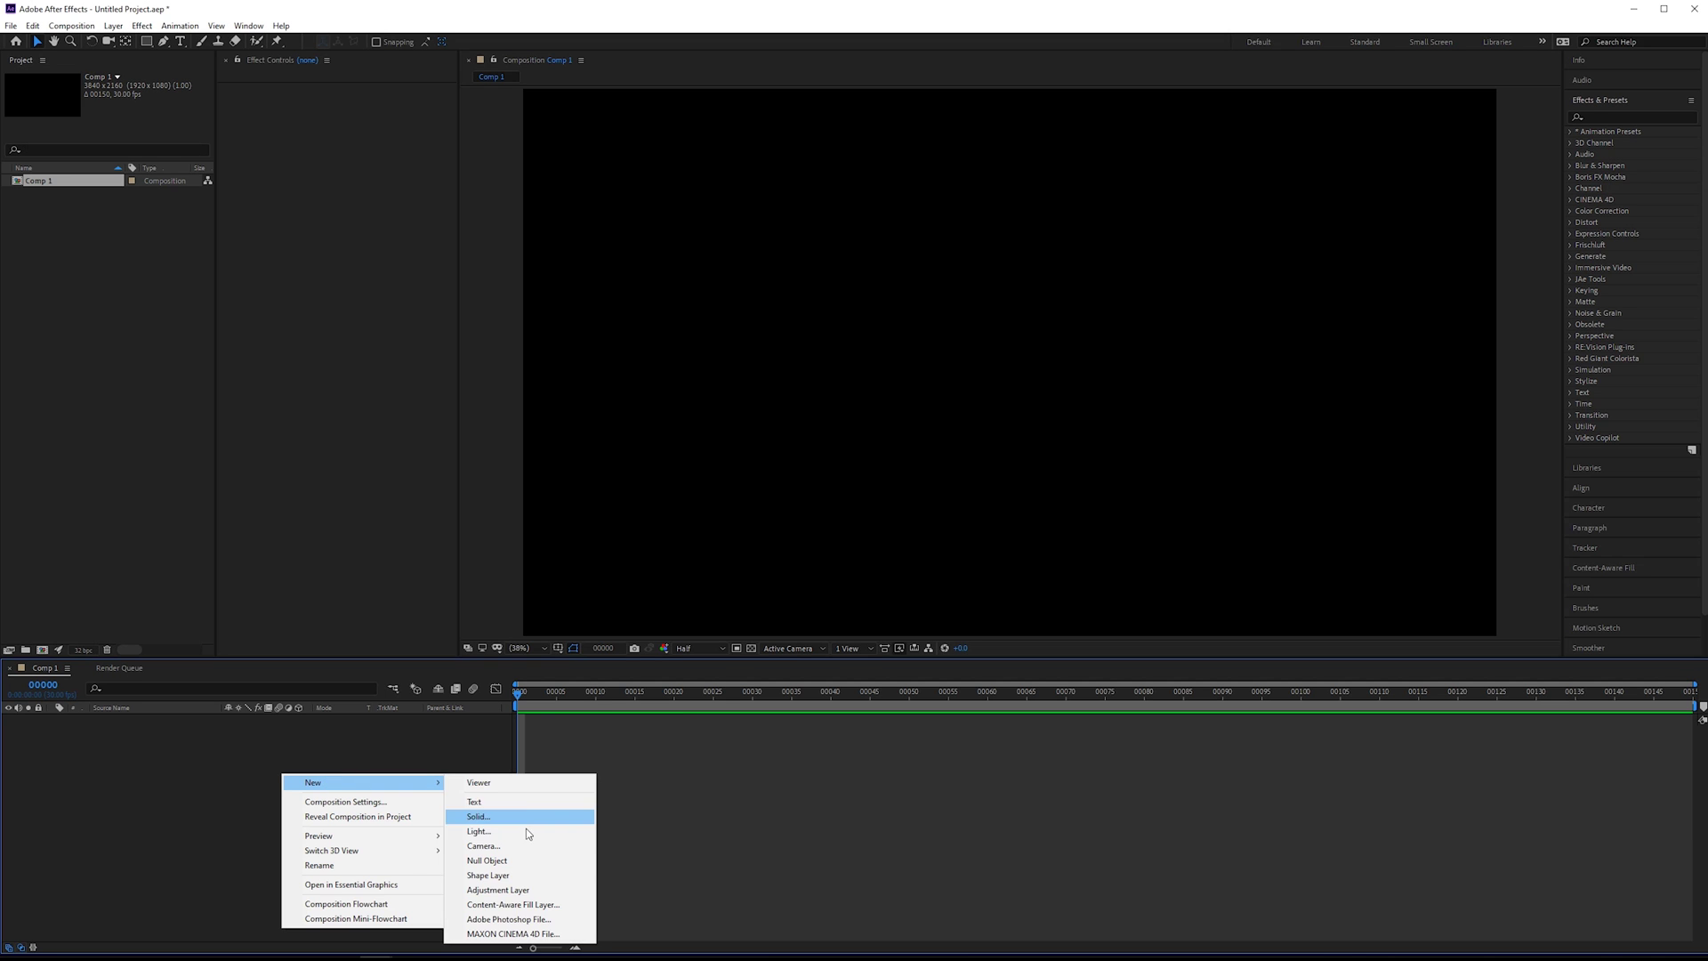
click(481, 802)
text(SPARKS)
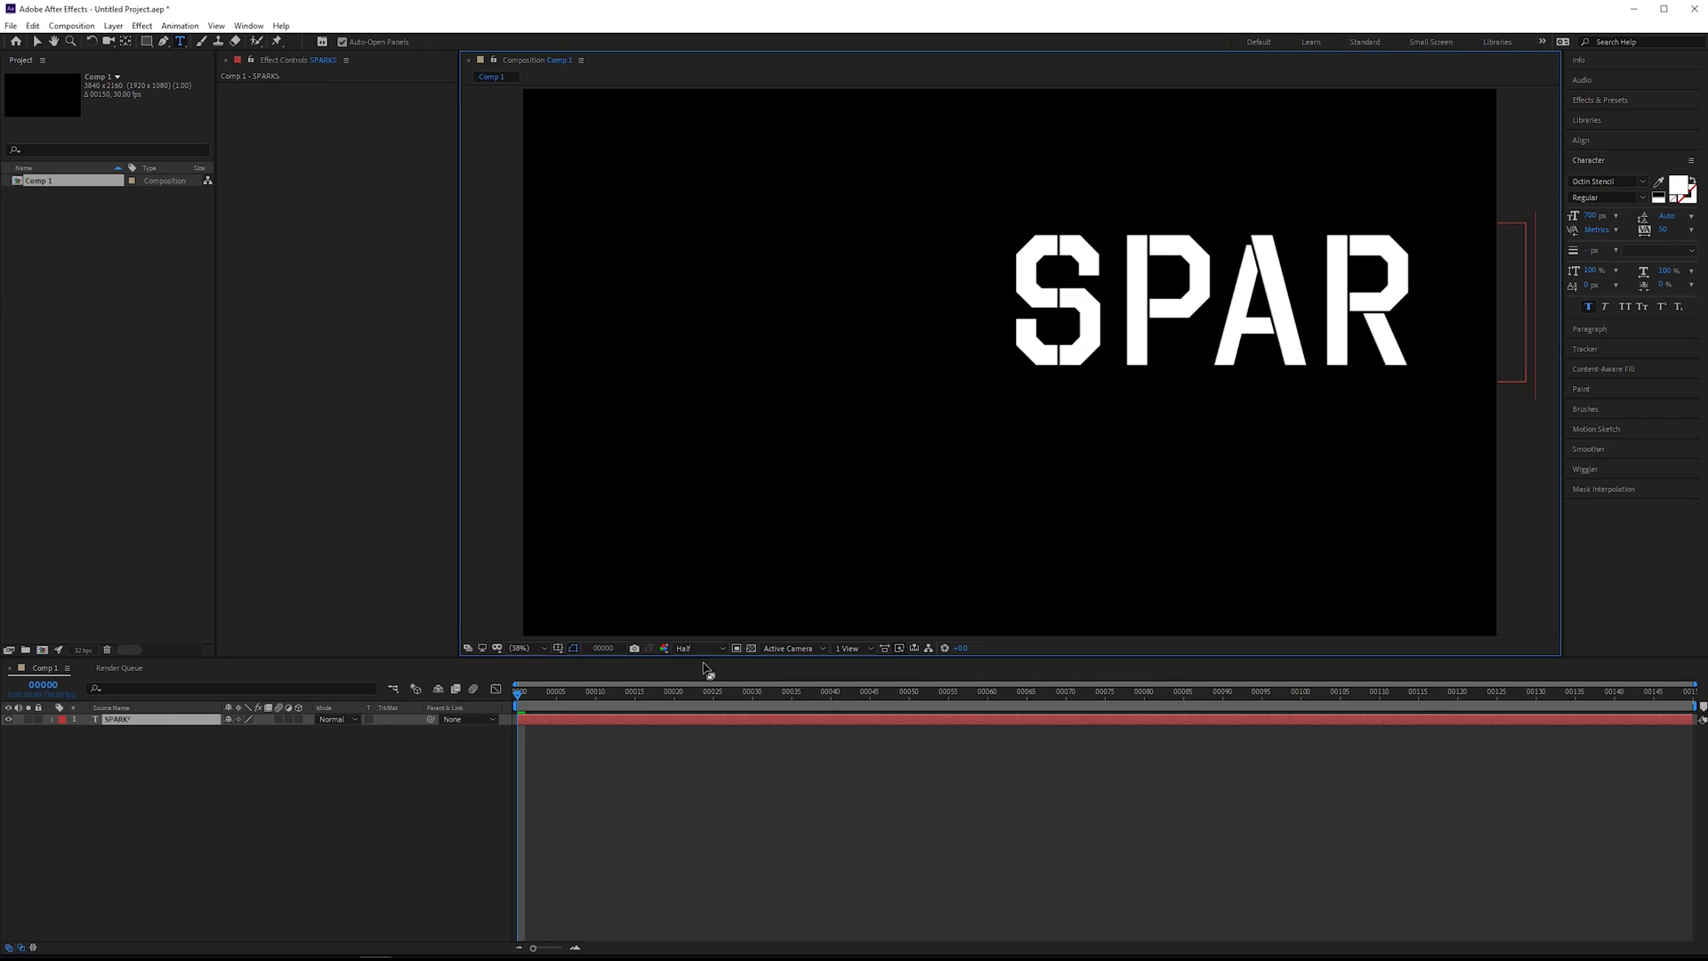
key(KP_Enter)
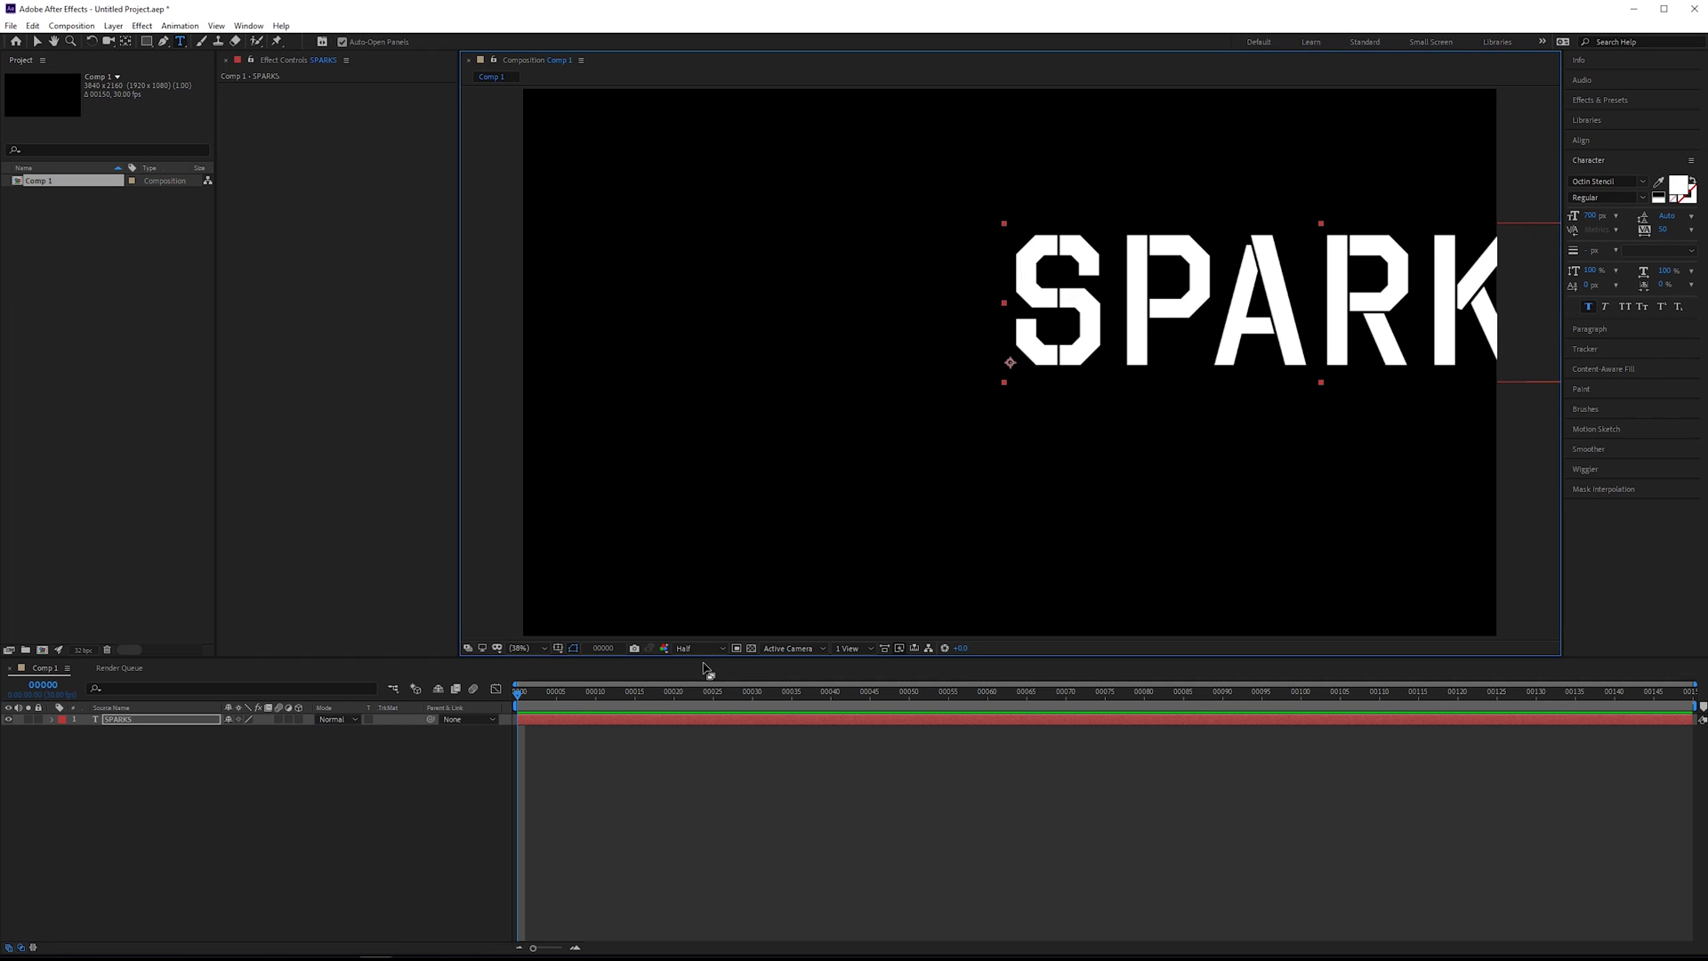
Center the text layer's anchor point and the layer in the frame, and nudge the text slightly upward.
key(ctrl+alt+Home)
key(ctrl+Home)
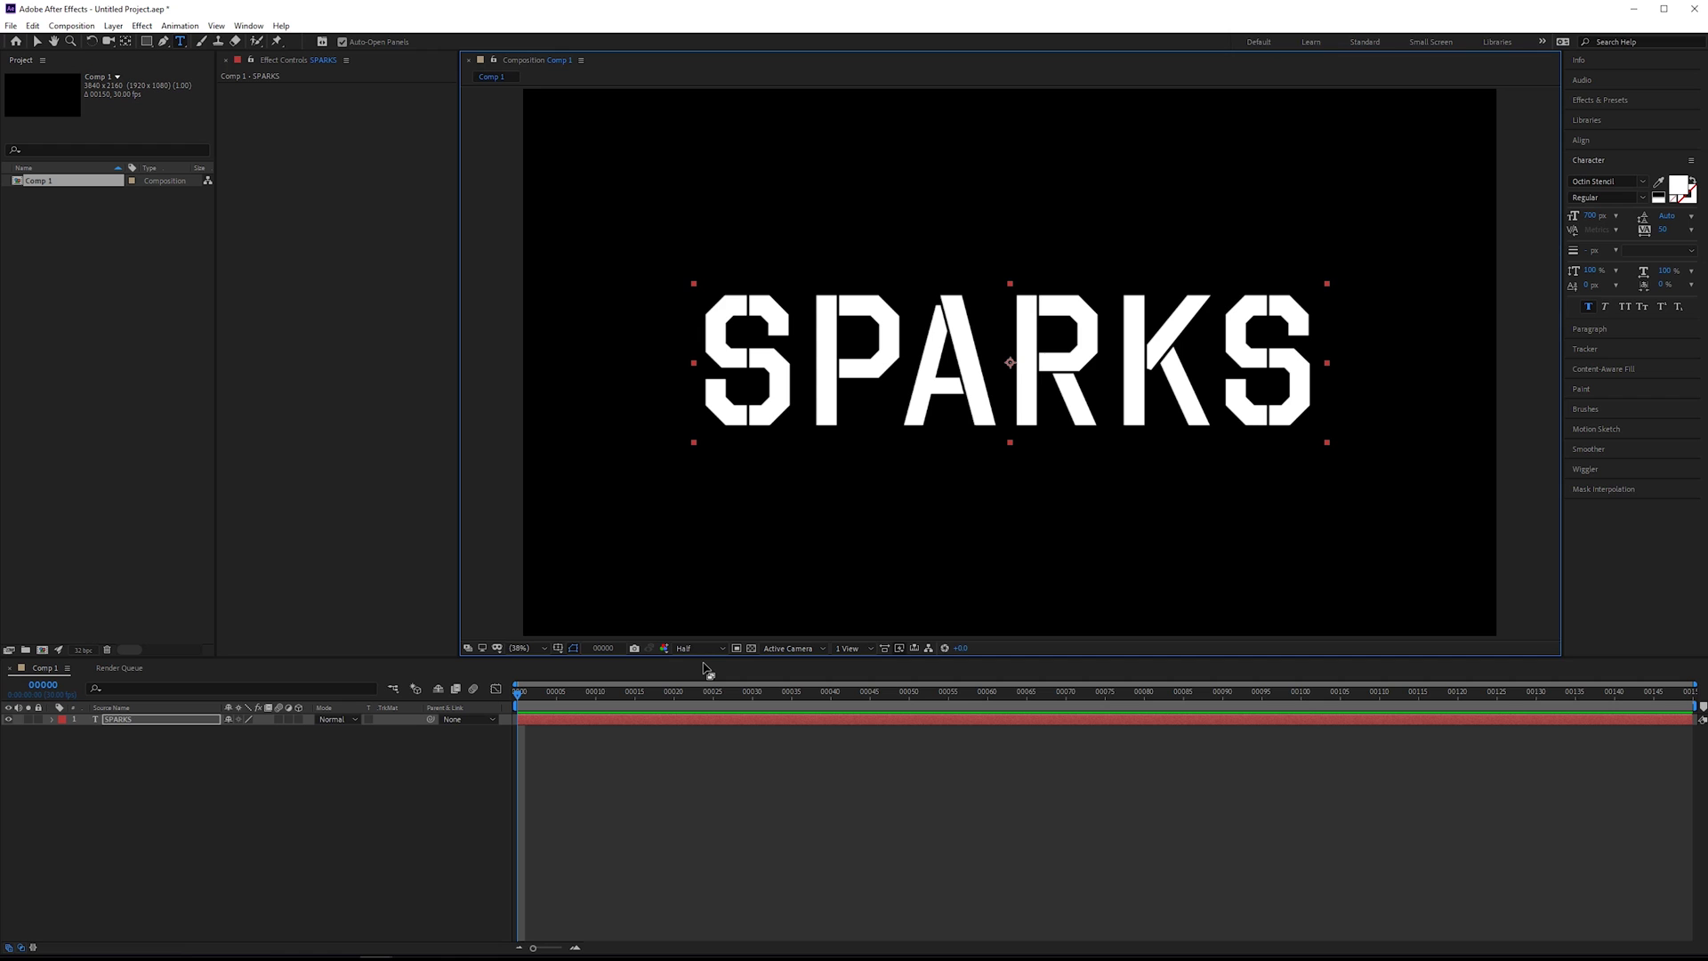
key(shift+Up)
key(shift+Up)
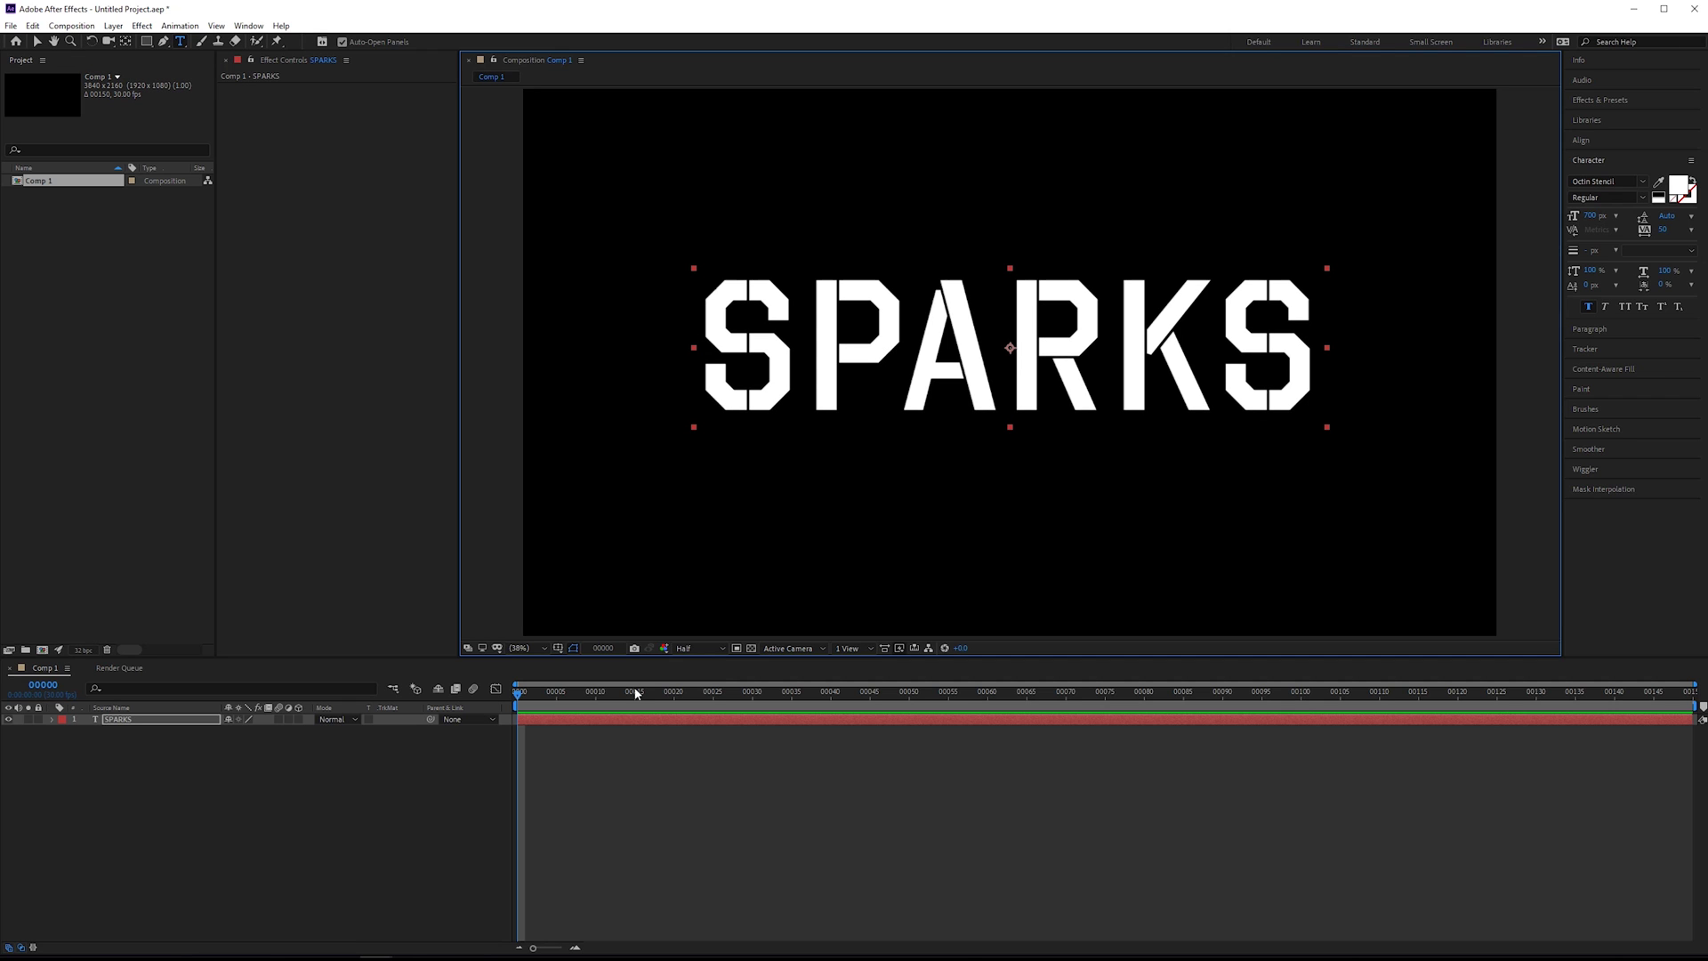
Import the metal tileable texture image from the Textures folder and place it beneath the SPARKS text layer.
click(124, 294)
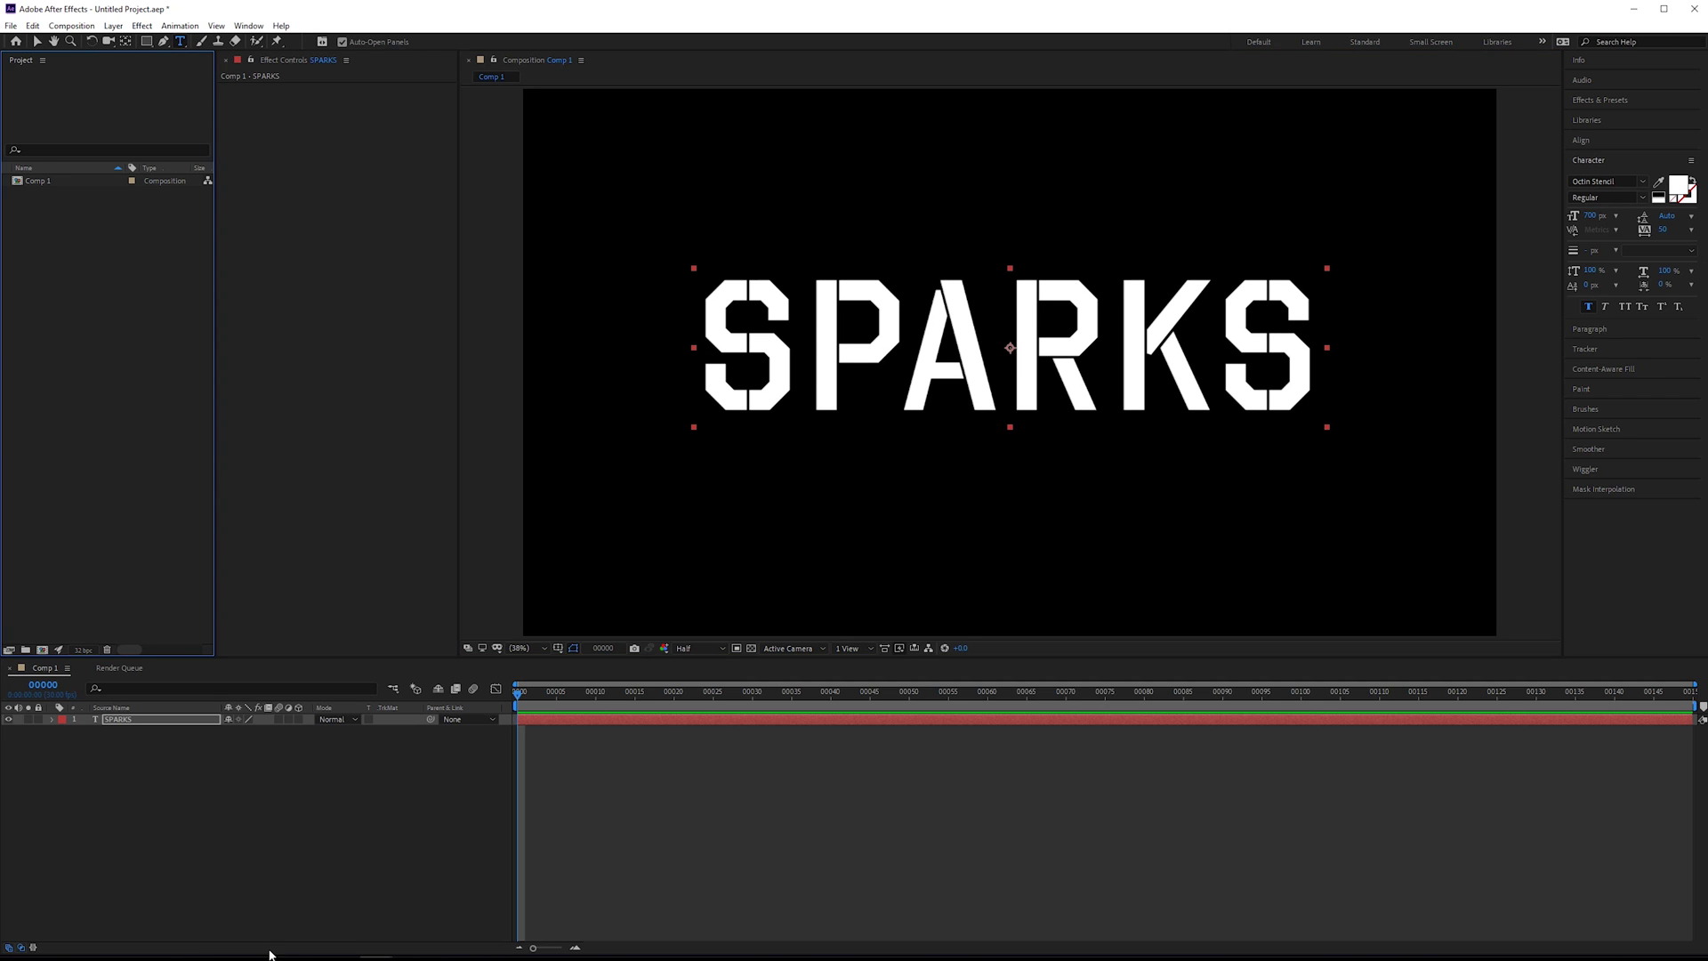
click(49, 944)
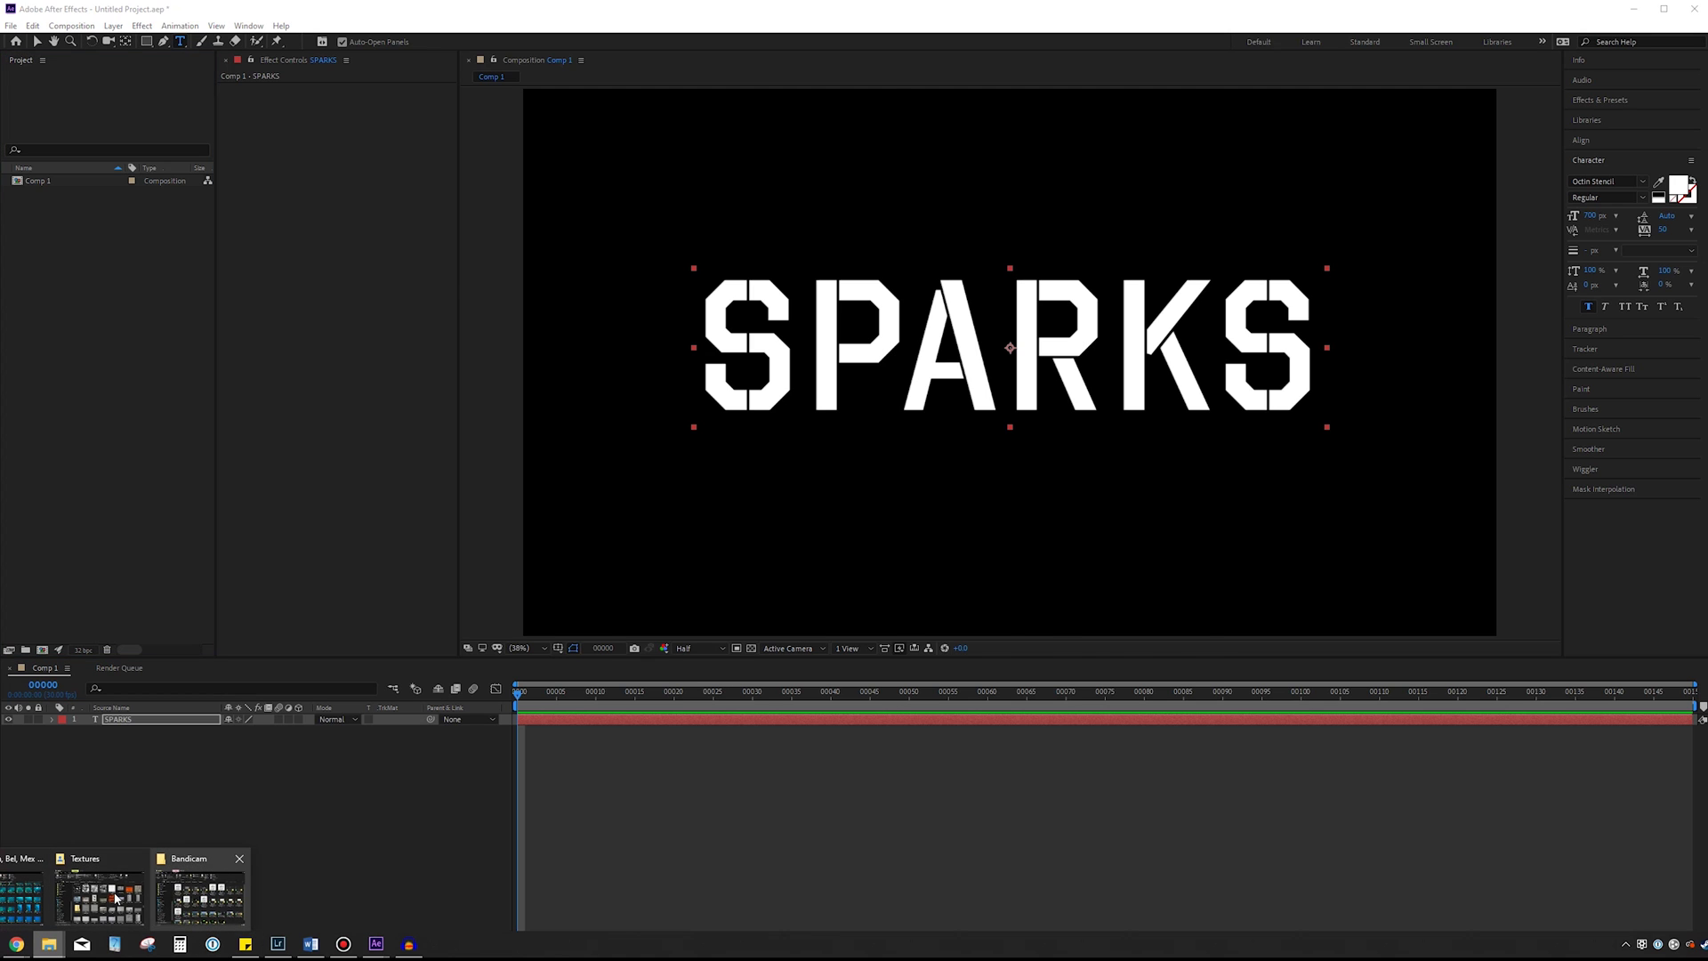
click(123, 899)
drag(736, 565, 145, 433)
click(1186, 224)
drag(56, 193, 265, 753)
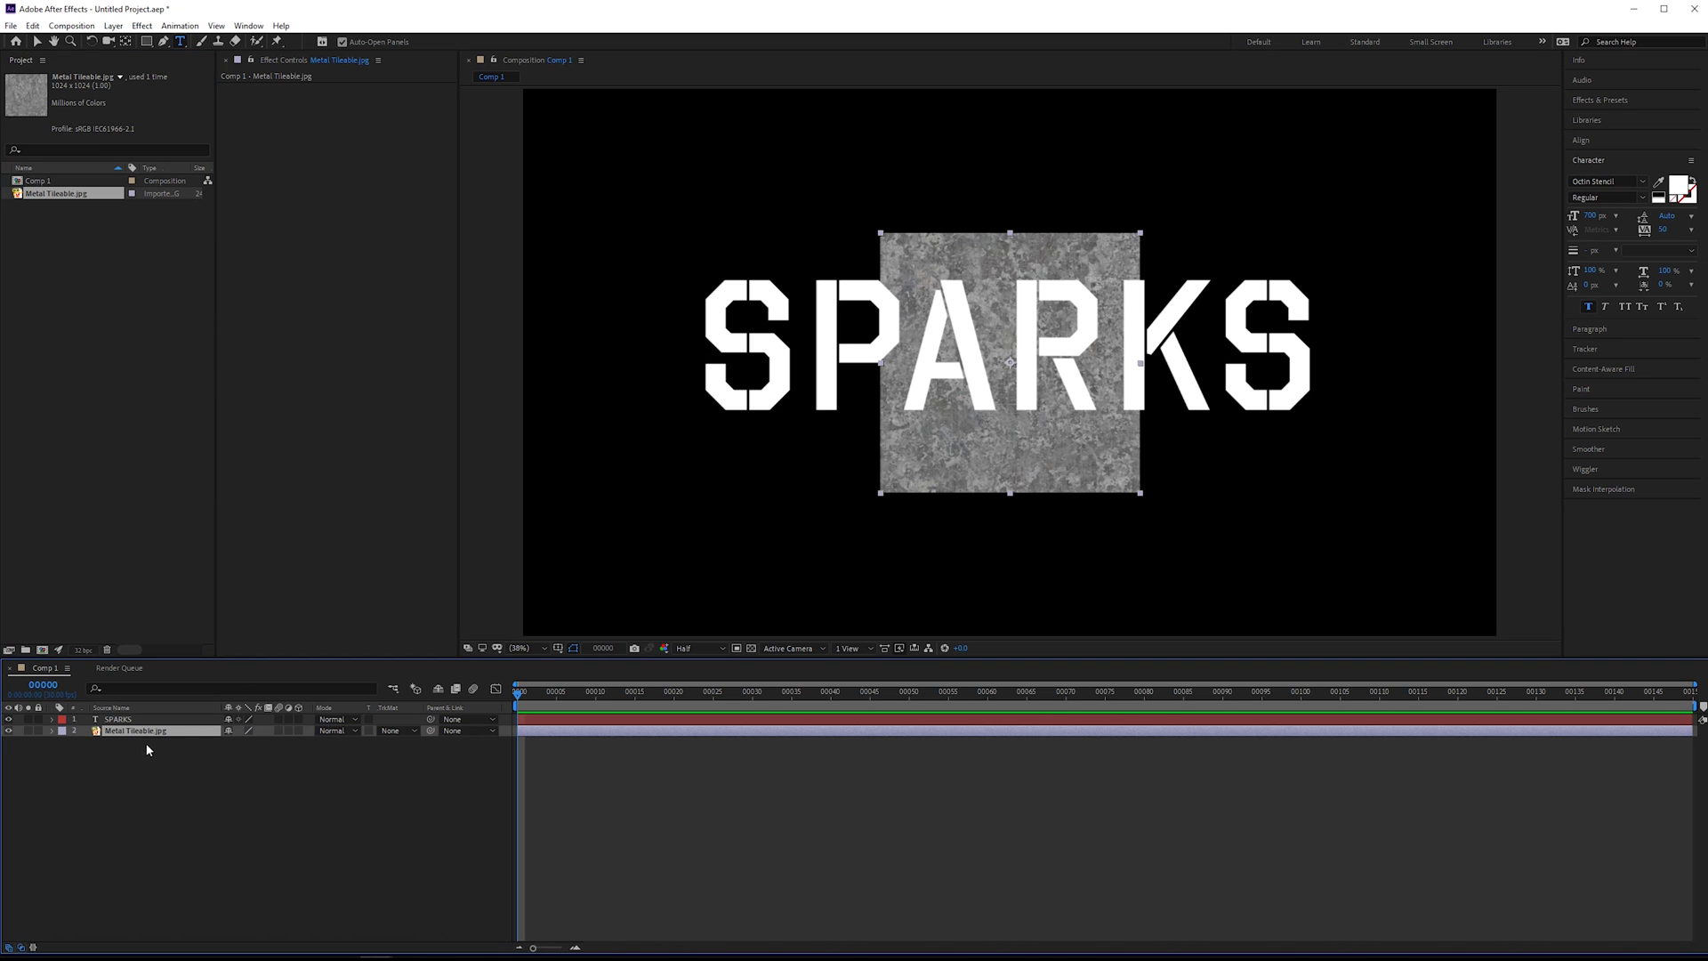
Find the CC RepeTile effect and apply it to the metal texture layer.
click(1624, 101)
click(1621, 116)
text(cc repe)
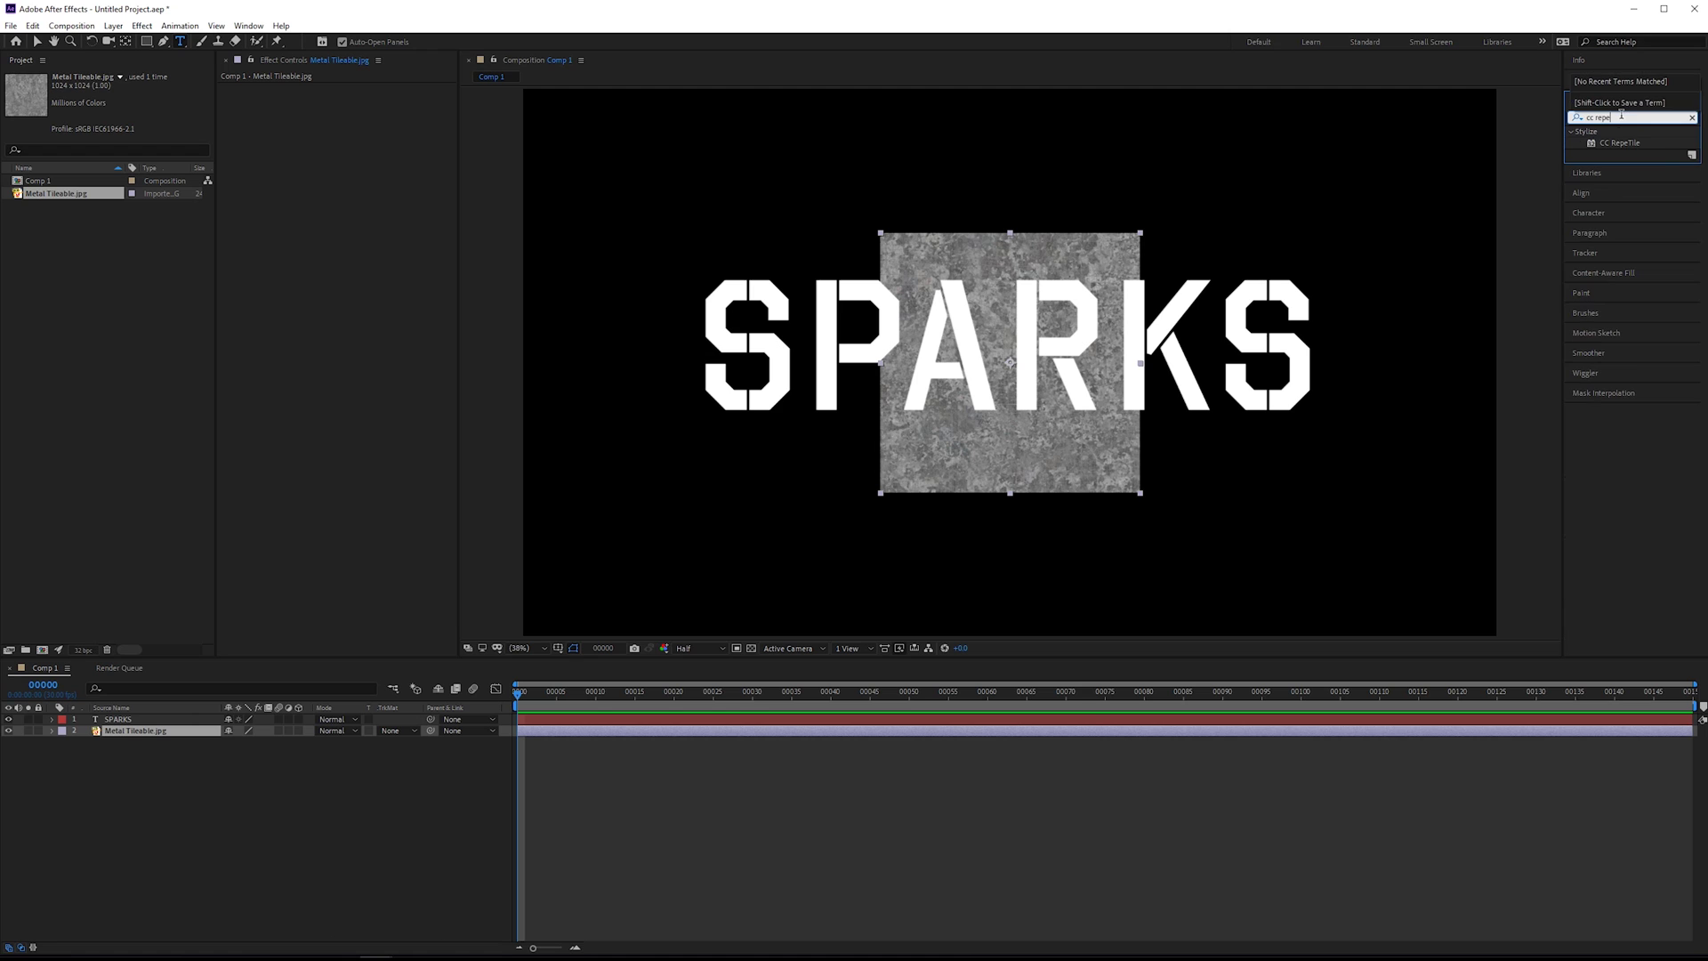
drag(1663, 151, 298, 293)
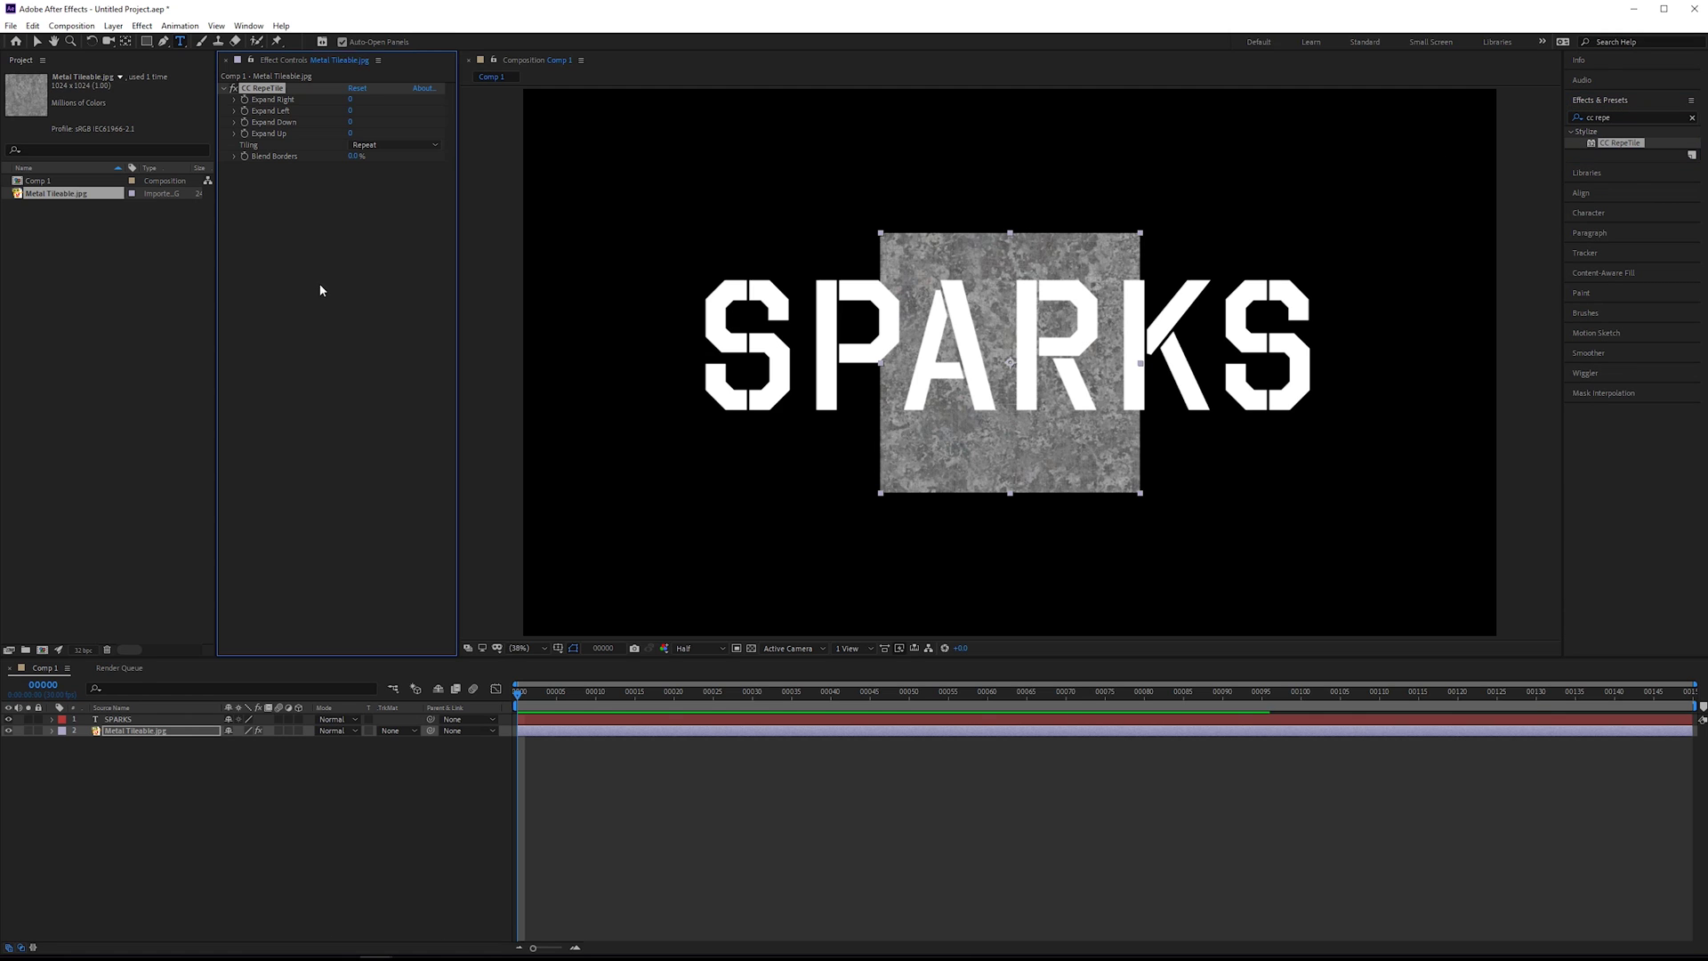
Set CC RepeTile's Expand Right and Expand Left both to 1439 so the texture spans the frame's width.
drag(423, 102, 1361, 133)
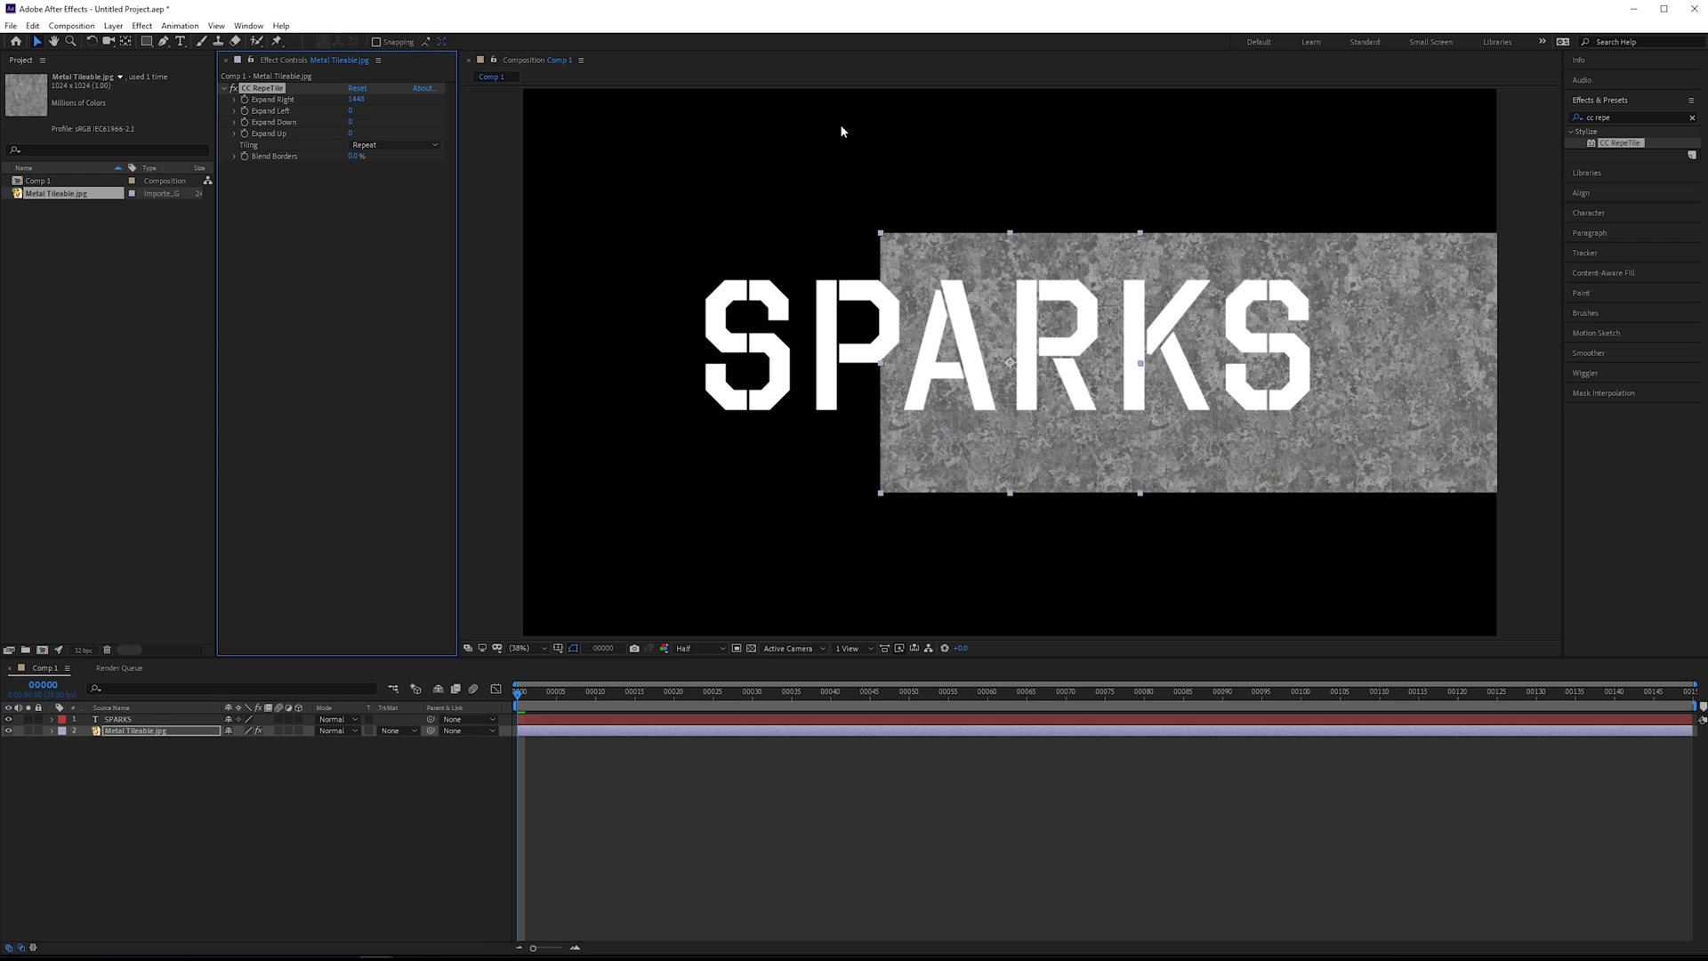
click(358, 102)
key(ctrl+c)
click(351, 110)
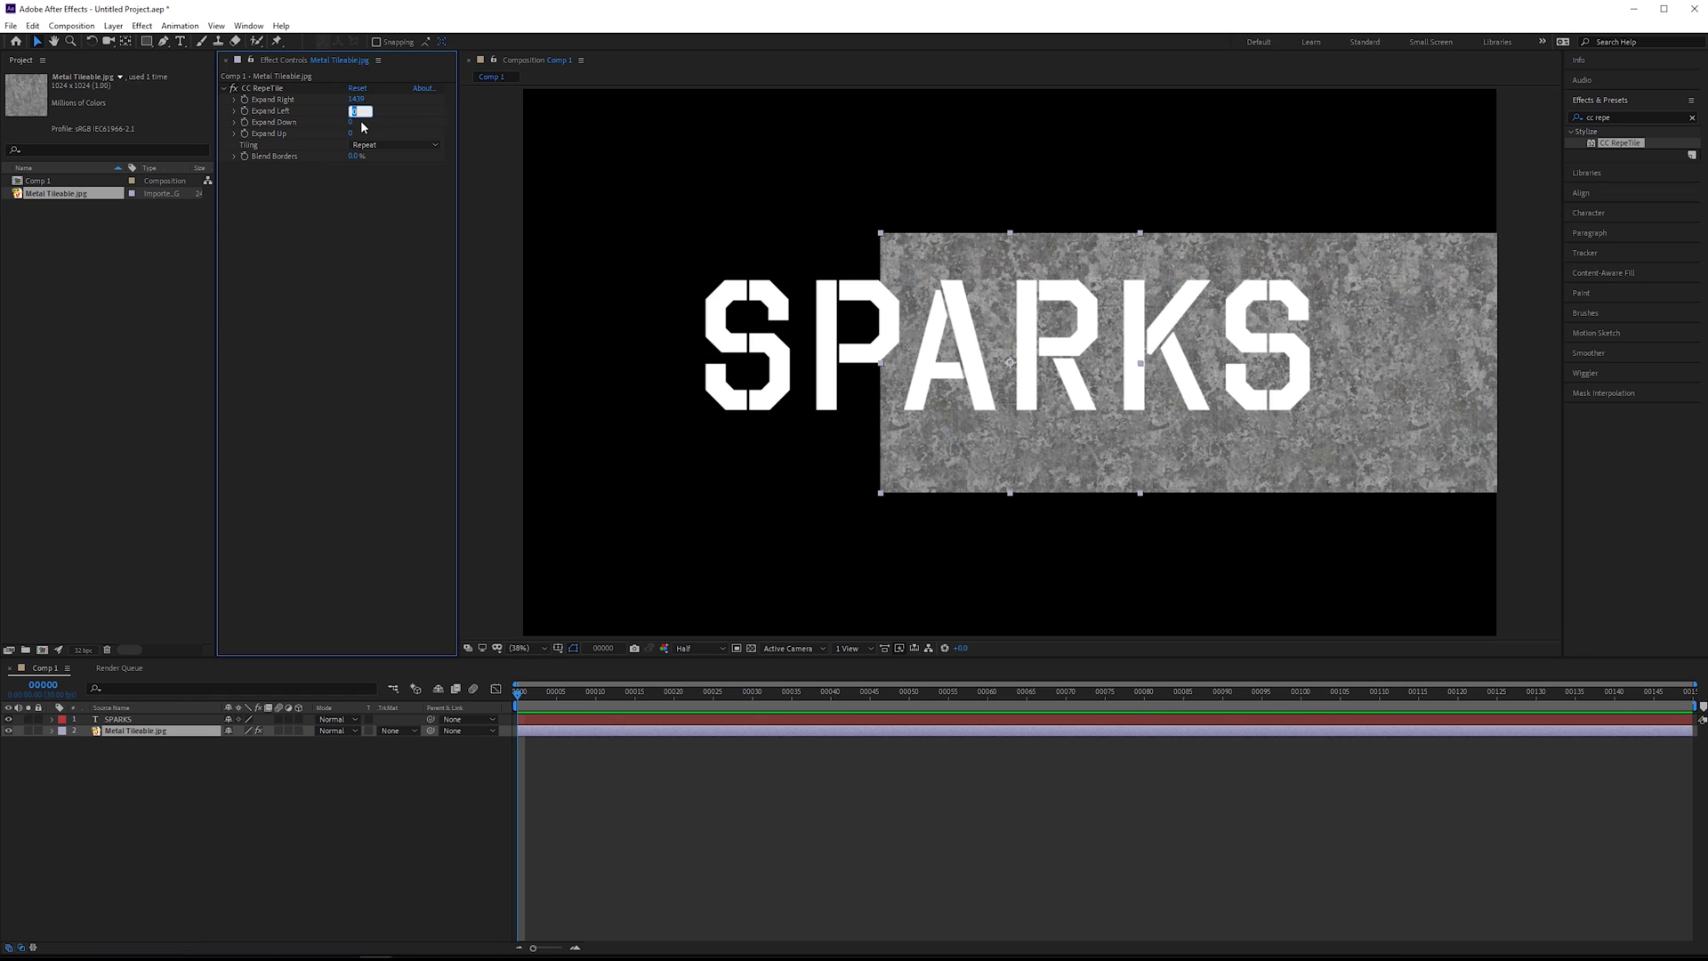
key(ctrl+v)
key(Return)
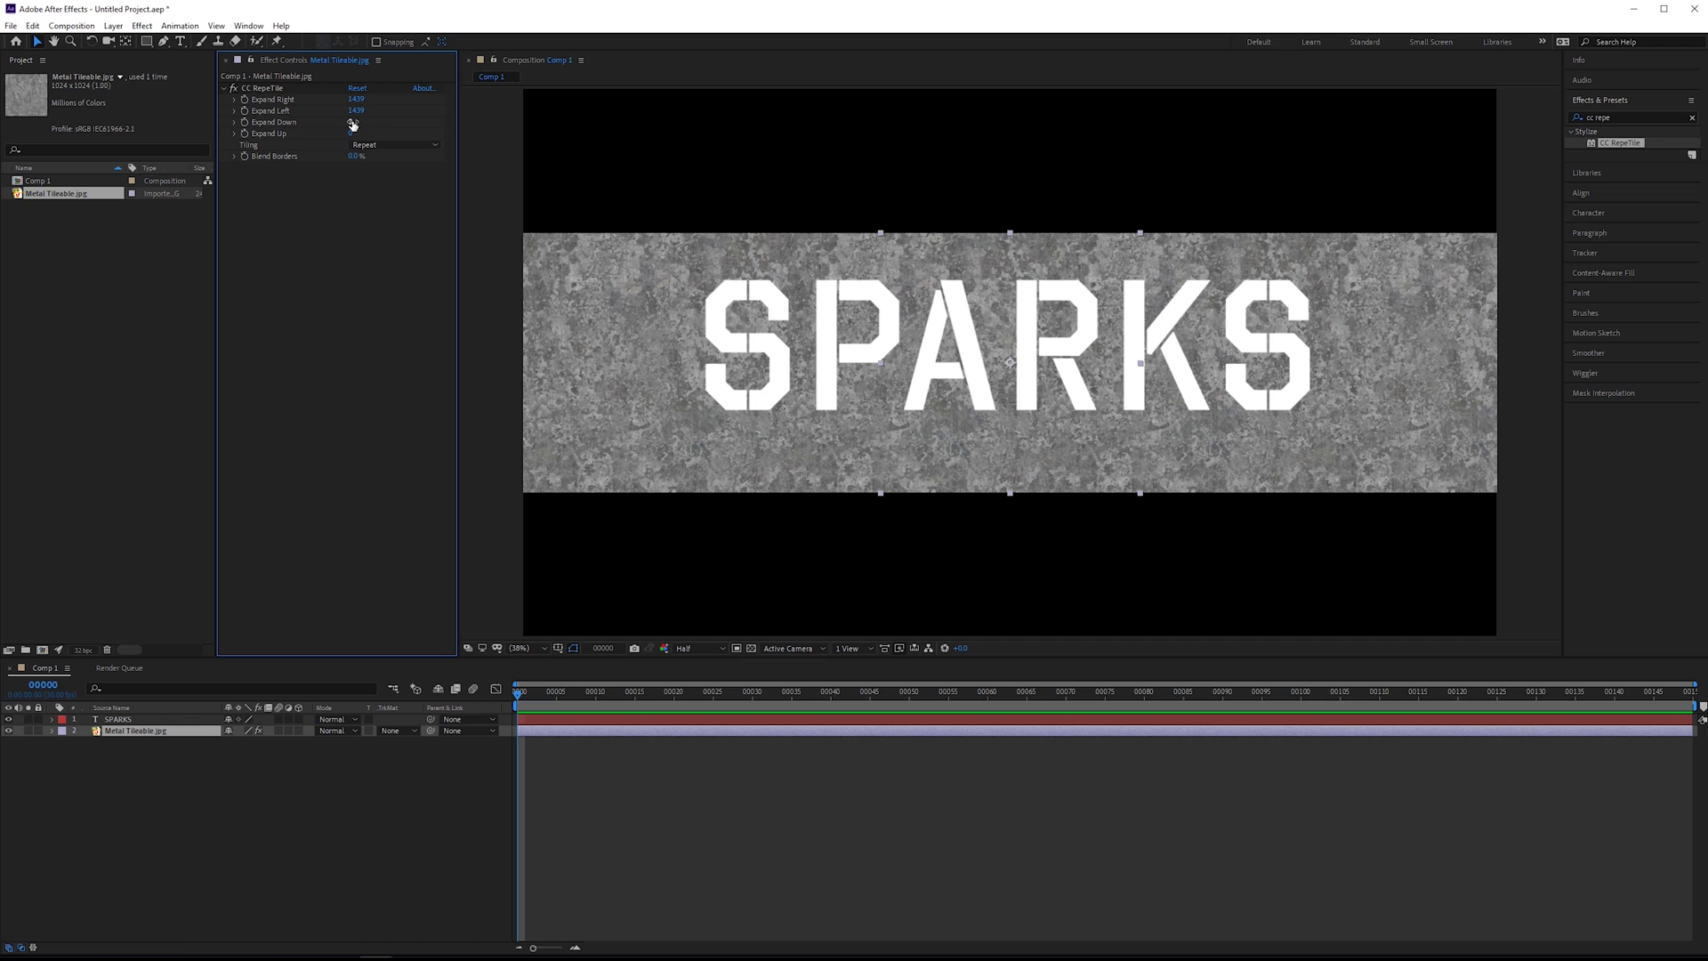
Set CC RepeTile's Expand Up and Expand Down both to 572 to cover the frame's height.
drag(352, 134, 612, 134)
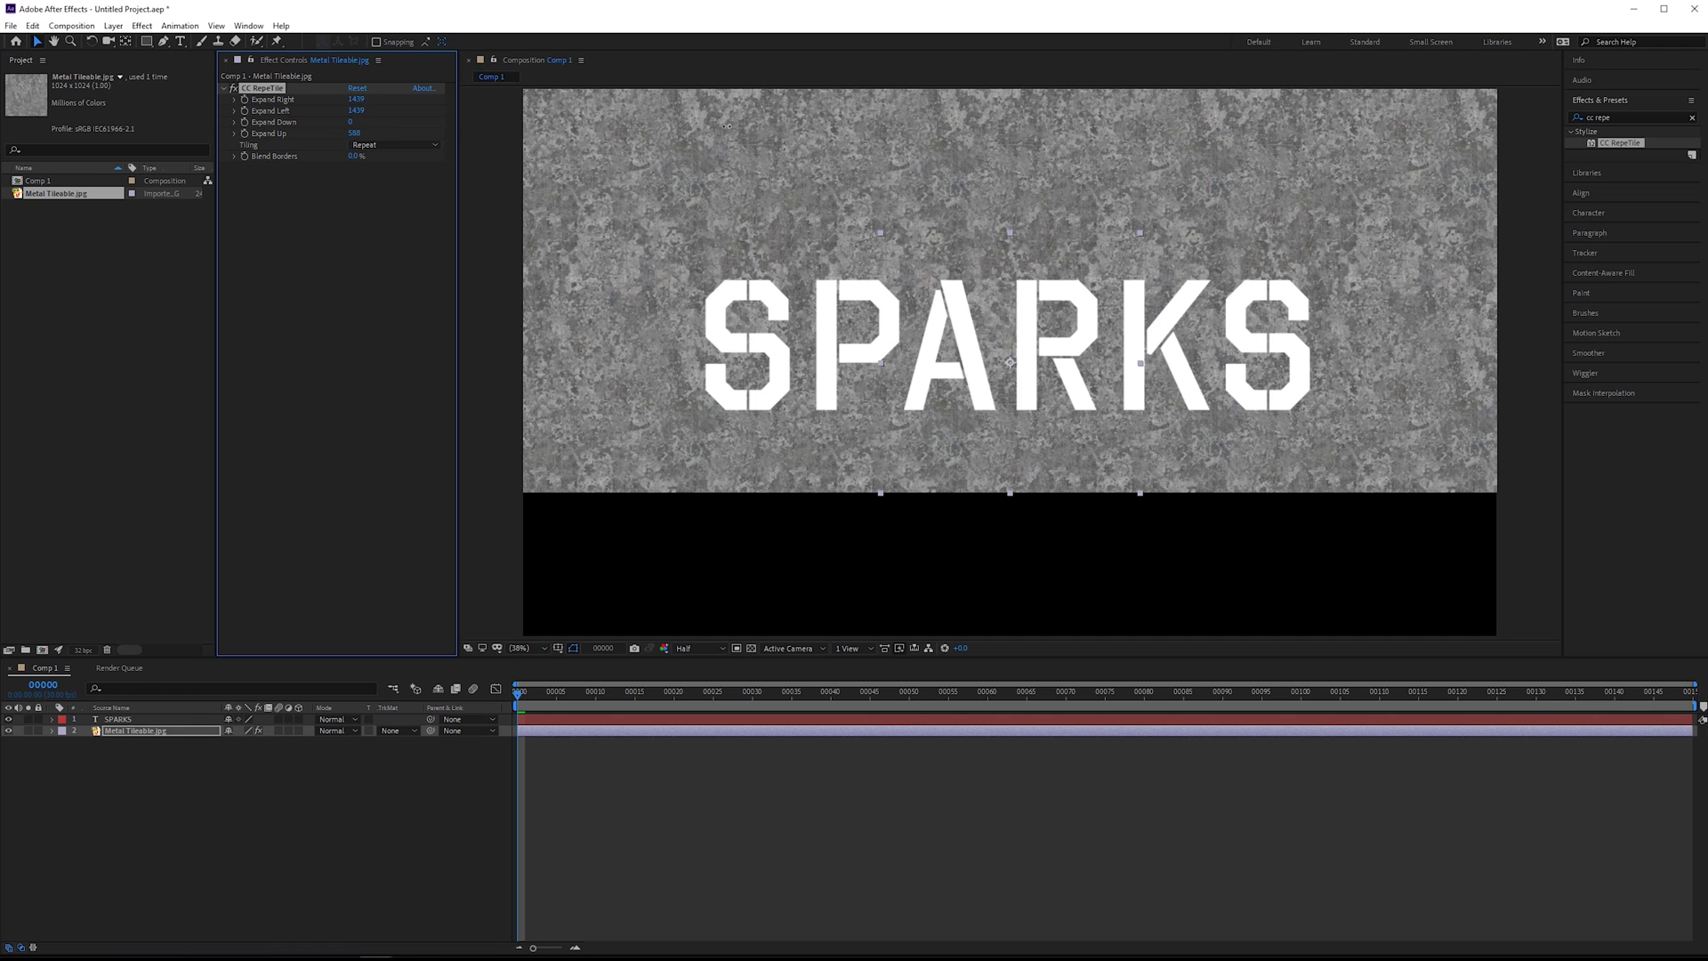
click(350, 122)
text(572)
key(Return)
drag(901, 243, 878, 288)
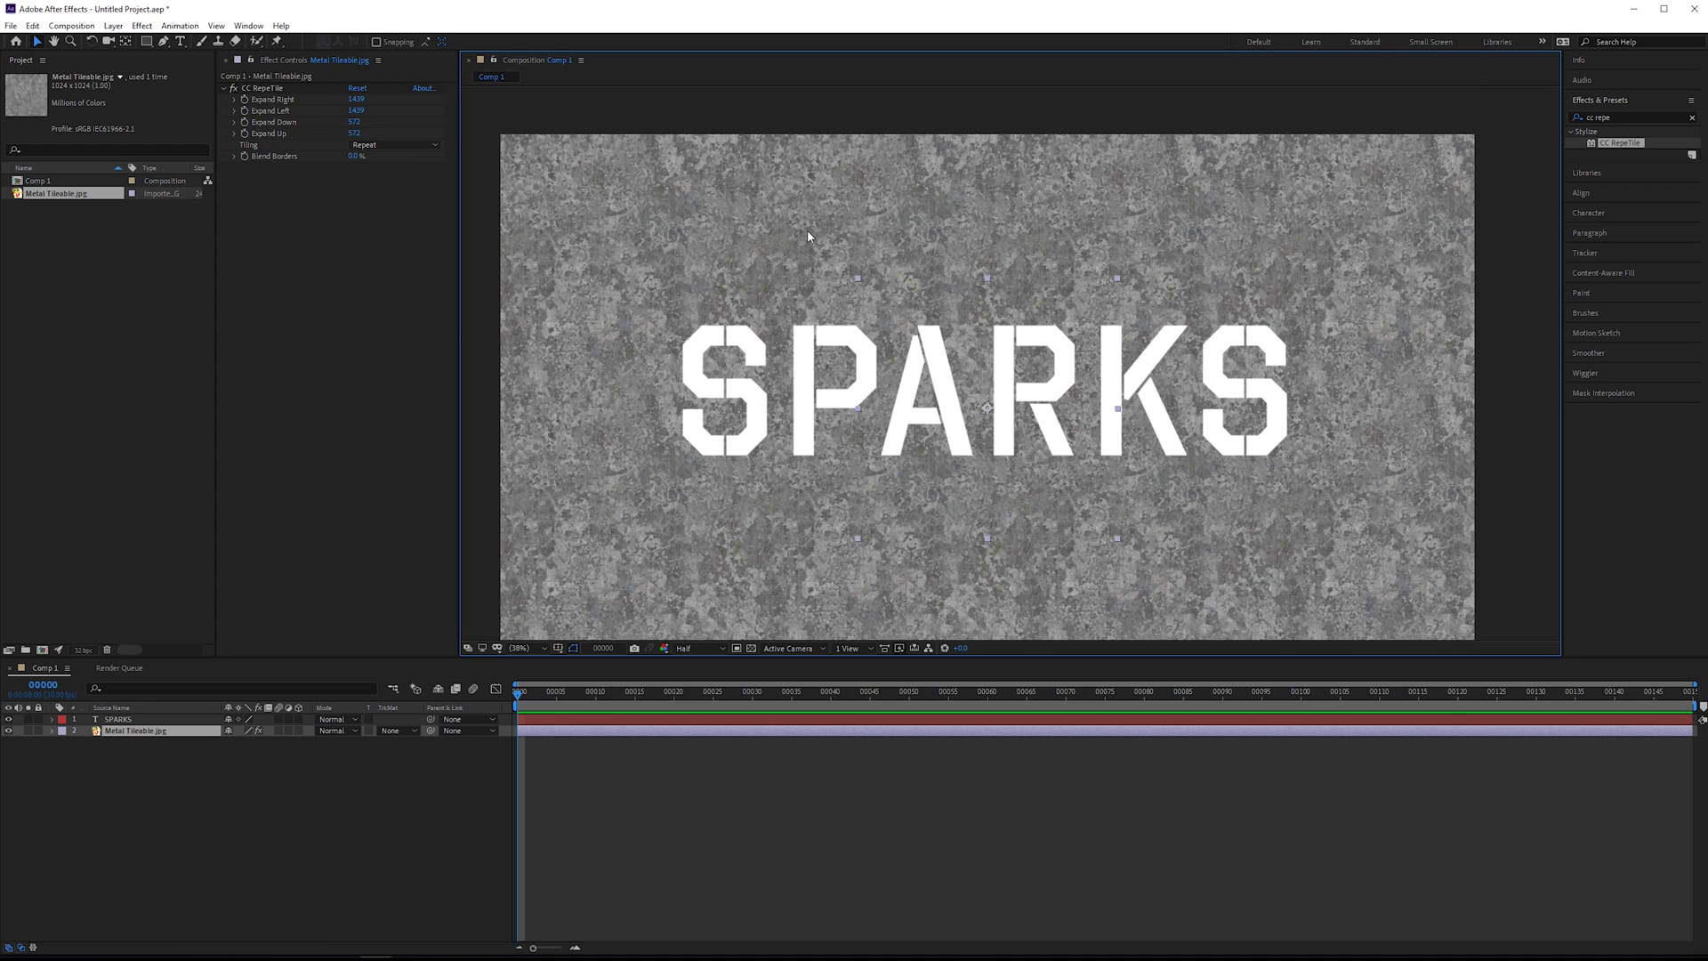
Create an adjustment layer named "CC and Vignette" and move it above the SPARKS layer.
right_click(198, 776)
mouse_move(289, 784)
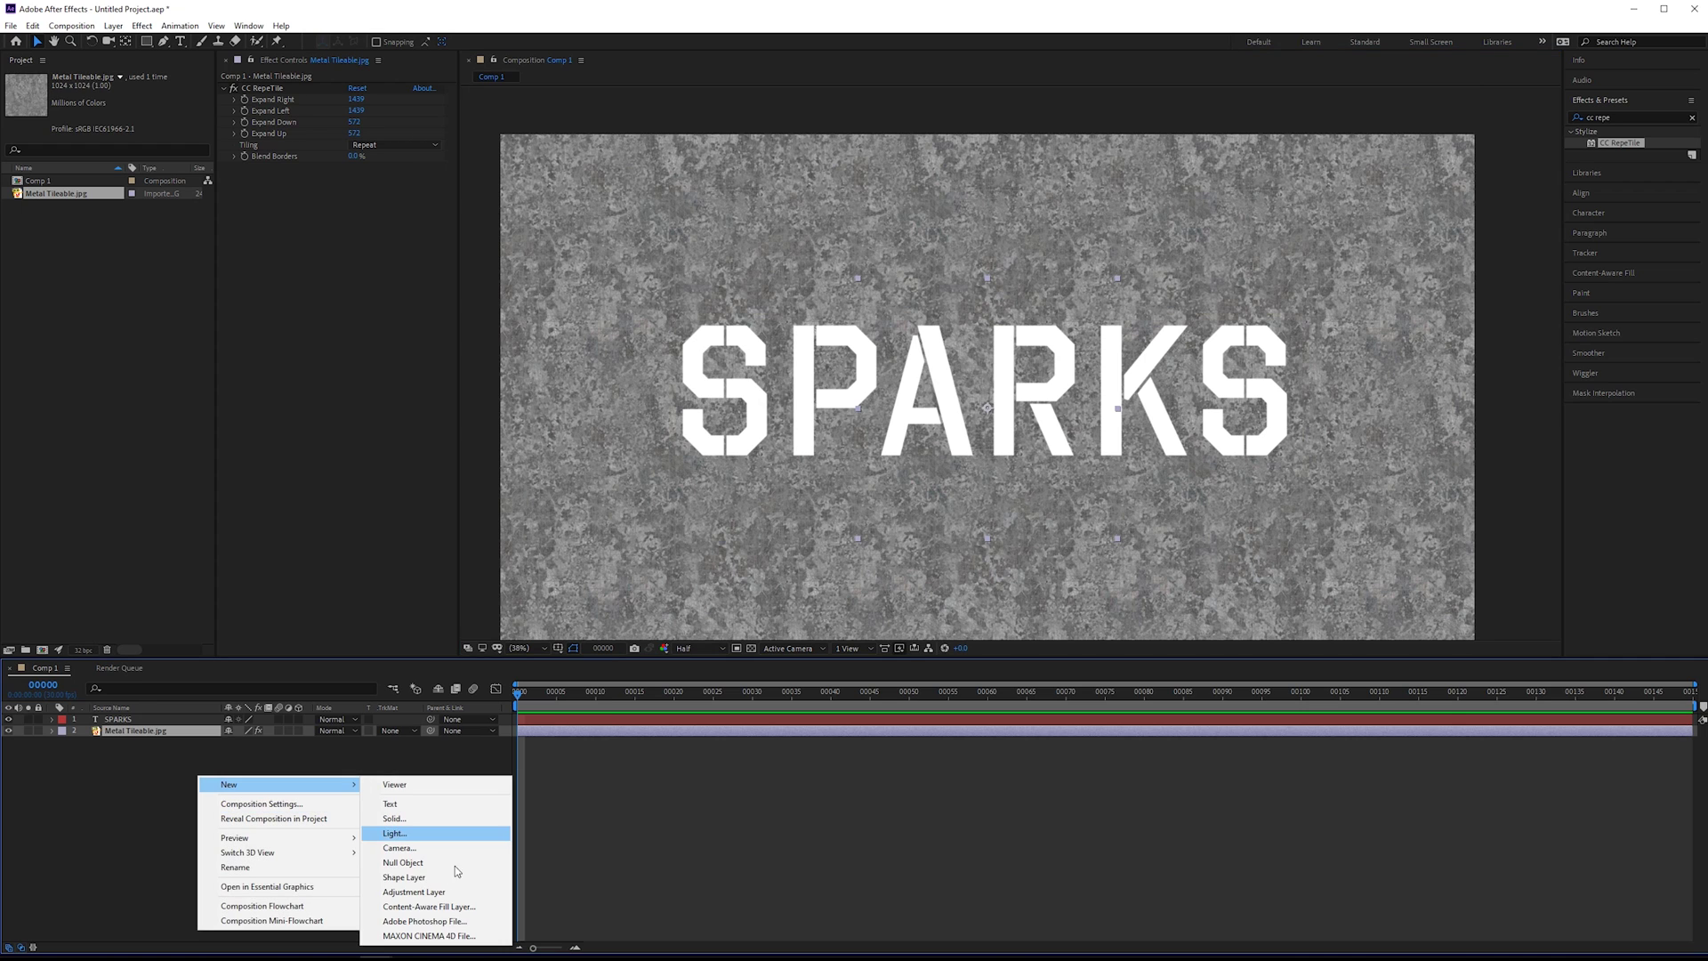
click(436, 892)
key(Return)
text(CC and V)
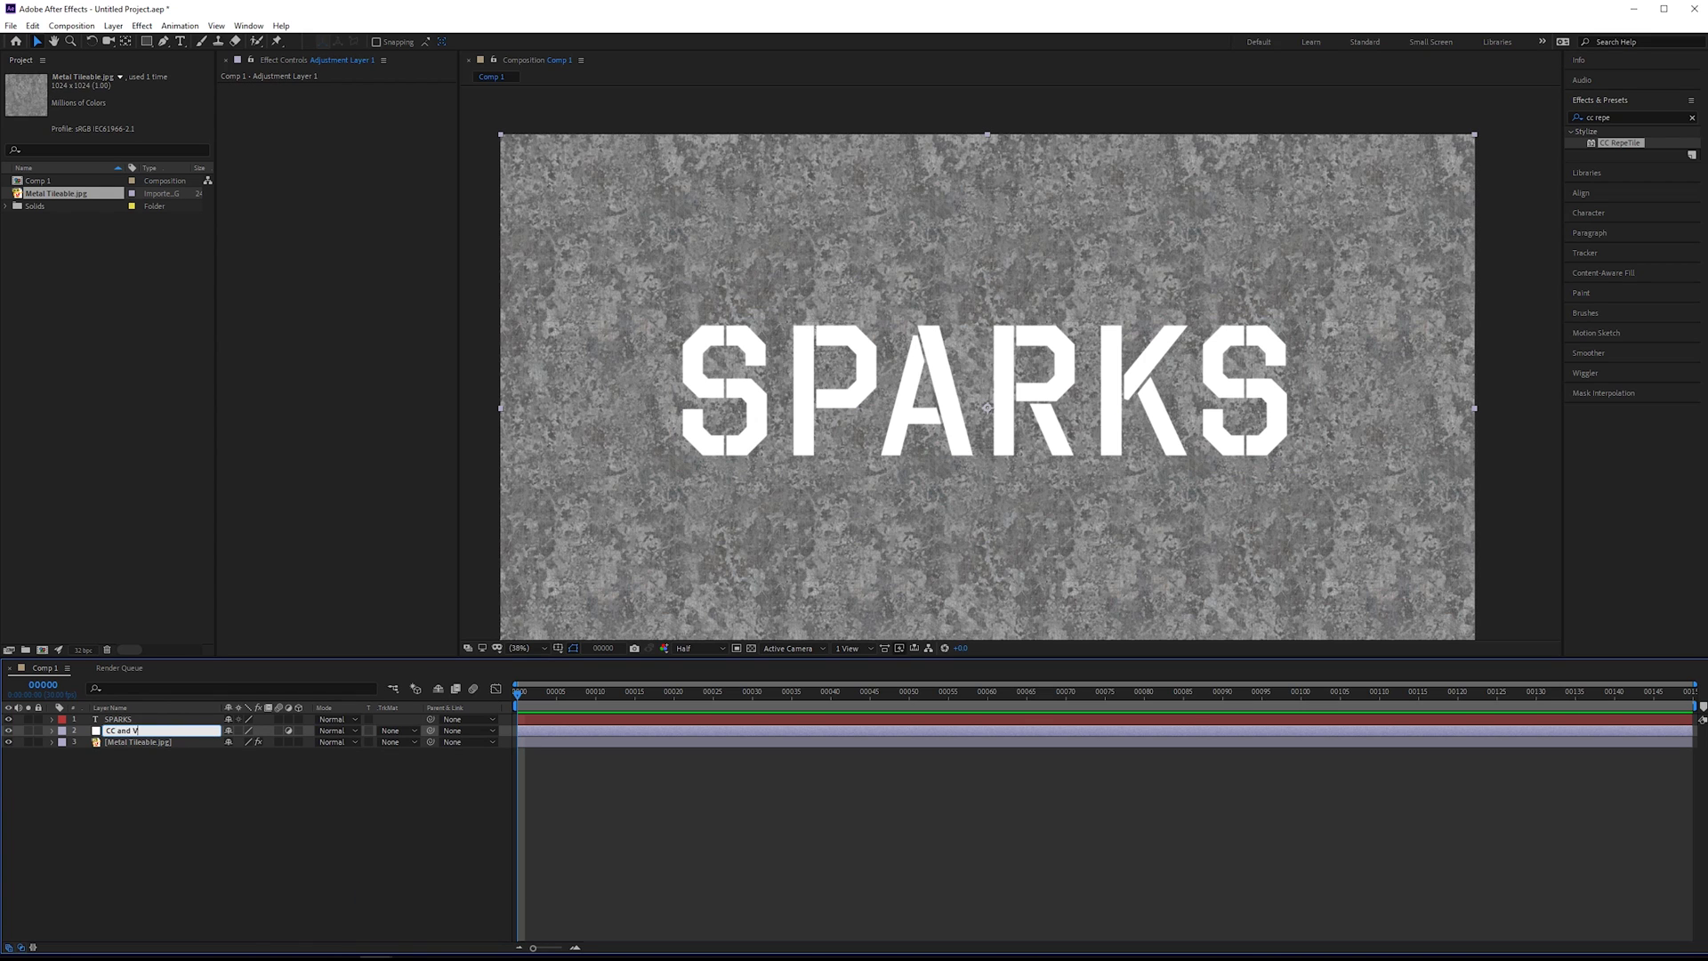
text(ignette)
key(Return)
drag(207, 719, 198, 717)
Apply CC Vignette to the adjustment layer, raising its Amount and lowering its Angle of View.
drag(1630, 117, 1528, 127)
text(vignette)
drag(1619, 177, 628, 107)
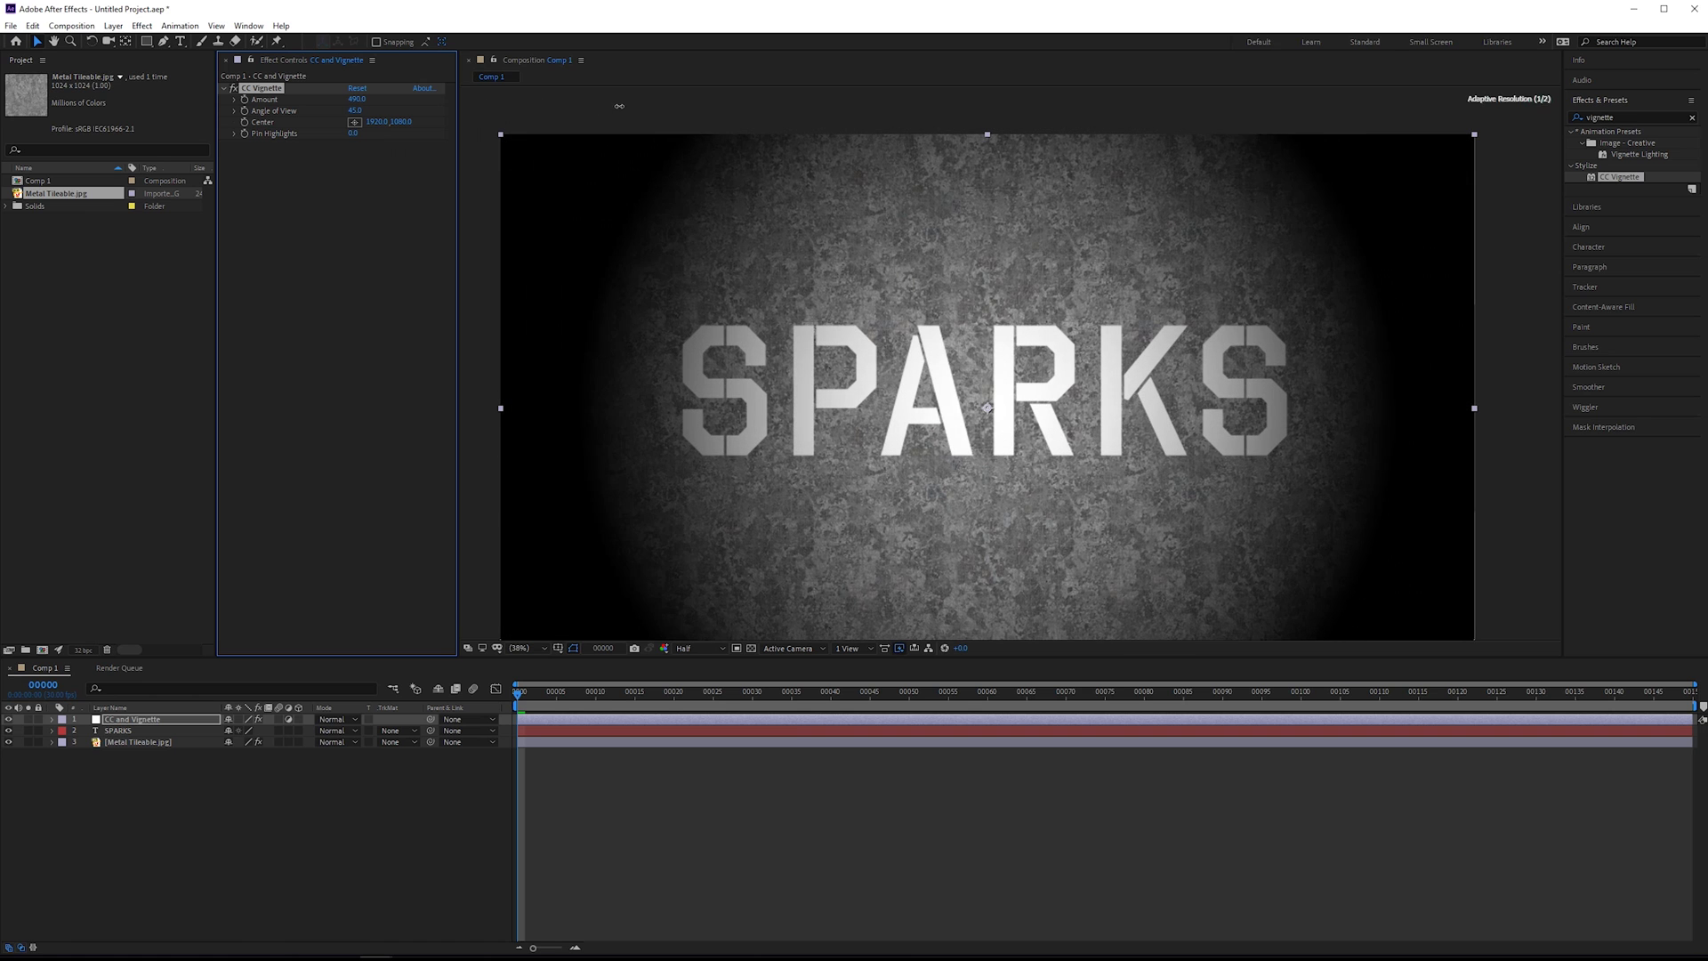
drag(355, 110, 287, 119)
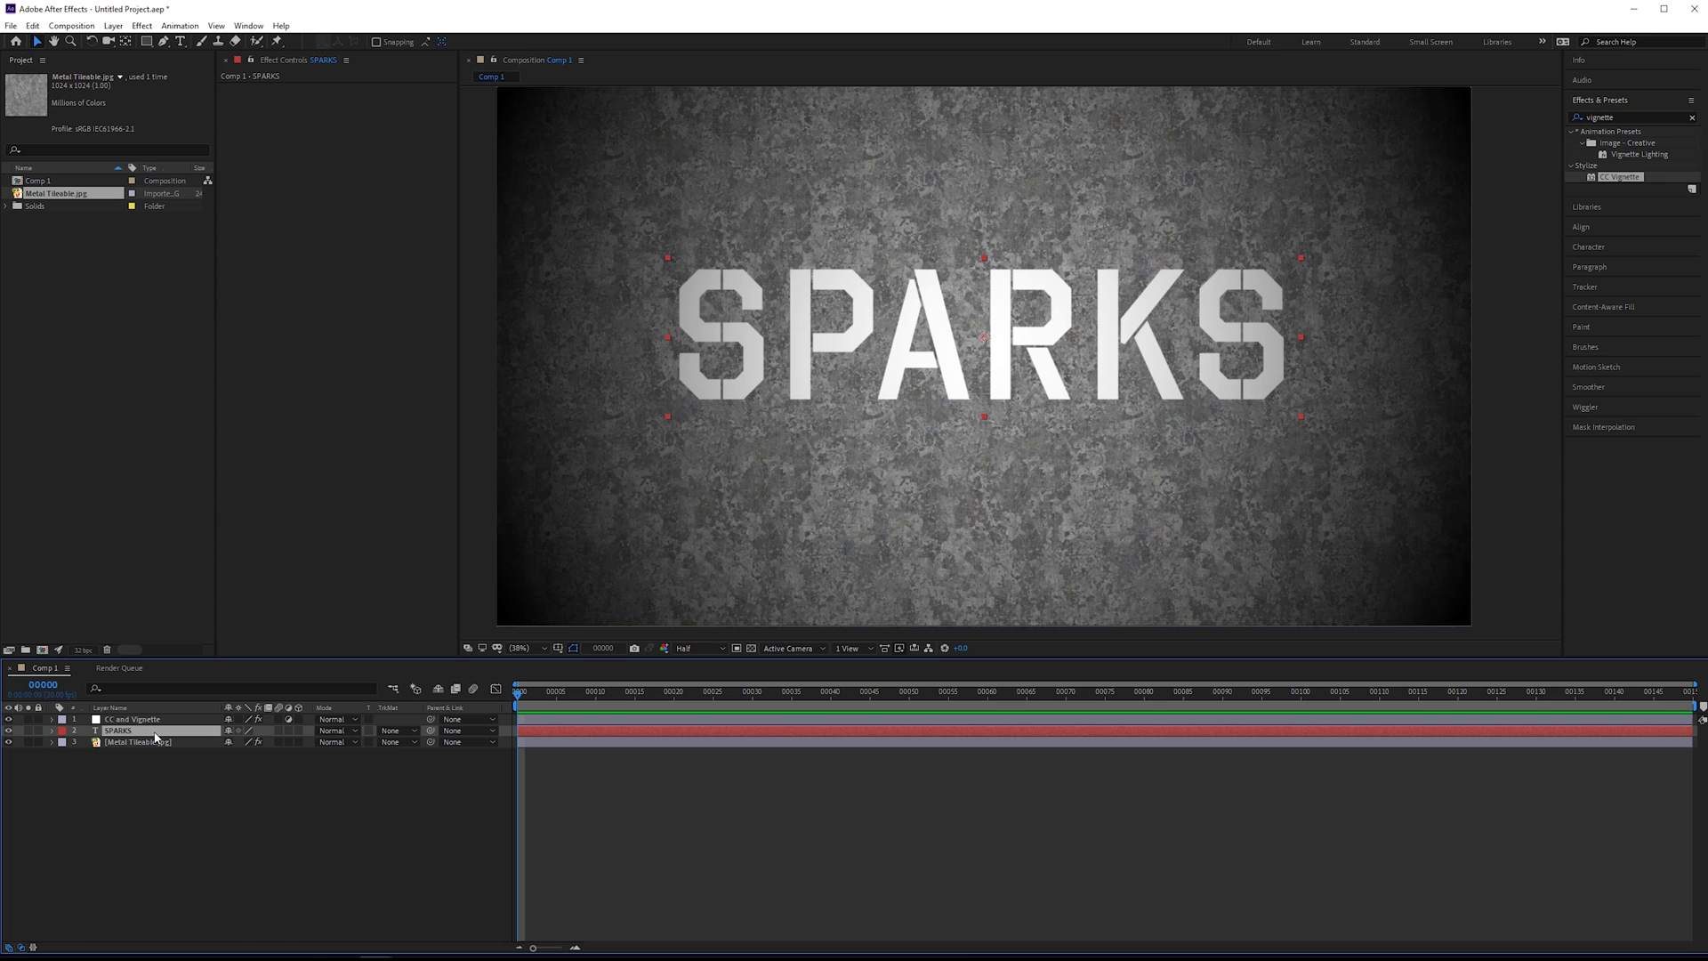
Pre-compose the SPARKS text layer into a new composition named "Text".
key(ctrl+shift+c)
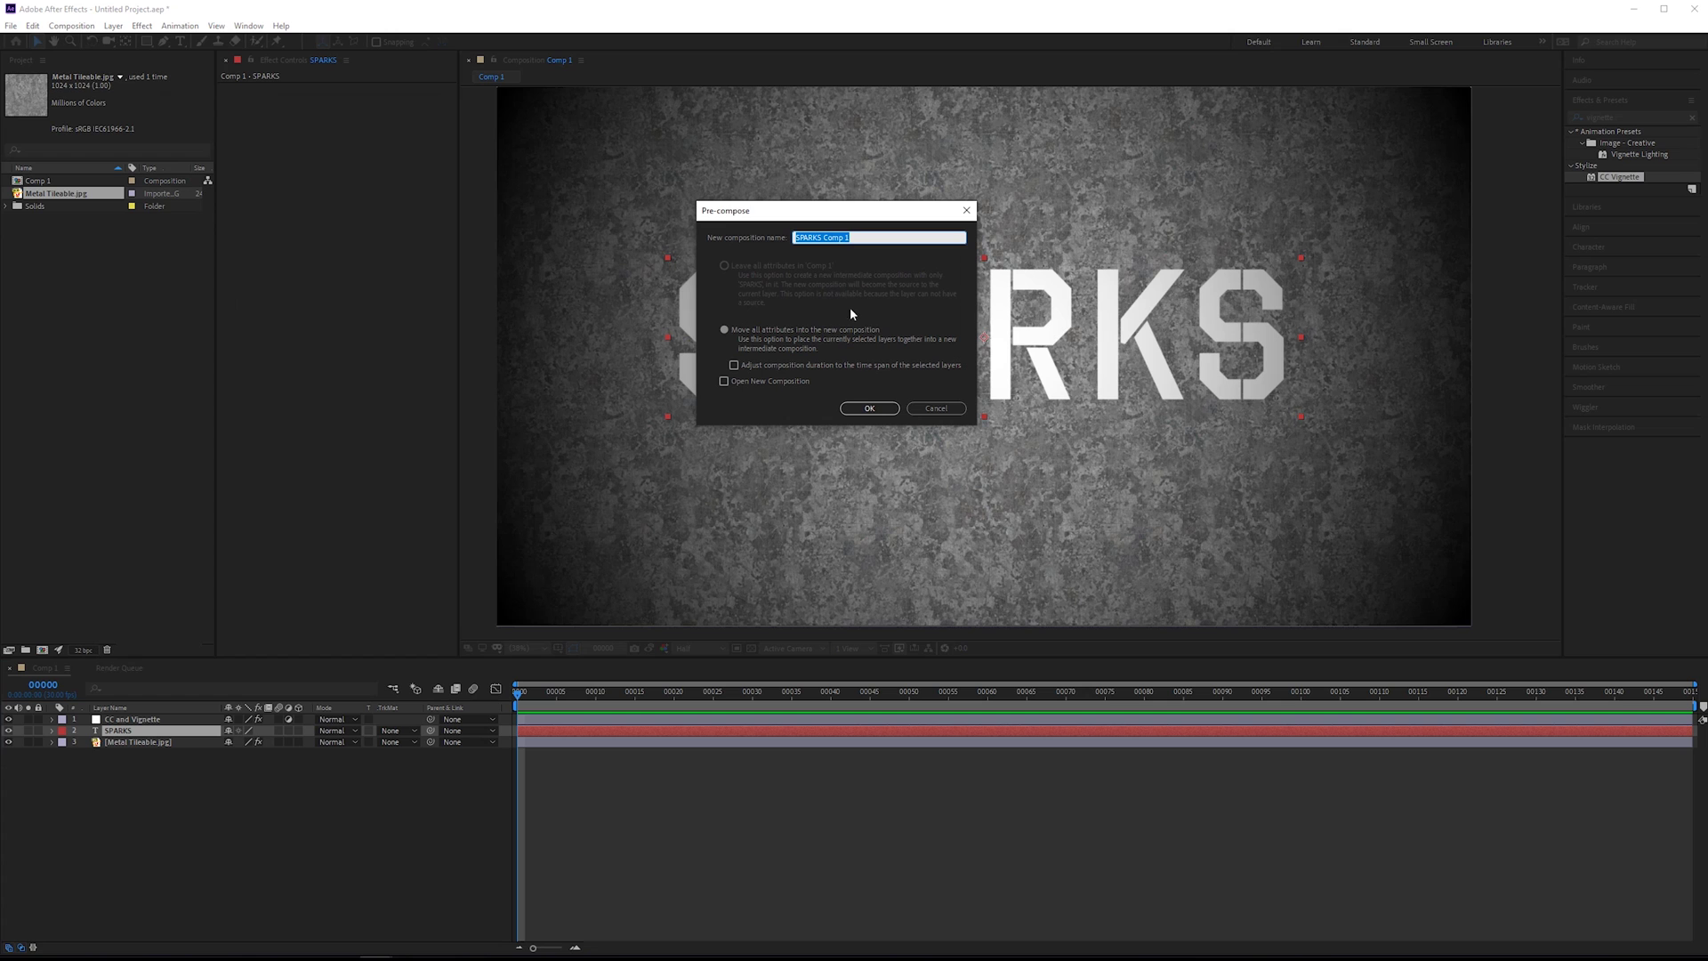
text(Text)
key(Return)
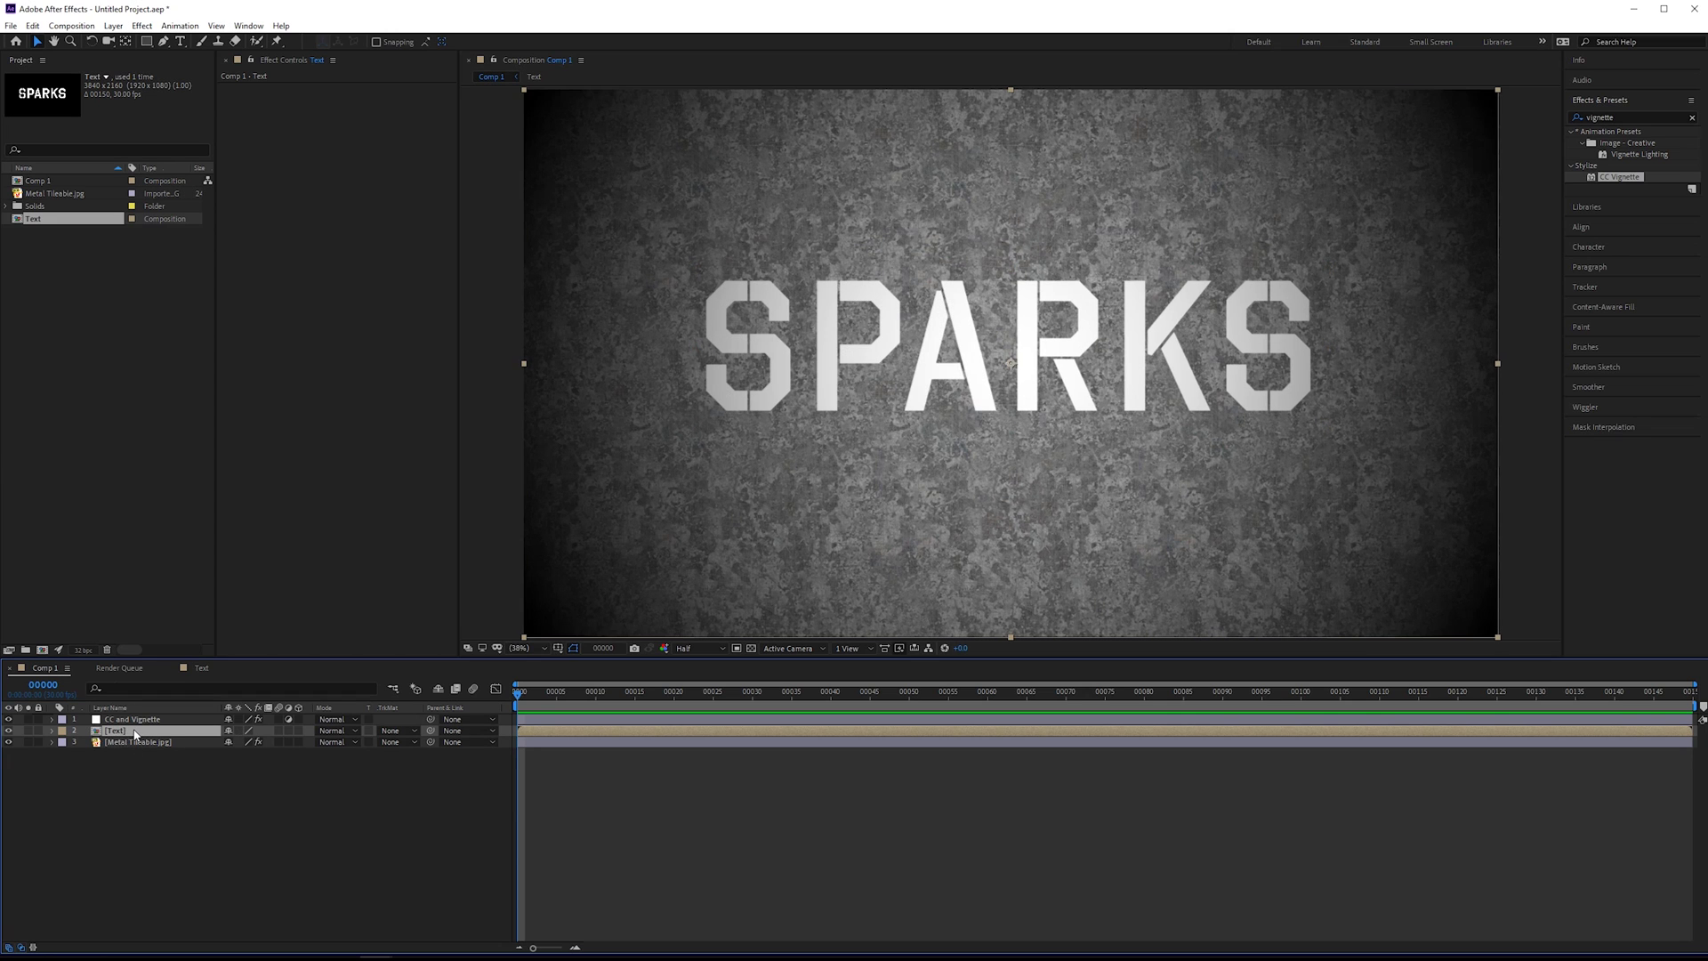
Copy the metal texture layer into the Text composition beneath SPARKS and set its track matte to the text's alpha.
click(119, 740)
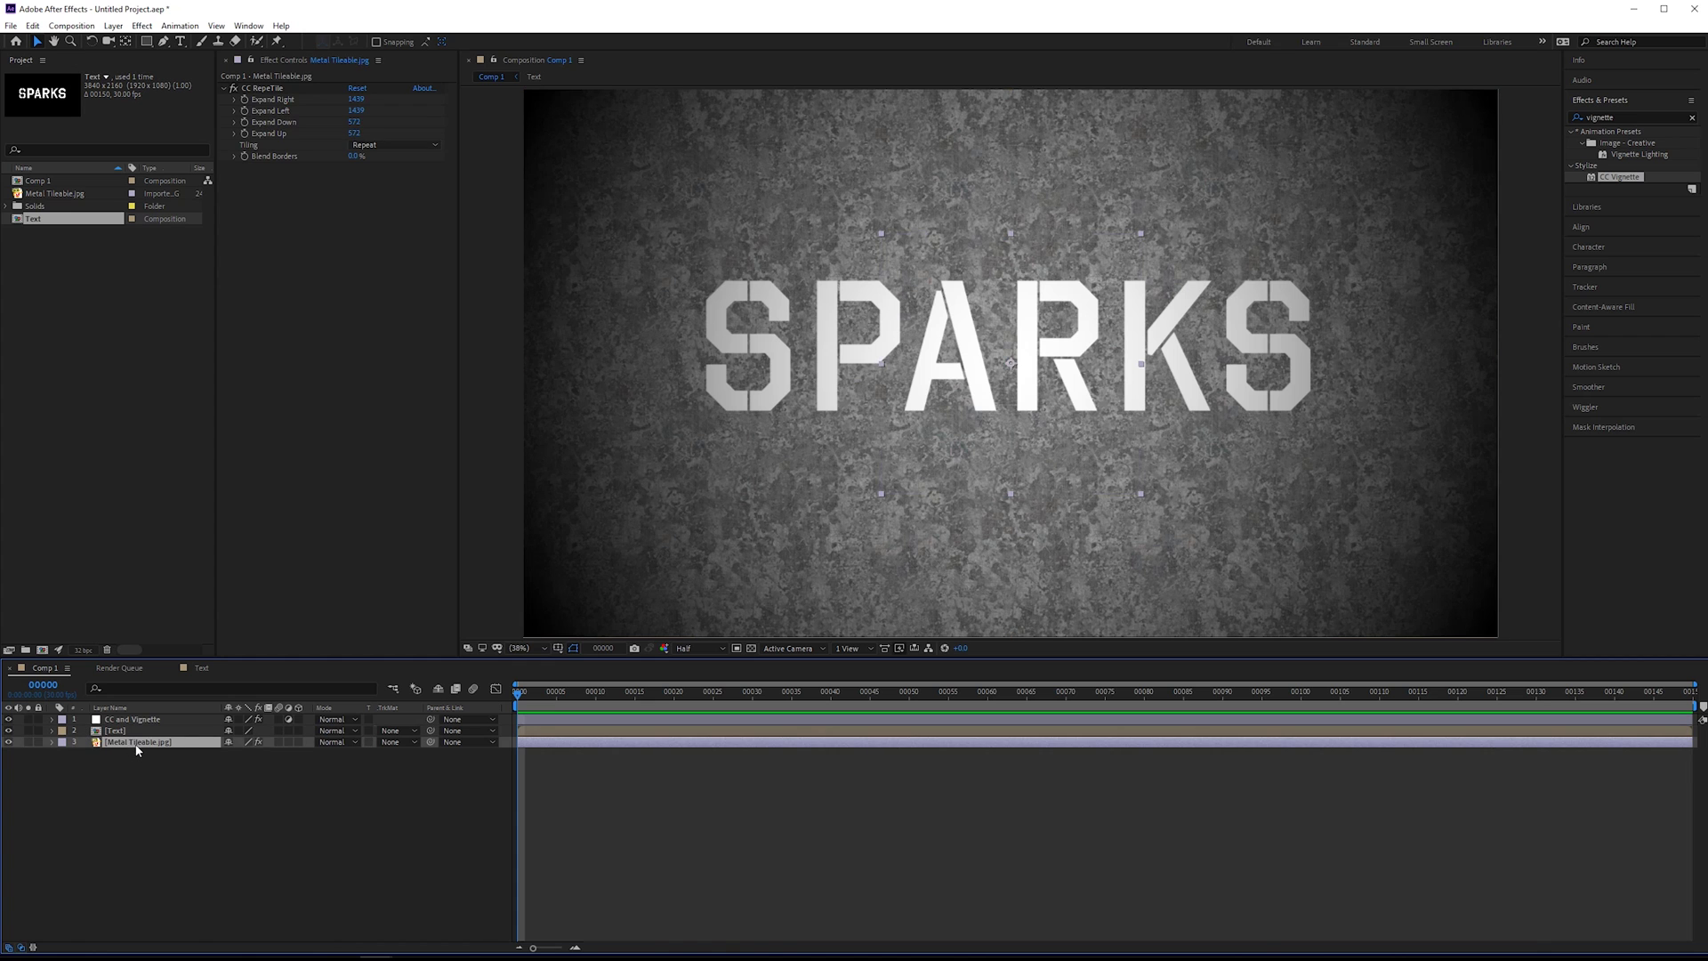
double_click(124, 730)
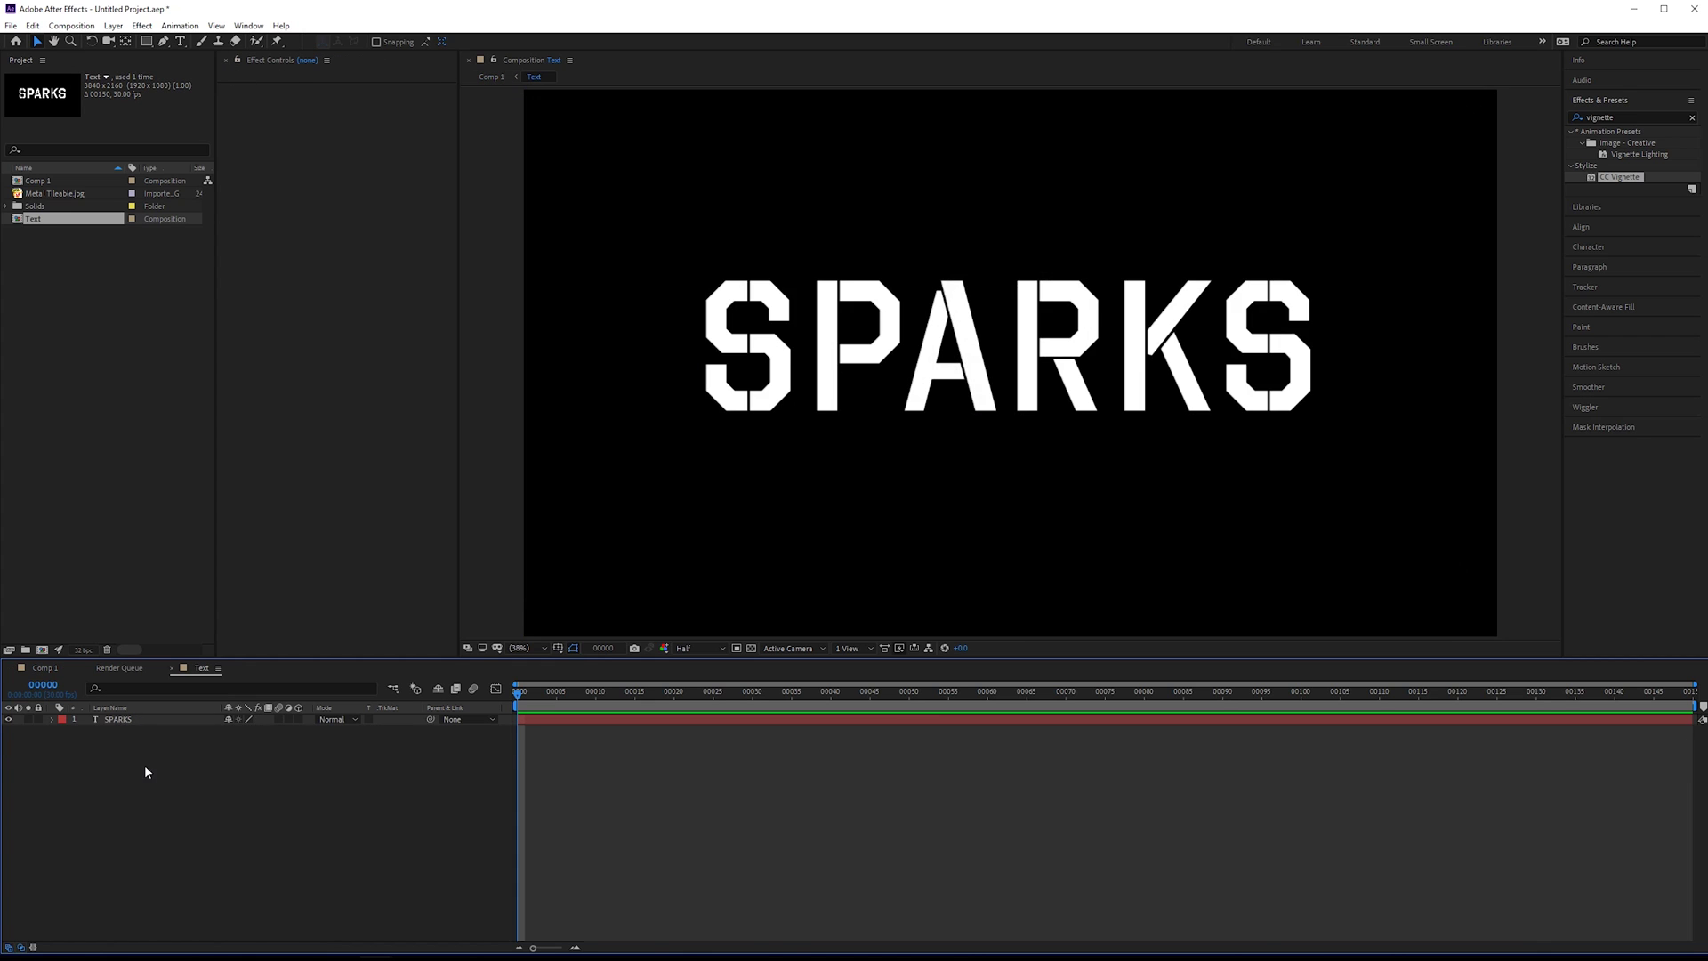
key(ctrl+v)
key(ctrl+[)
click(409, 730)
click(436, 764)
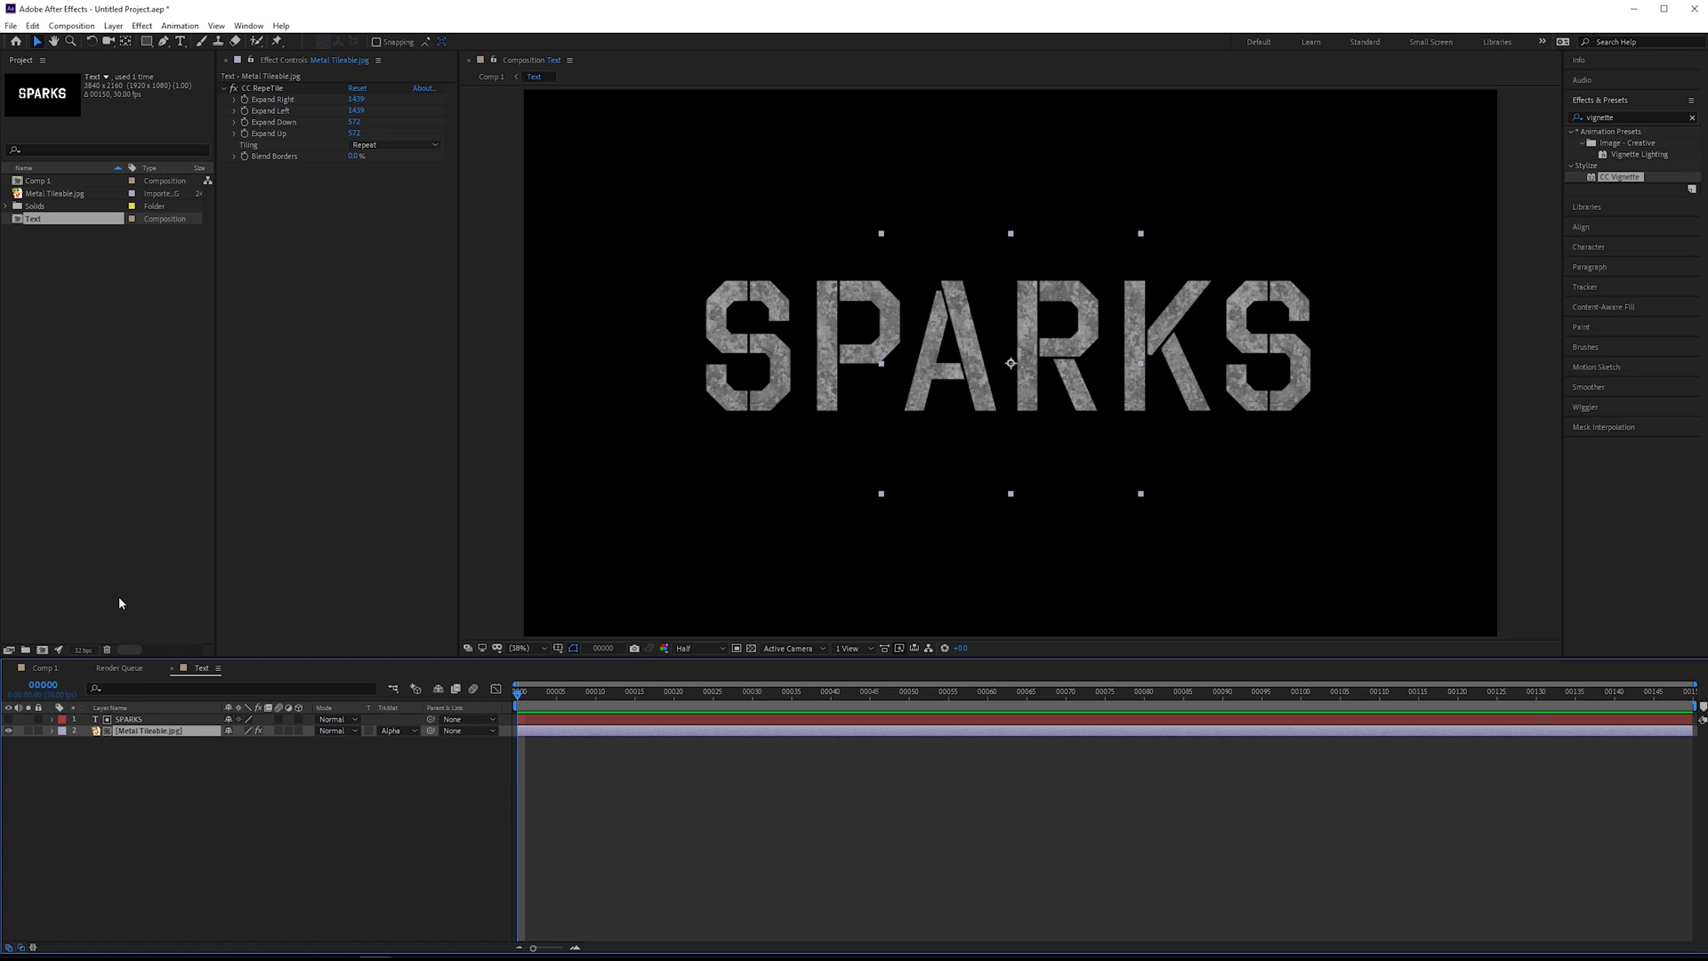
In Comp 1, apply Curves to the Text layer and pull the RGB curve's midtones down to darken the lettering.
click(49, 668)
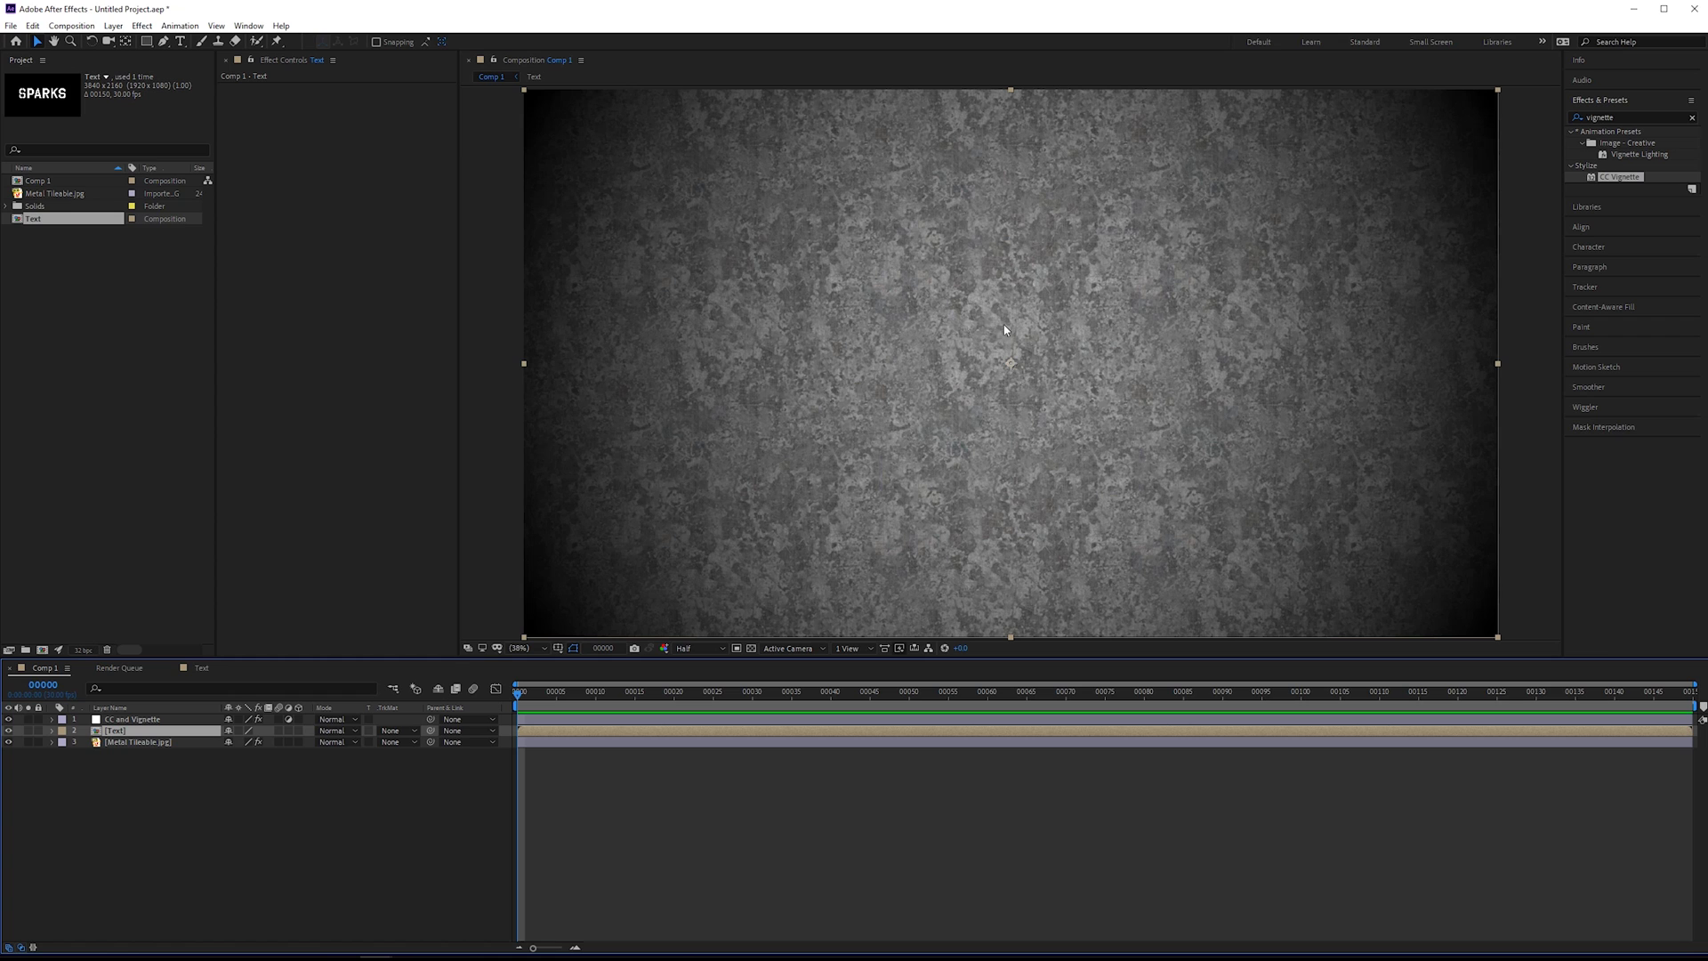
click(1634, 117)
text(curves)
drag(1623, 177, 577, 298)
drag(333, 218, 351, 246)
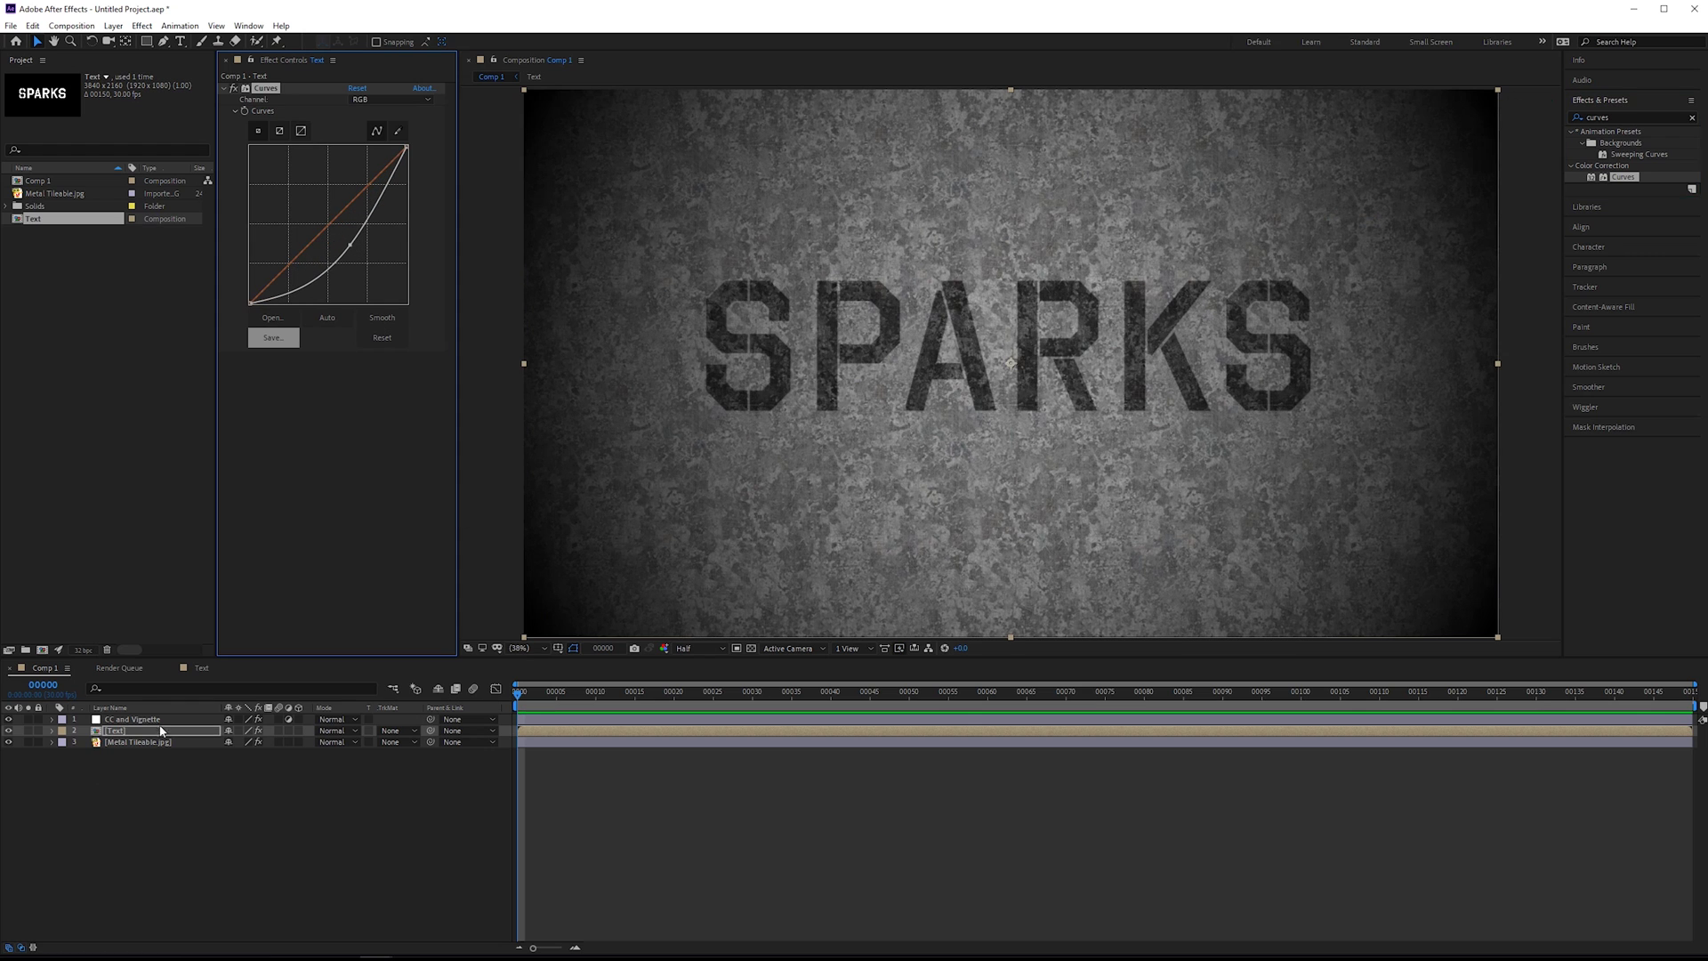
Duplicate the Text layer and rename the upper copy "Text Sparks".
key(ctrl+d)
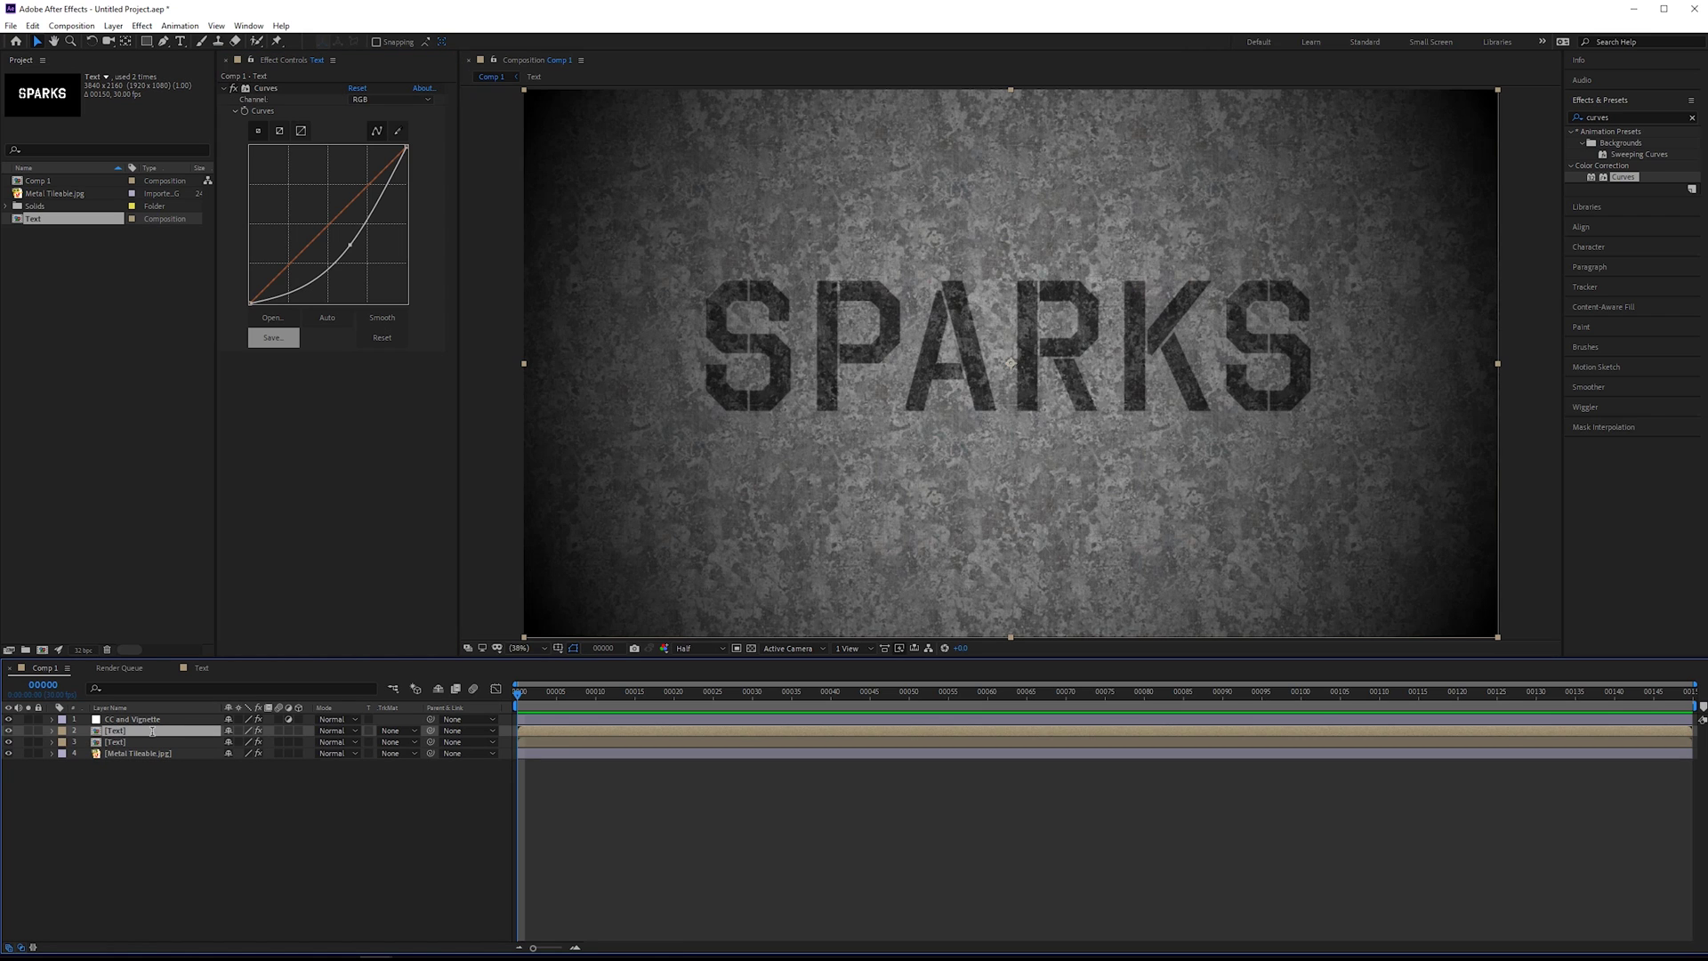
key(Return)
text(Sparks)
key(Return)
Replace the Curves effect on the Text Sparks layer with CC Particle Systems II.
click(265, 89)
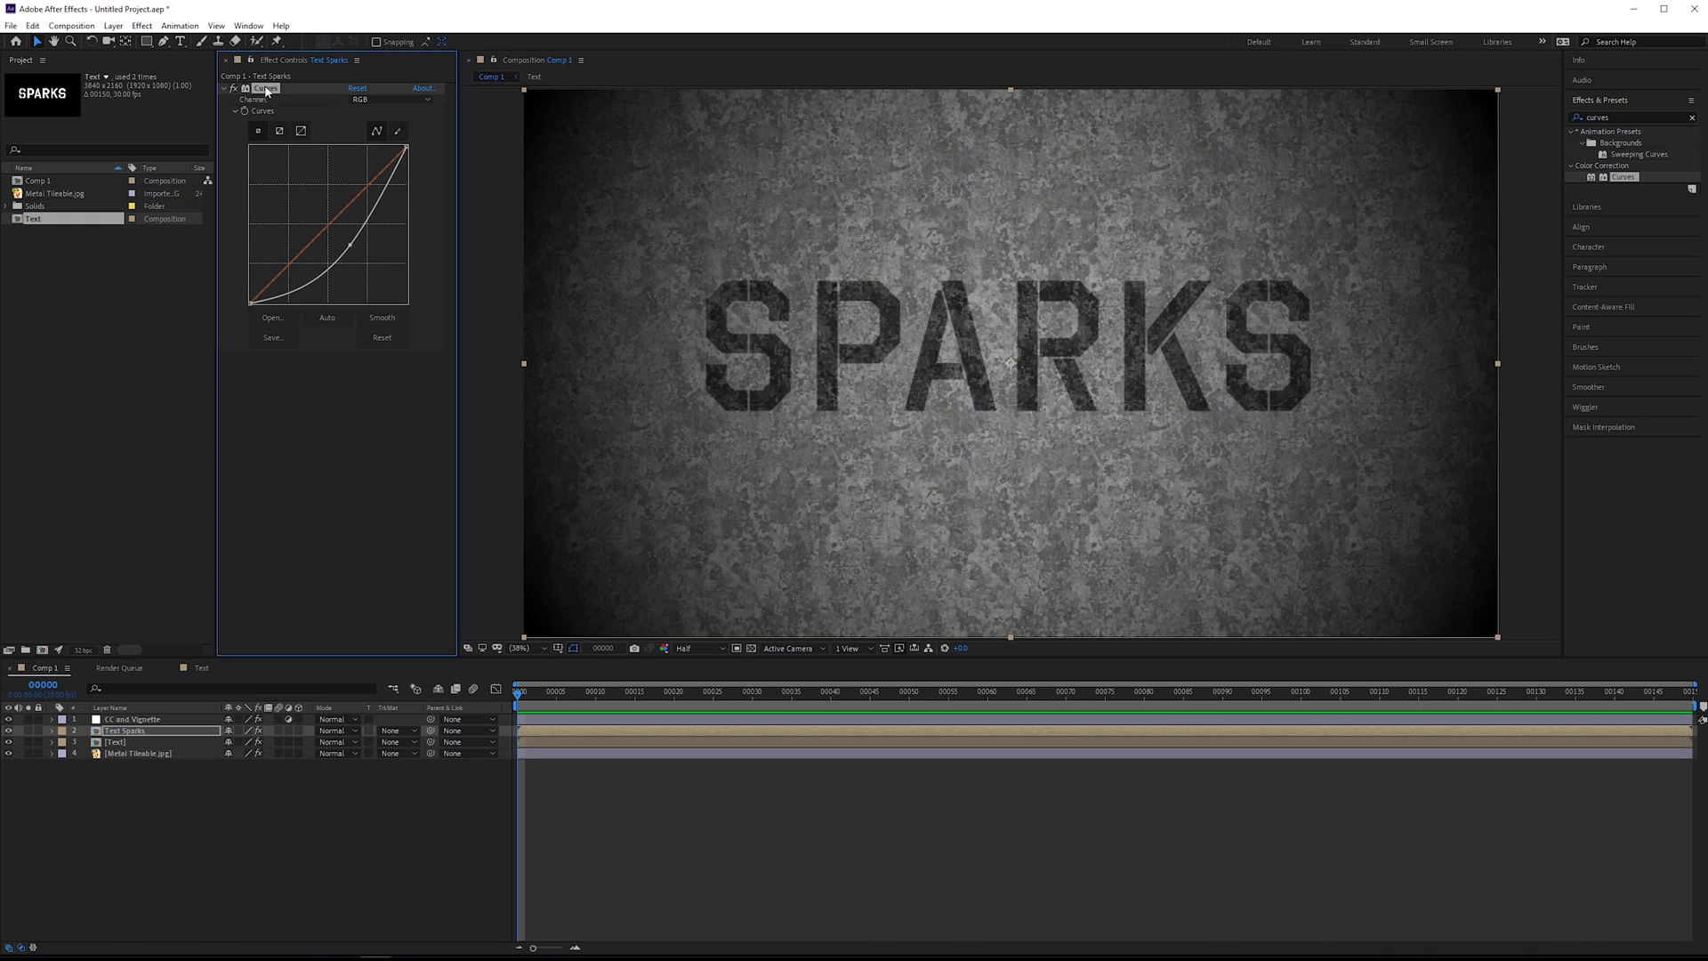
key(Delete)
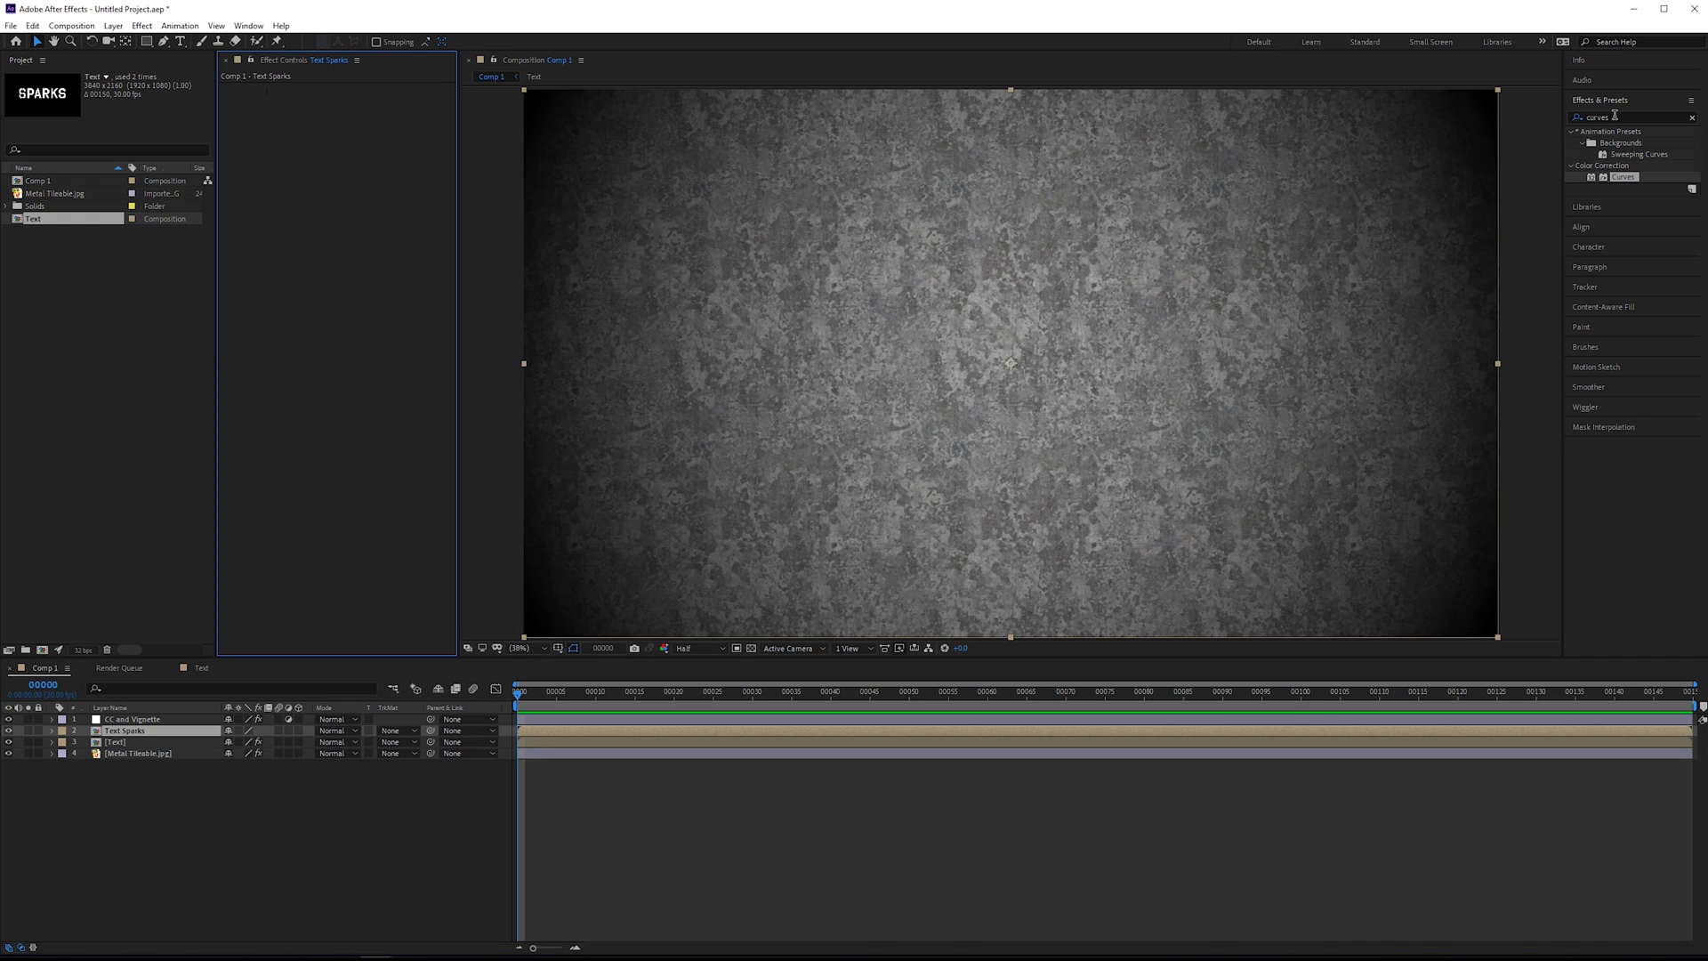
click(1614, 116)
text(par)
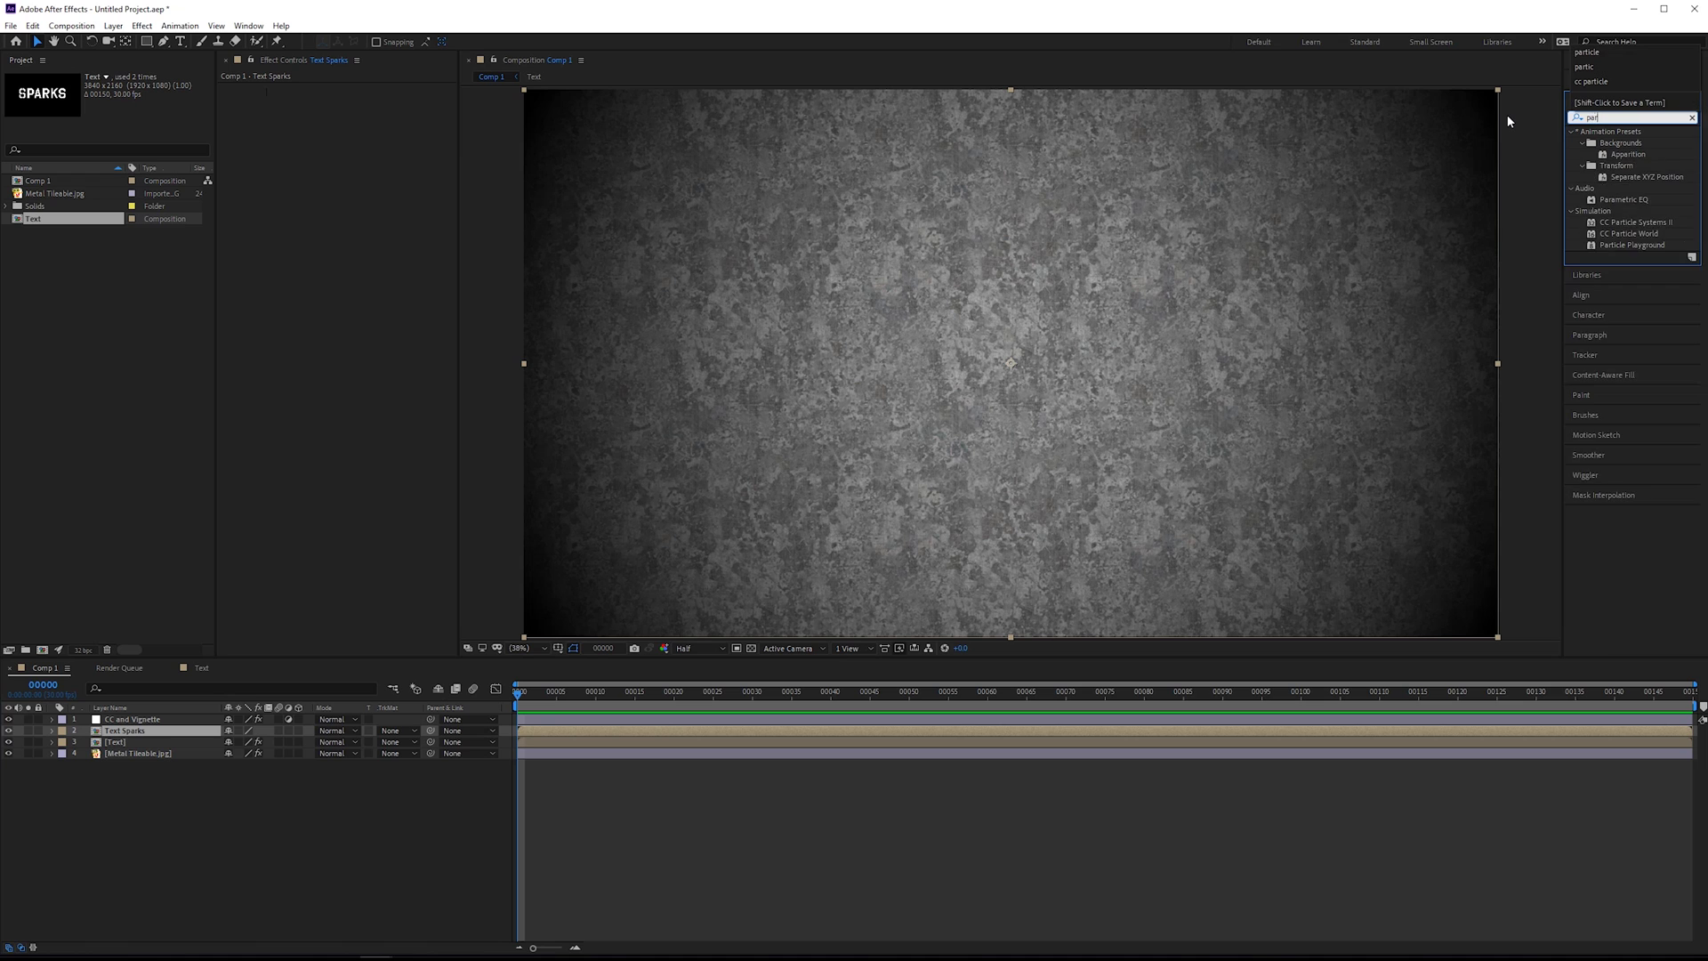
text(ticle)
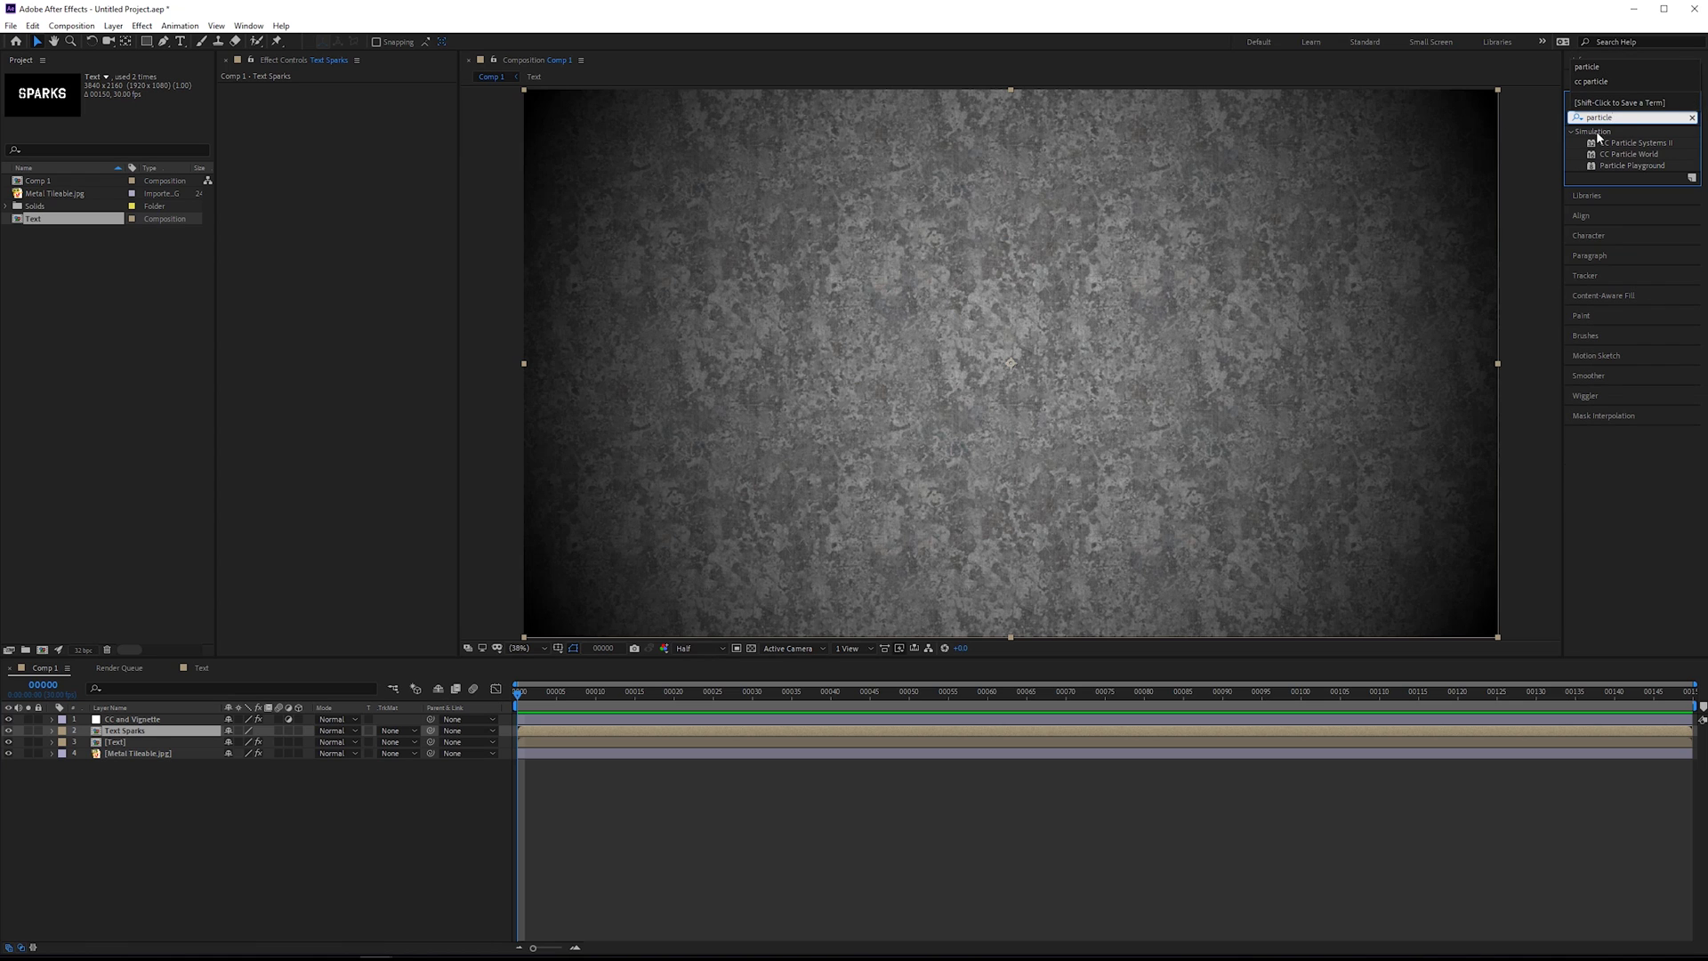
drag(1637, 142, 413, 266)
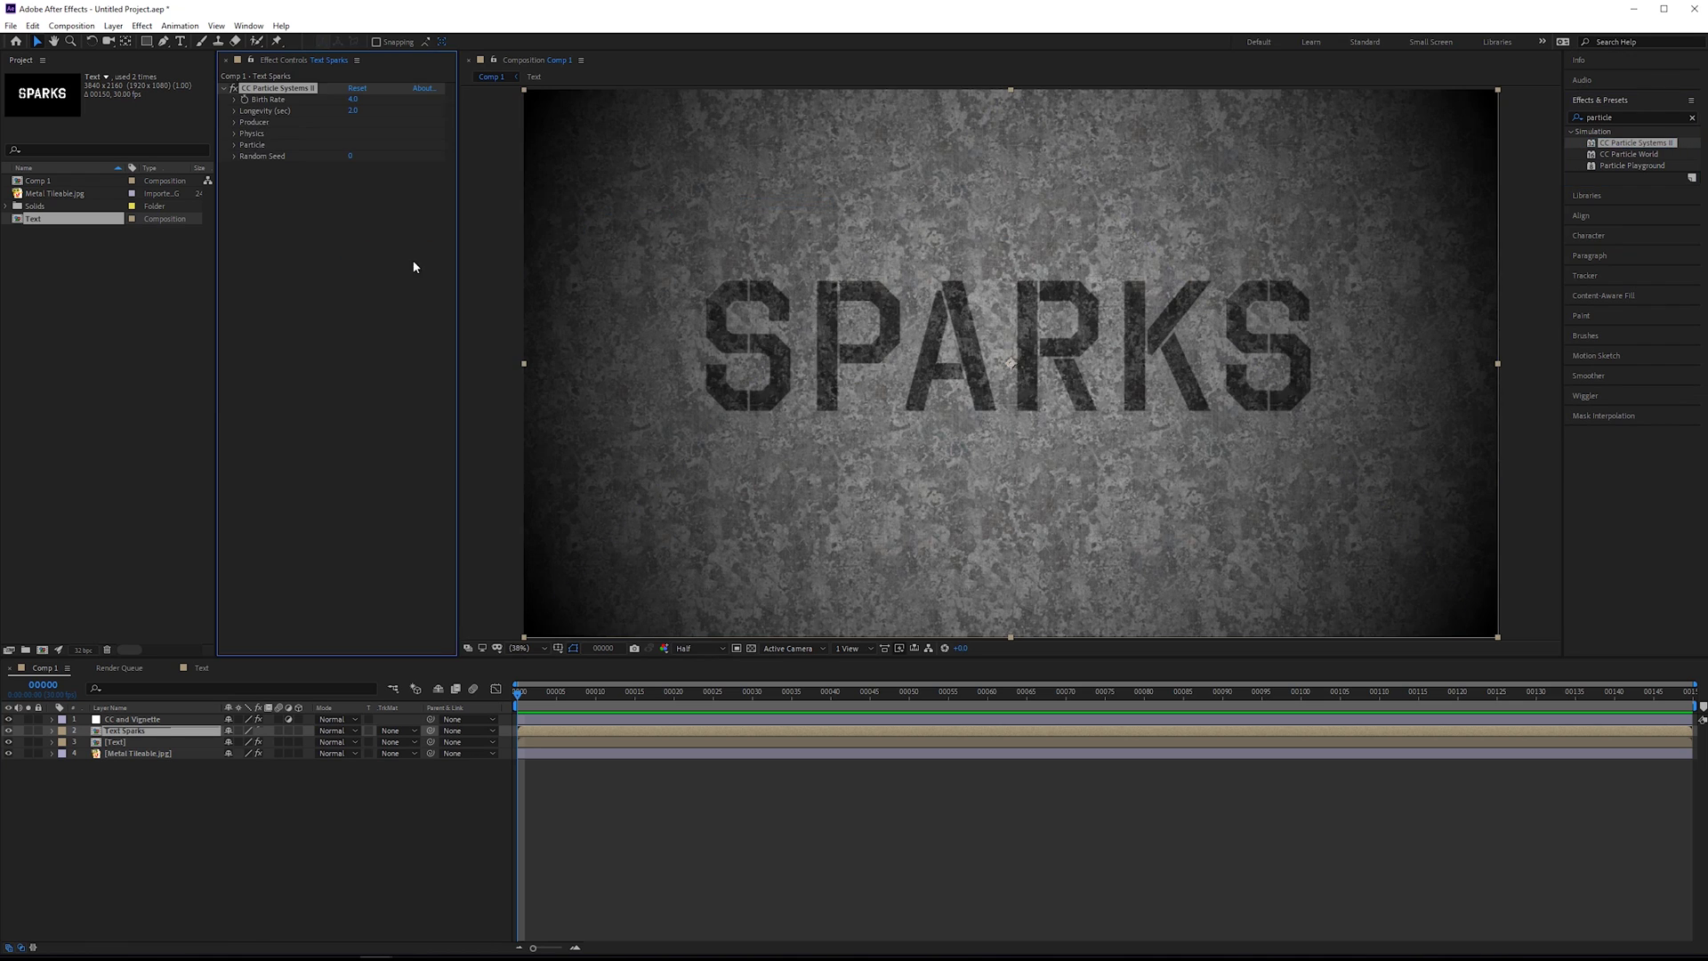
Enable Source Alpha Inheritance for the Text Sparks particles and place the producer point just outside the first S.
click(236, 146)
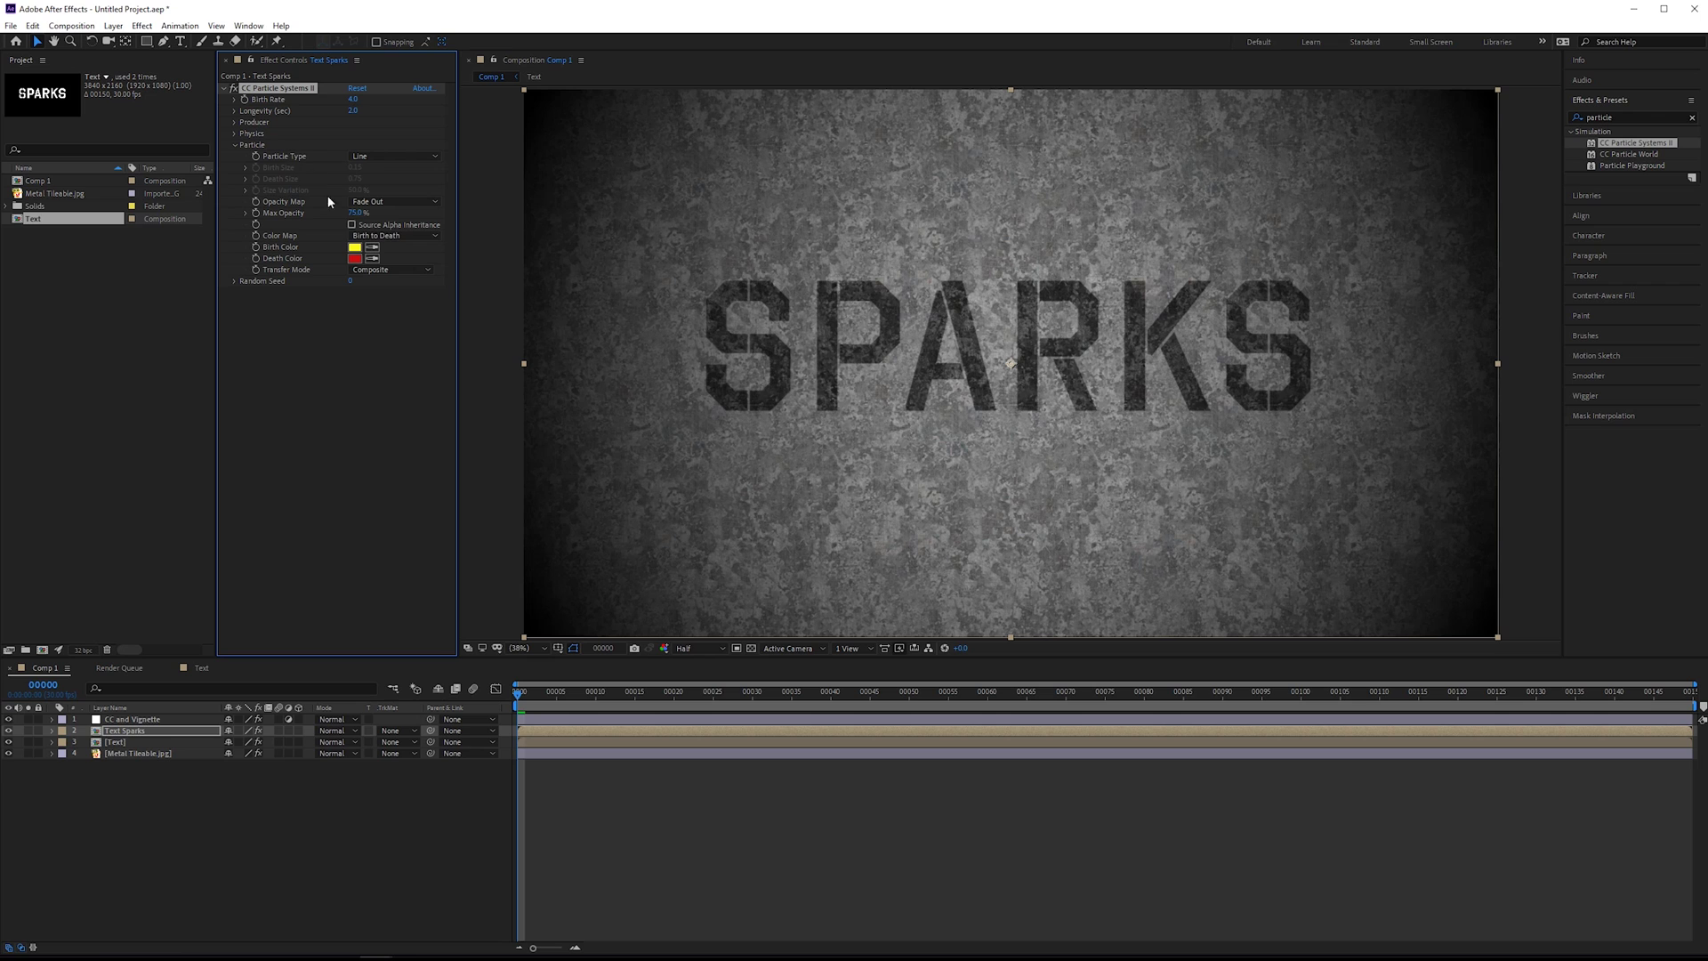
click(408, 226)
click(316, 123)
click(354, 132)
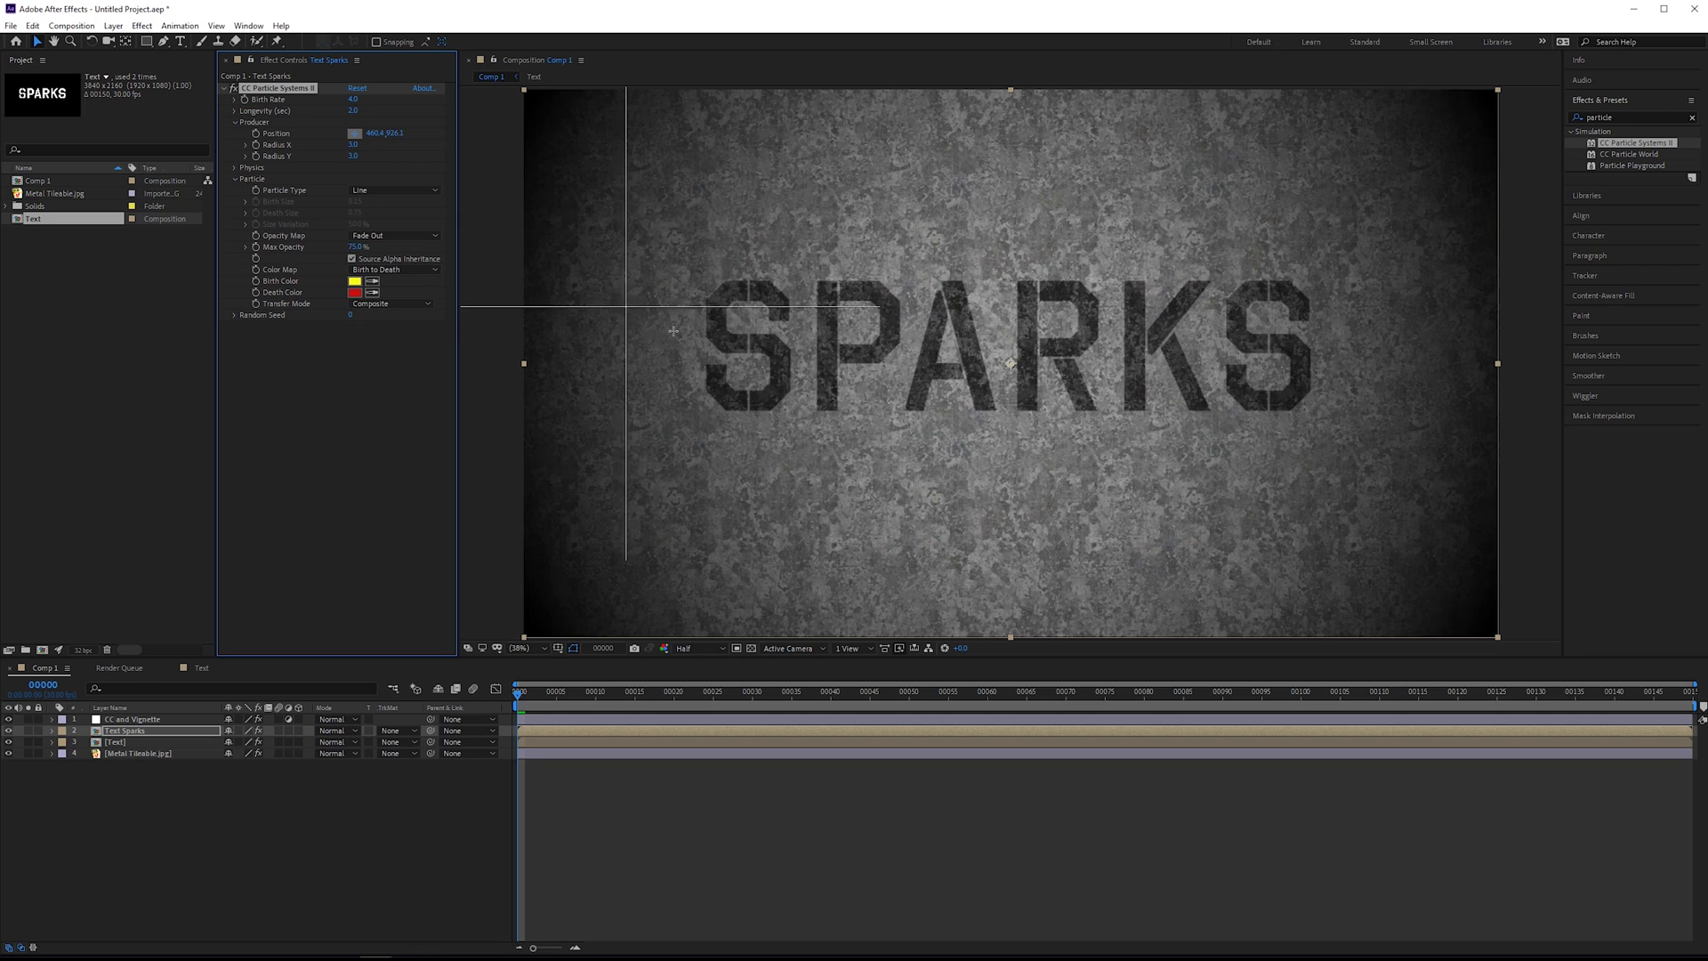
click(678, 339)
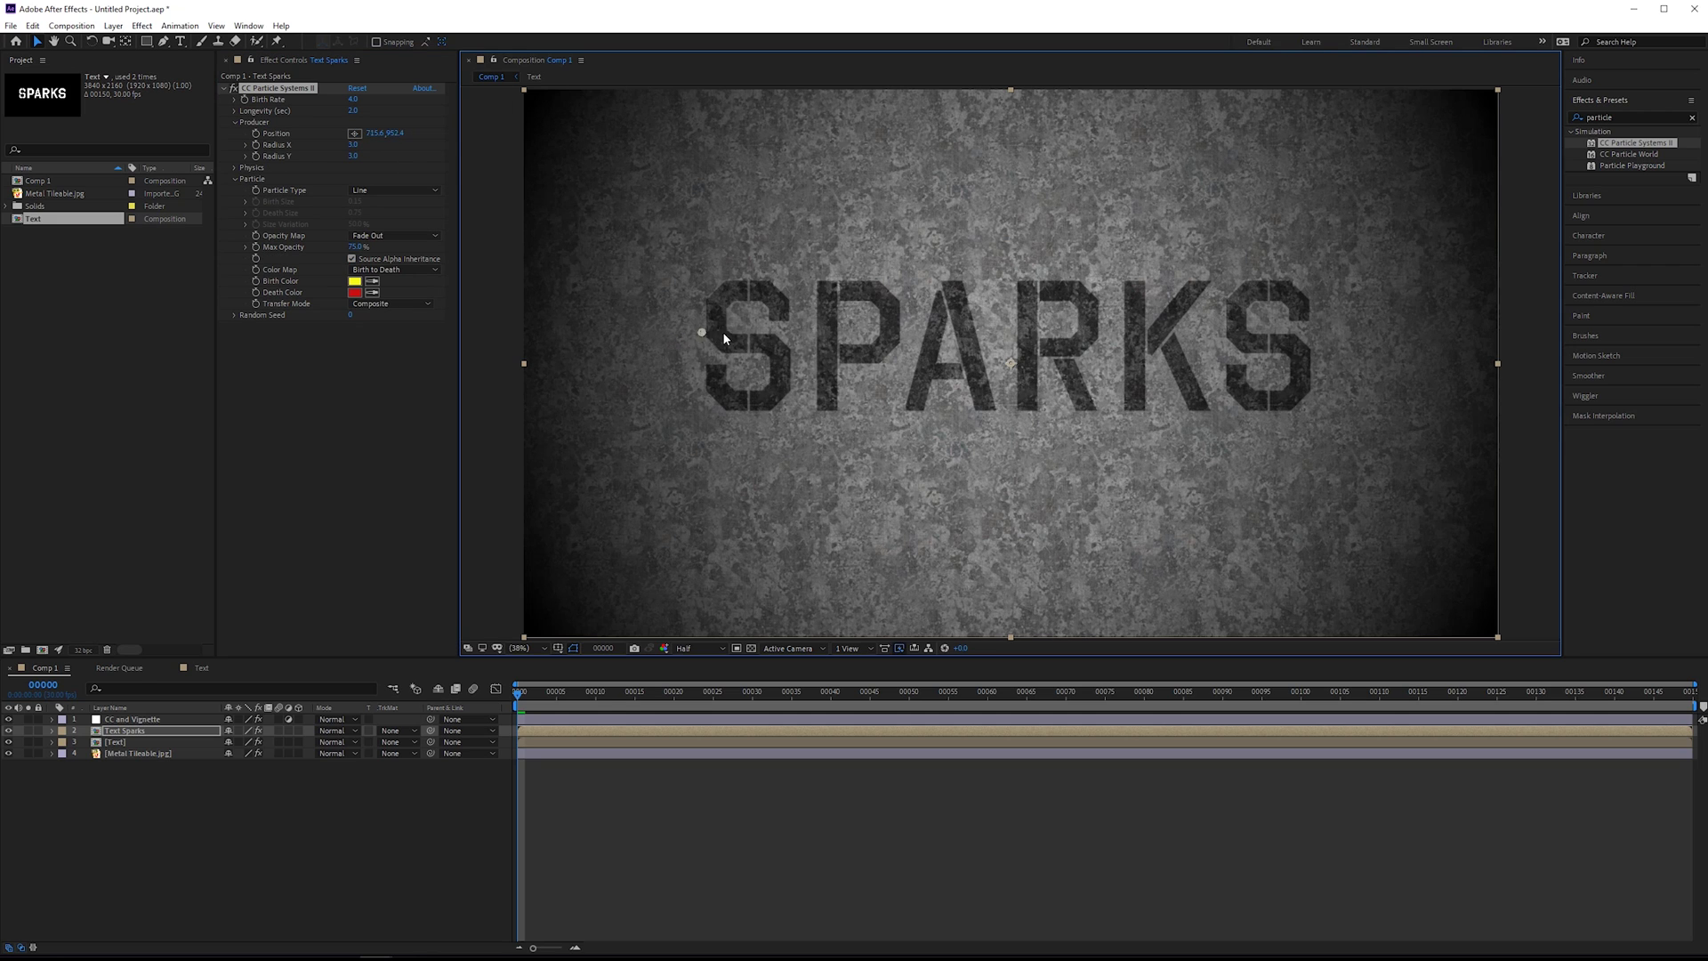
Preview the composition with the particle producer placed outside the lettering.
key(space)
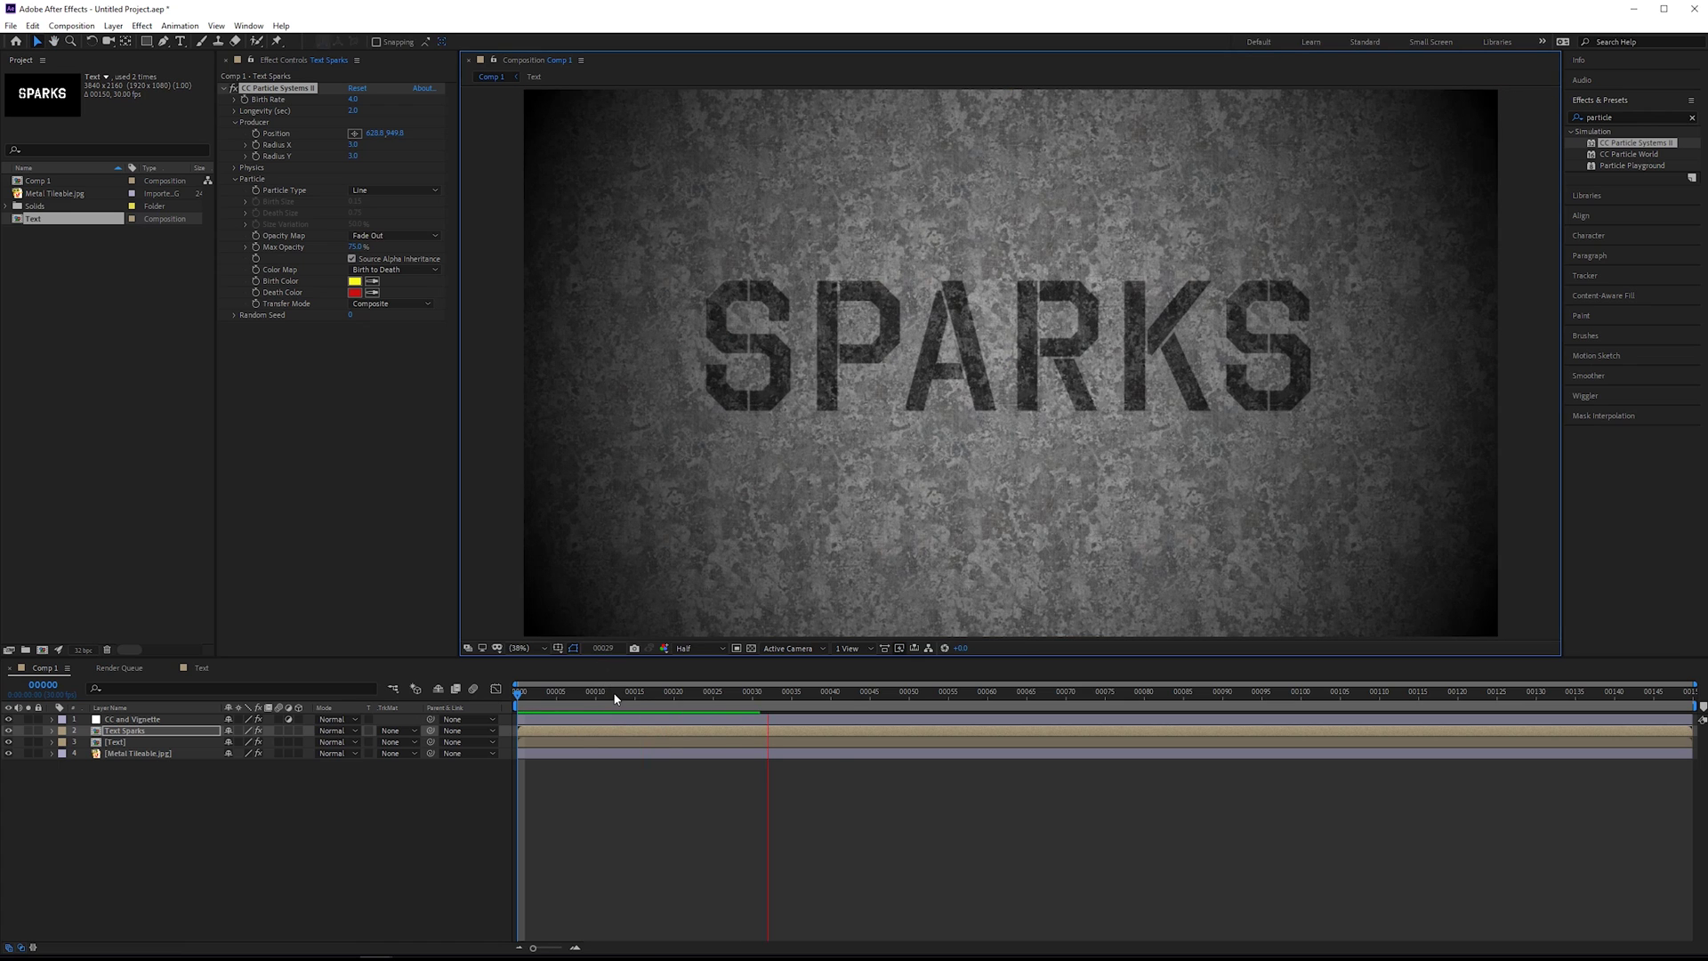
key(space)
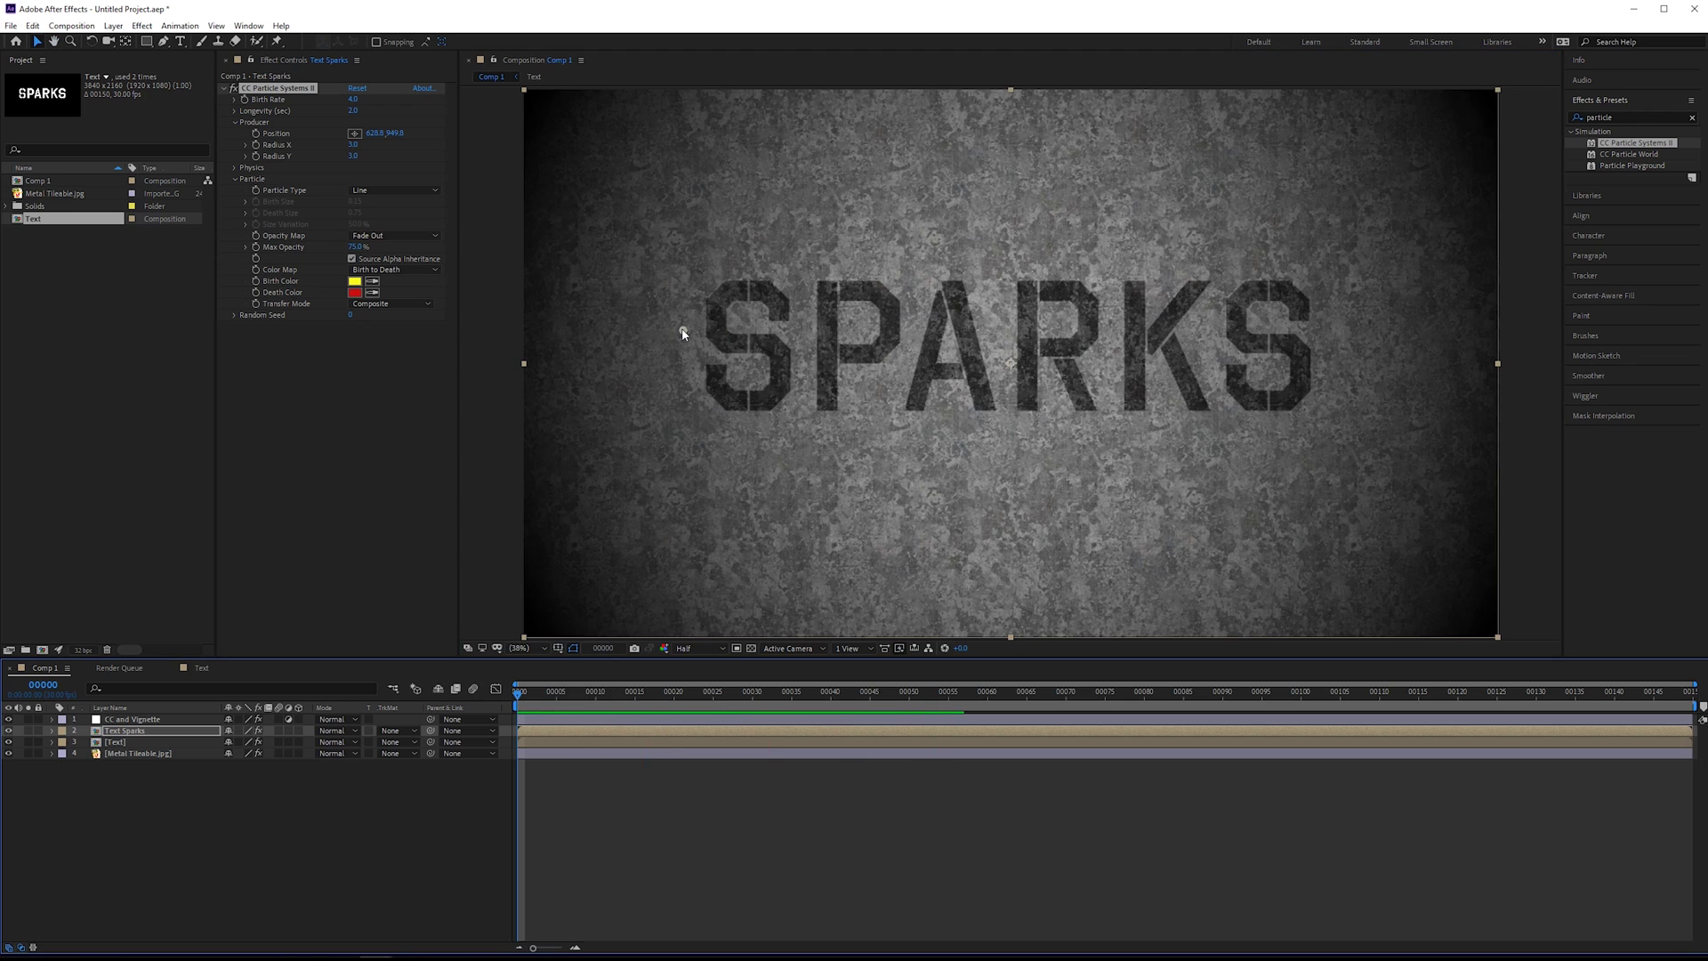
key(space)
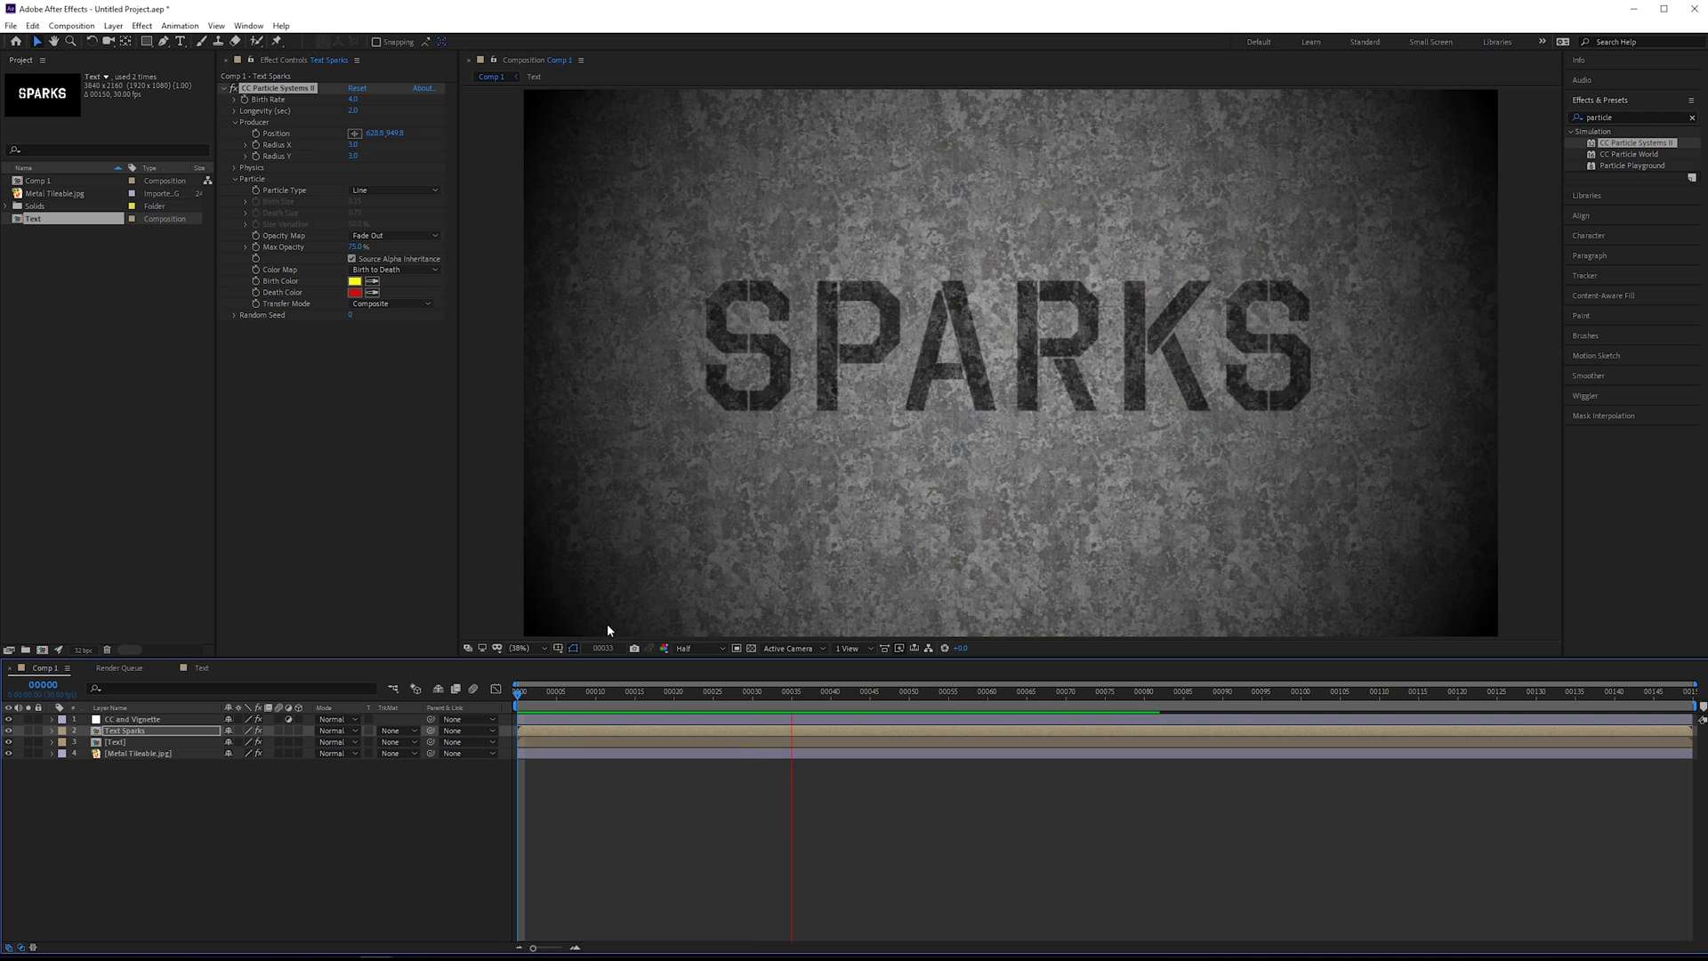
key(space)
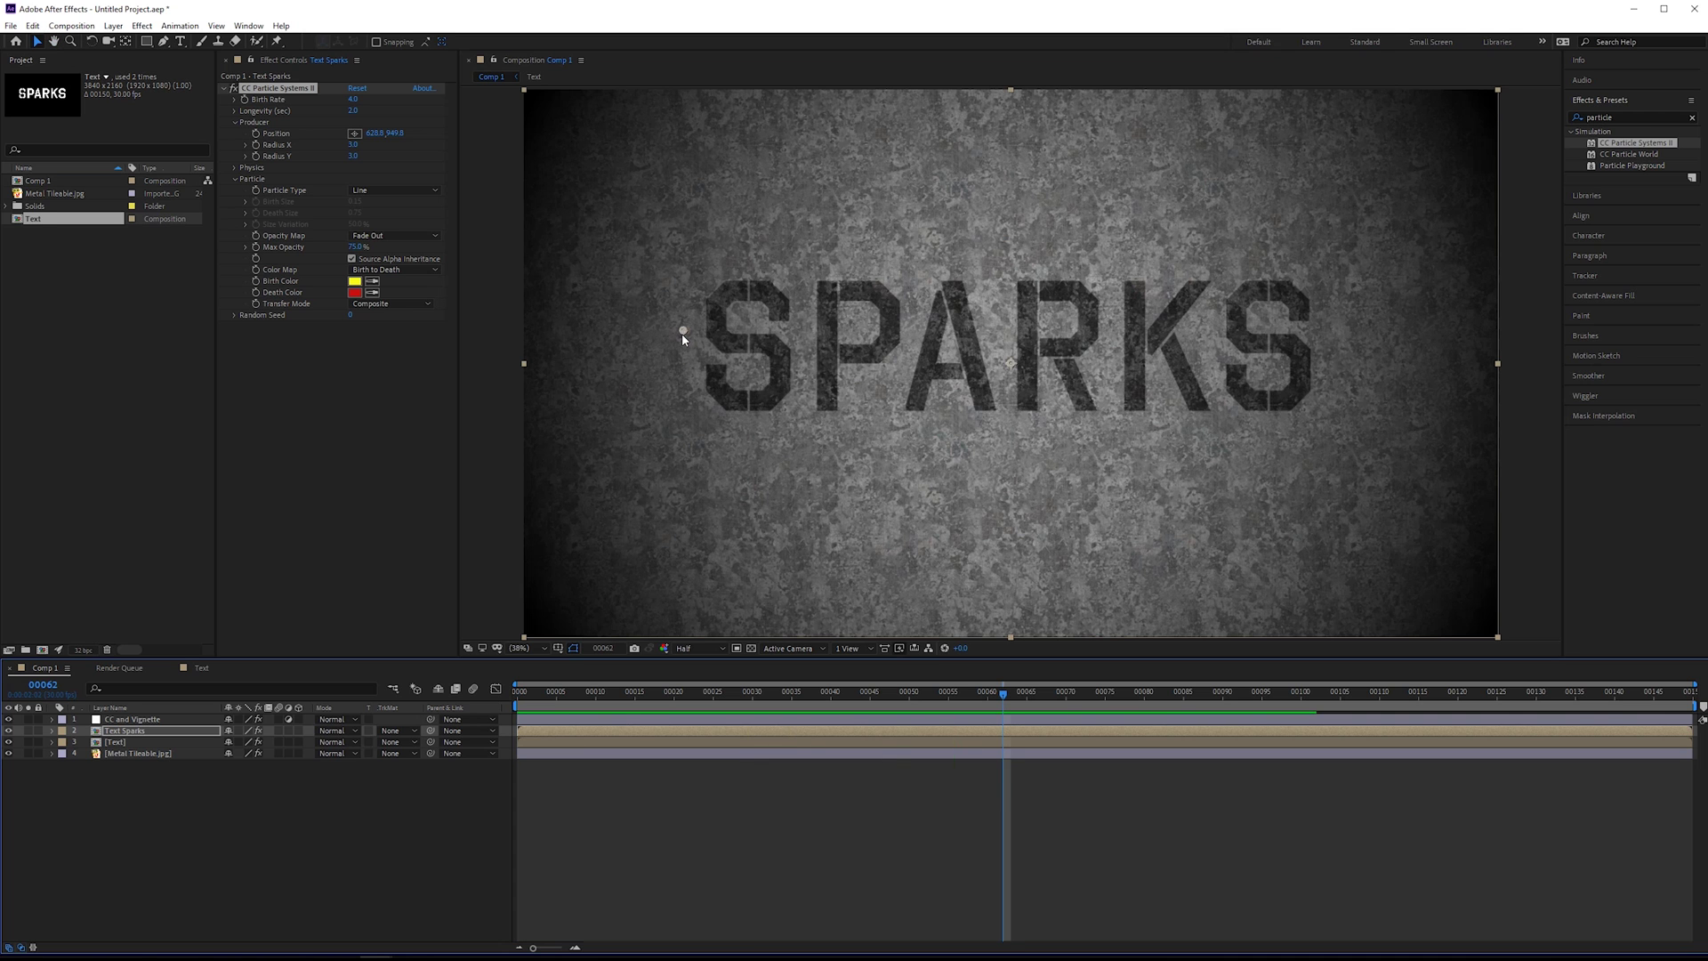
Move the producer point onto the outer edge of the first S and preview the particles.
drag(689, 336, 717, 335)
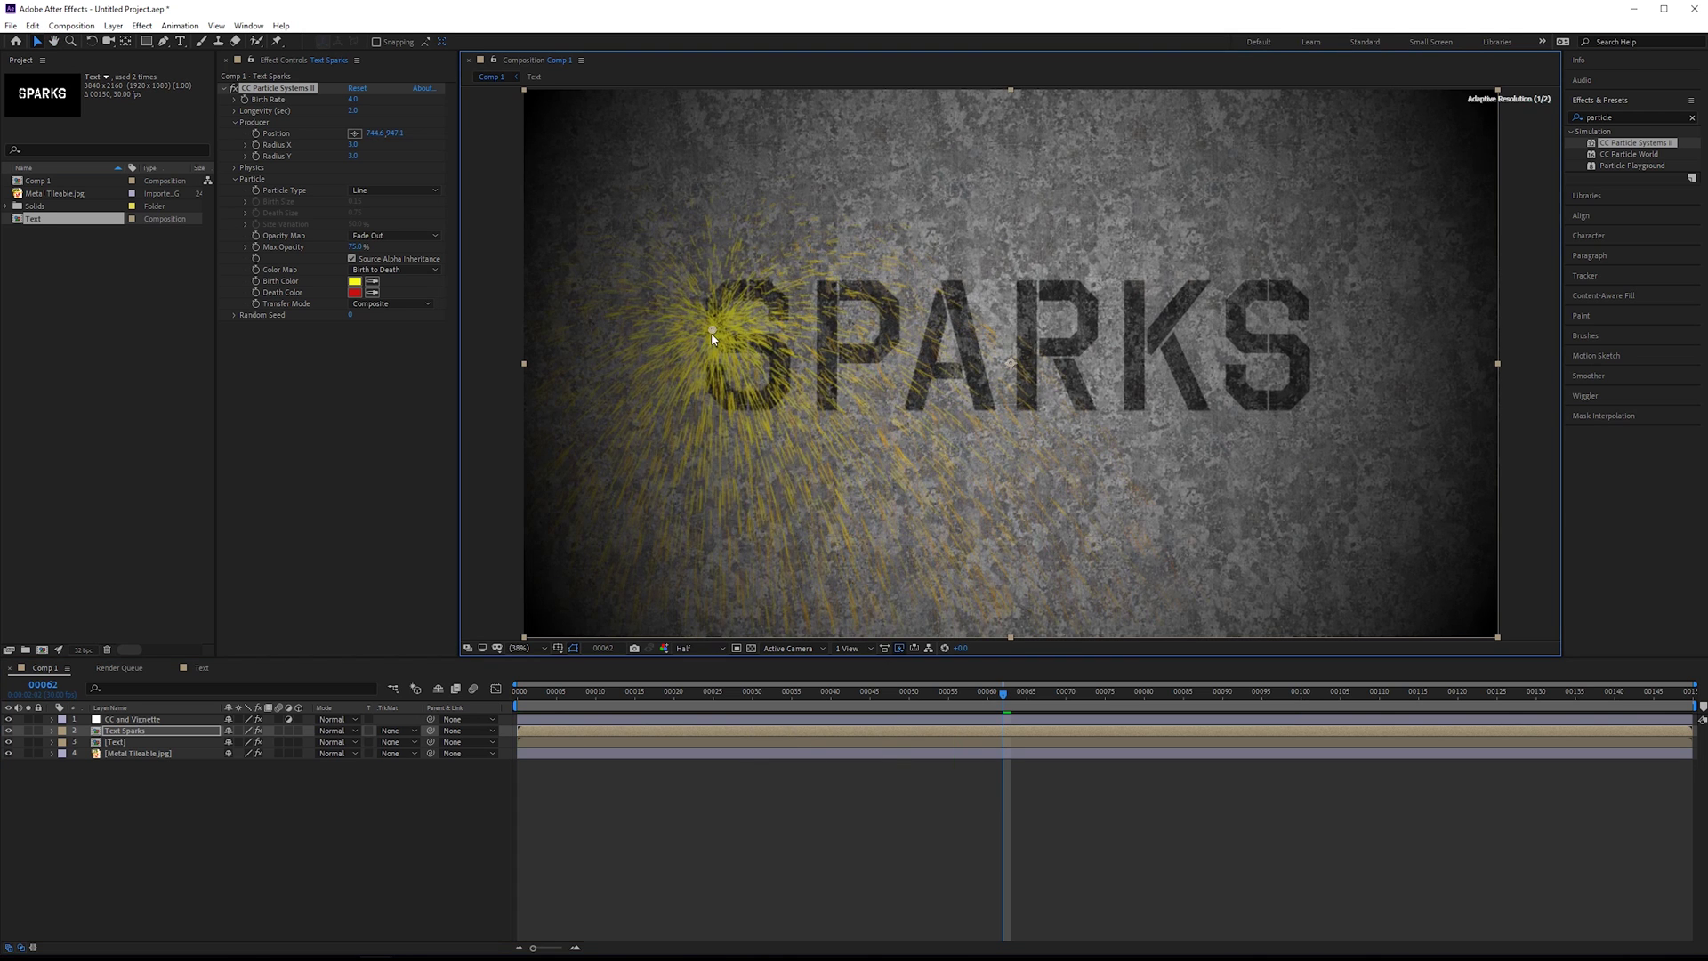
key(space)
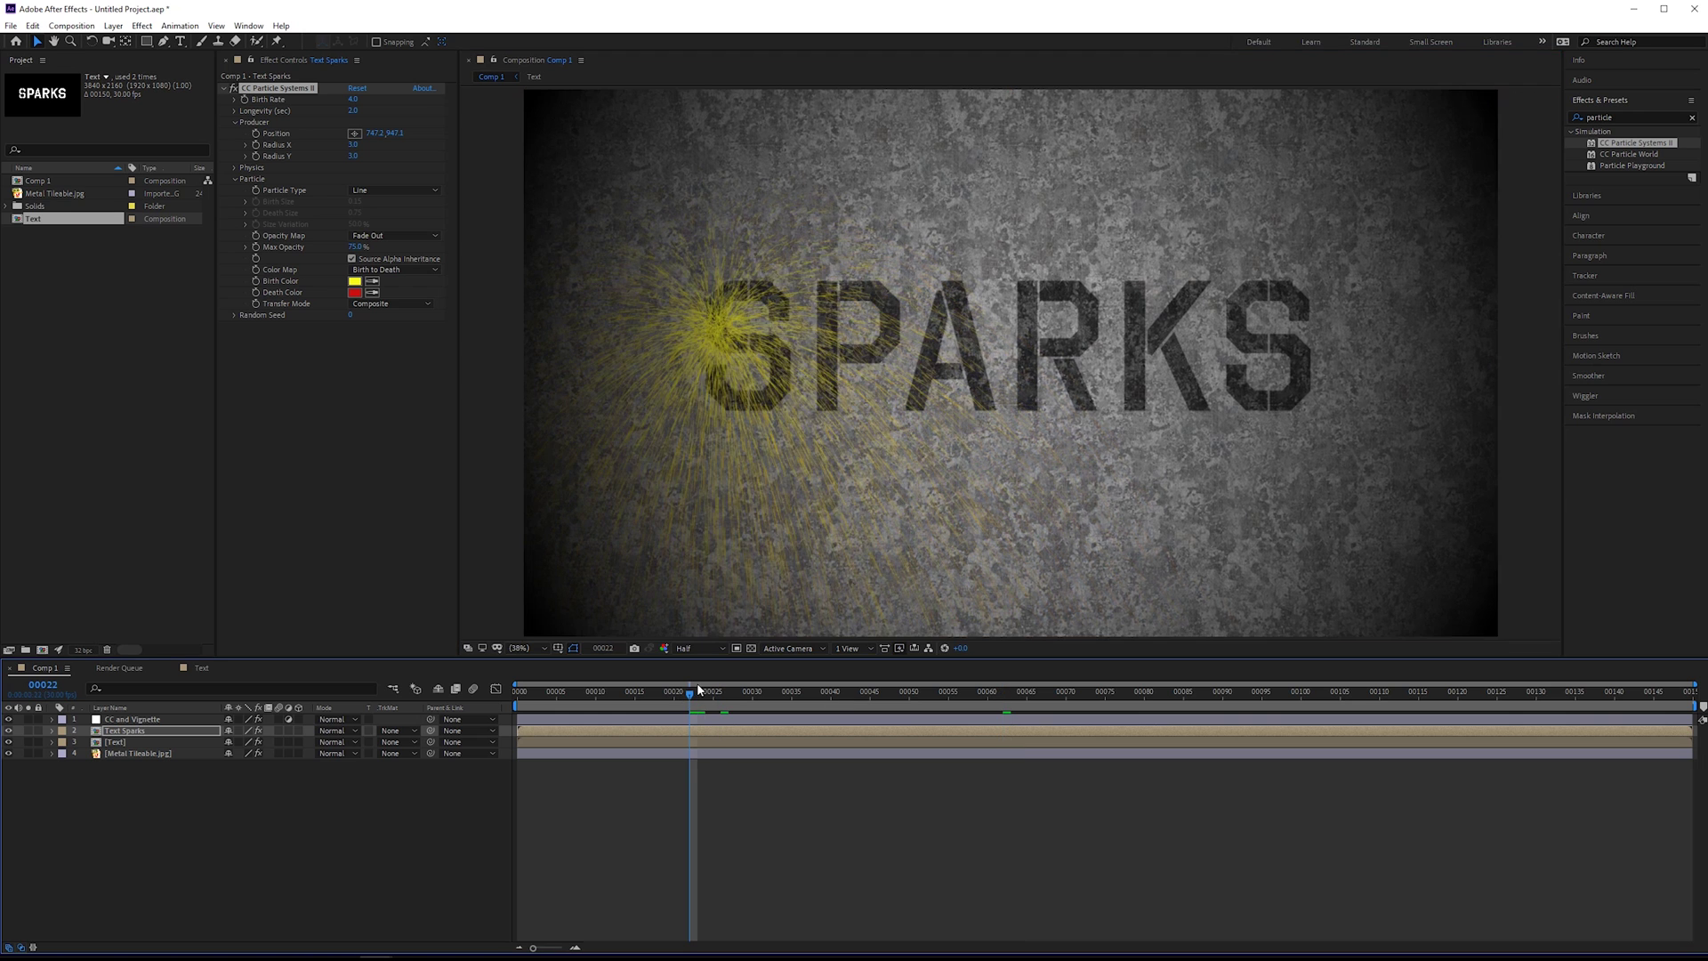
key(space)
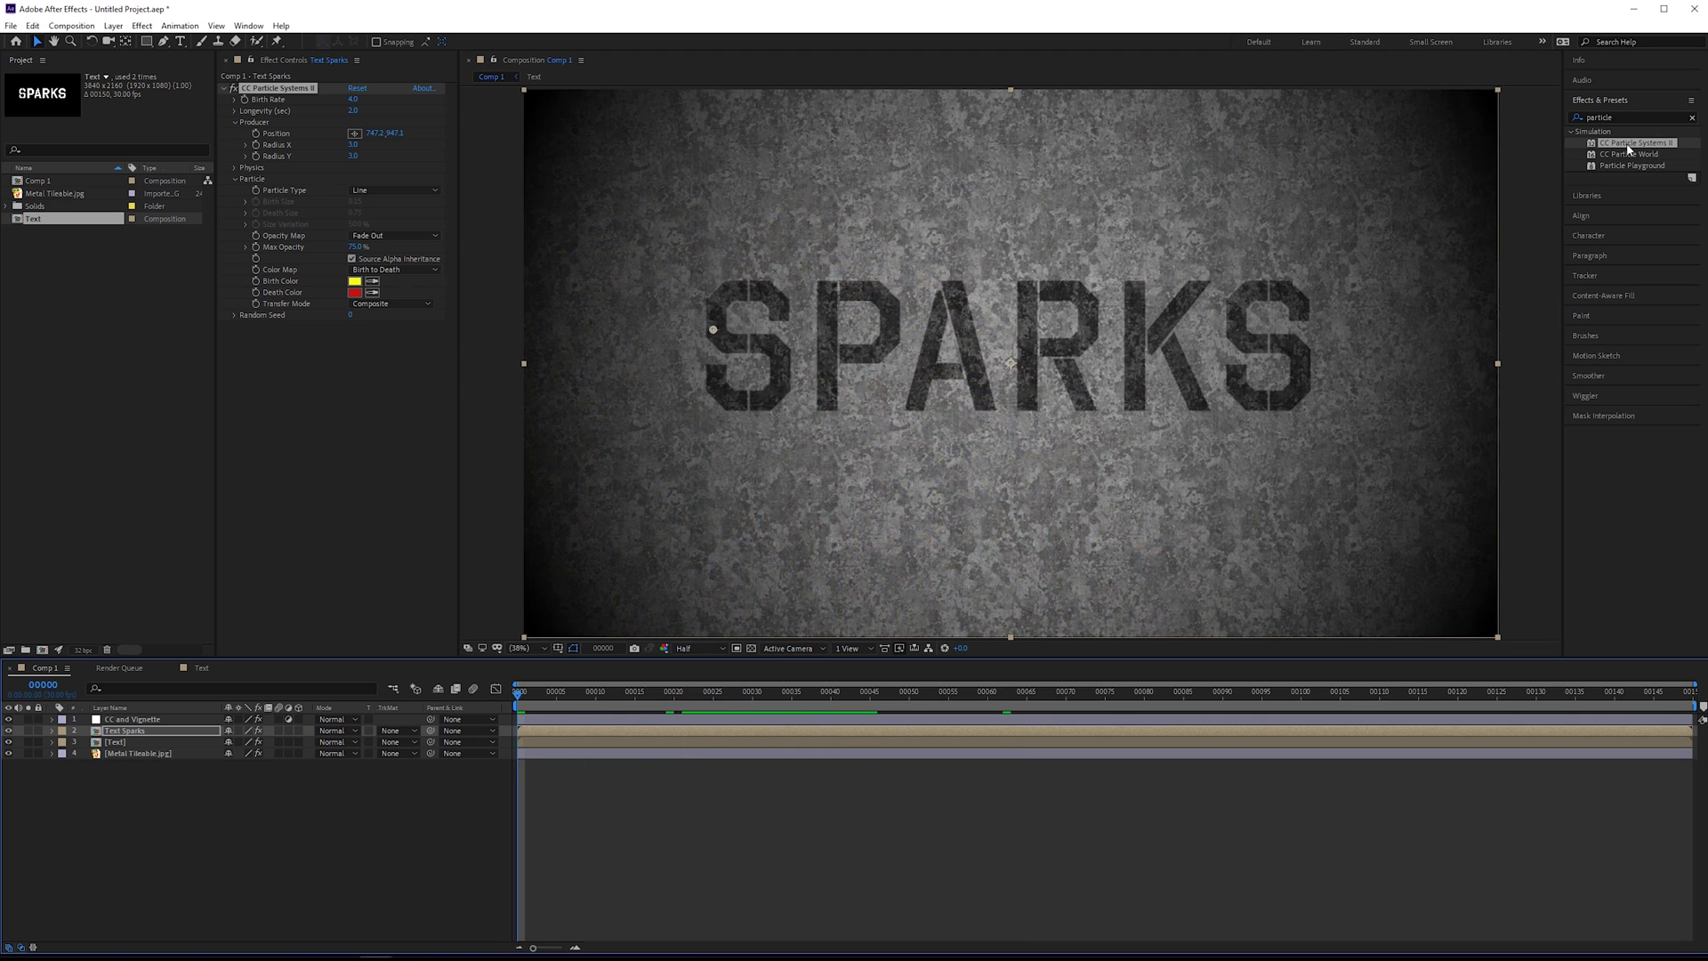
Keyframe the producer's position from just before the first S at frame 0 to beyond the last S, then scrub through the motion.
drag(715, 331, 655, 339)
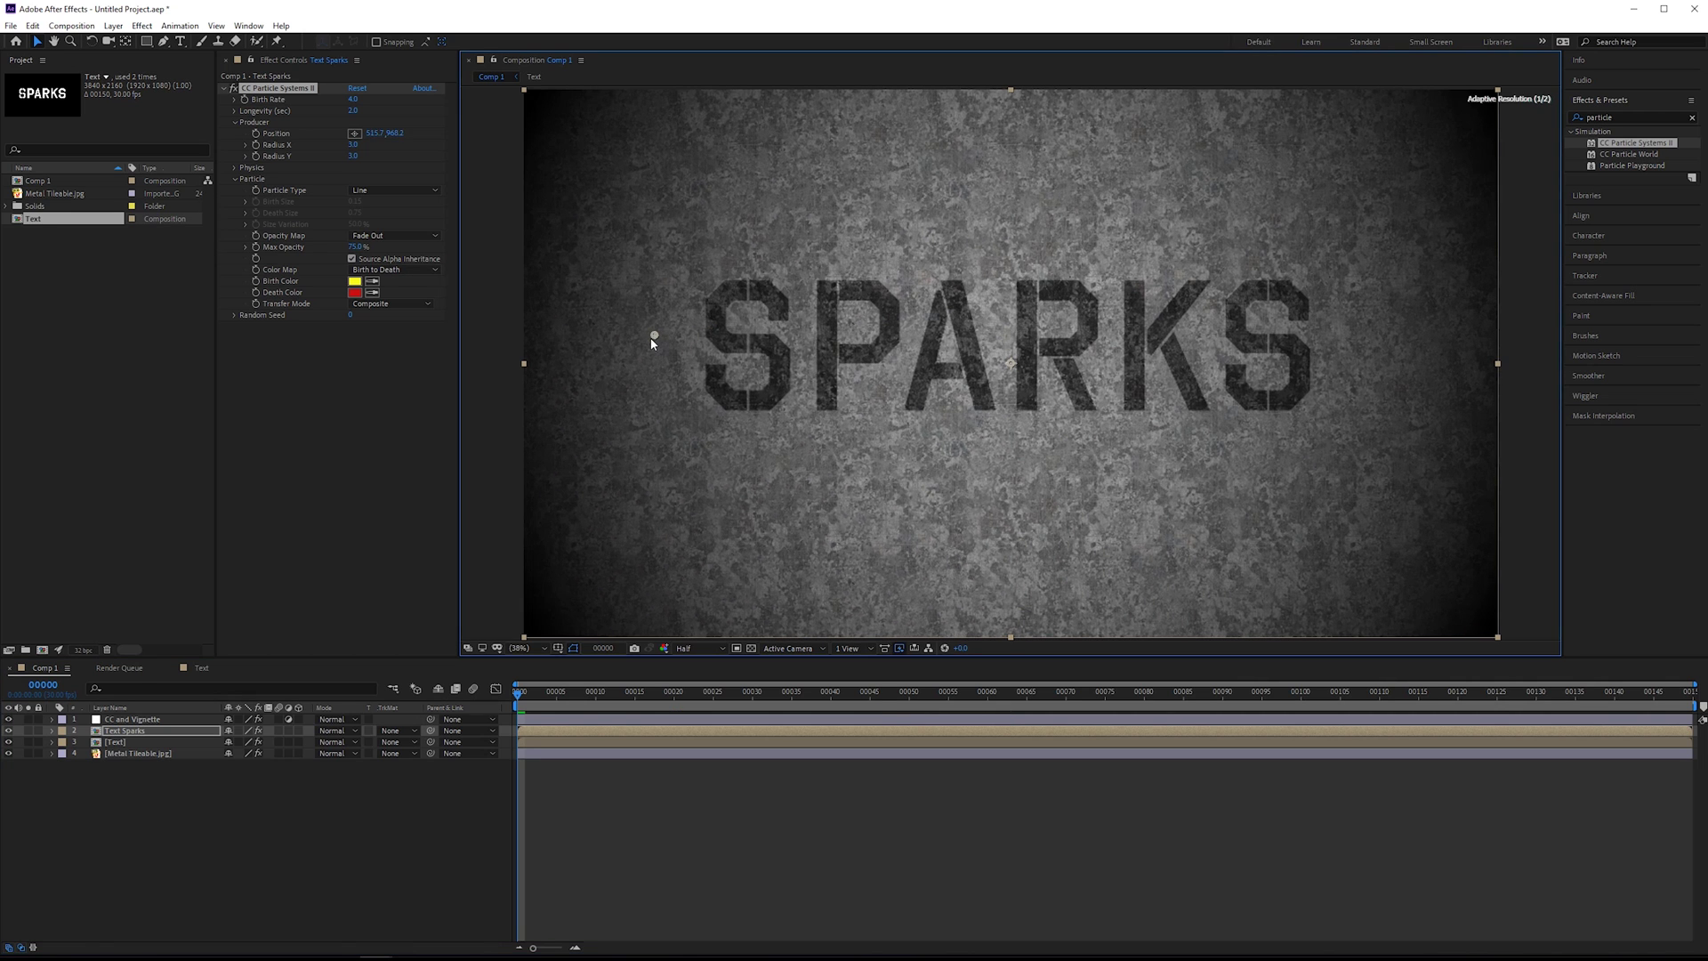
click(254, 134)
key(space)
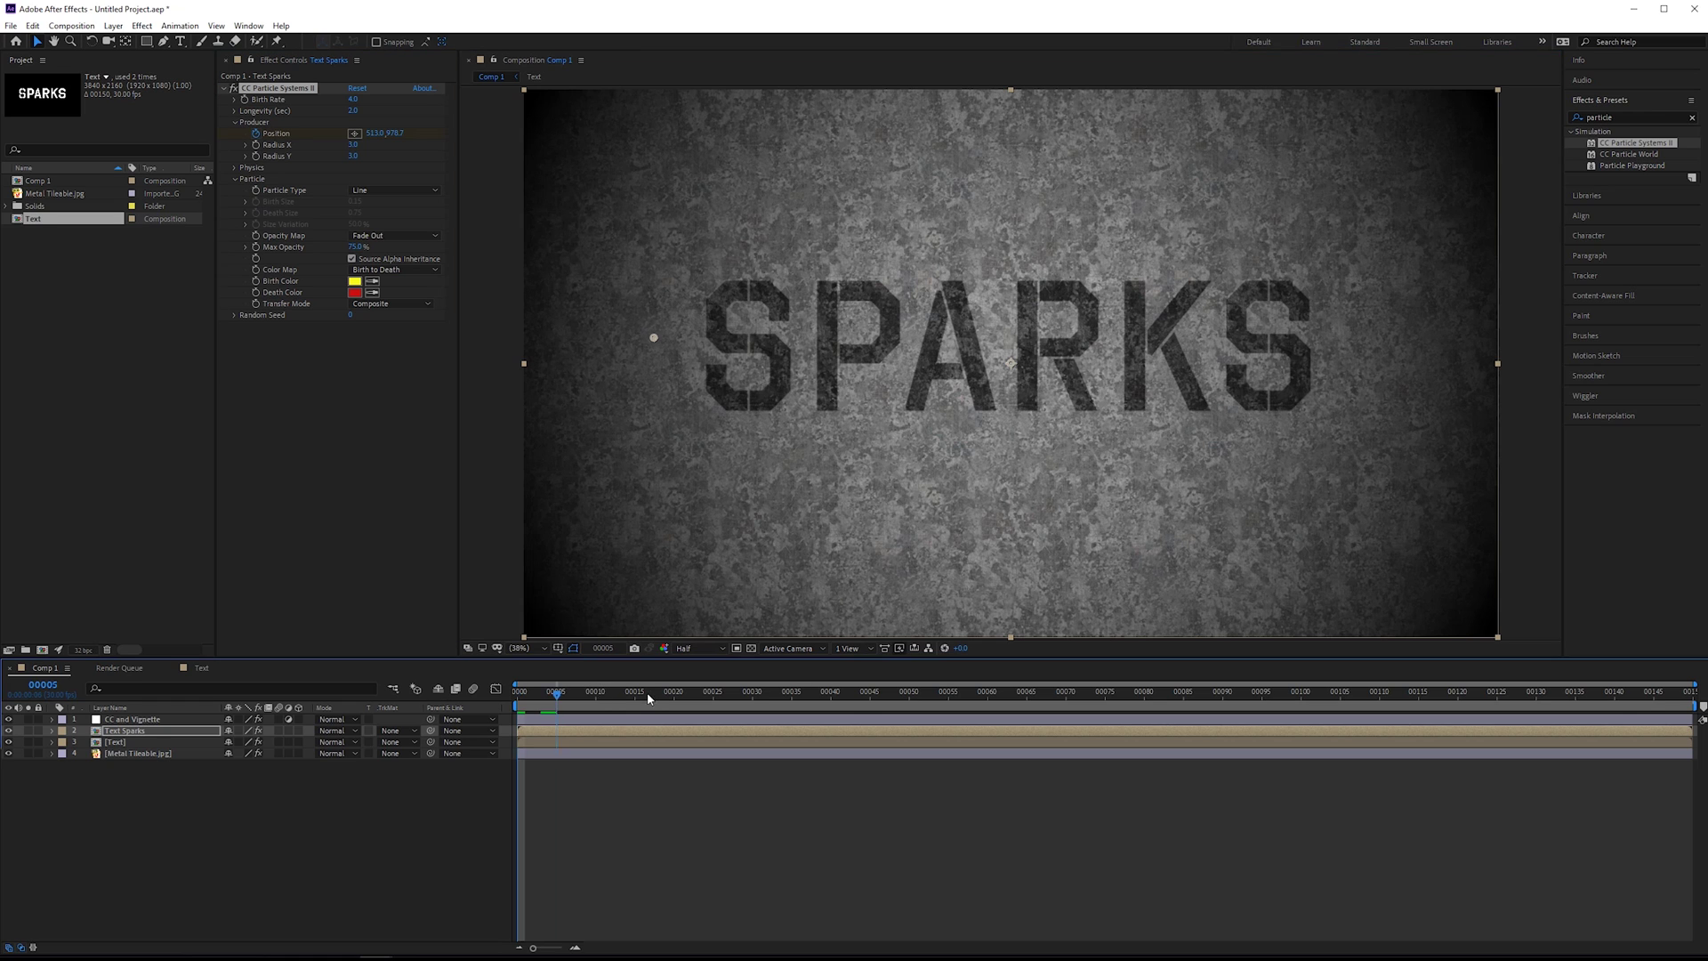
key(space)
drag(655, 341, 1386, 351)
drag(1466, 692, 612, 692)
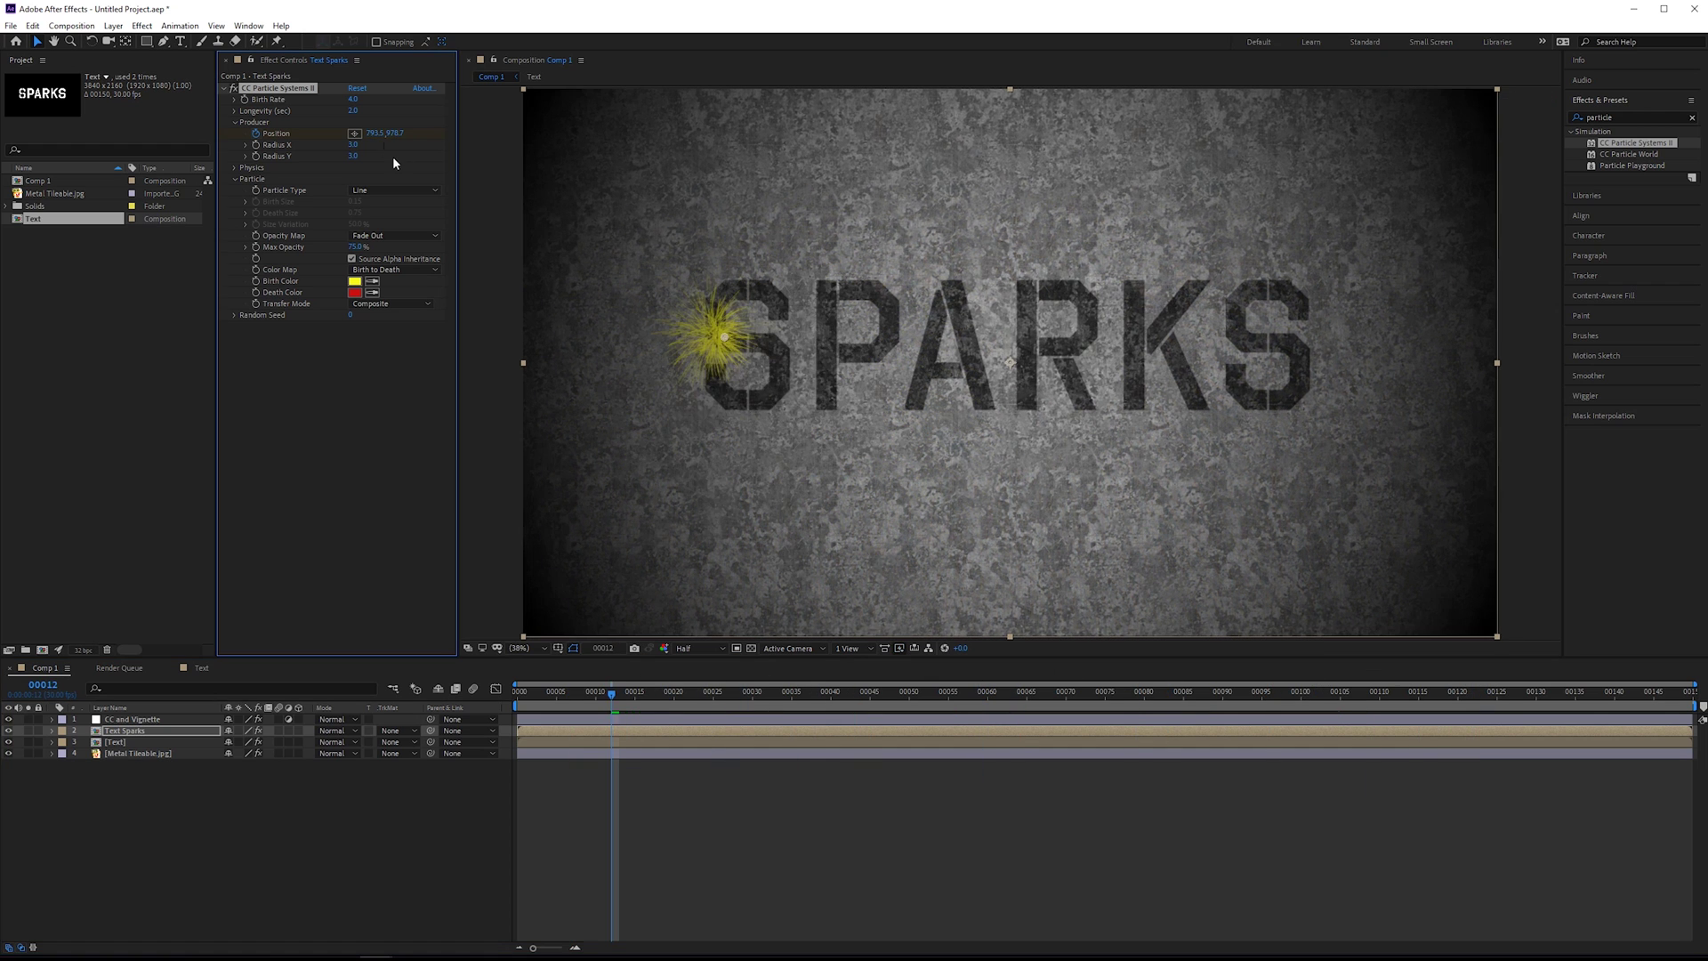
Set the producer's Radius X to 0 and Radius Y to 40.
click(354, 145)
text(0)
key(Return)
drag(355, 154, 379, 154)
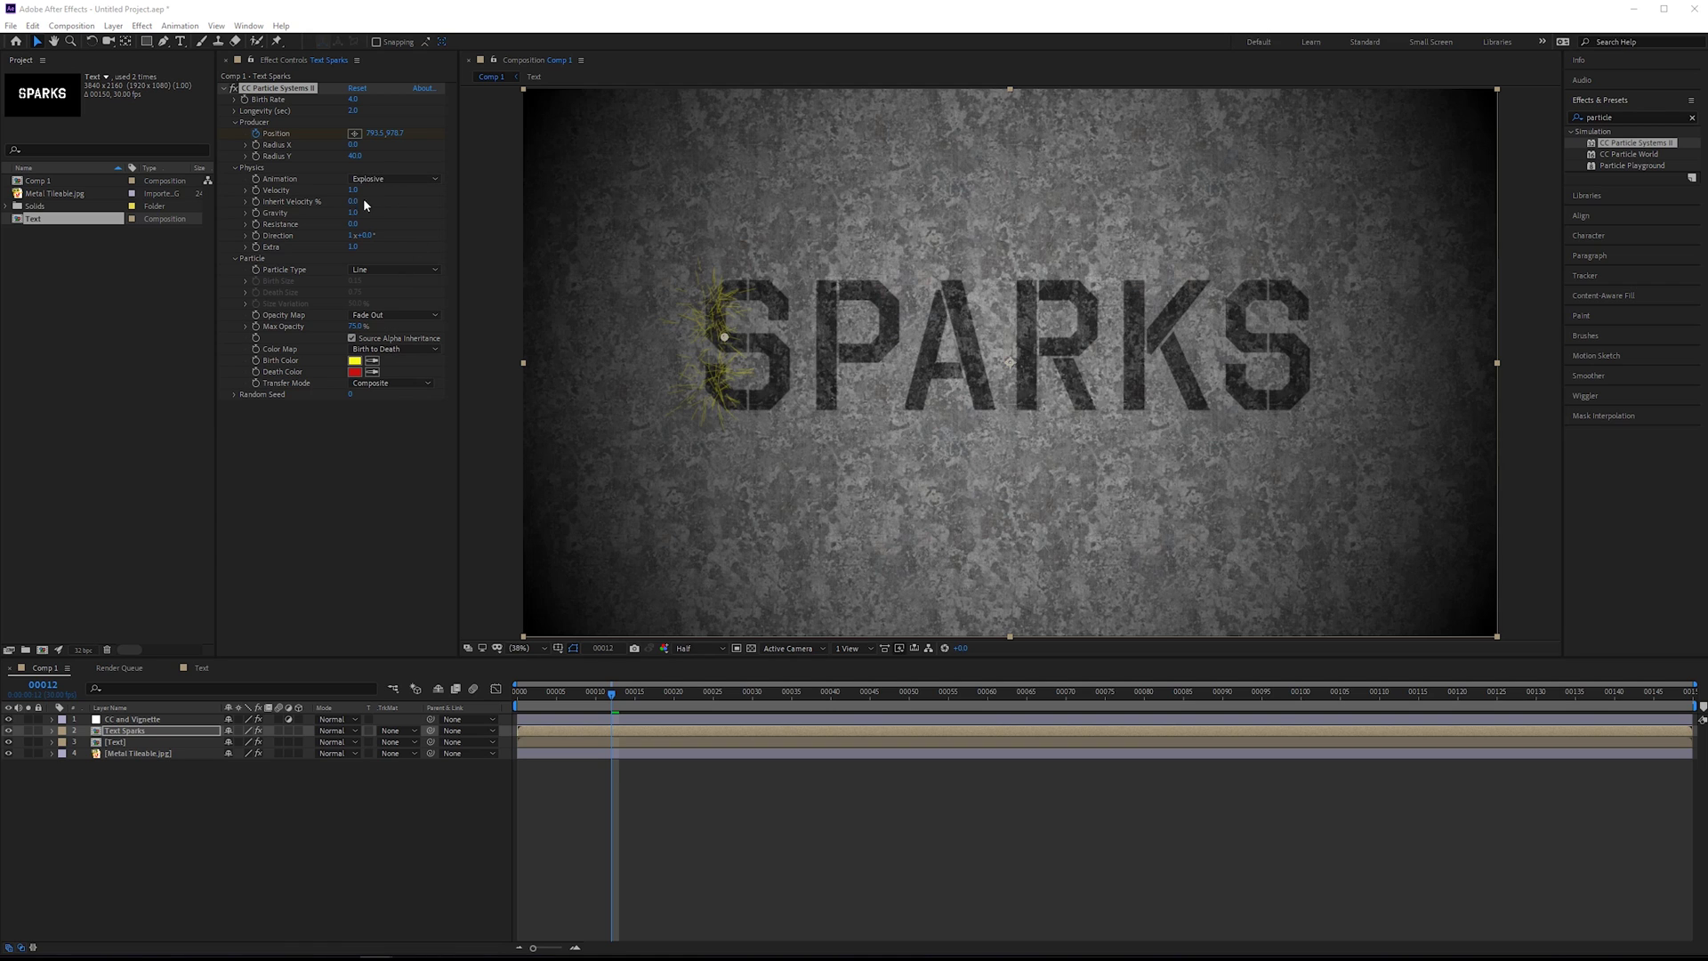
Set the particles' Velocity to 0.3 and Gravity to 0.1.
click(352, 190)
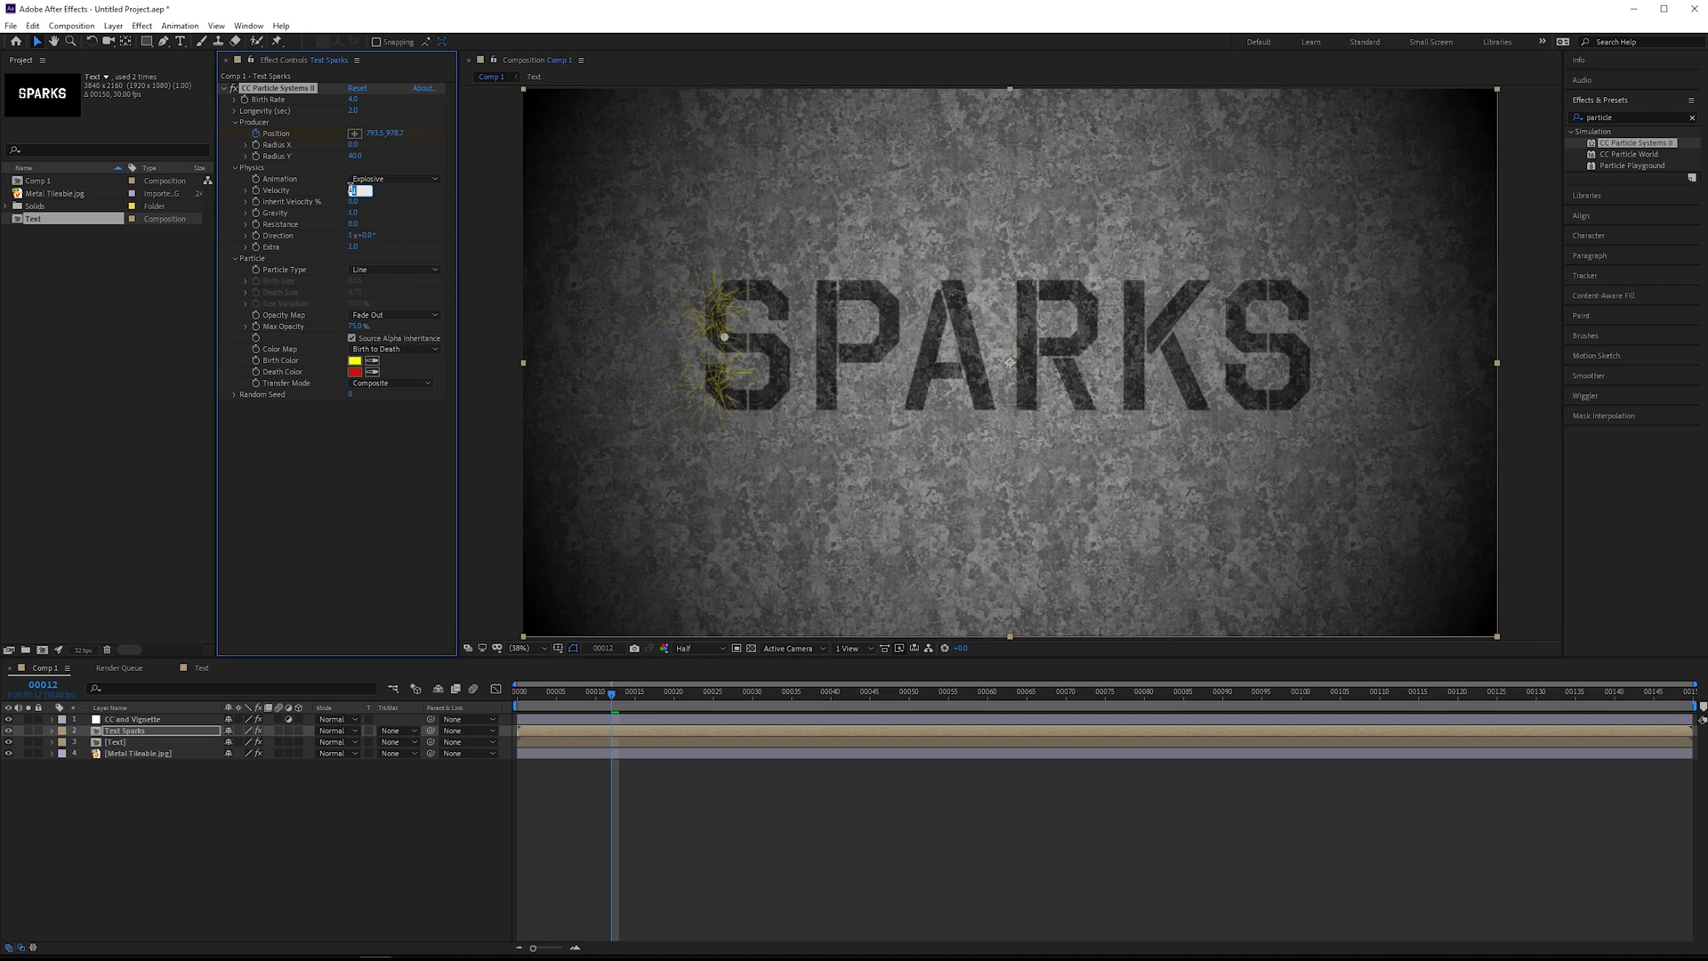
text(.3)
key(Return)
key(space)
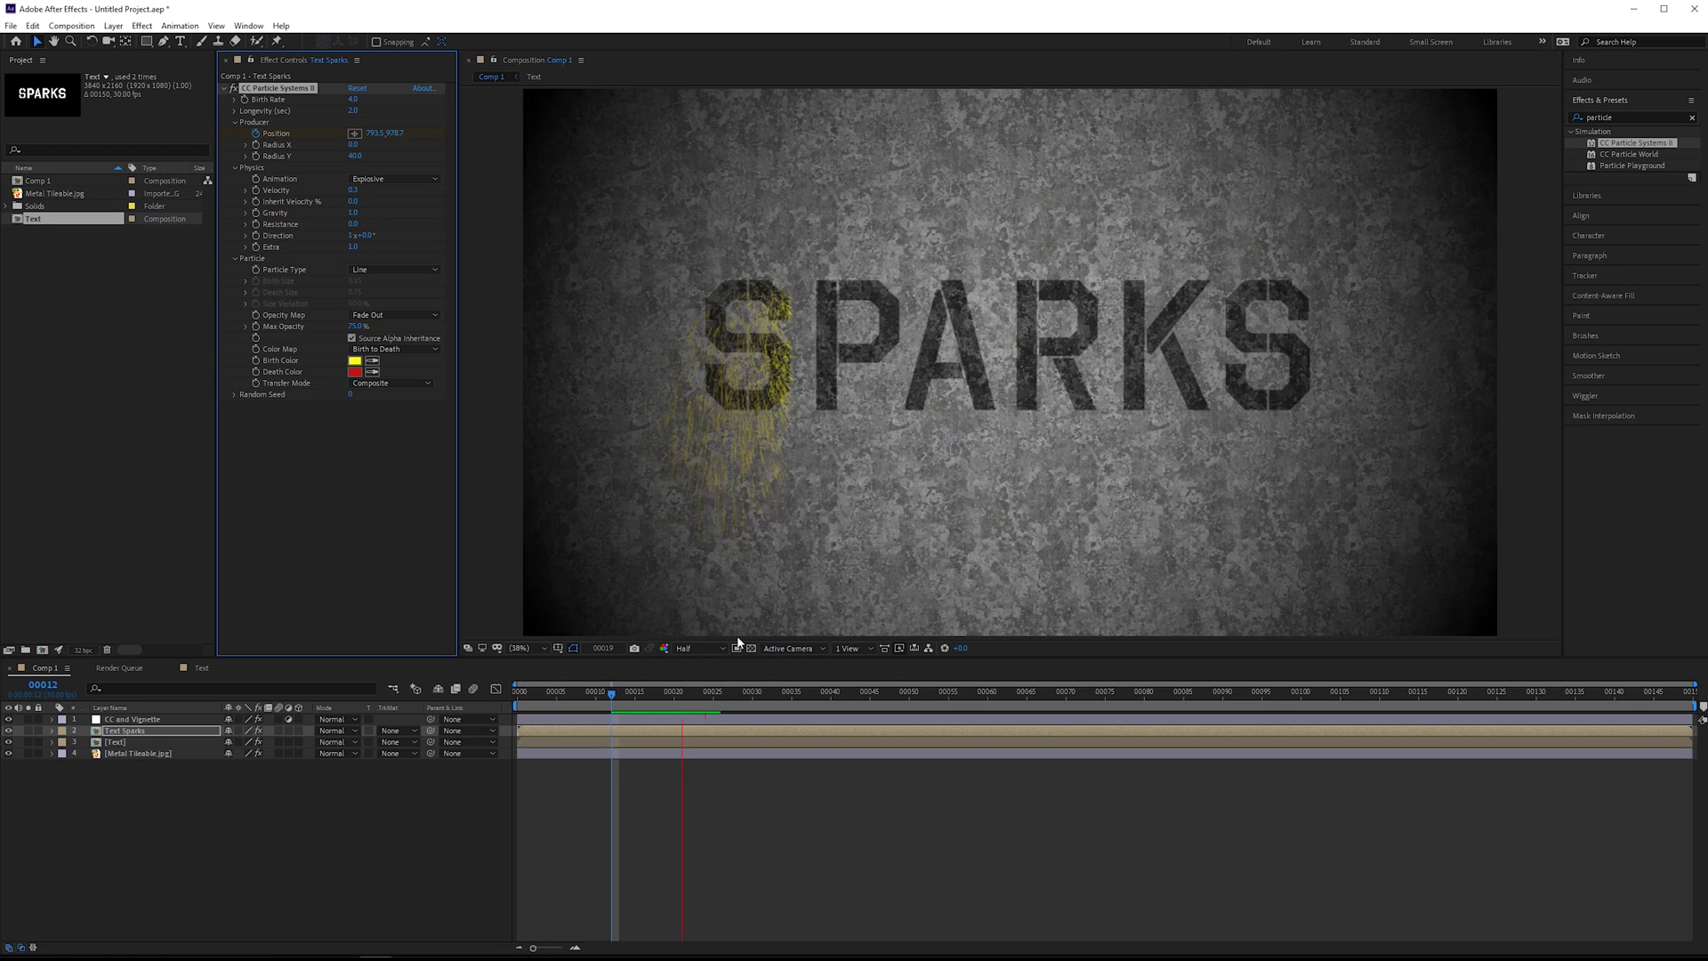
key(space)
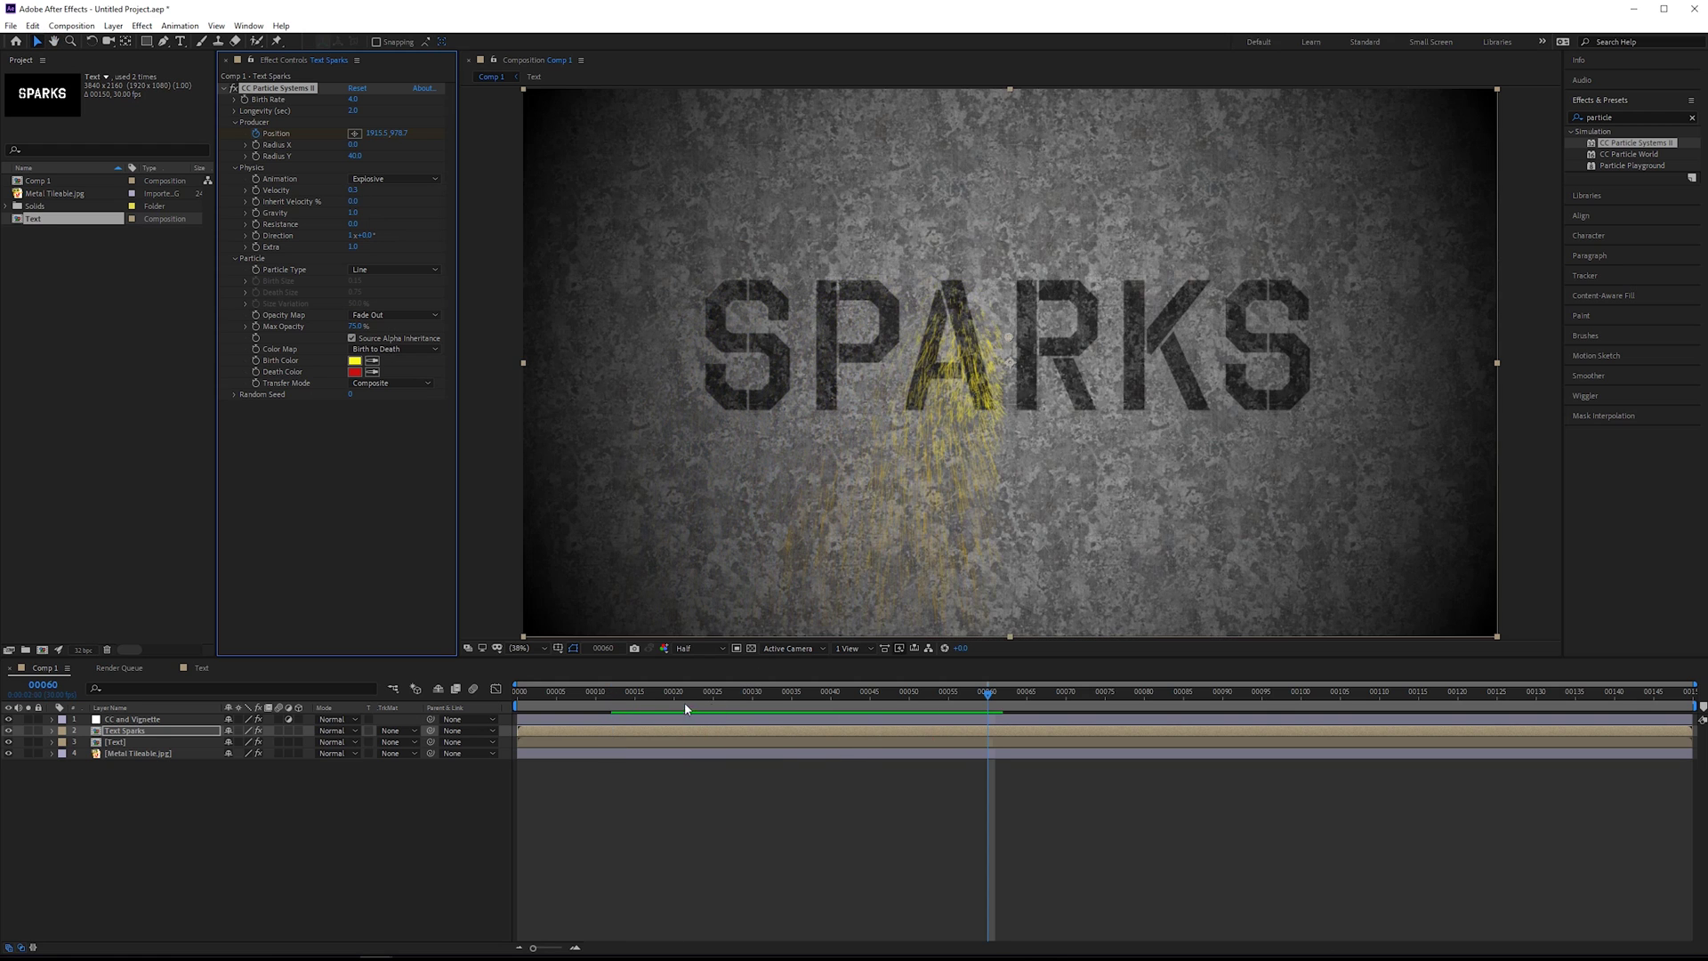
click(353, 212)
text(.1)
key(Return)
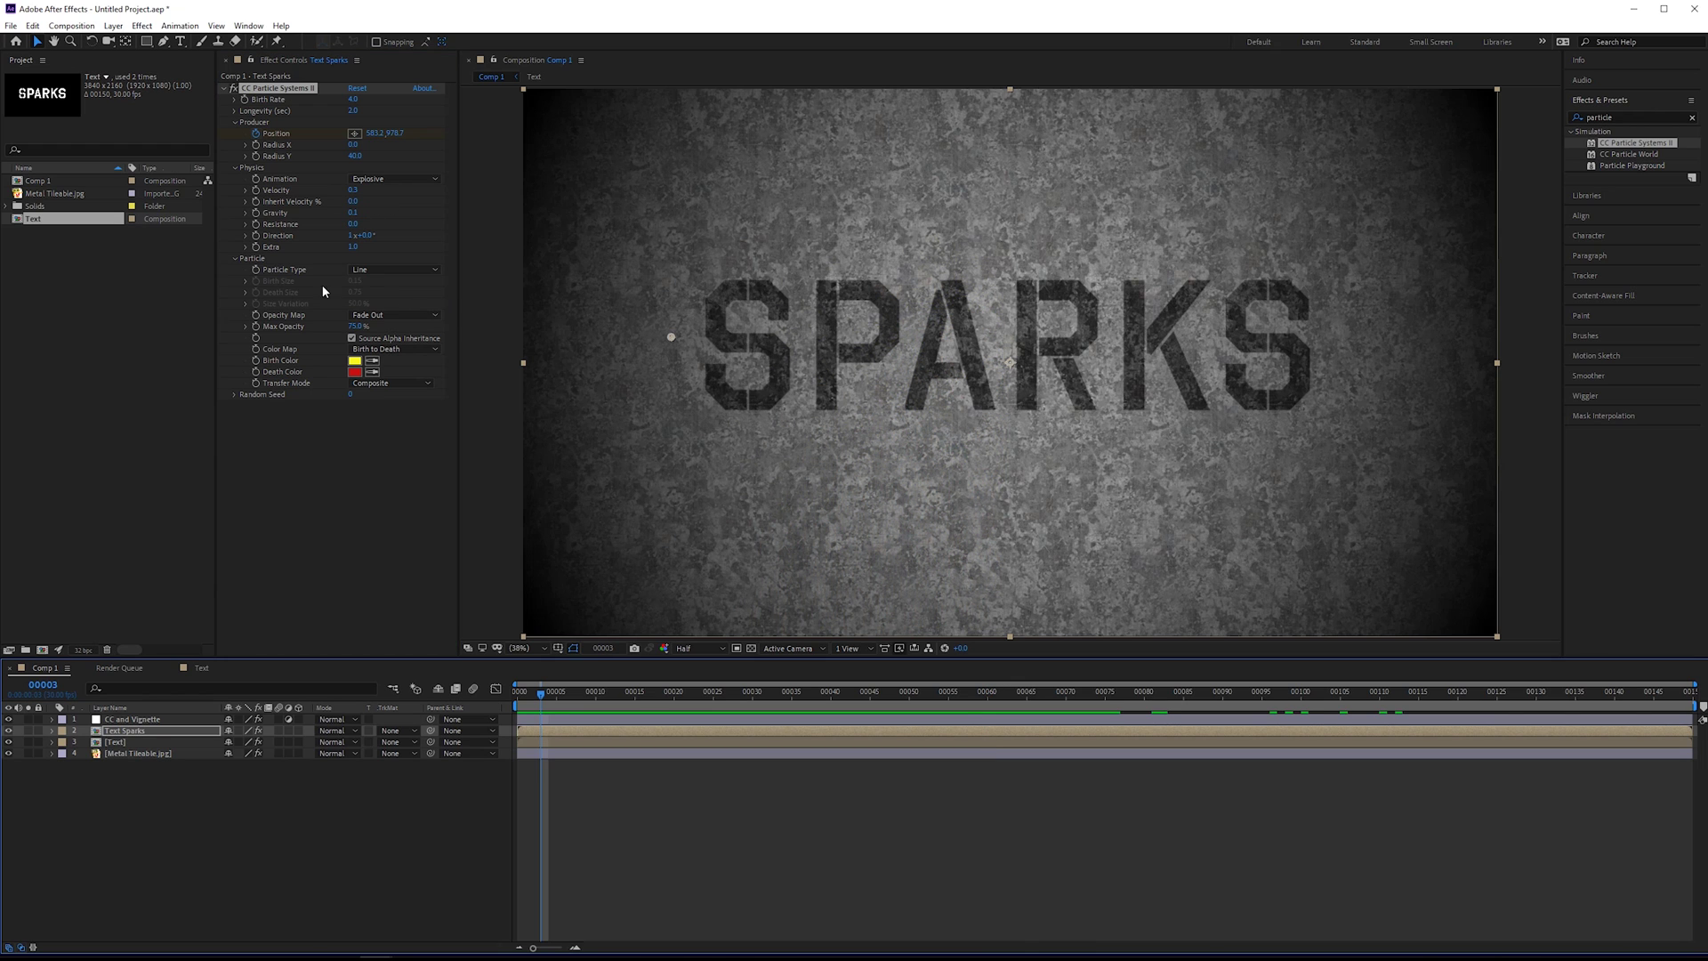
Change the particle type to Faded Sphere and move to frame 17 to check it.
click(376, 269)
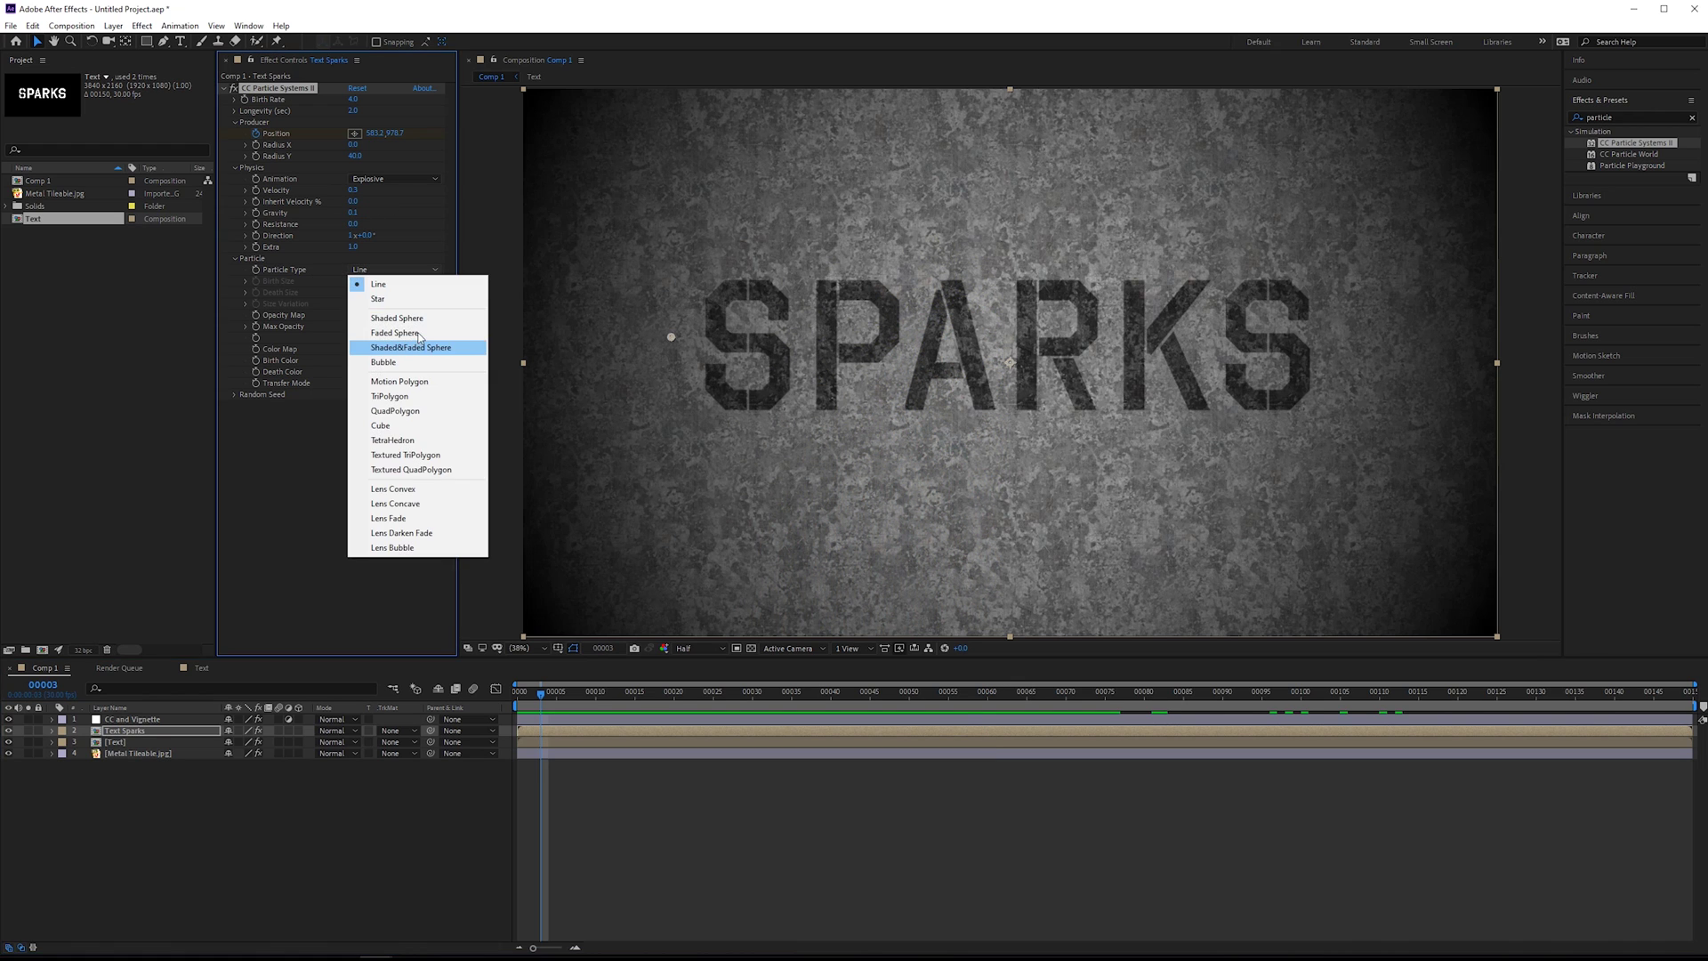
click(396, 333)
drag(594, 705, 650, 705)
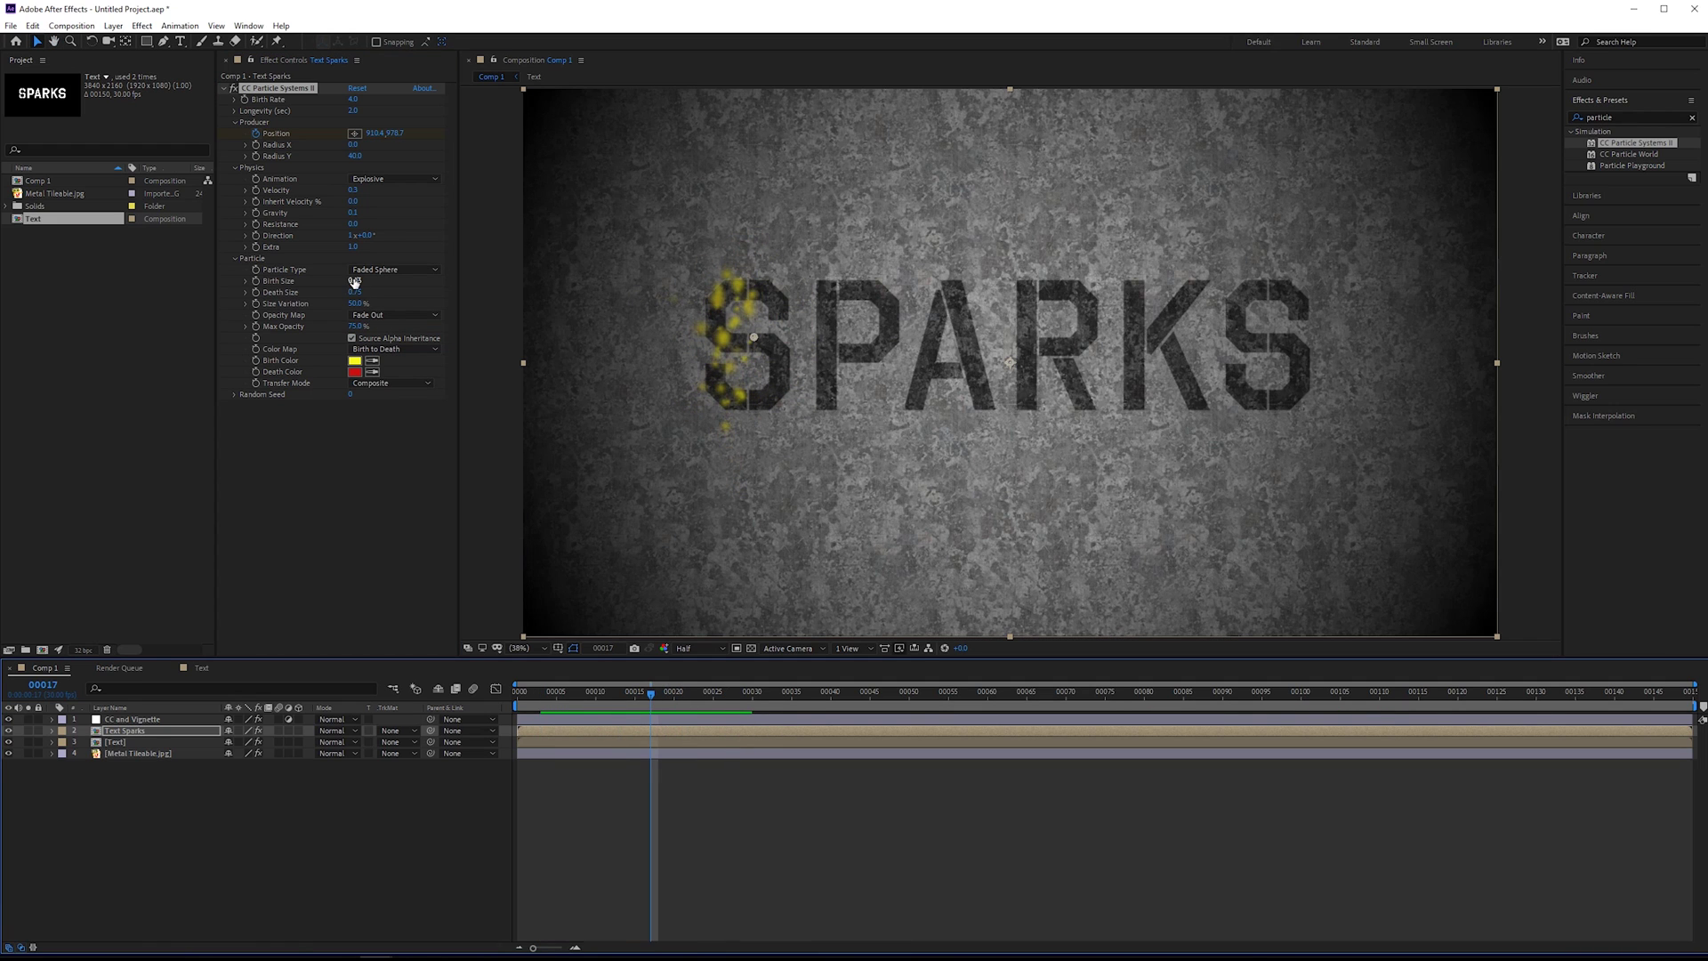
Set the particles' Birth Size to 0.10, Death Size to 0, Size Variation to 25% and Max Opacity to 100%.
drag(355, 281, 329, 292)
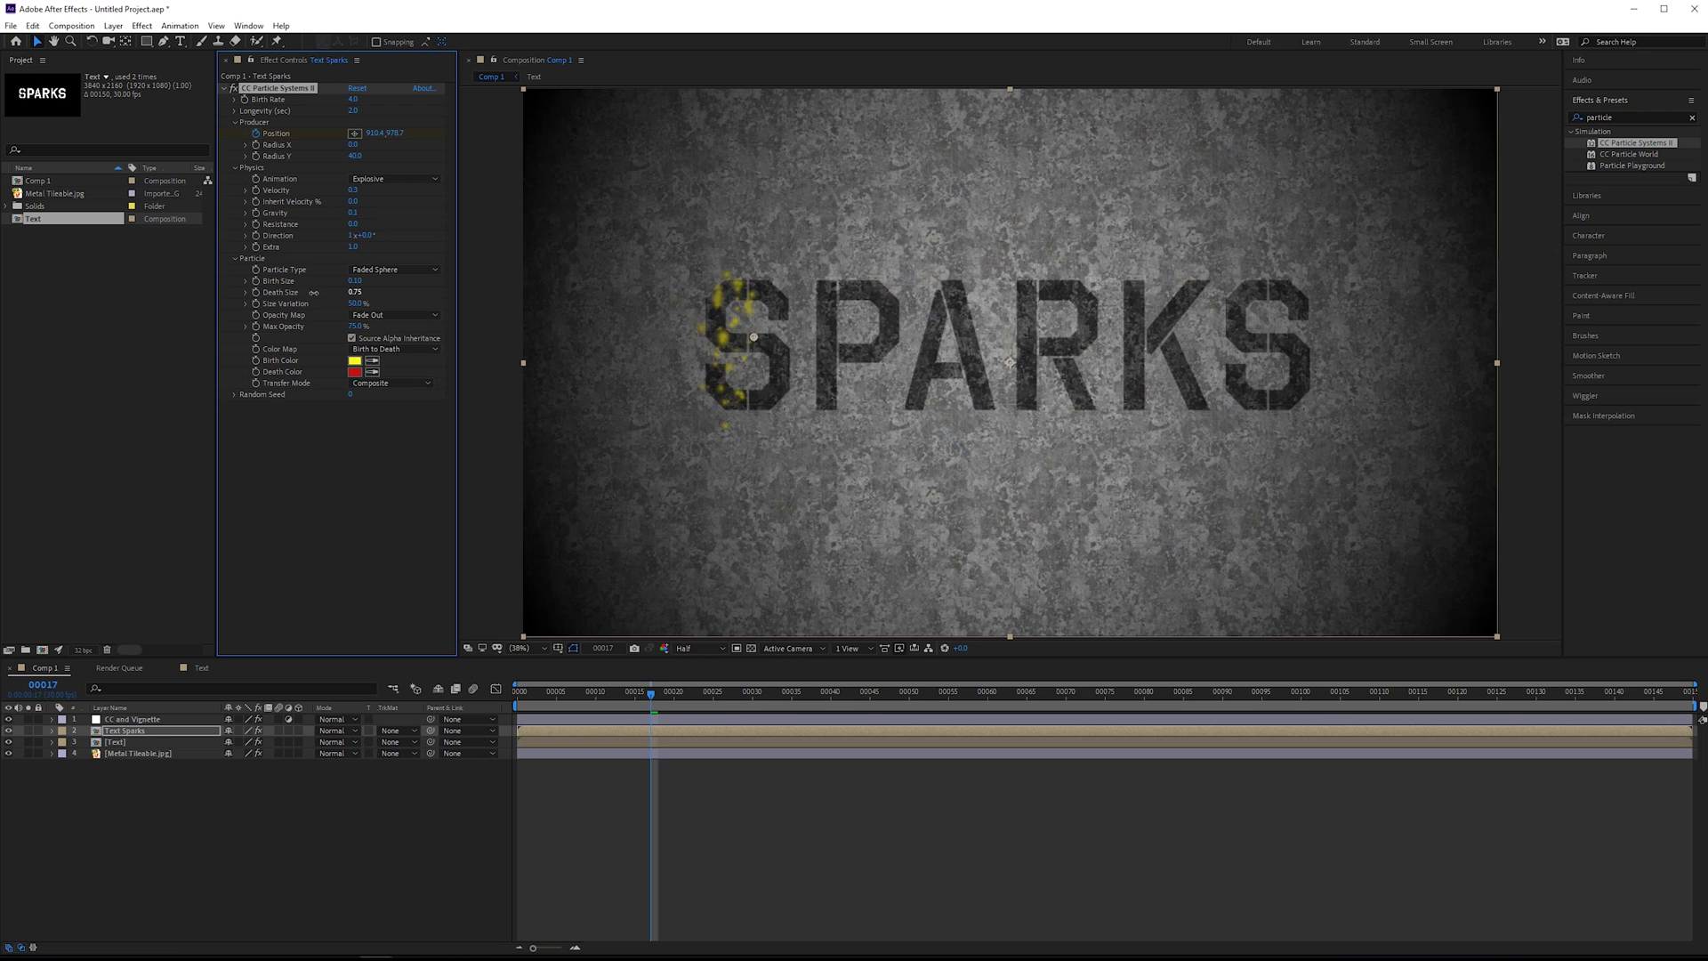
click(355, 303)
text(25)
key(Return)
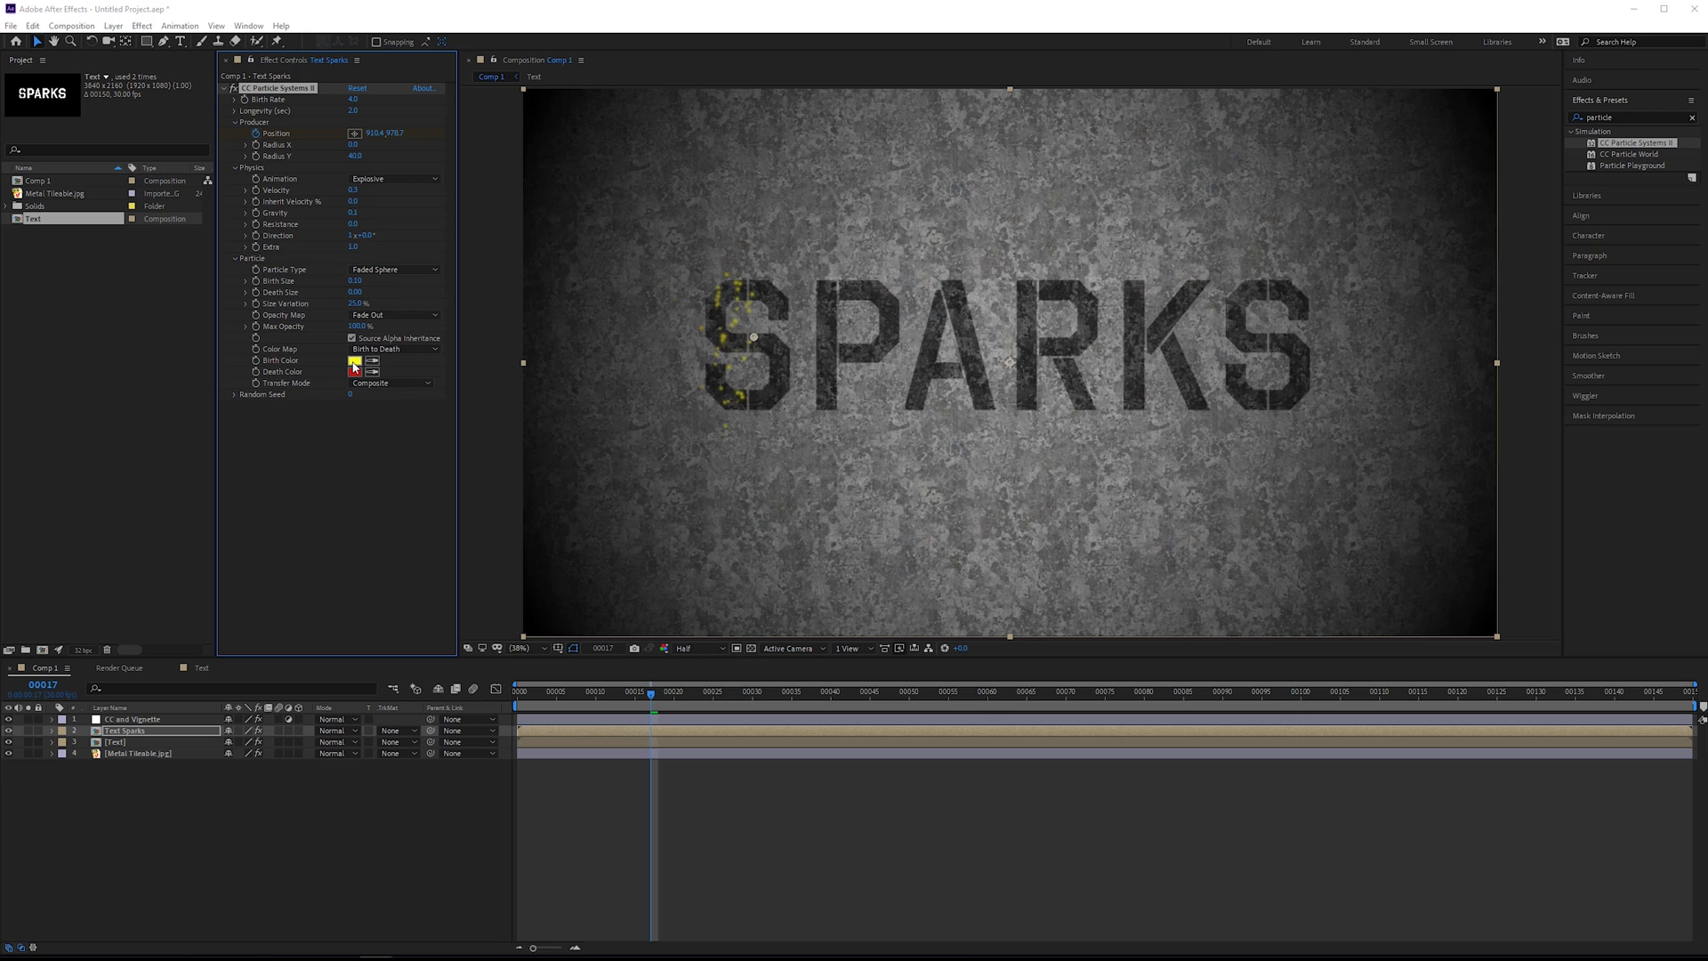
Set the particles' Birth Color to pale orange and Death Color to bright orange-red.
click(354, 362)
click(597, 357)
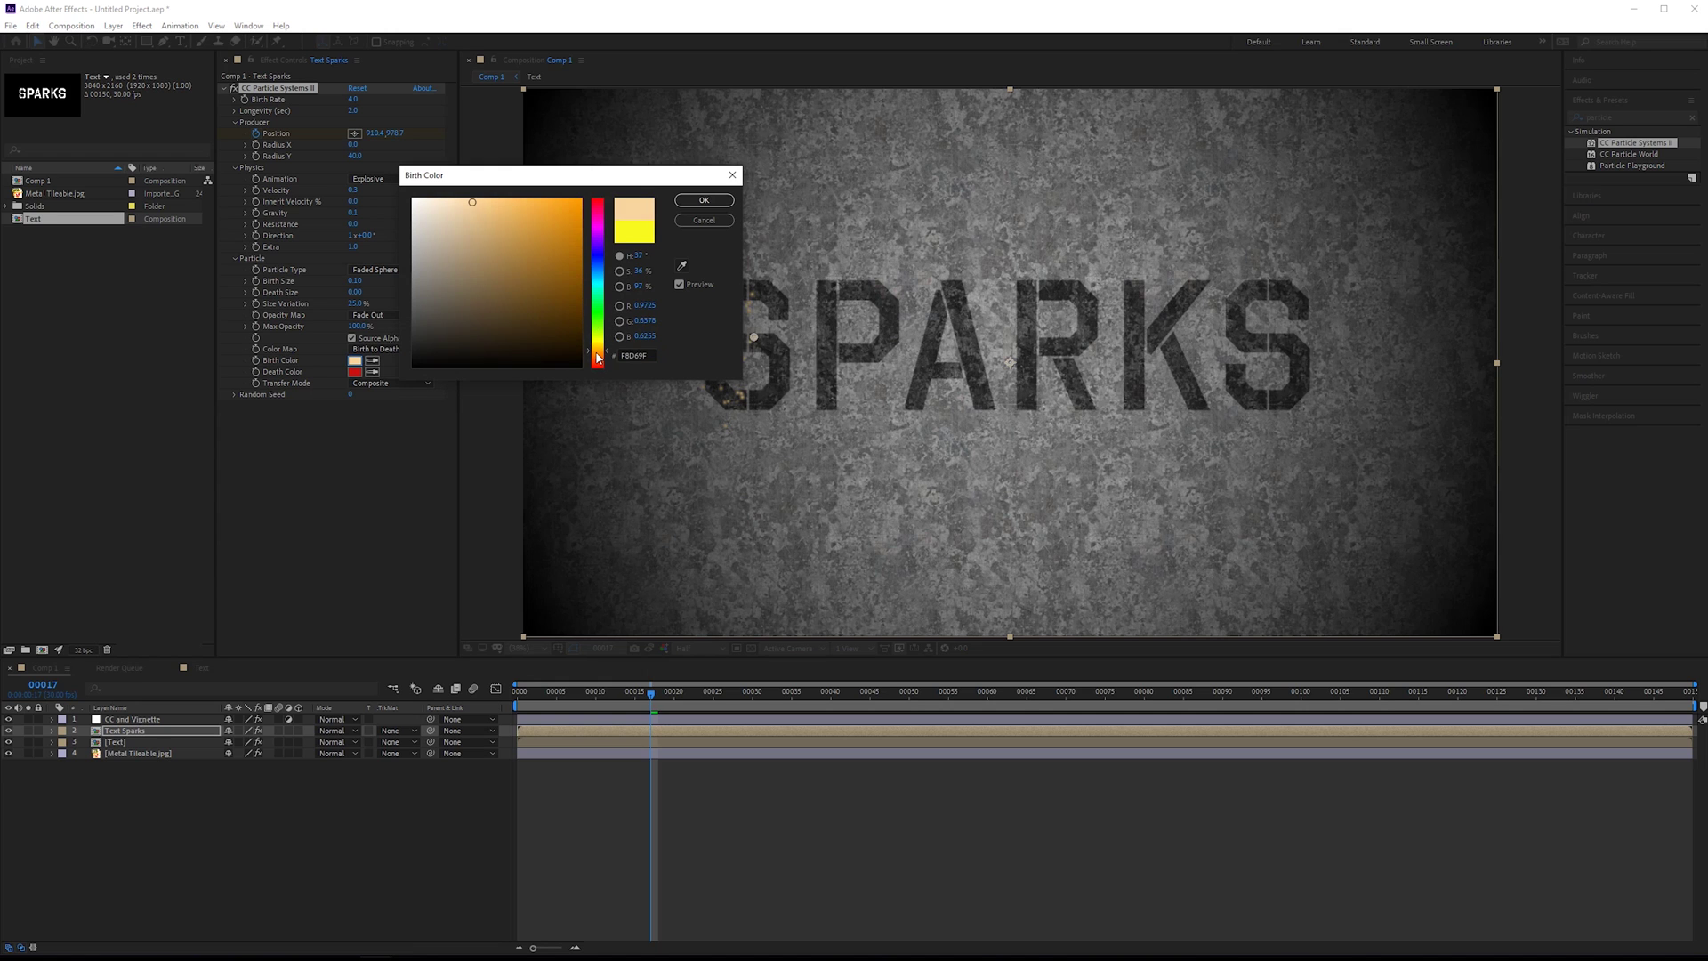
click(704, 200)
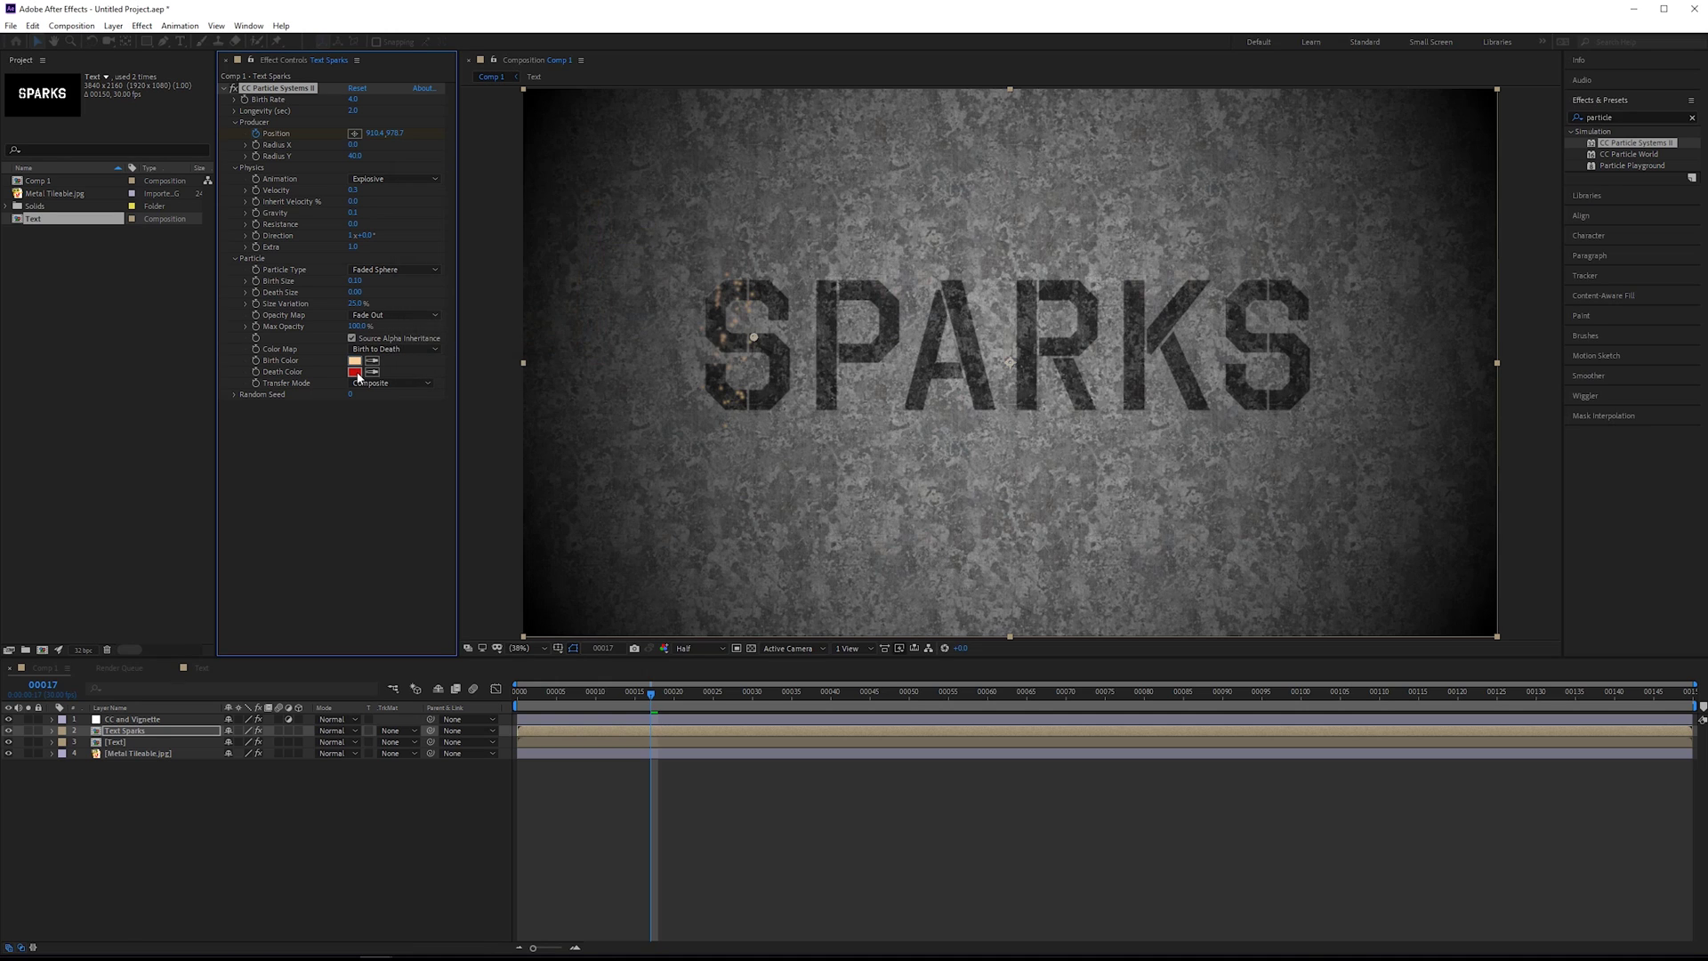
click(354, 372)
click(598, 360)
drag(569, 228, 578, 212)
click(716, 200)
drag(650, 695, 750, 714)
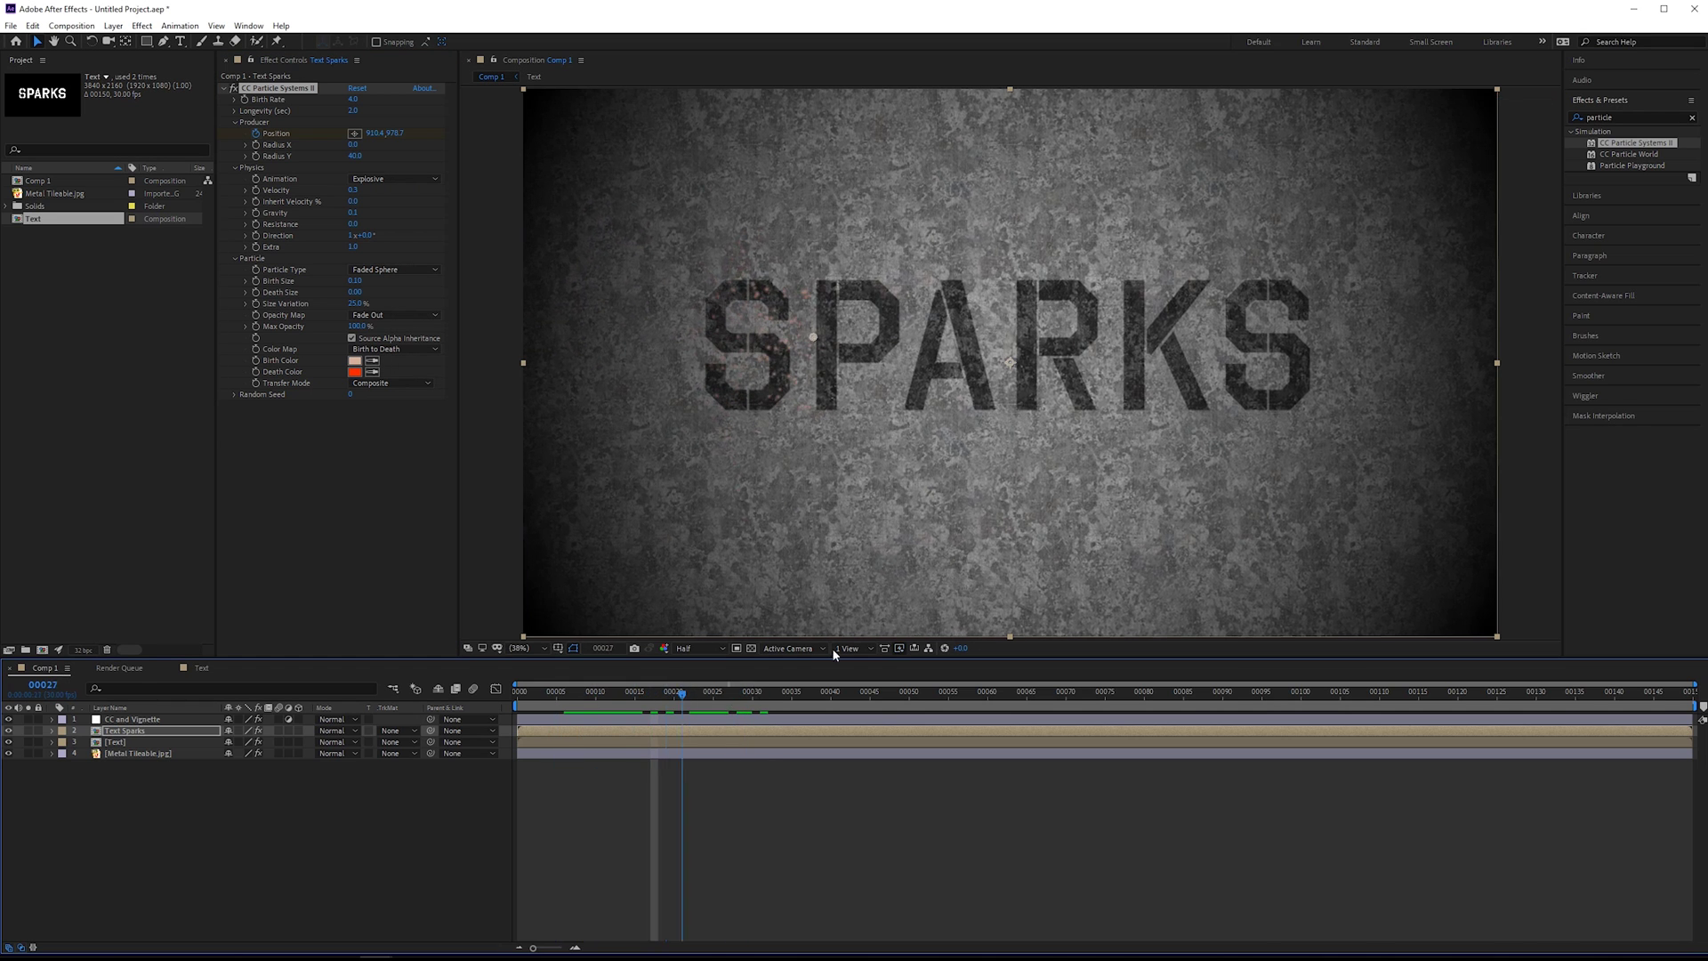
Apply the Stylize Glow effect to the Text Sparks layer below the particle effect.
click(1628, 117)
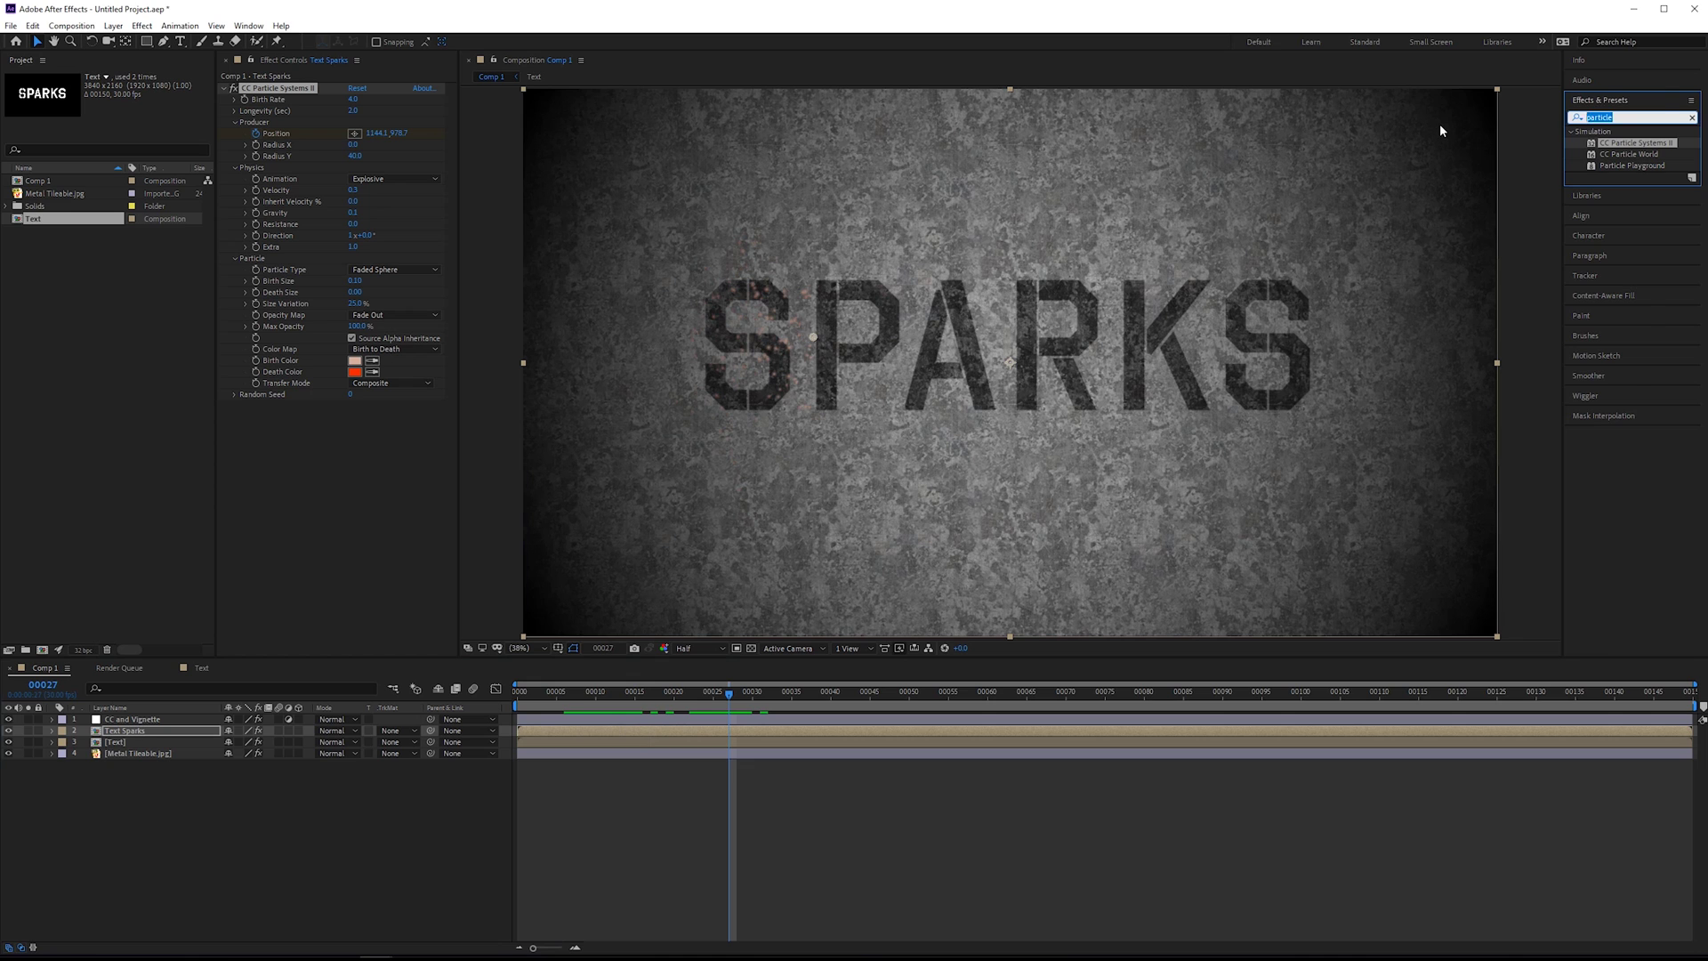
text(glow)
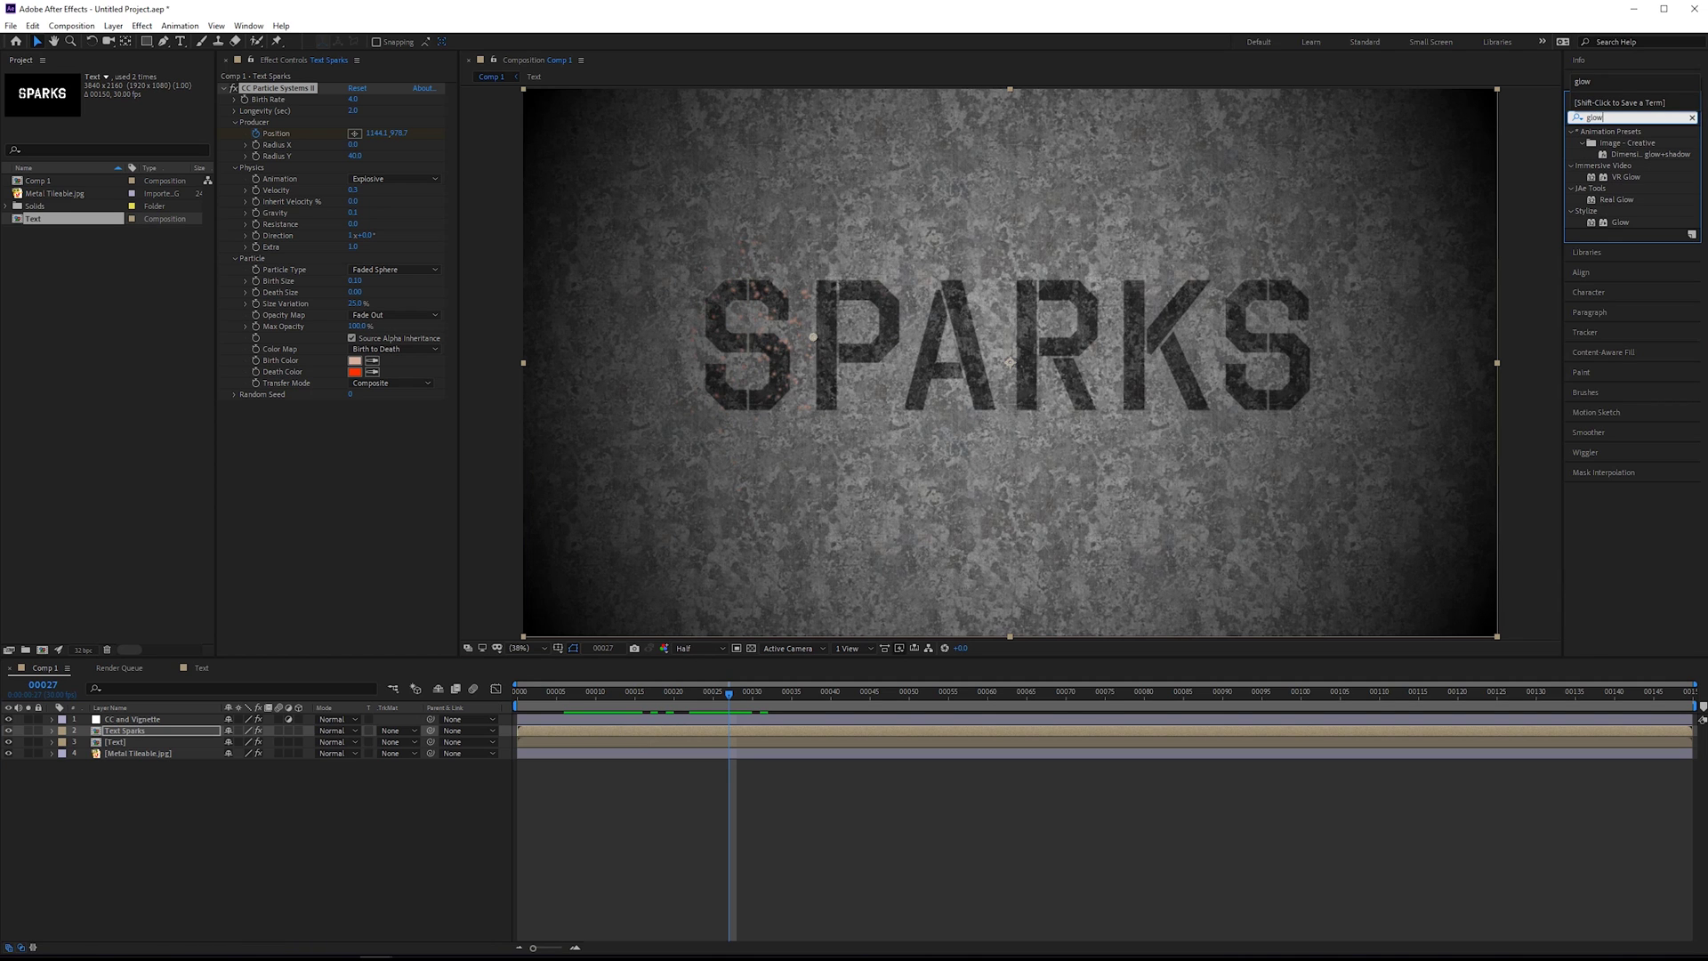
drag(1621, 227, 355, 473)
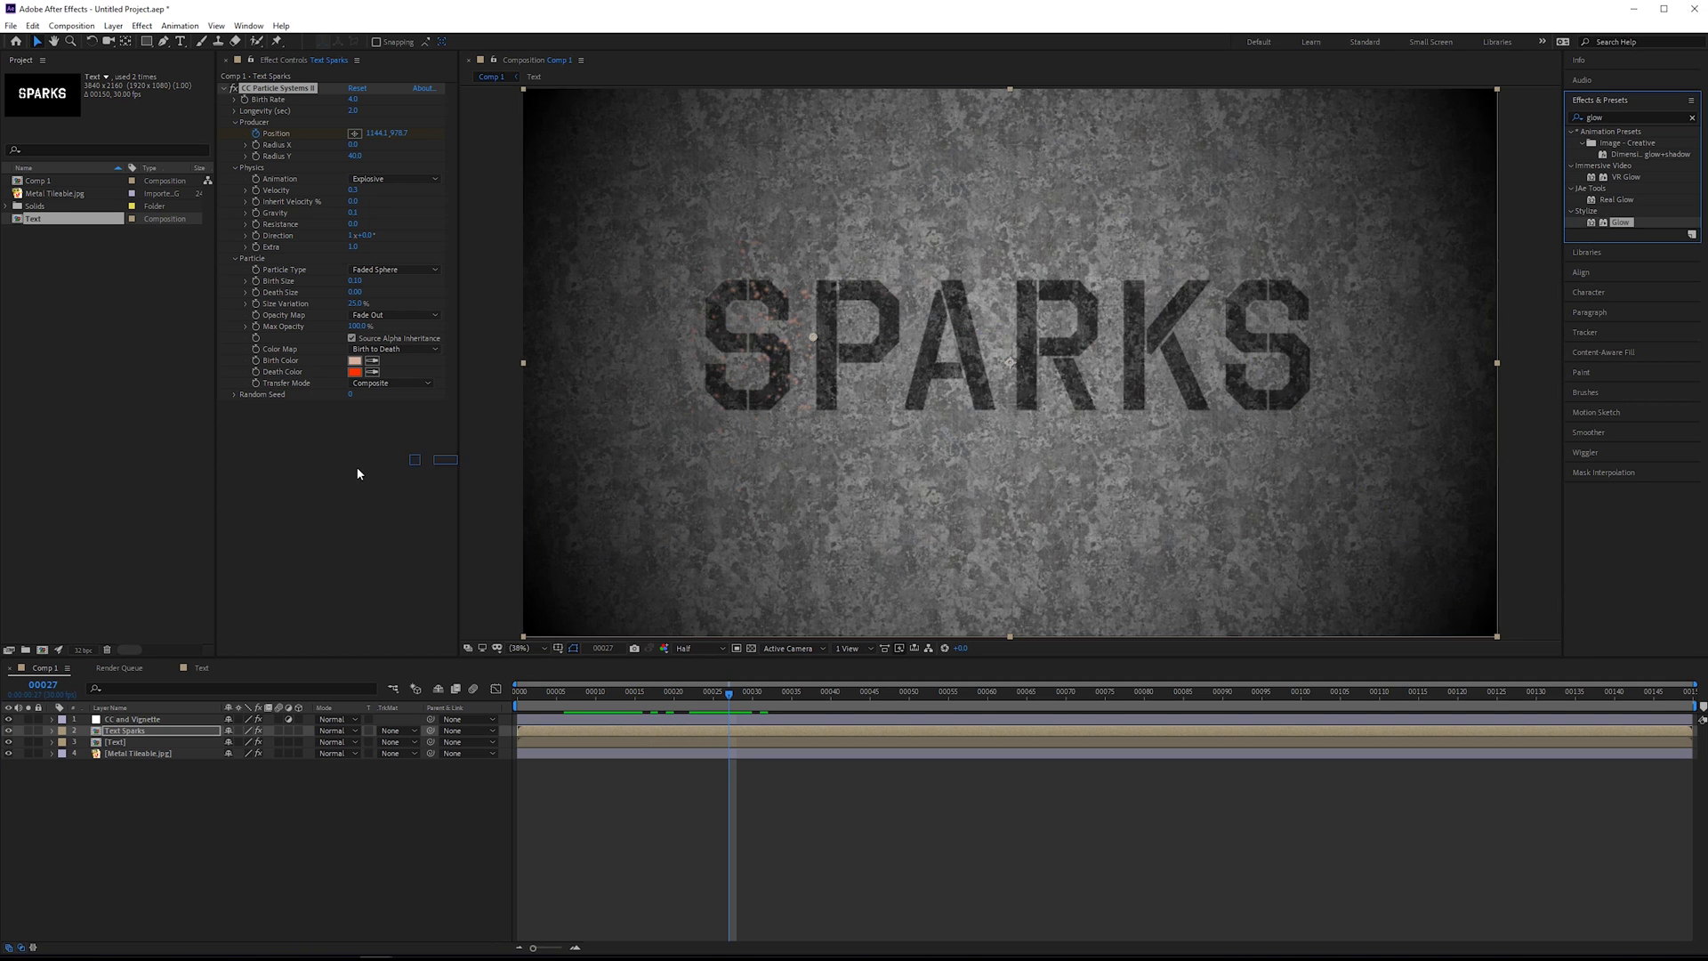
Set the Glow Radius to 22 while inspecting the particles around the first S up close.
drag(823, 263, 835, 261)
scroll(702, 324, up, 3)
click(356, 439)
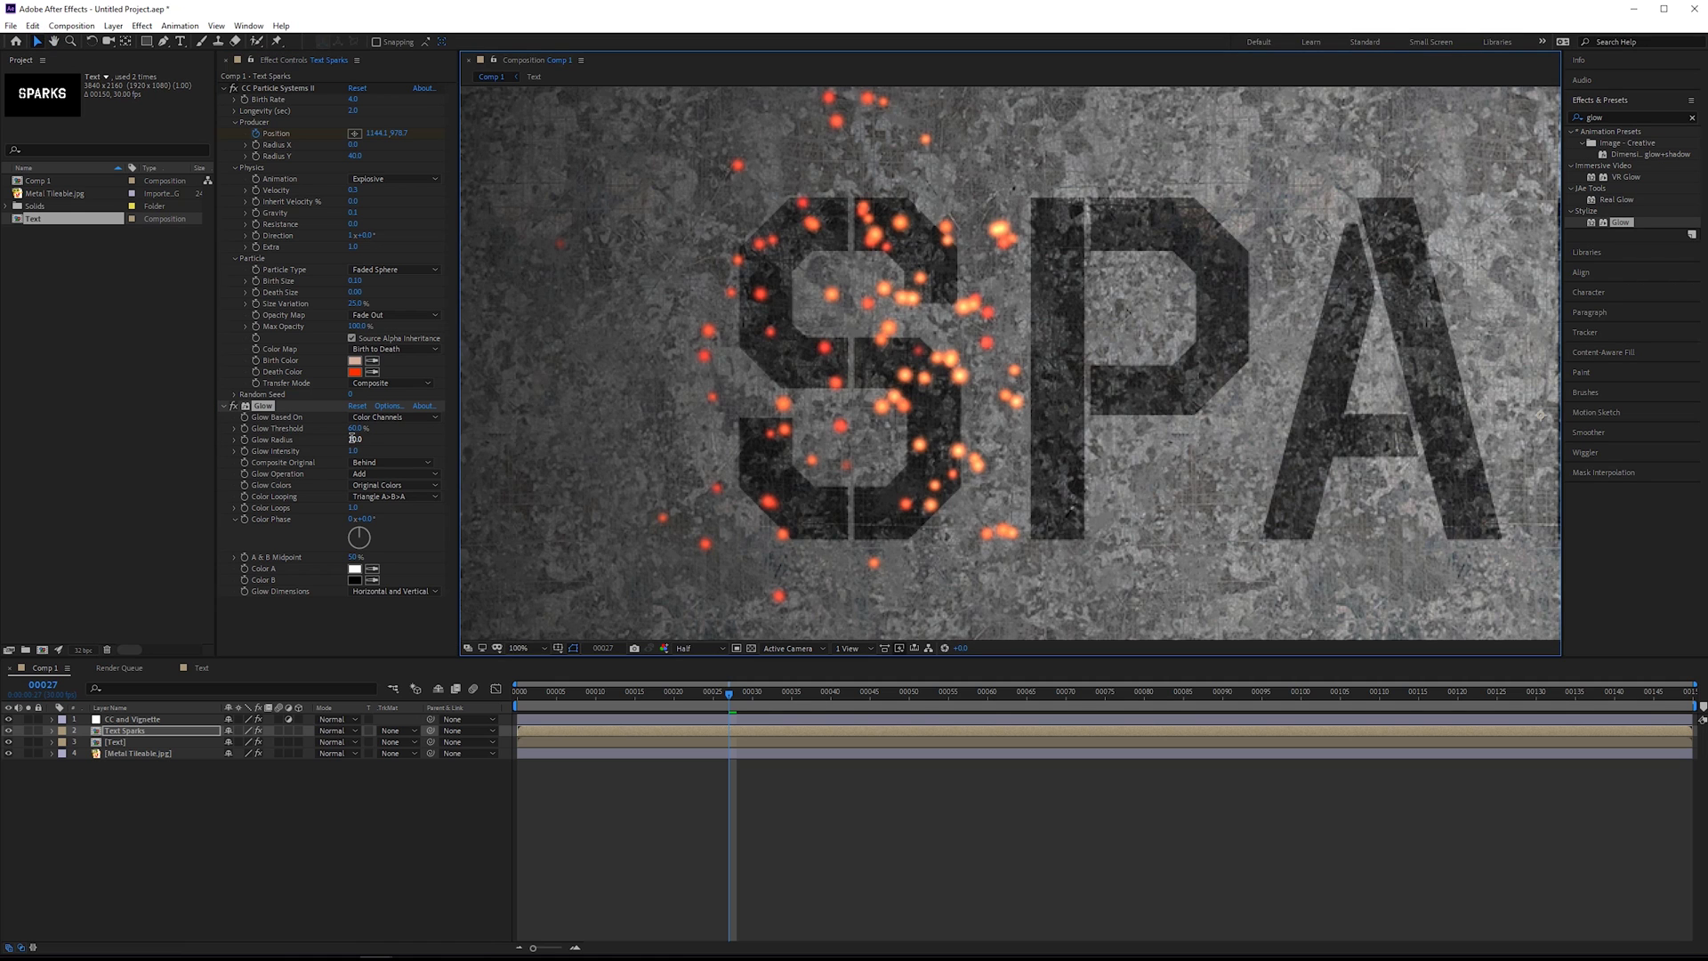
text(22)
key(Return)
drag(932, 185, 967, 212)
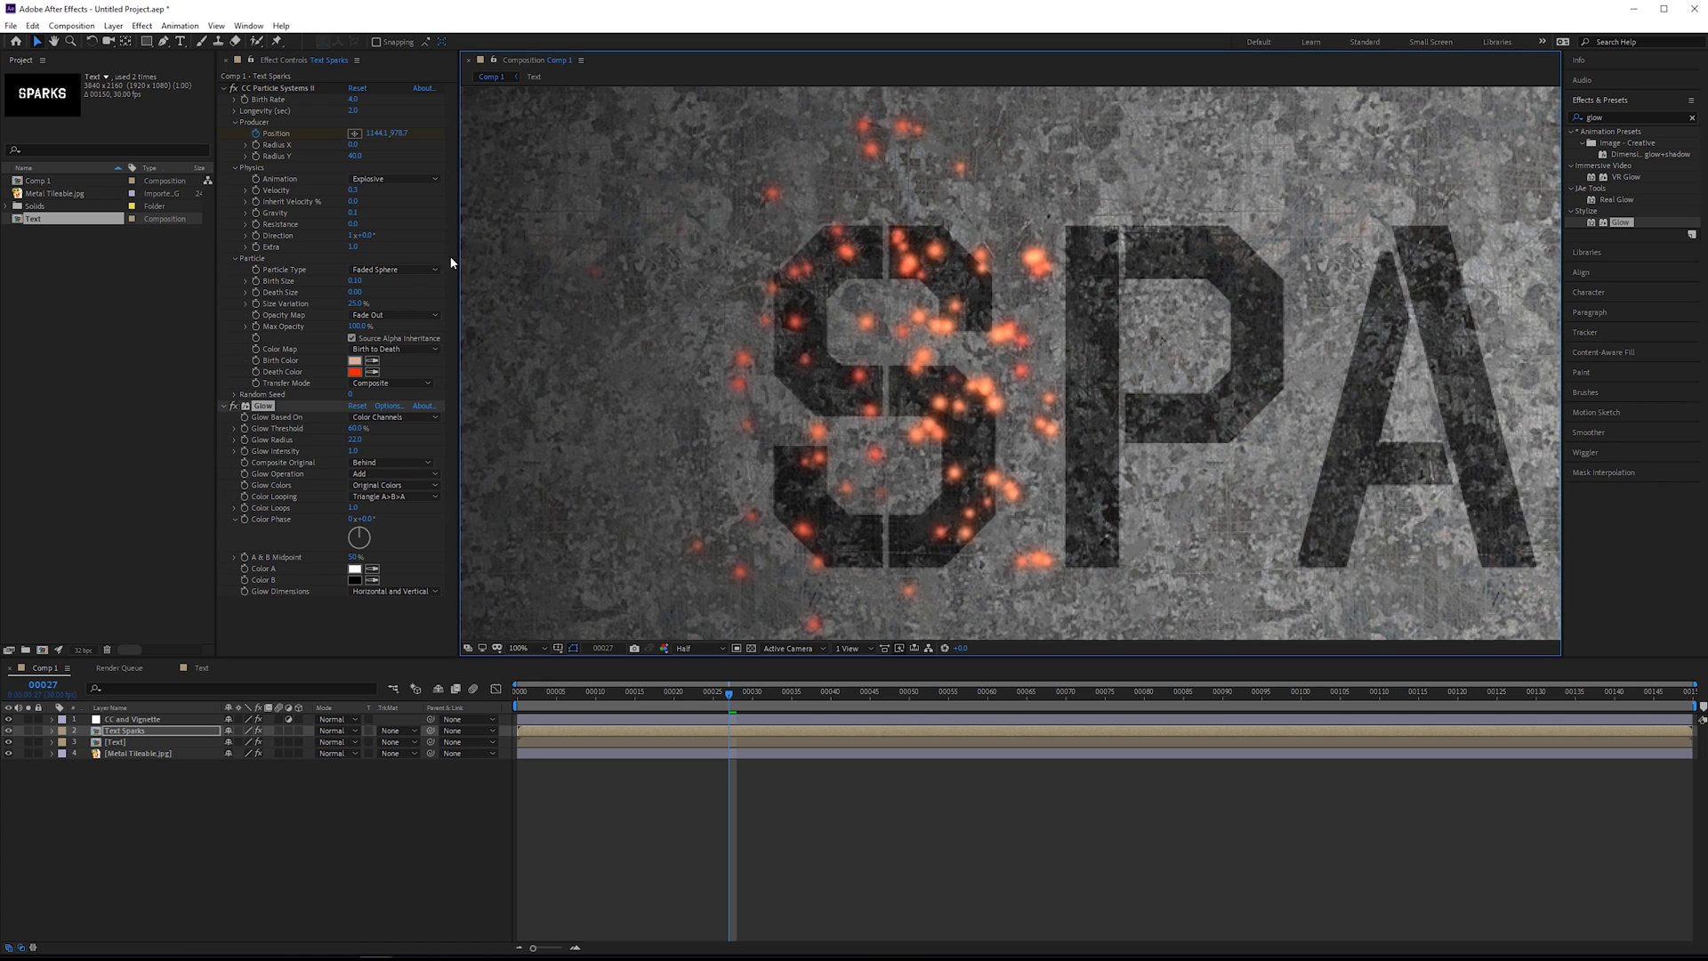
Raise the Birth Rate well above 4 for a dense stream of sparks and preview the animation from frame 0.
drag(692, 691, 658, 711)
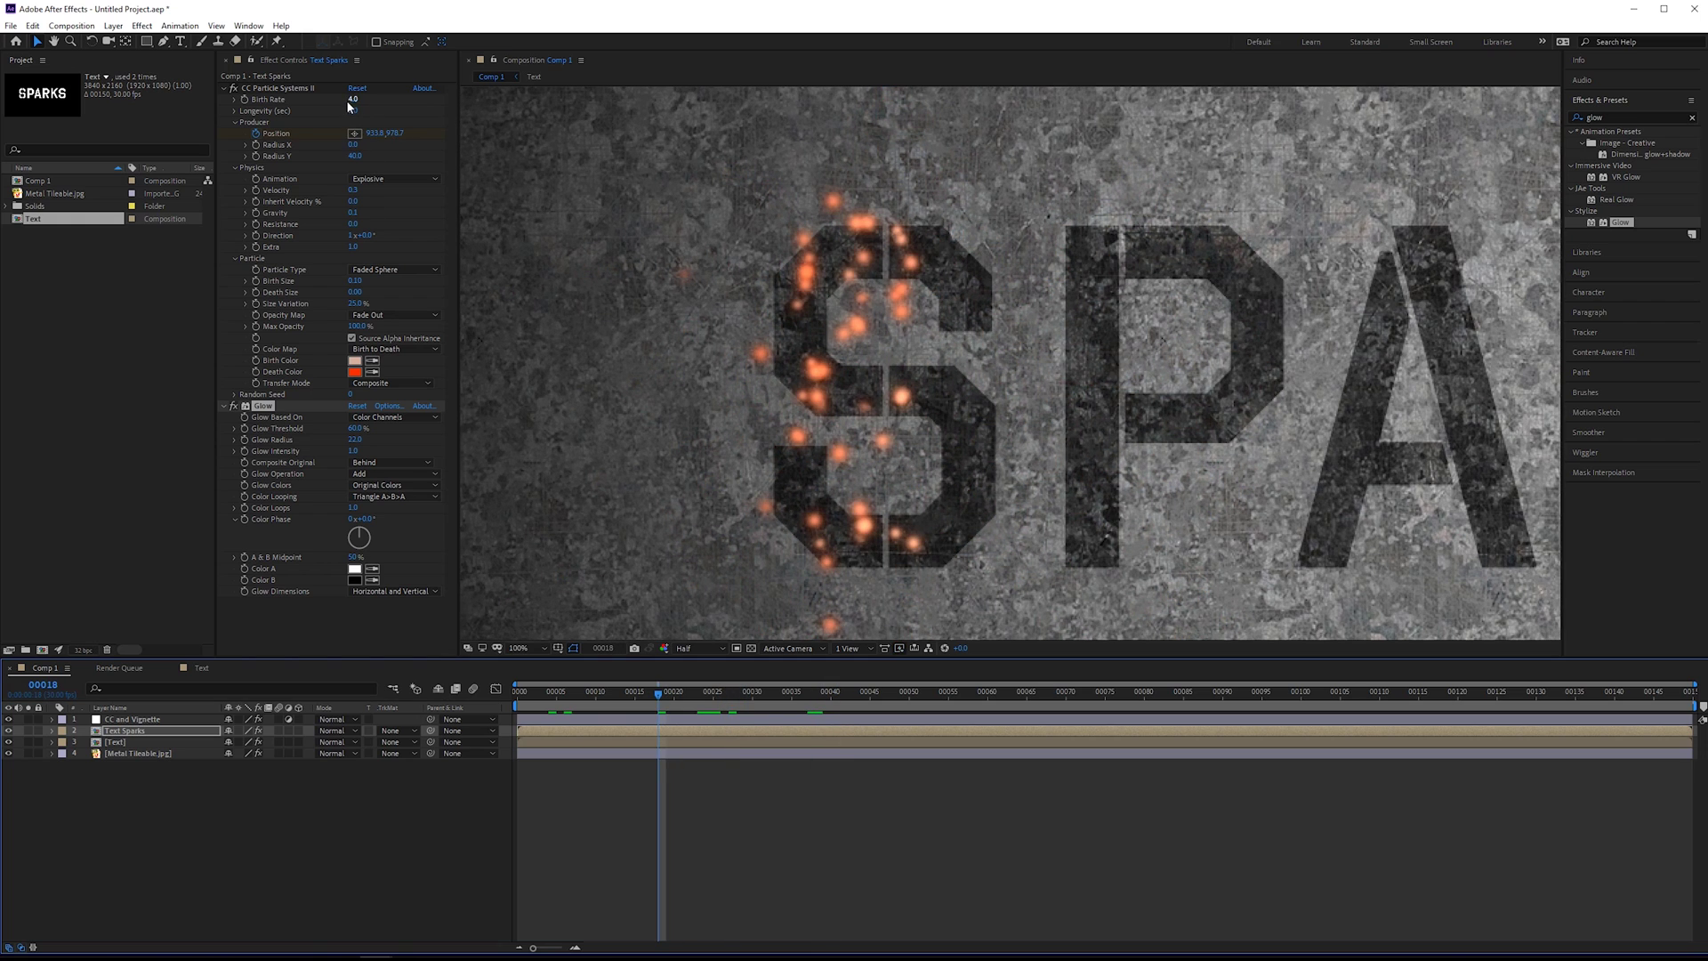
drag(353, 98, 521, 114)
drag(697, 692, 620, 649)
scroll(849, 446, down, 1)
drag(837, 444, 718, 442)
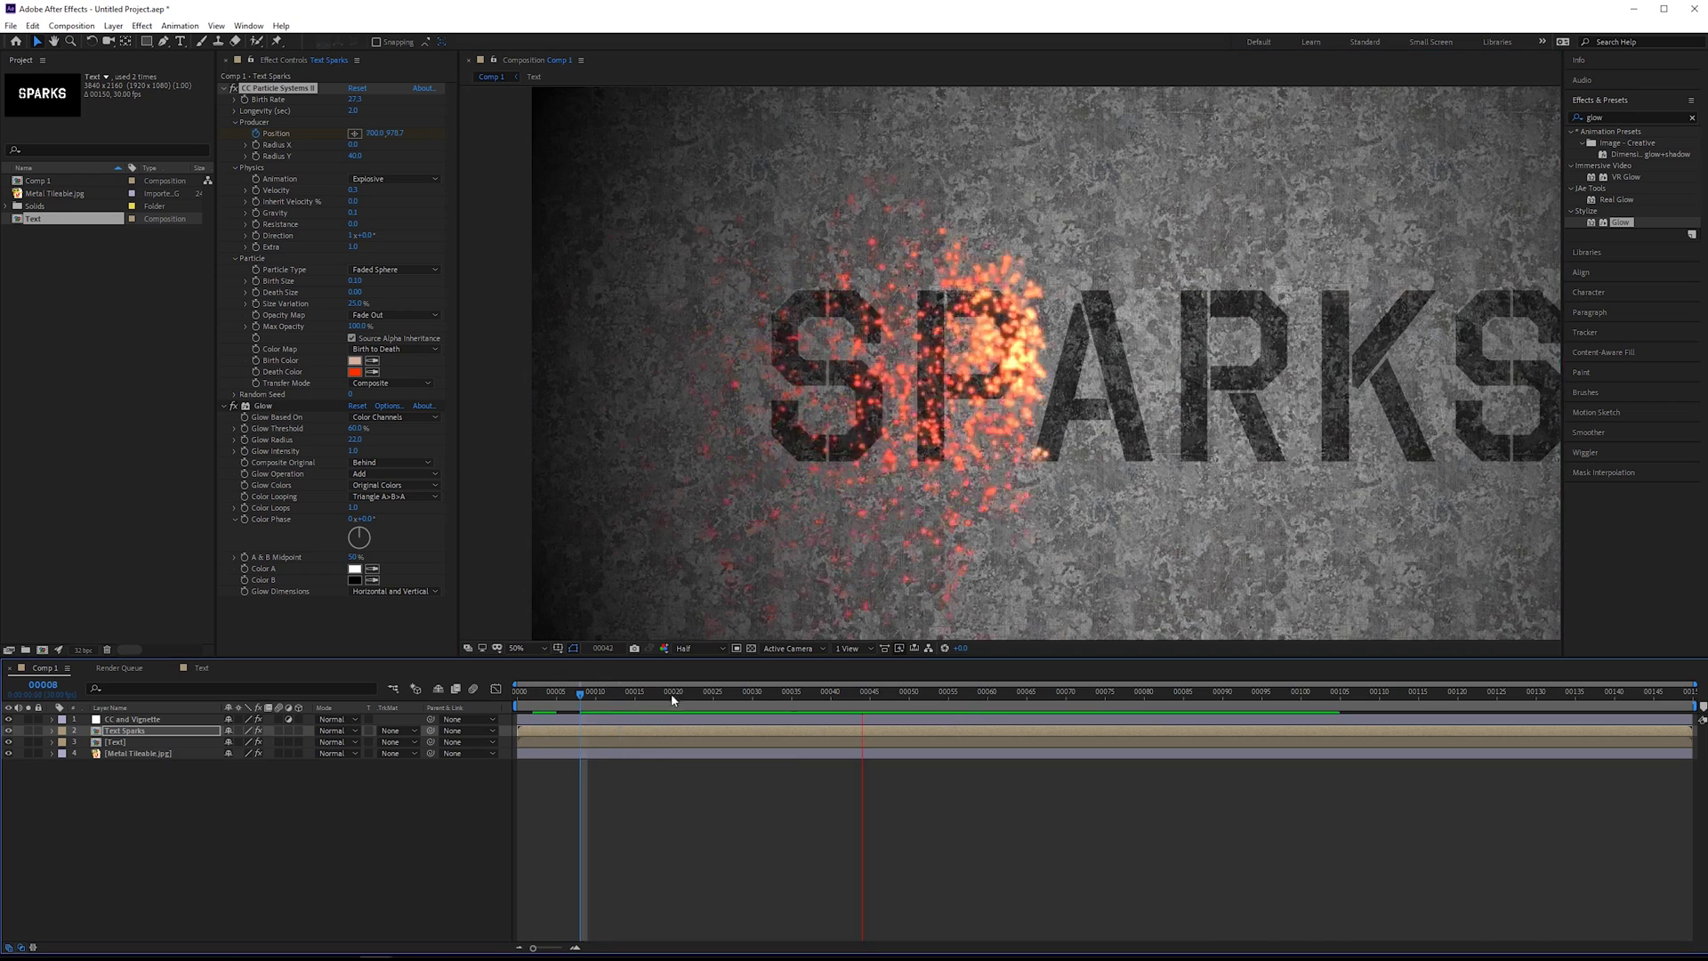
drag(670, 693, 446, 706)
key(space)
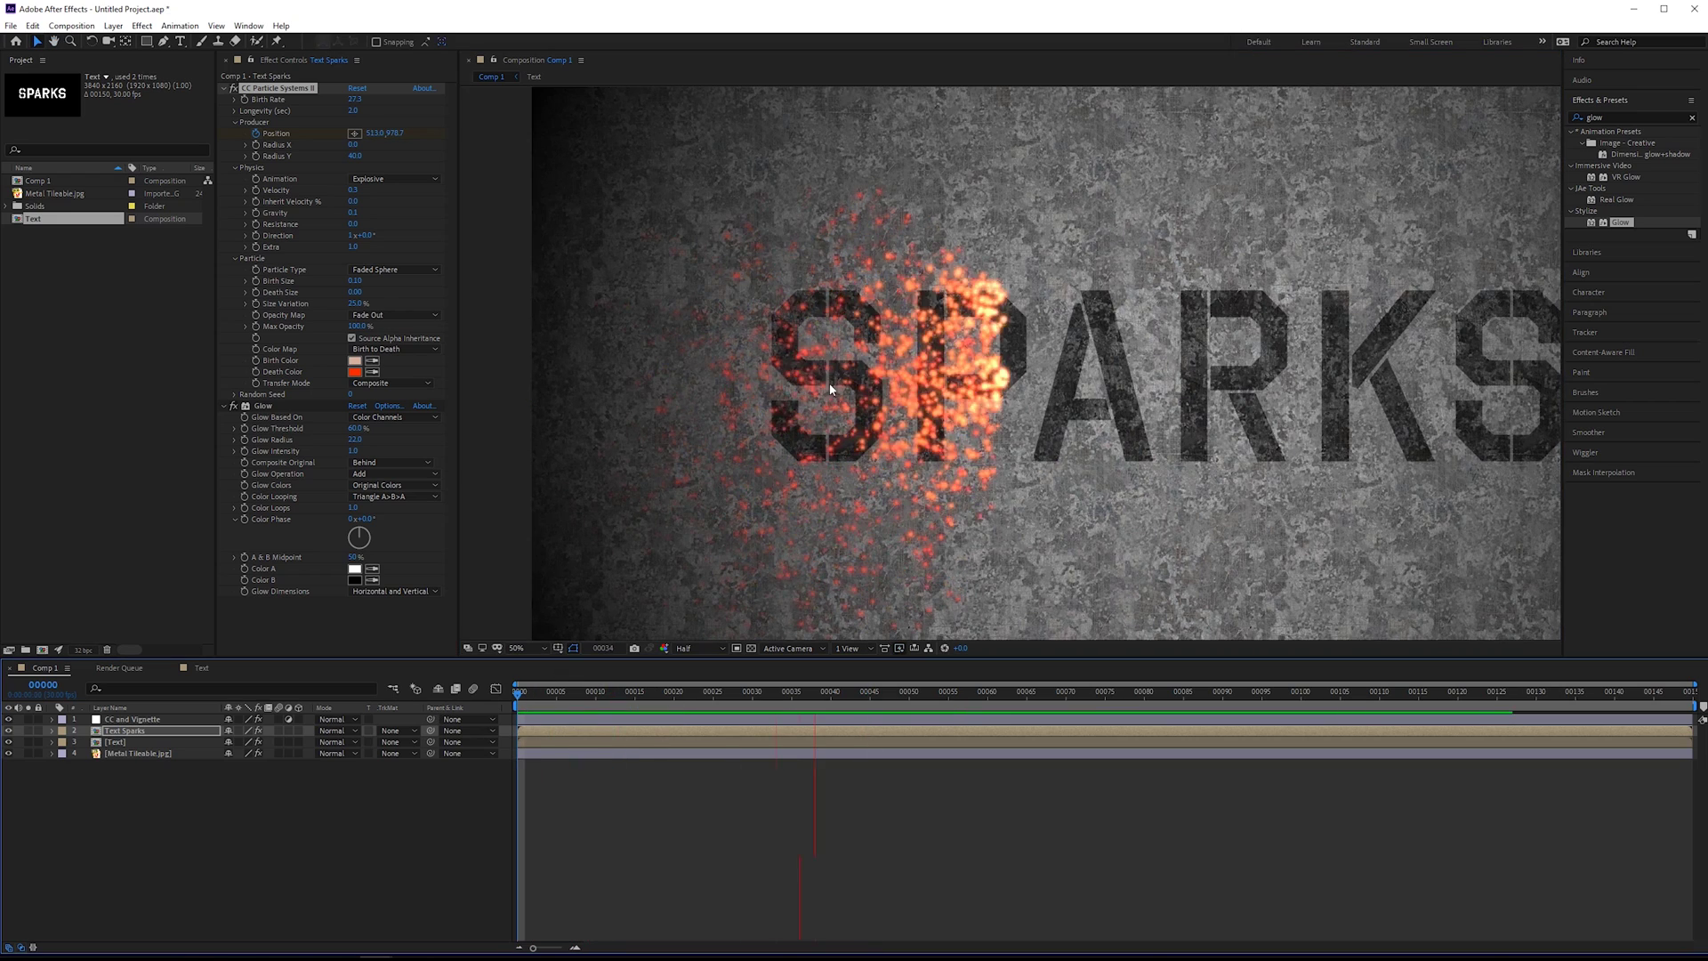
Set the particles' Longevity to 0.5 seconds.
click(354, 111)
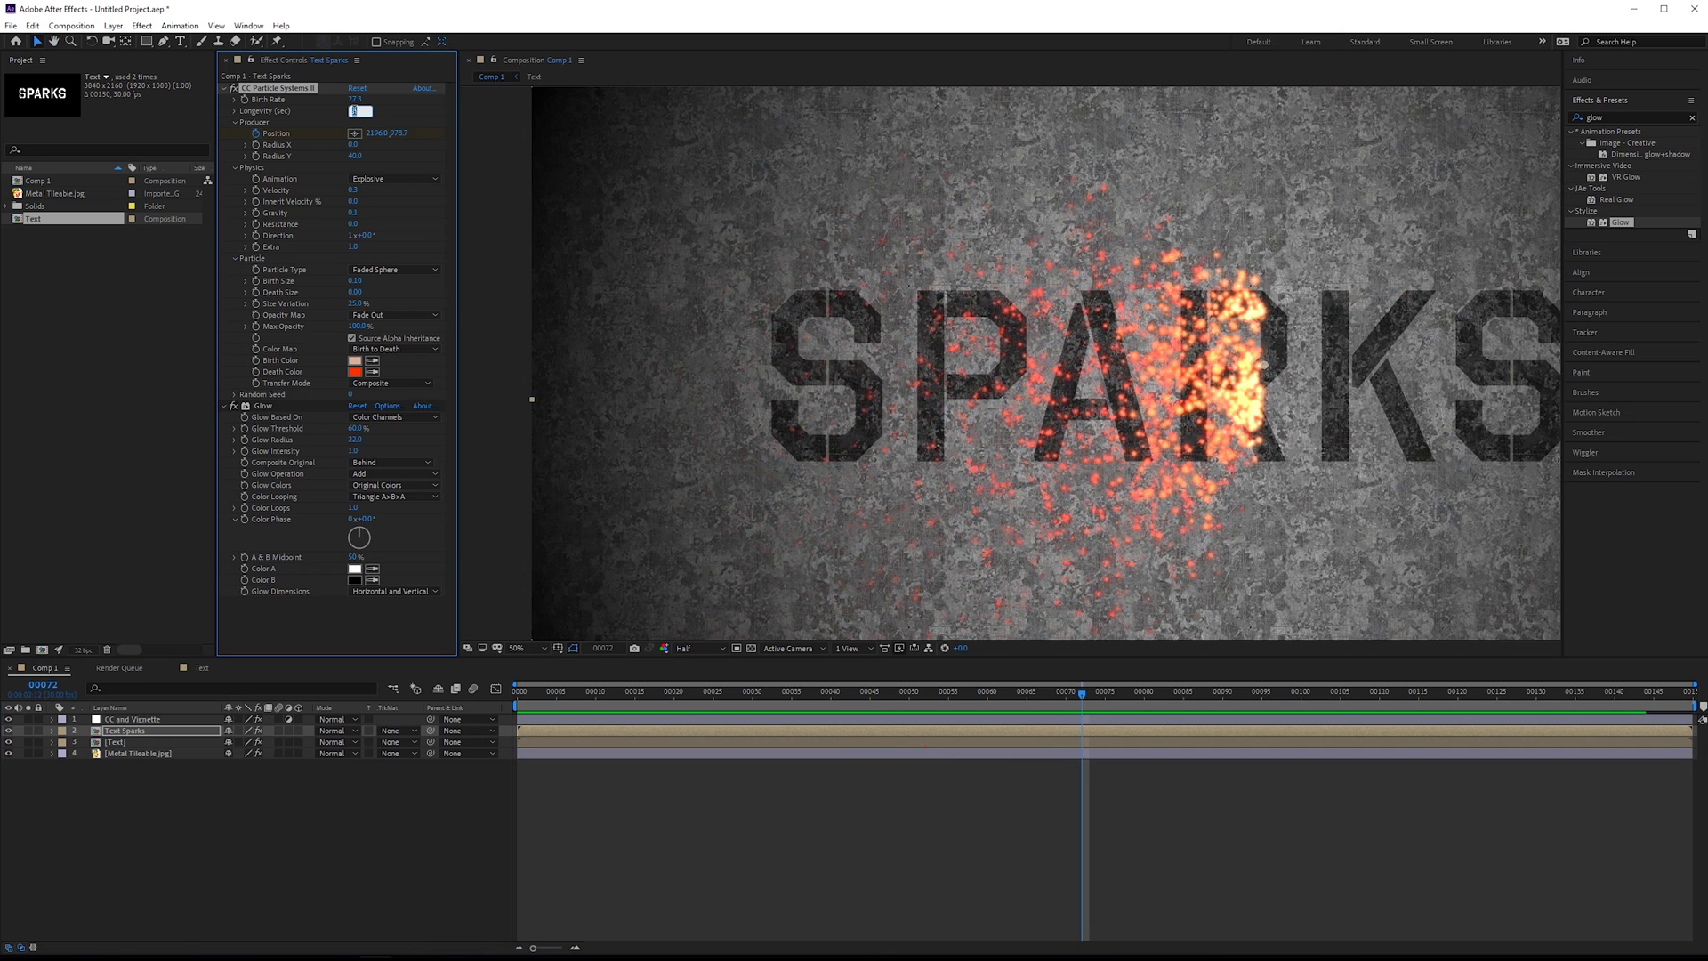
text(.5)
key(Return)
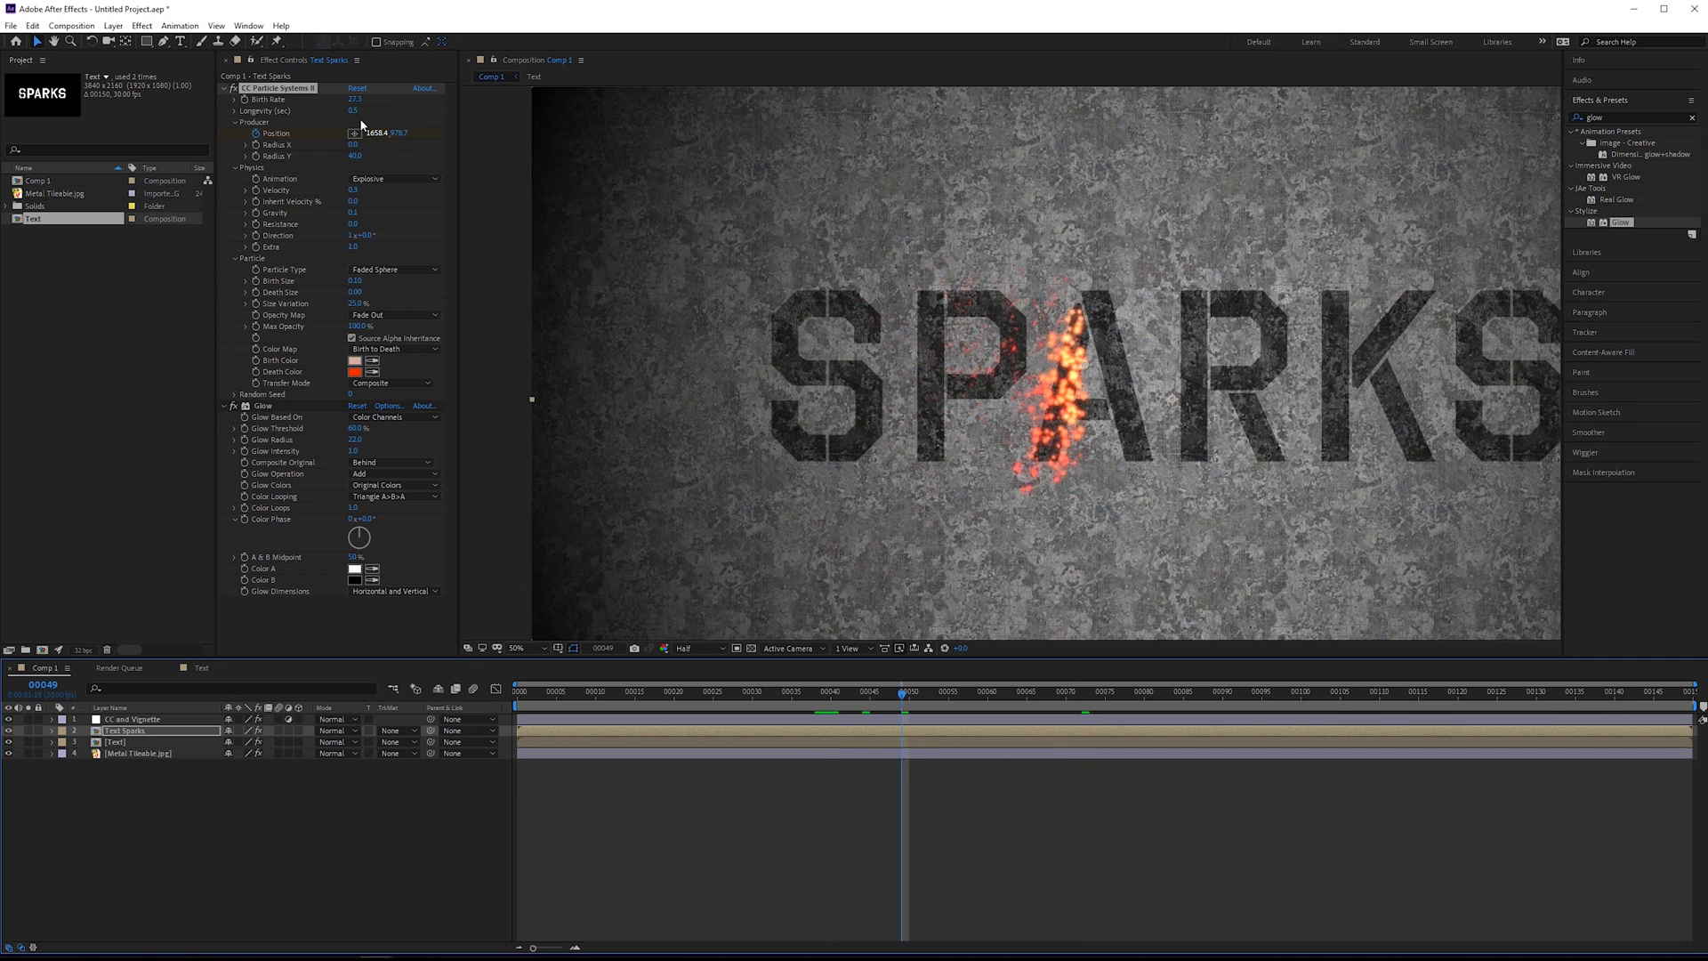
Set the particles' Longevity to 0.6 seconds and preview the sparks across the lettering.
click(357, 112)
text(0.6)
key(Return)
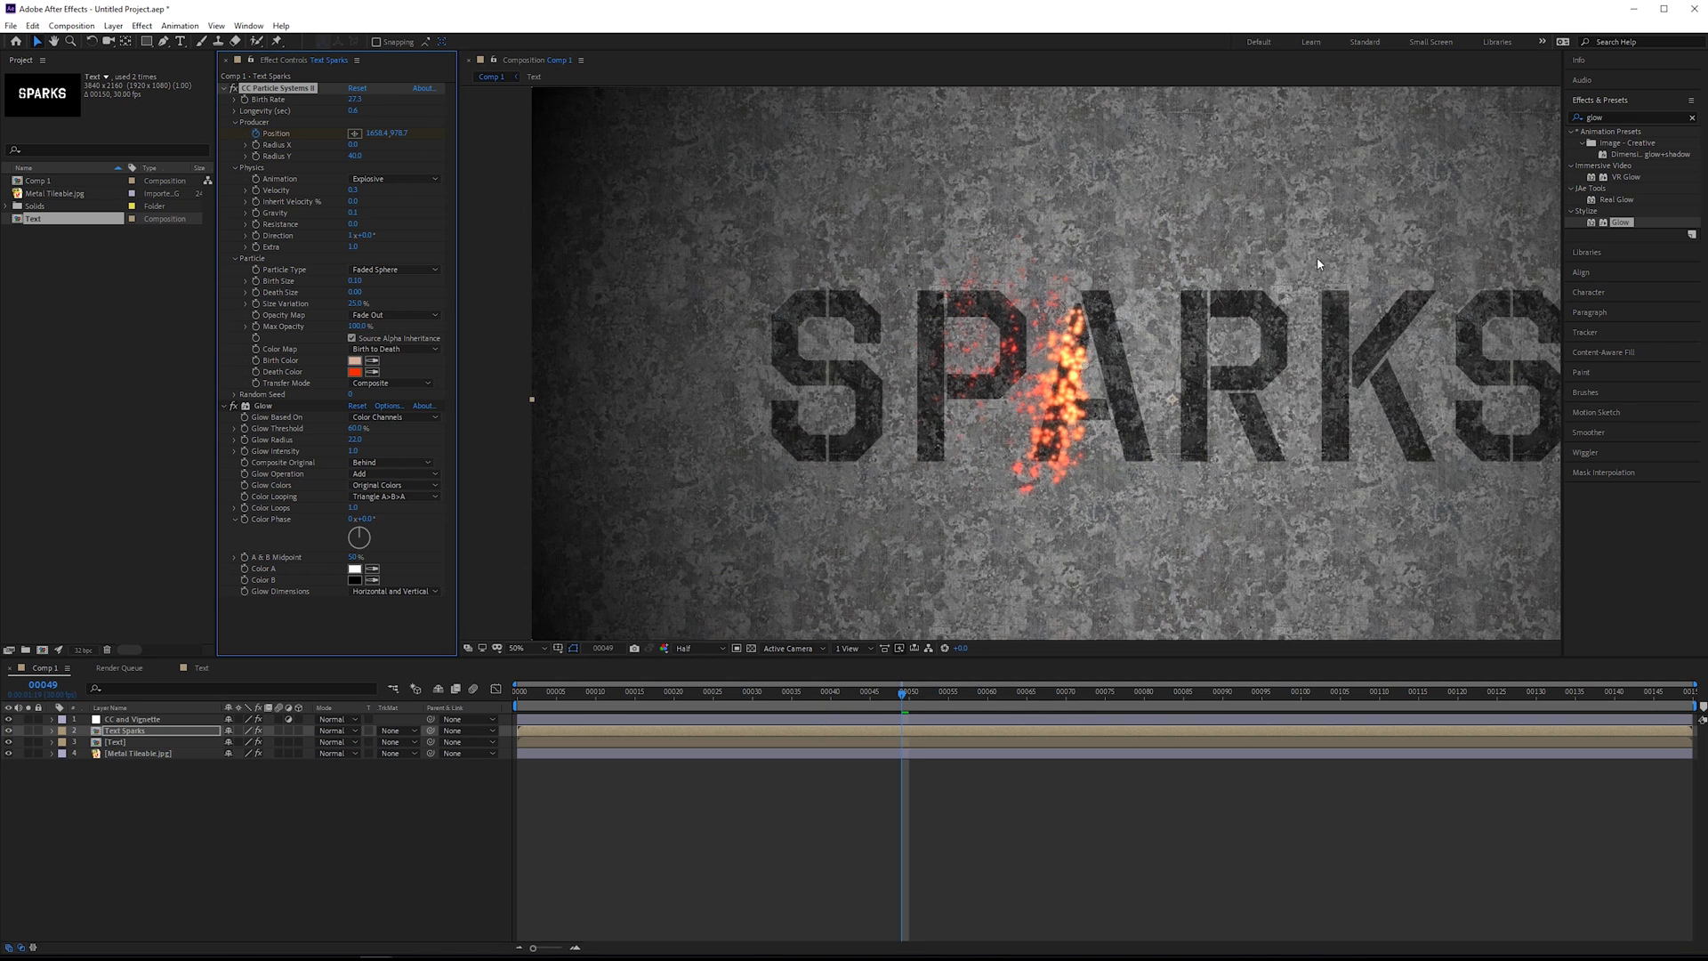
key(space)
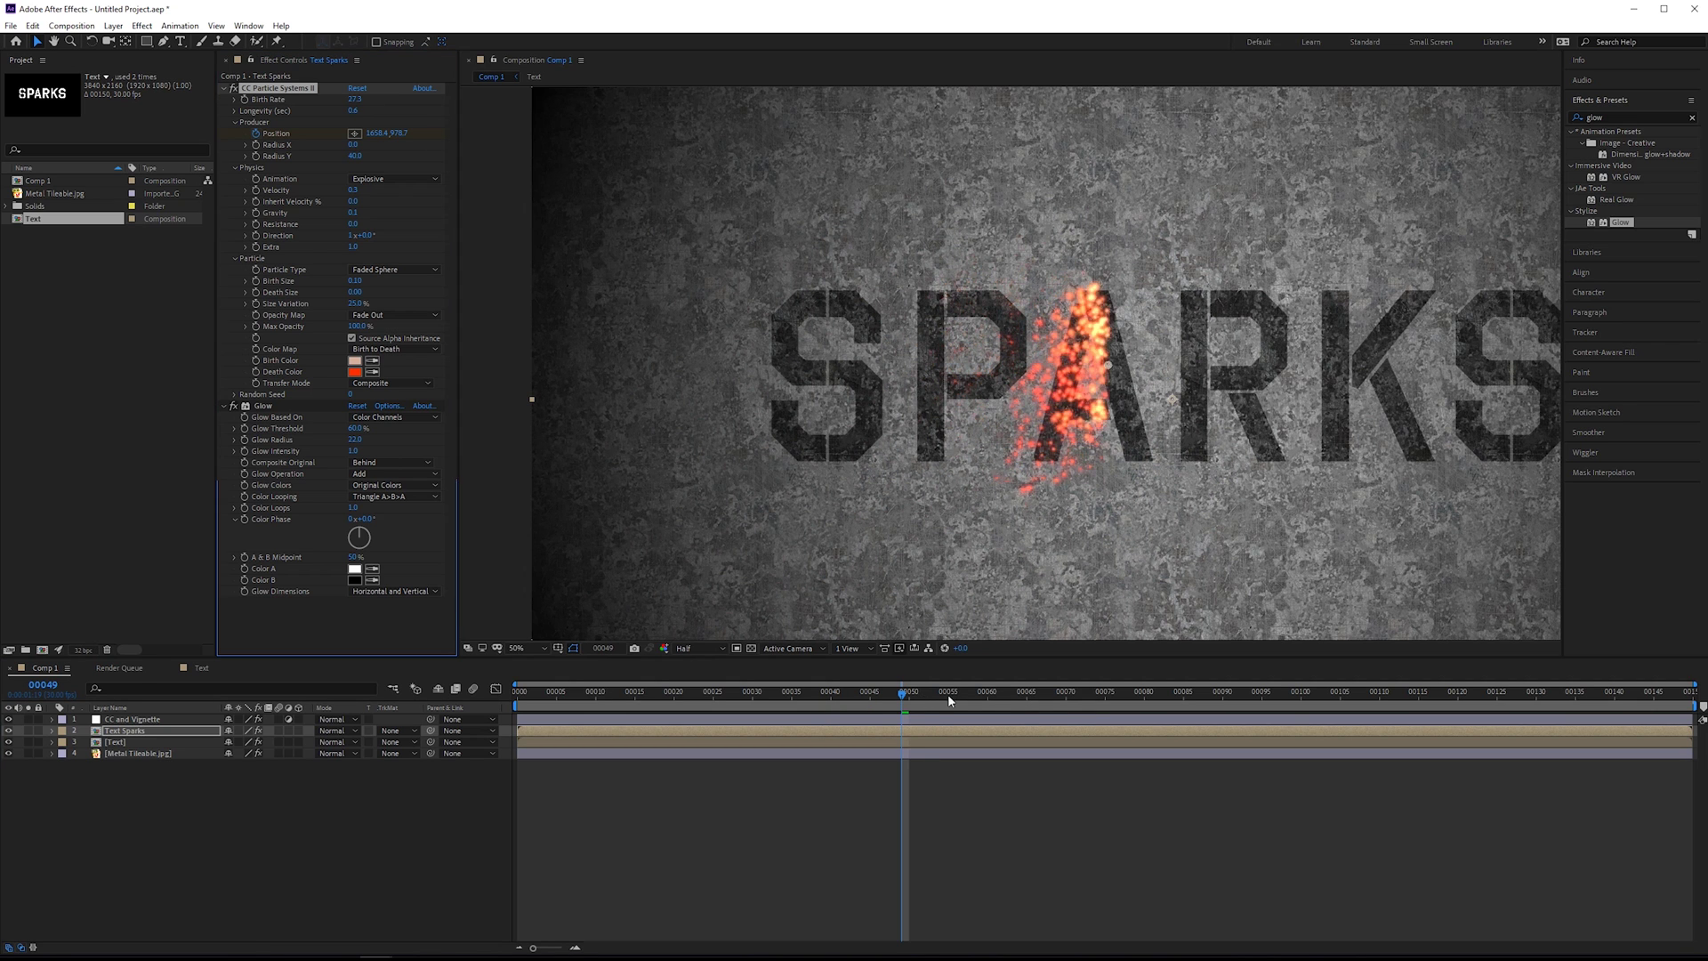
drag(1270, 707, 713, 717)
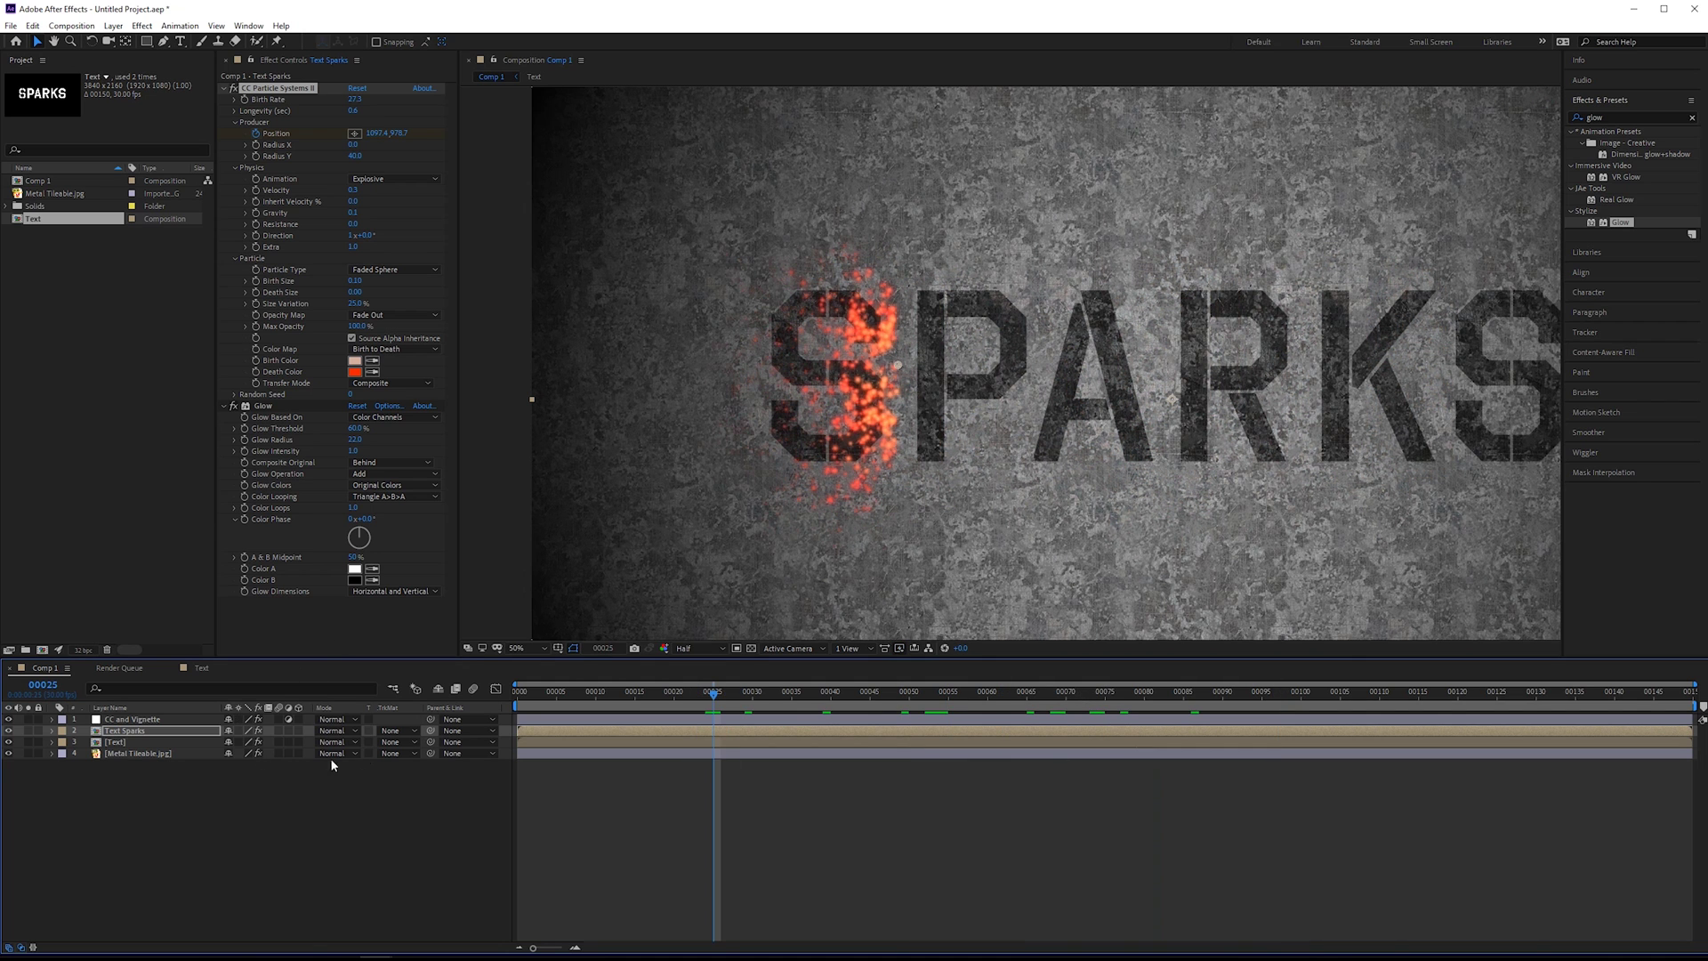
Set the Text Sparks layer's blending mode to Add and preview the sparks from the start of the timeline.
click(332, 730)
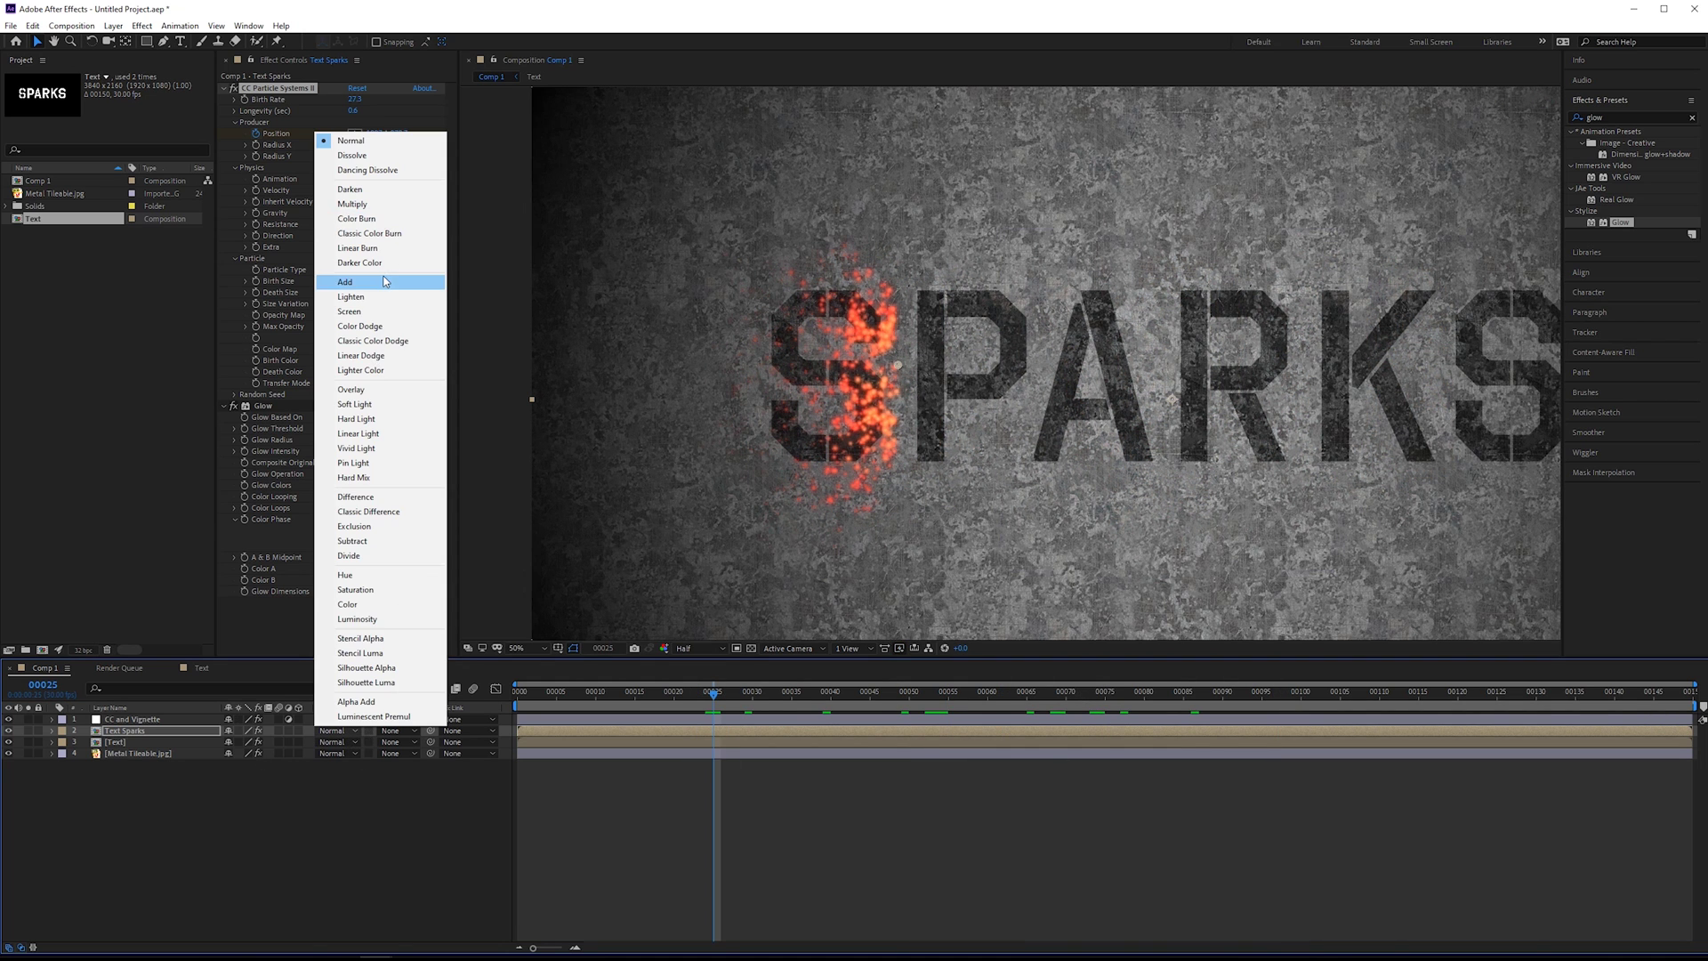
click(345, 282)
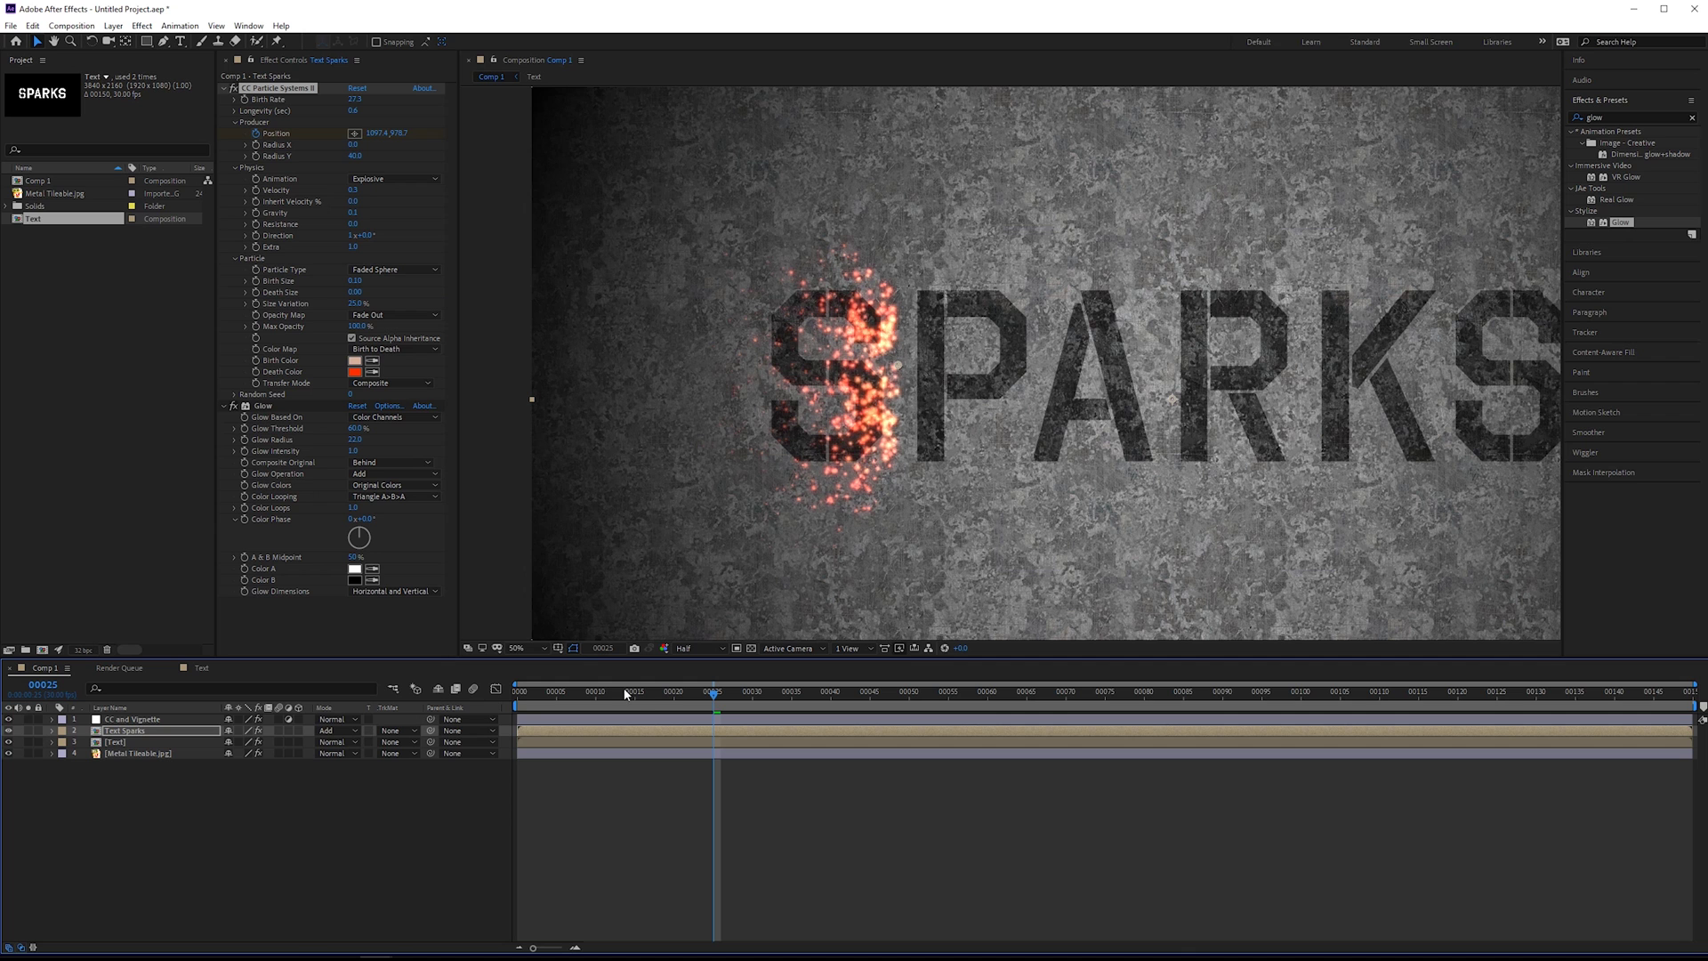
drag(647, 697, 532, 707)
key(space)
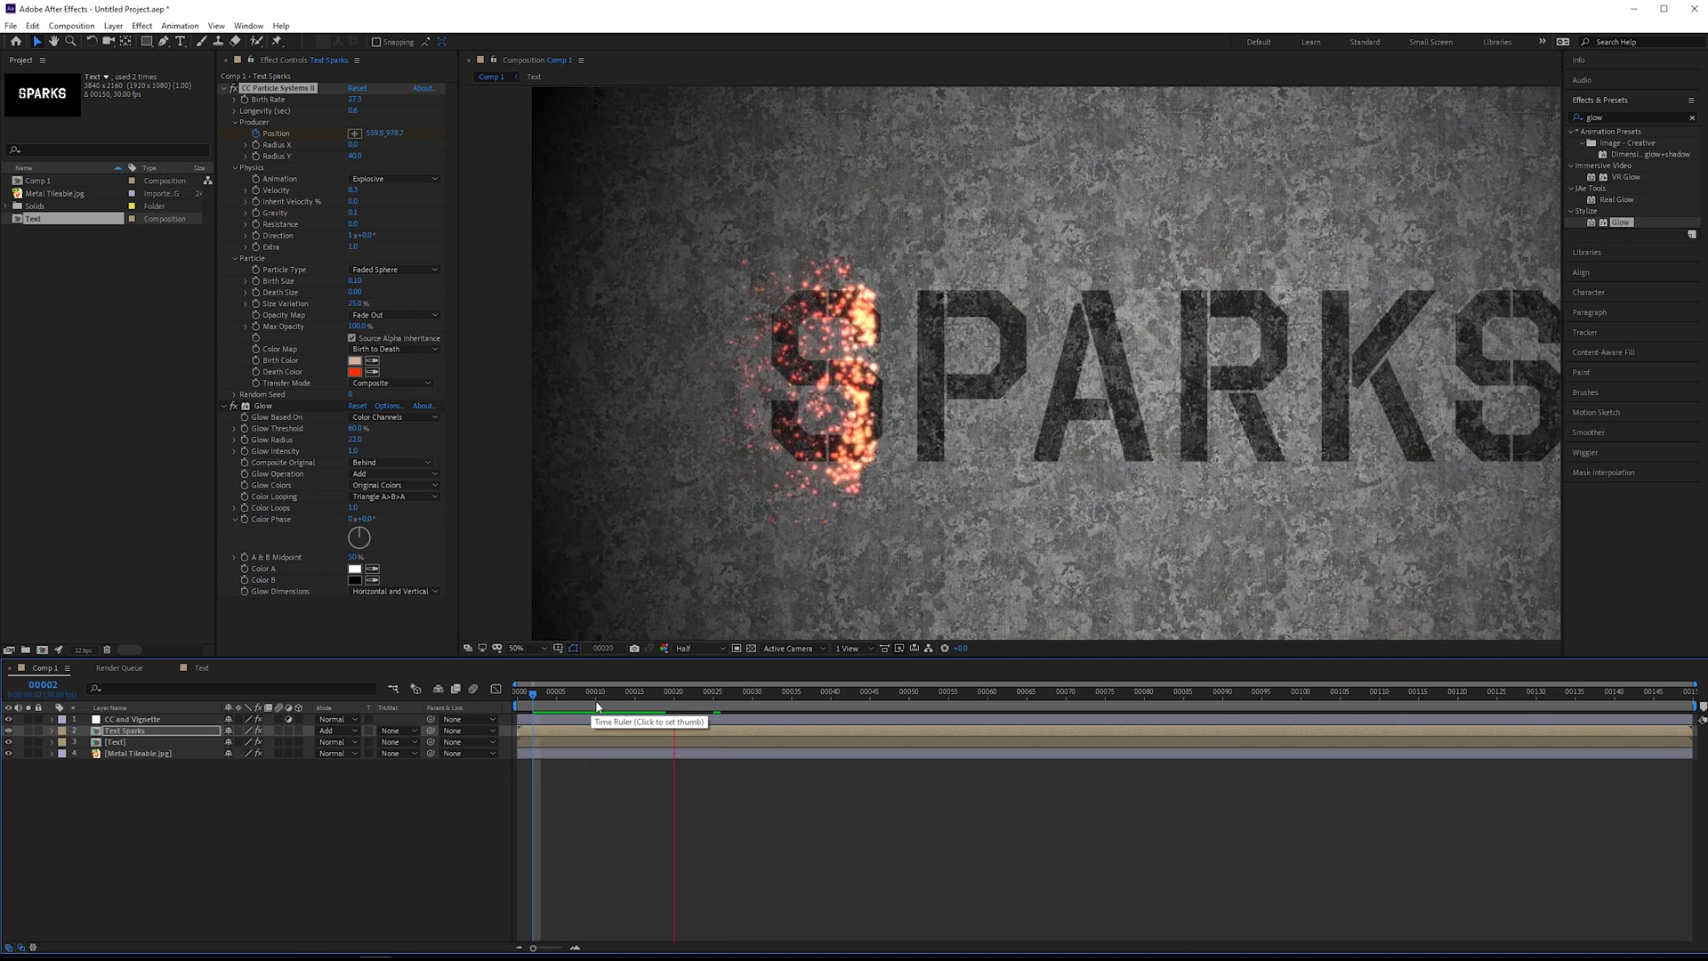
drag(660, 691, 451, 708)
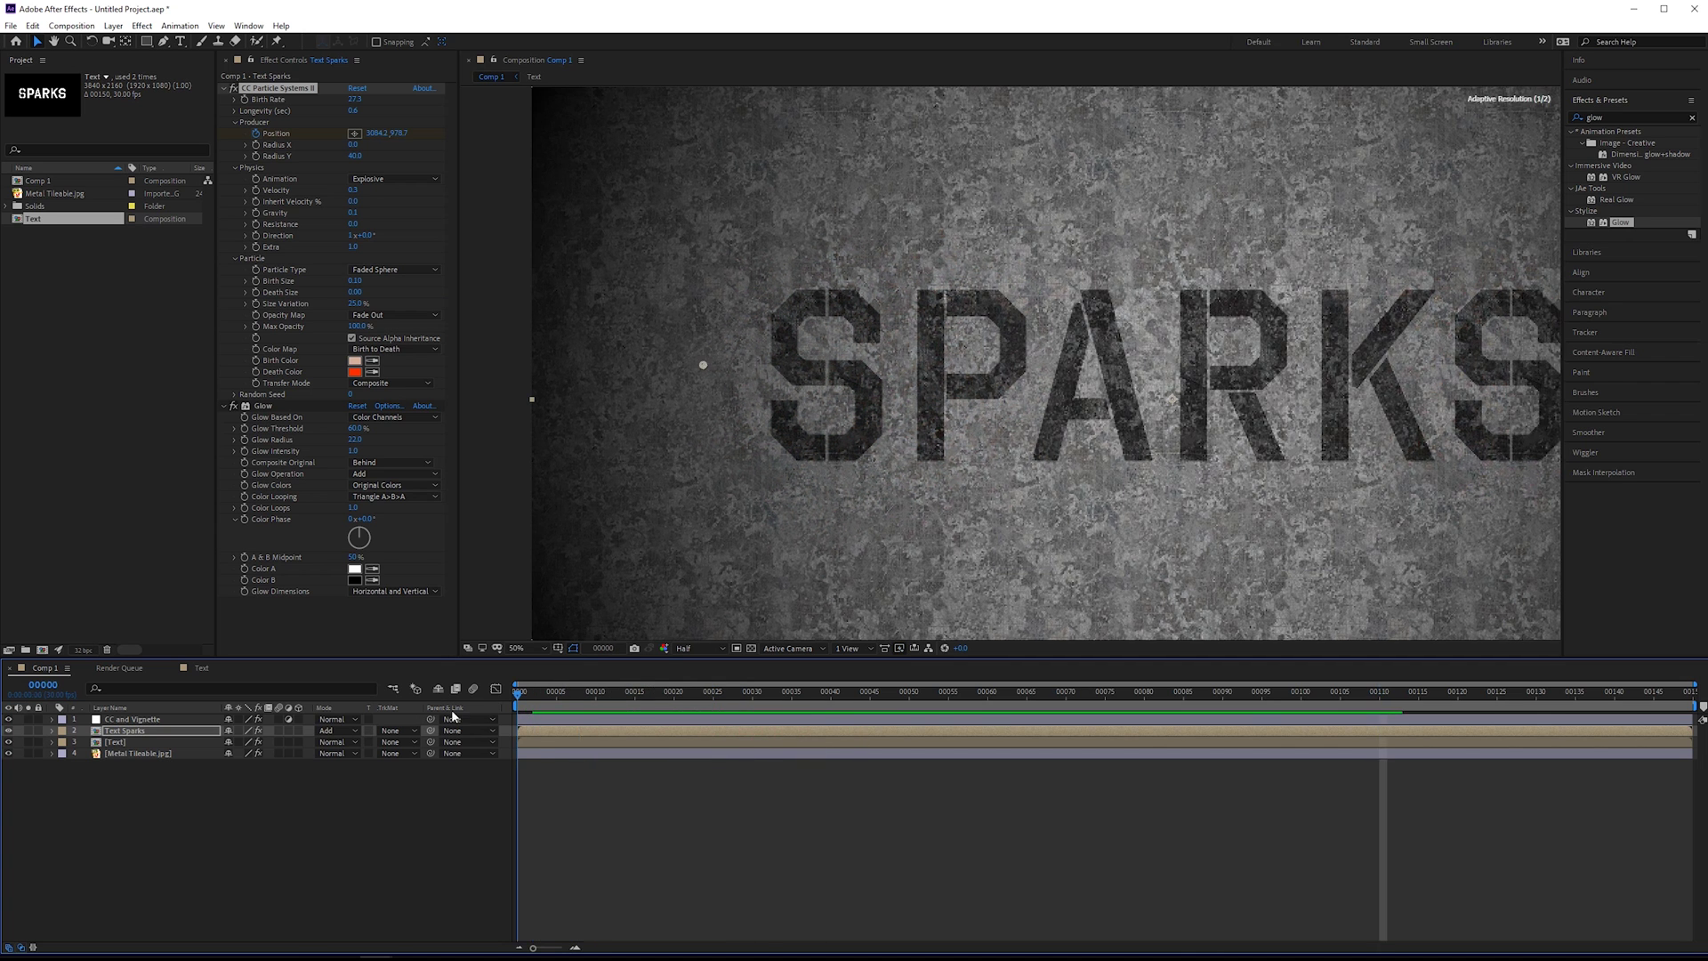
drag(656, 702, 784, 693)
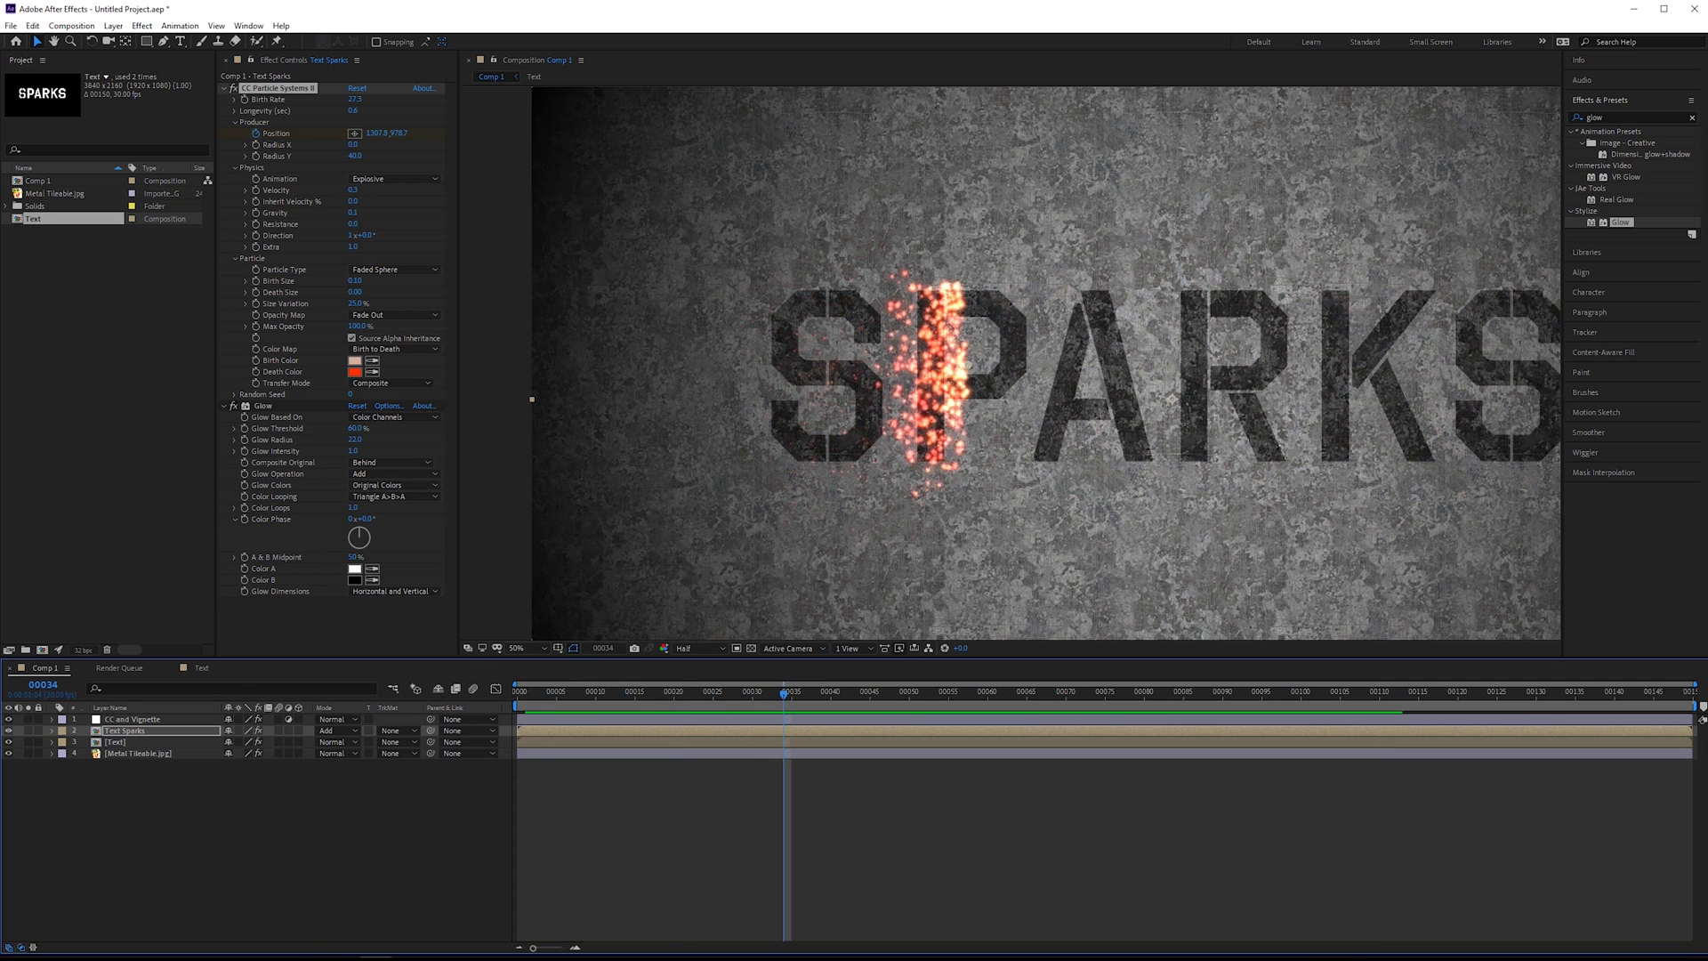
Apply the Curves effect to Text Sparks below Glow and lower the highlight end of the RGB curve.
double_click(1614, 116)
text(curves)
drag(1623, 177, 362, 627)
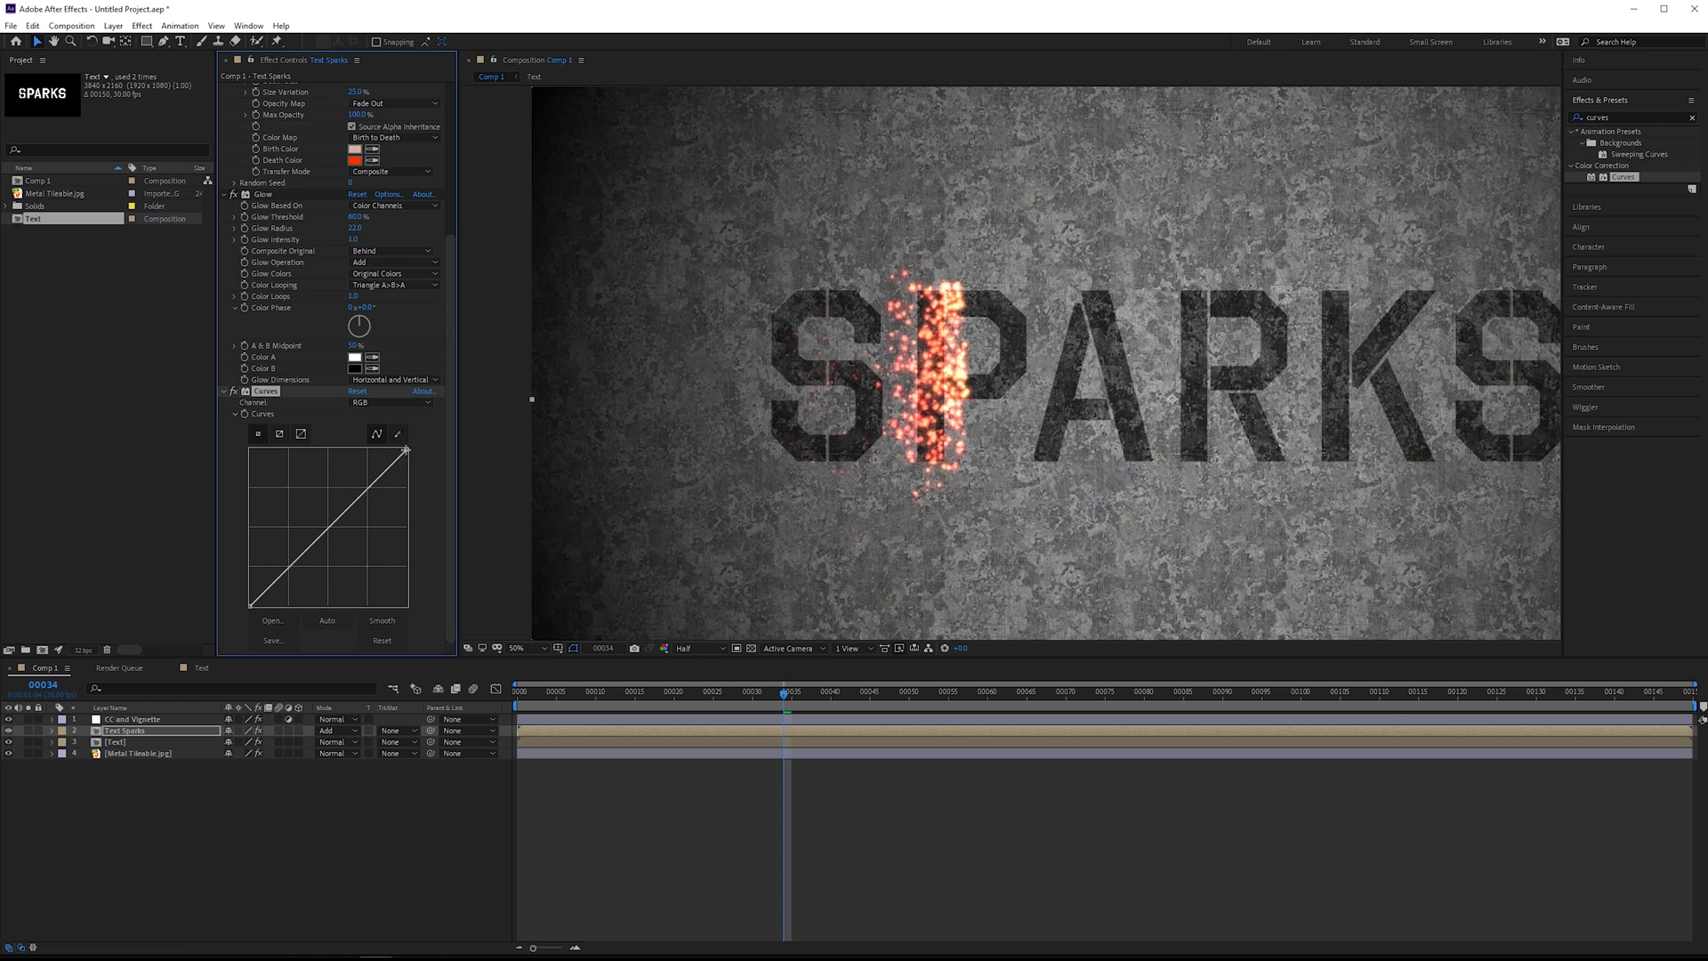
drag(408, 455, 452, 485)
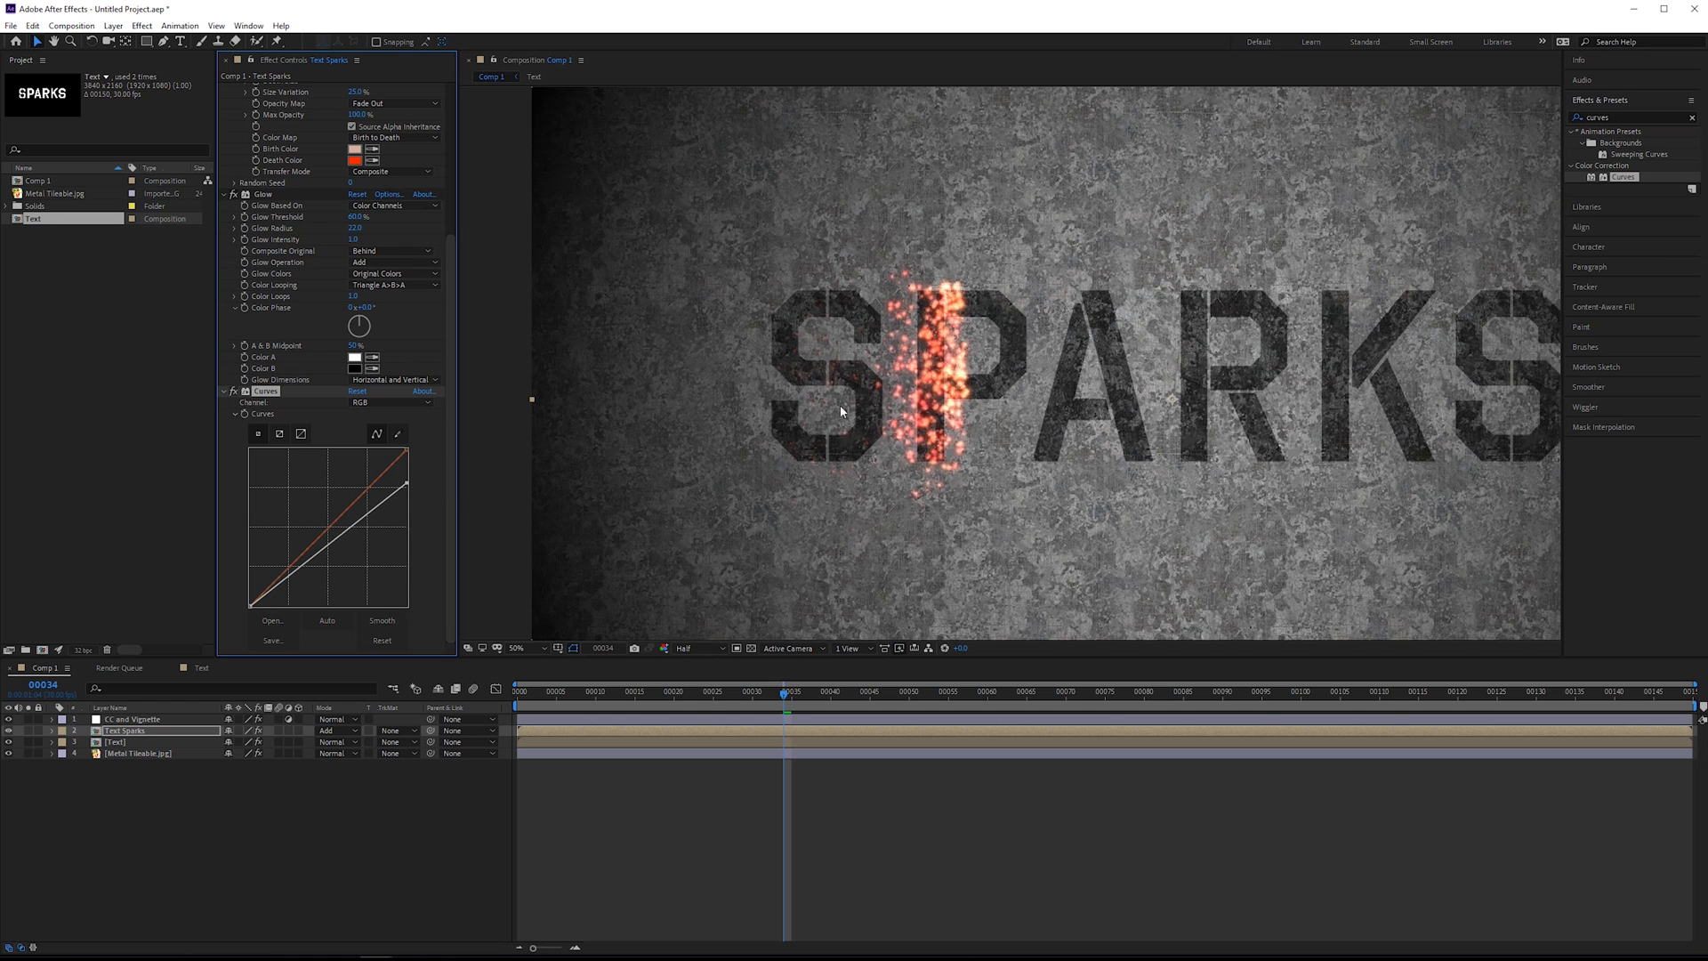
Cycle the project color depth away from 32 bpc and back again to compare how the sparks look.
click(83, 649)
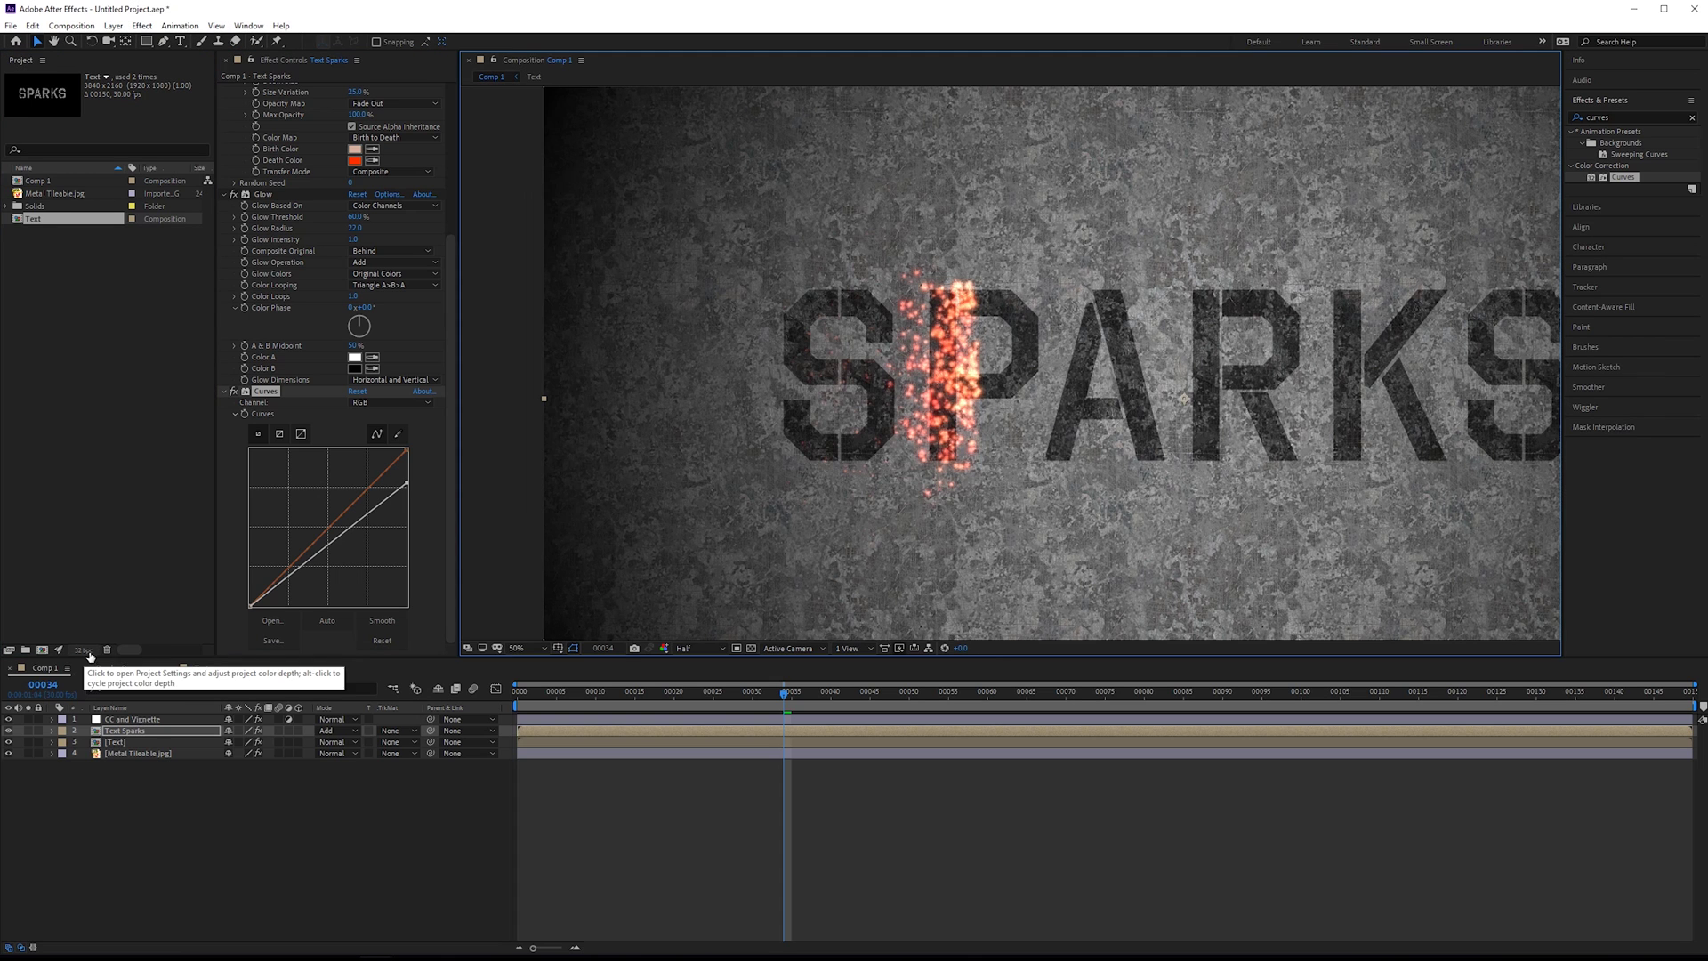
alt+click(86, 650)
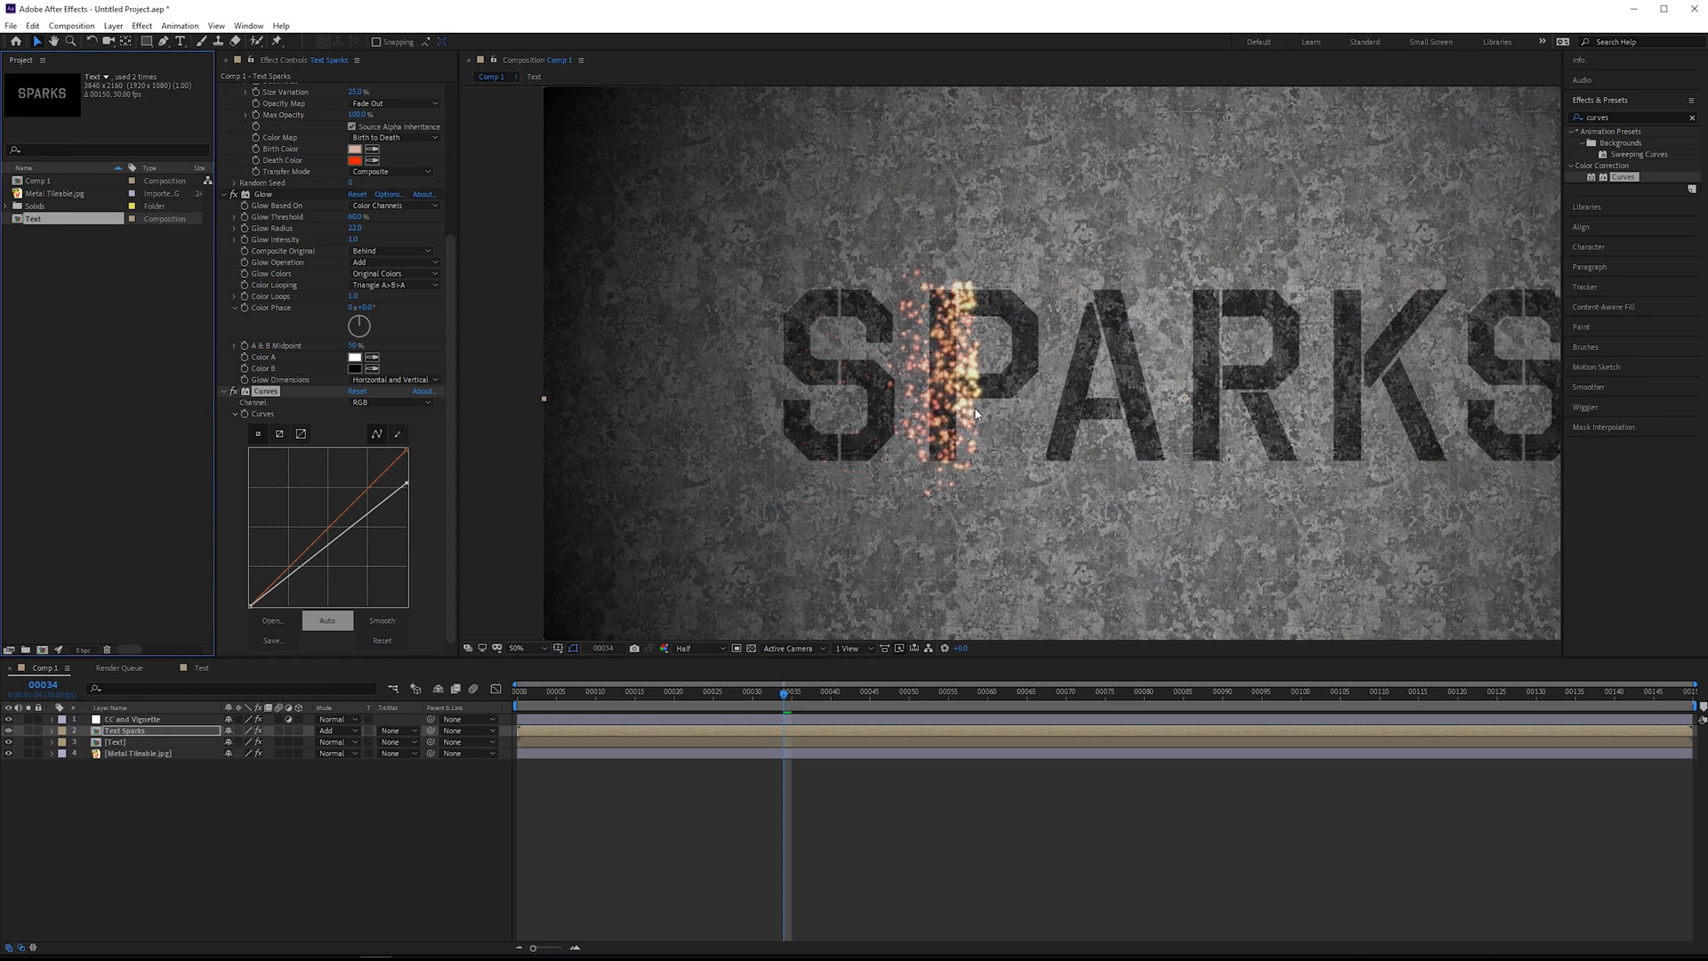
alt+click(83, 651)
alt+click(86, 651)
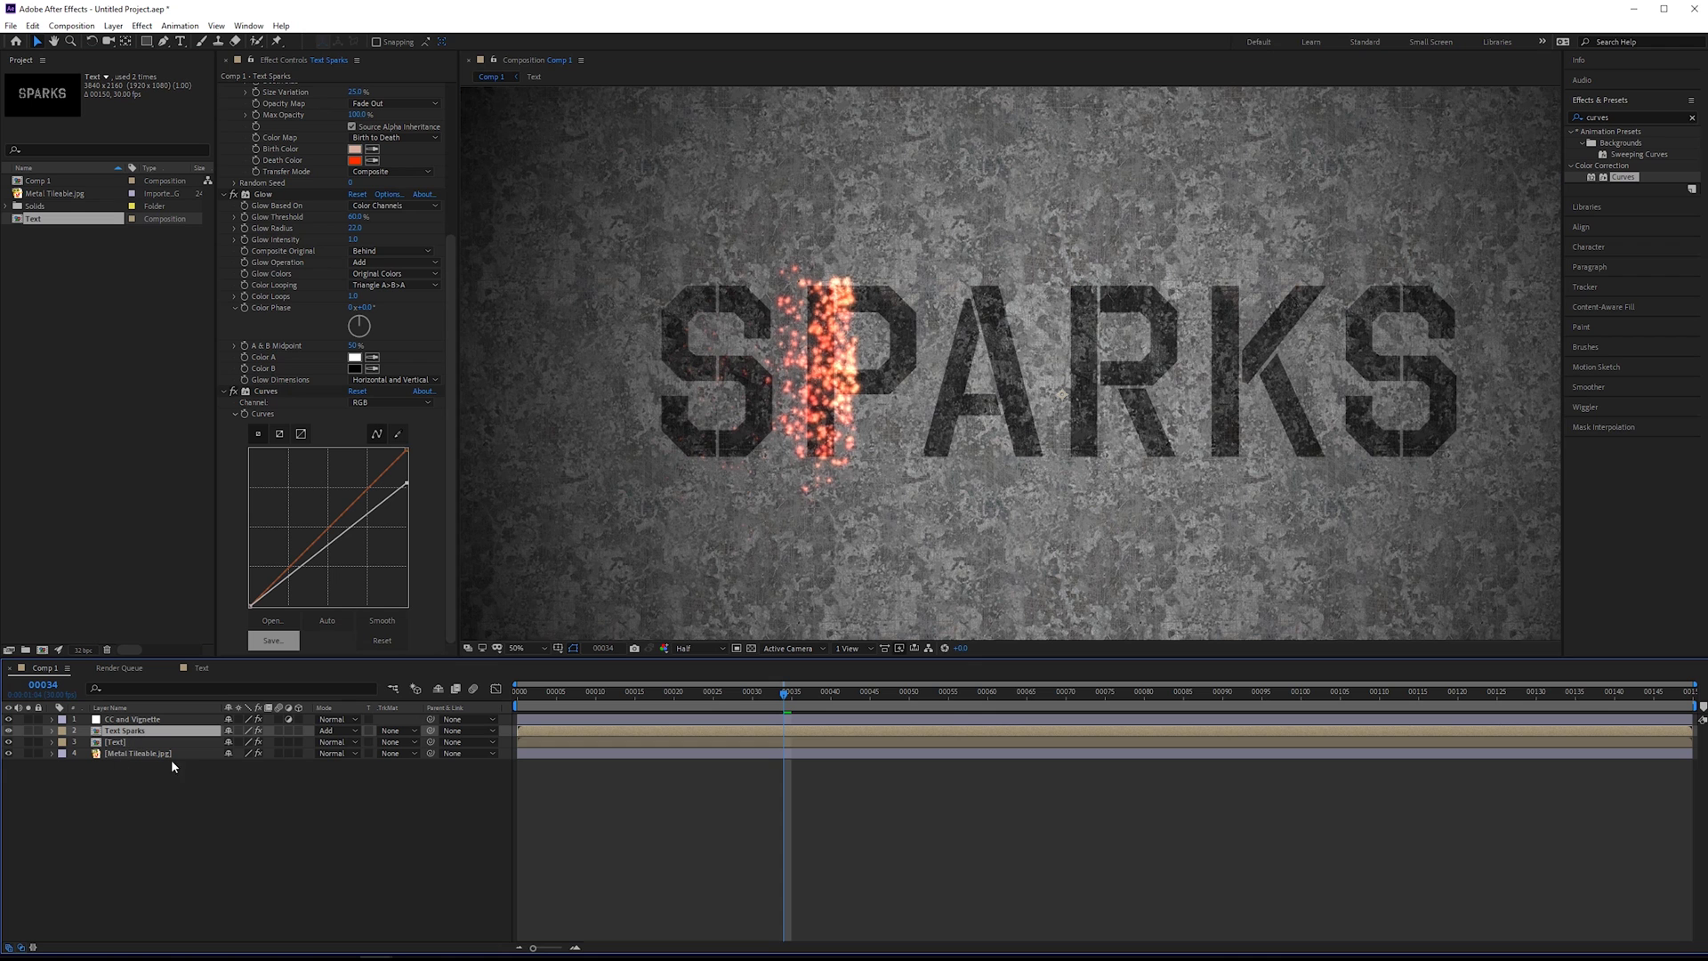
Duplicate the Text Sparks layer at frame 35 and rename the copy Text Smoke.
mouse_move(790, 690)
mouse_down()
mouse_move(817, 691)
mouse_move(716, 691)
mouse_move(792, 691)
mouse_up()
key(ctrl+d)
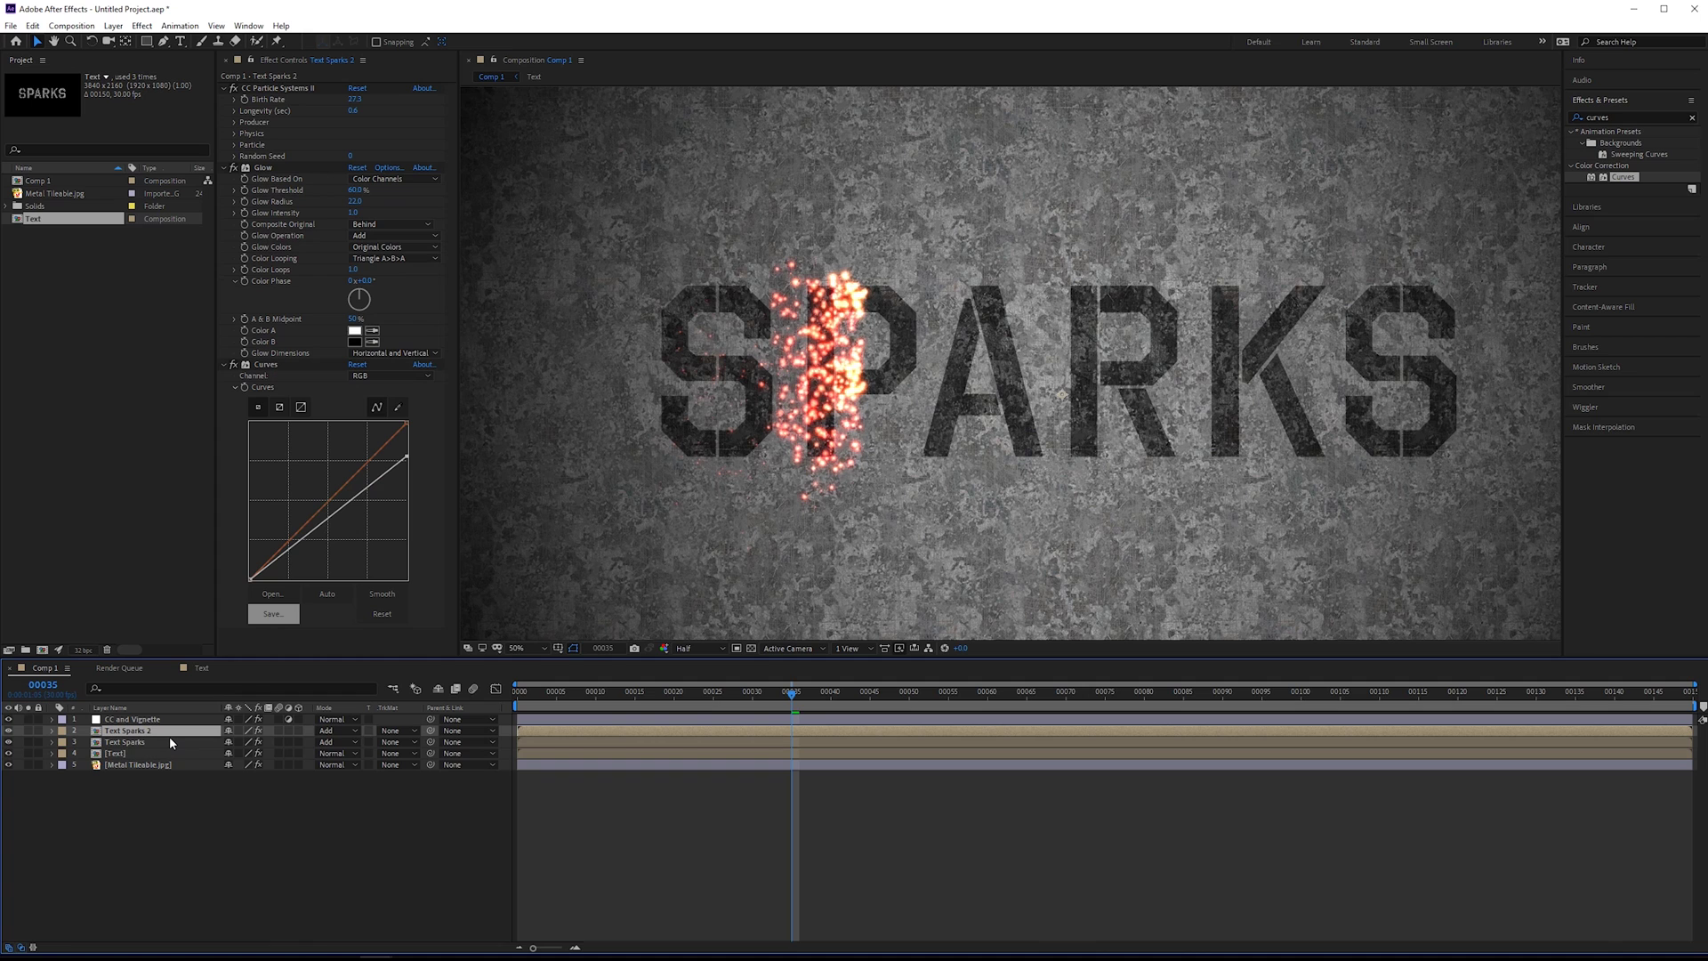
key(Return)
text(Text Smoke)
key(Return)
Solo the Text Smoke layer and delete its Glow and Curves effects.
click(28, 730)
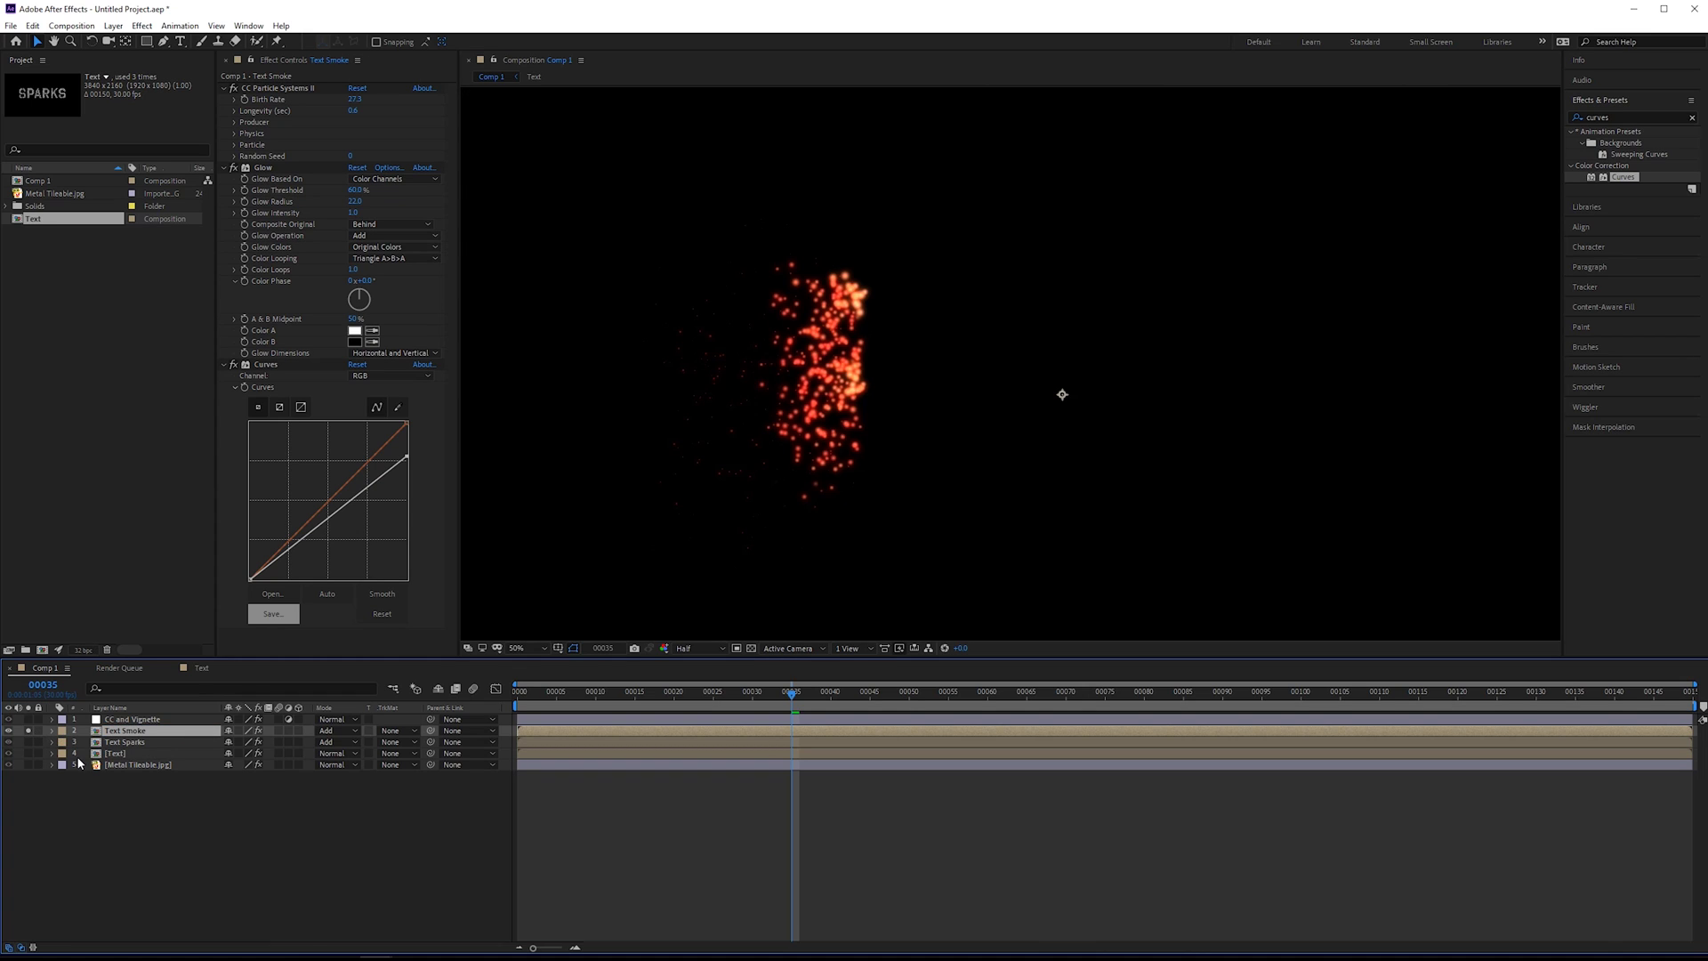
click(263, 168)
ctrl+click(260, 365)
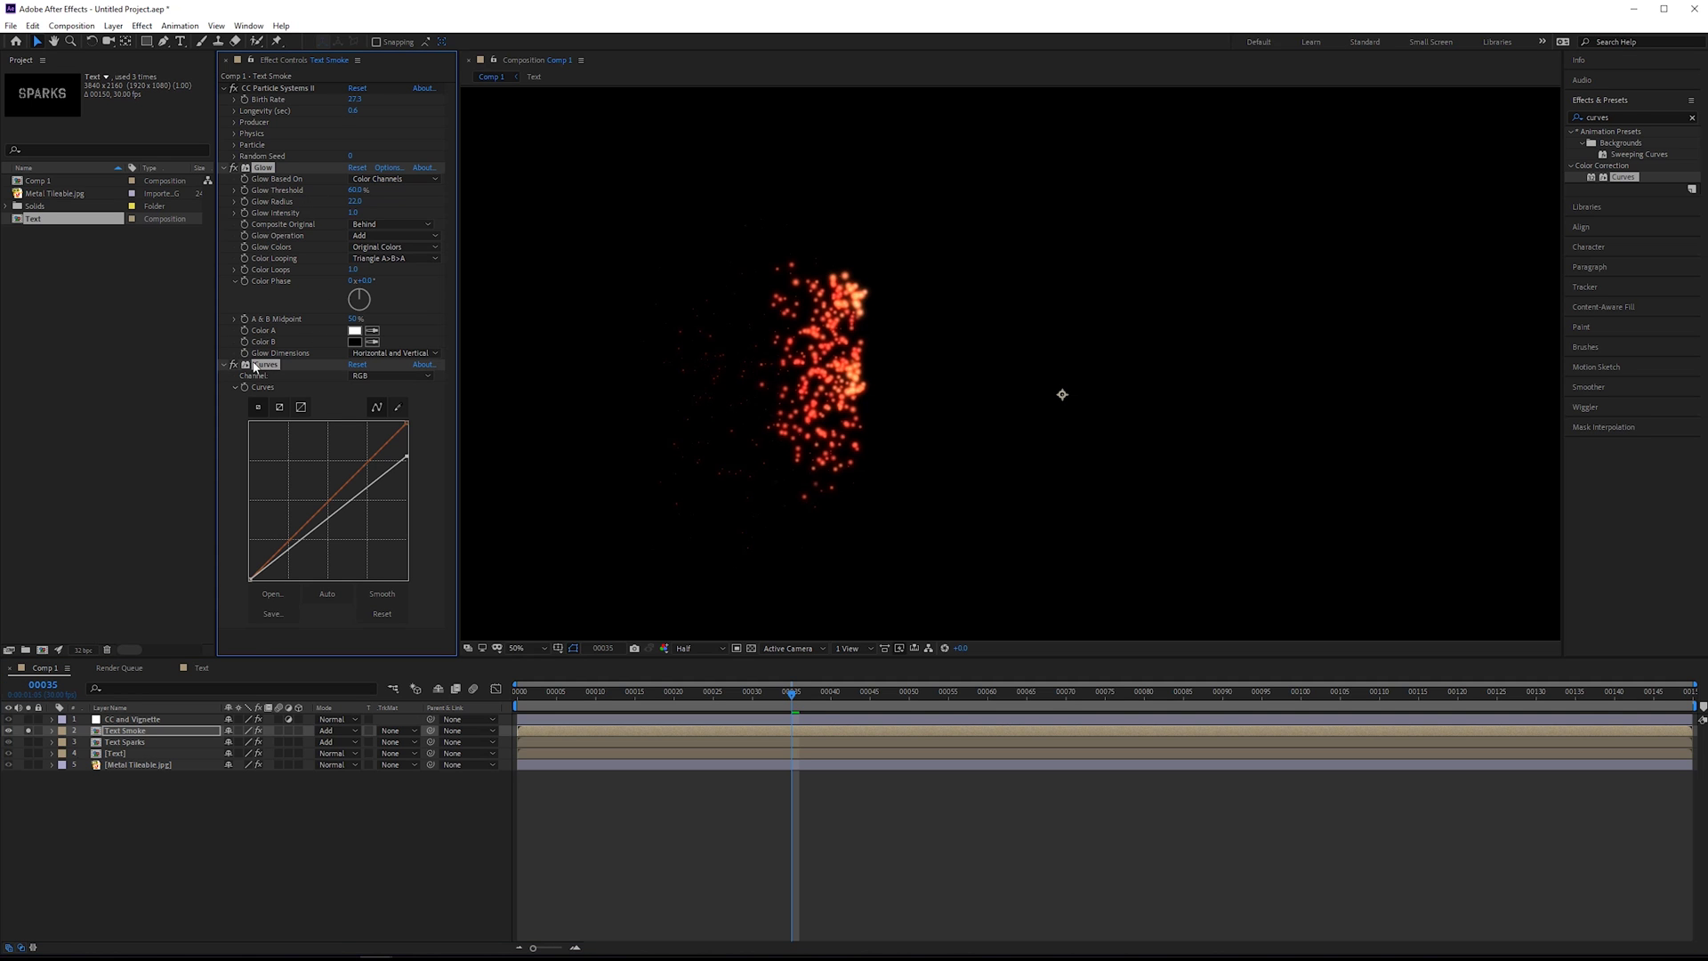
key(Delete)
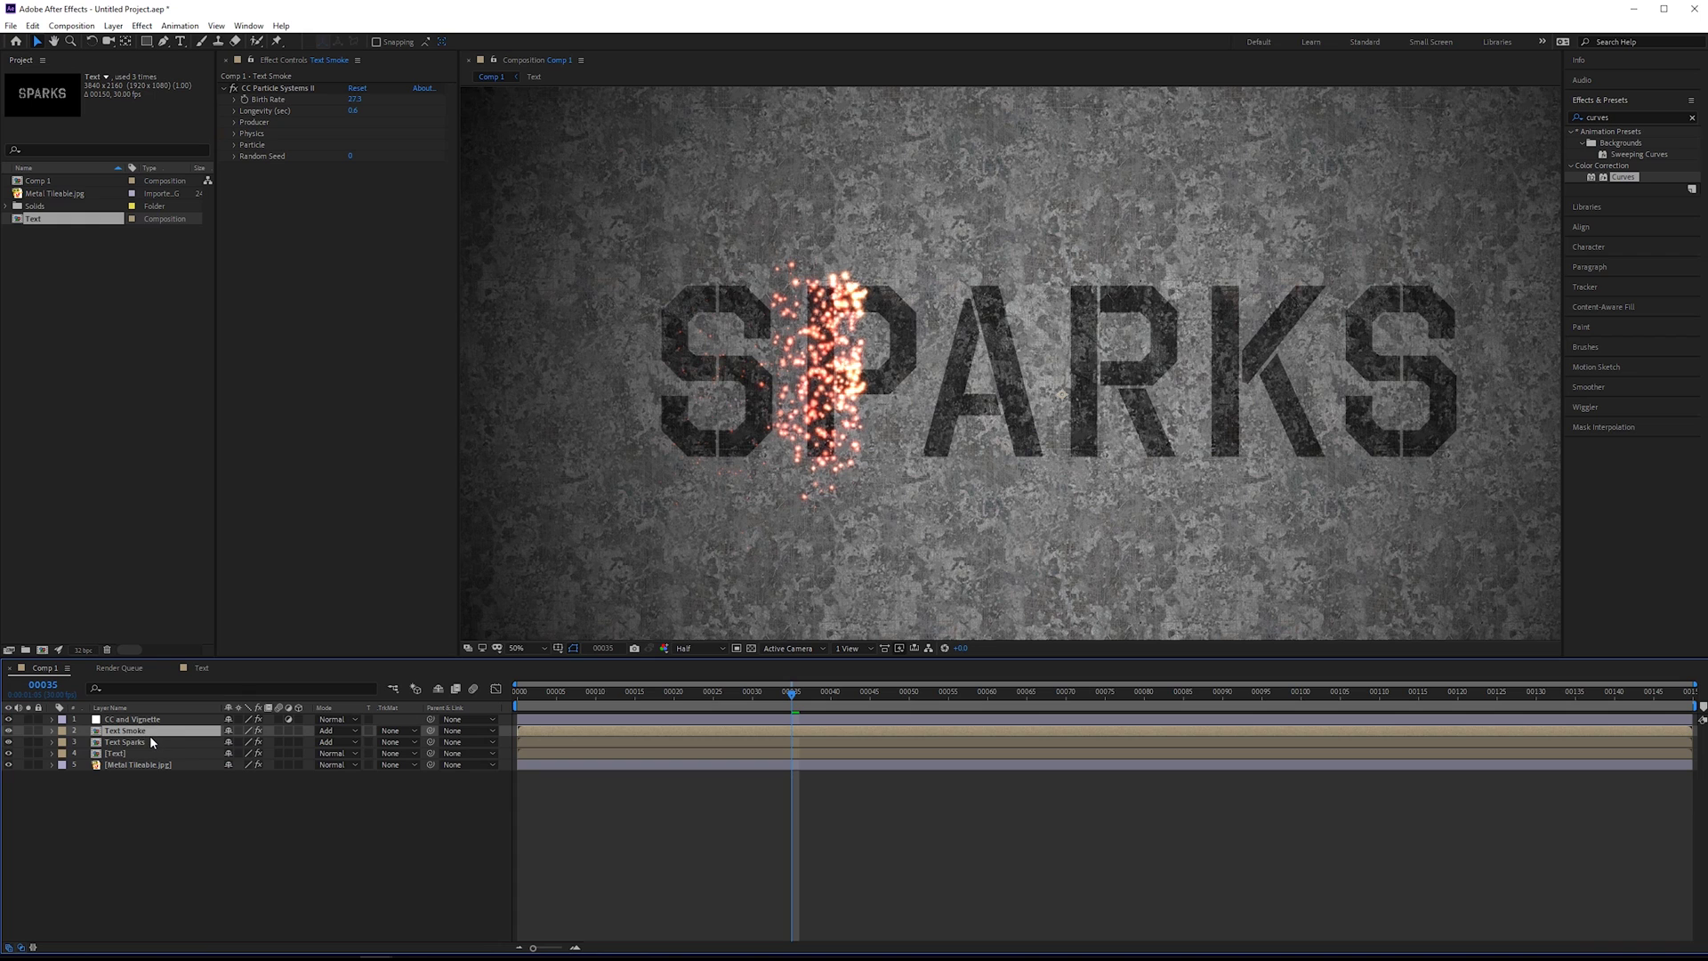
Reveal the CC Particle Systems II Producer properties of both Text Smoke and Text Sparks in the timeline.
ctrl+click(149, 740)
key(e)
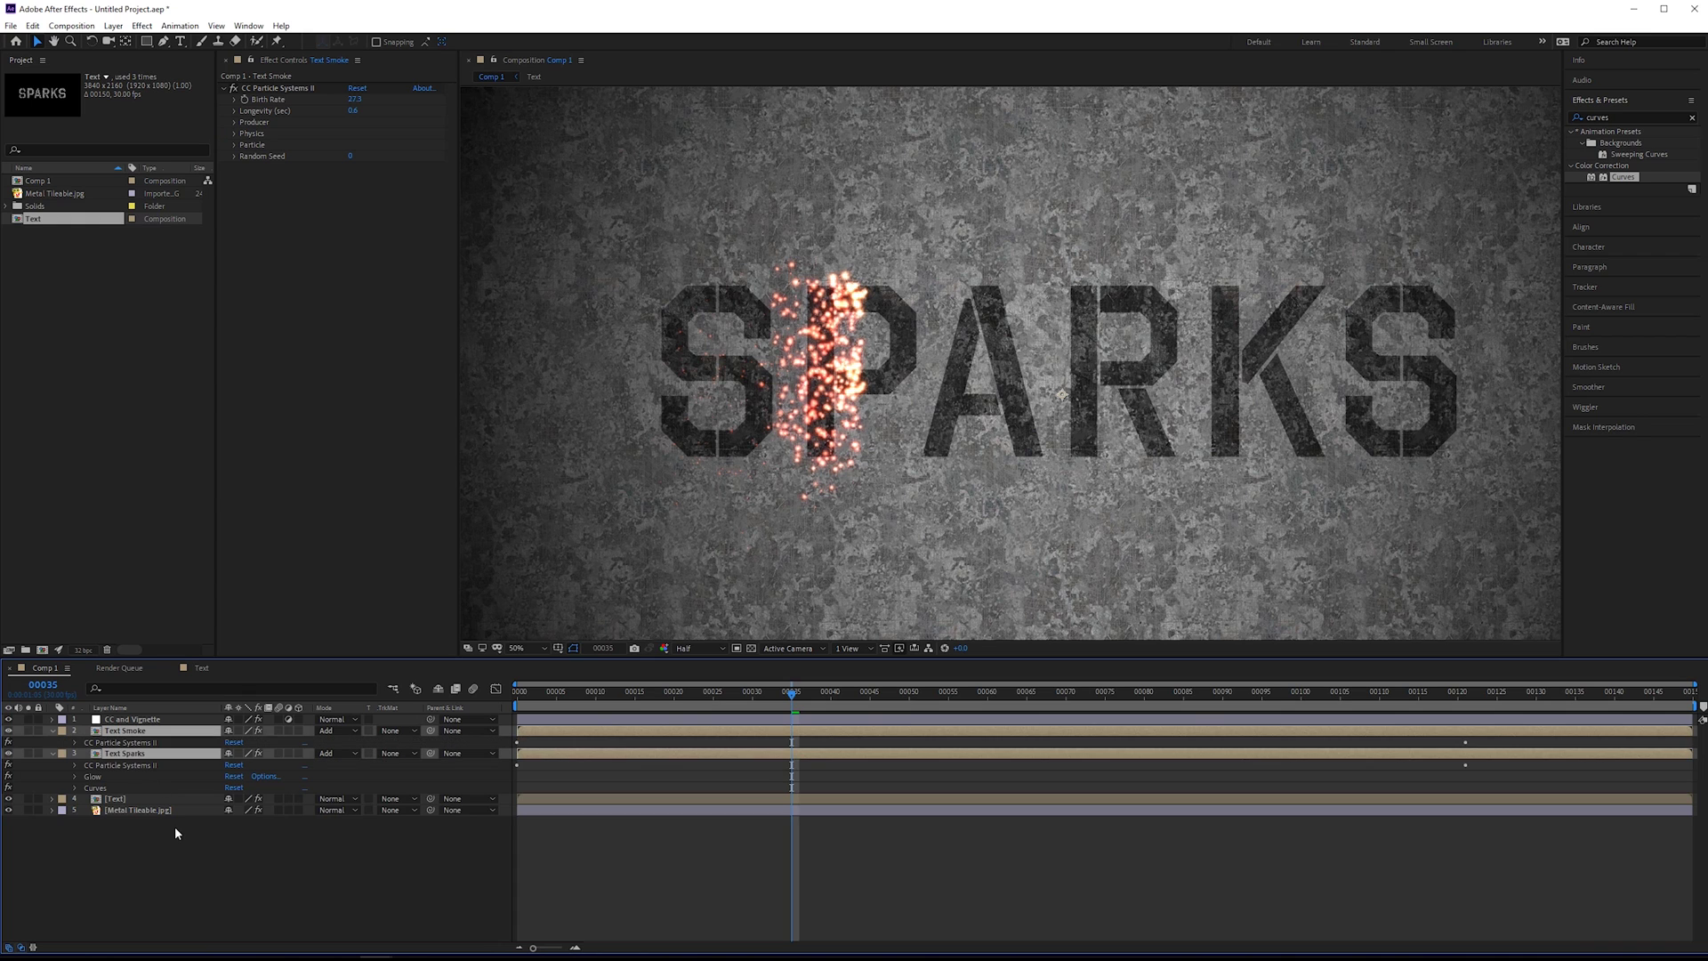
click(75, 765)
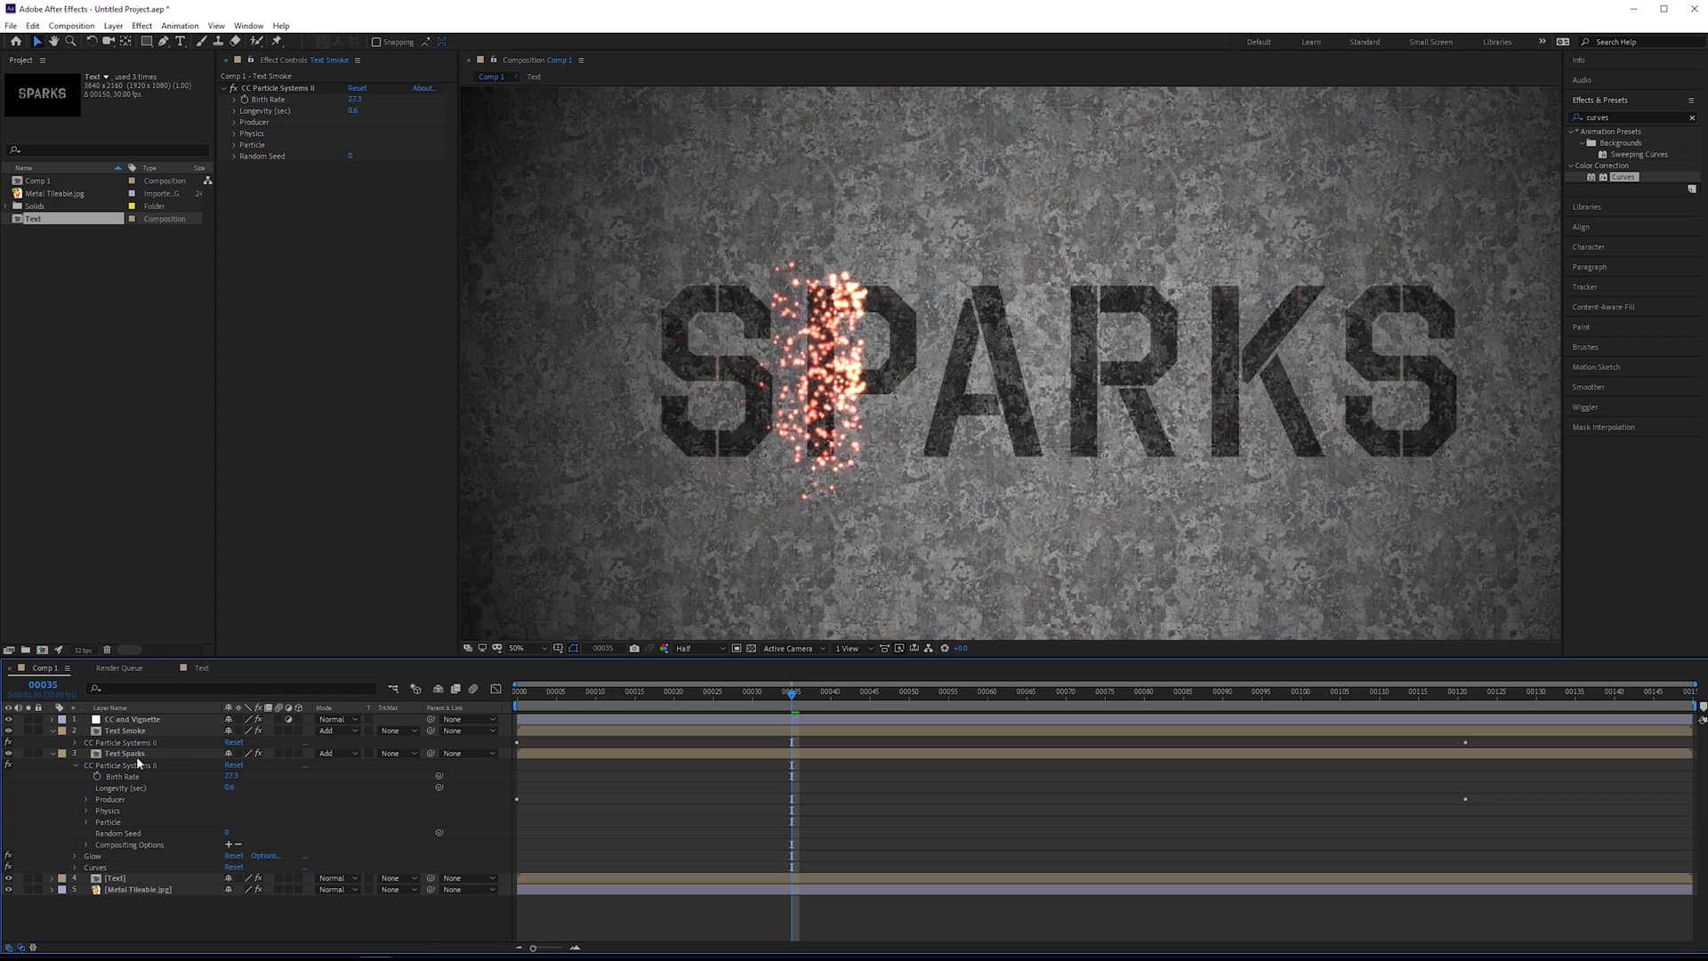
click(73, 743)
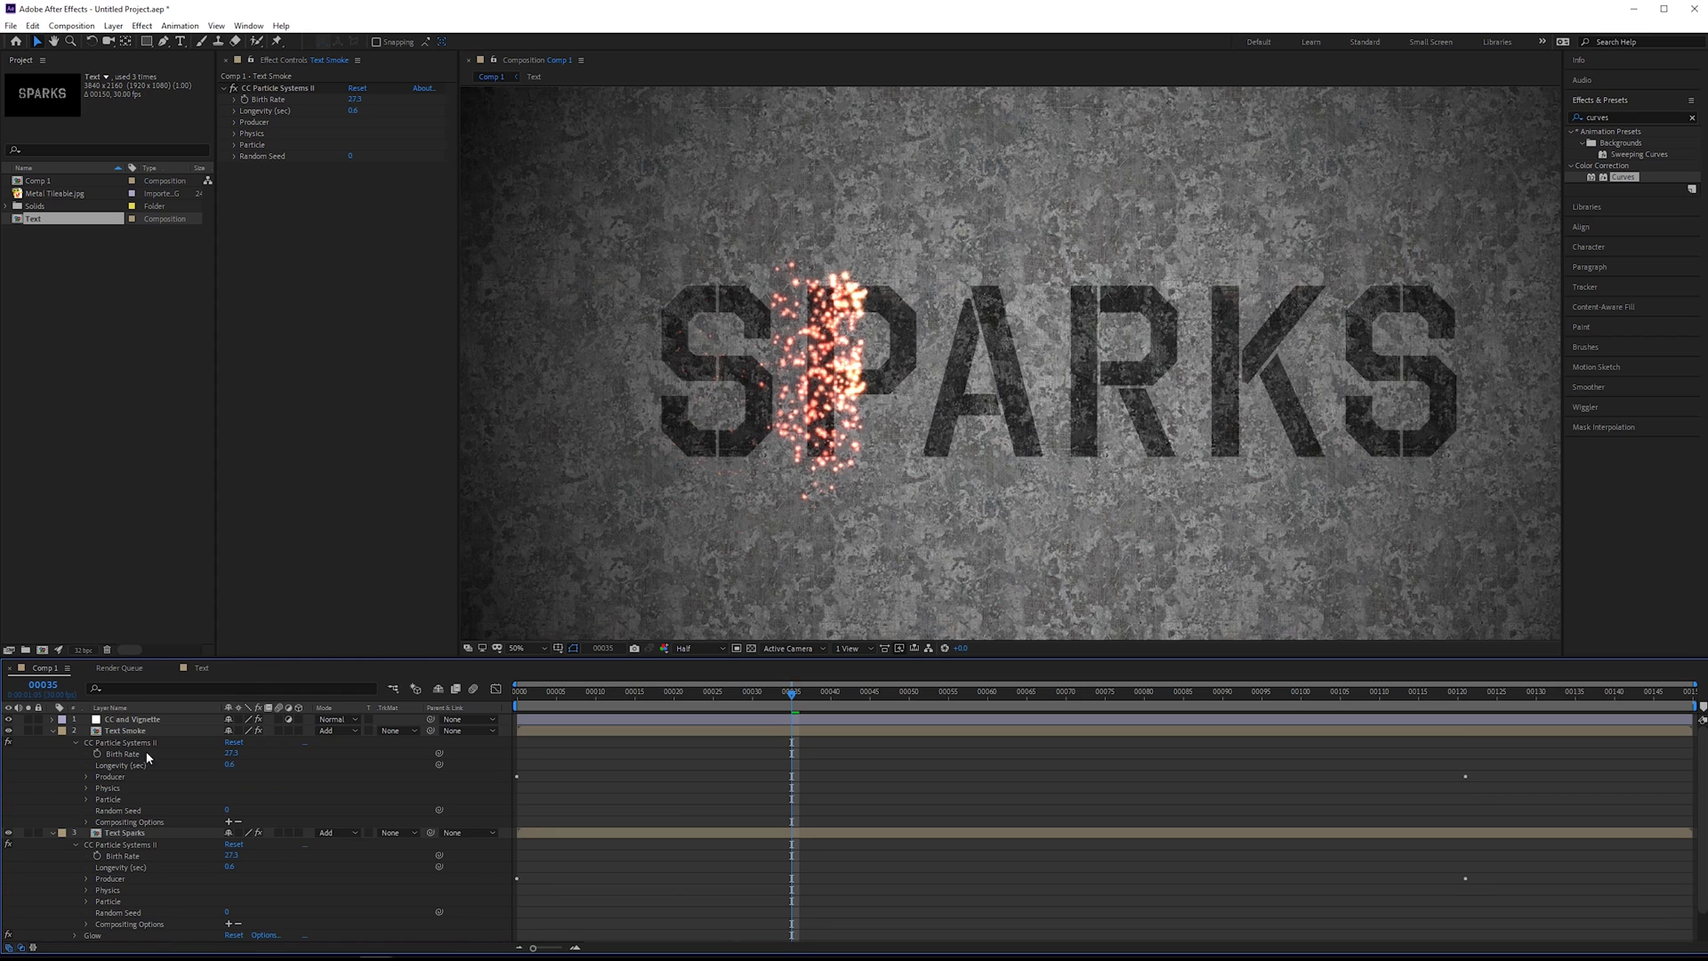
click(148, 754)
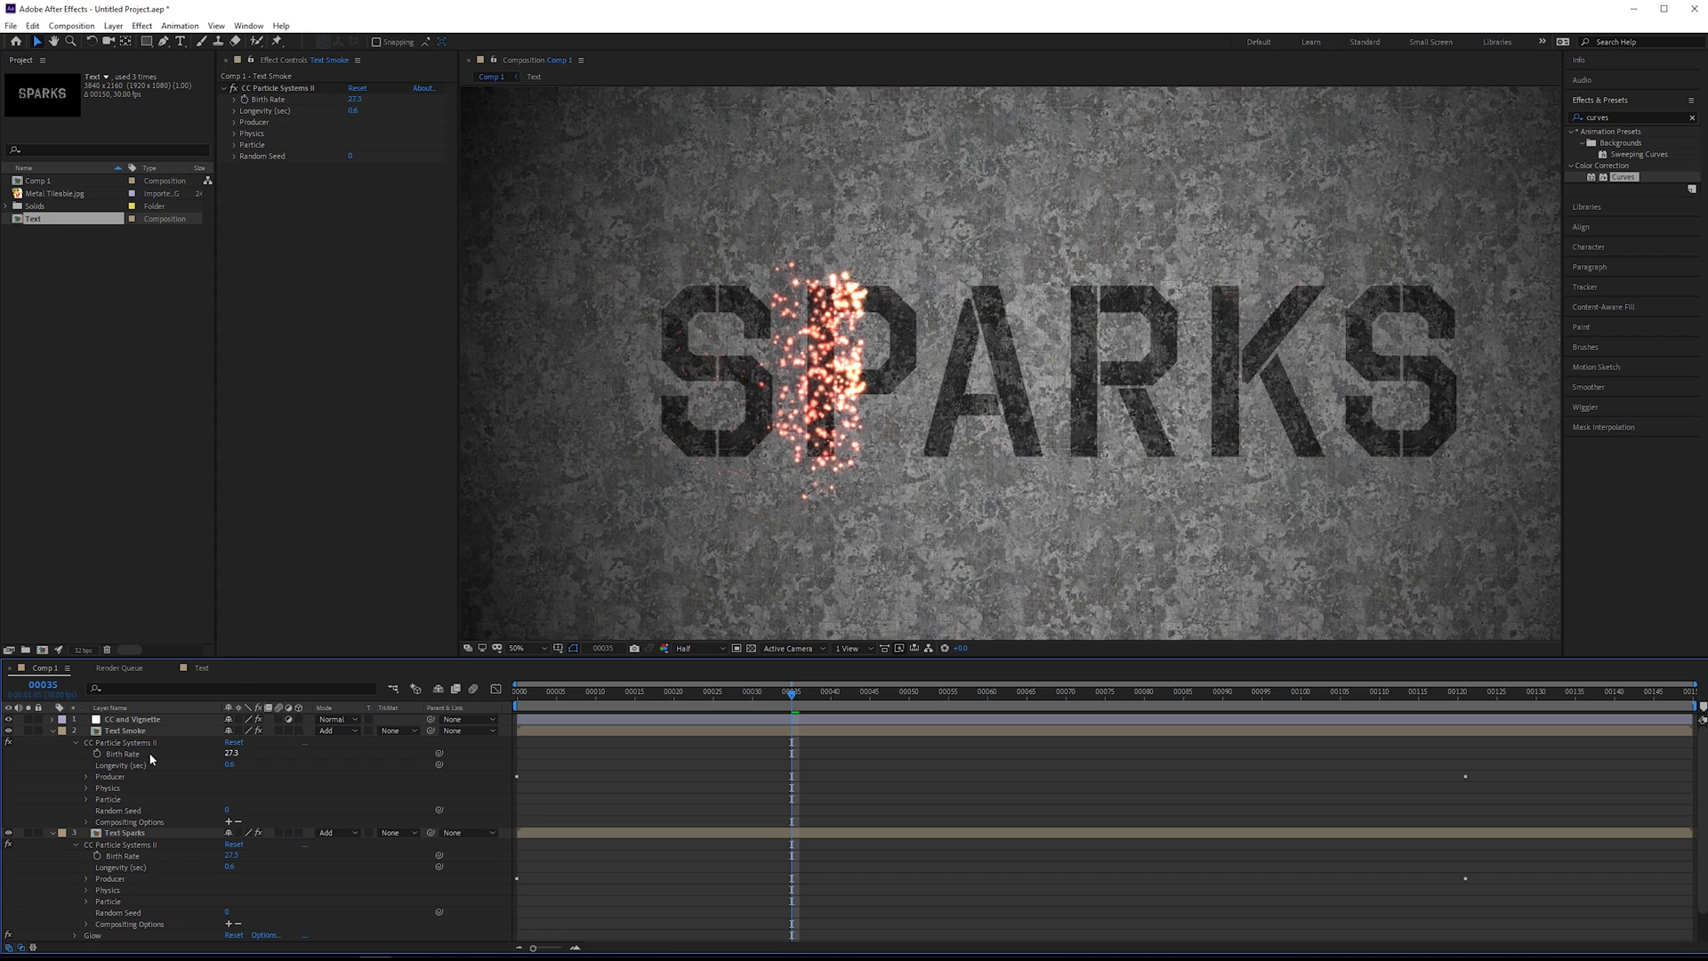
click(87, 777)
scroll(85, 845, down, 1)
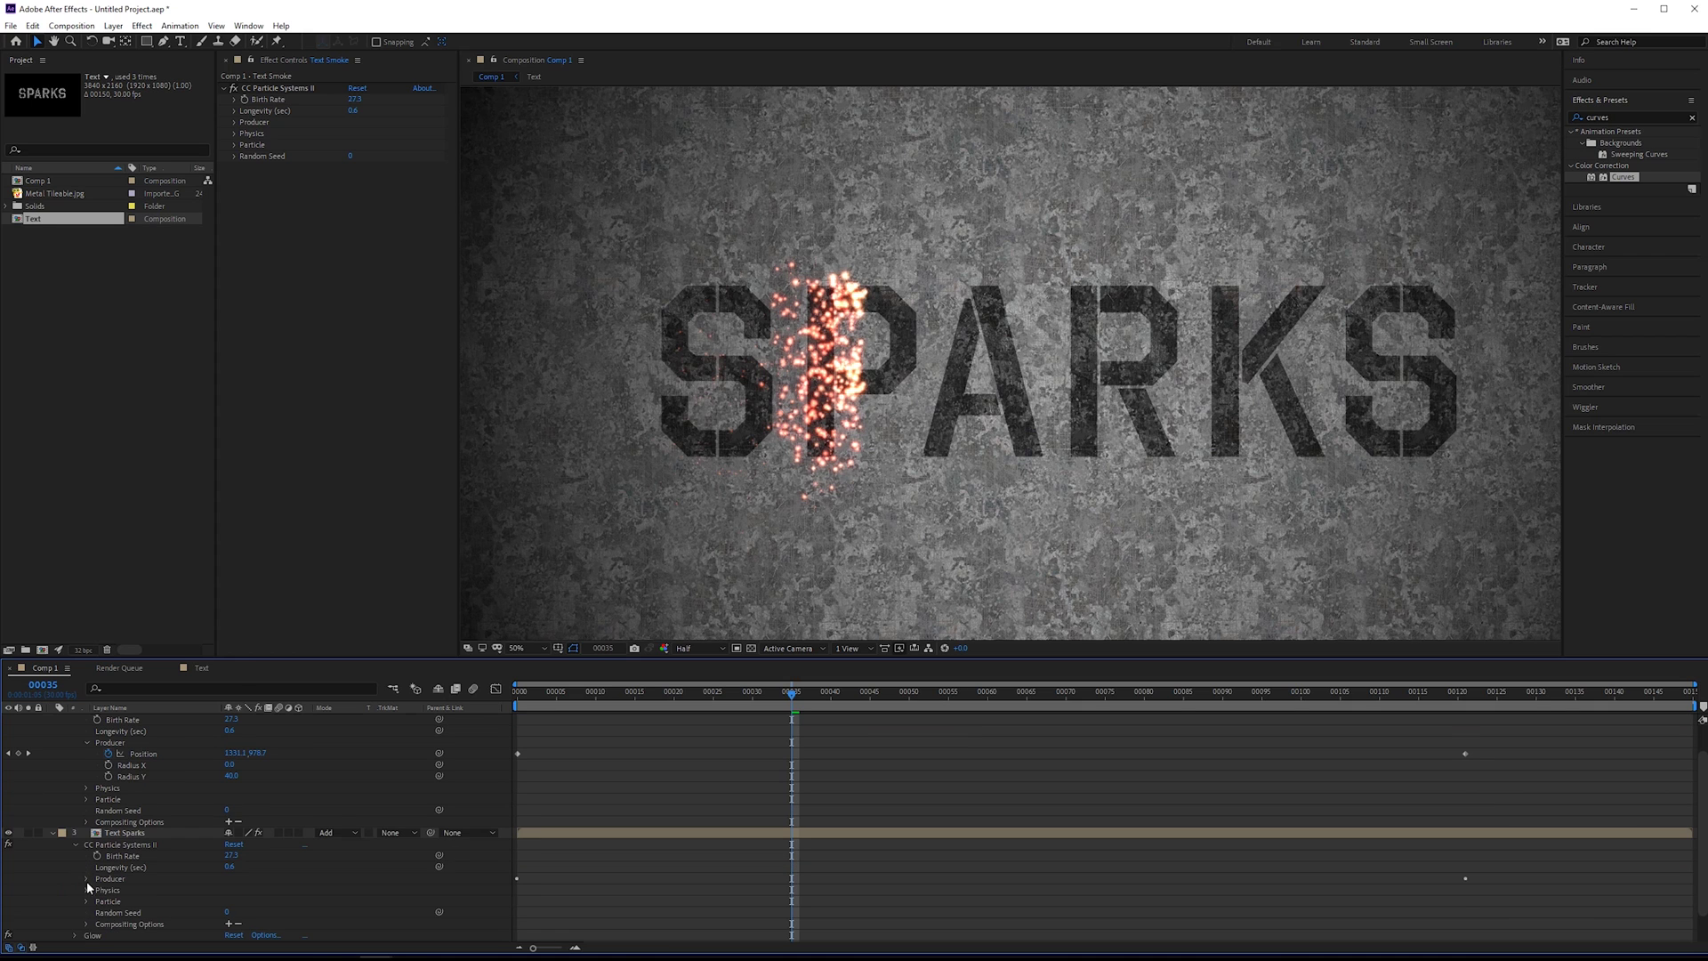
click(86, 879)
scroll(132, 839, up, 1)
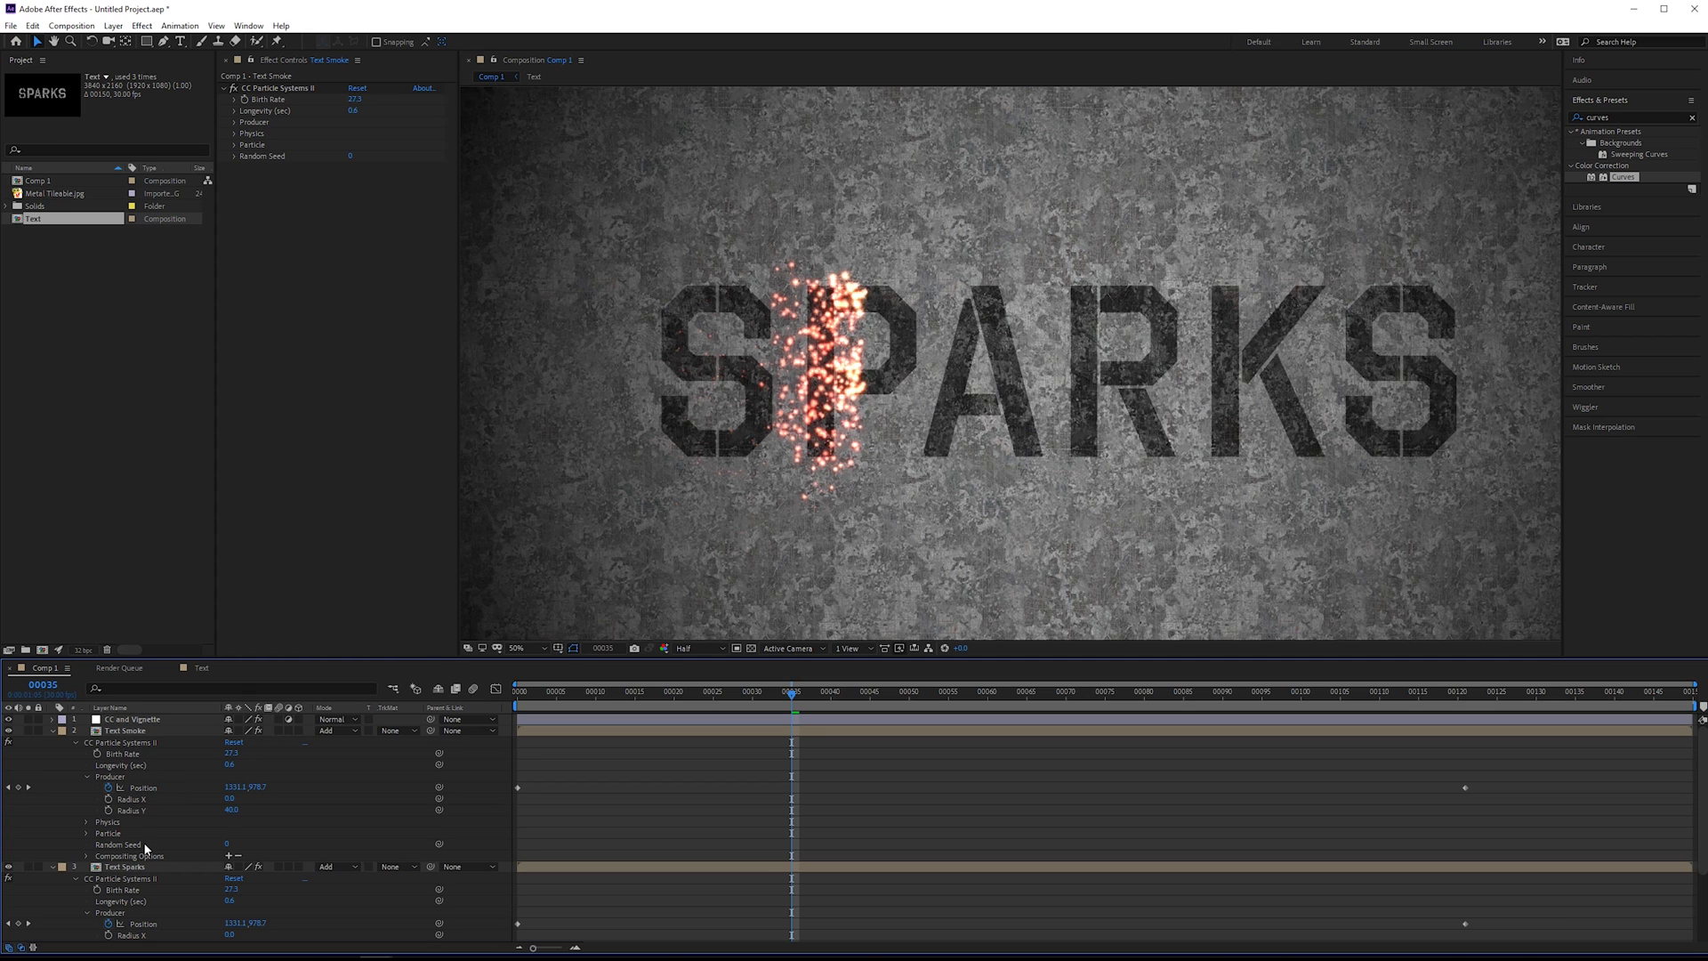
scroll(139, 888, down, 1)
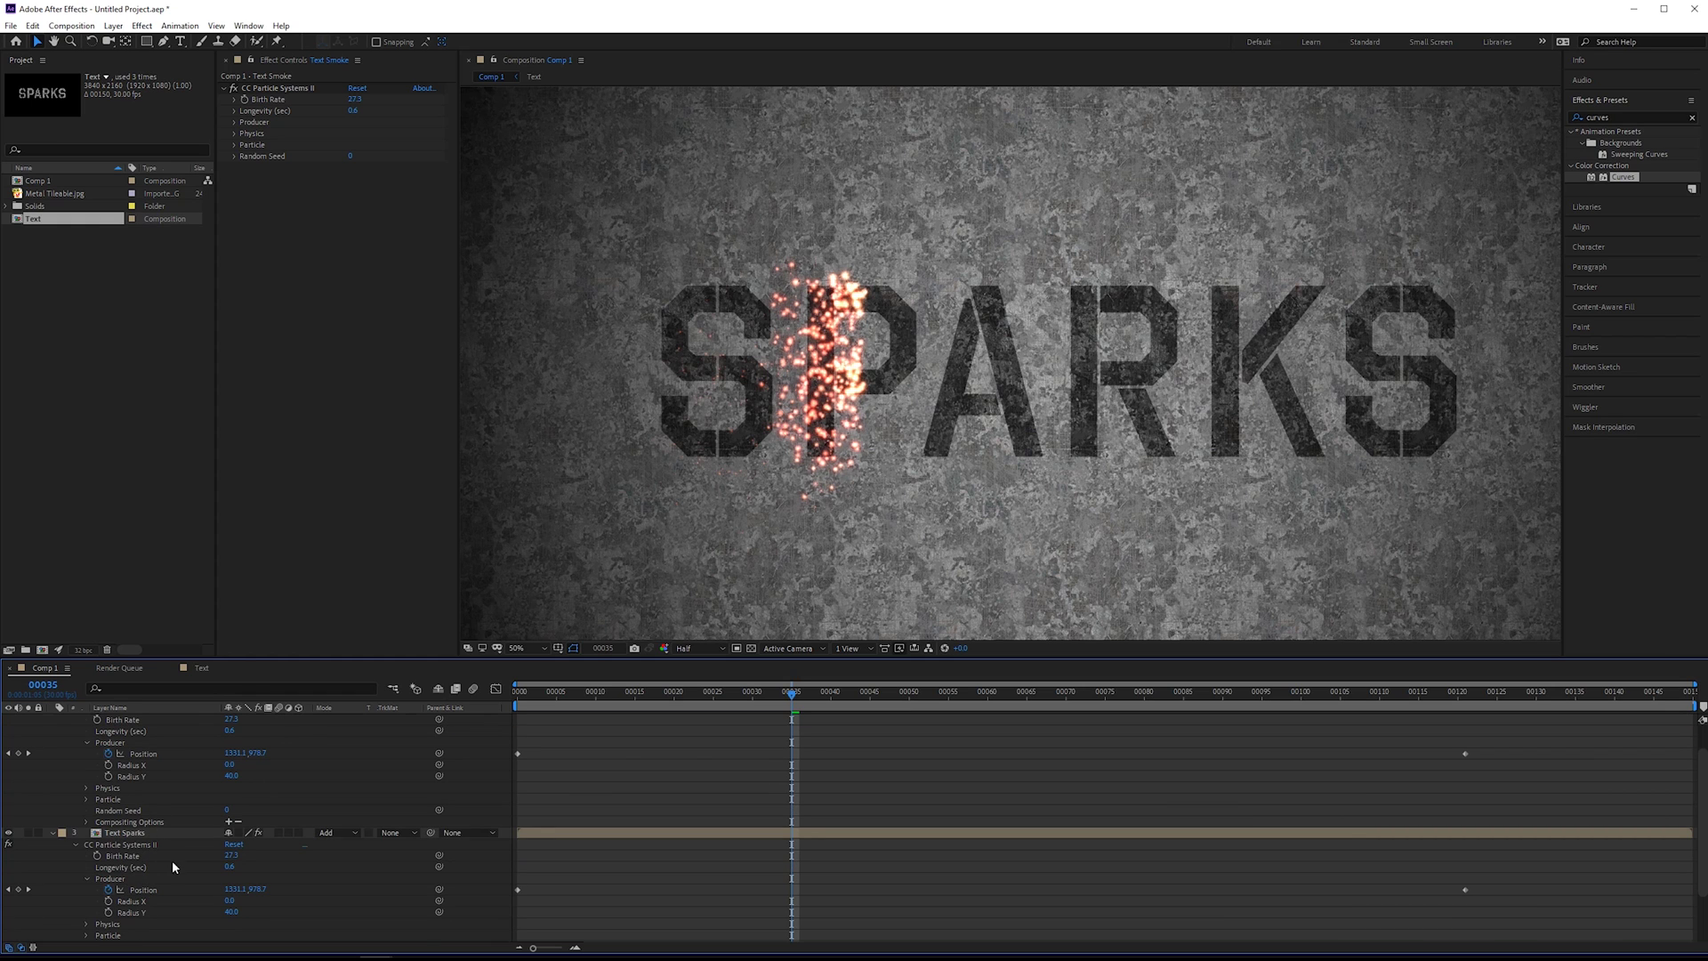
scroll(128, 810, up, 1)
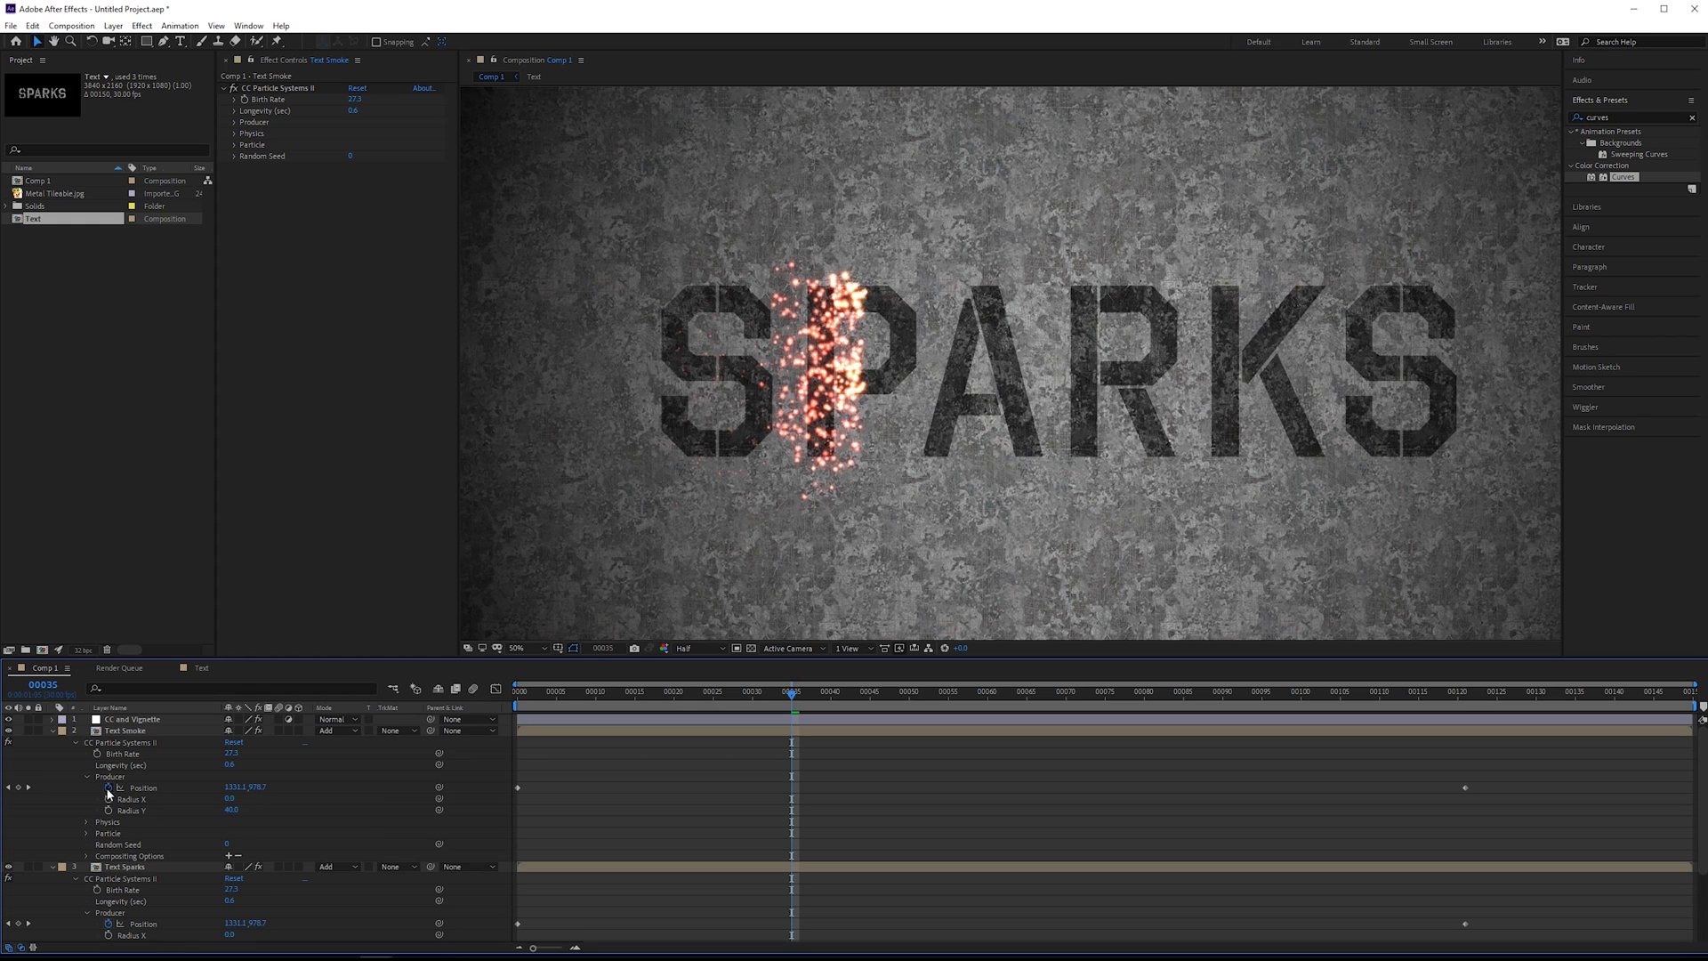
Link Text Smoke's Producer Position to Text Sparks' Producer Position with a pick-whipped expression.
alt+click(108, 787)
drag(263, 800, 156, 858)
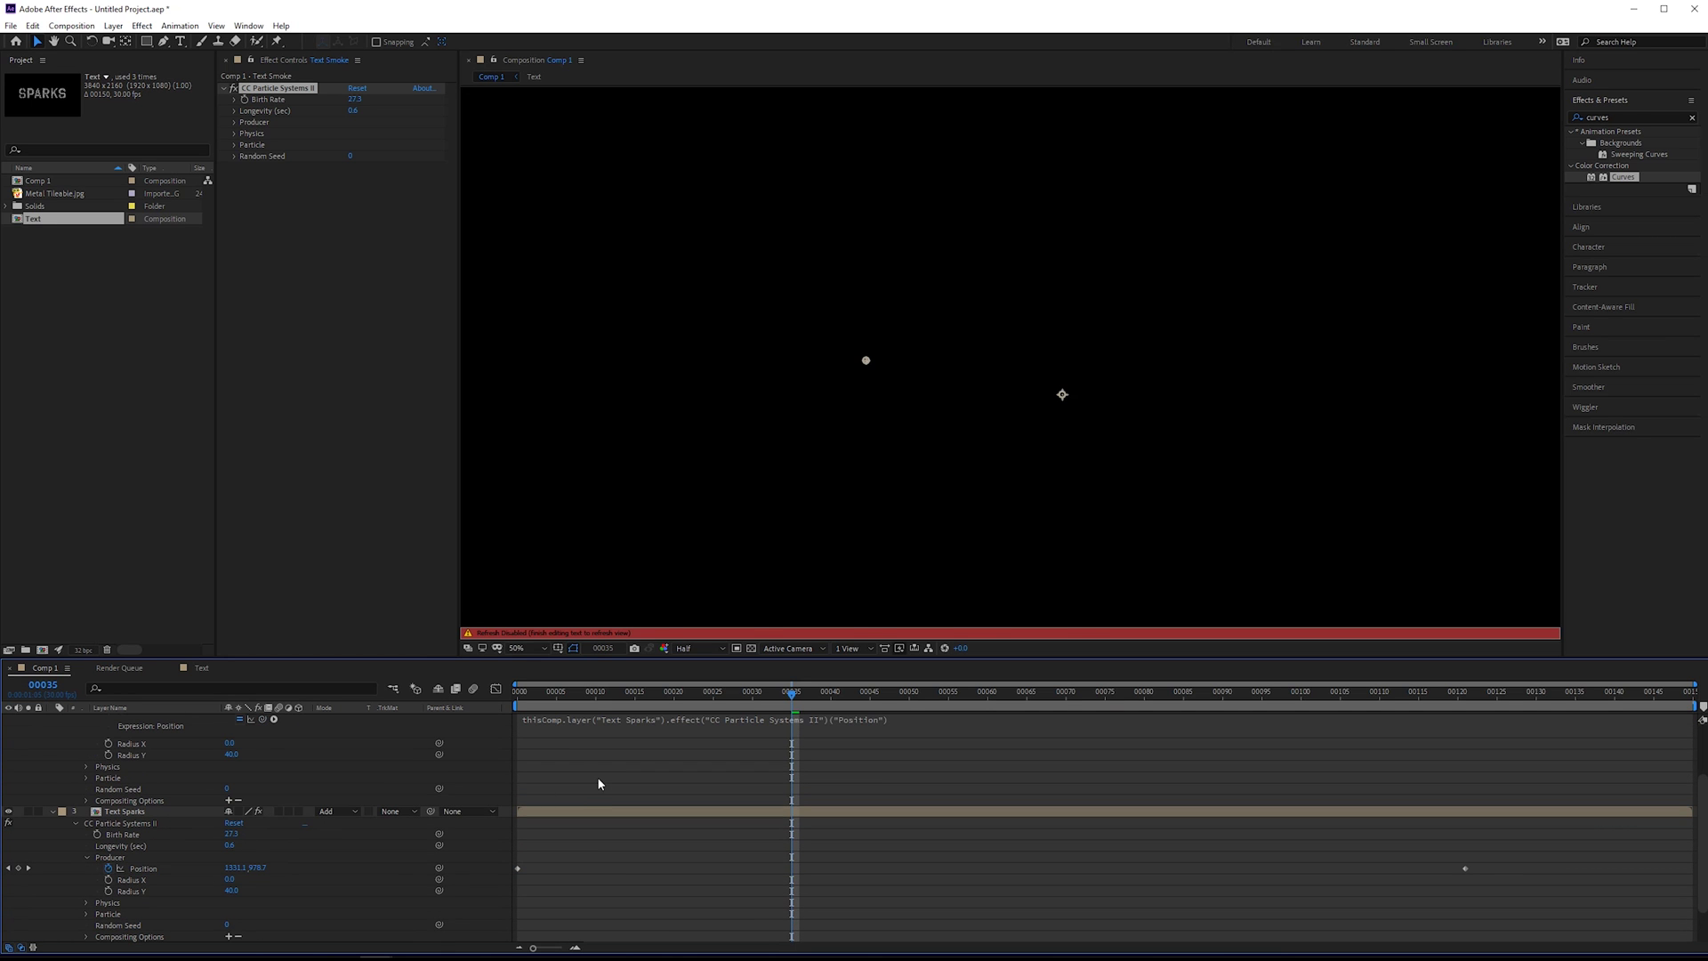
click(597, 782)
scroll(483, 799, up, 2)
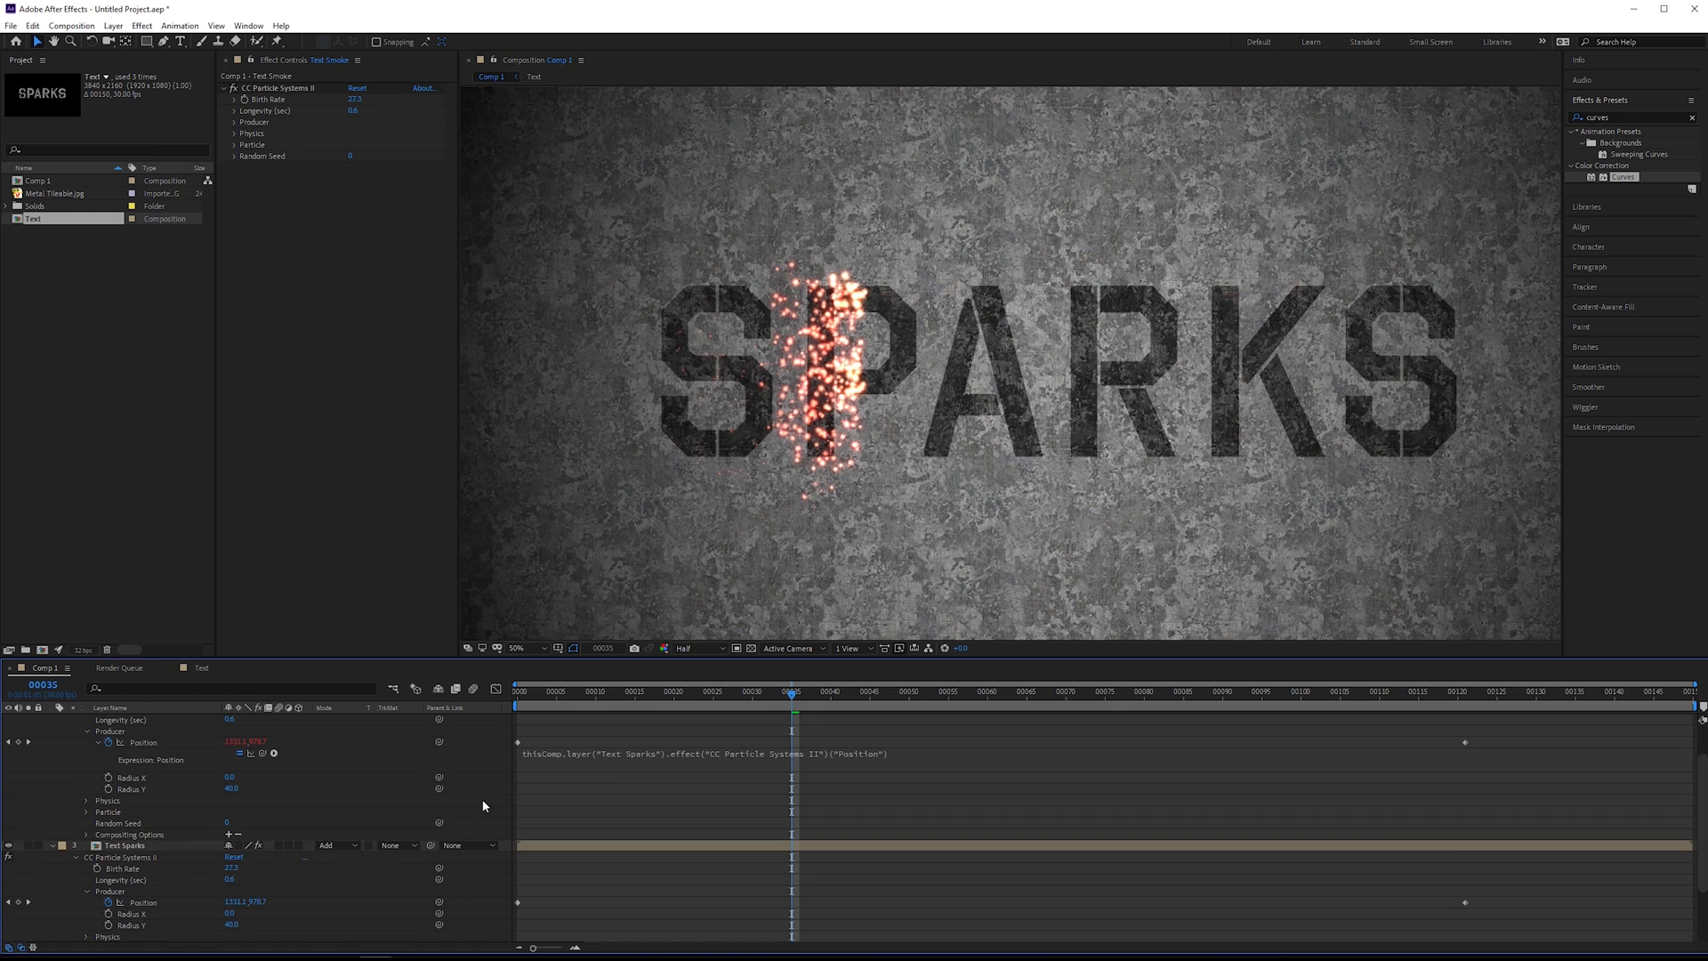
Select the Text Sparks layer and collapse its expanded properties in the timeline.
scroll(149, 825, down, 2)
click(129, 813)
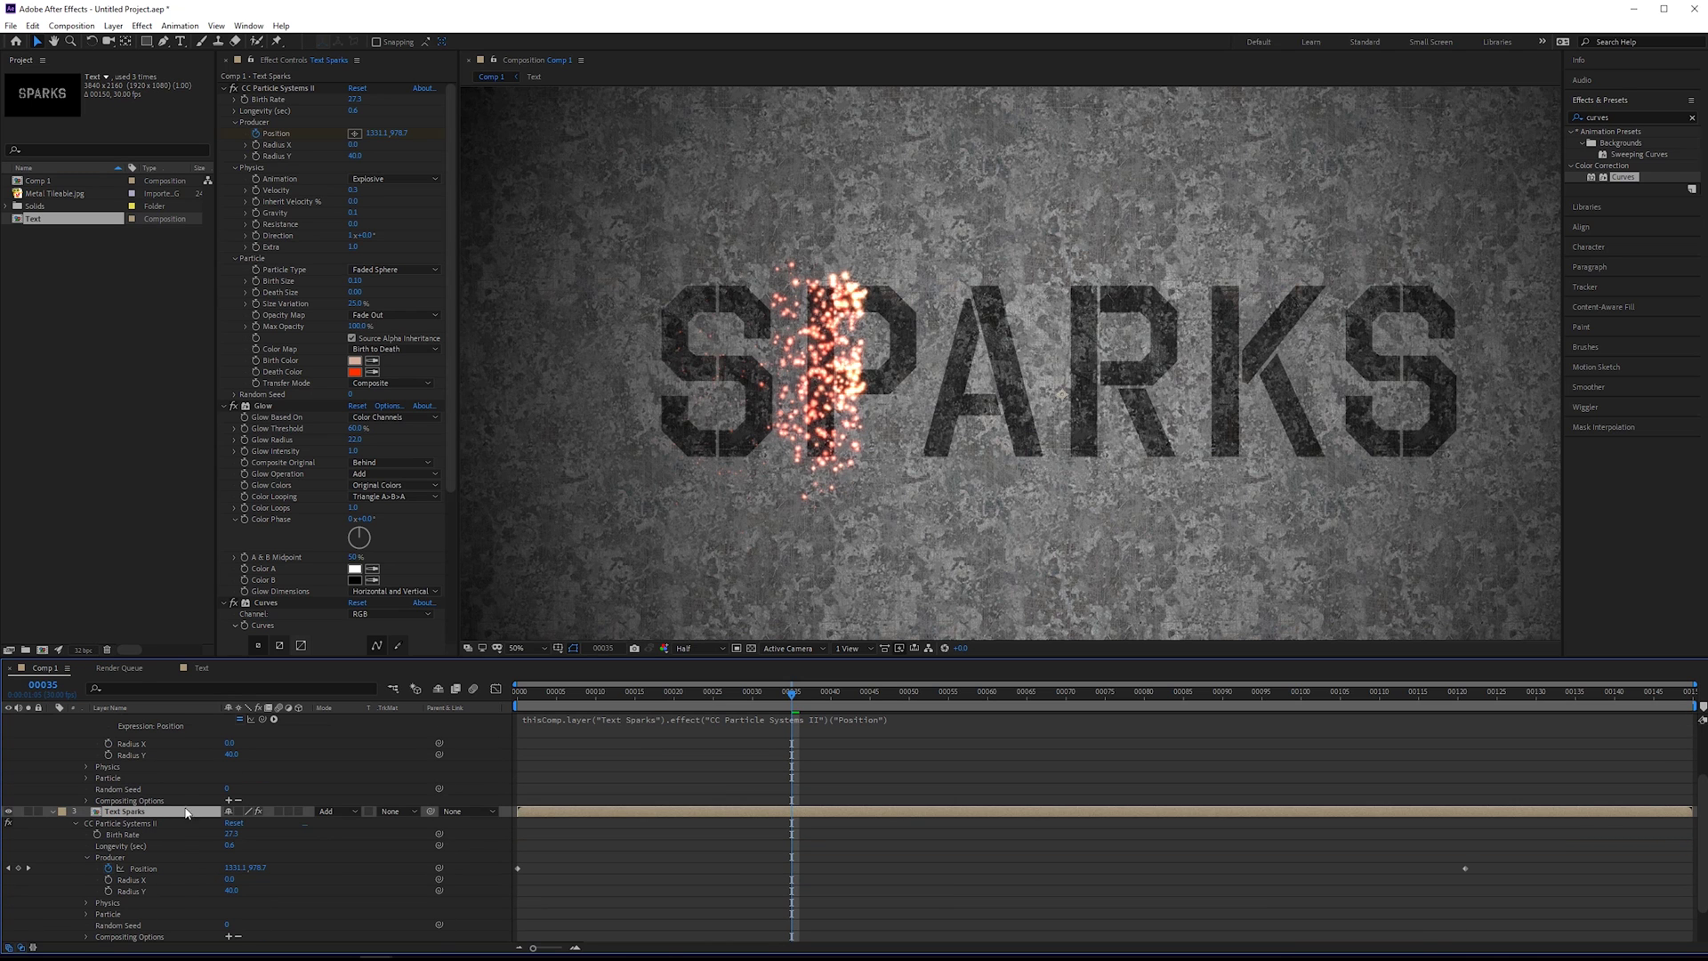
scroll(147, 773, up, 3)
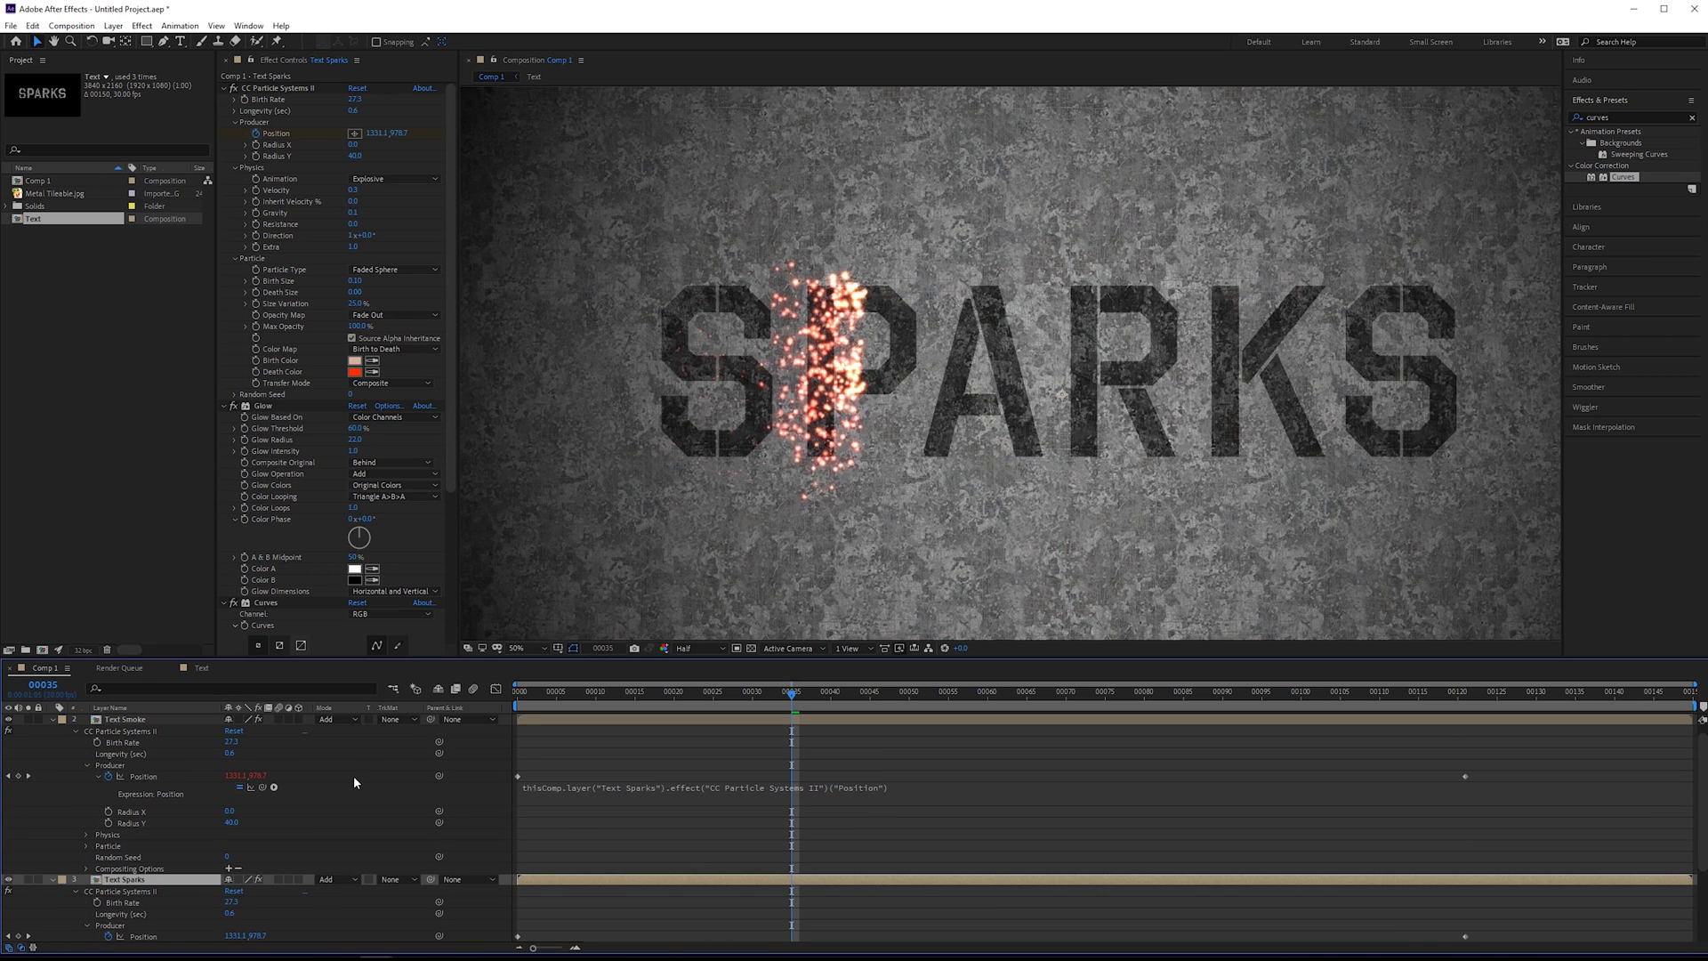
scroll(230, 781, up, 1)
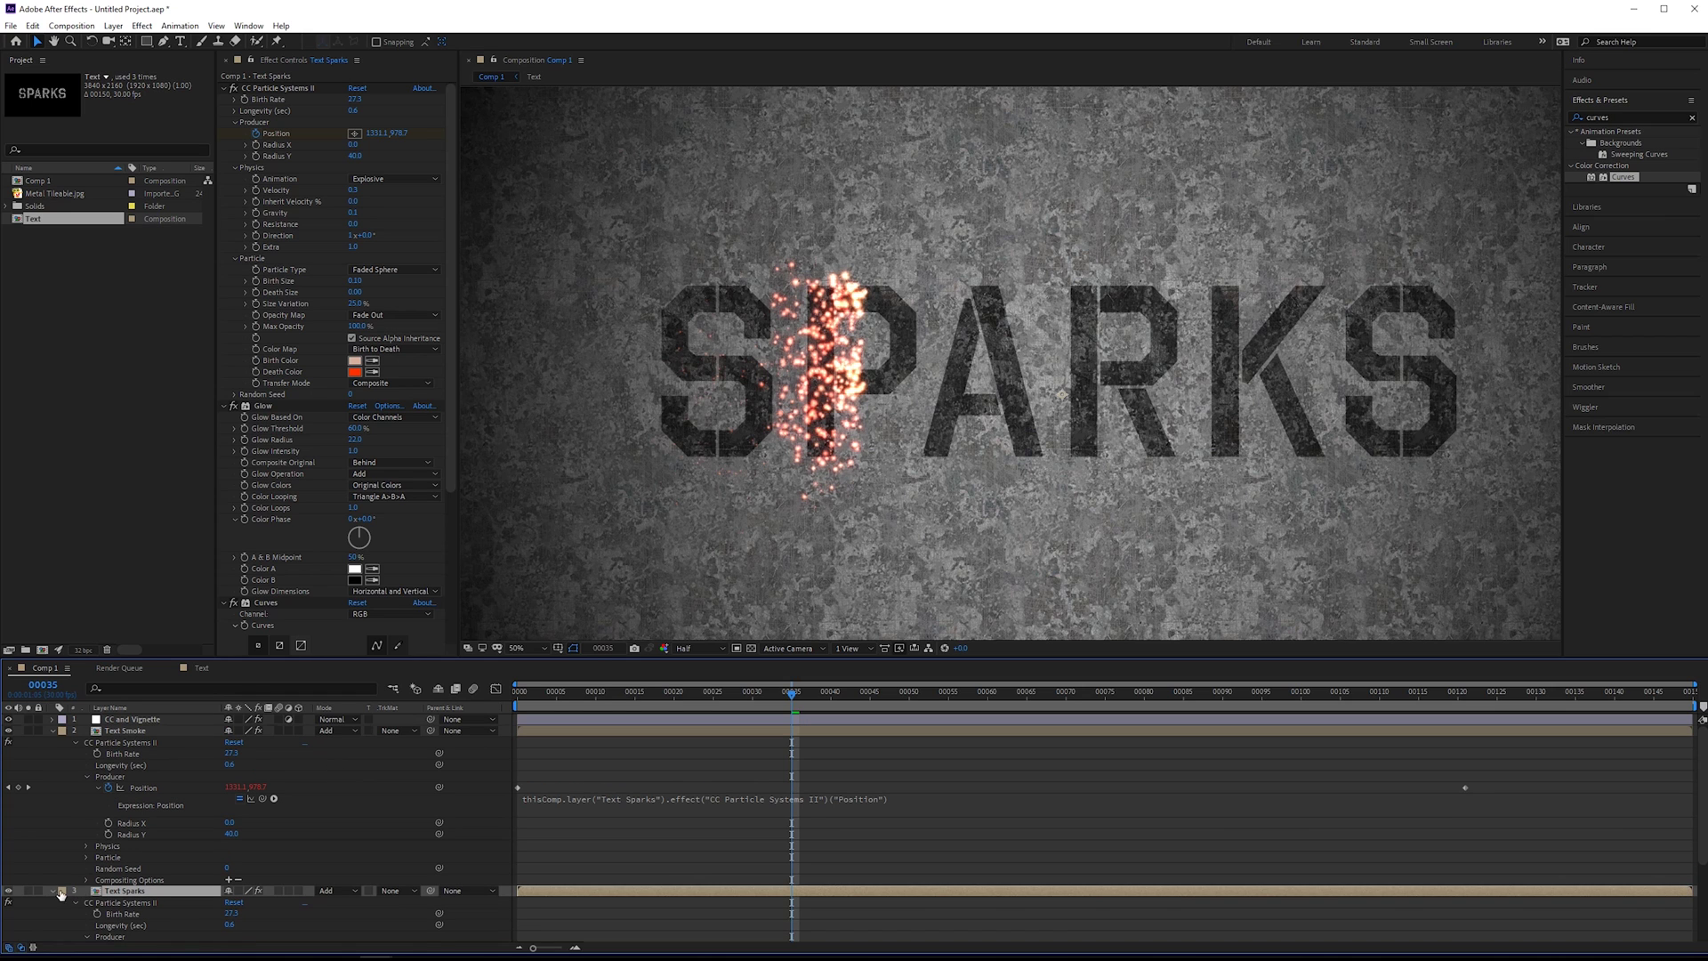
click(51, 891)
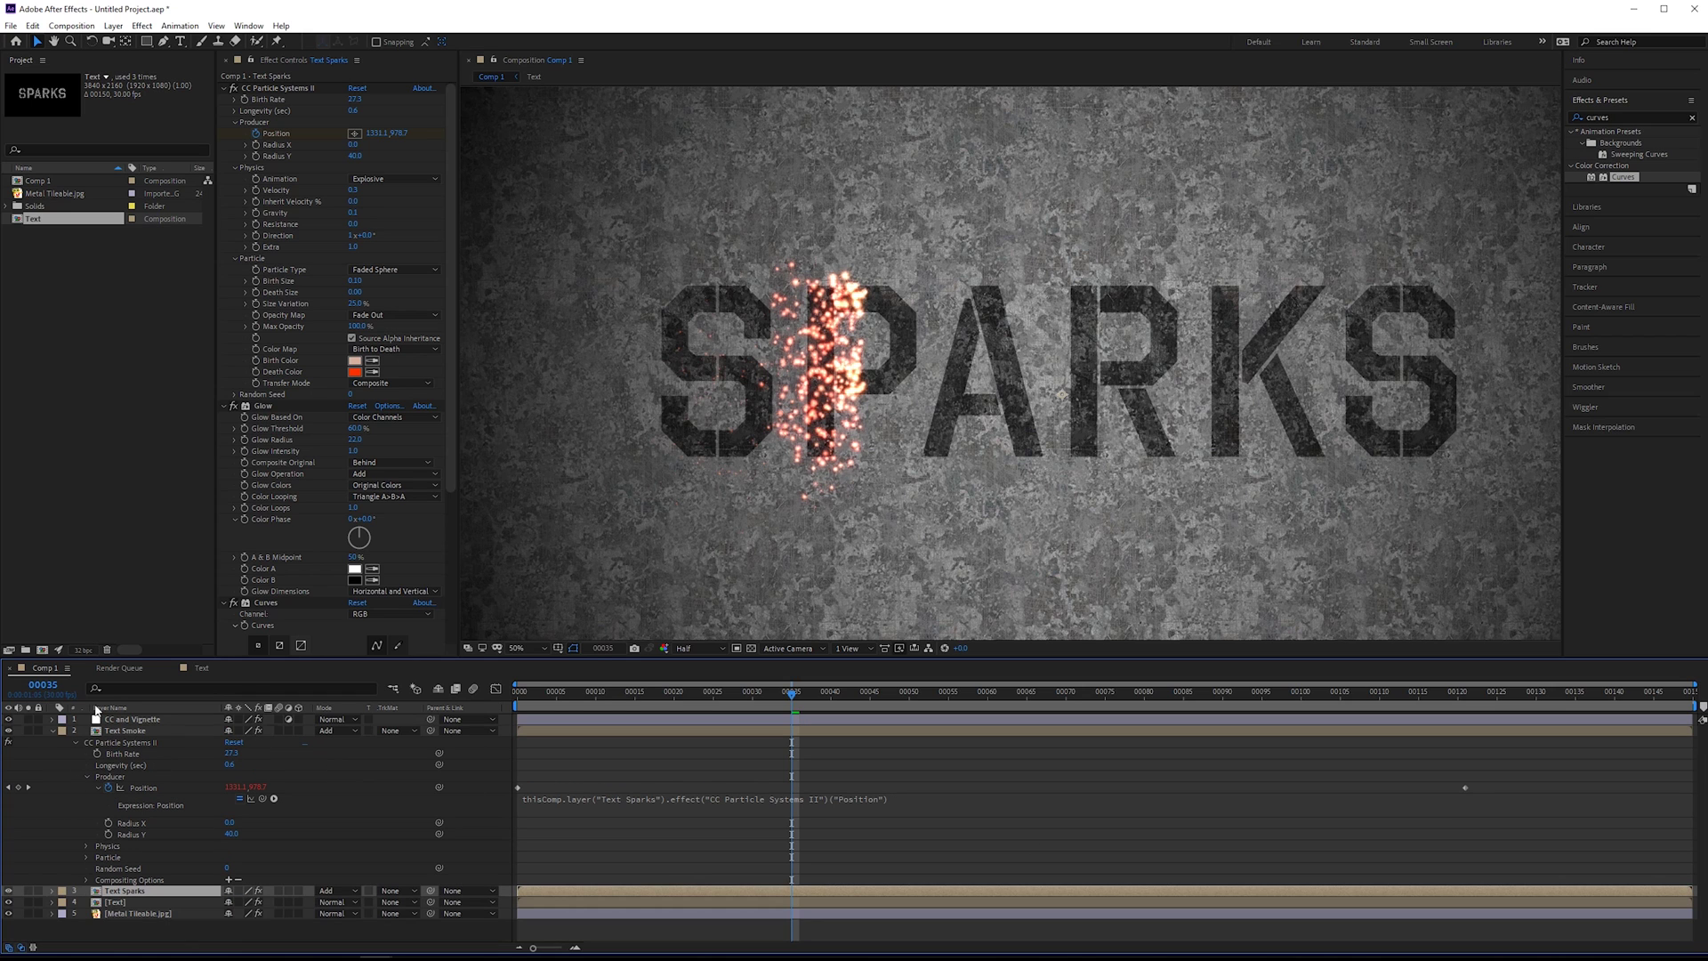
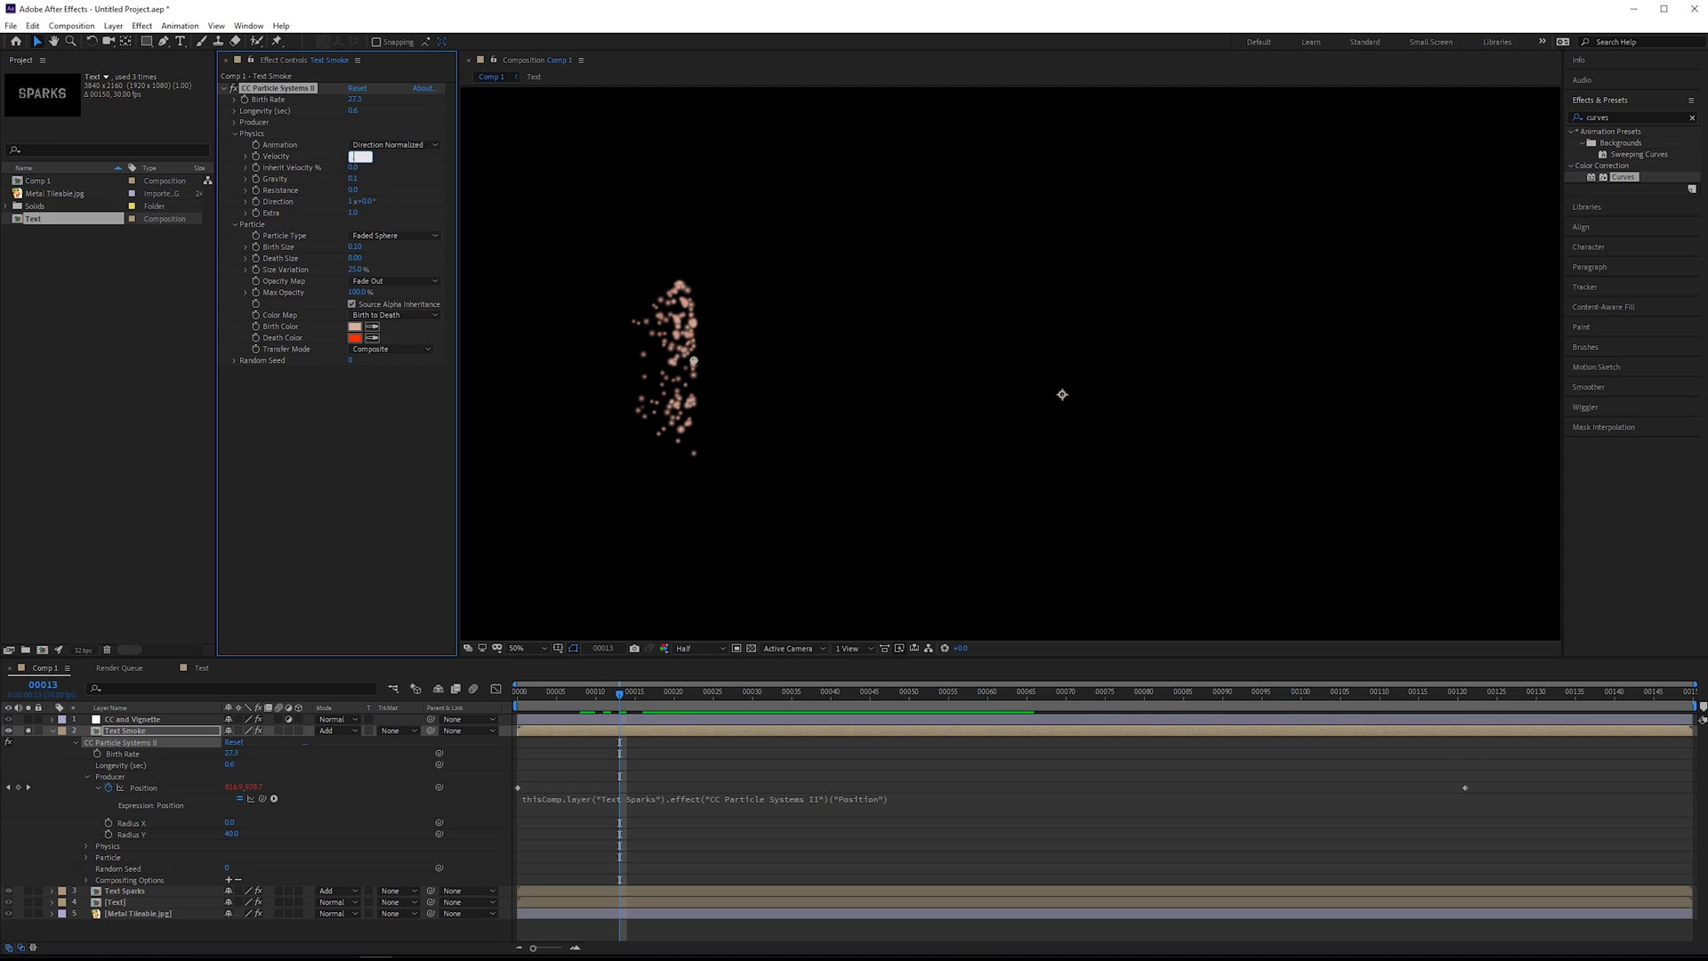
Set Text Smoke's particle Velocity to 0.1 and Gravity to -0.1, and preview the motion.
text(1)
key(Return)
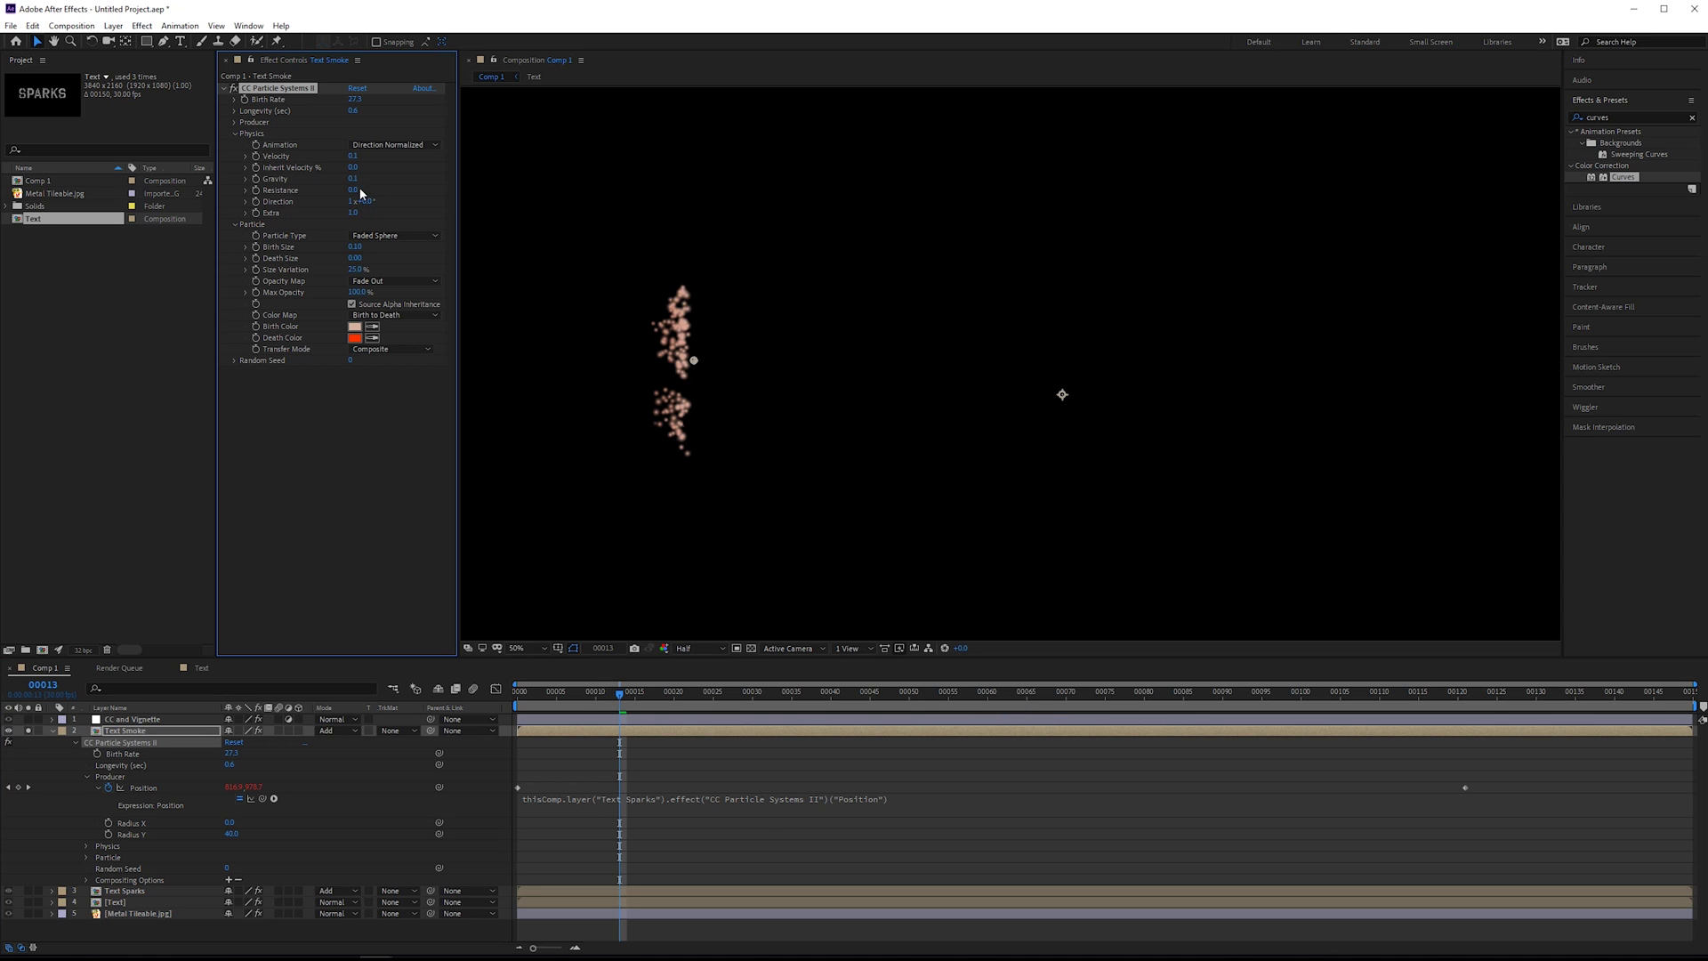
click(351, 190)
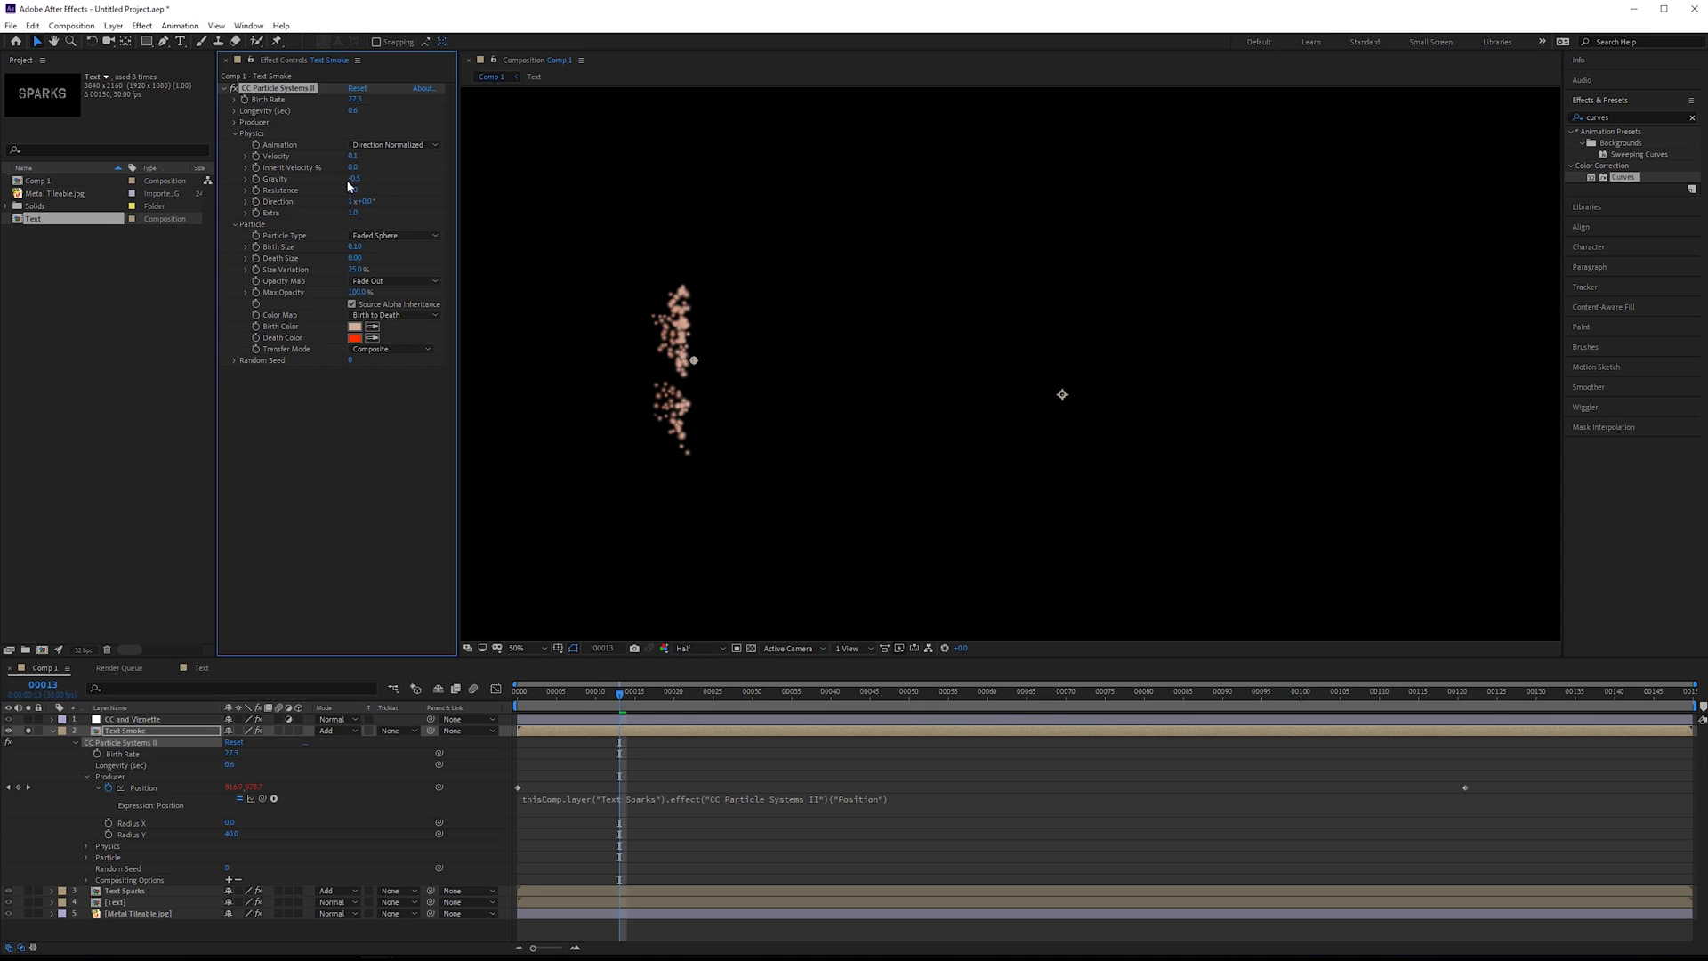
click(354, 178)
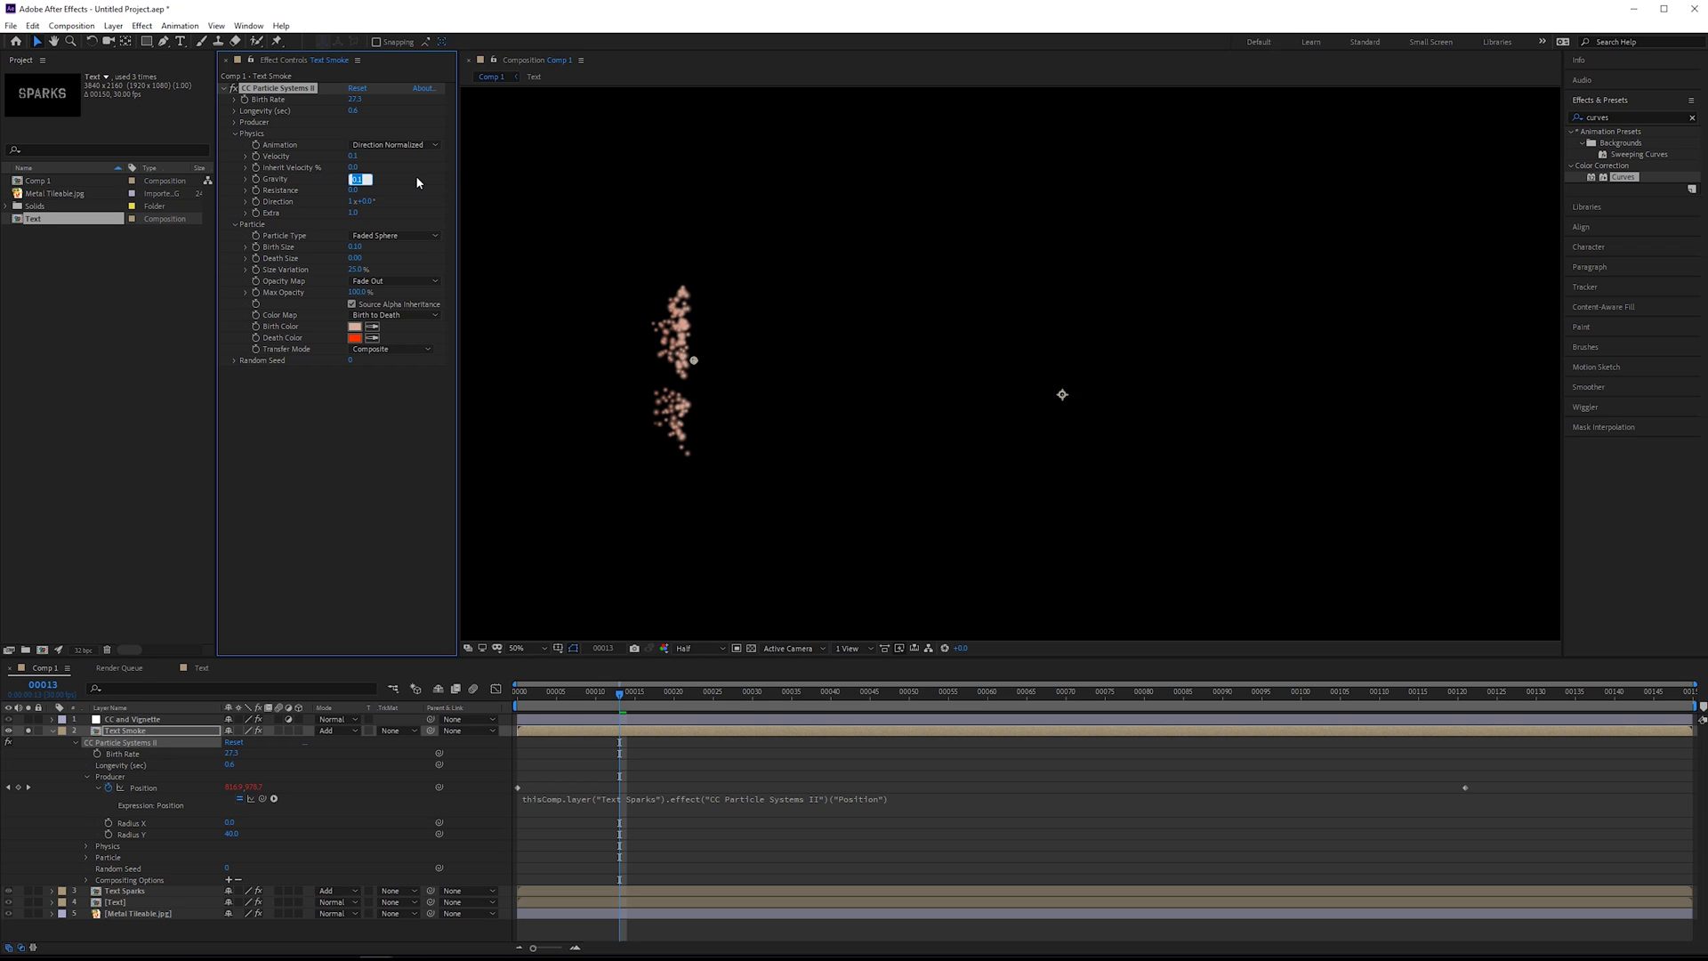
text(-0.1)
key(Return)
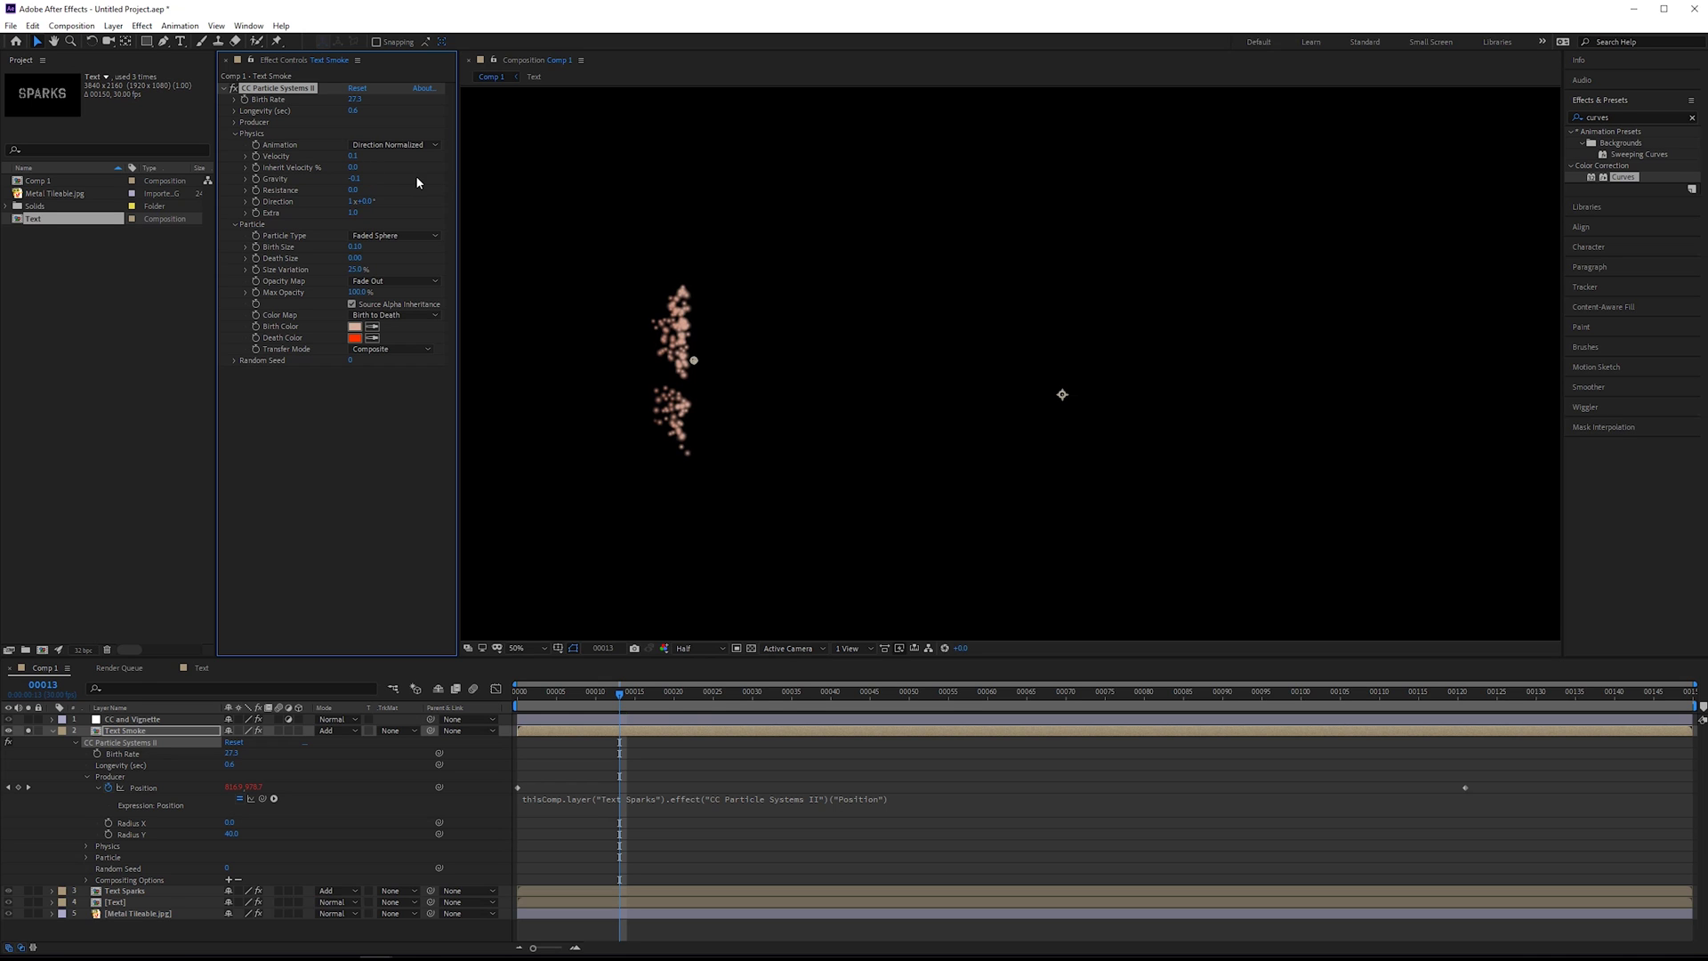
key(space)
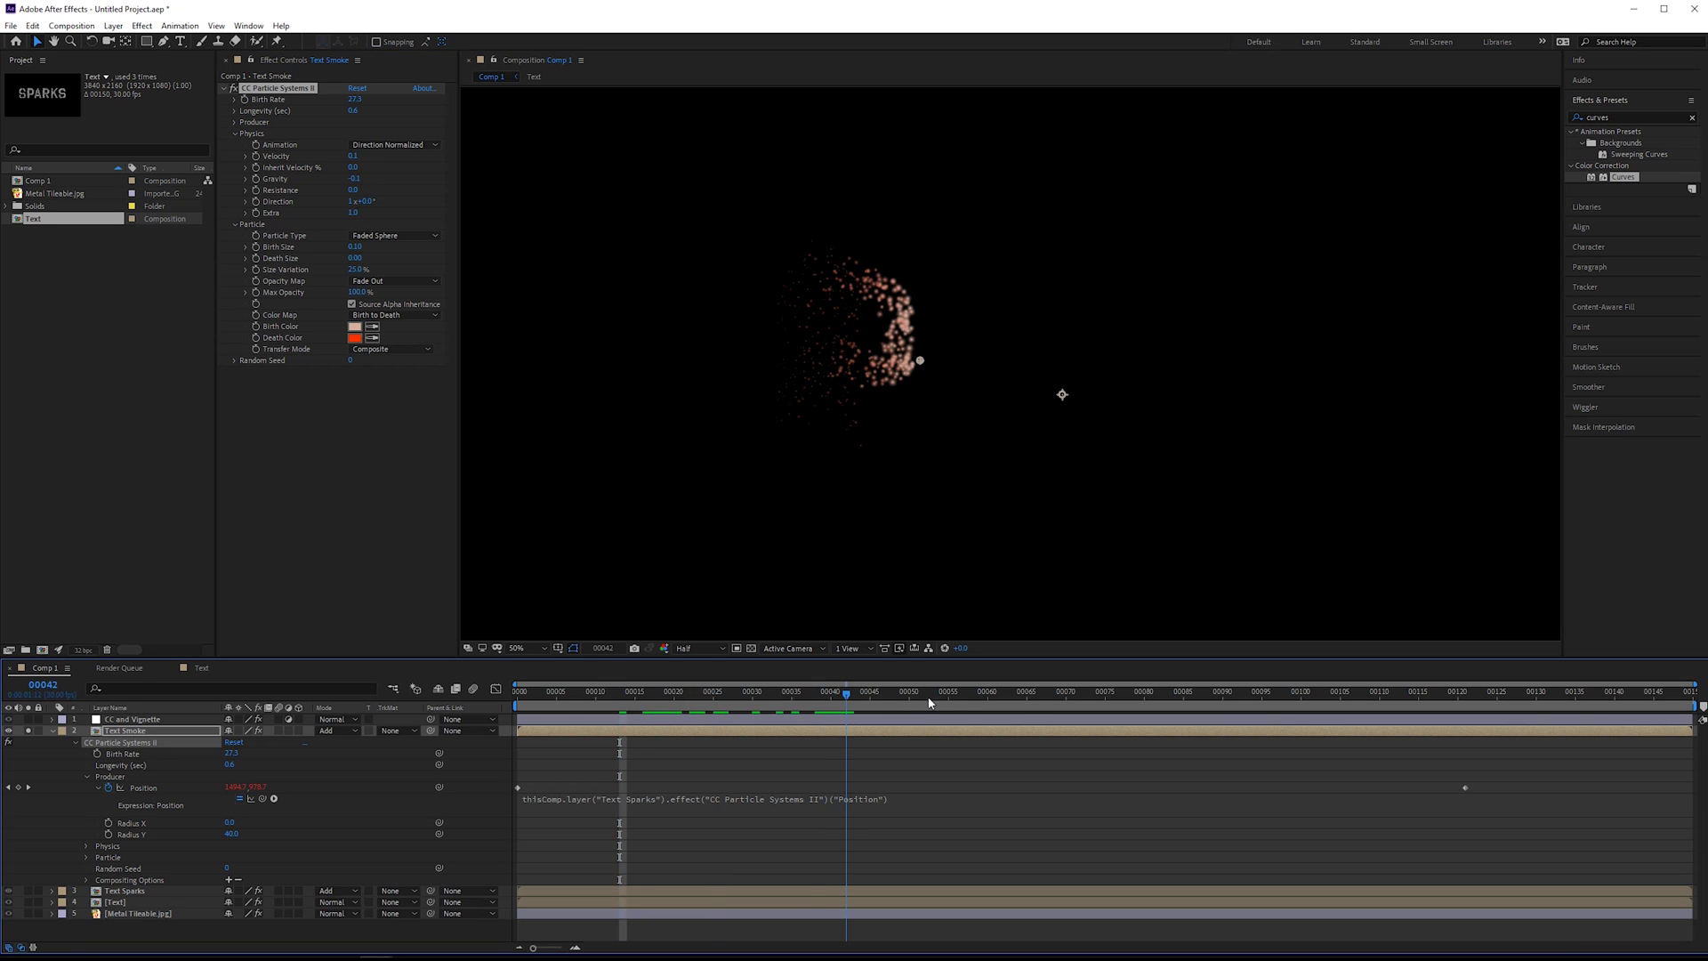
key(space)
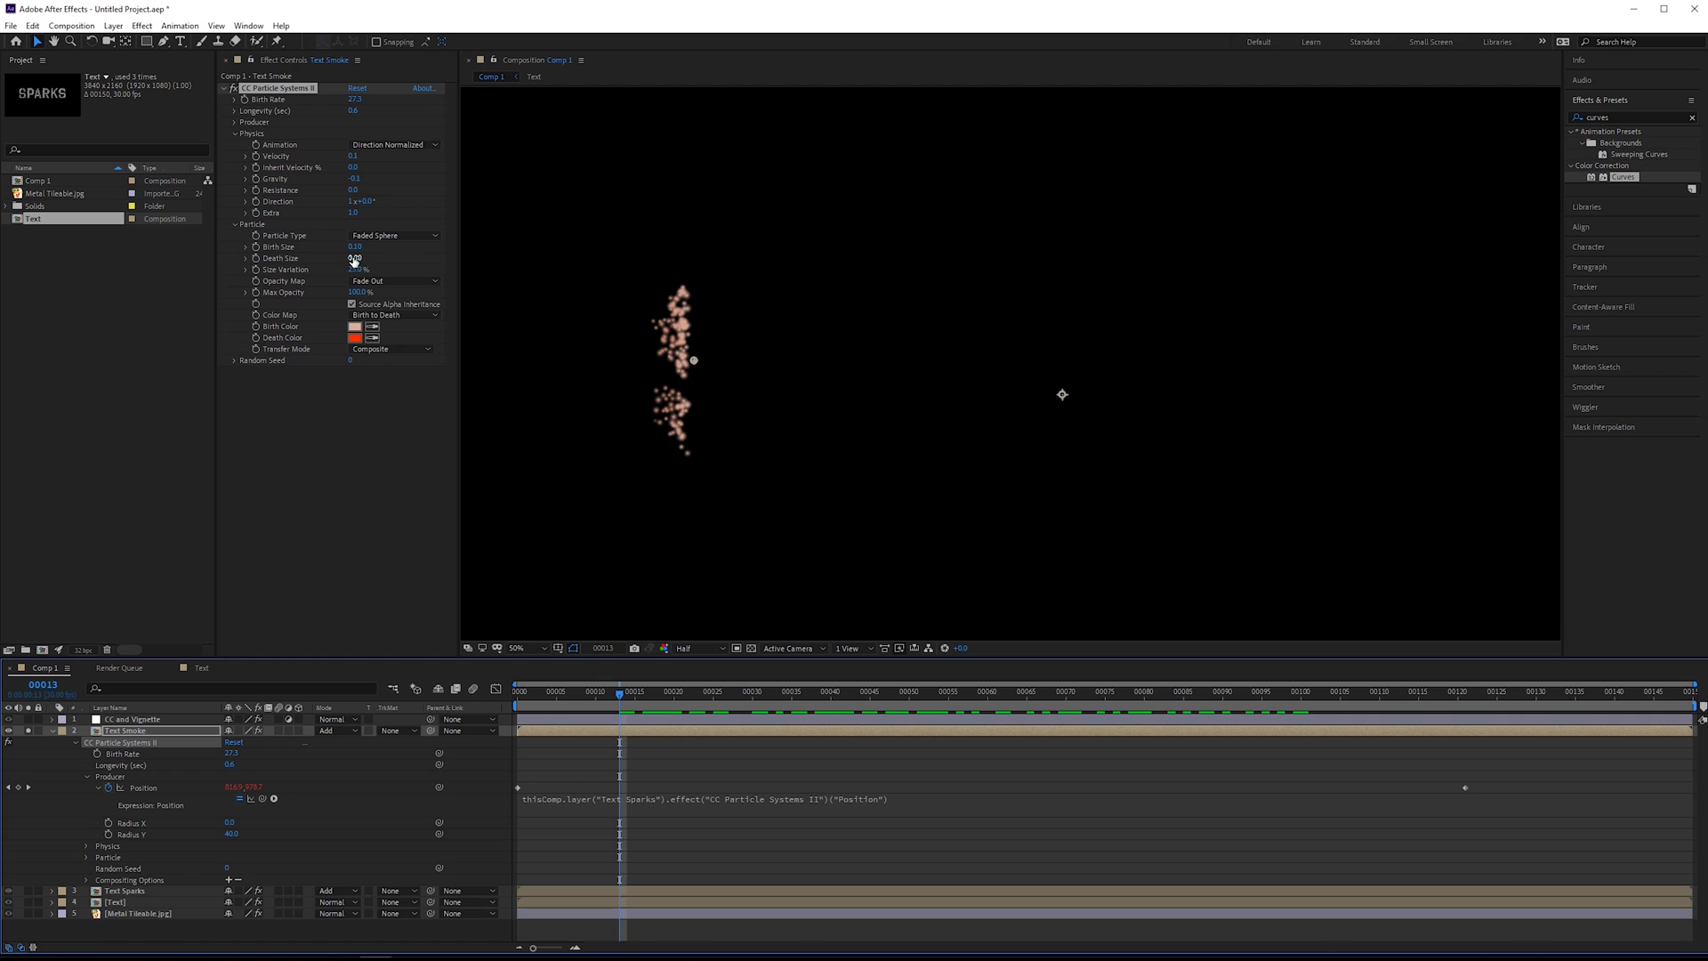
Raise Text Smoke's particle Death Size to about 0.65, set Longevity to 2 seconds, and check the growing trail across several frames.
drag(354, 257, 391, 254)
drag(630, 696, 1074, 741)
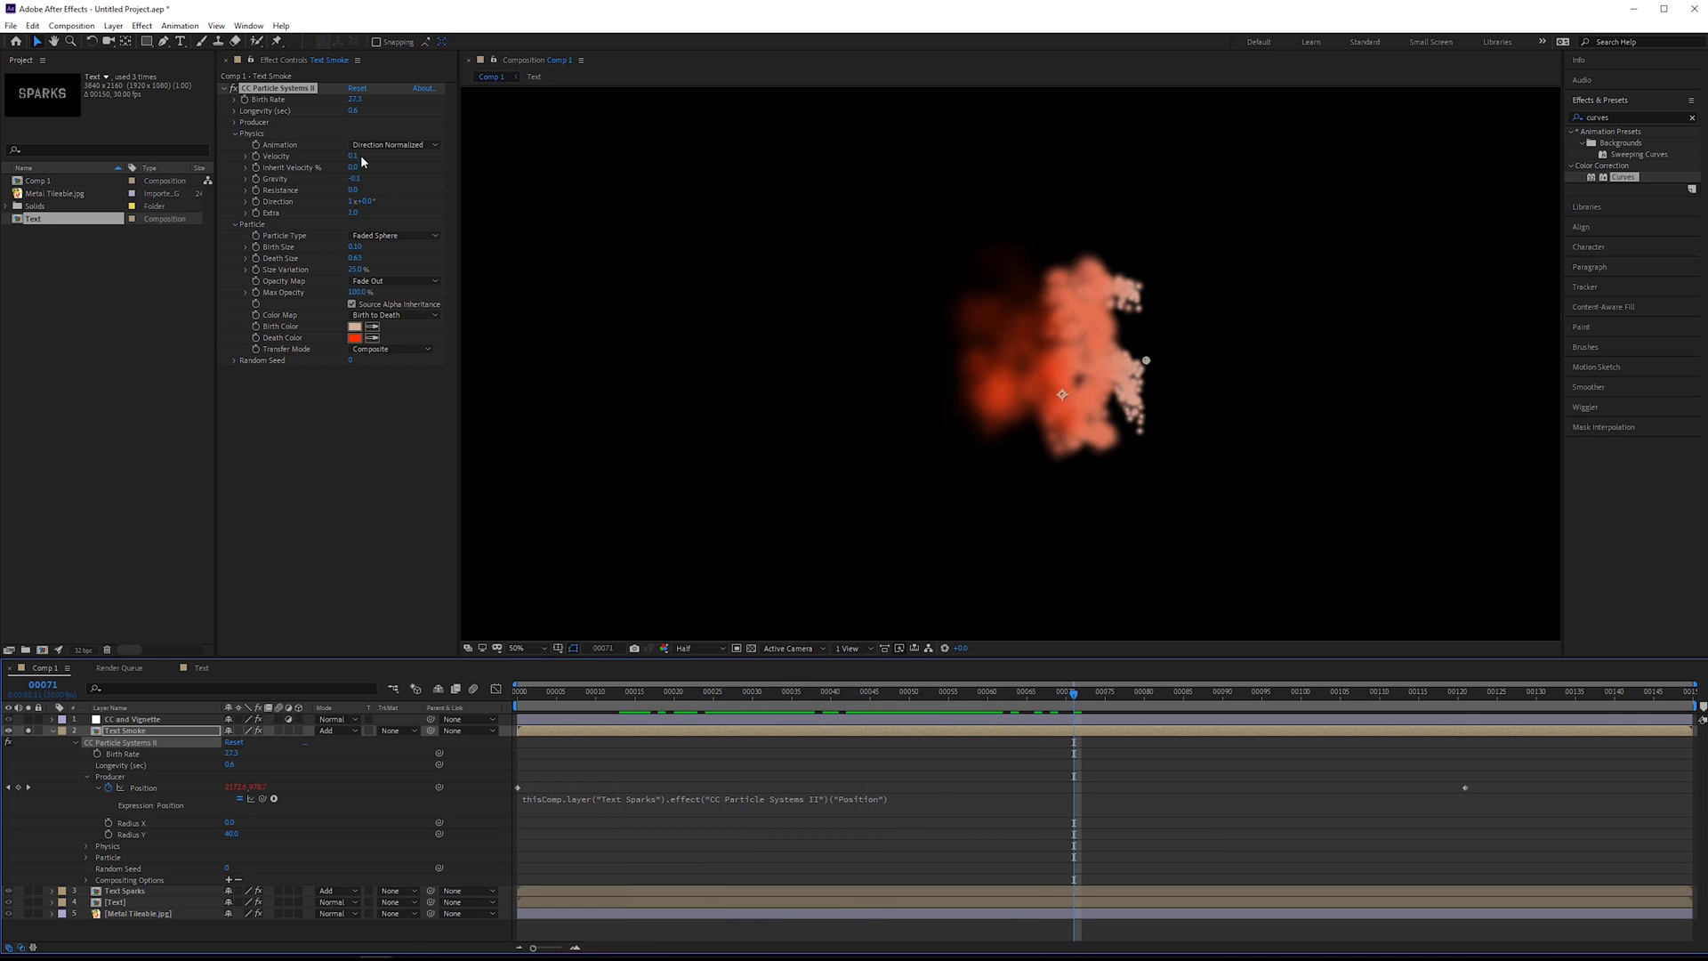
click(354, 111)
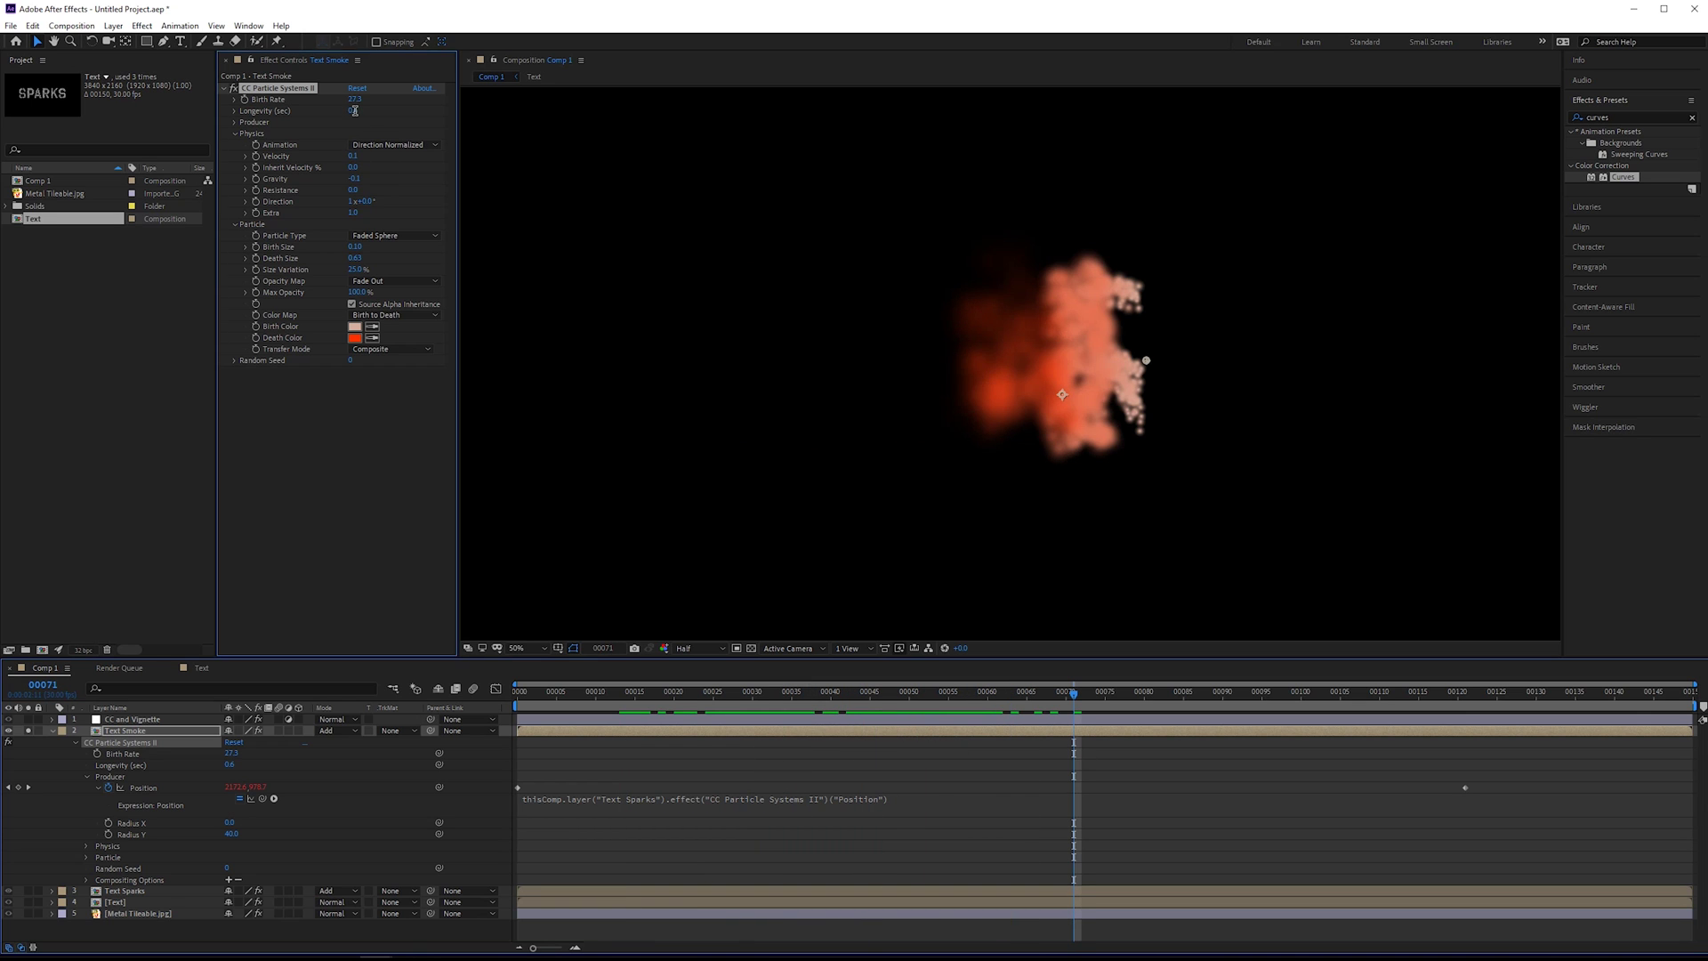
text(2)
key(Return)
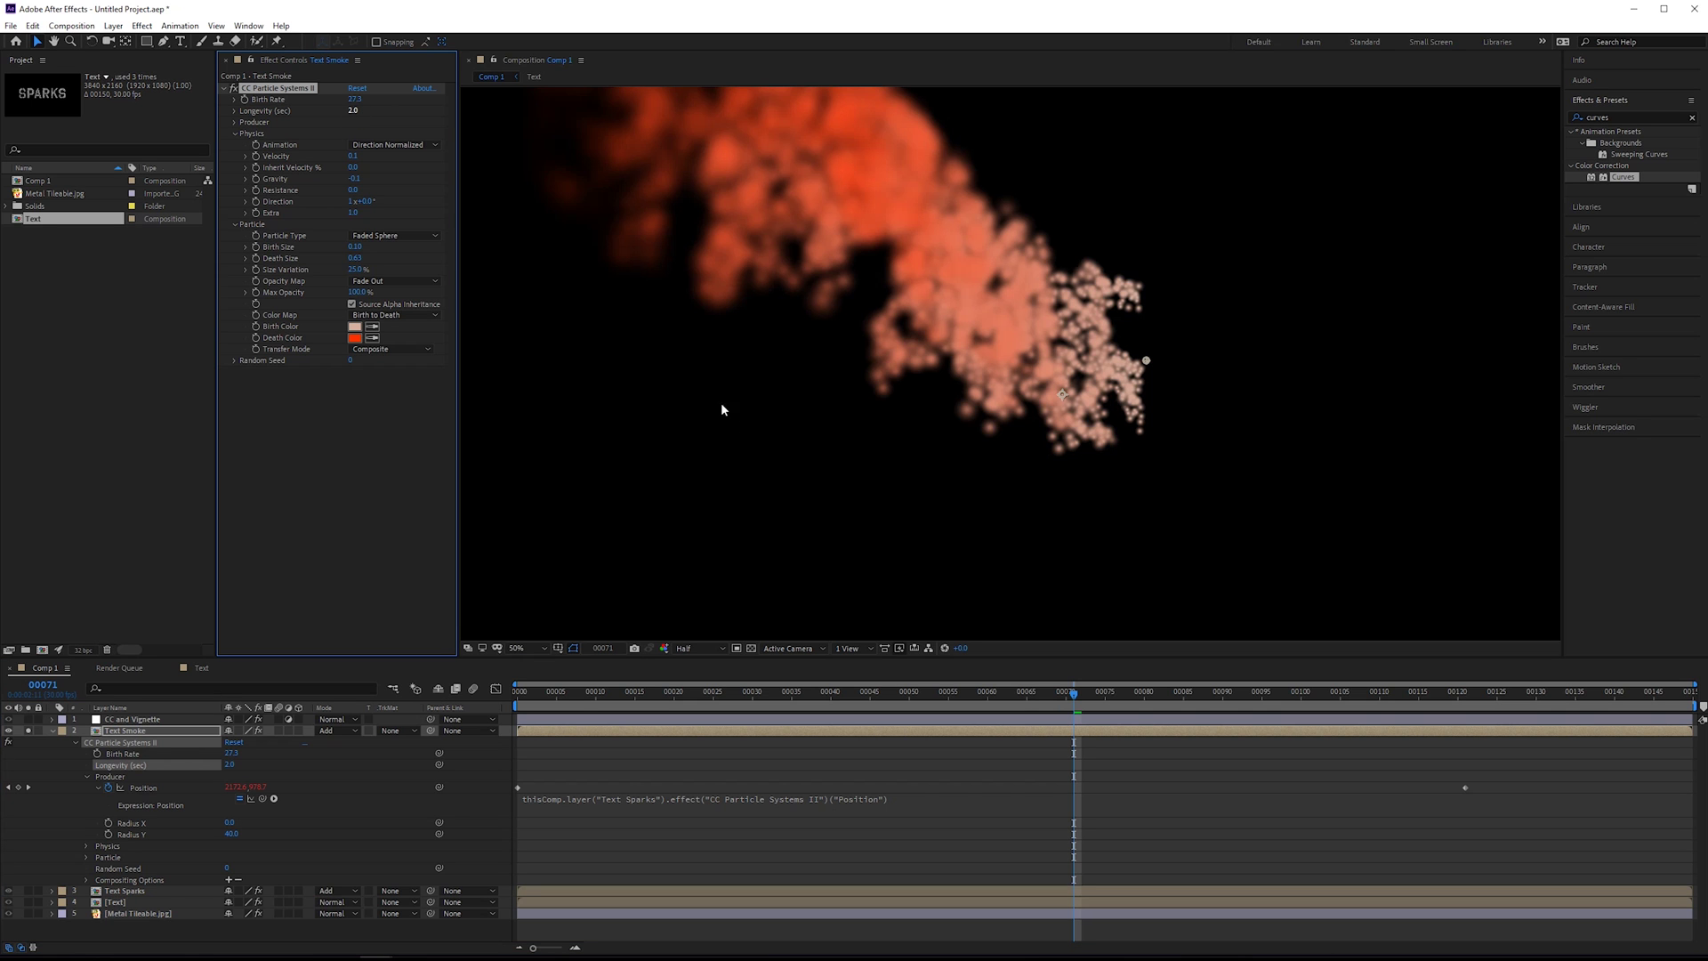
drag(1016, 699, 1128, 703)
drag(1200, 747, 846, 699)
drag(1059, 708, 1128, 707)
Lower Text Smoke's particle Birth Rate to 16.2 and check the thinner trail at several frames.
drag(349, 100, 277, 99)
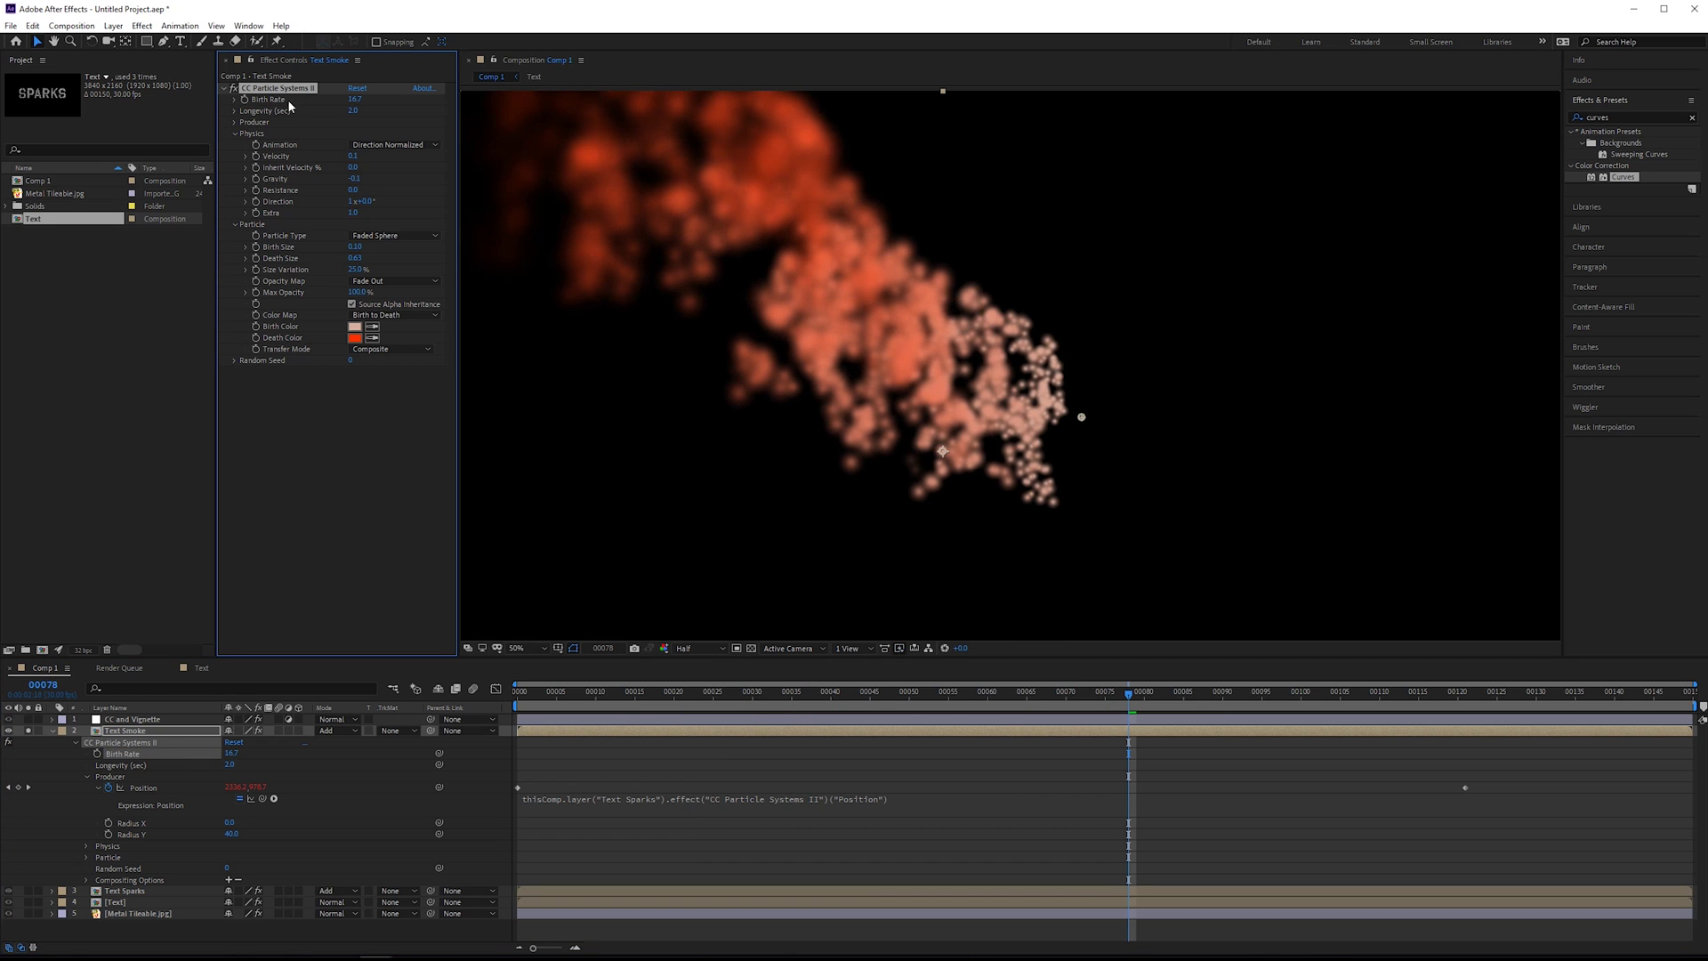
drag(1113, 701, 1051, 703)
drag(1268, 734, 831, 702)
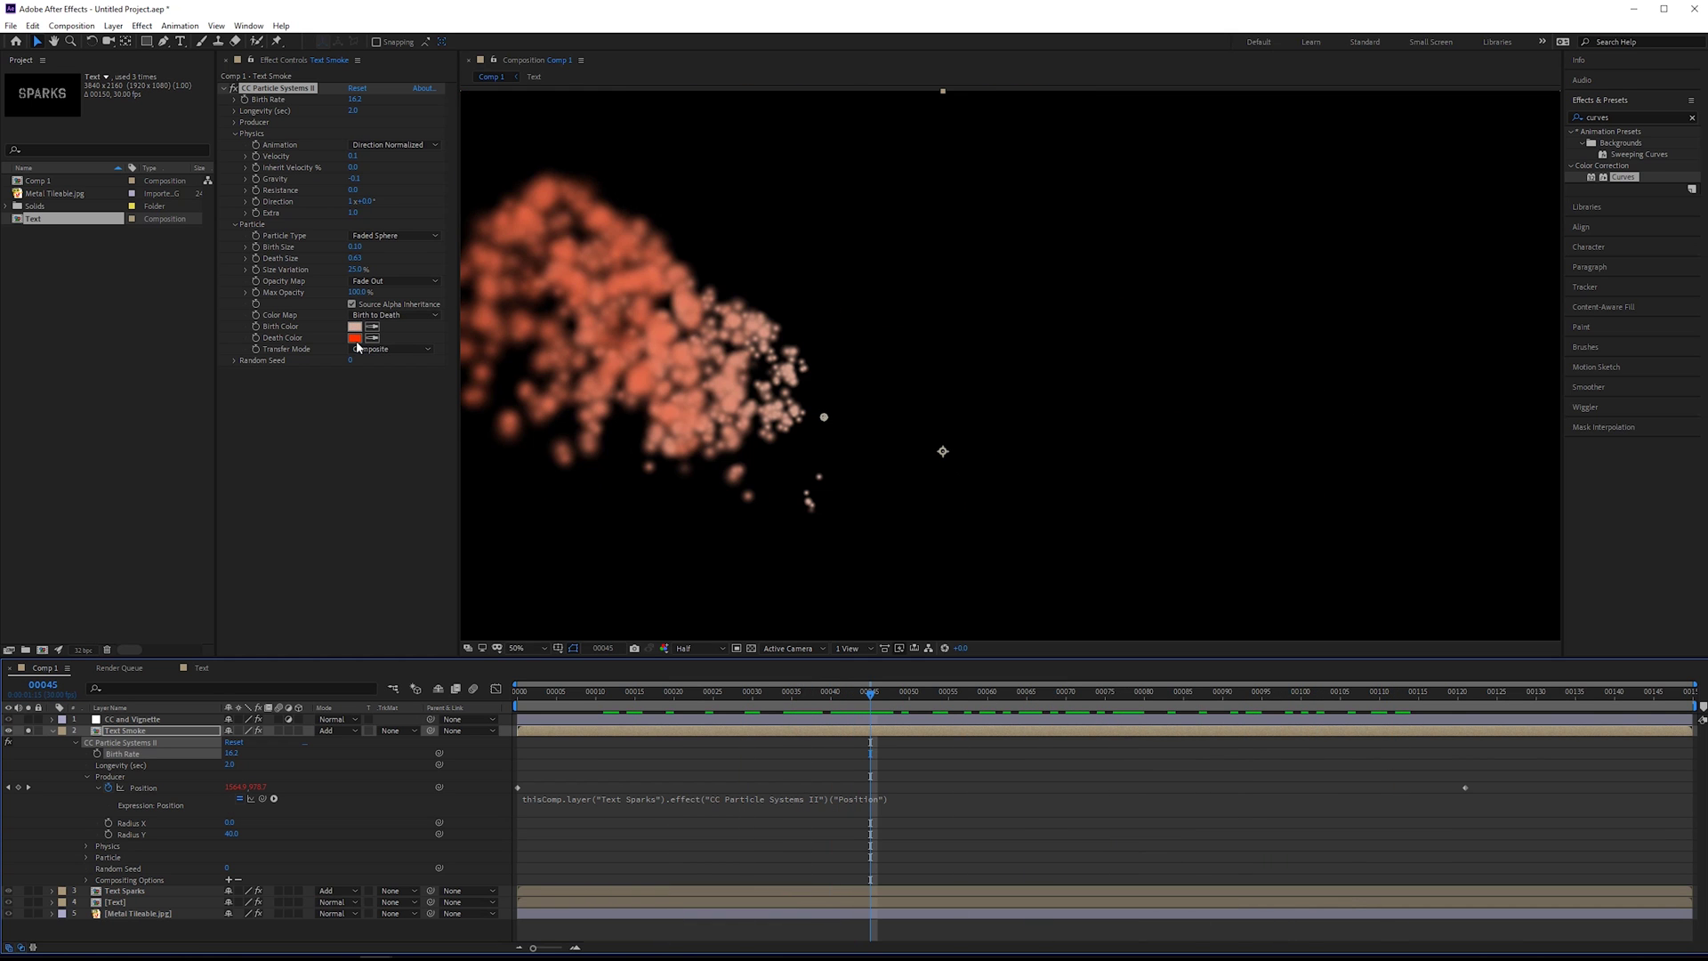
Change Text Smoke's particle Death Color to dark grey 353535.
click(355, 339)
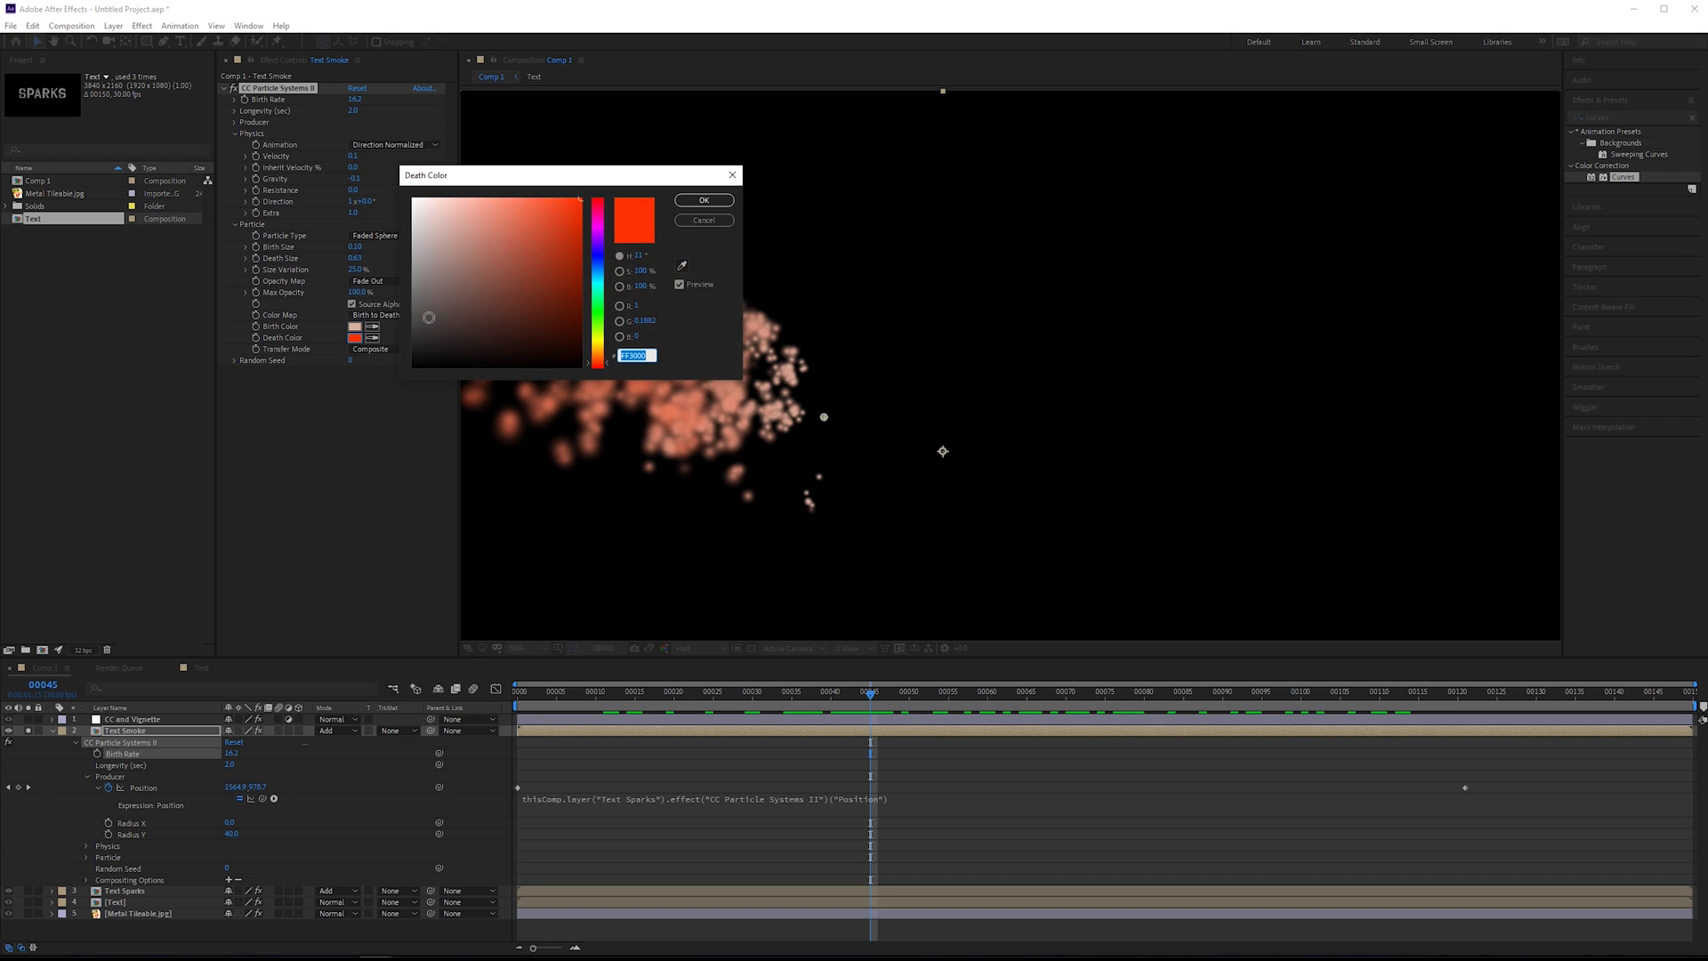
drag(427, 317, 377, 331)
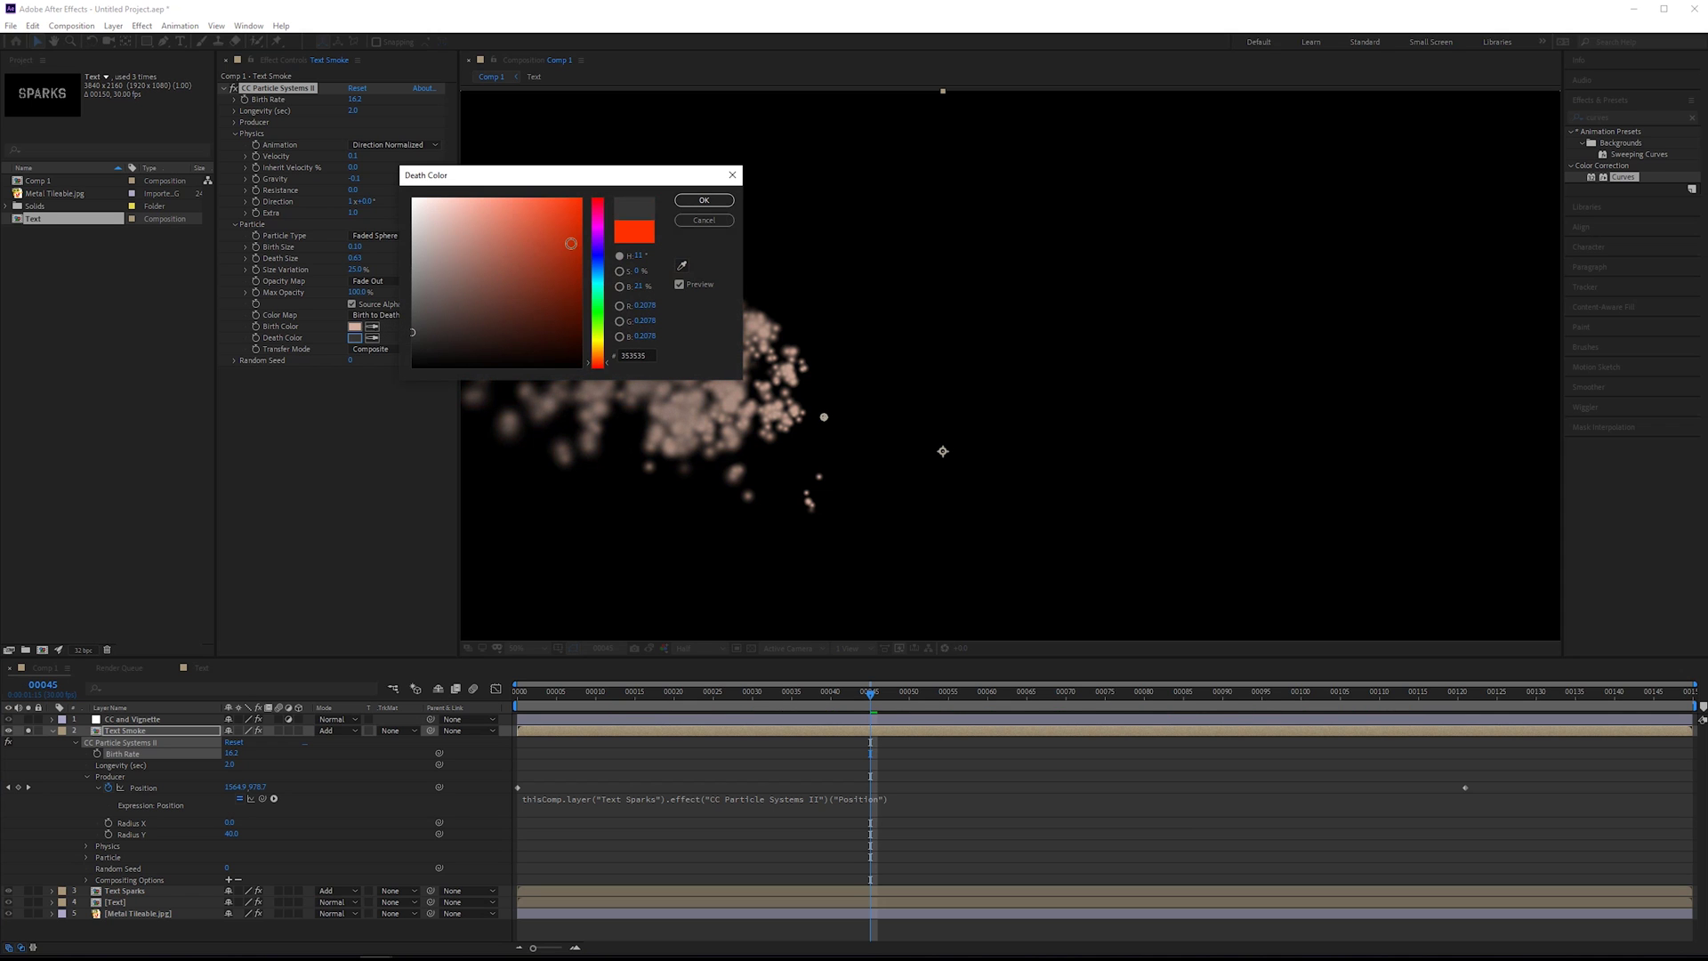
click(704, 200)
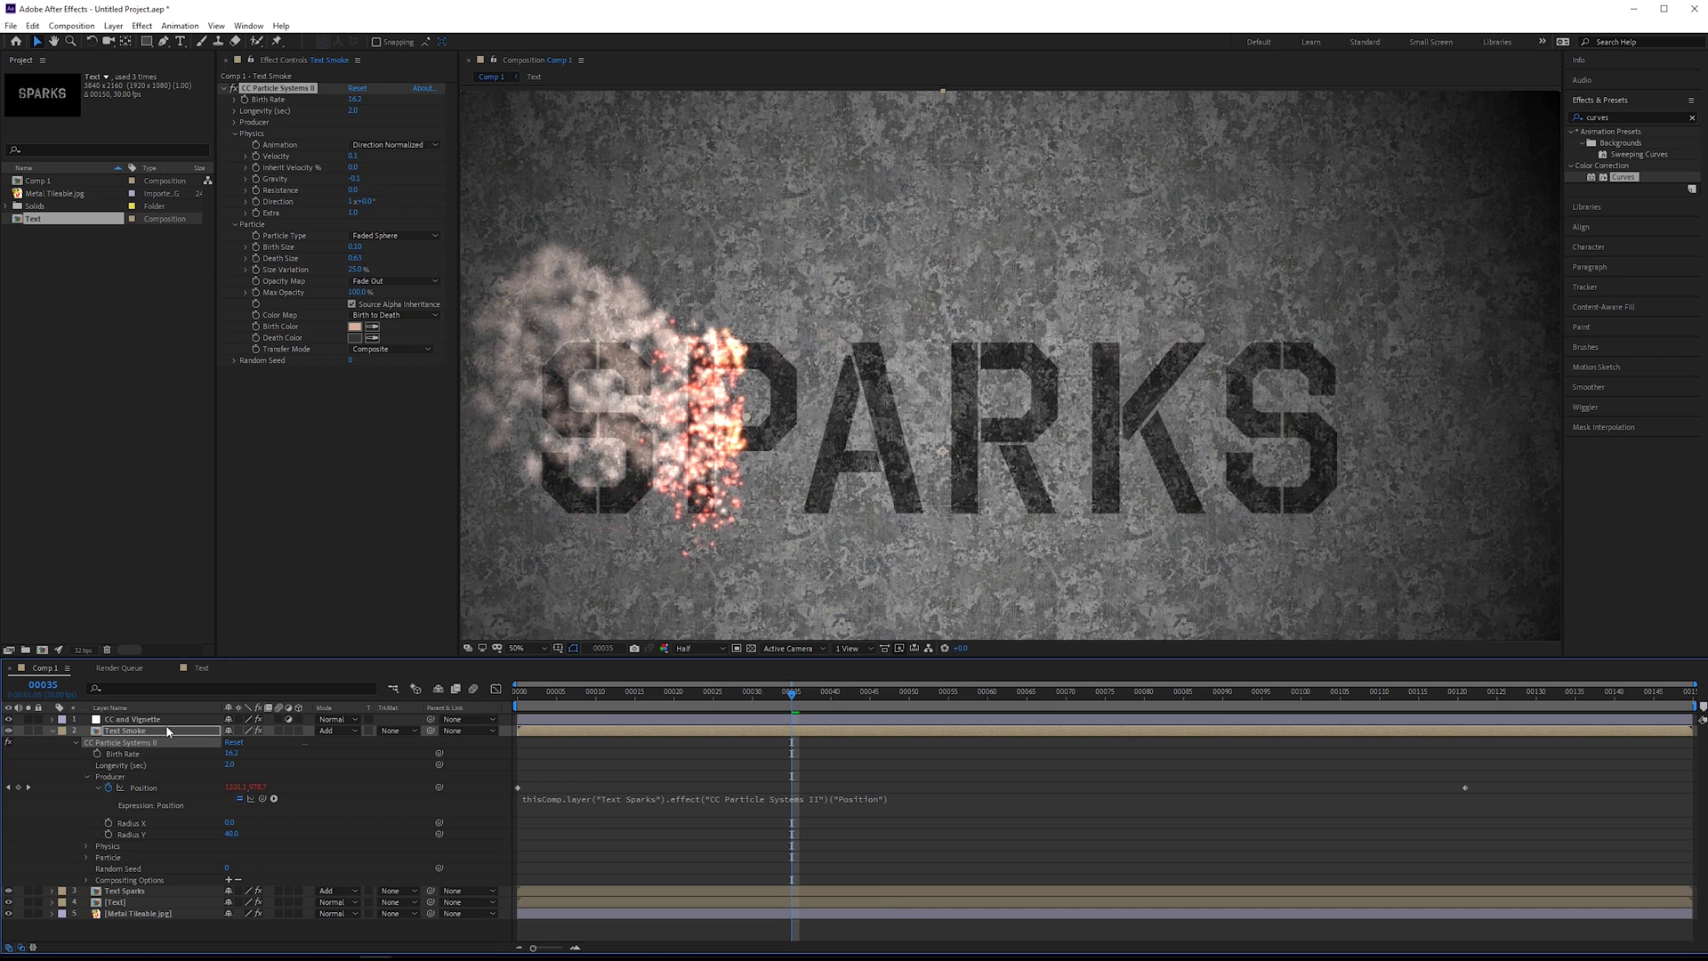
Move the Text Smoke layer below Text Sparks, set its blending mode to Normal, and preview the composite.
click(168, 731)
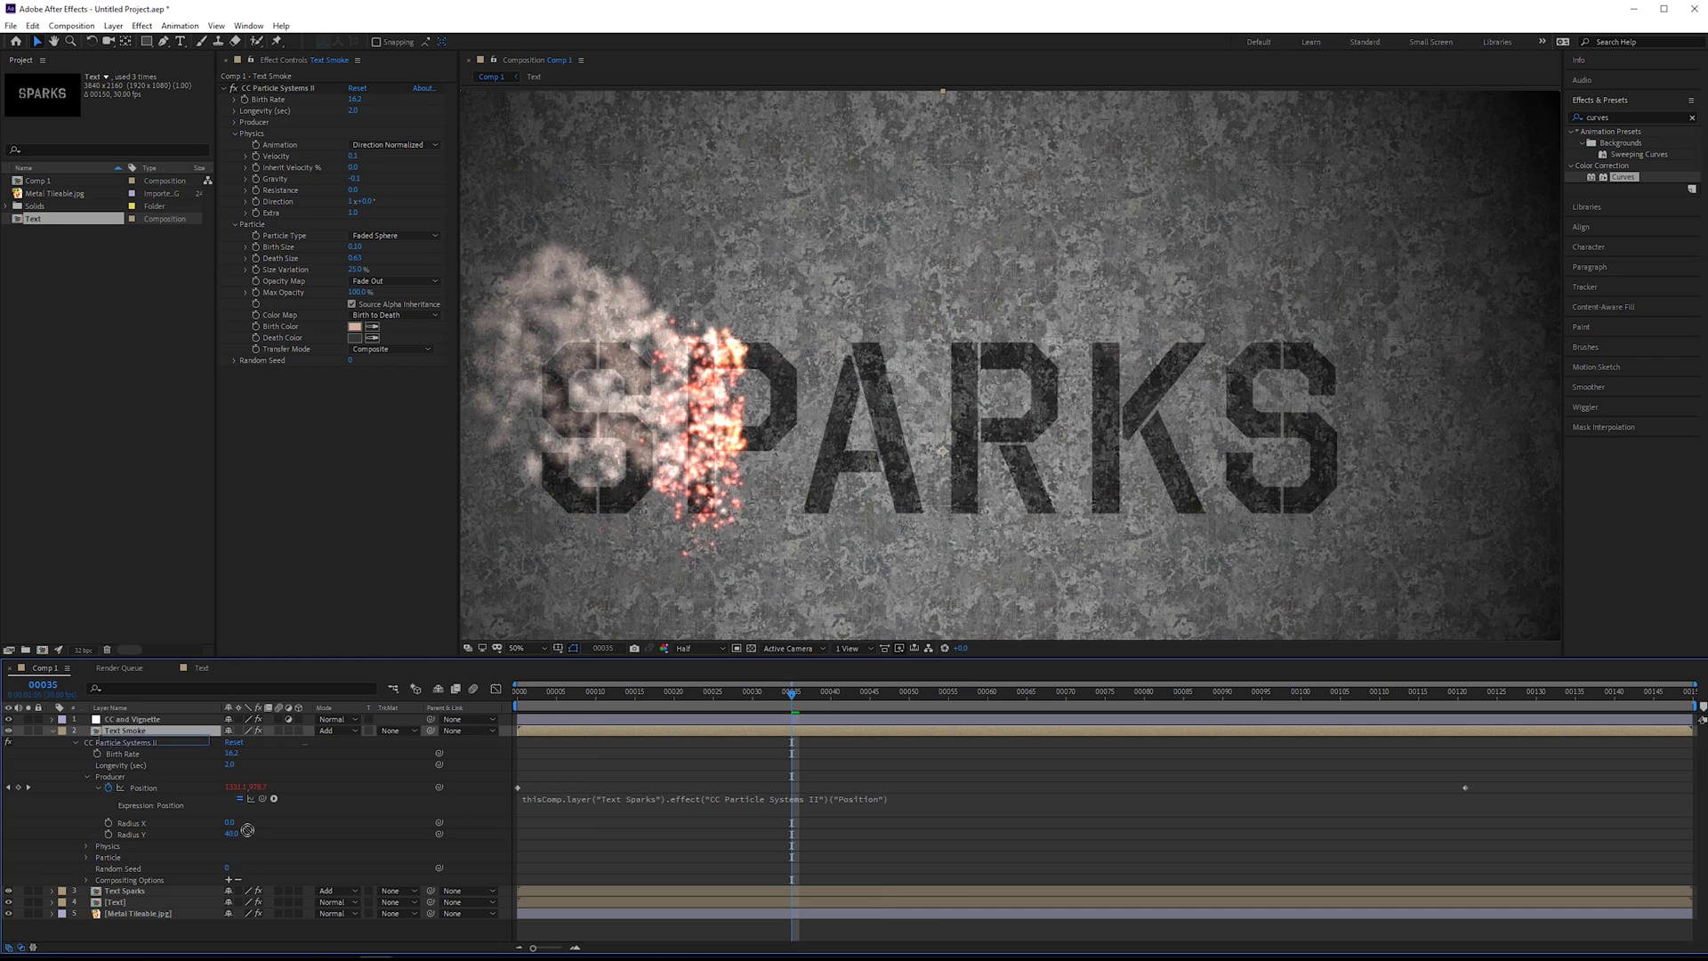
key(ctrl+[)
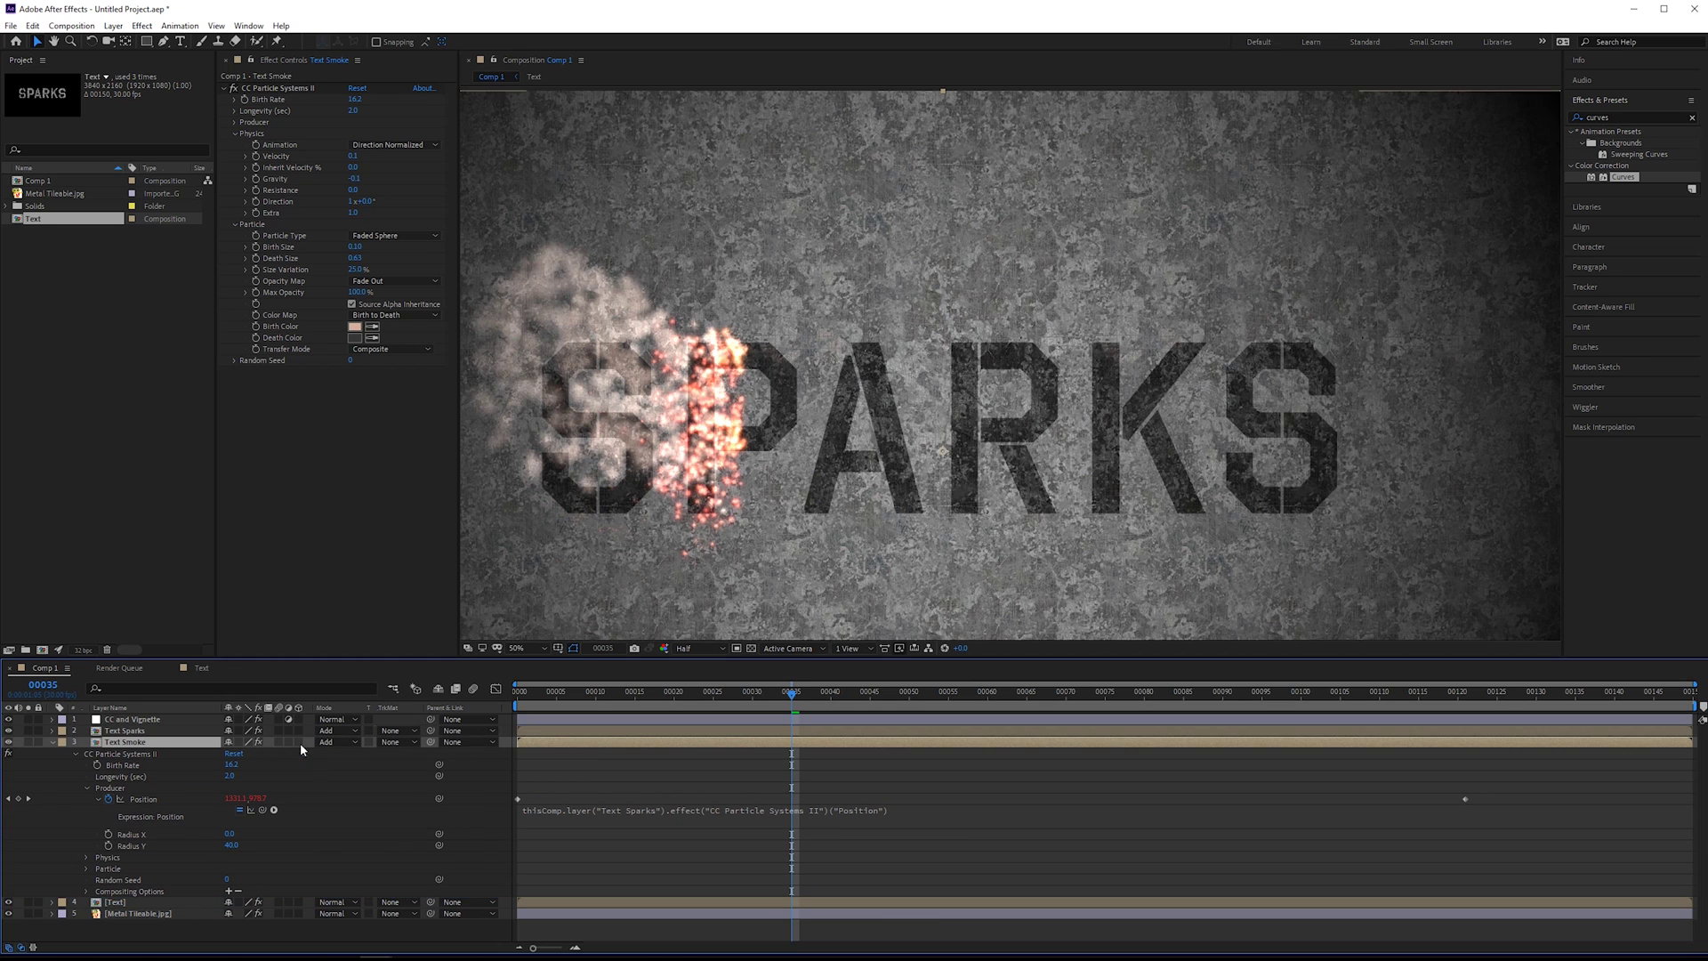
click(330, 743)
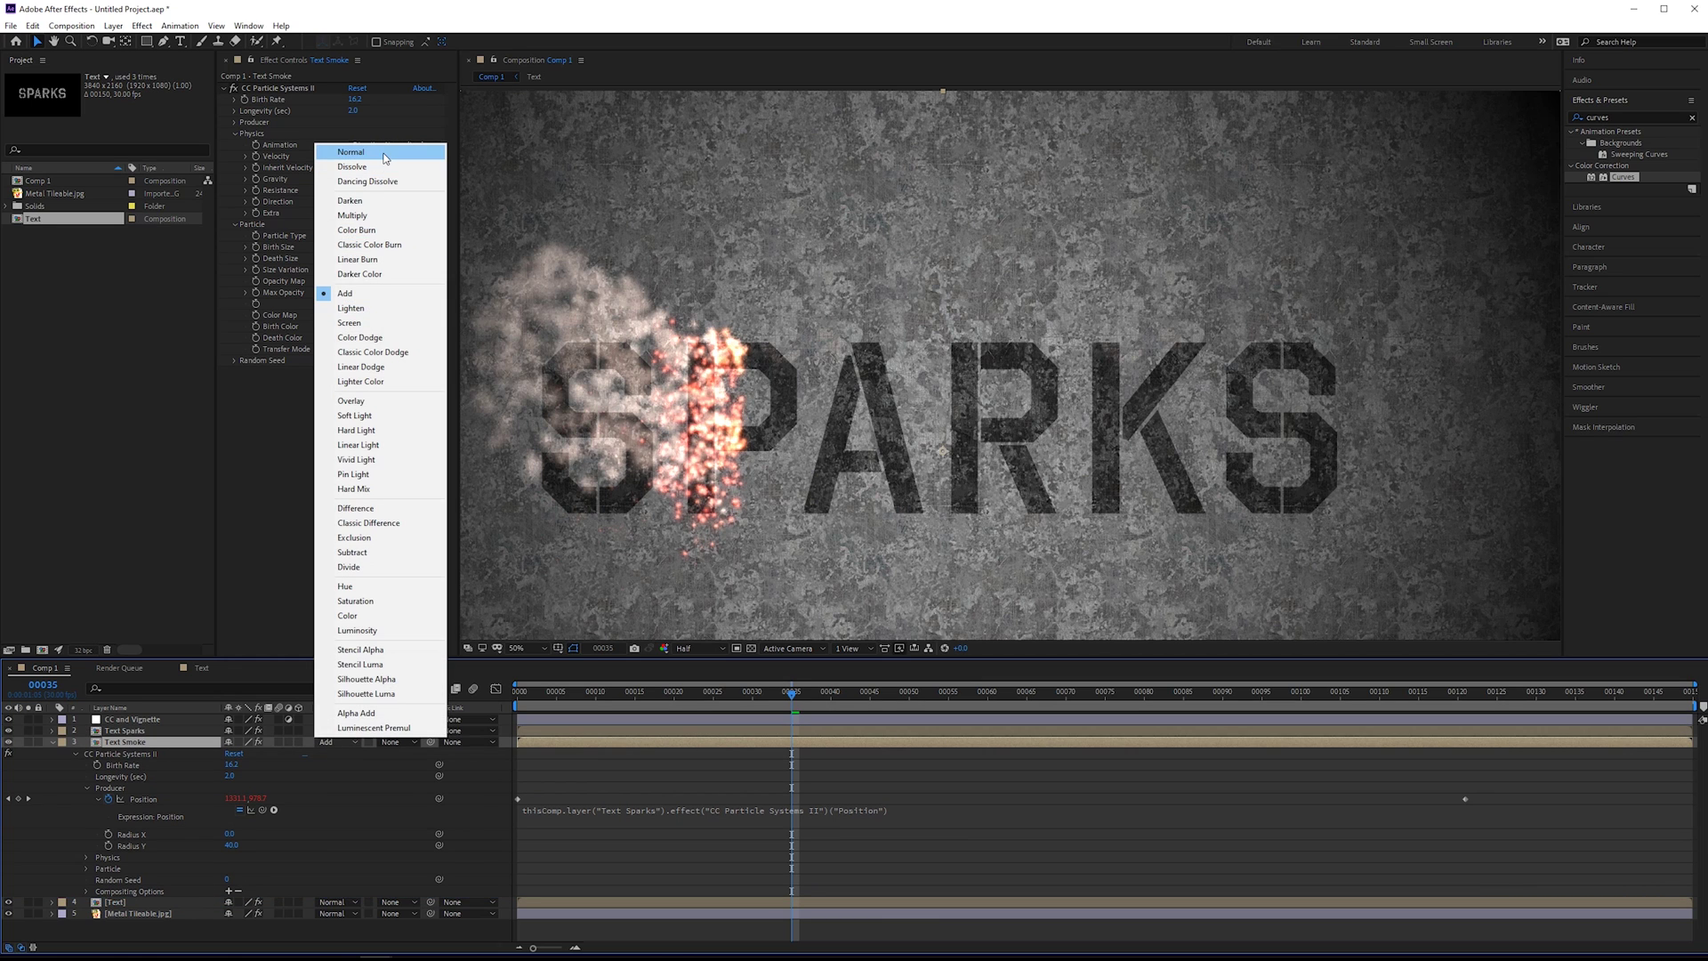
click(352, 152)
key(space)
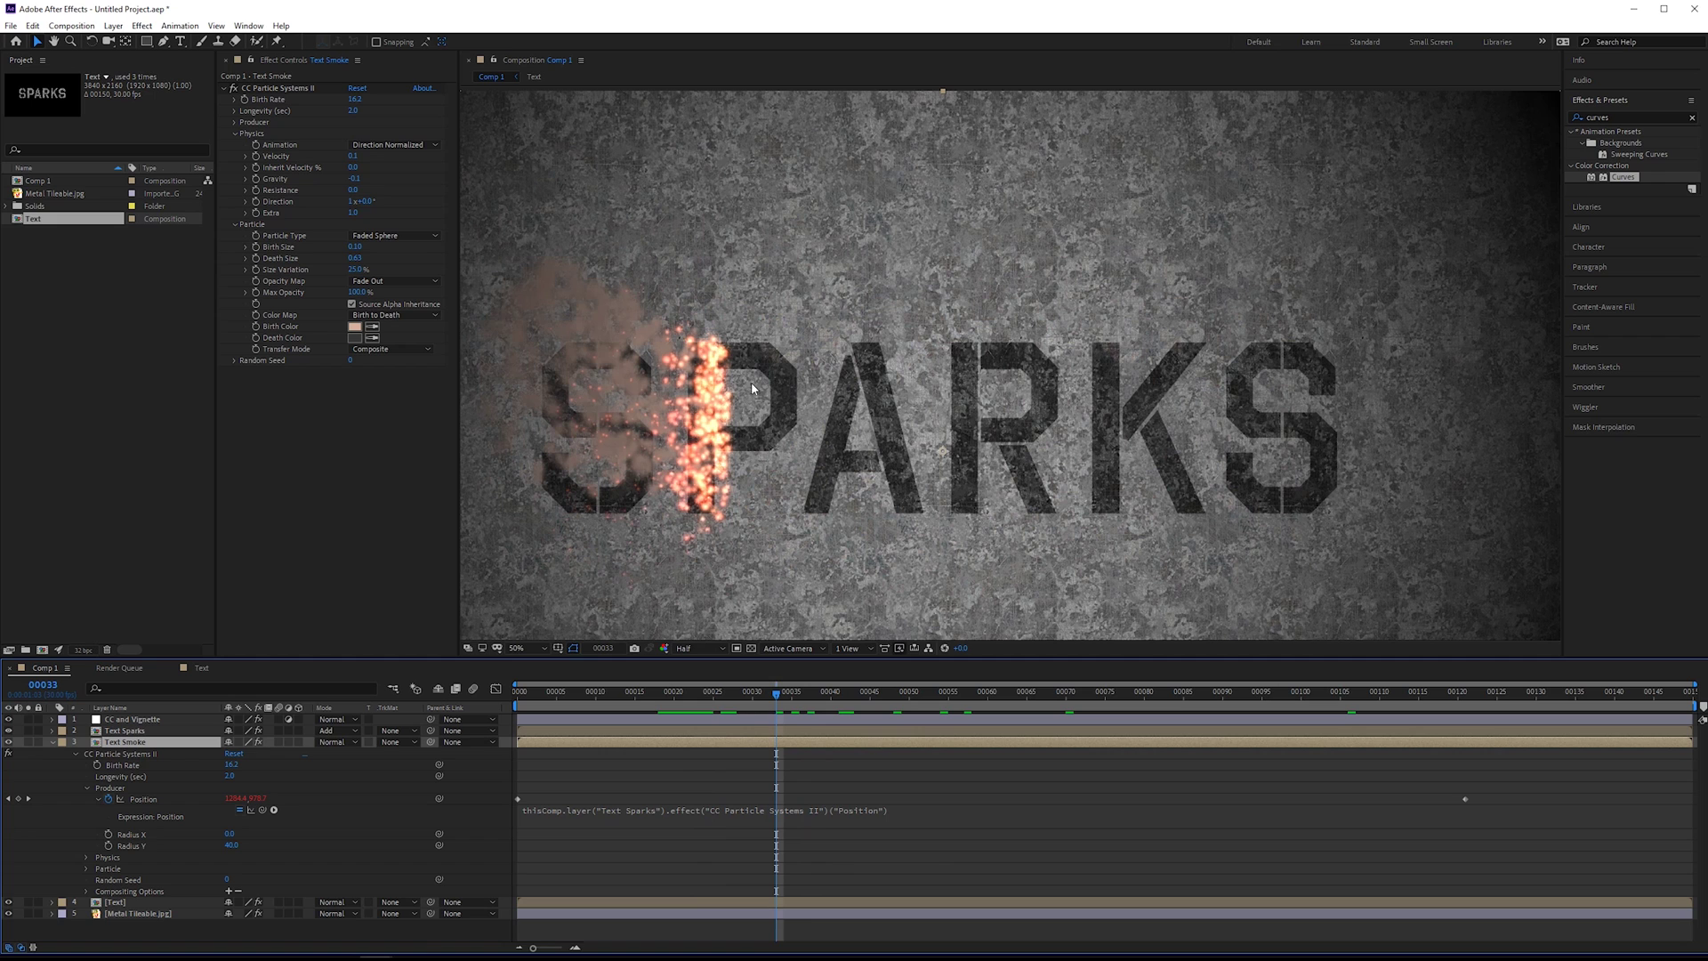
Solo the Text Smoke layer and apply the Turbulent Displace effect to it beneath the particle system.
click(1651, 121)
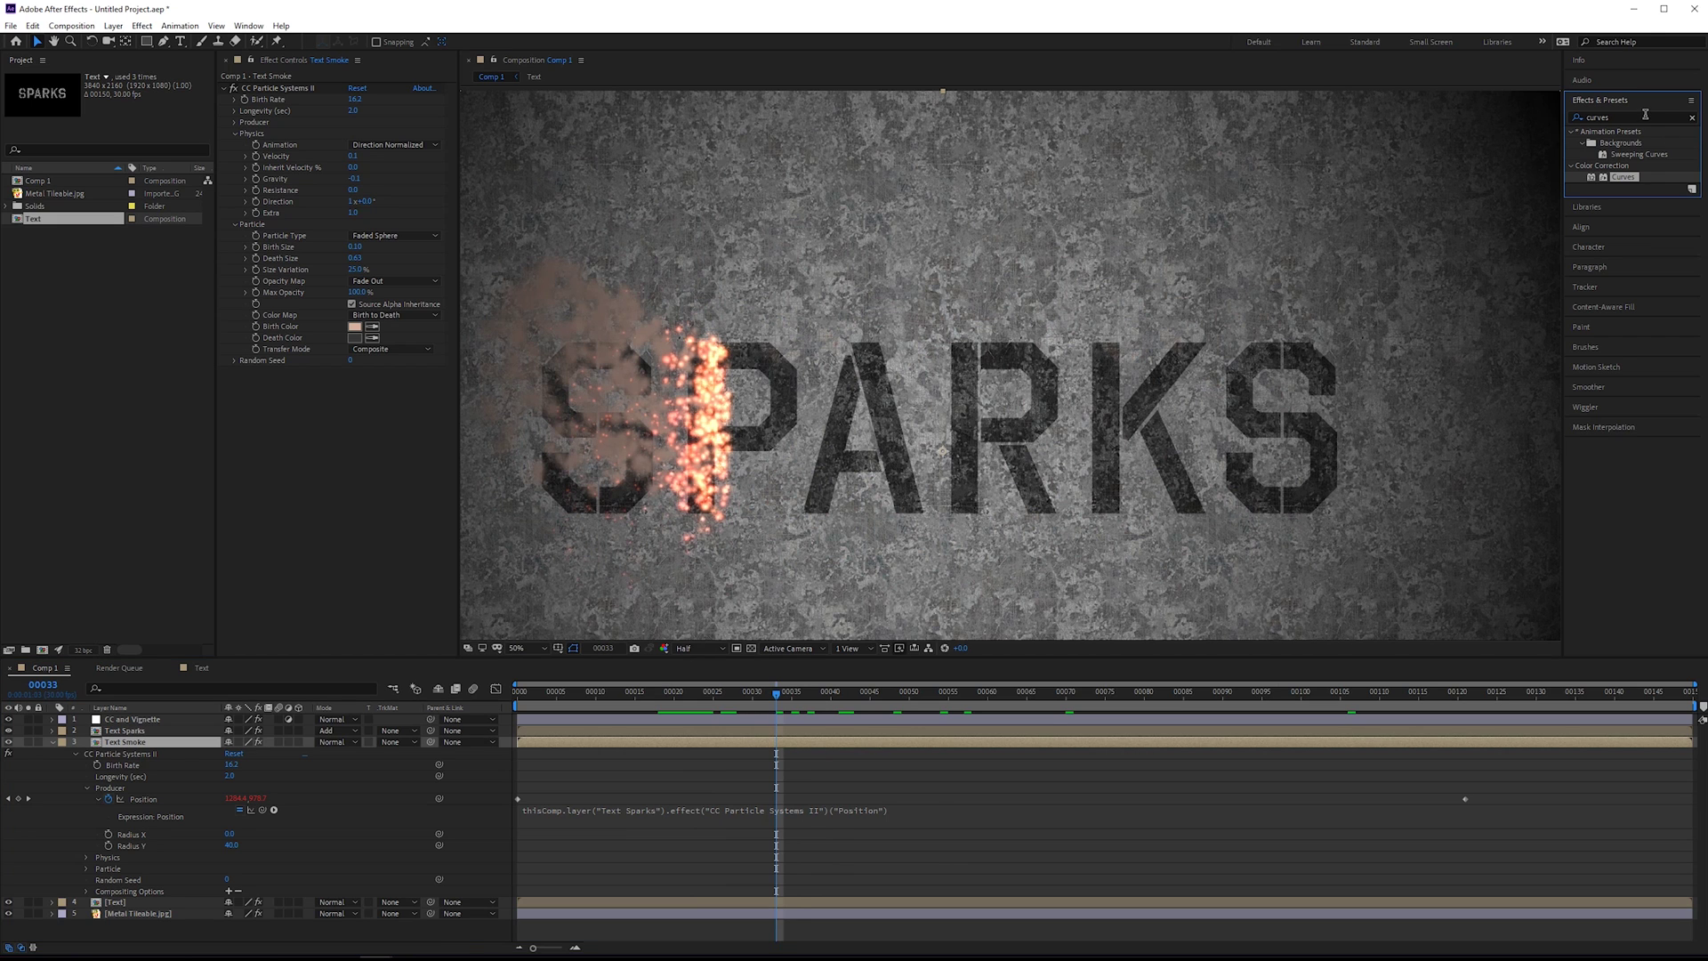
click(28, 742)
click(1639, 120)
text(displace)
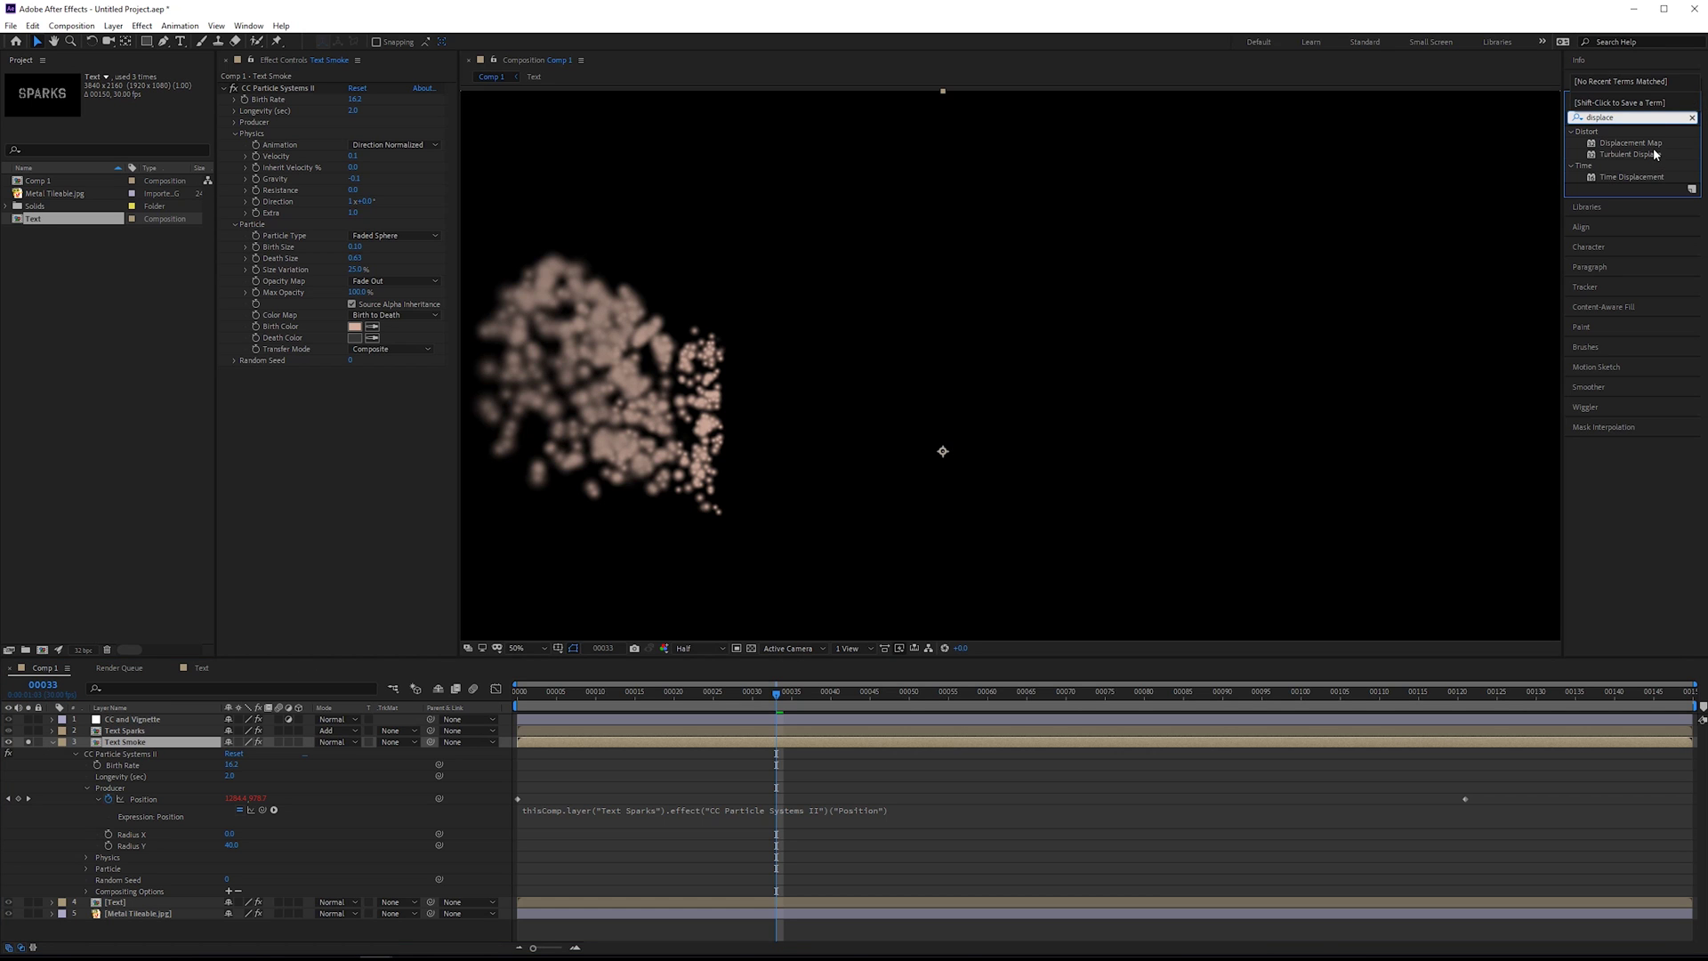
drag(1655, 154, 319, 511)
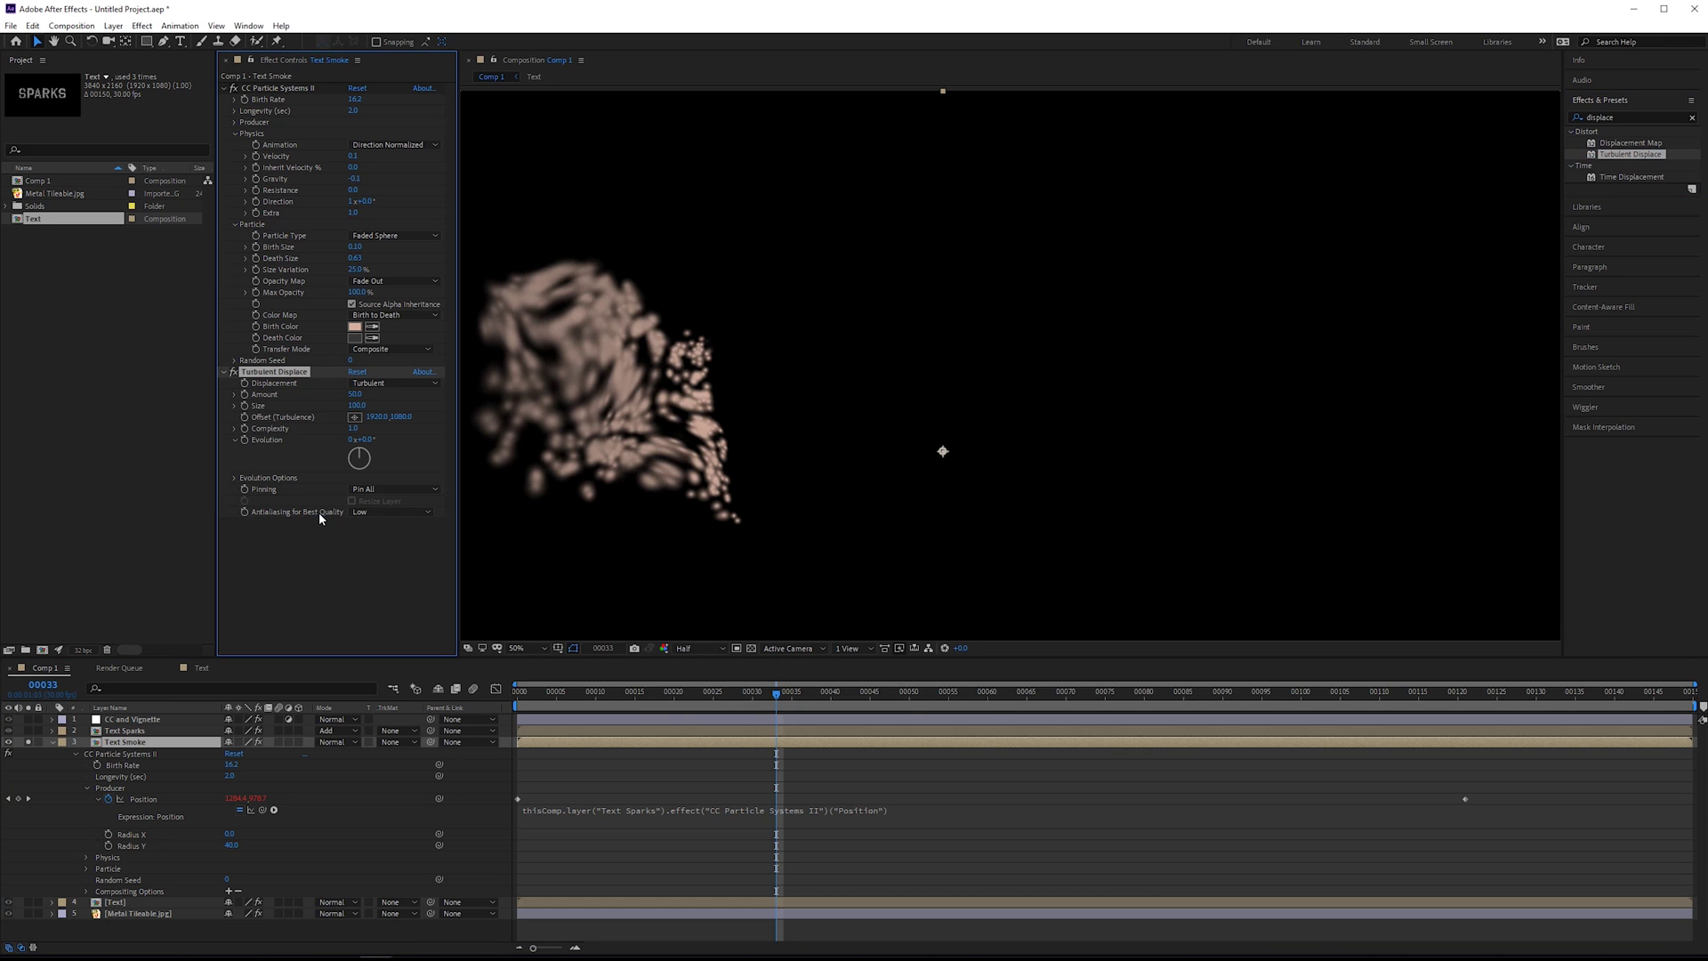
Set Turbulent Displace's Size to 50 and check the distorted smoke at several frames.
click(363, 406)
text(5)
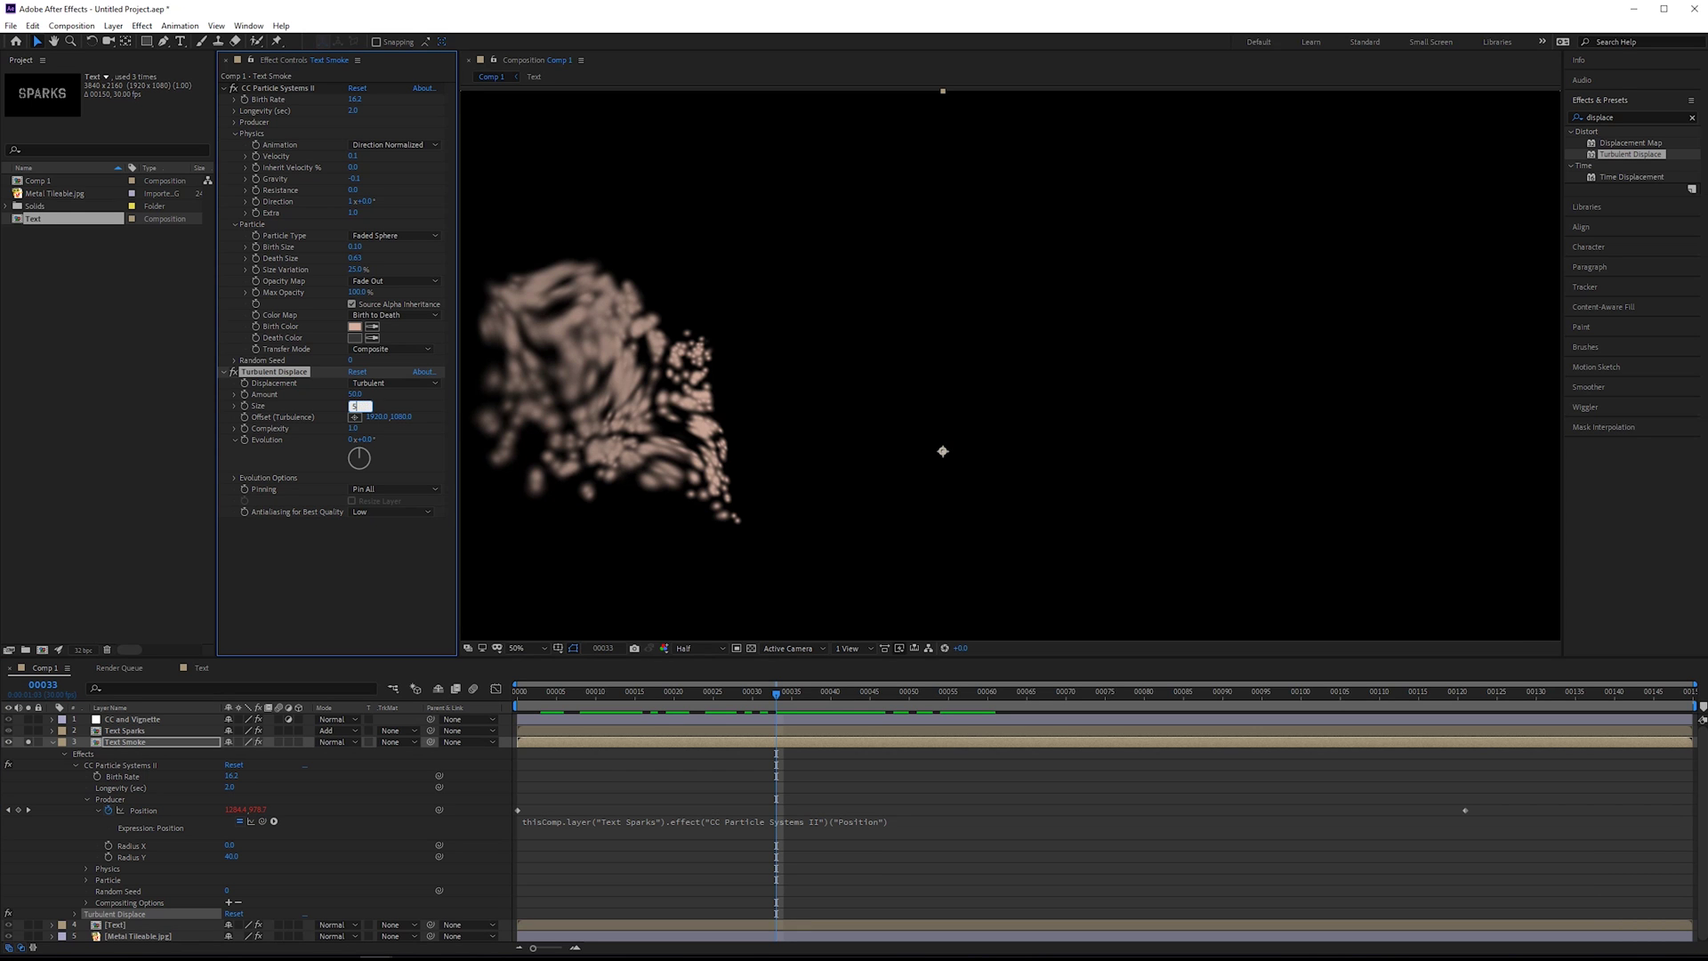
text(0)
drag(777, 694, 684, 701)
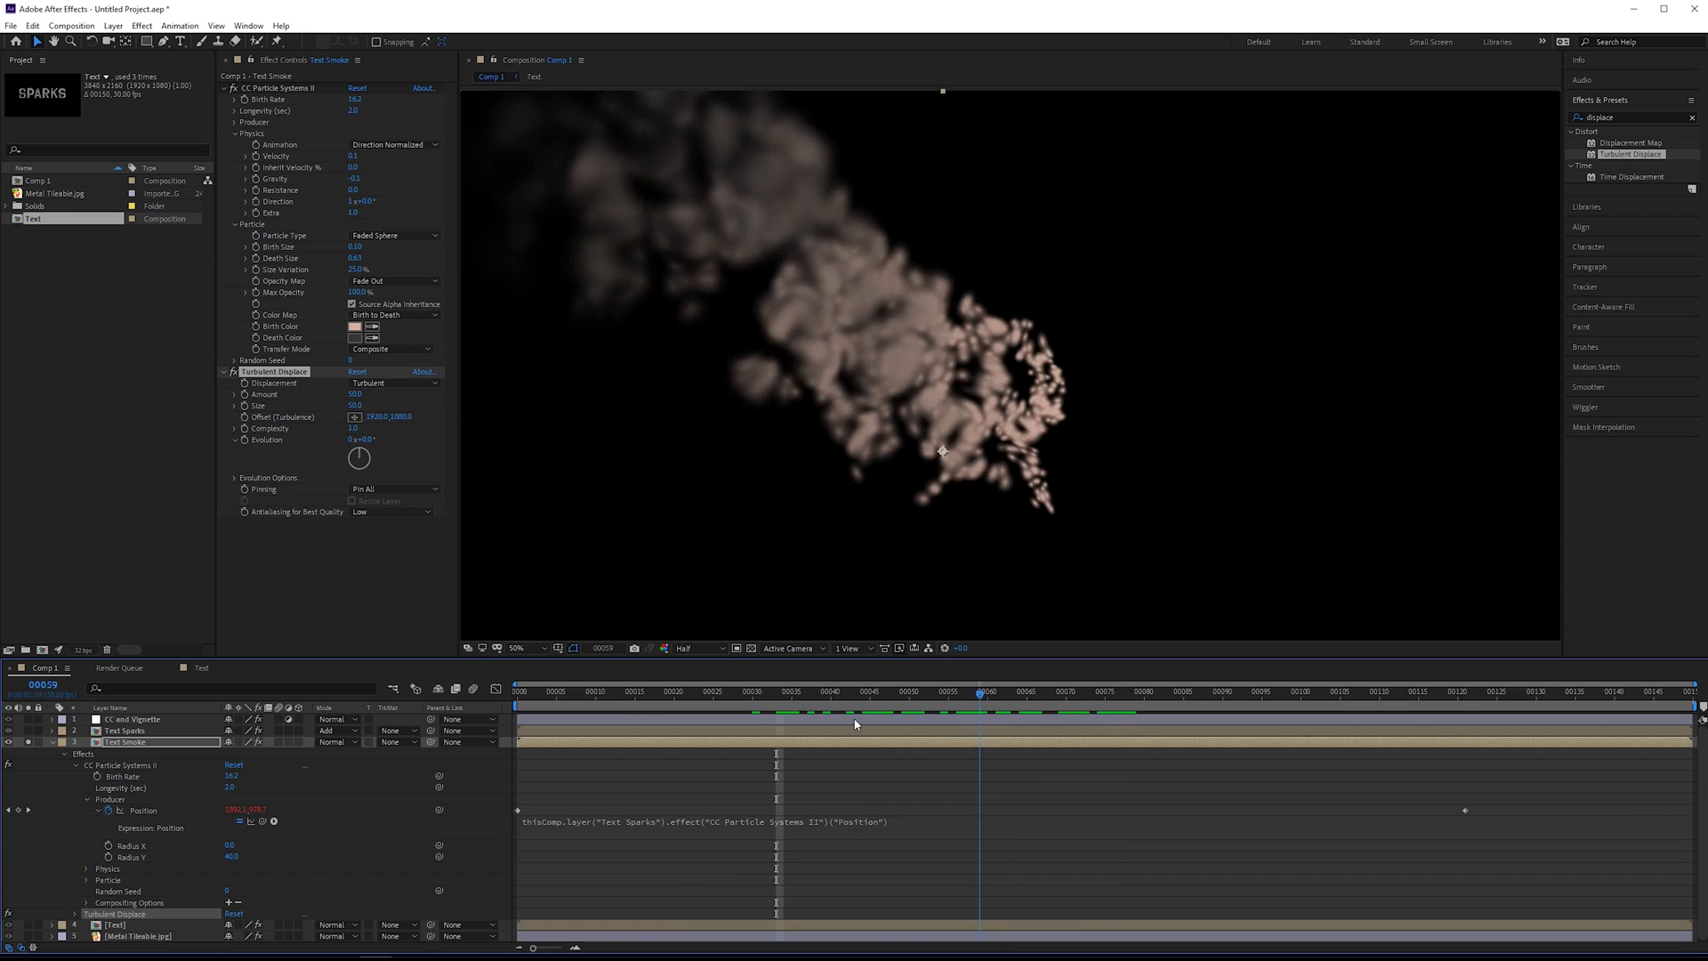
drag(855, 724, 889, 724)
Animate Turbulent Displace's Evolution with the expression time * 50 and check the changing turbulence.
click(347, 454)
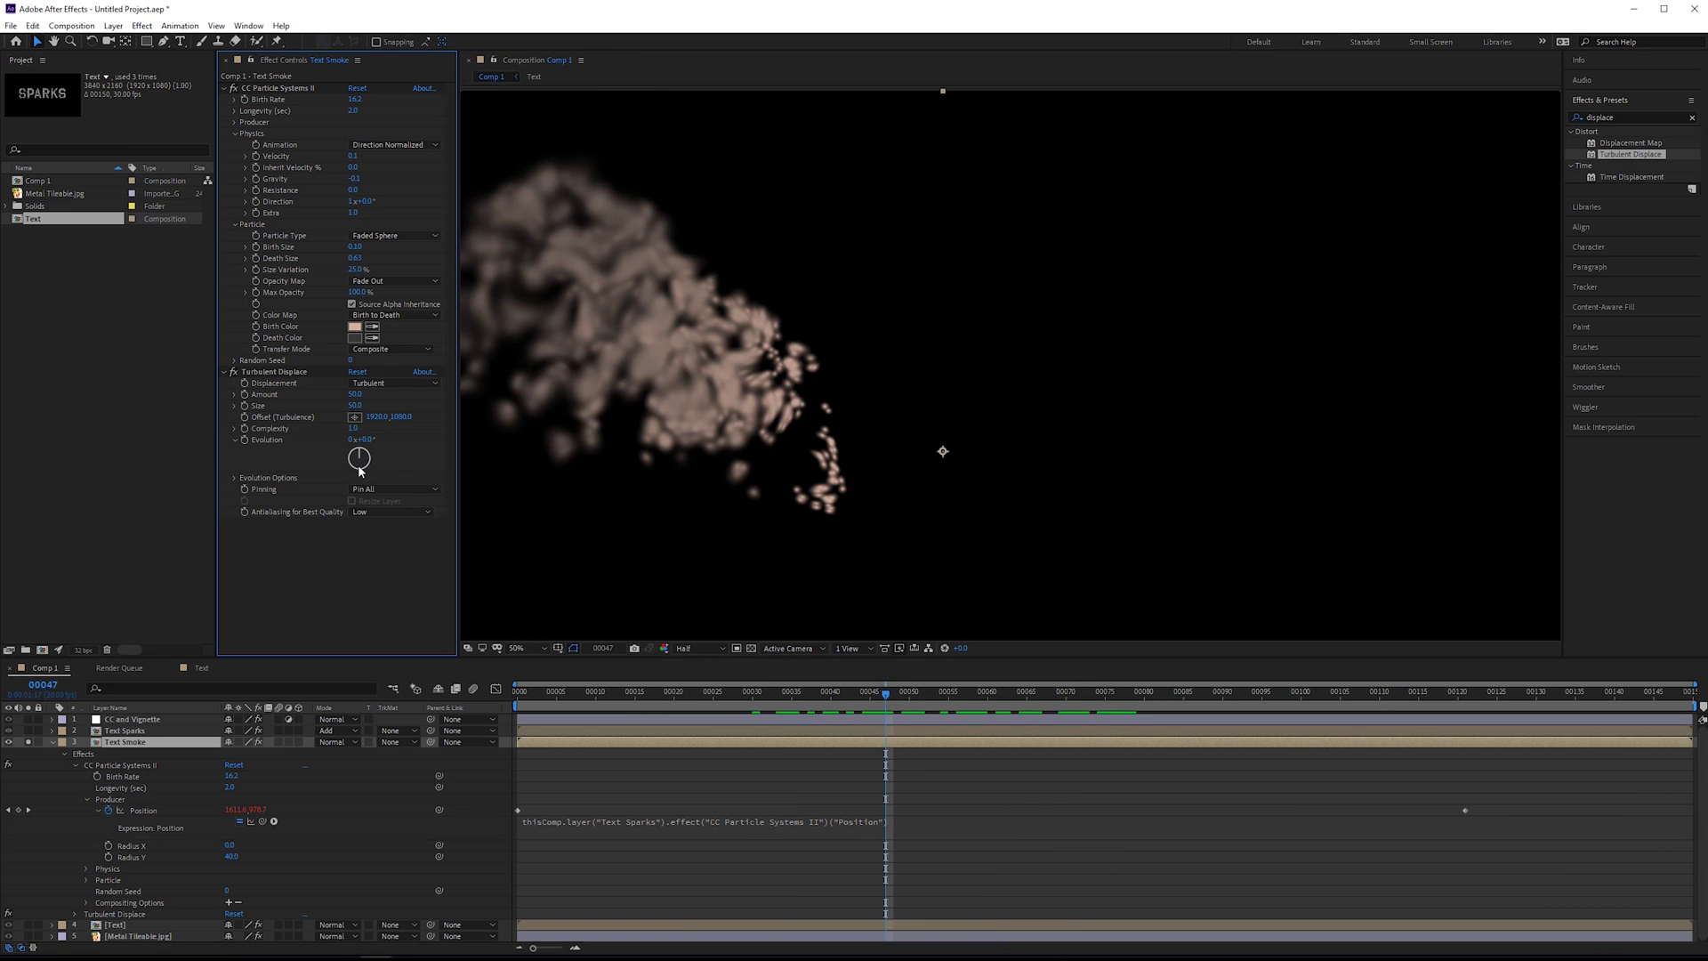
alt+click(244, 440)
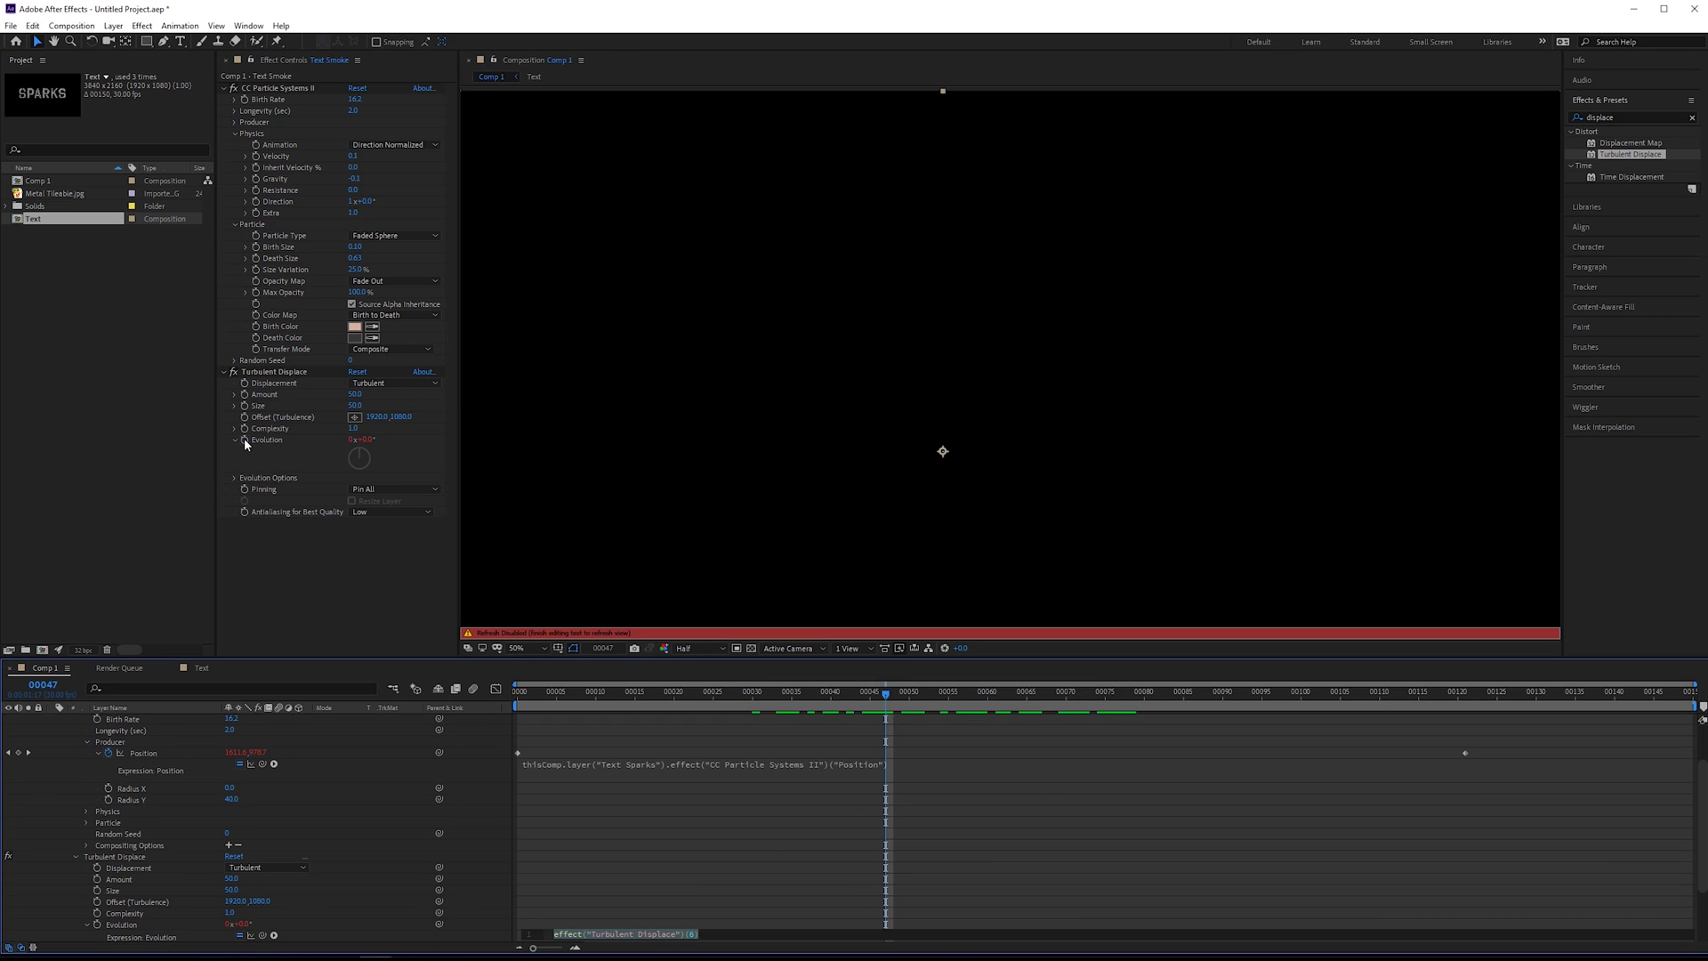
text(time * 50)
key(KP_Enter)
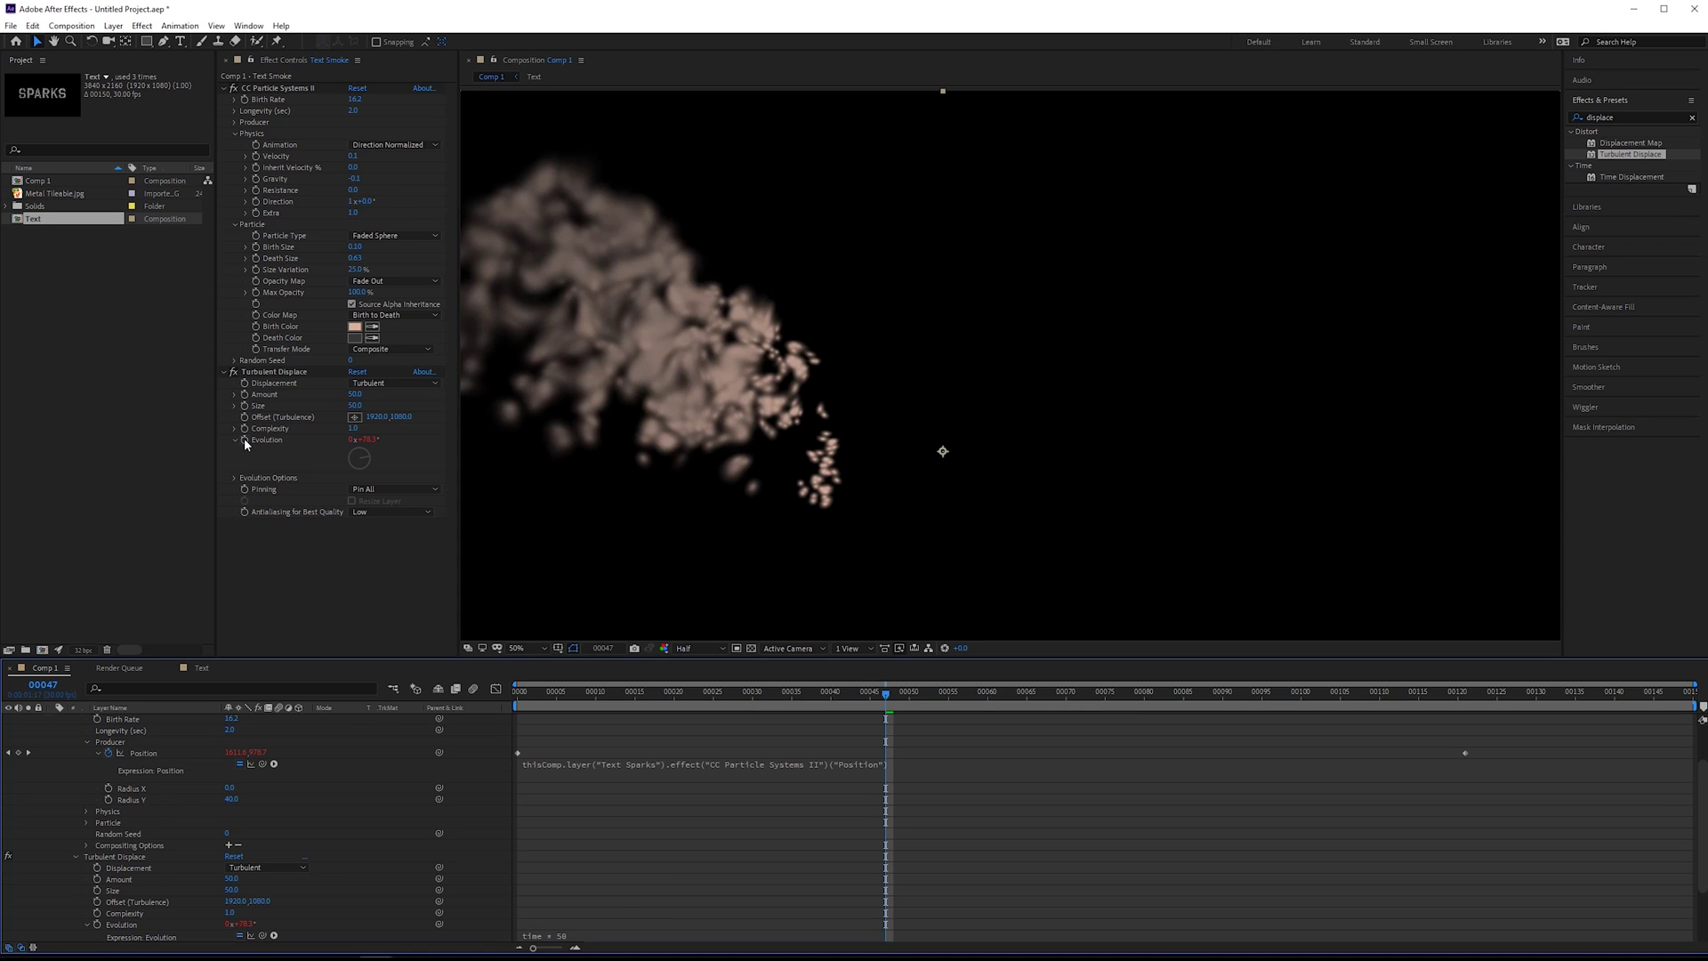
drag(887, 693, 941, 772)
Find the CC Vector Blur effect and apply it to Text Smoke below Turbulent Displace.
drag(1634, 118, 1499, 134)
key(BackSpace)
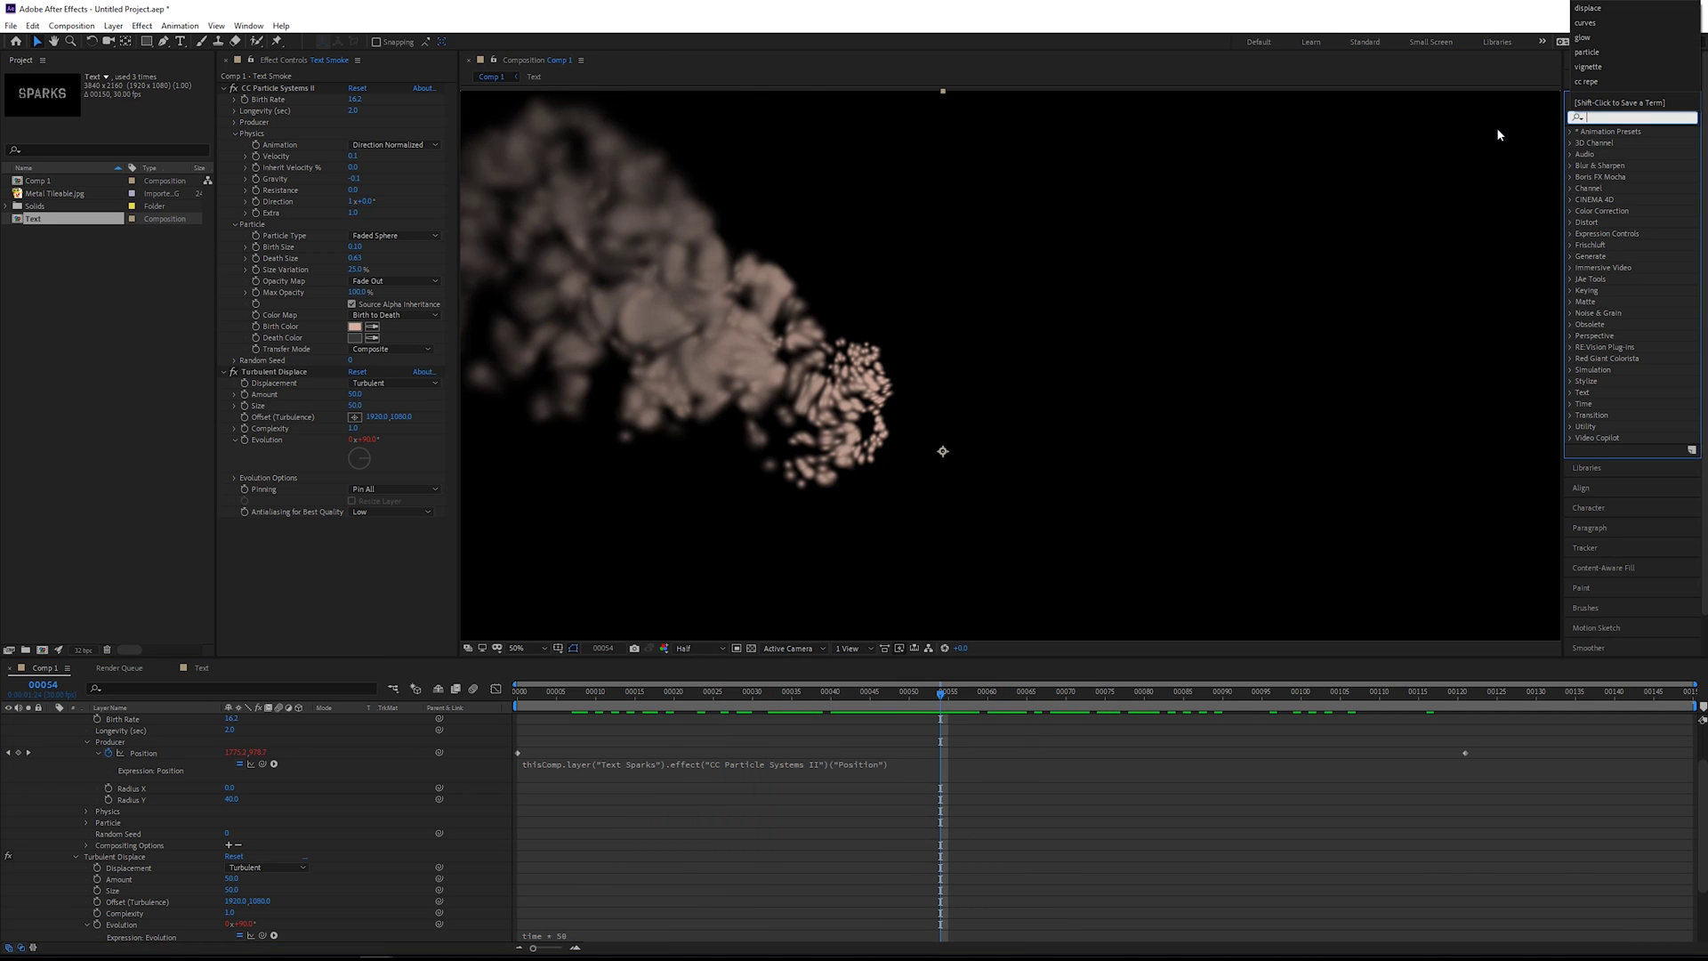
text(vector)
drag(1623, 142, 352, 569)
Set CC Vector Blur's Type to Direction Fading and its Amount to 30, and preview the blurred smoke.
click(394, 533)
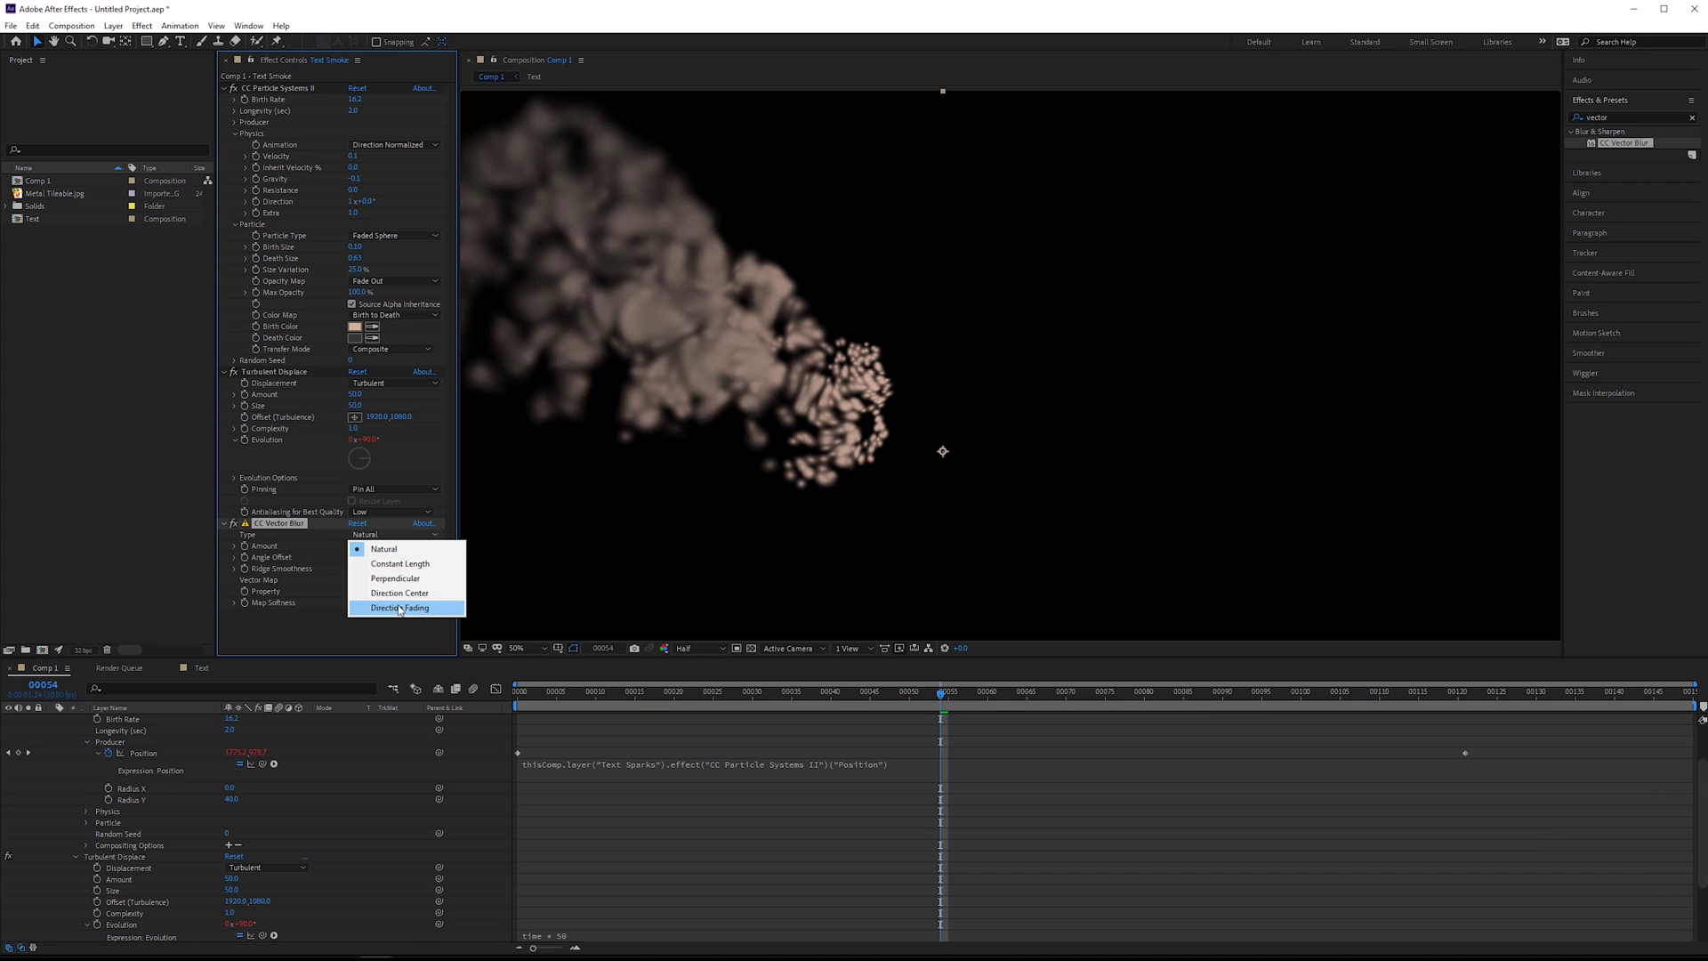
click(391, 608)
click(354, 545)
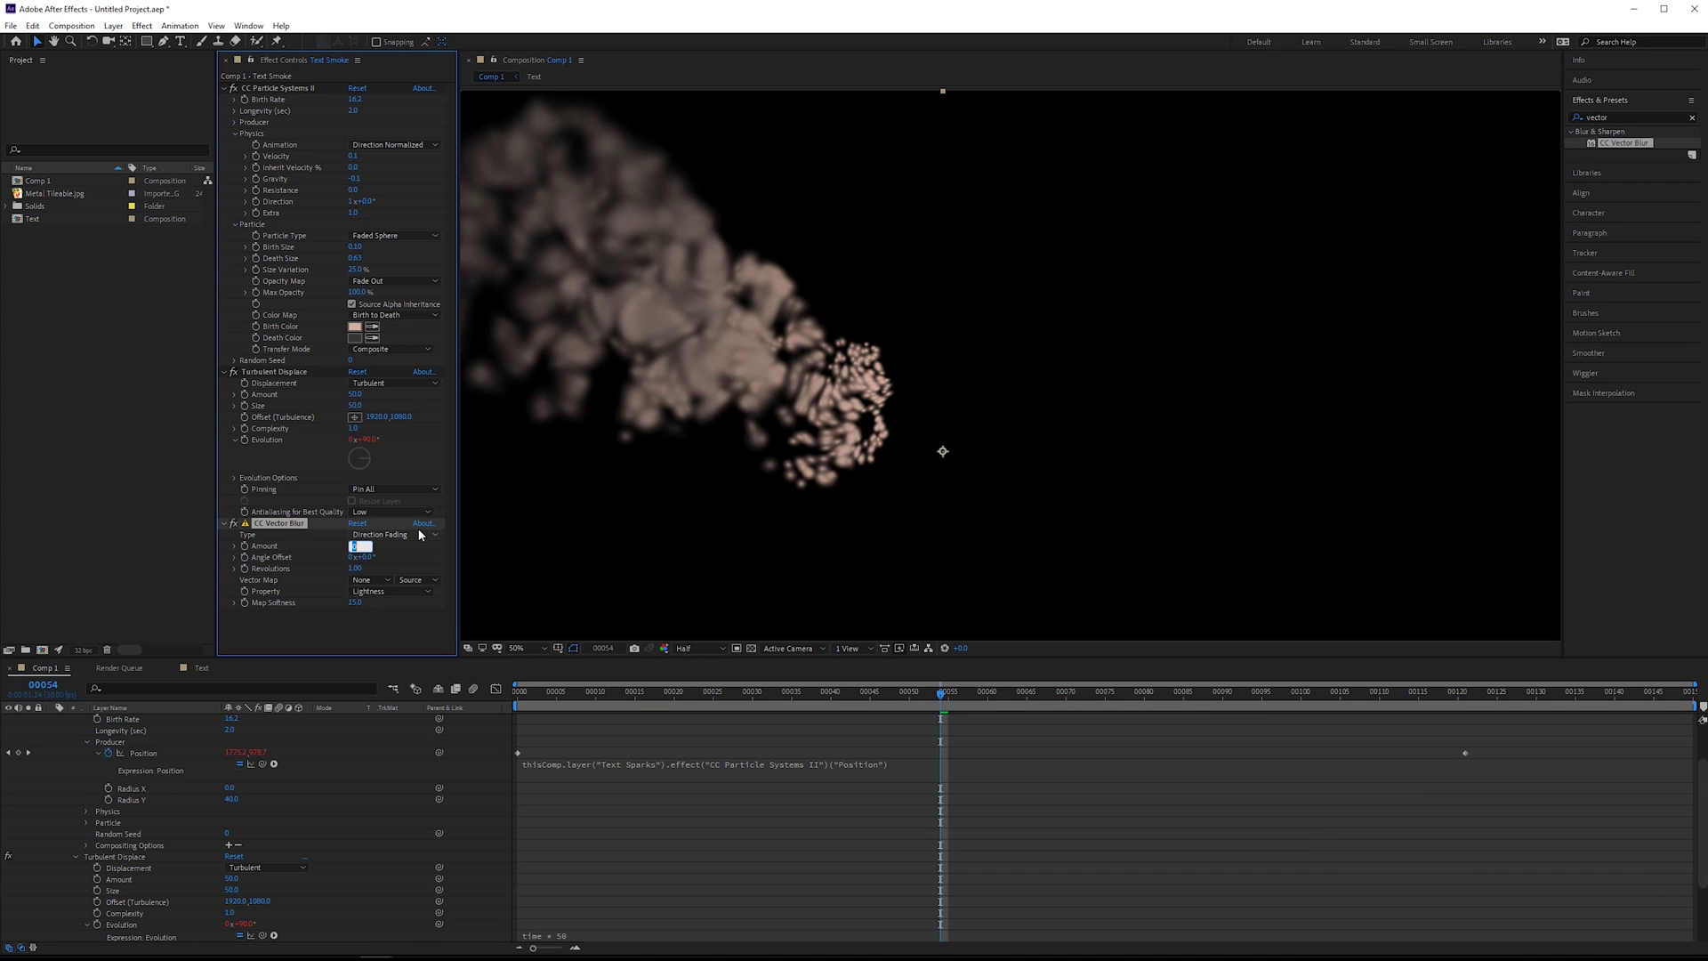
key(Return)
key(space)
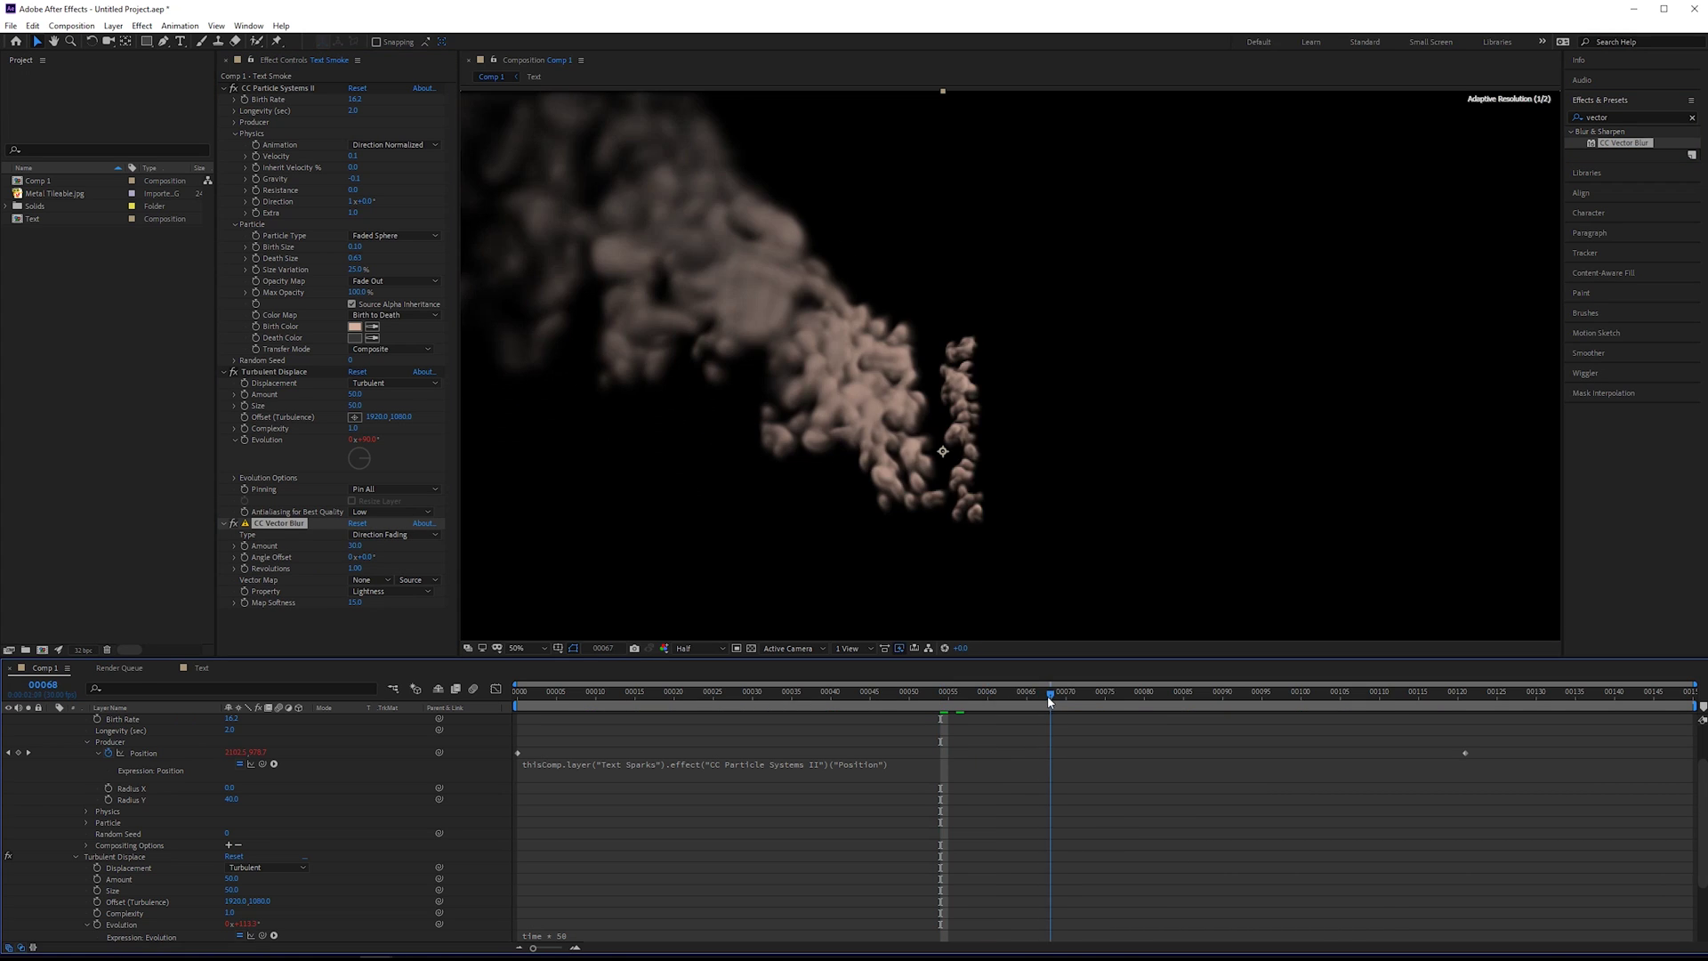
Raise CC Vector Blur's Revolutions slightly and check the smoke's swirls at several frames.
drag(358, 566, 327, 576)
drag(1059, 693, 932, 694)
drag(1103, 750, 972, 733)
scroll(32, 755, up, 2)
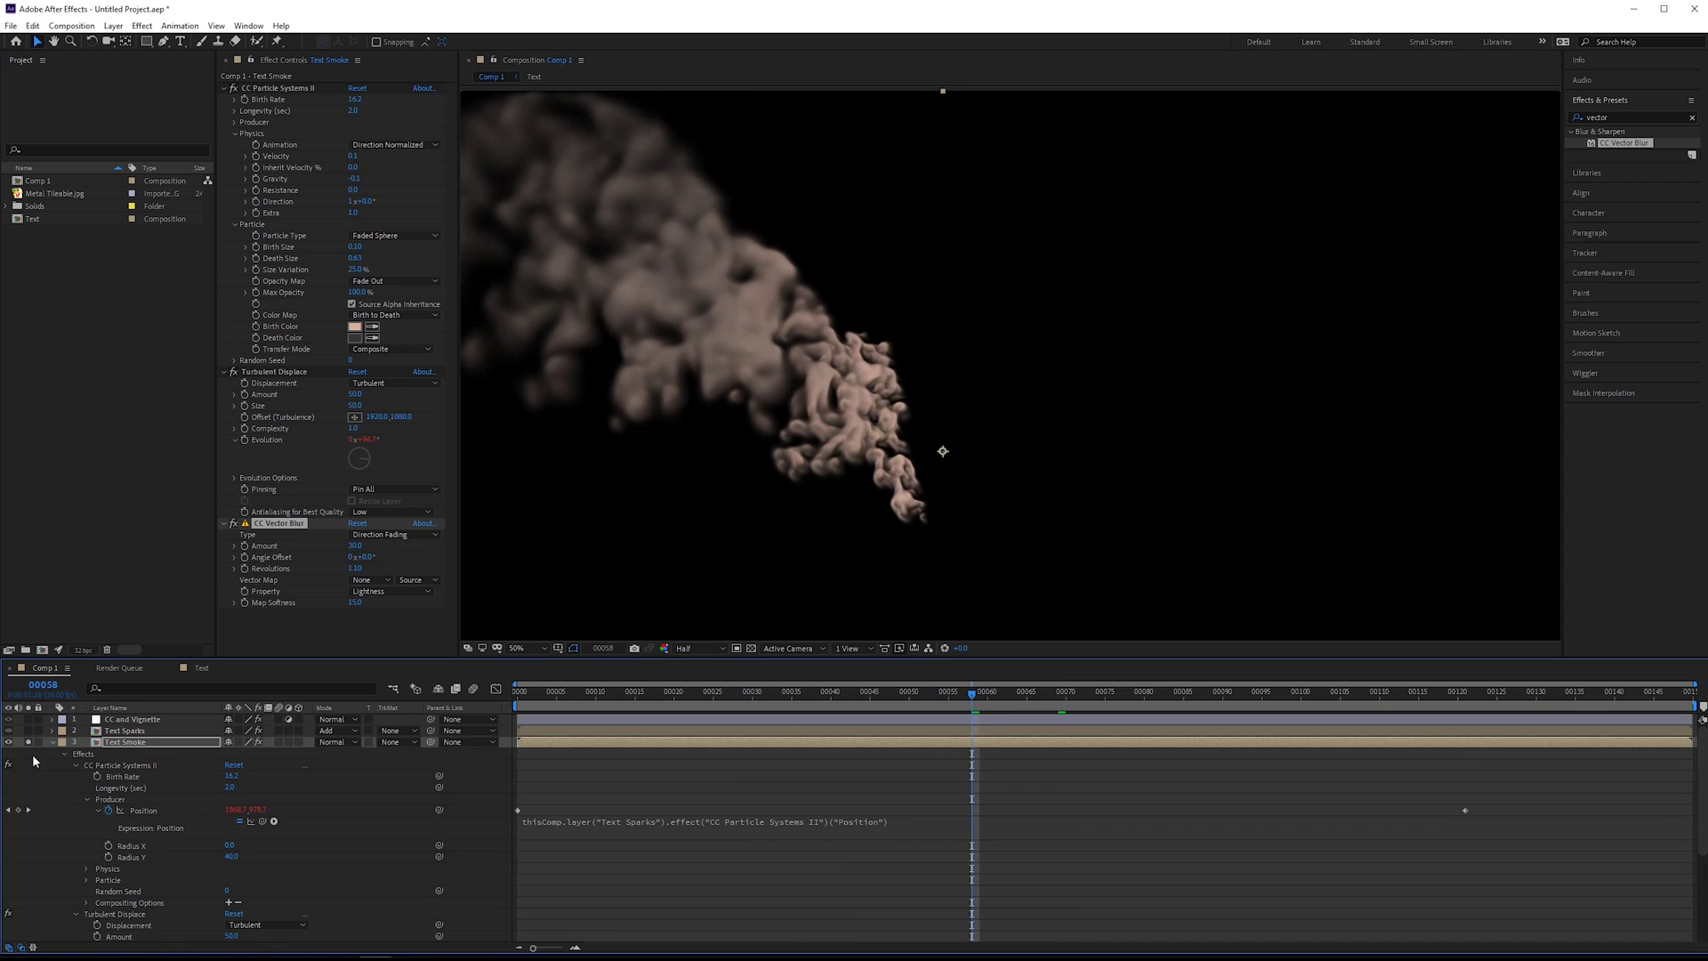
Reduce Text Smoke's Producer Radius Y to about 18, turn off the layer's solo, and preview the full composite.
mouse_move(996, 697)
mouse_down()
mouse_move(637, 691)
mouse_move(995, 704)
mouse_up()
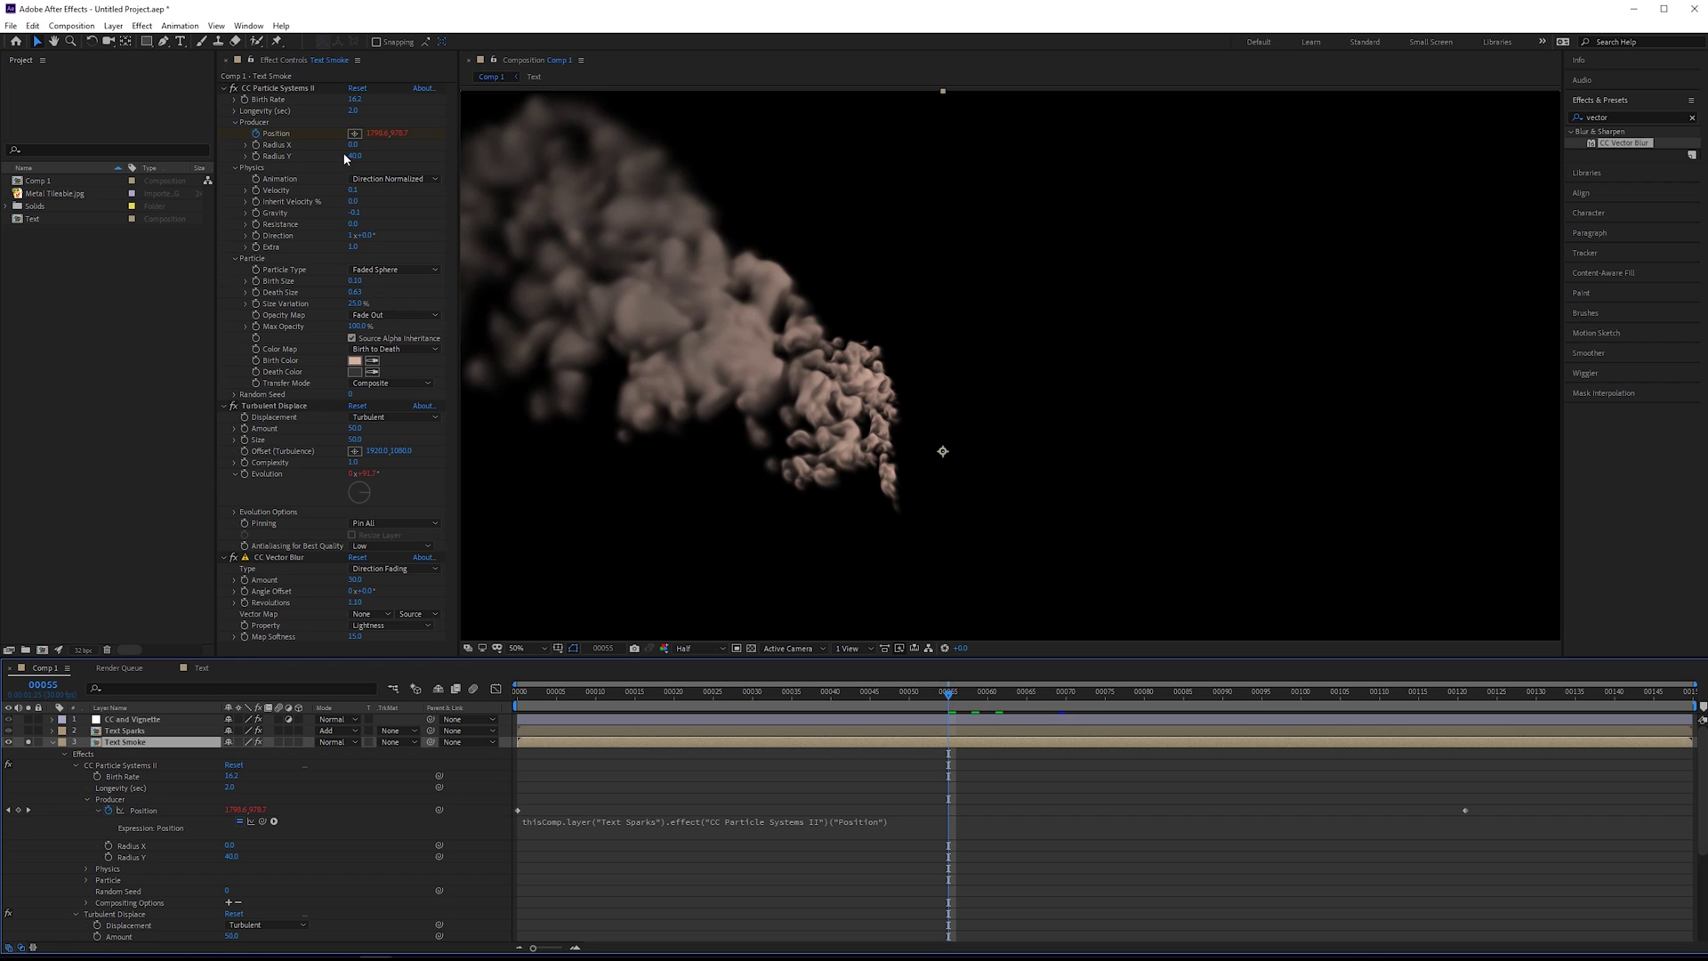
mouse_move(347, 155)
mouse_down()
mouse_move(331, 166)
mouse_move(357, 158)
mouse_up()
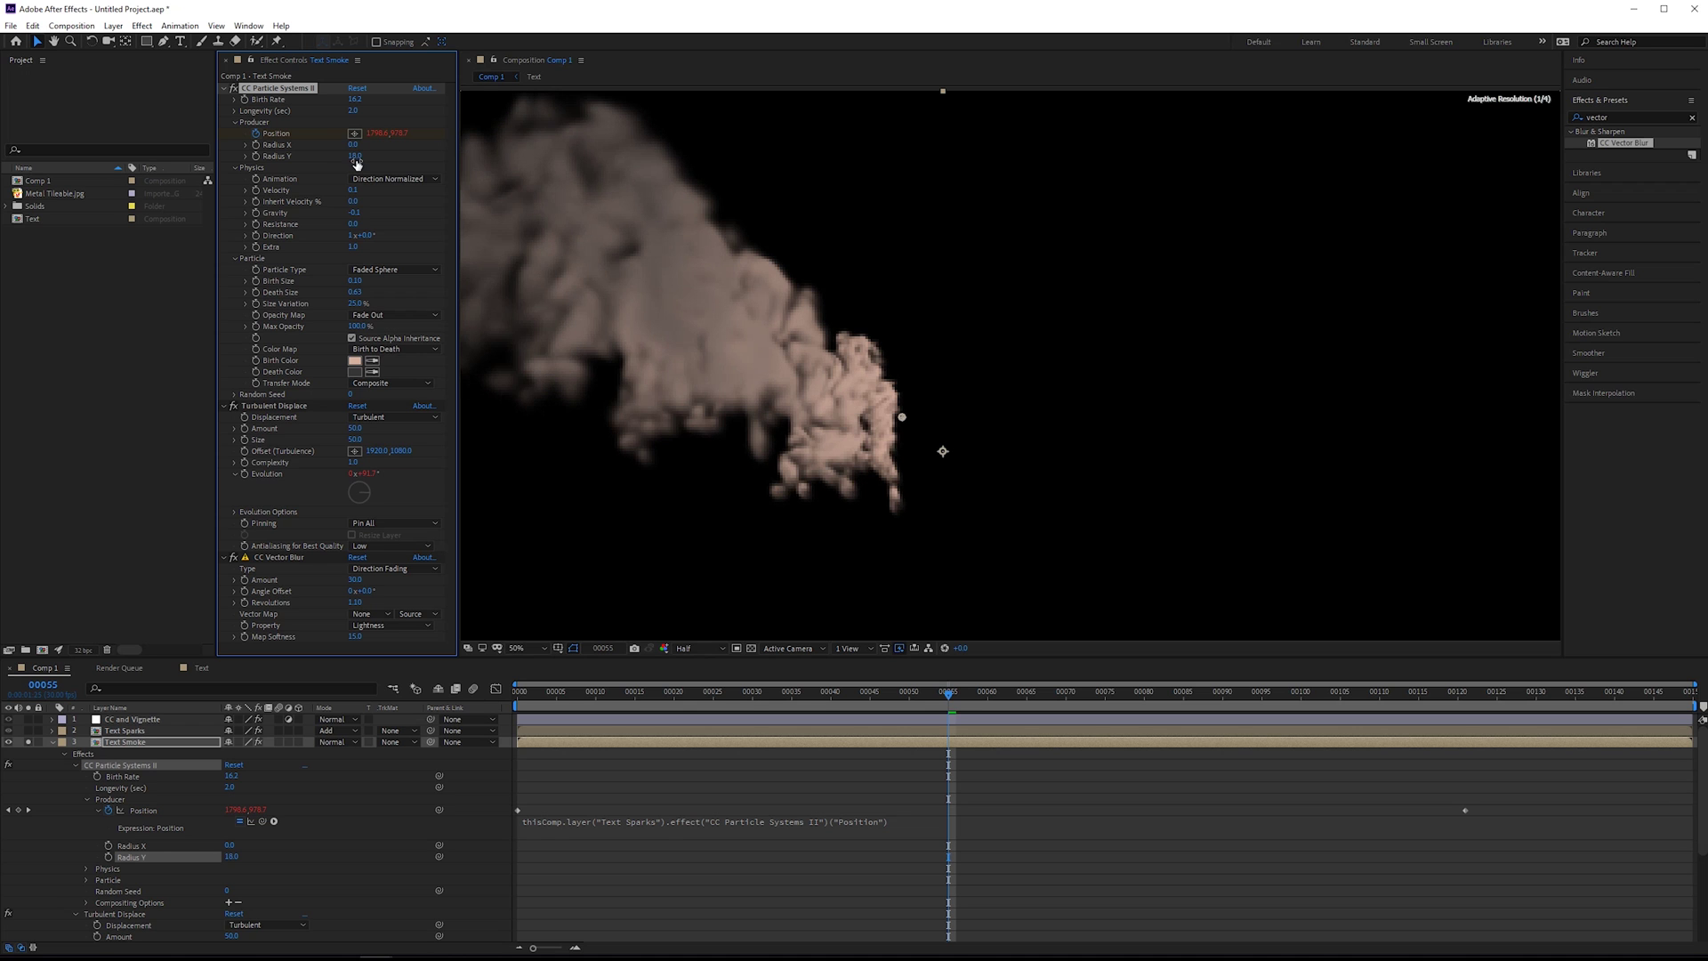
mouse_move(953, 696)
mouse_down()
mouse_move(1358, 726)
mouse_move(971, 694)
mouse_up()
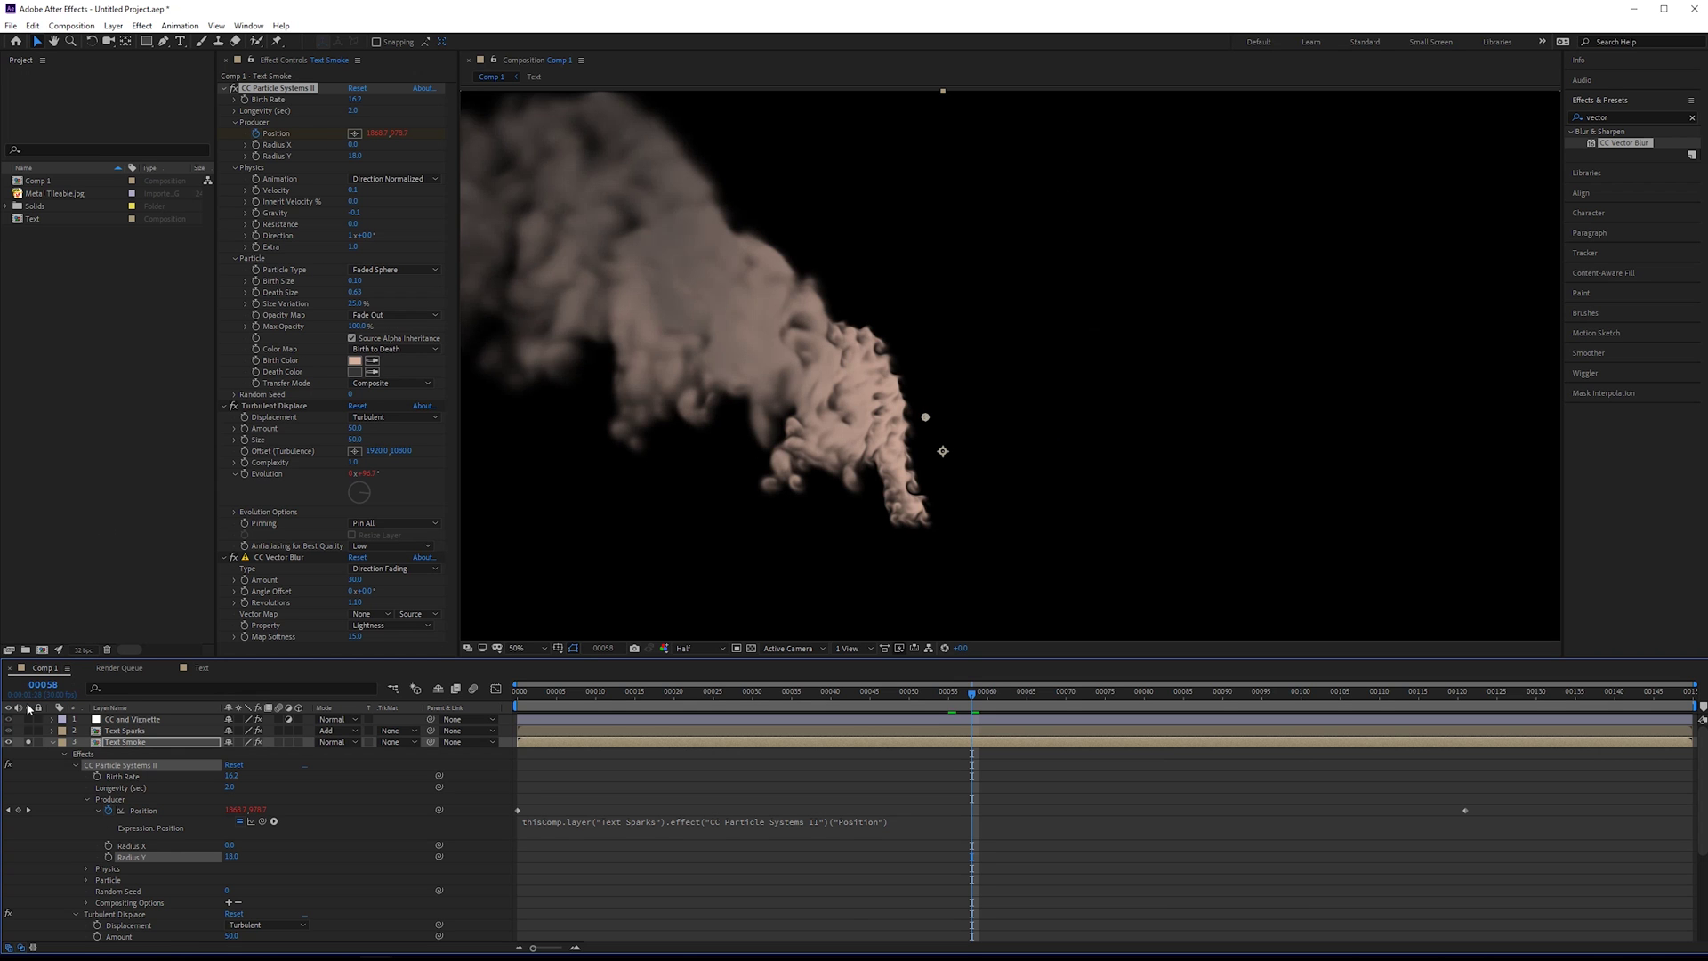
click(28, 742)
key(space)
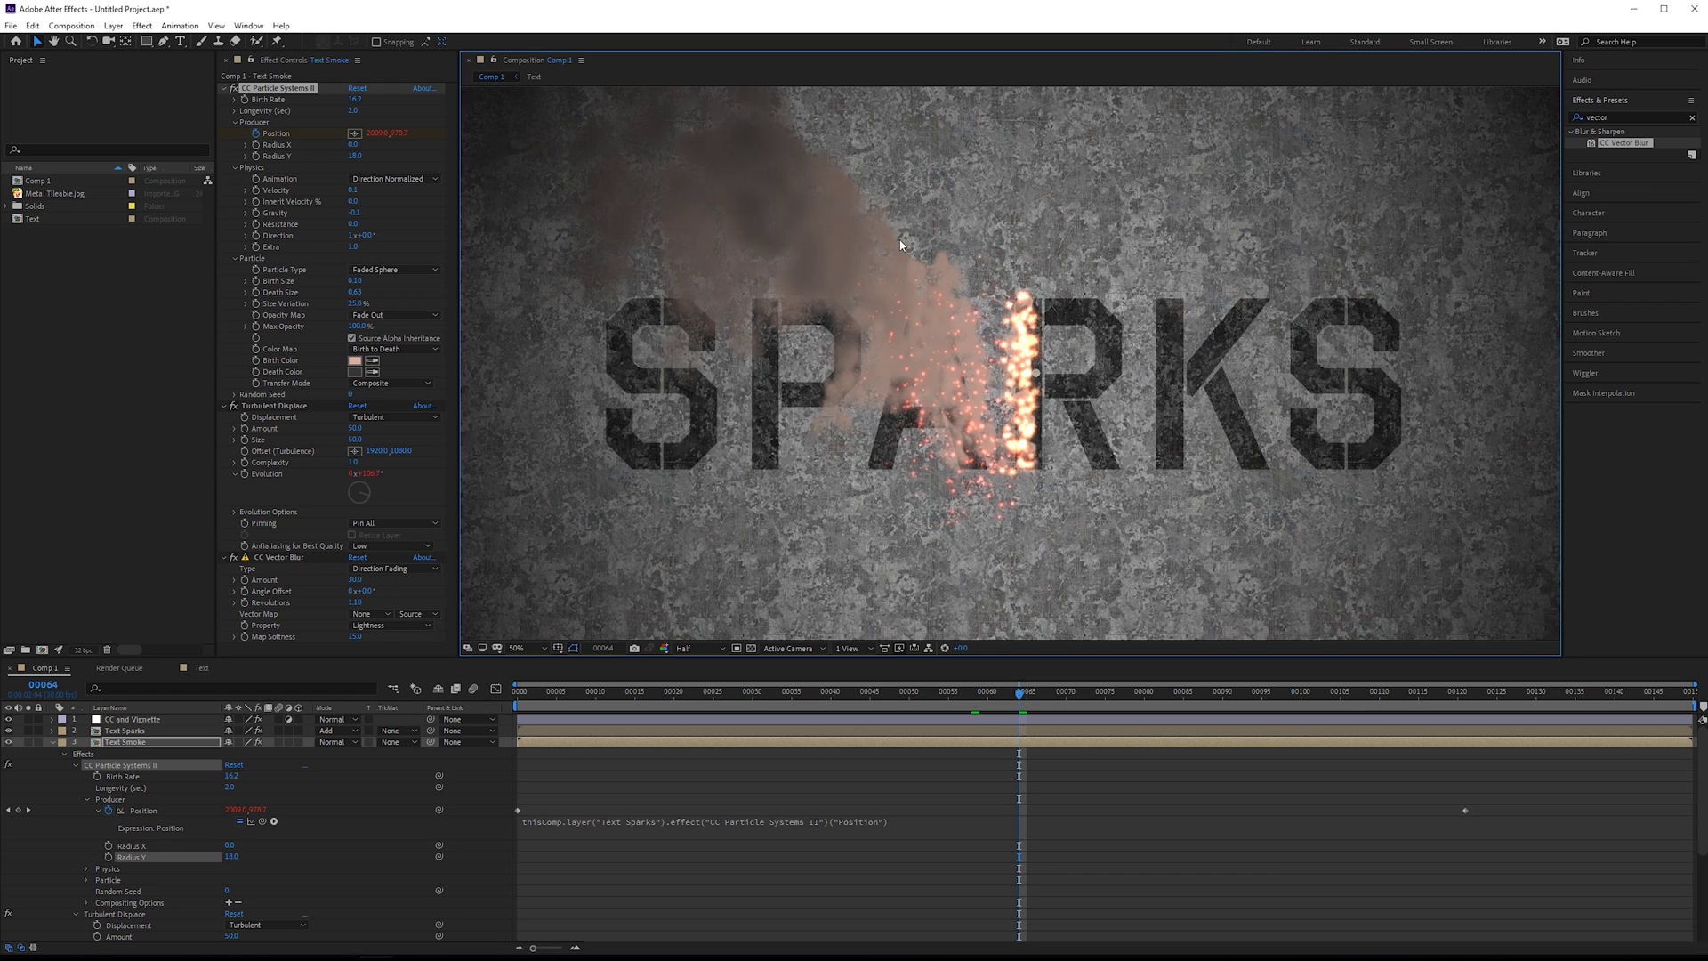
Duplicate the Text Sparks layer and rename the copy Text Sparks Glow.
click(142, 733)
key(ctrl+d)
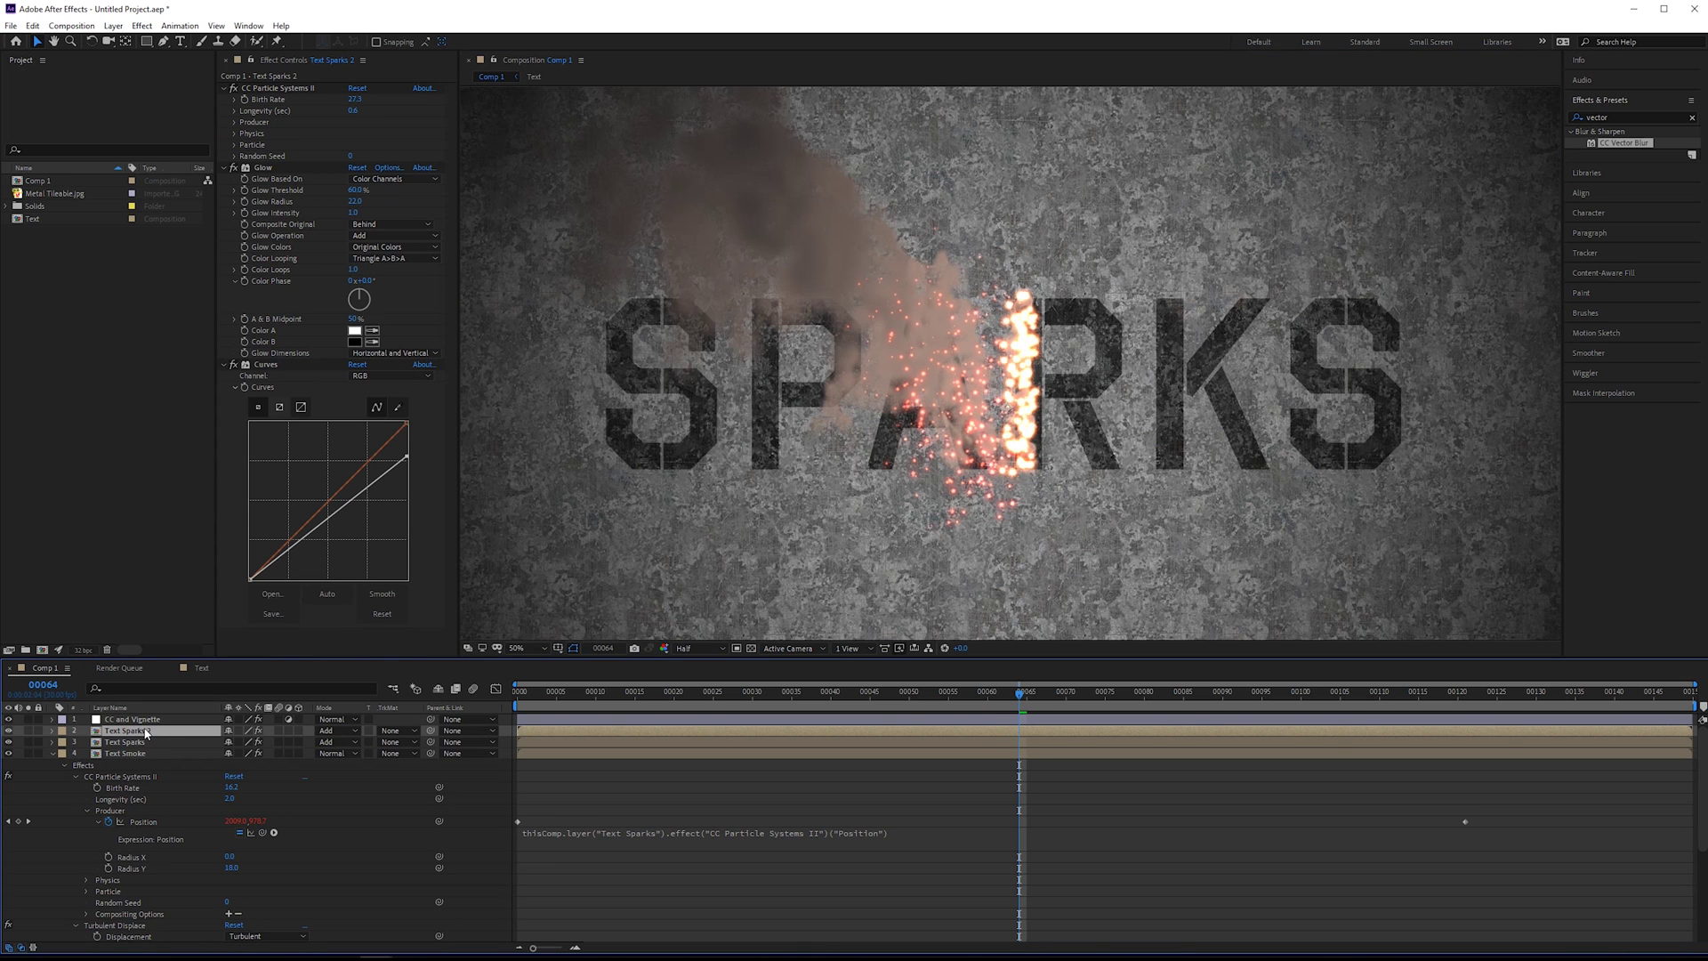
key(Return)
text(Glow)
key(Return)
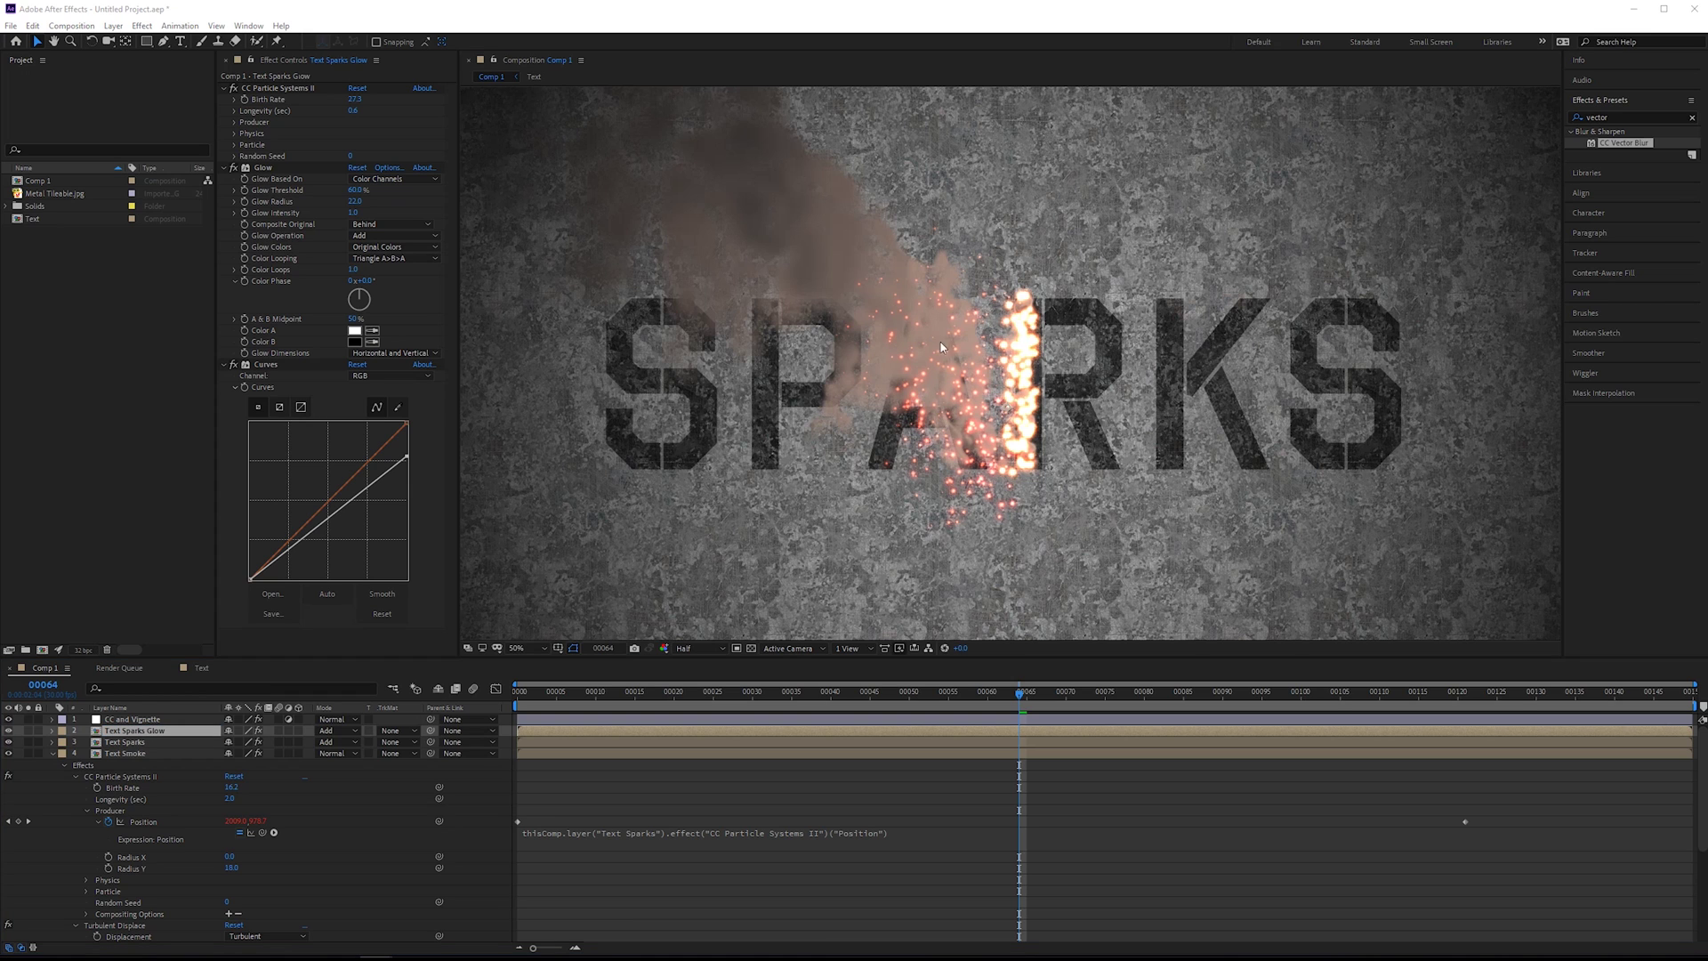
Find the Fast Box Blur effect and apply it to Text Sparks Glow between Glow and Curves.
double_click(1635, 117)
text(fast)
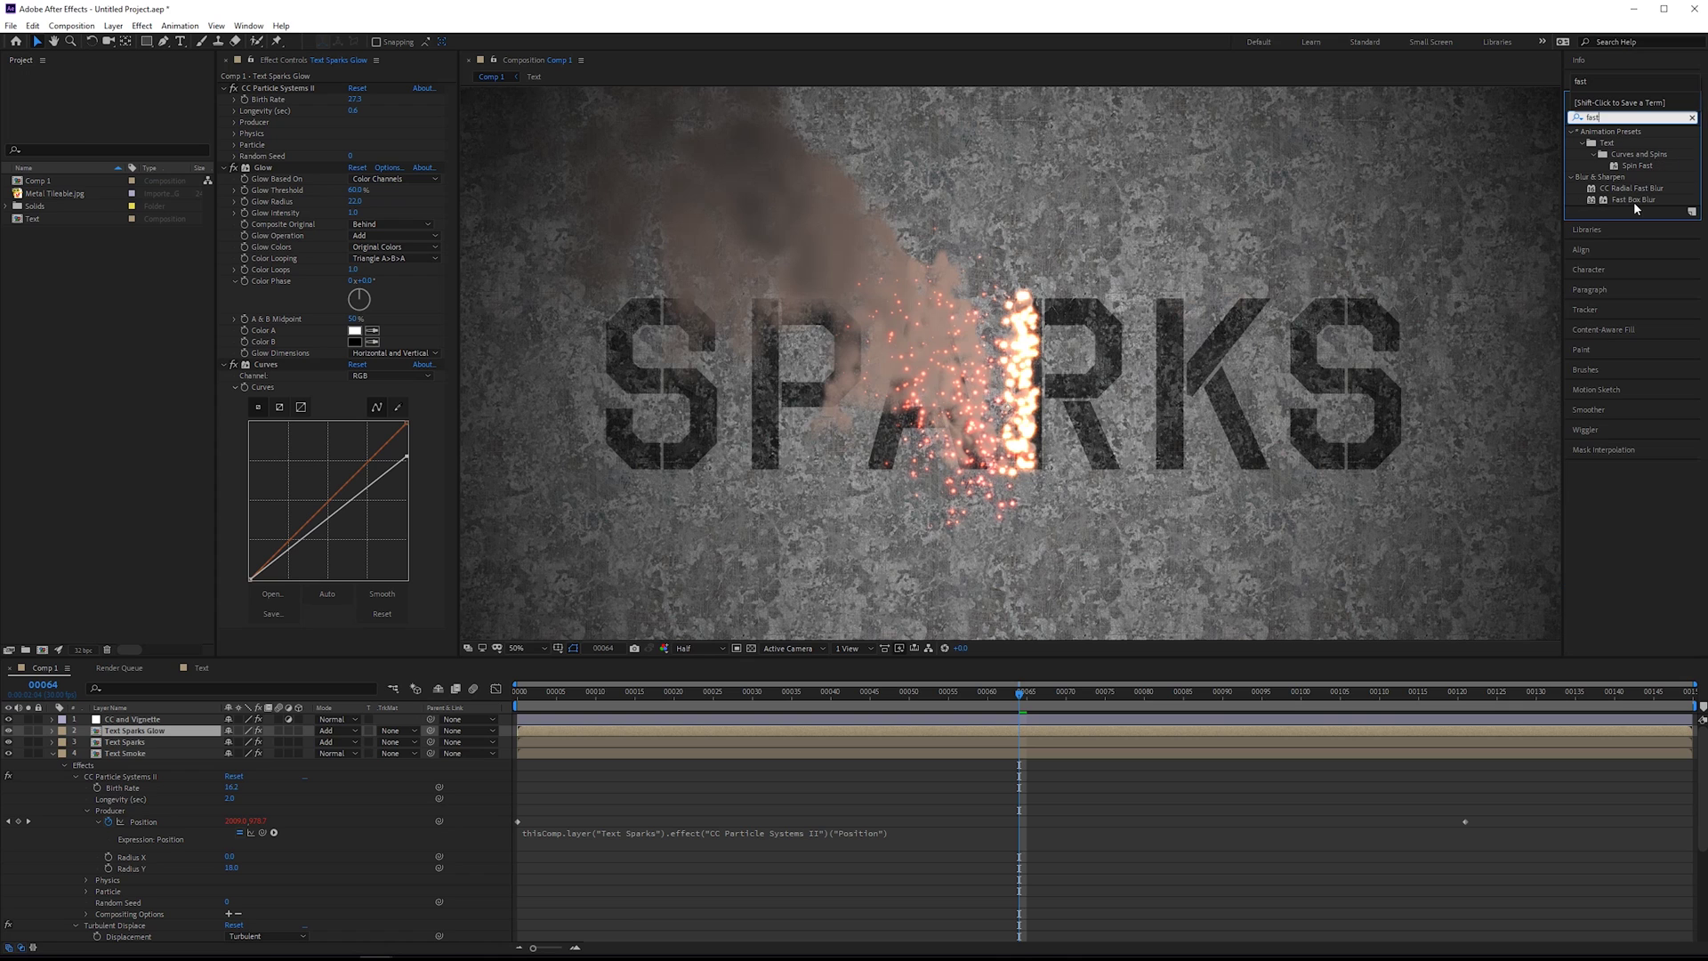
drag(1633, 200, 322, 349)
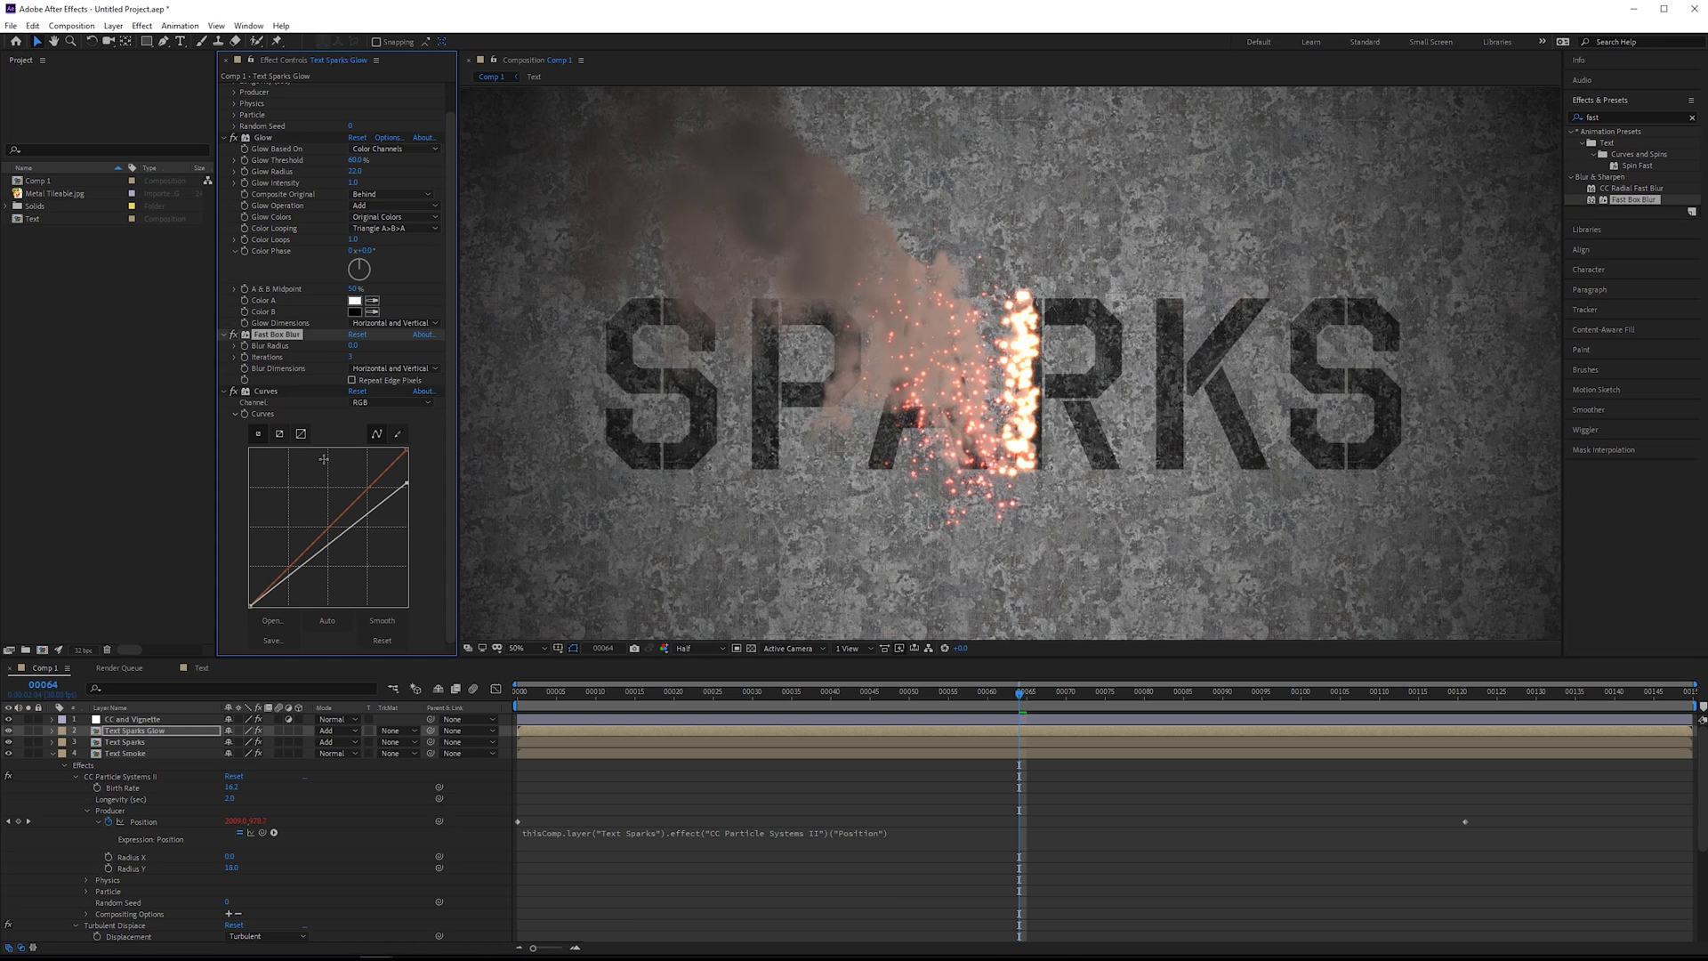
With Text Sparks Glow soloed, raise Fast Box Blur's Blur Radius to a very soft haze and steepen the RGB curve to brighten it.
click(27, 730)
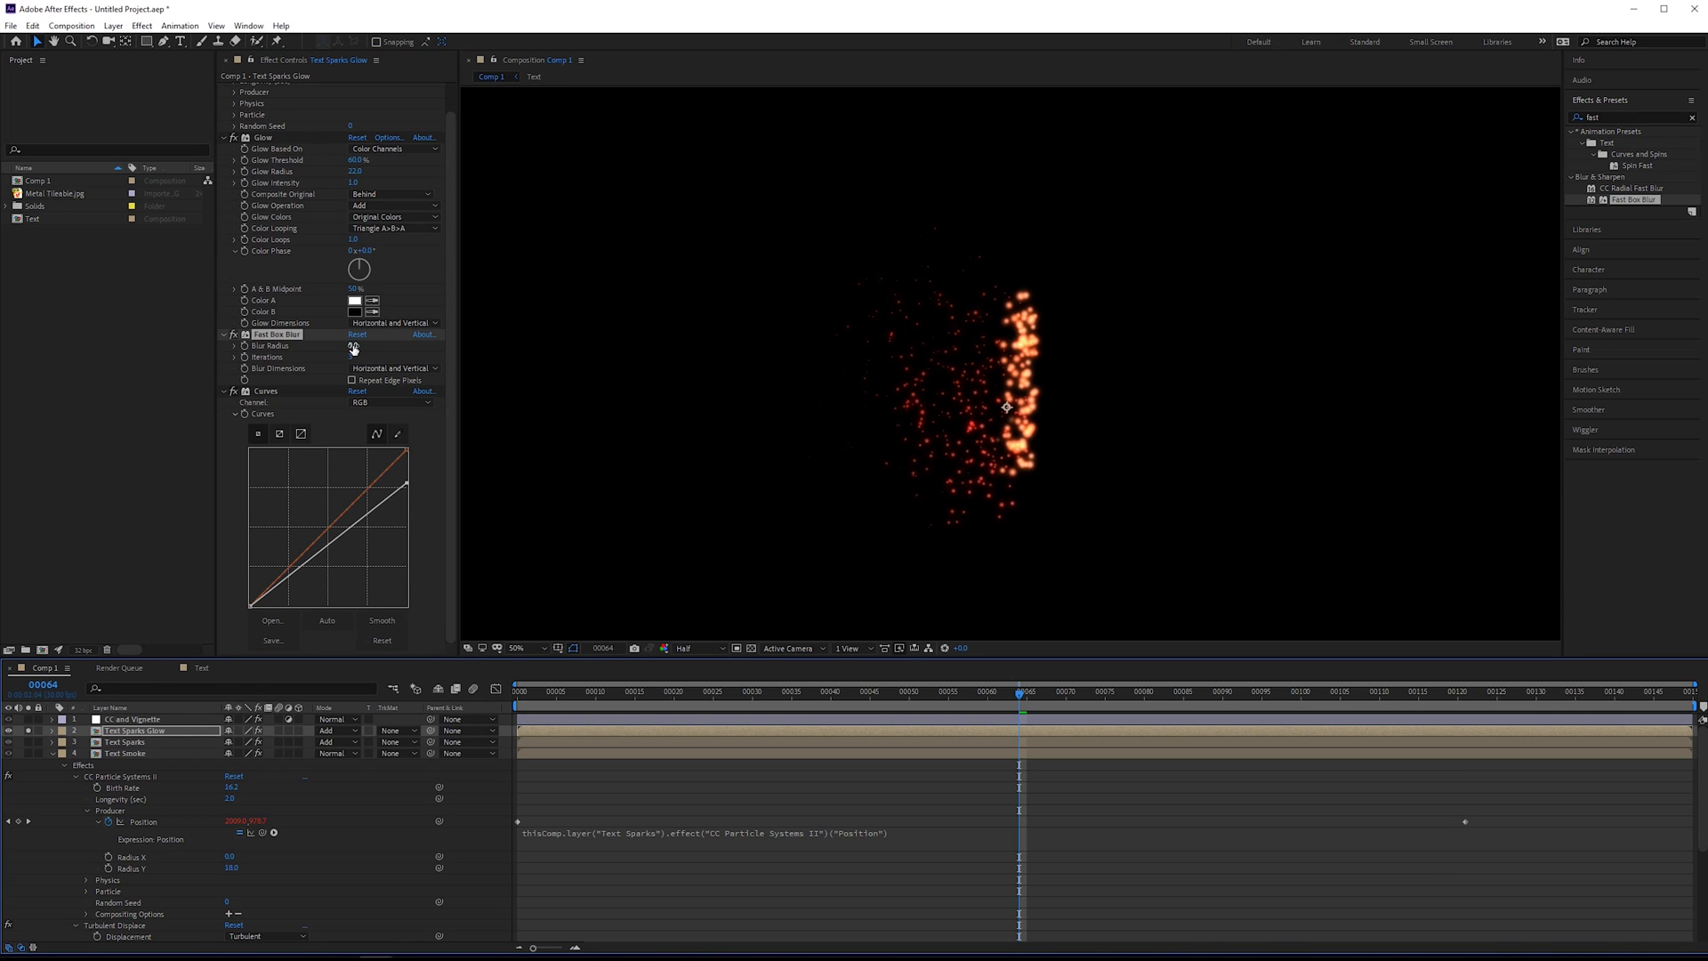
drag(353, 348, 515, 392)
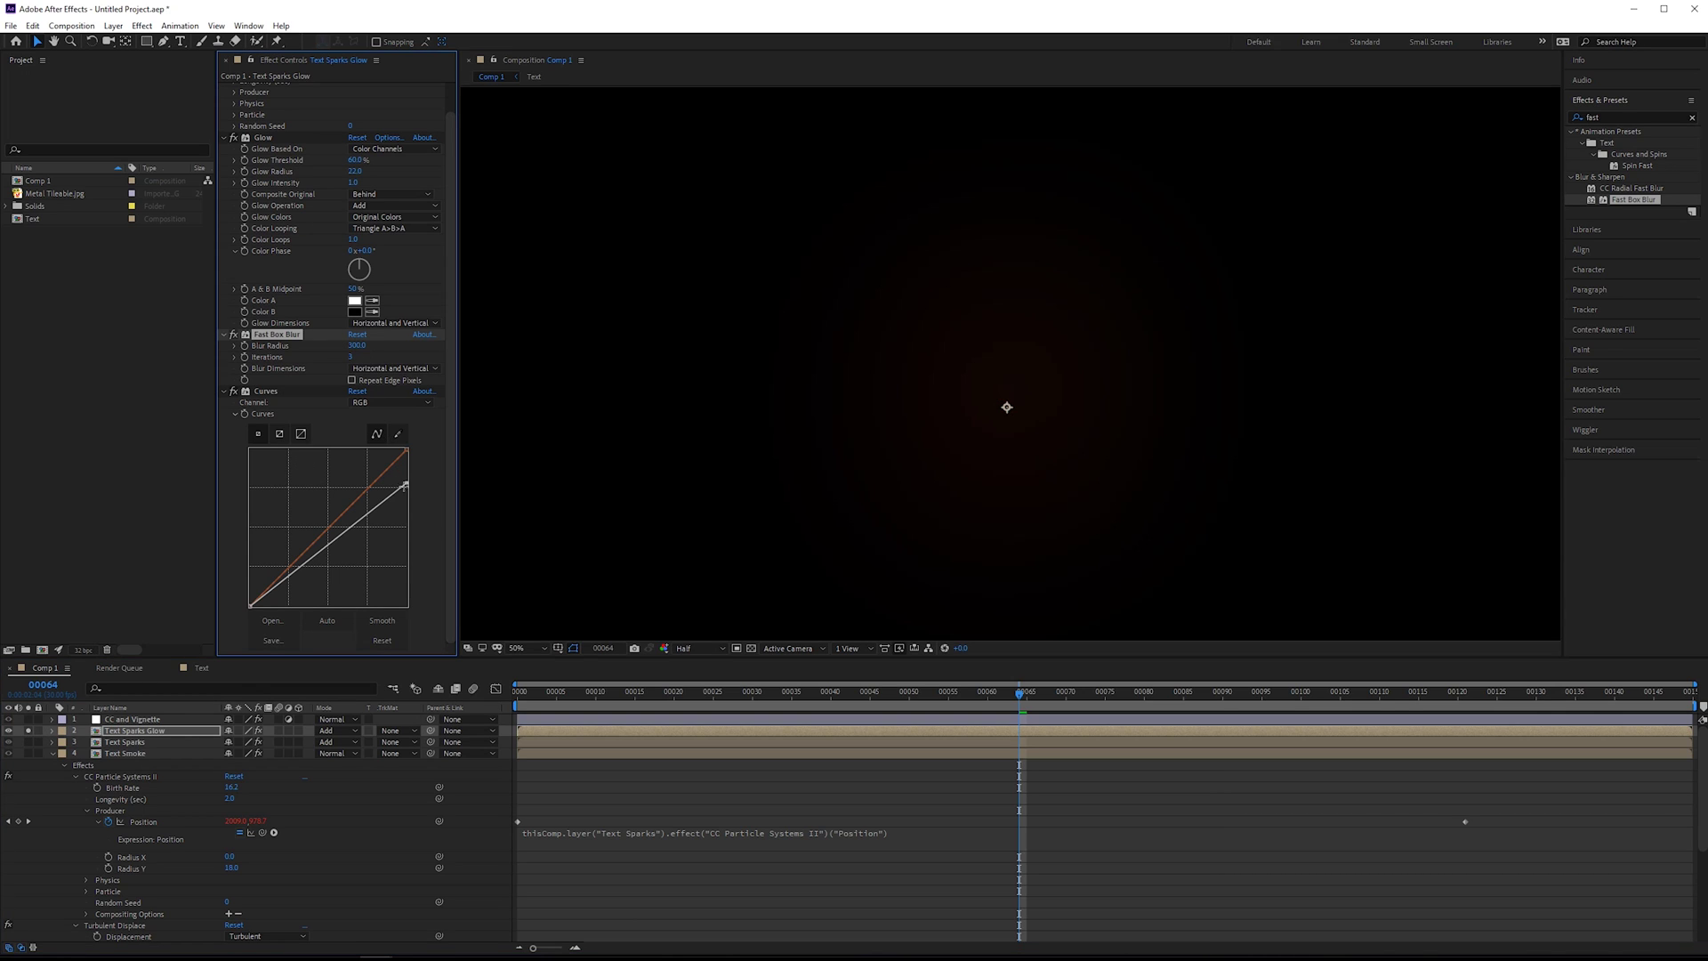
drag(407, 481, 305, 329)
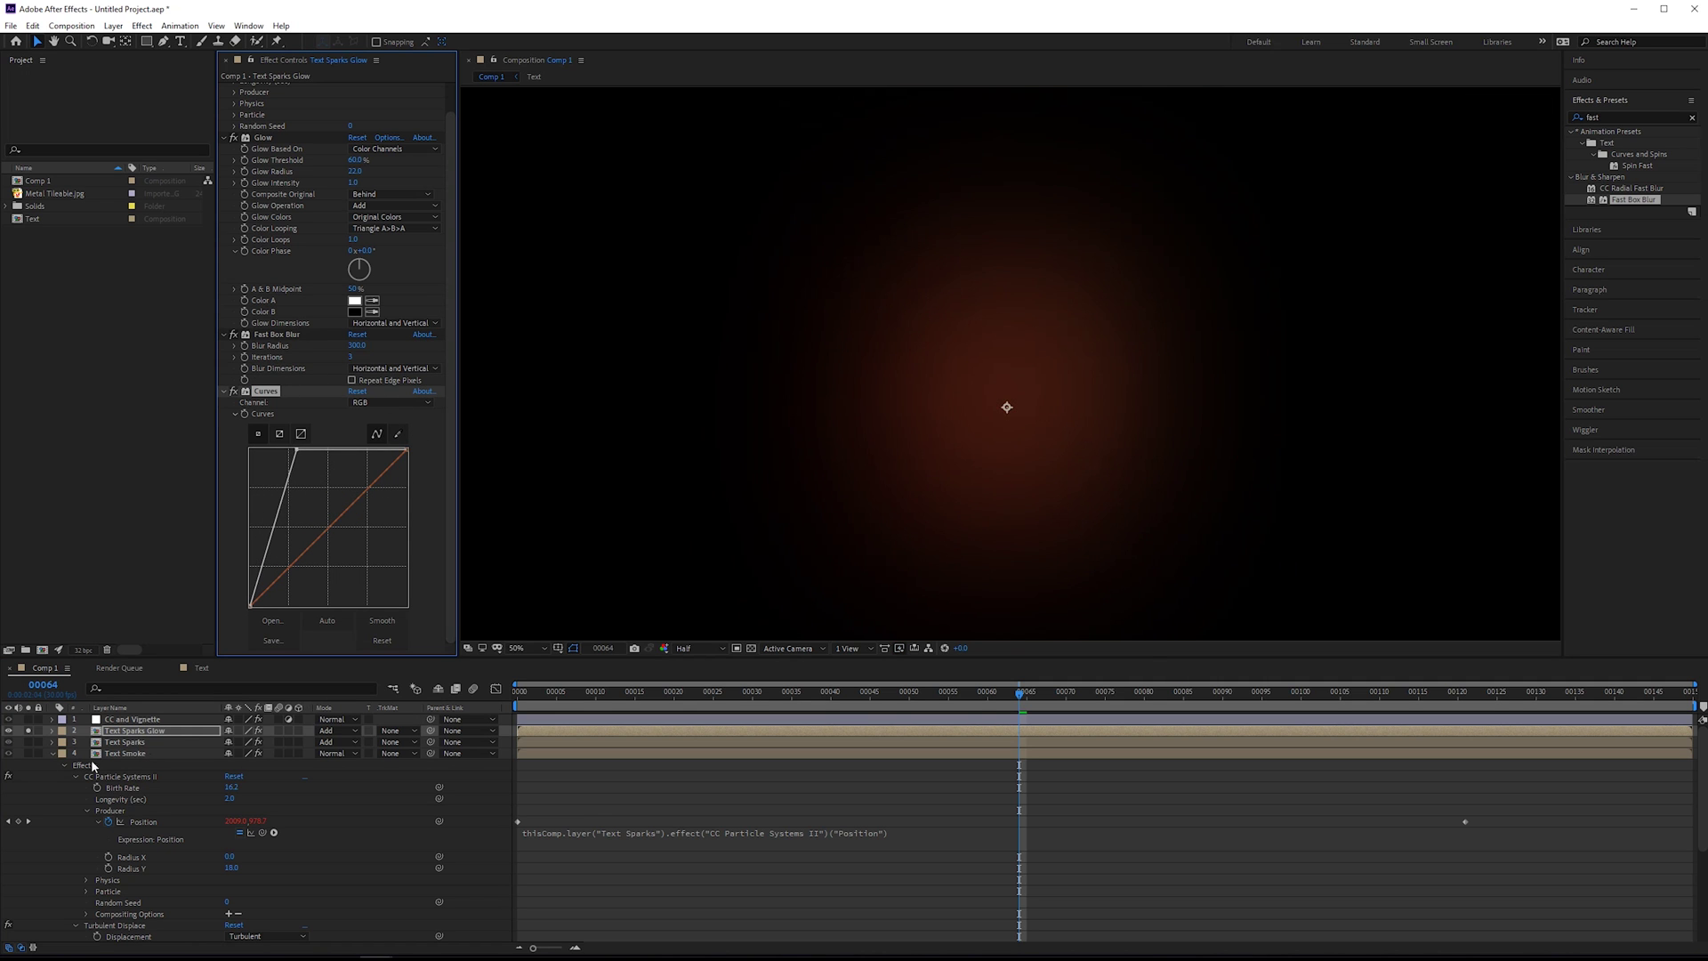
click(30, 730)
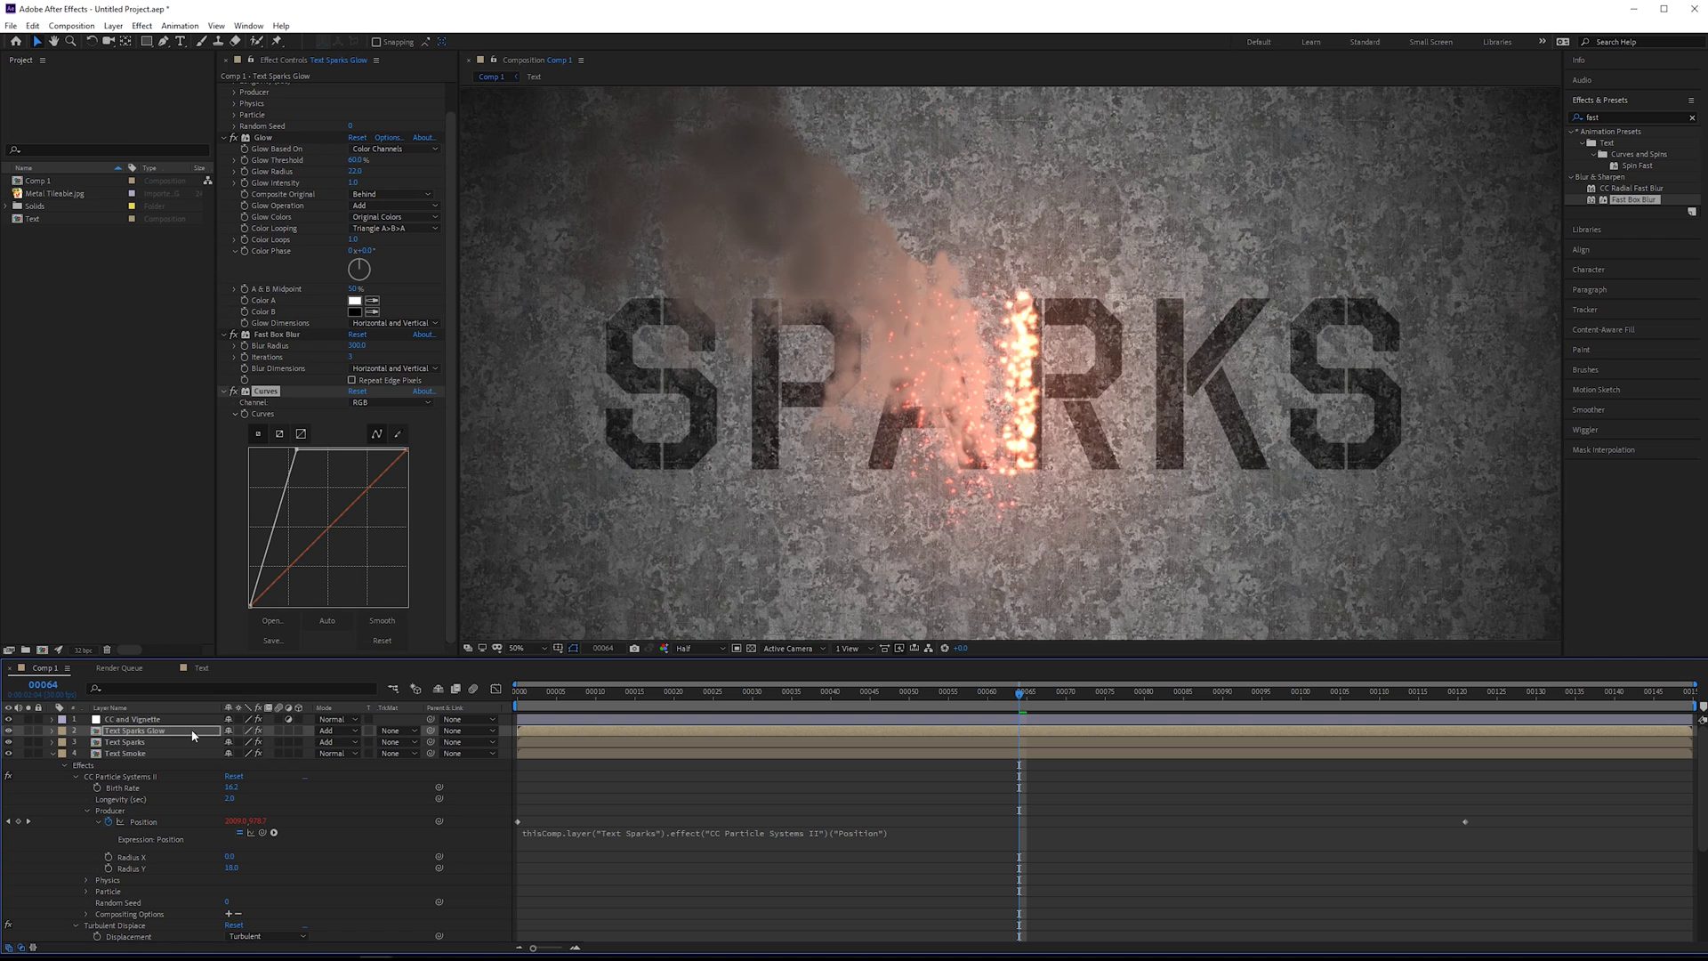
Set Text Sparks Glow's blending mode to Normal and move the layer directly below Text Sparks.
click(339, 735)
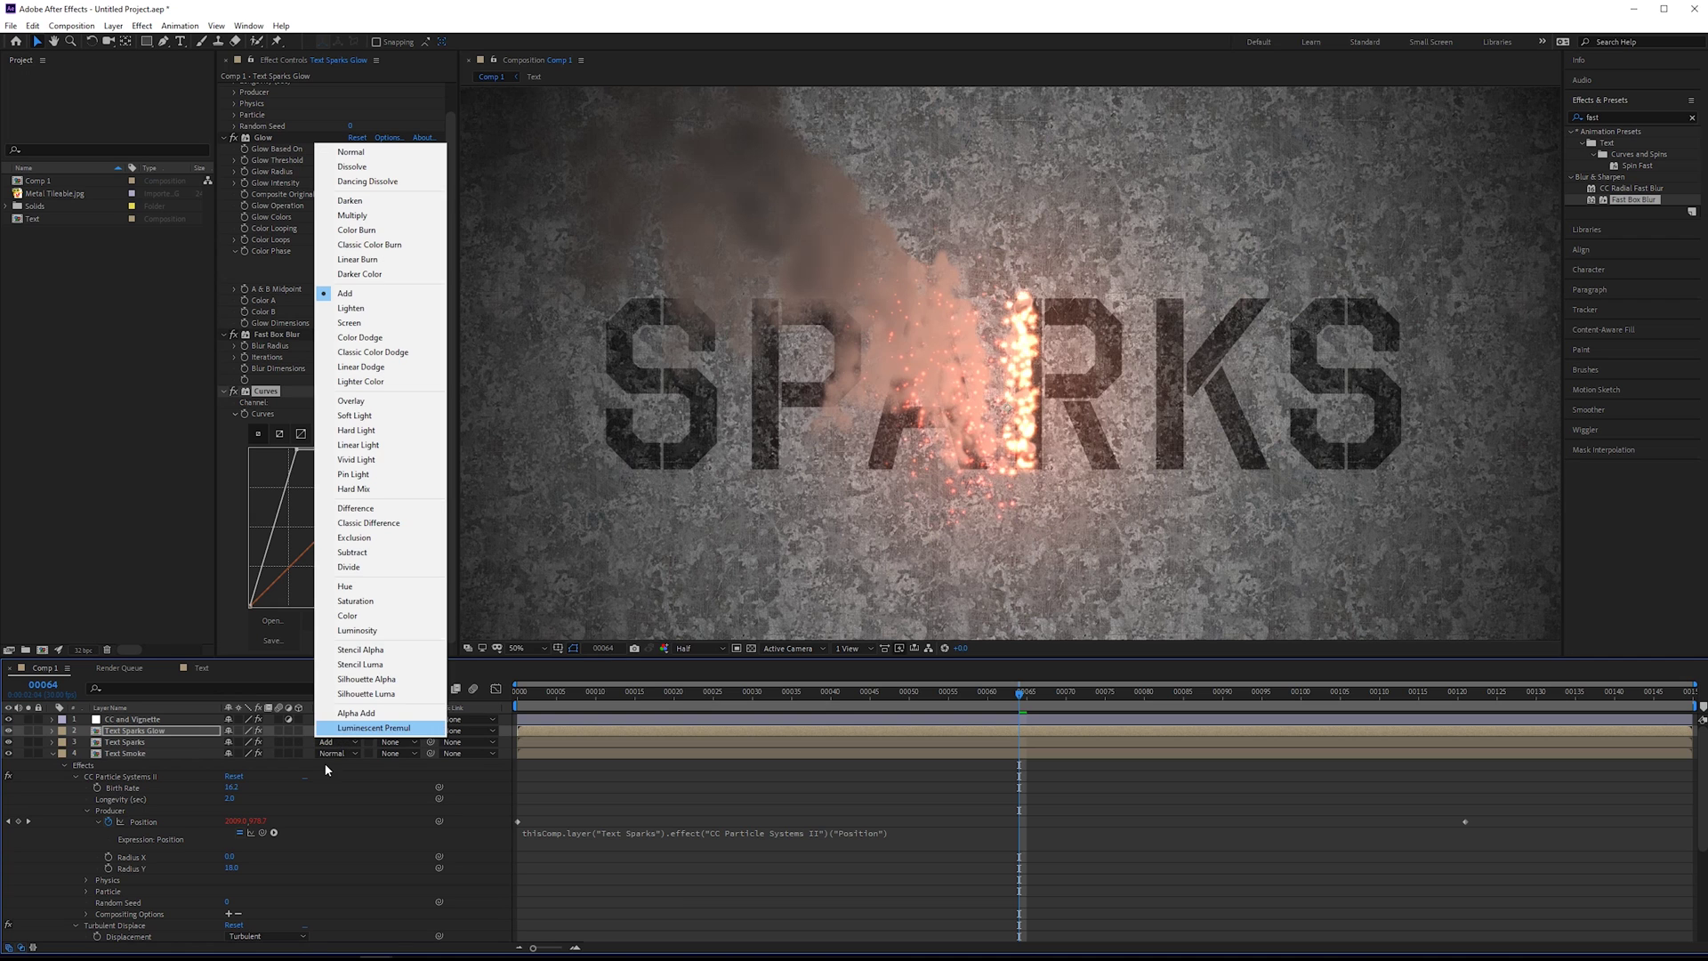
click(334, 737)
click(334, 738)
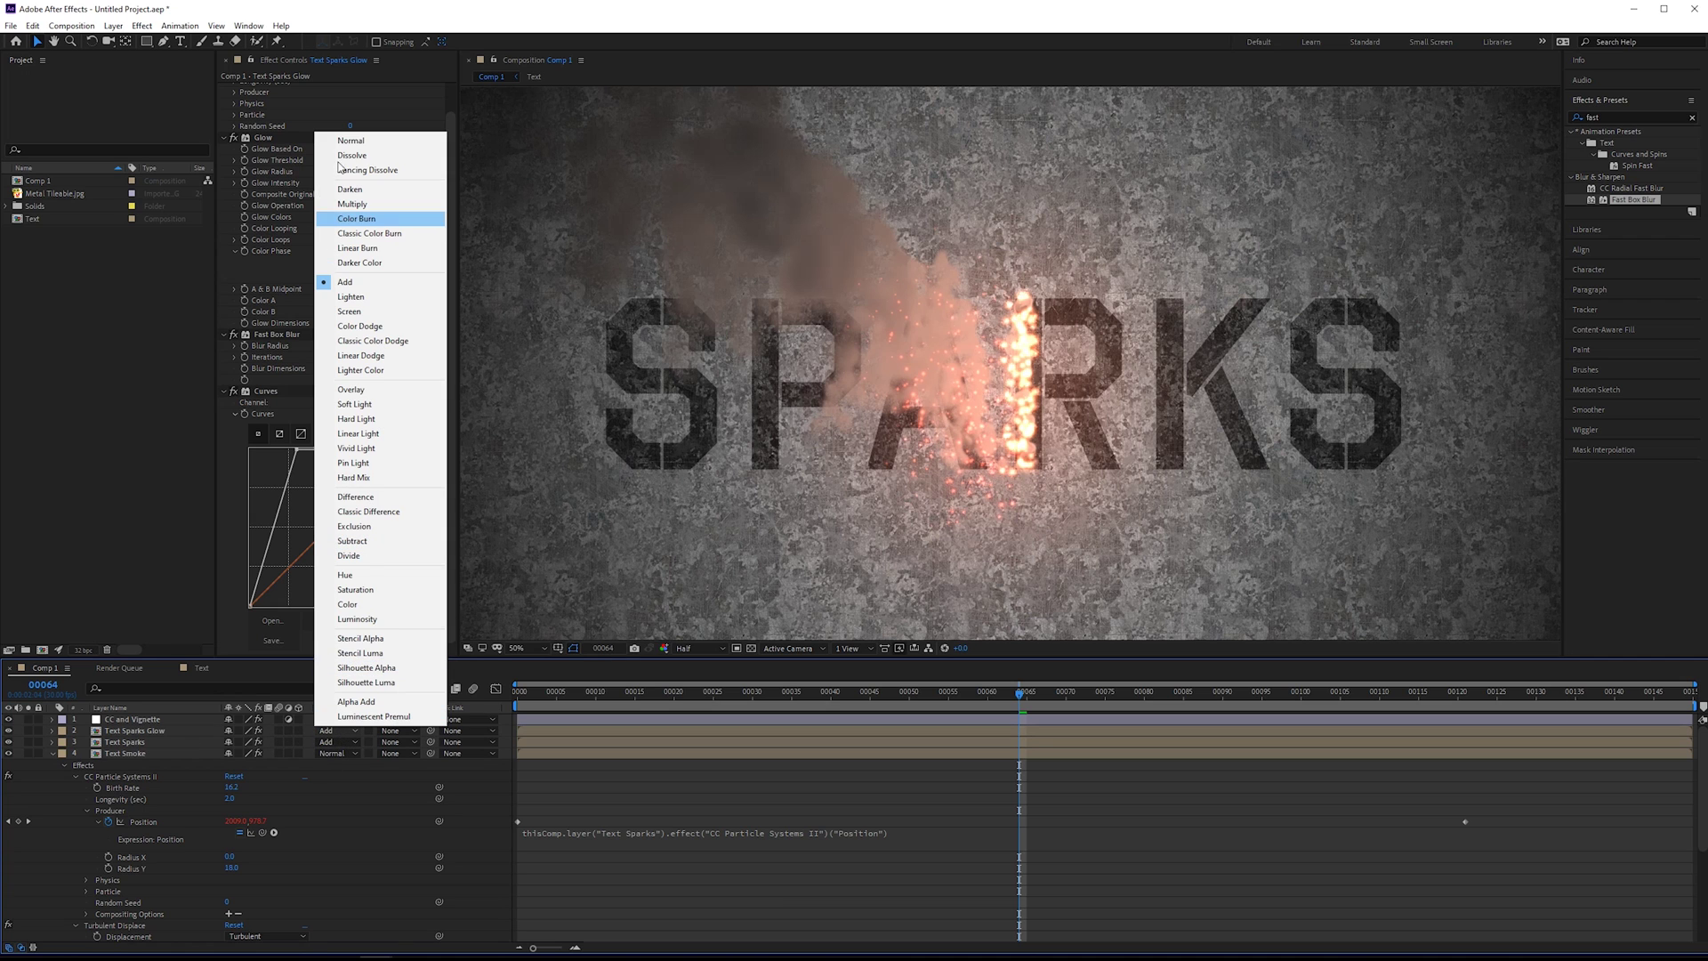
click(354, 141)
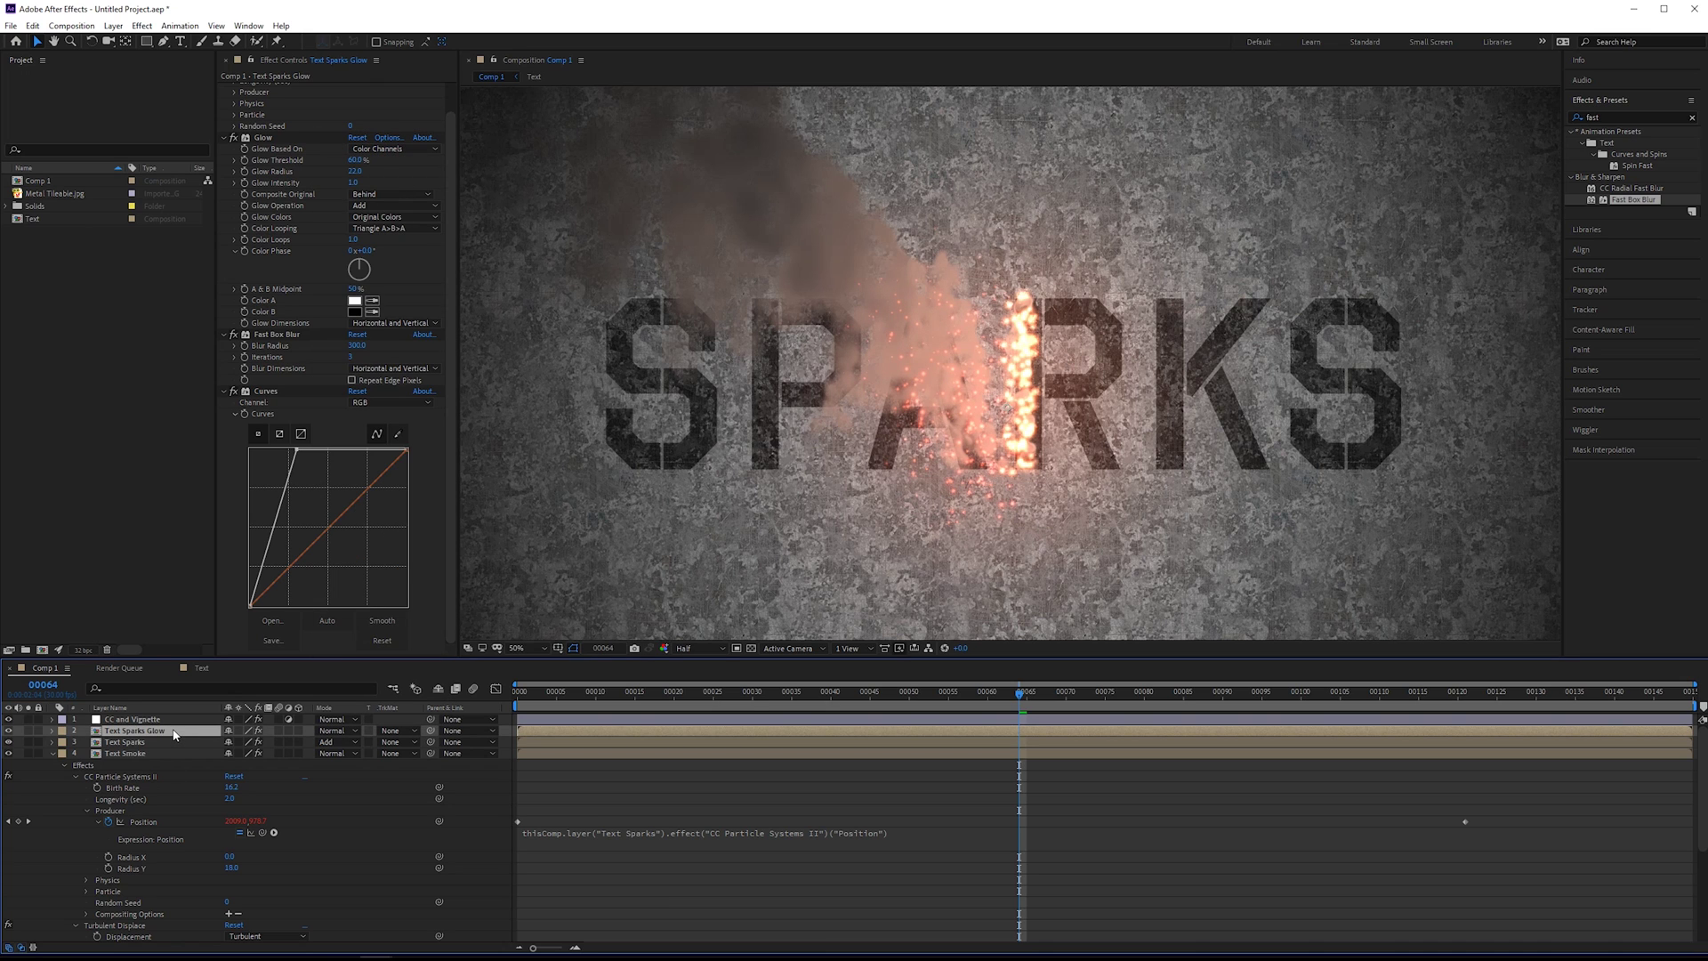
drag(174, 734, 204, 754)
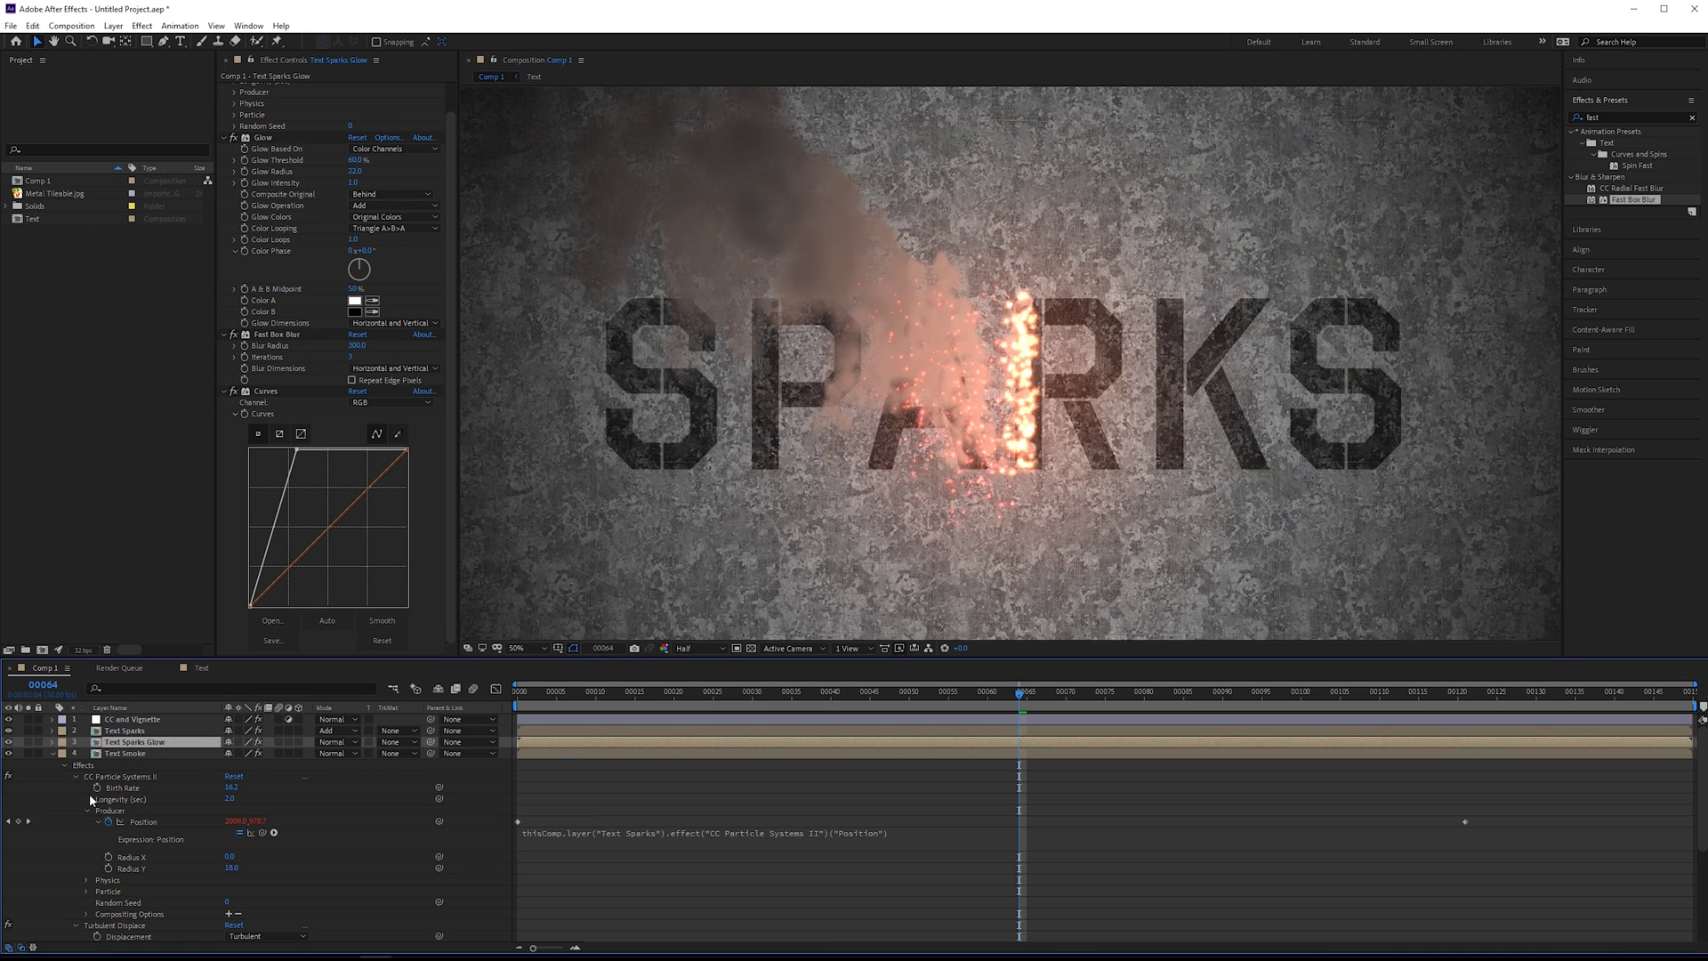
Compare the composite with Text Sparks Glow hidden and shown, including a close-up of the sparks at 200%.
click(14, 743)
click(11, 742)
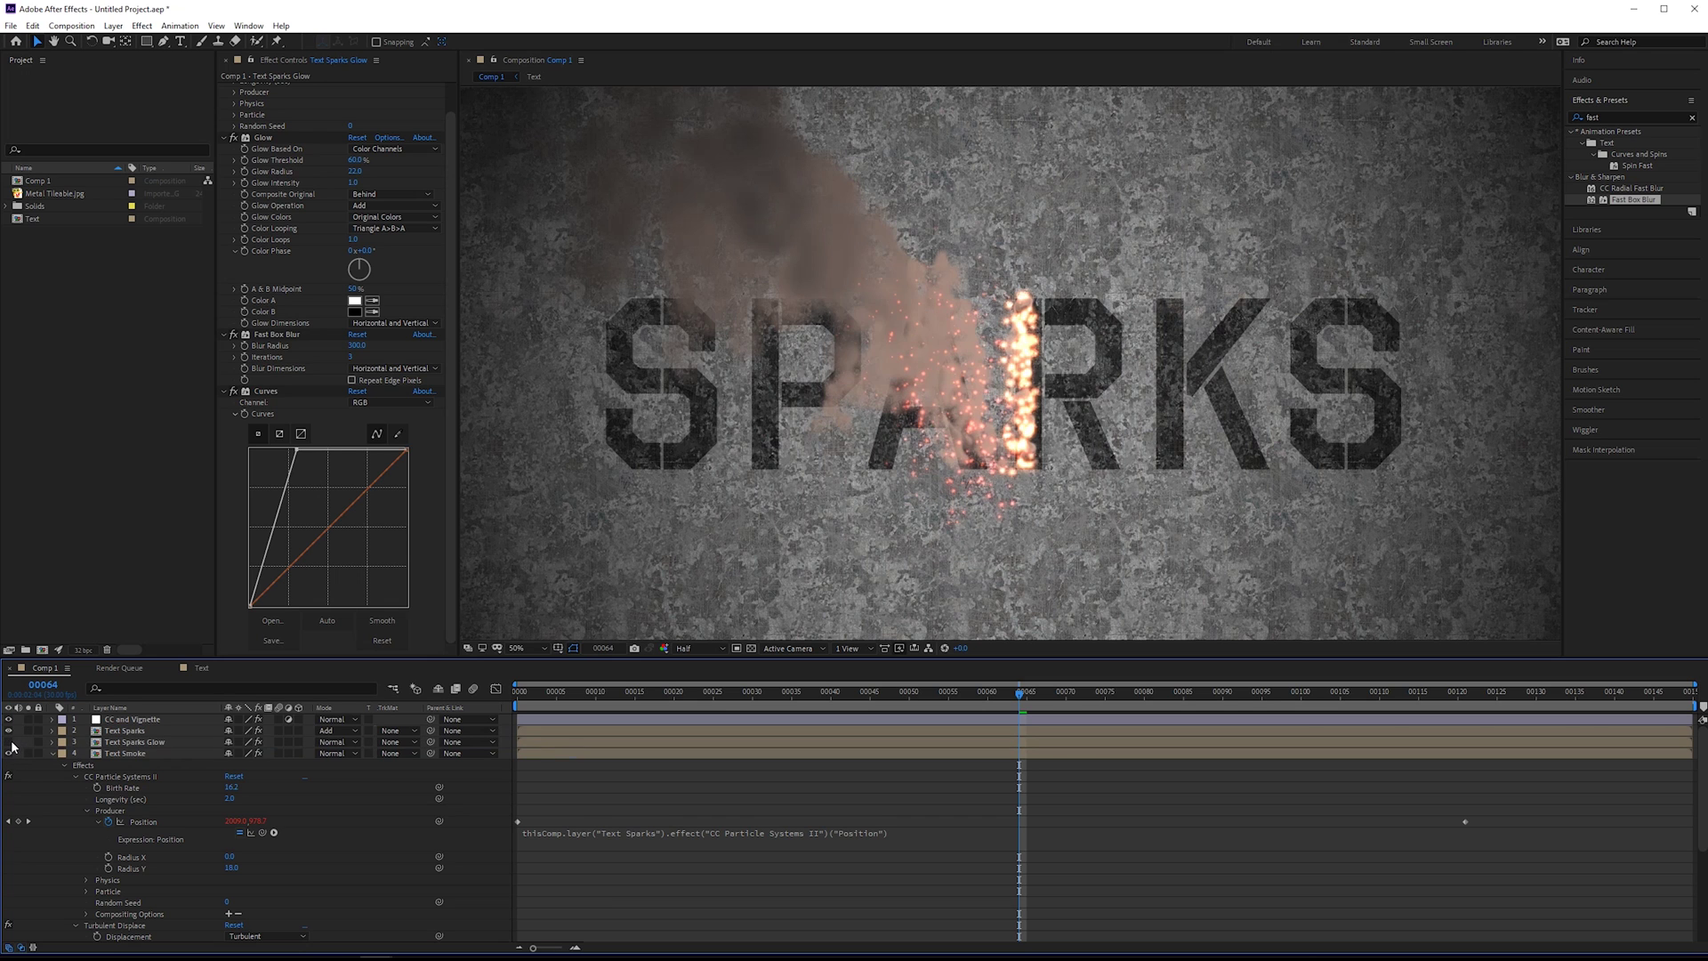
click(11, 742)
click(11, 742)
click(14, 743)
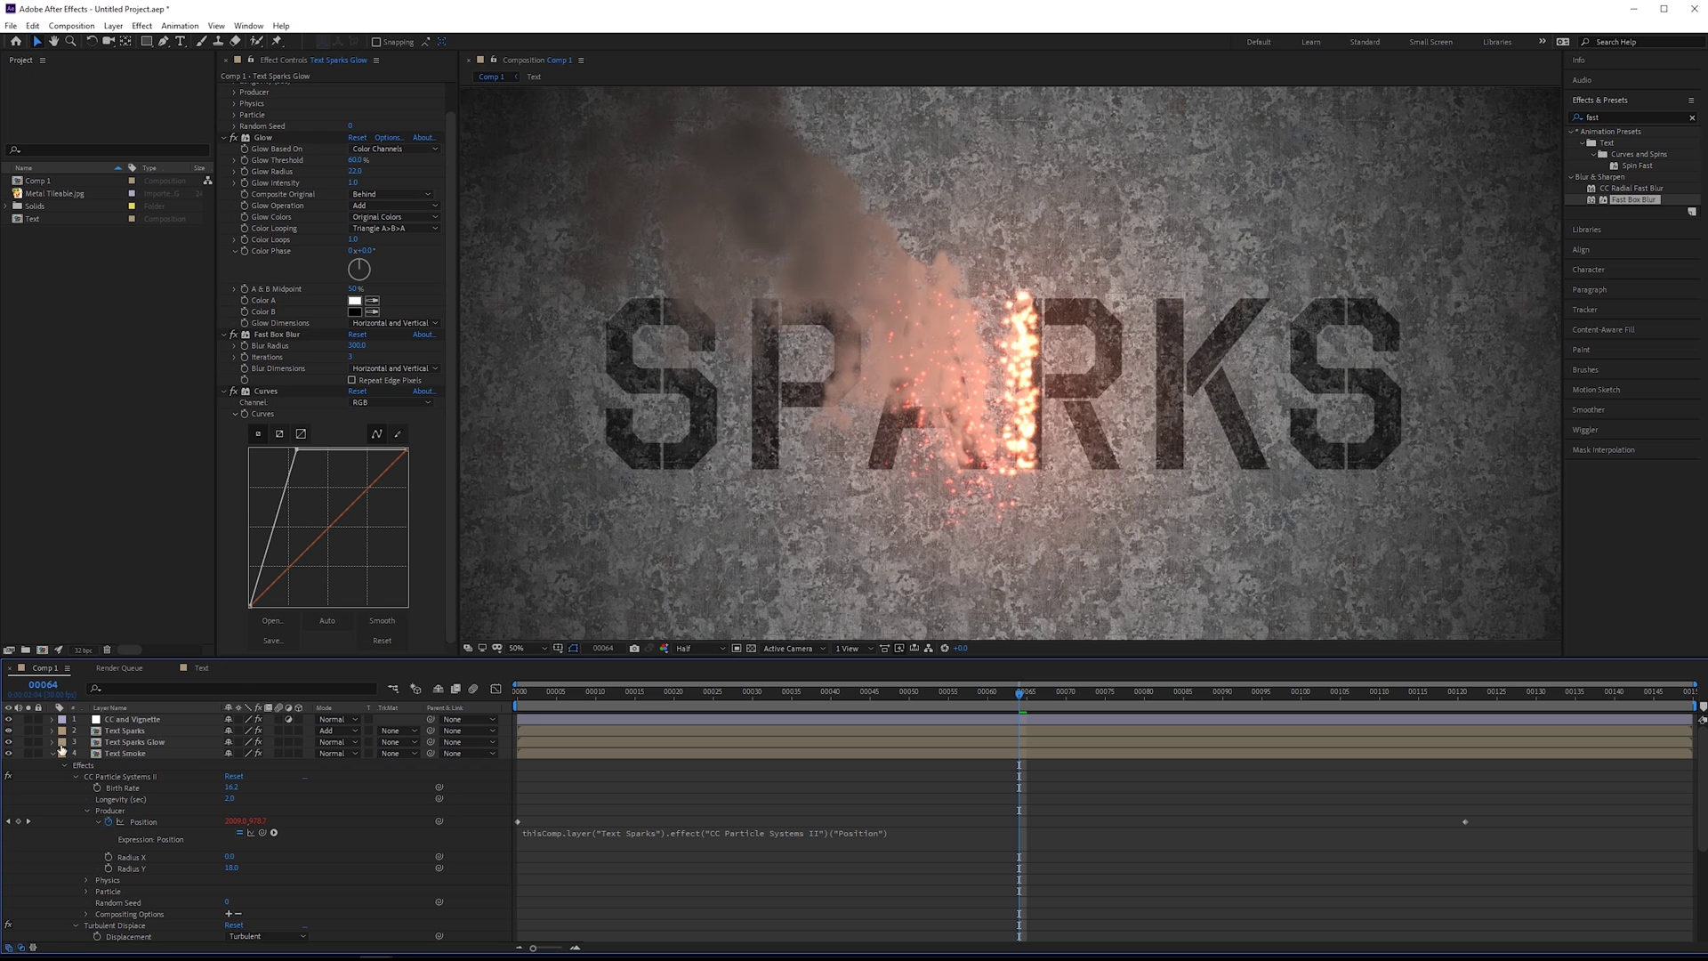
scroll(886, 308, up, 2)
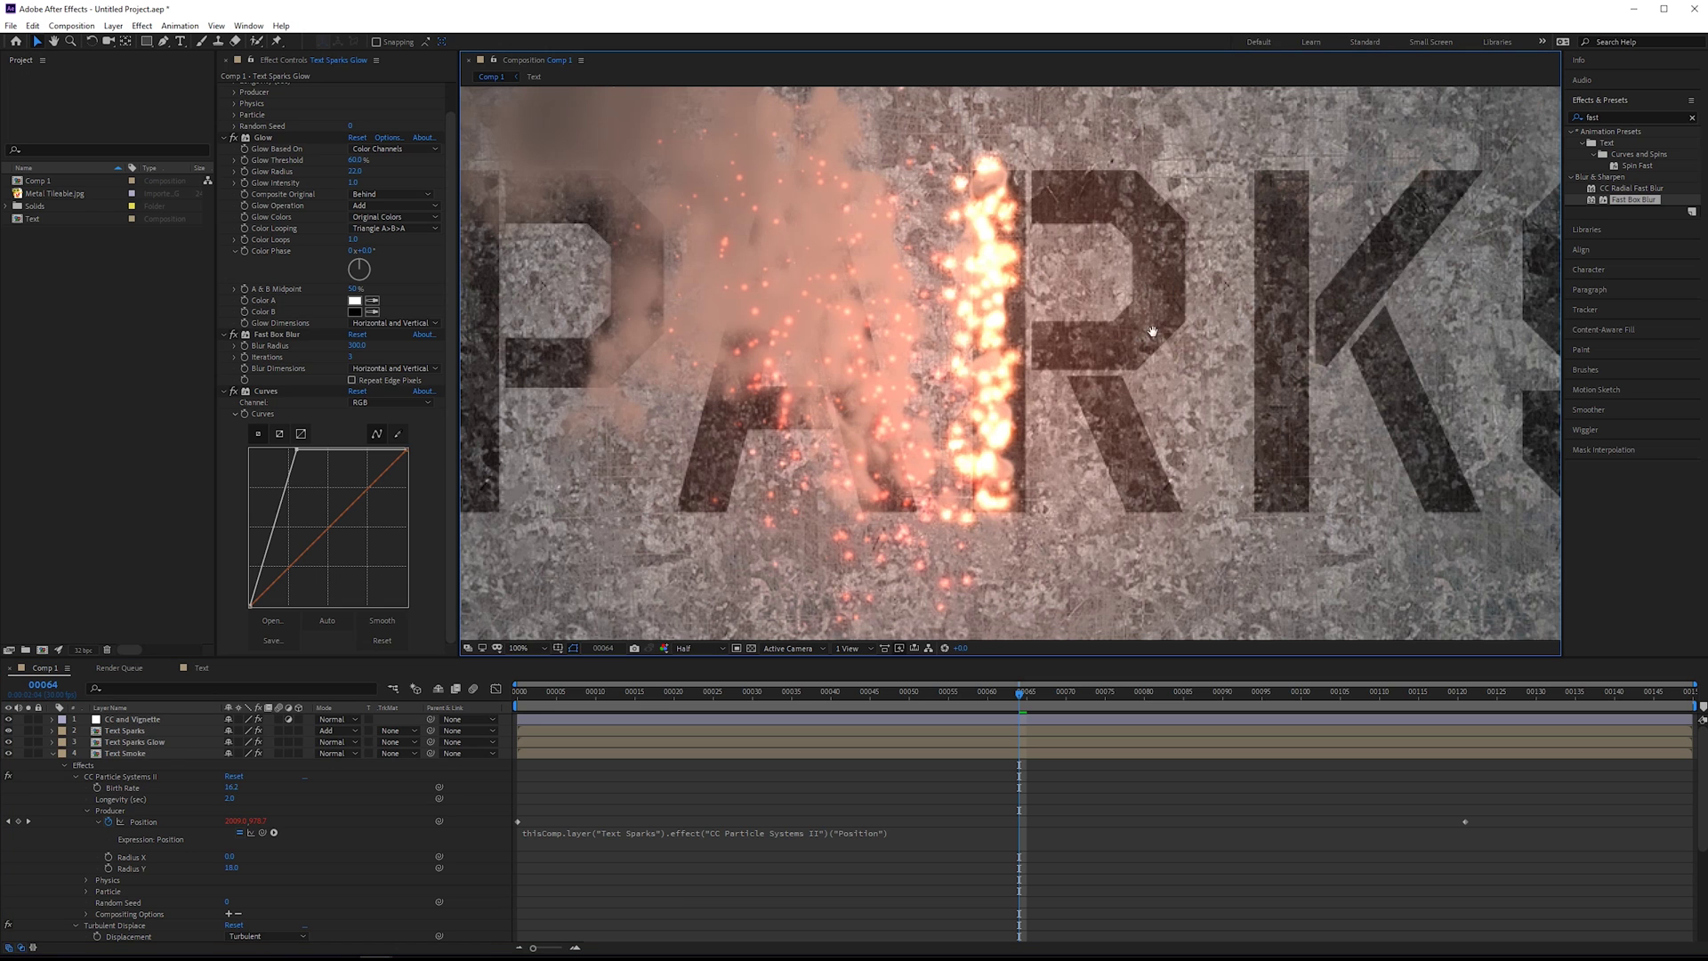
scroll(1152, 331, up, 2)
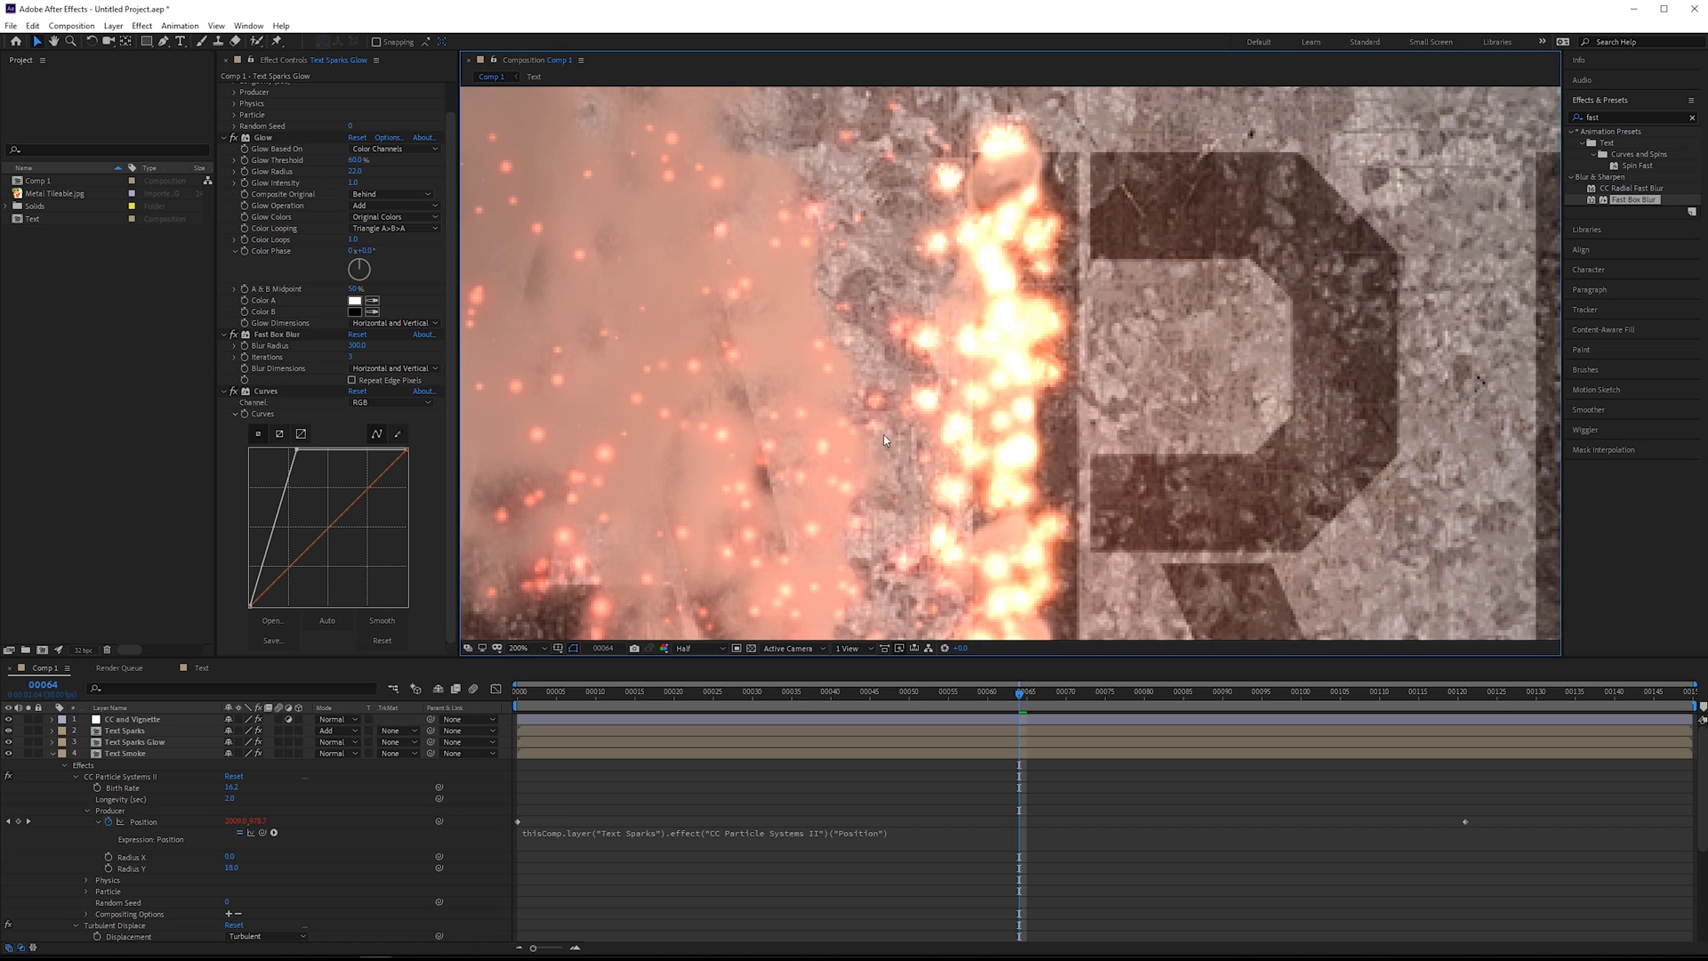
click(10, 742)
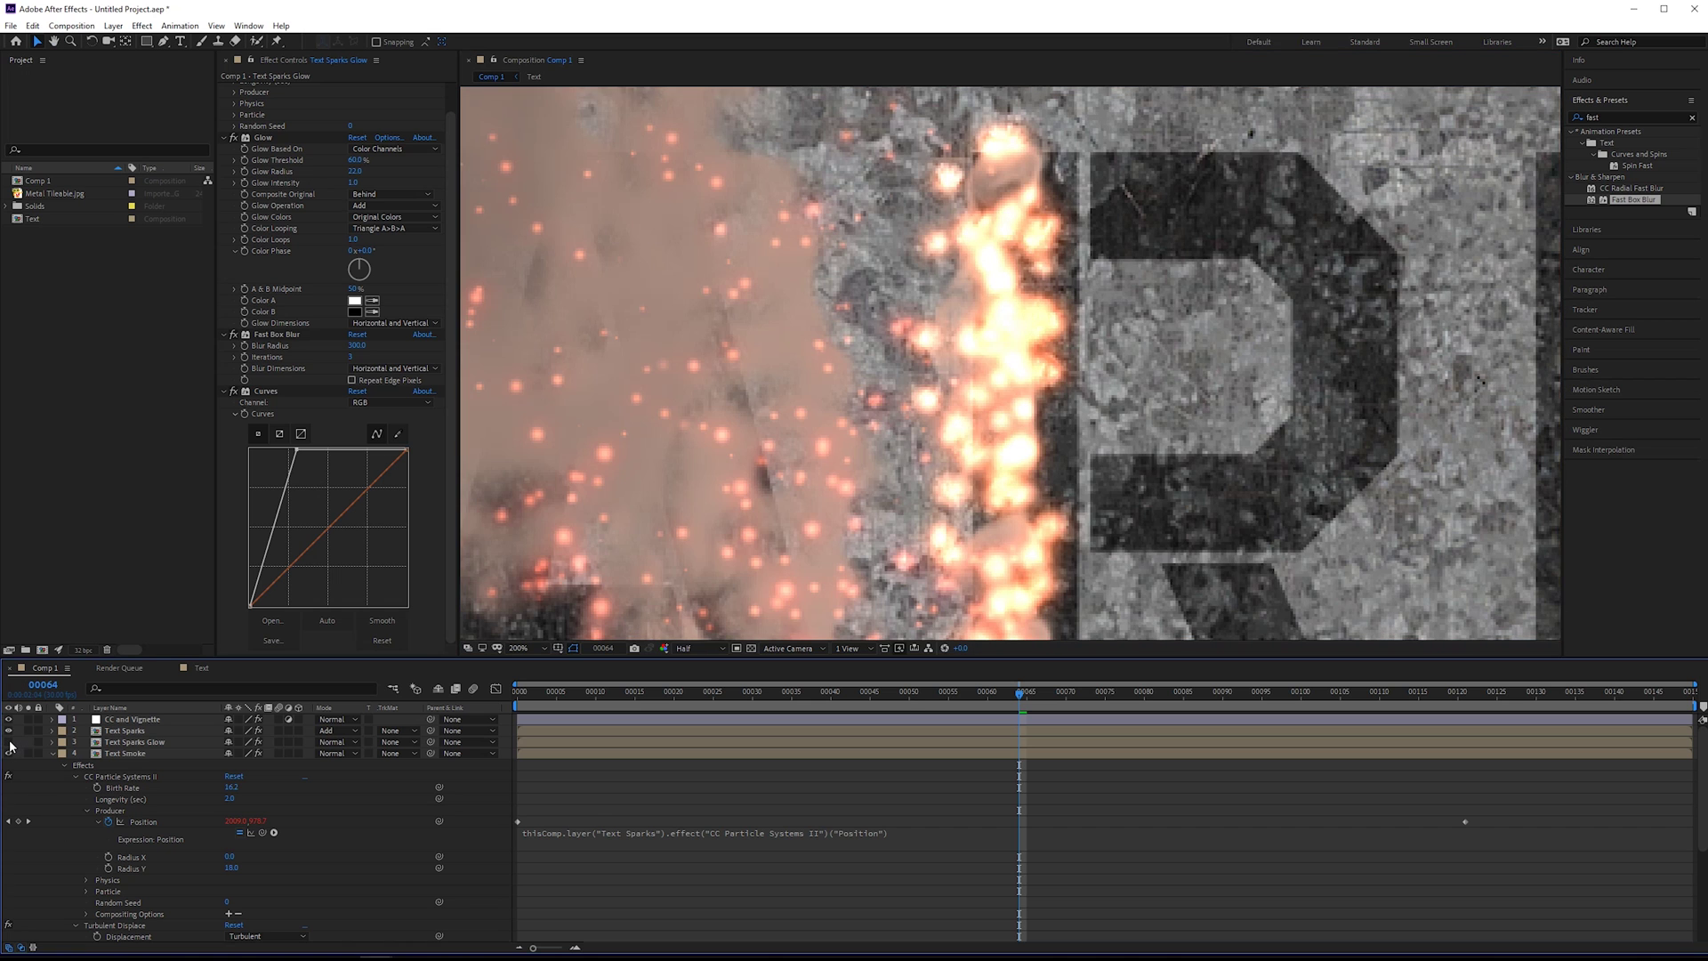
click(10, 742)
click(10, 742)
click(10, 742)
click(10, 742)
click(10, 742)
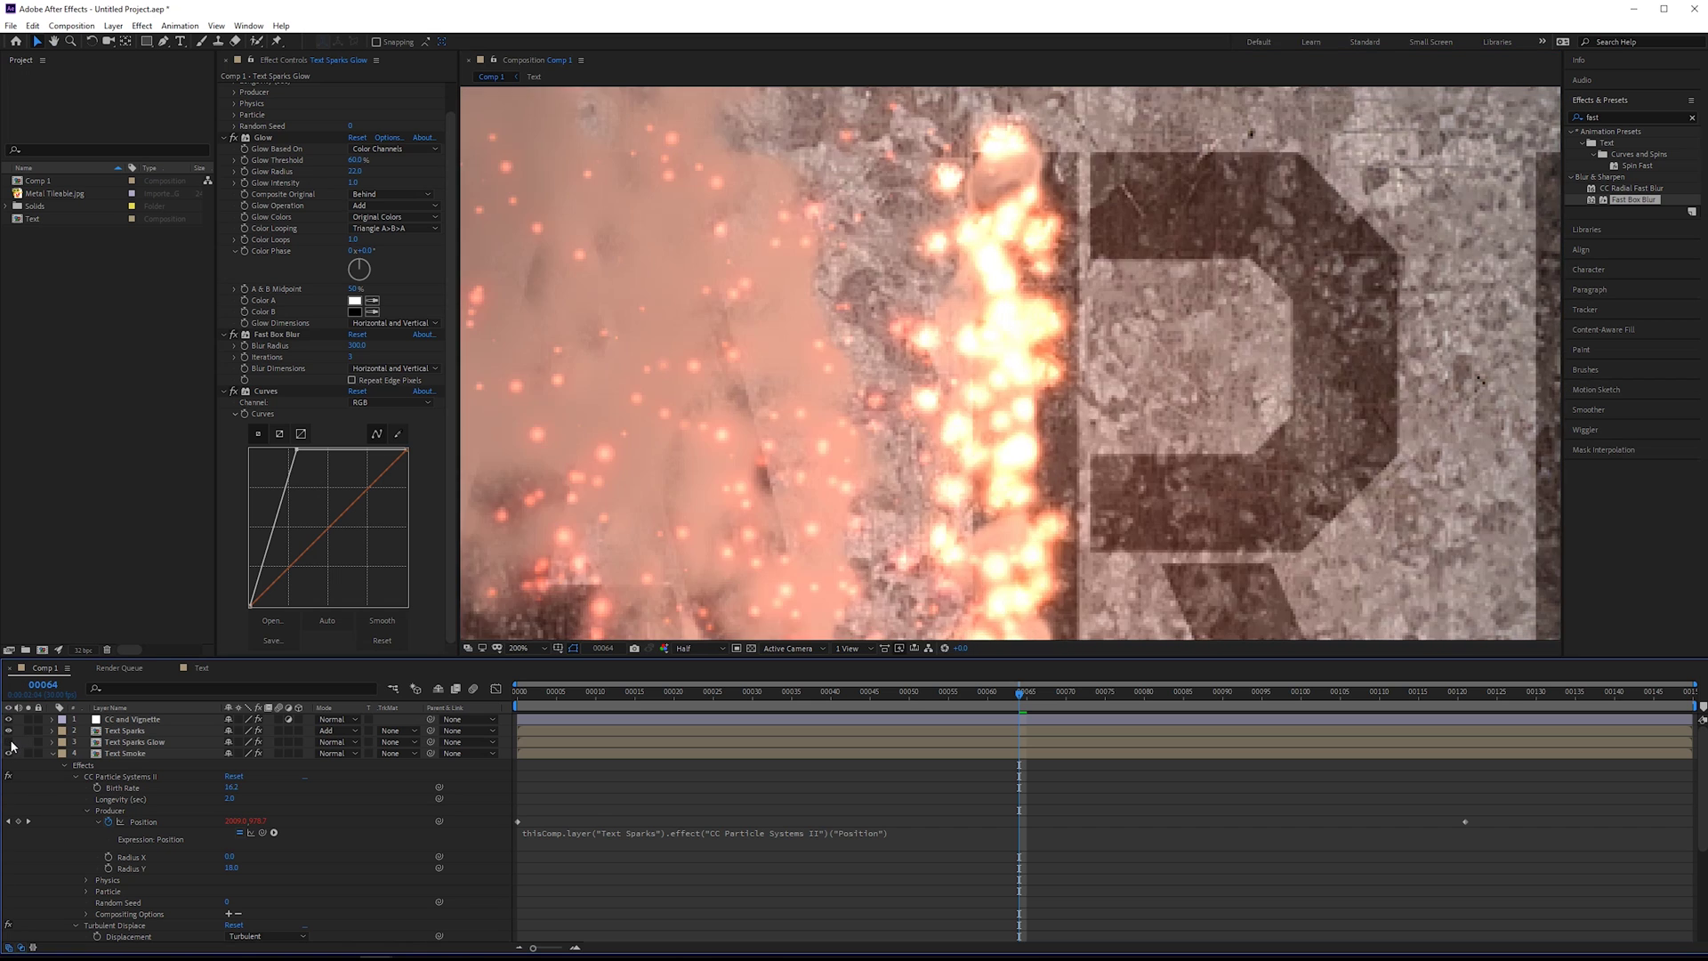
Duplicate Text Sparks, rename the copy Text Sparks matte, and place it directly above Text Sparks Glow.
click(133, 743)
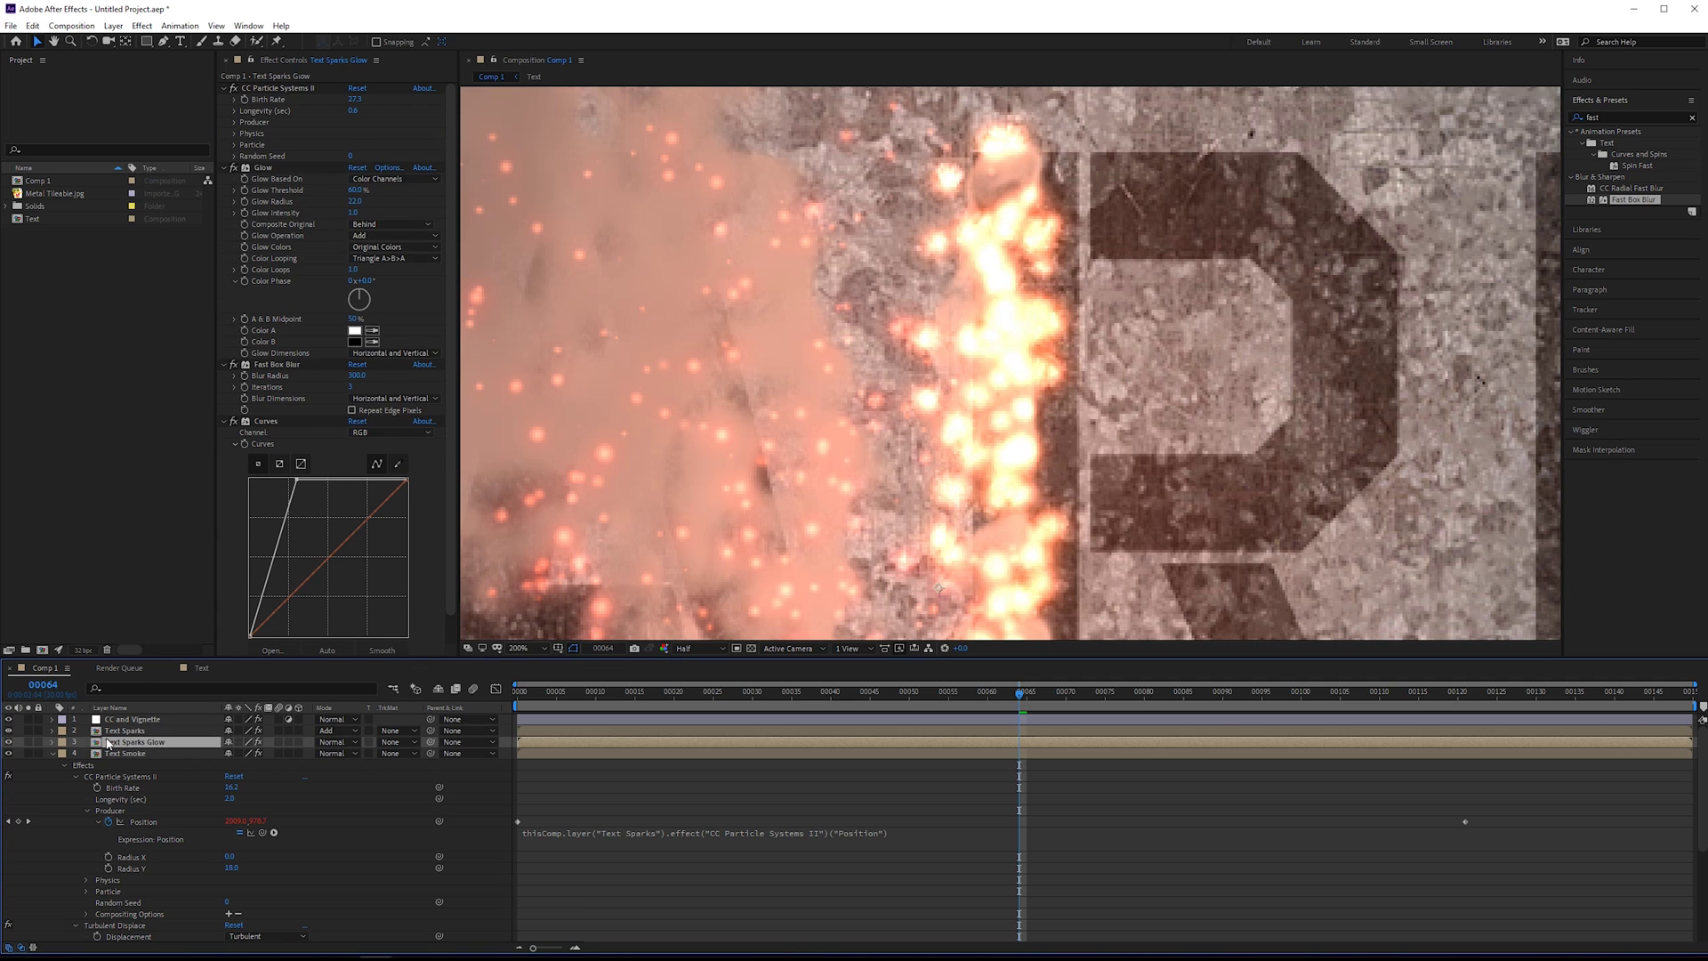
click(126, 731)
key(ctrl+d)
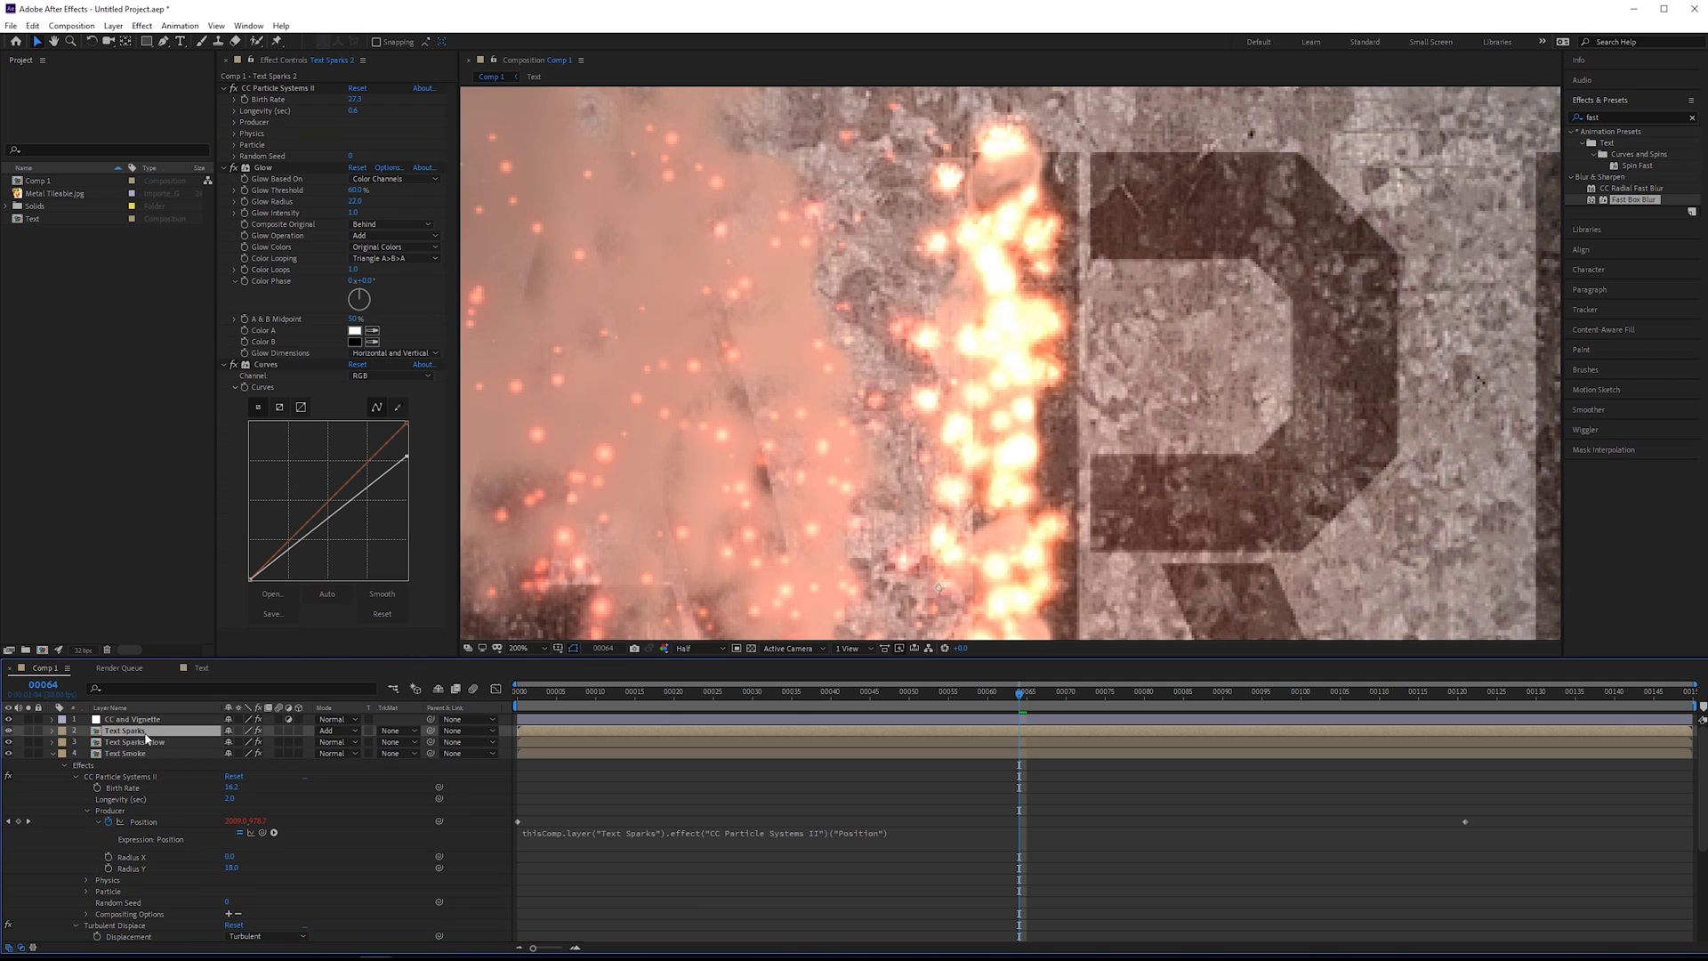
key(Return)
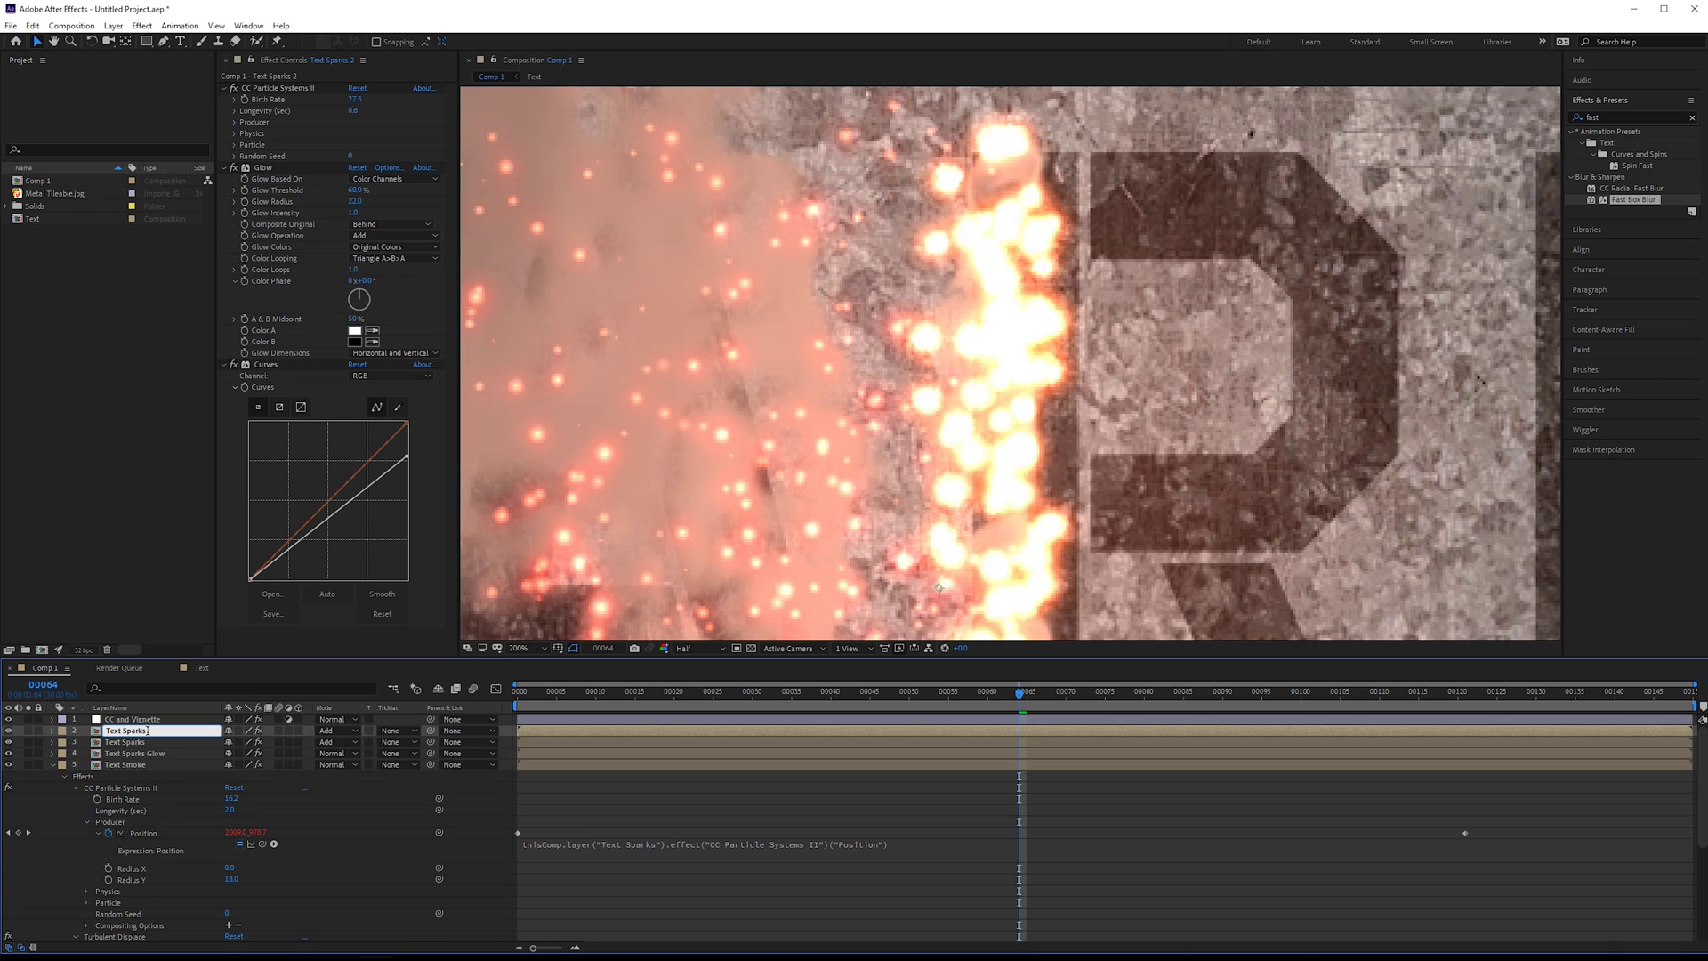
text(matte)
key(Return)
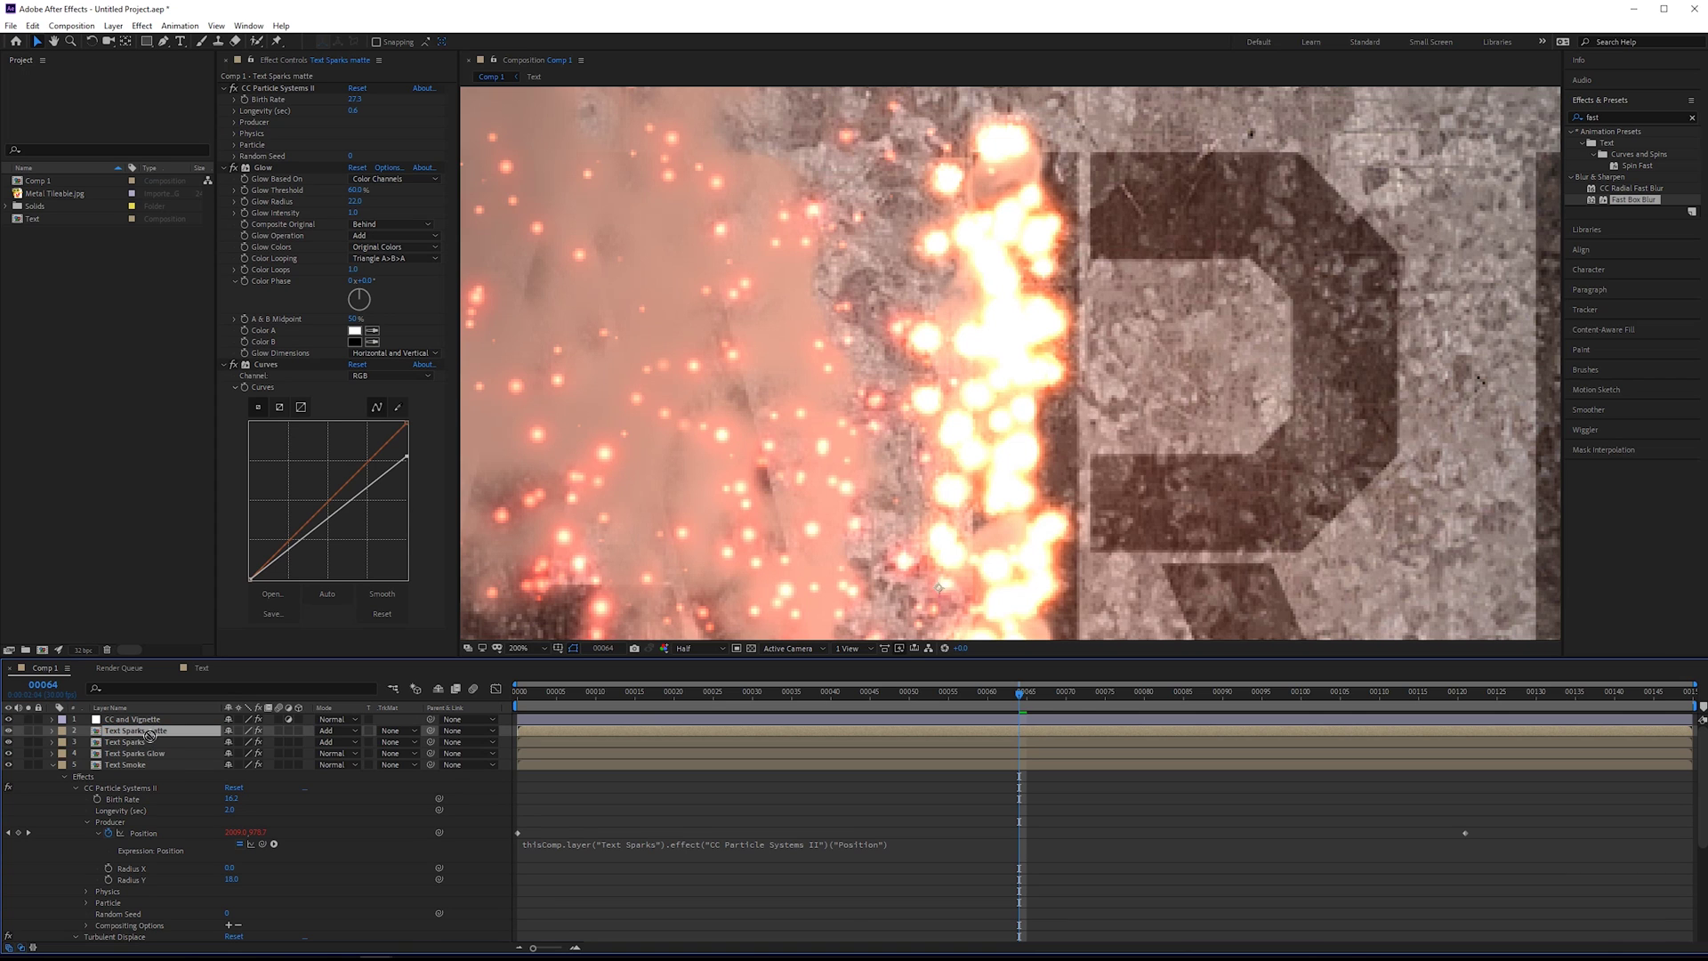
drag(155, 738, 138, 757)
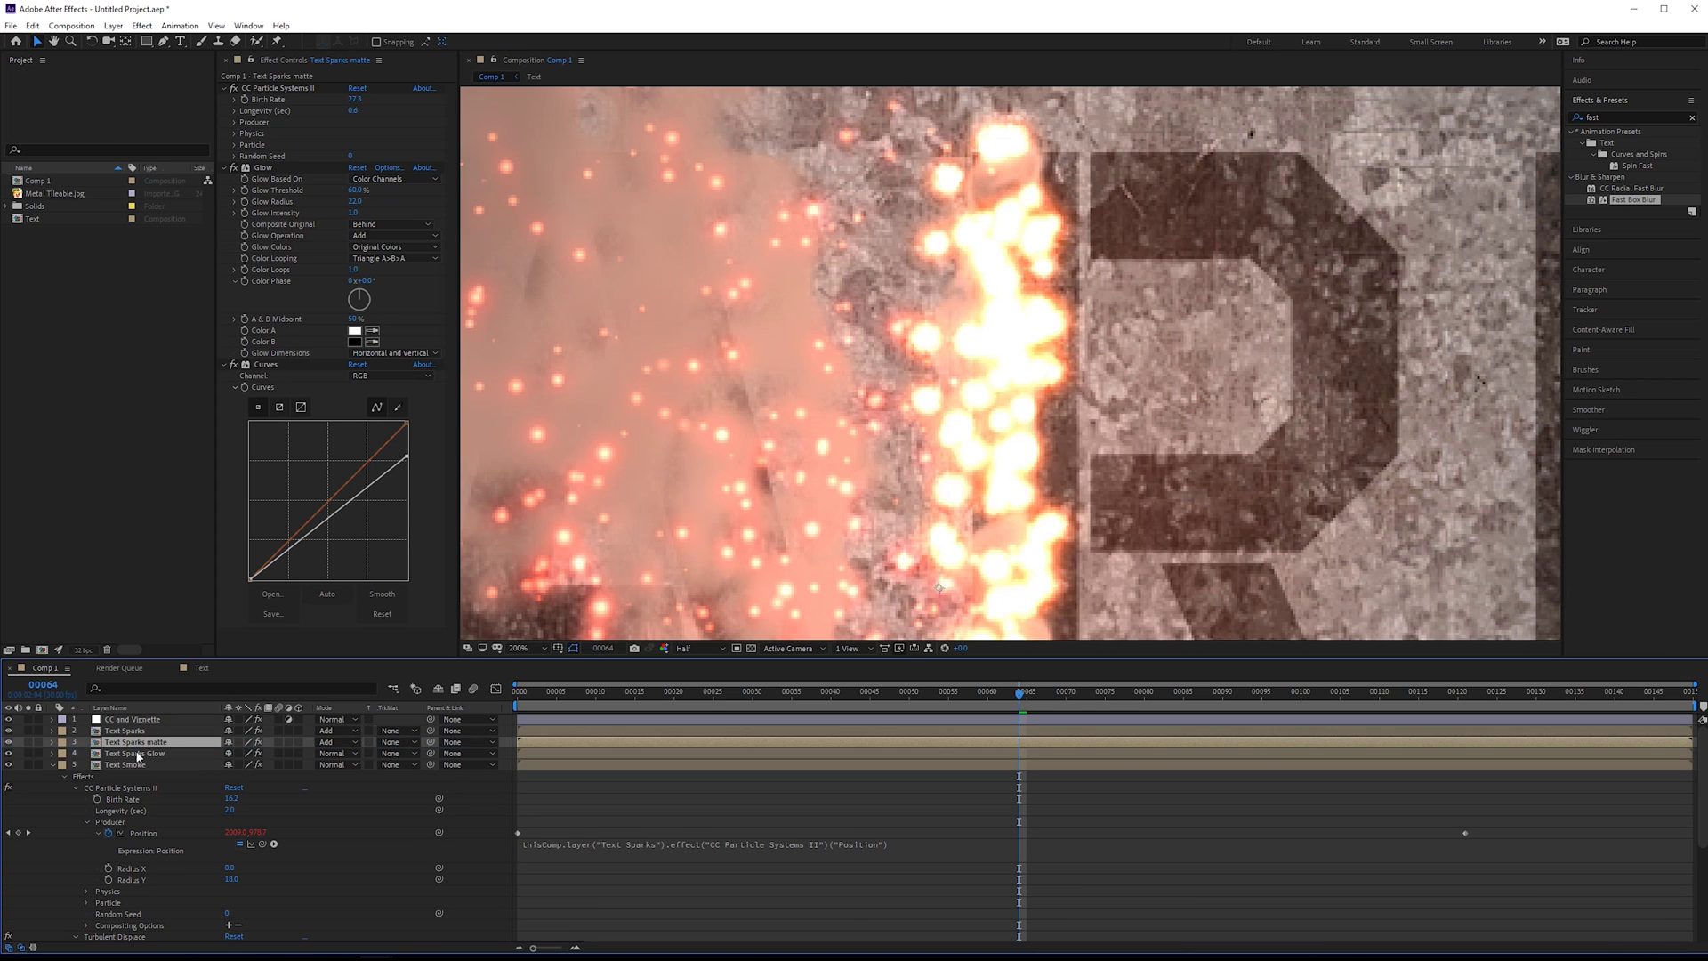
Set Text Sparks Glow's track matte to Alpha Inverted Matte using Text Sparks matte.
click(162, 754)
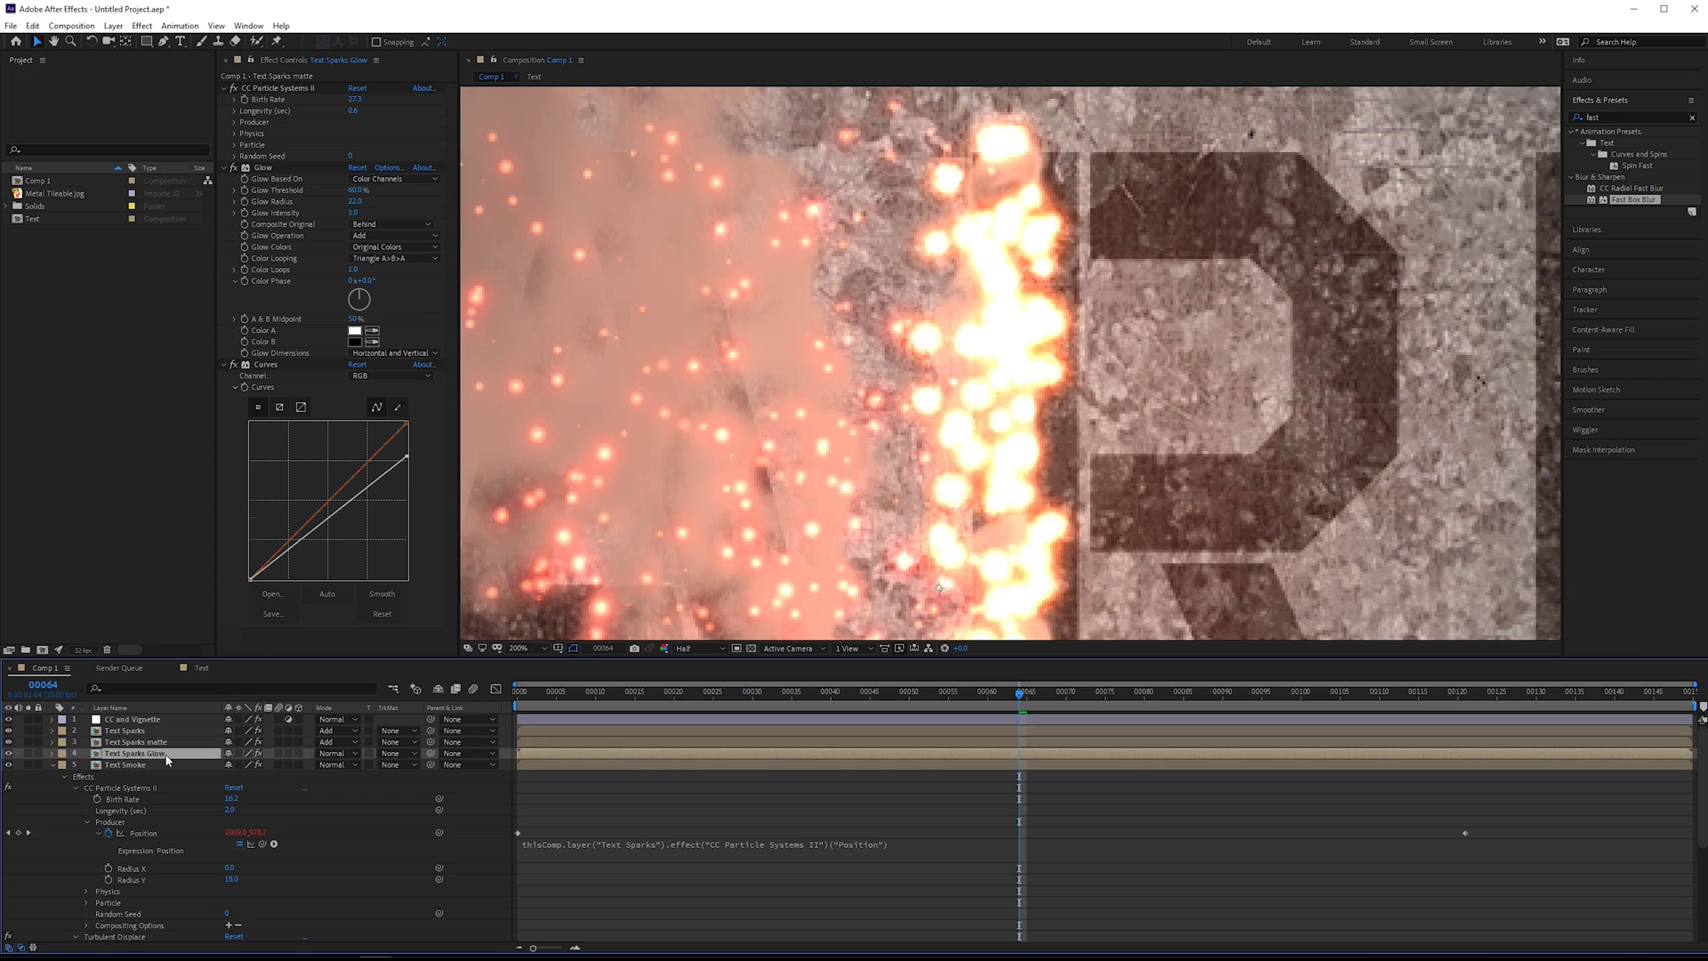
click(397, 758)
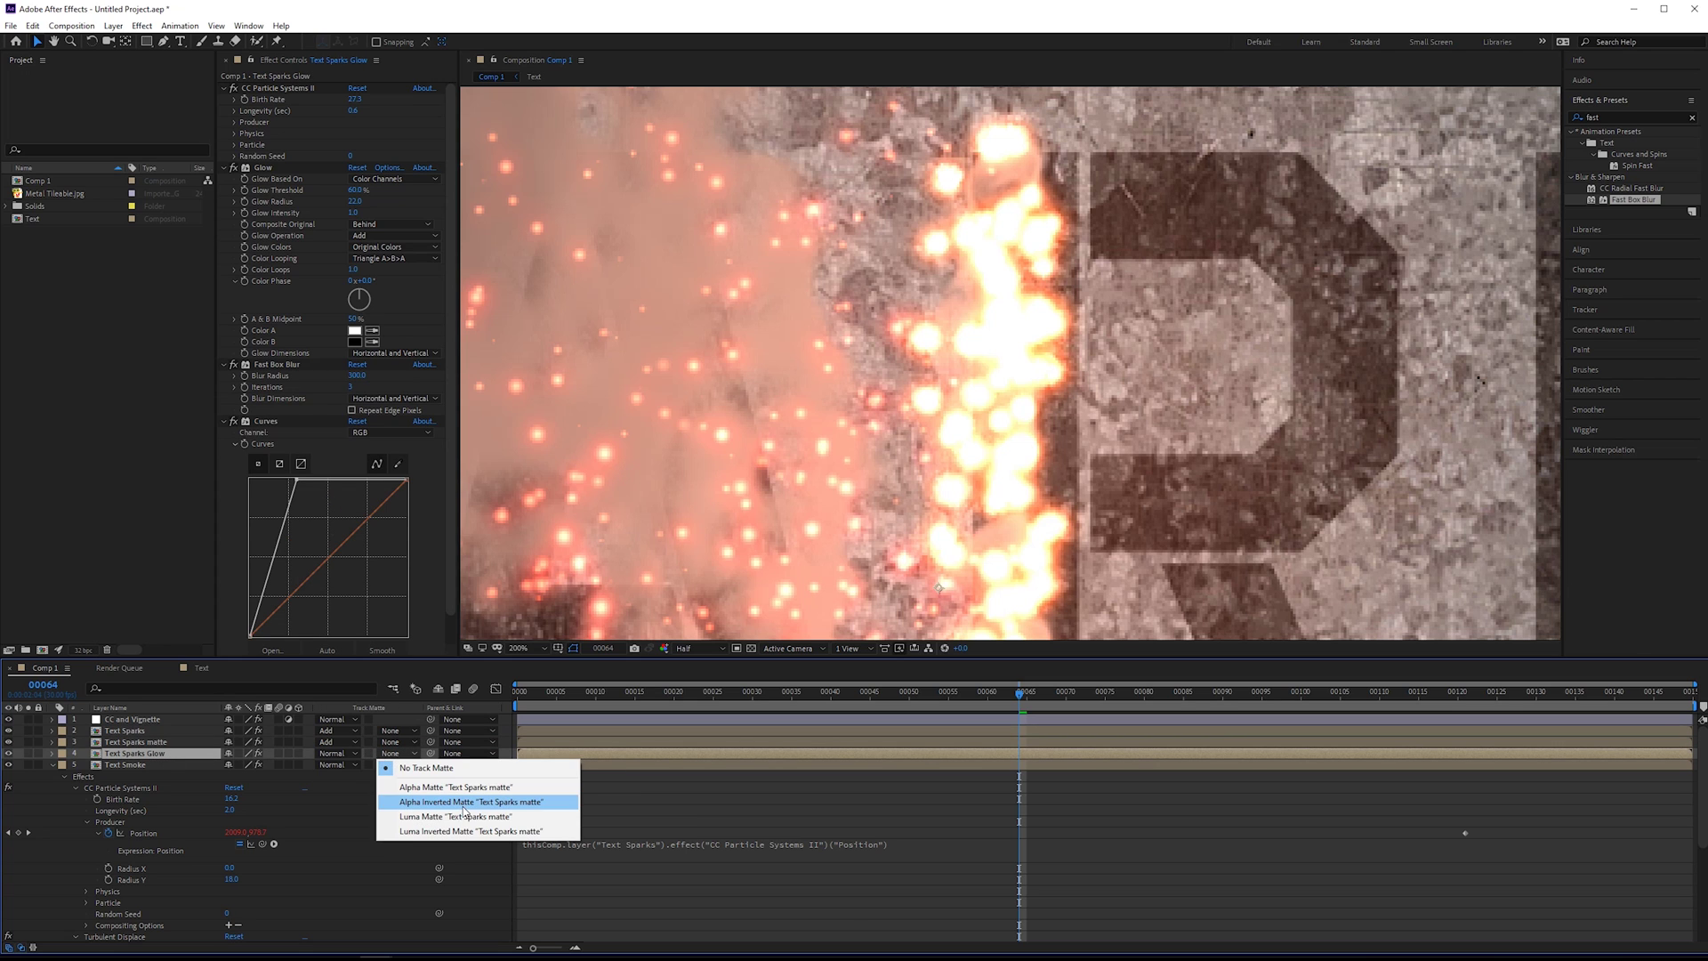
click(470, 804)
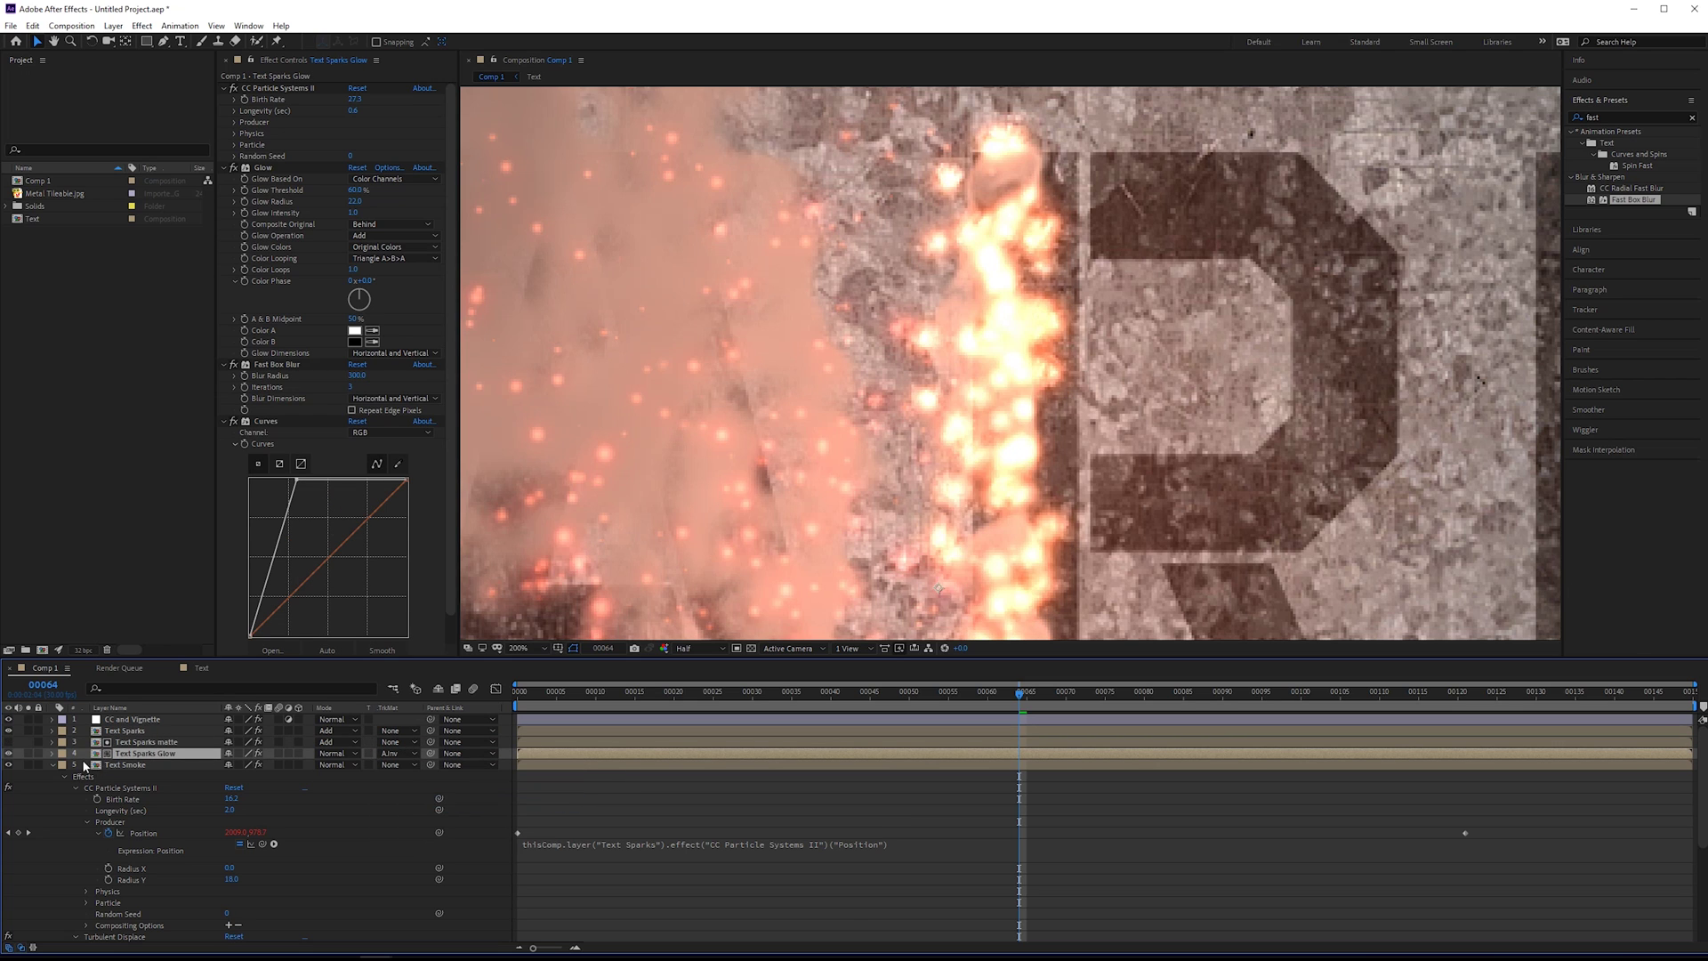
Examine the matted Text Sparks Glow in solo, then turn solo off and check the full composite at several frames.
scroll(1036, 334, down, 1)
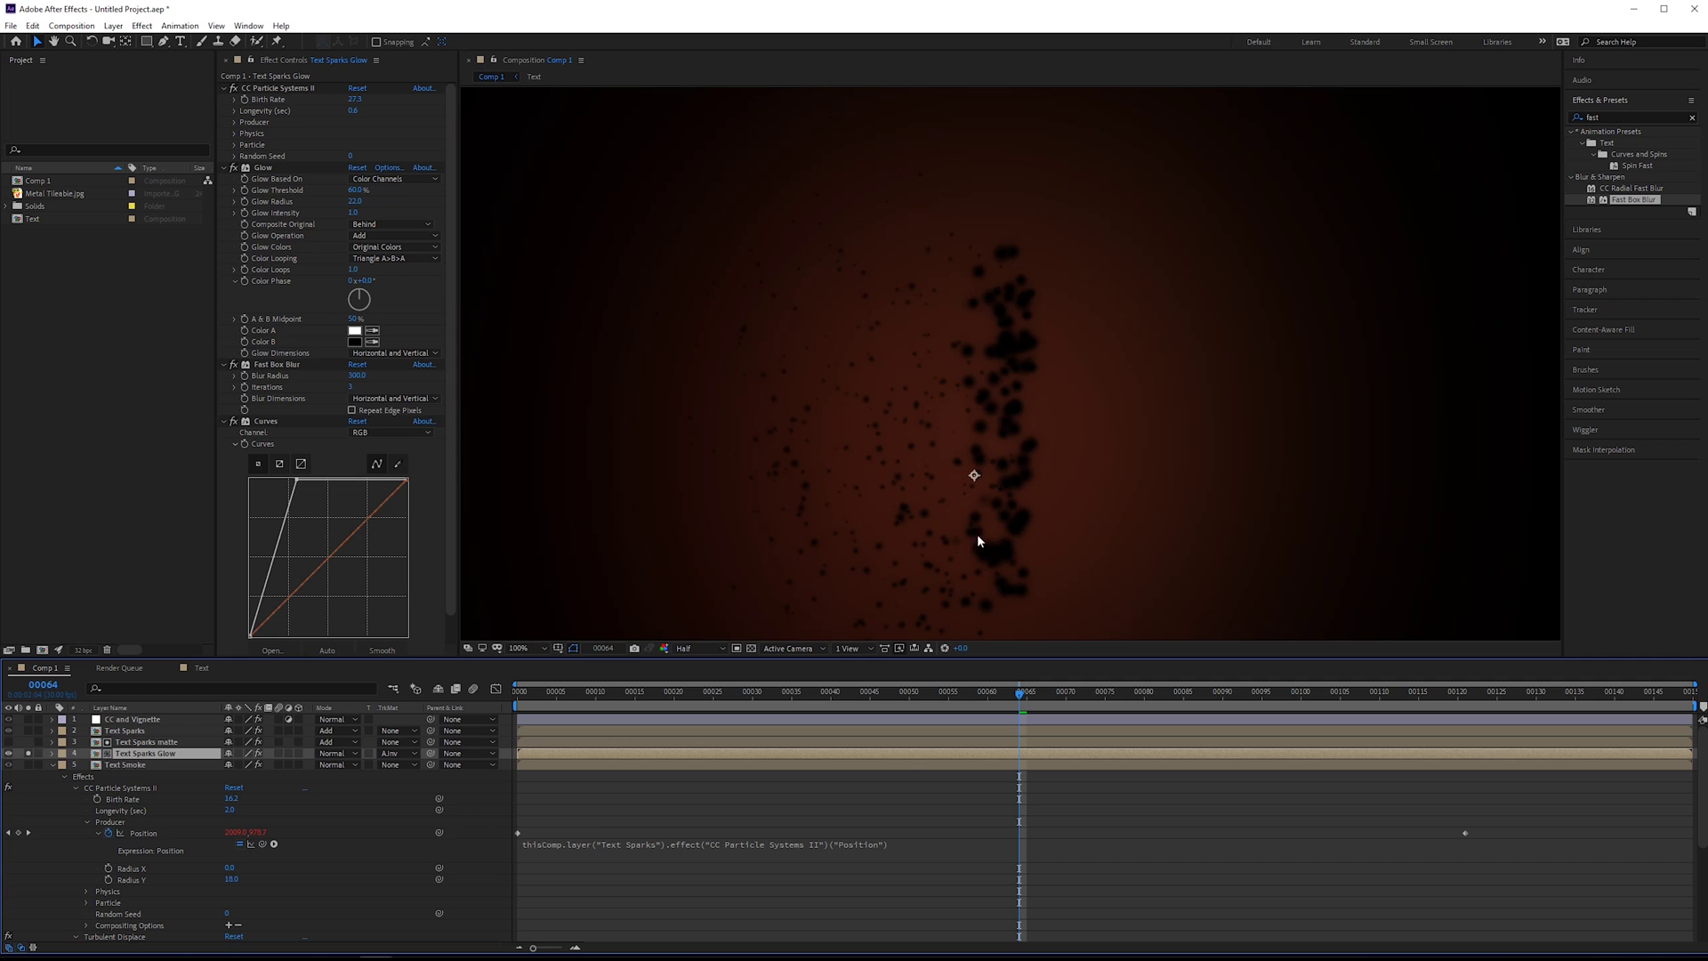
drag(1051, 694, 991, 686)
click(993, 691)
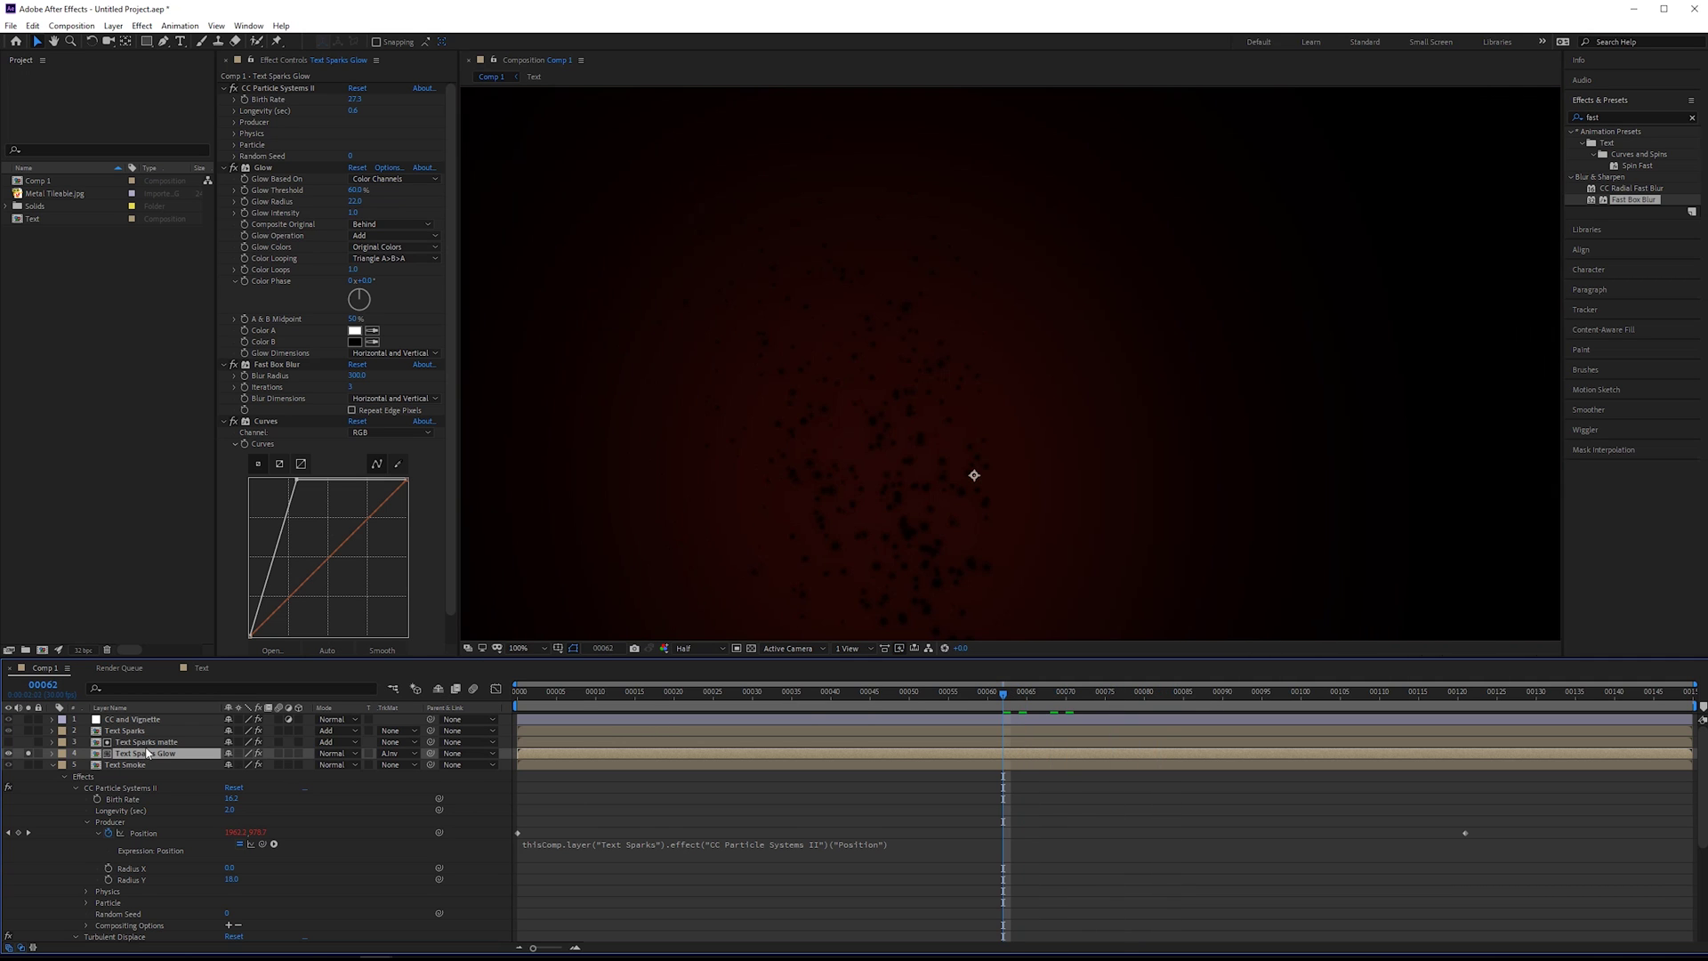
click(141, 730)
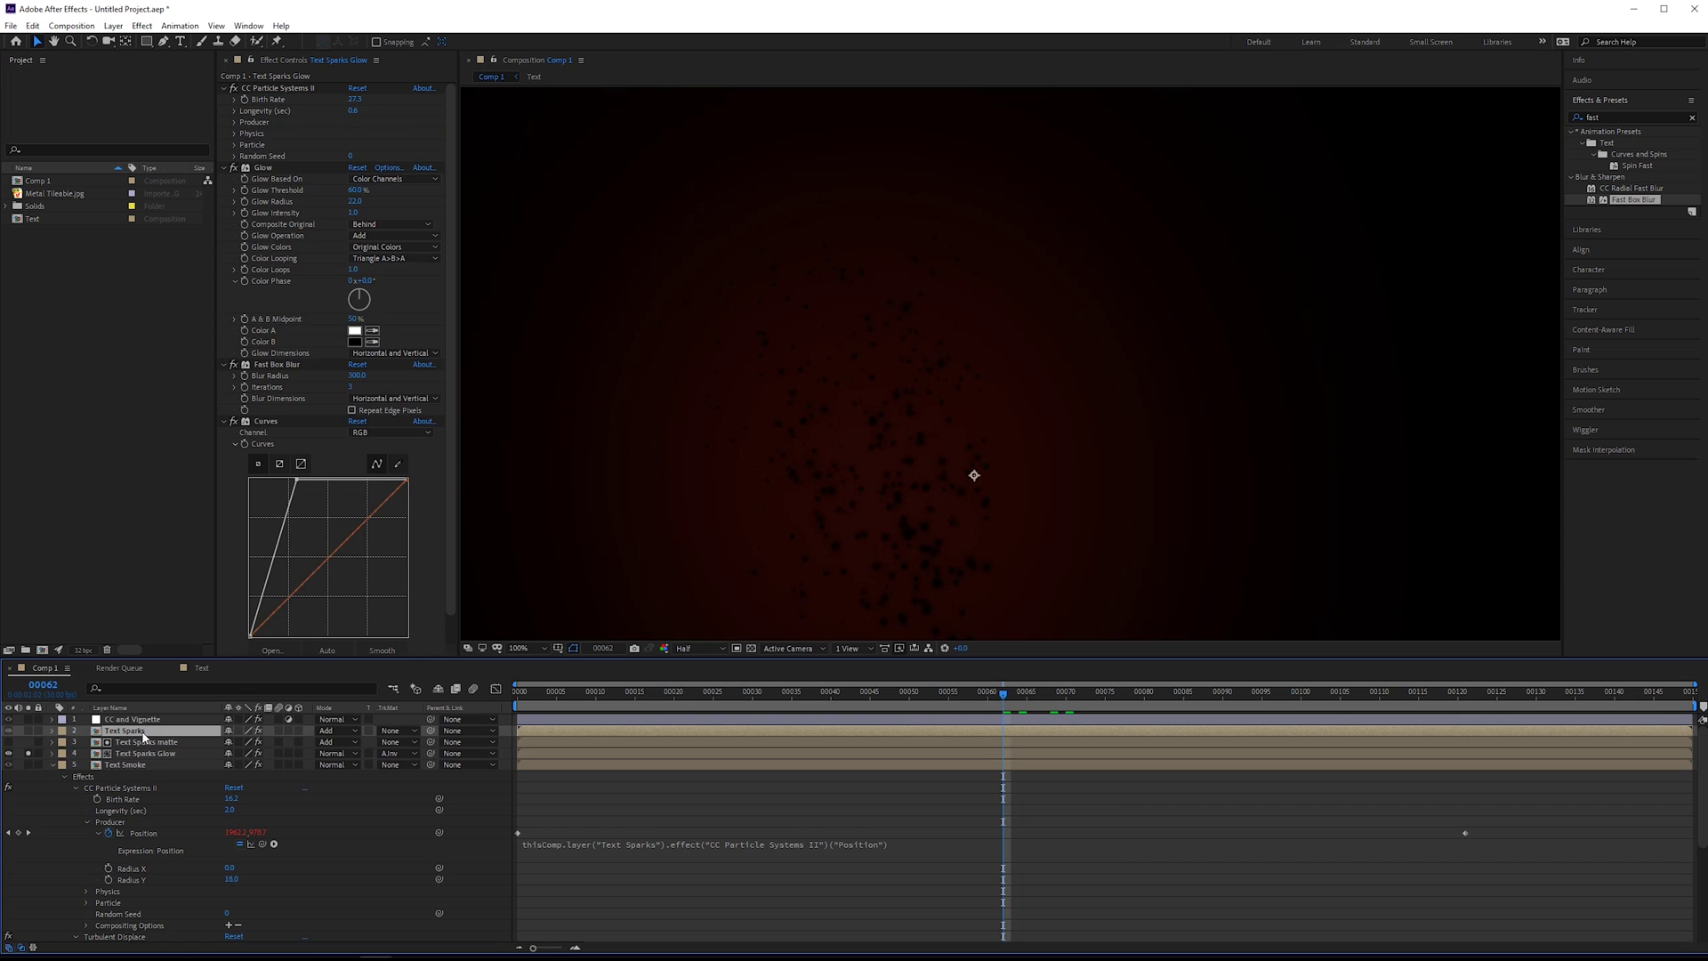
click(29, 754)
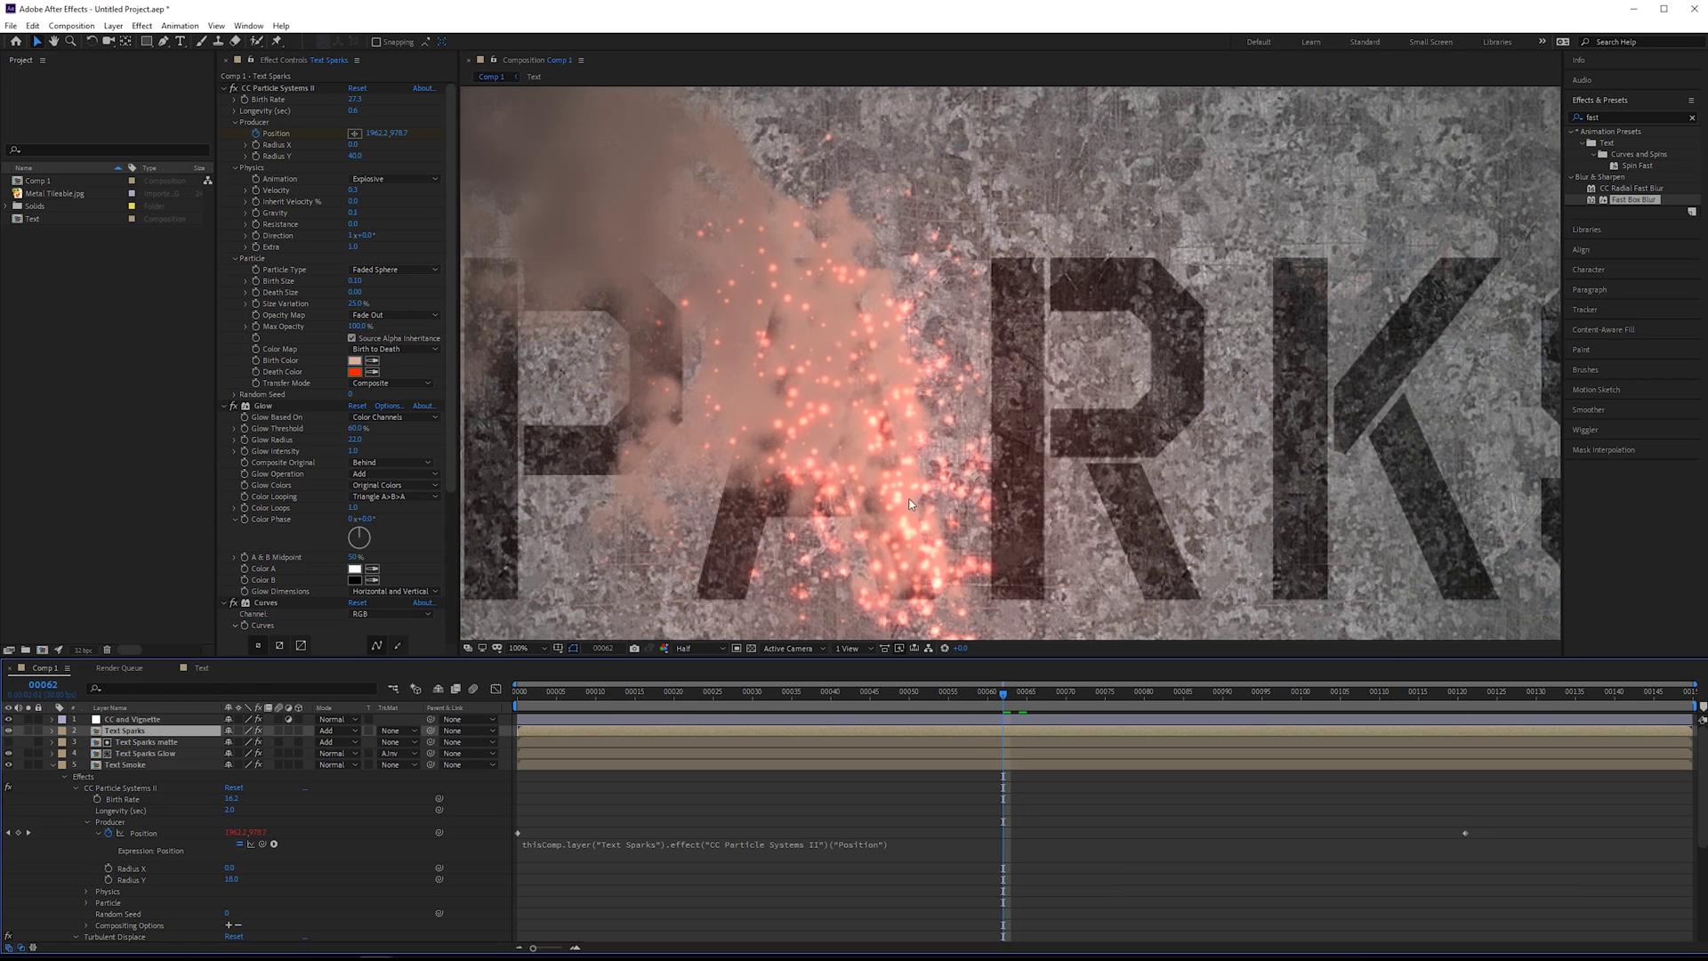
click(1130, 693)
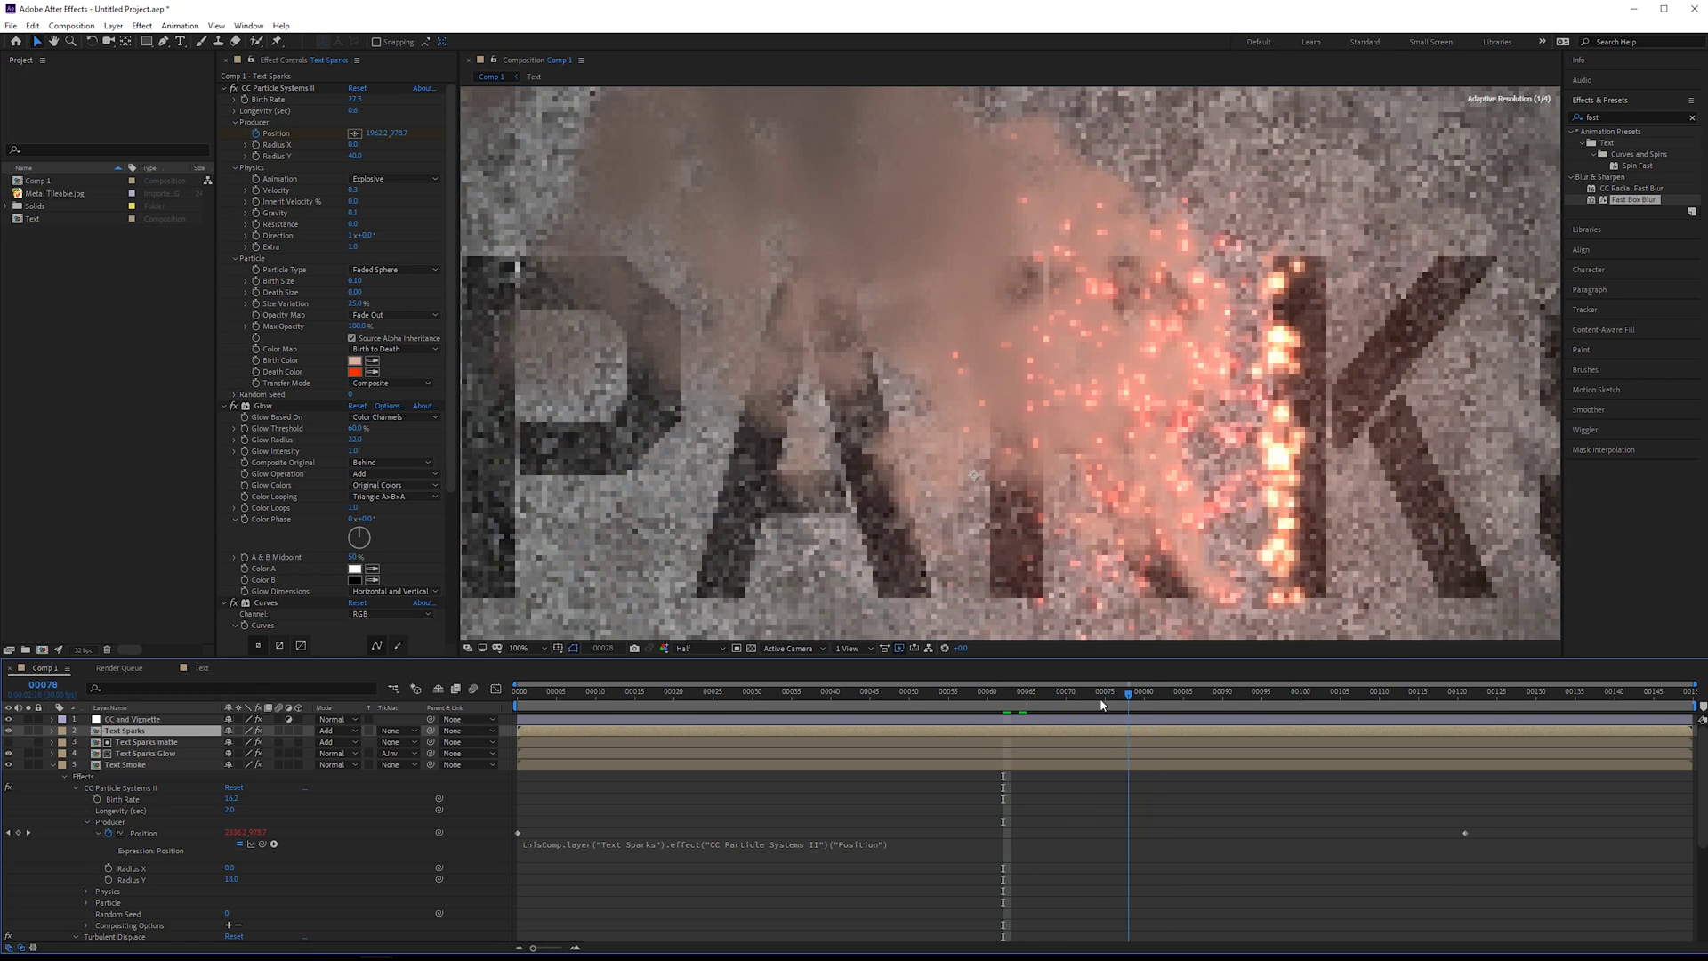
drag(1101, 701, 1086, 701)
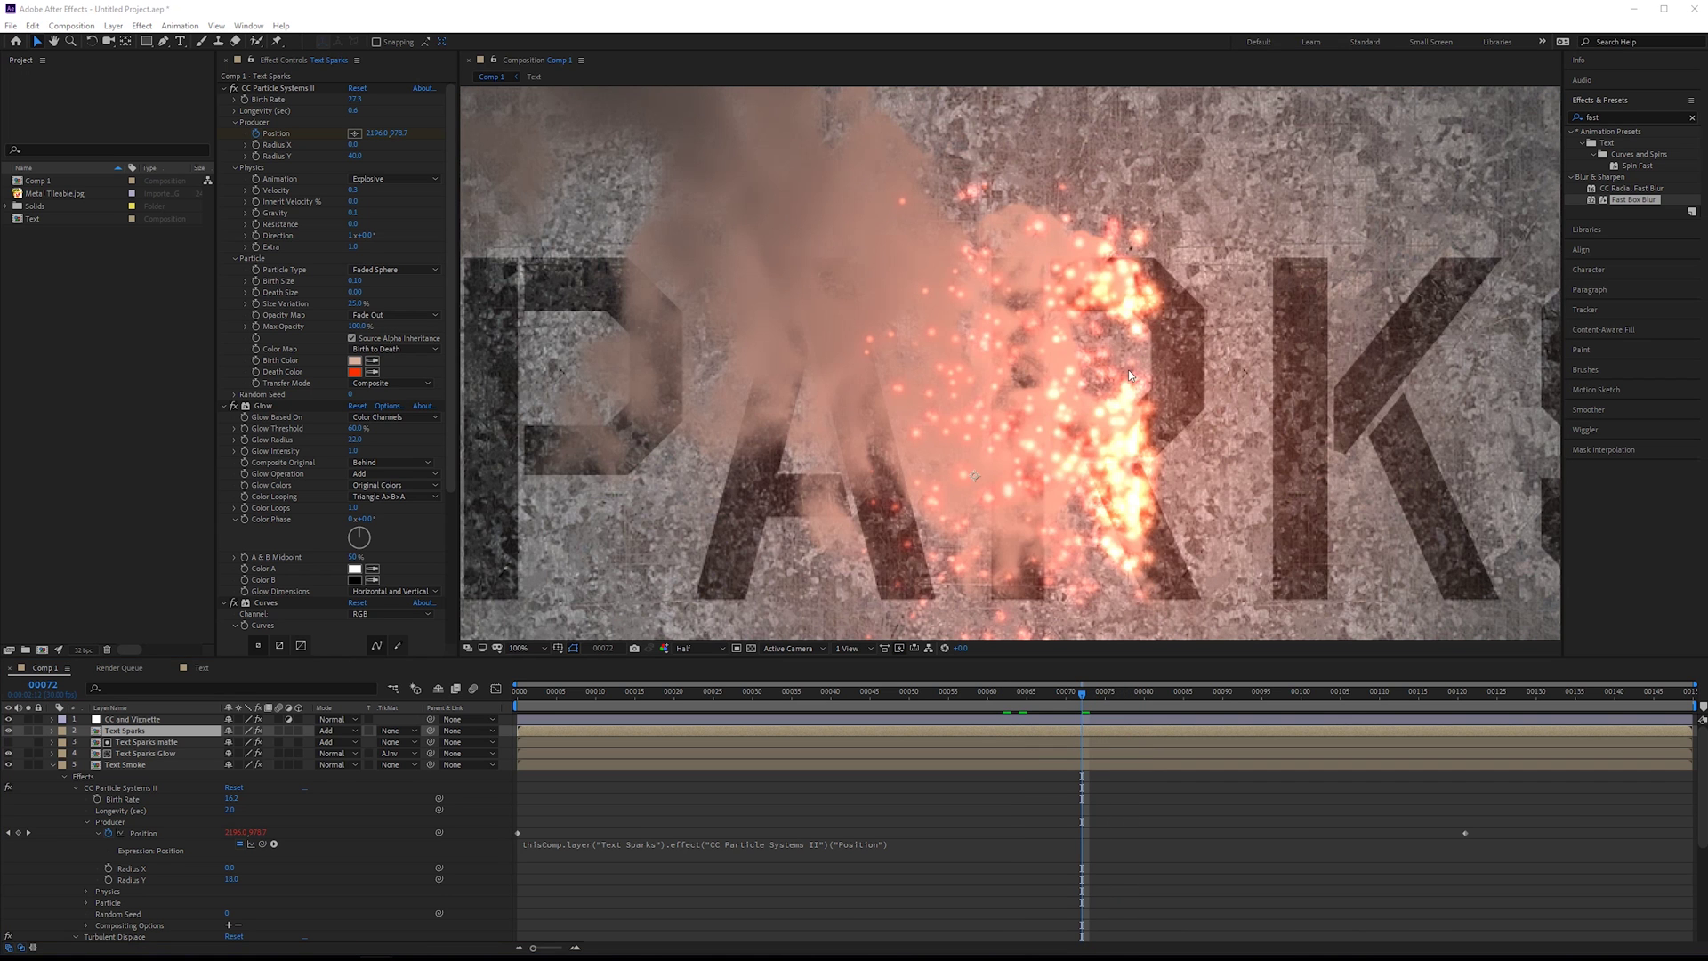
click(1113, 693)
Add HDR Highlight Compression to Text Sparks between Glow and Curves, and compare the sparks with the effect off and on.
scroll(298, 477, down, 5)
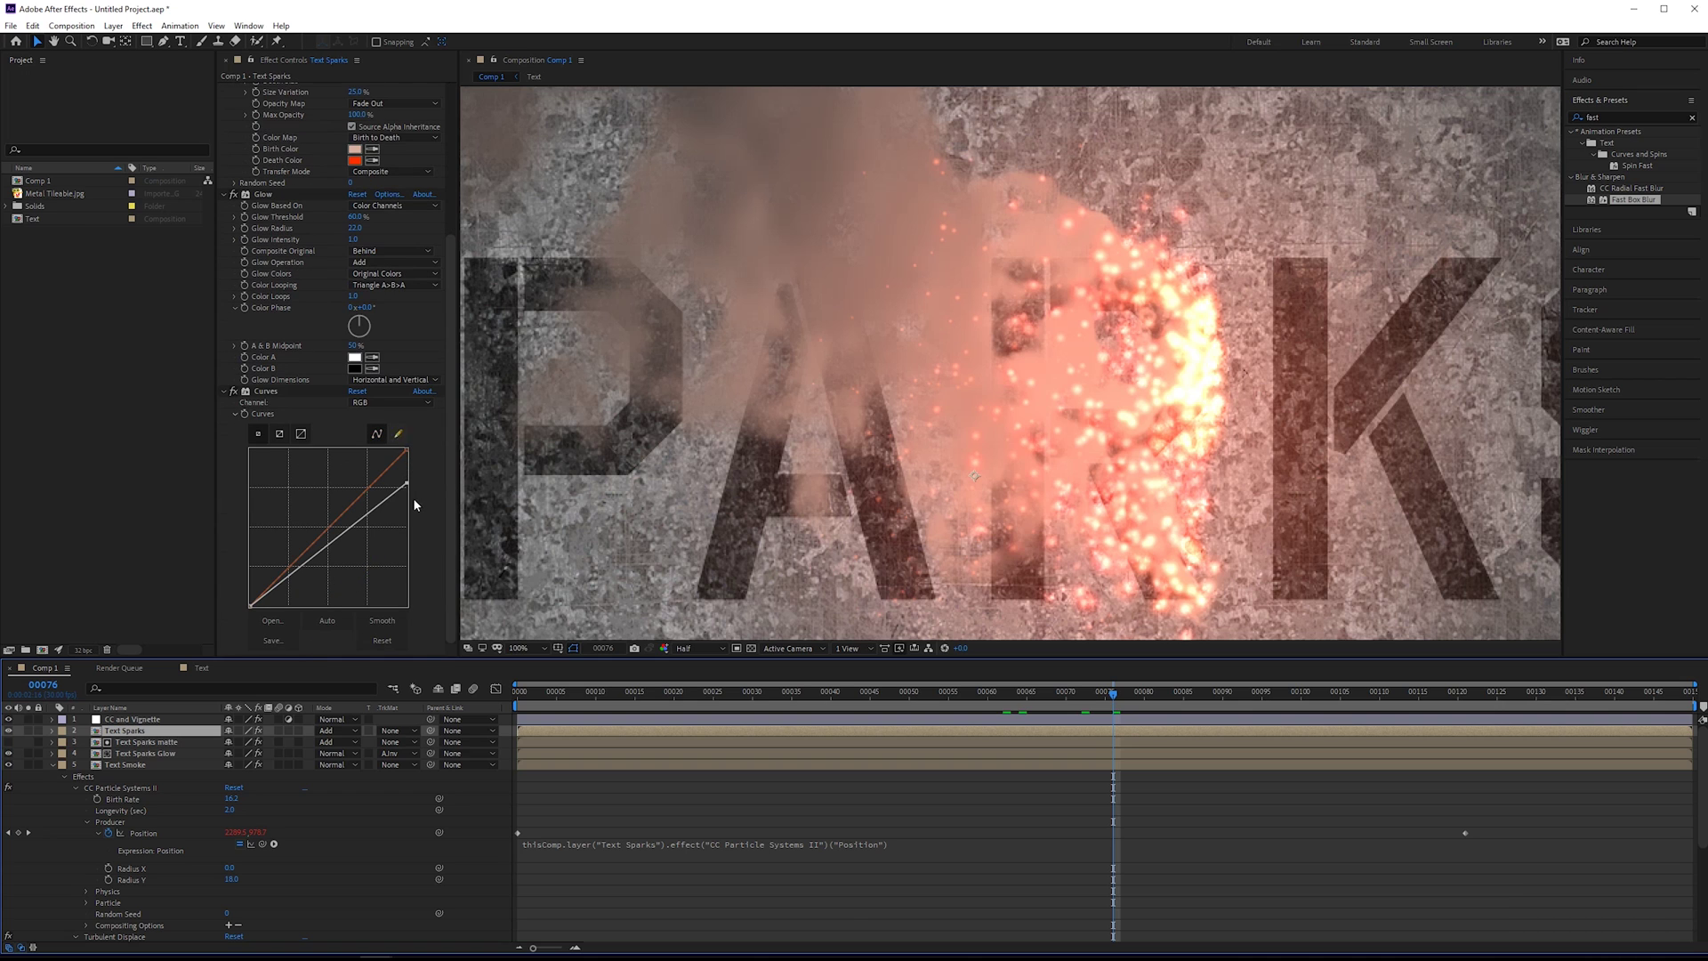
click(1628, 114)
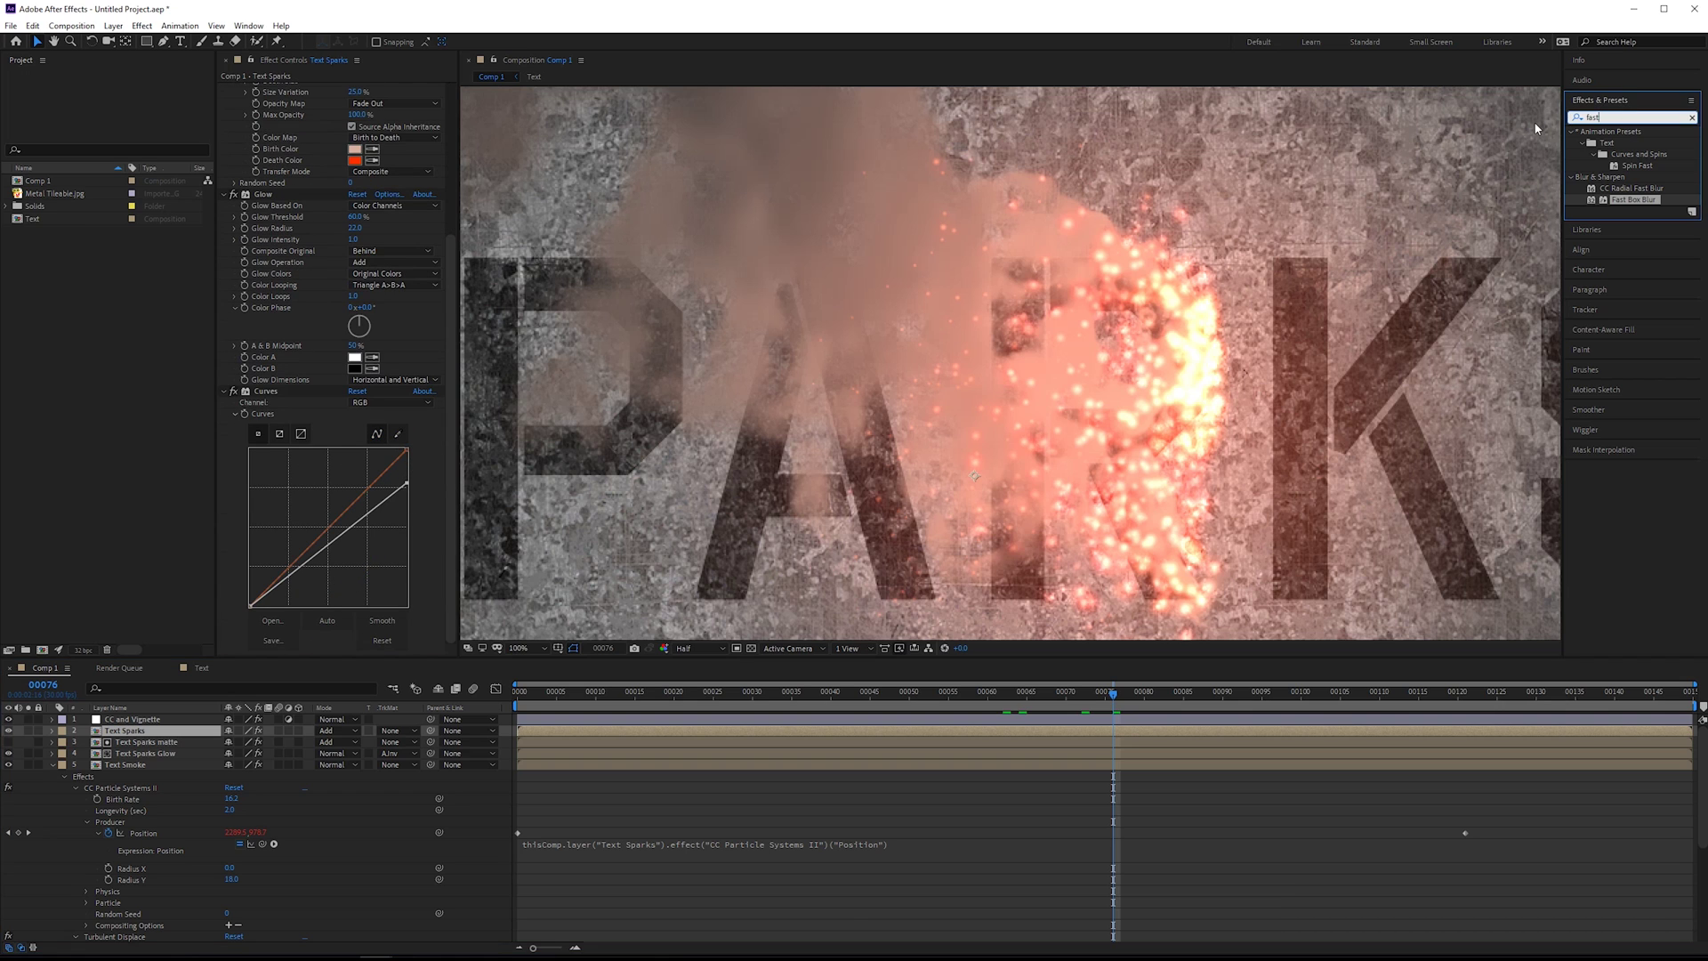
text(hdr)
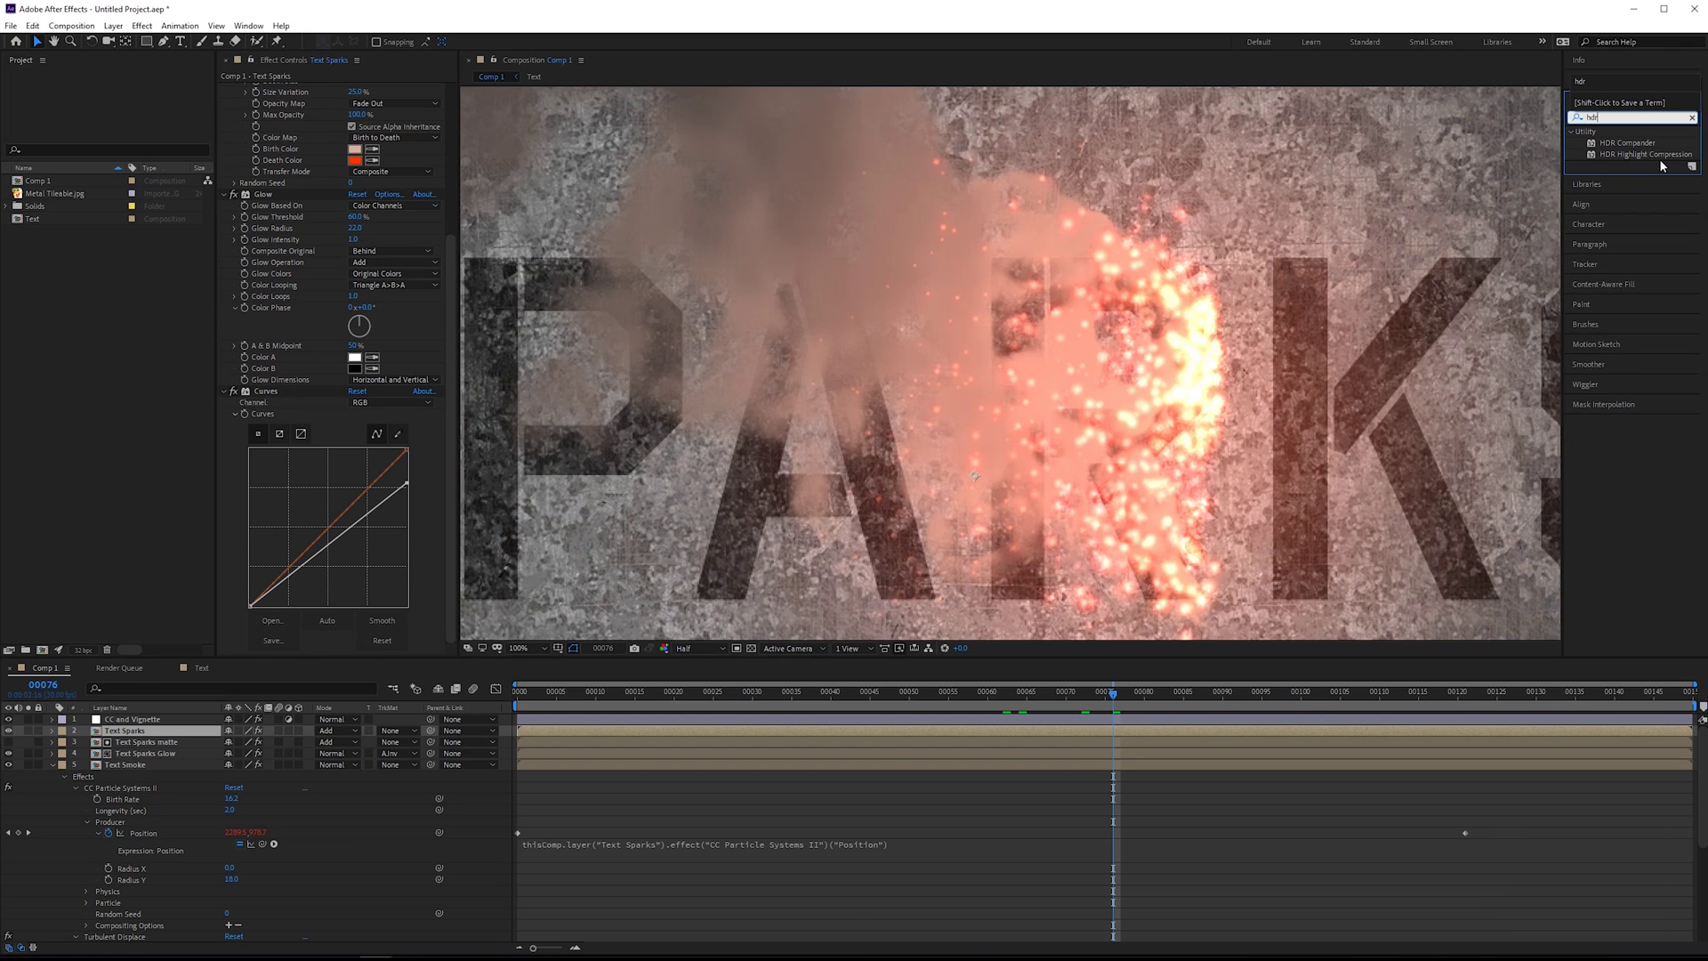
drag(1661, 162, 311, 392)
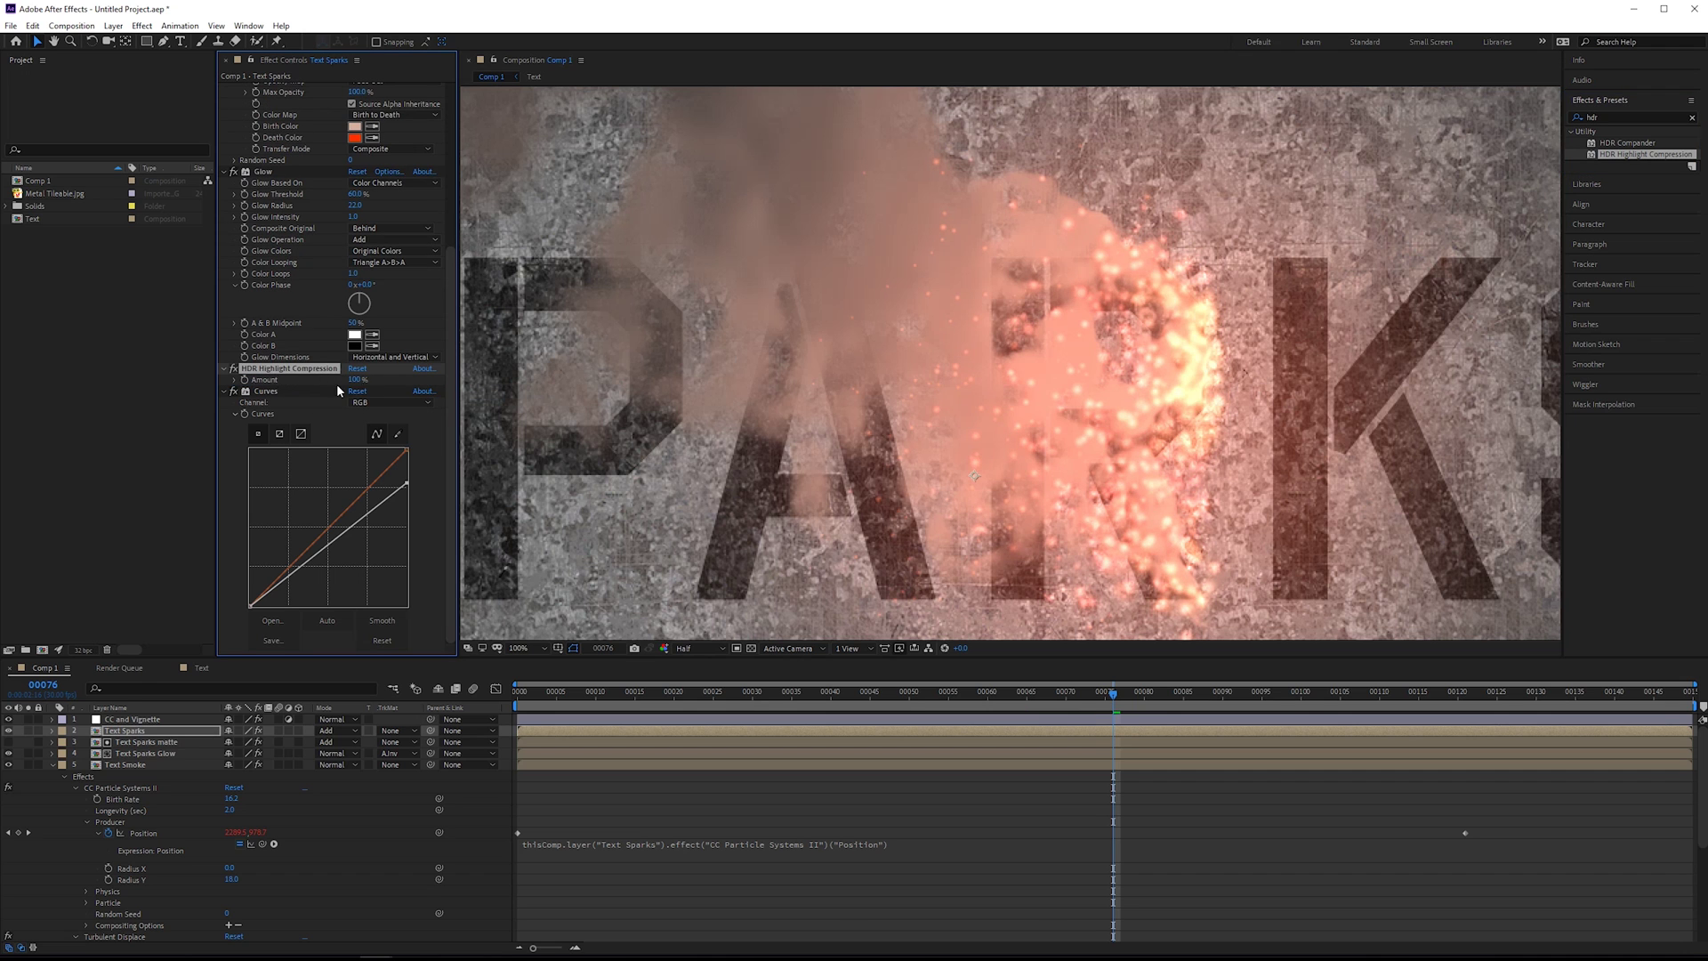
drag(355, 380, 385, 385)
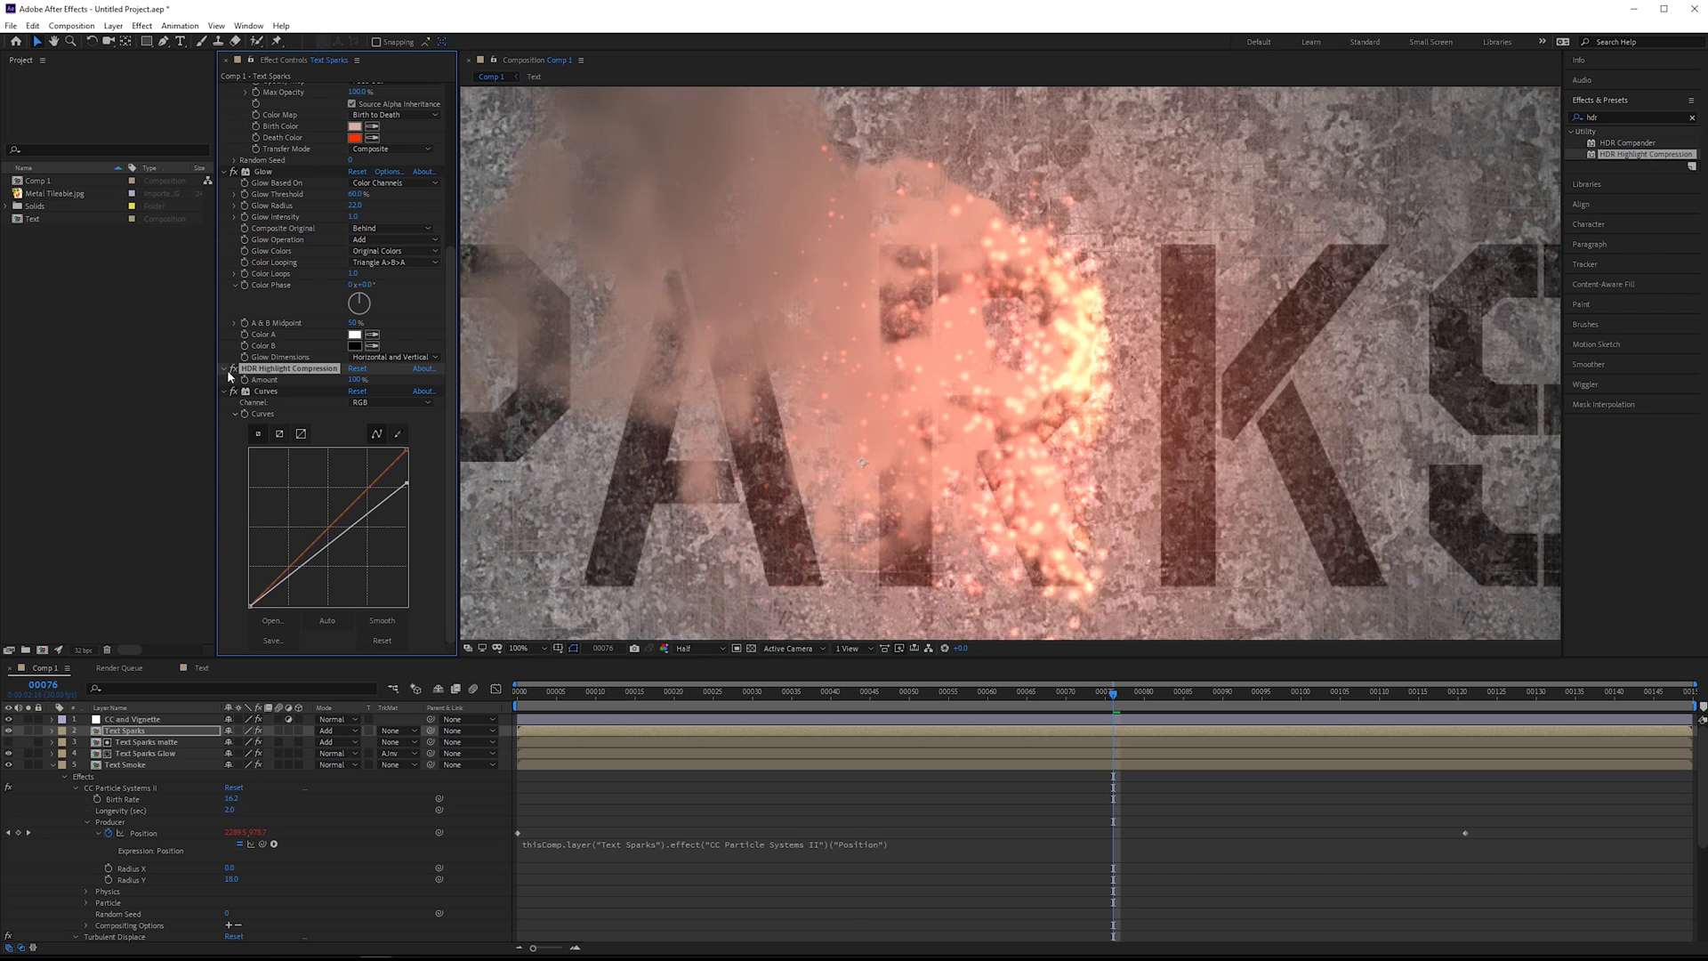
click(233, 369)
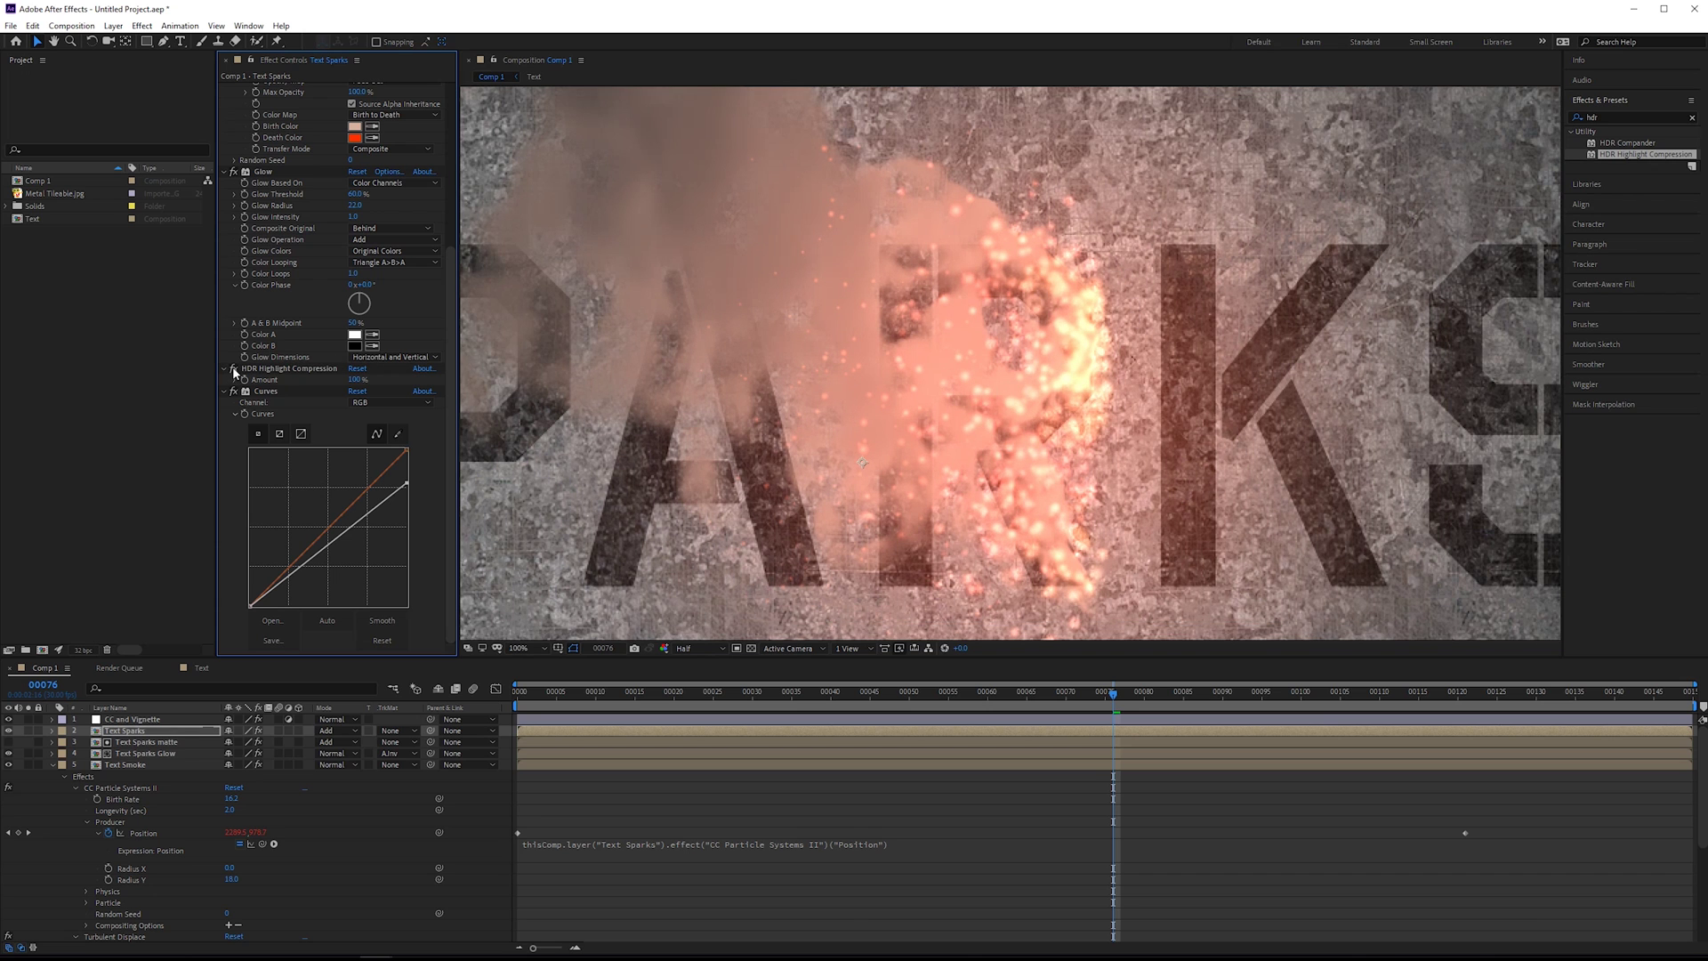
click(234, 369)
key(comma)
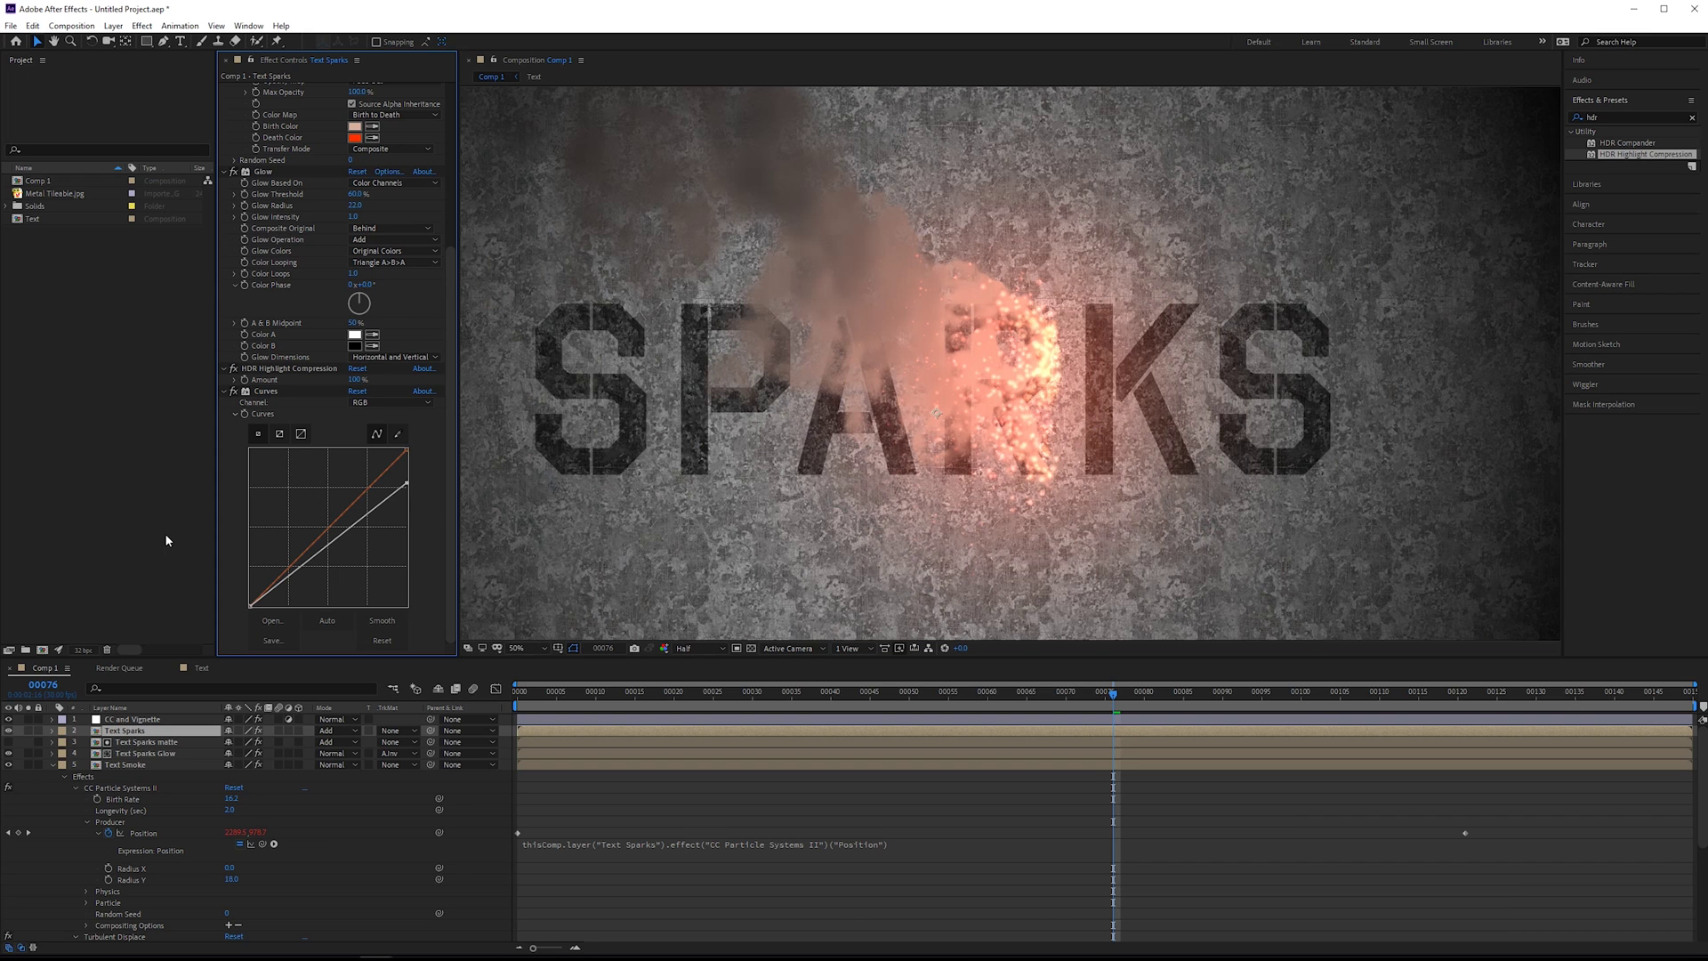
Collapse the expanded layer properties and add a null object directly above the Text layer.
scroll(54, 722, down, 1)
click(51, 719)
click(168, 813)
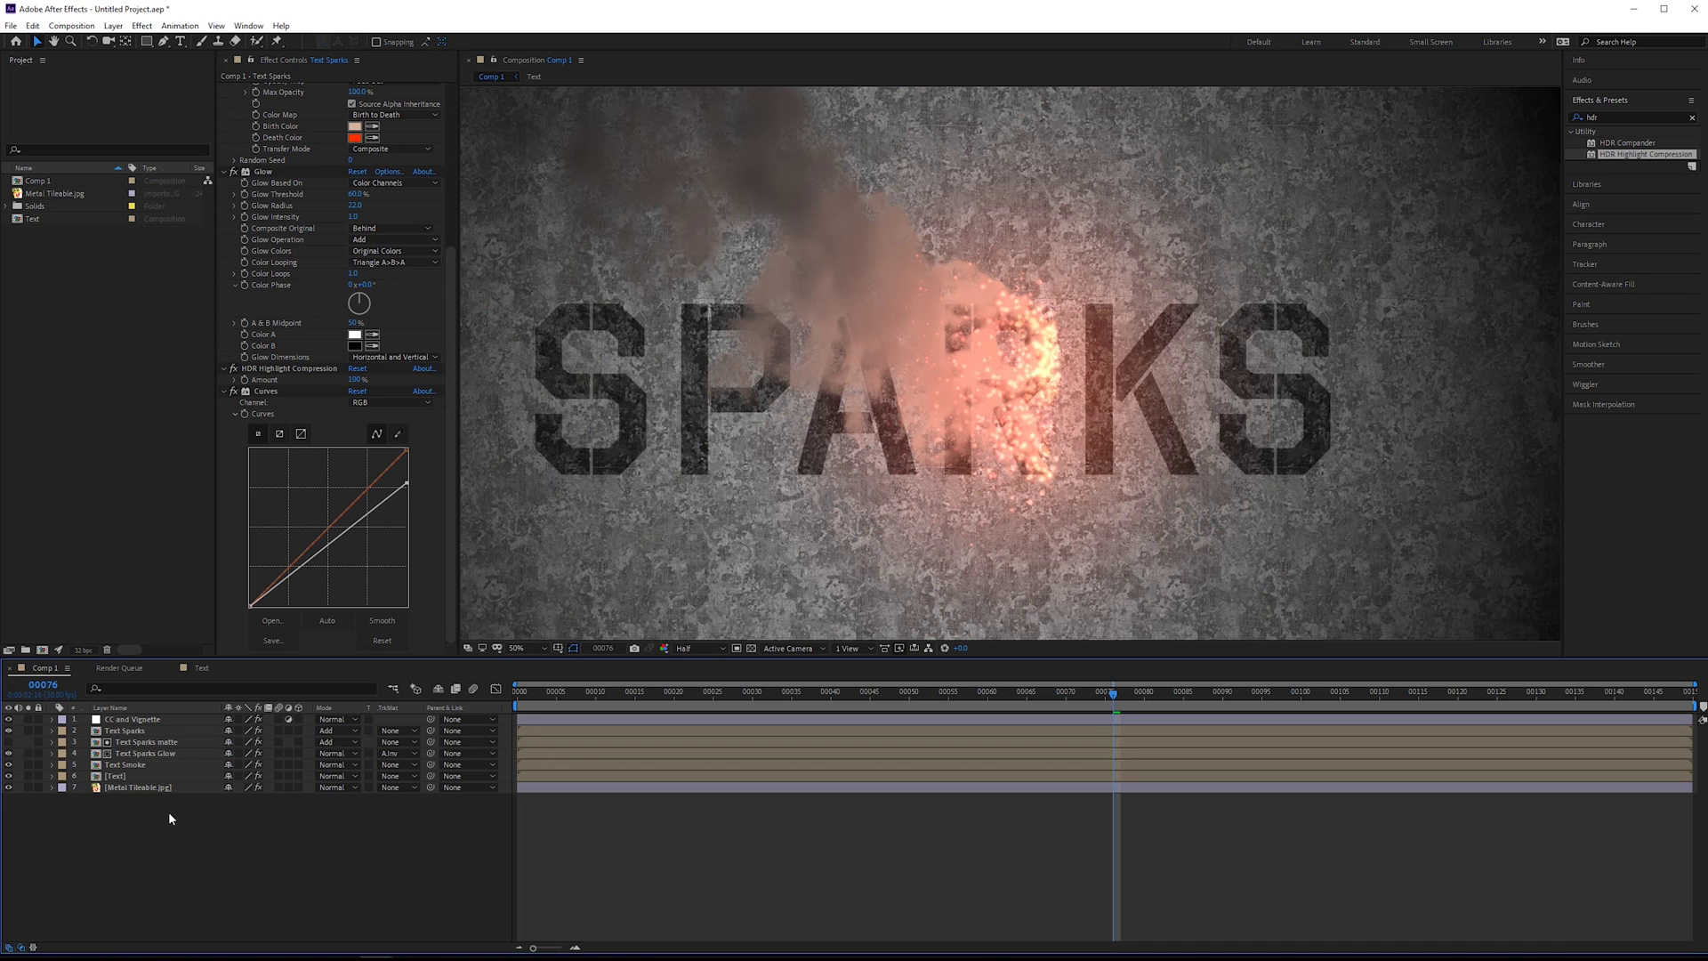
click(135, 778)
drag(755, 496, 837, 470)
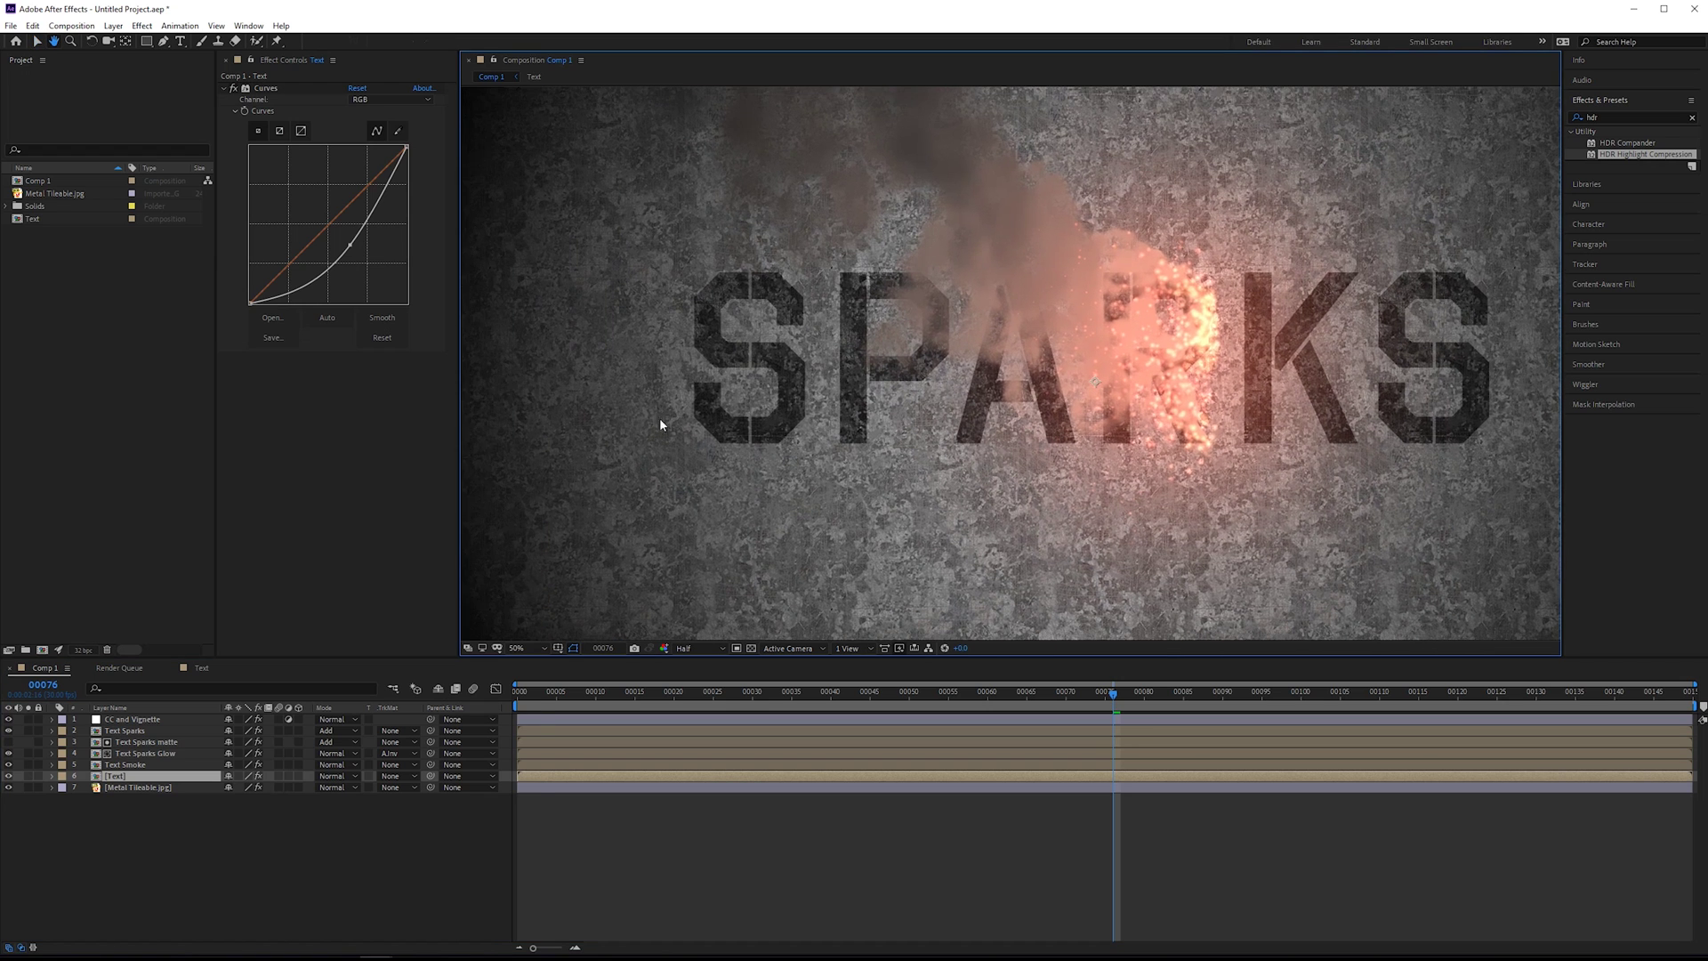
right_click(376, 856)
mouse_move(407, 709)
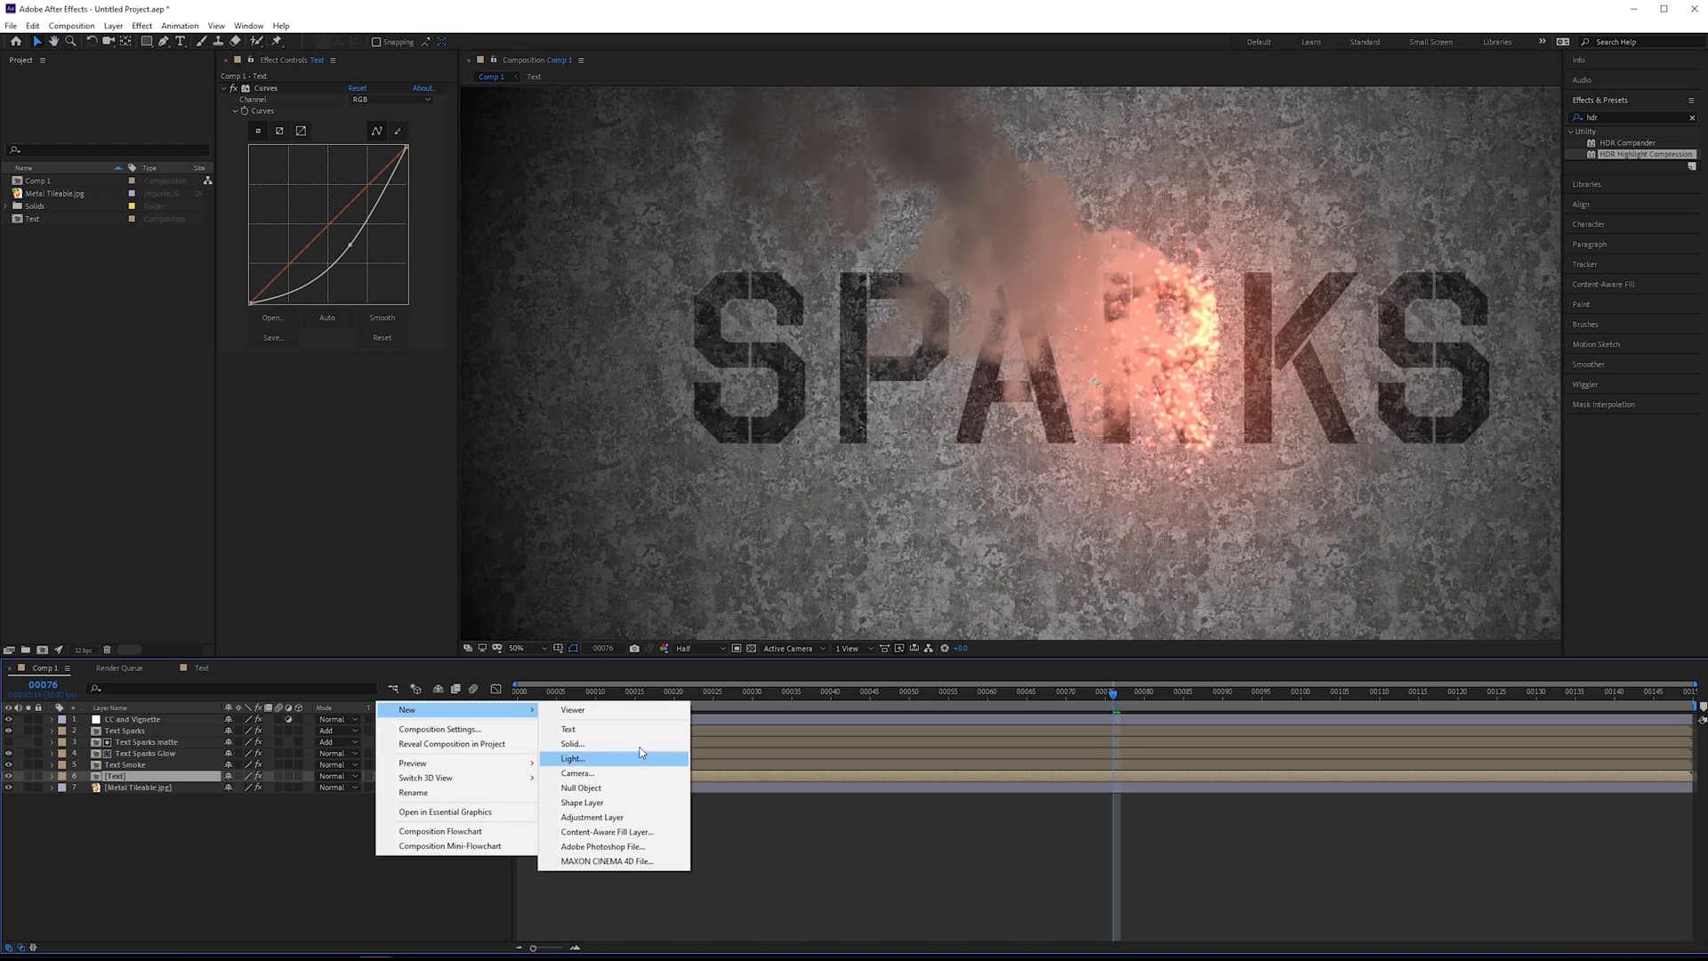
click(622, 788)
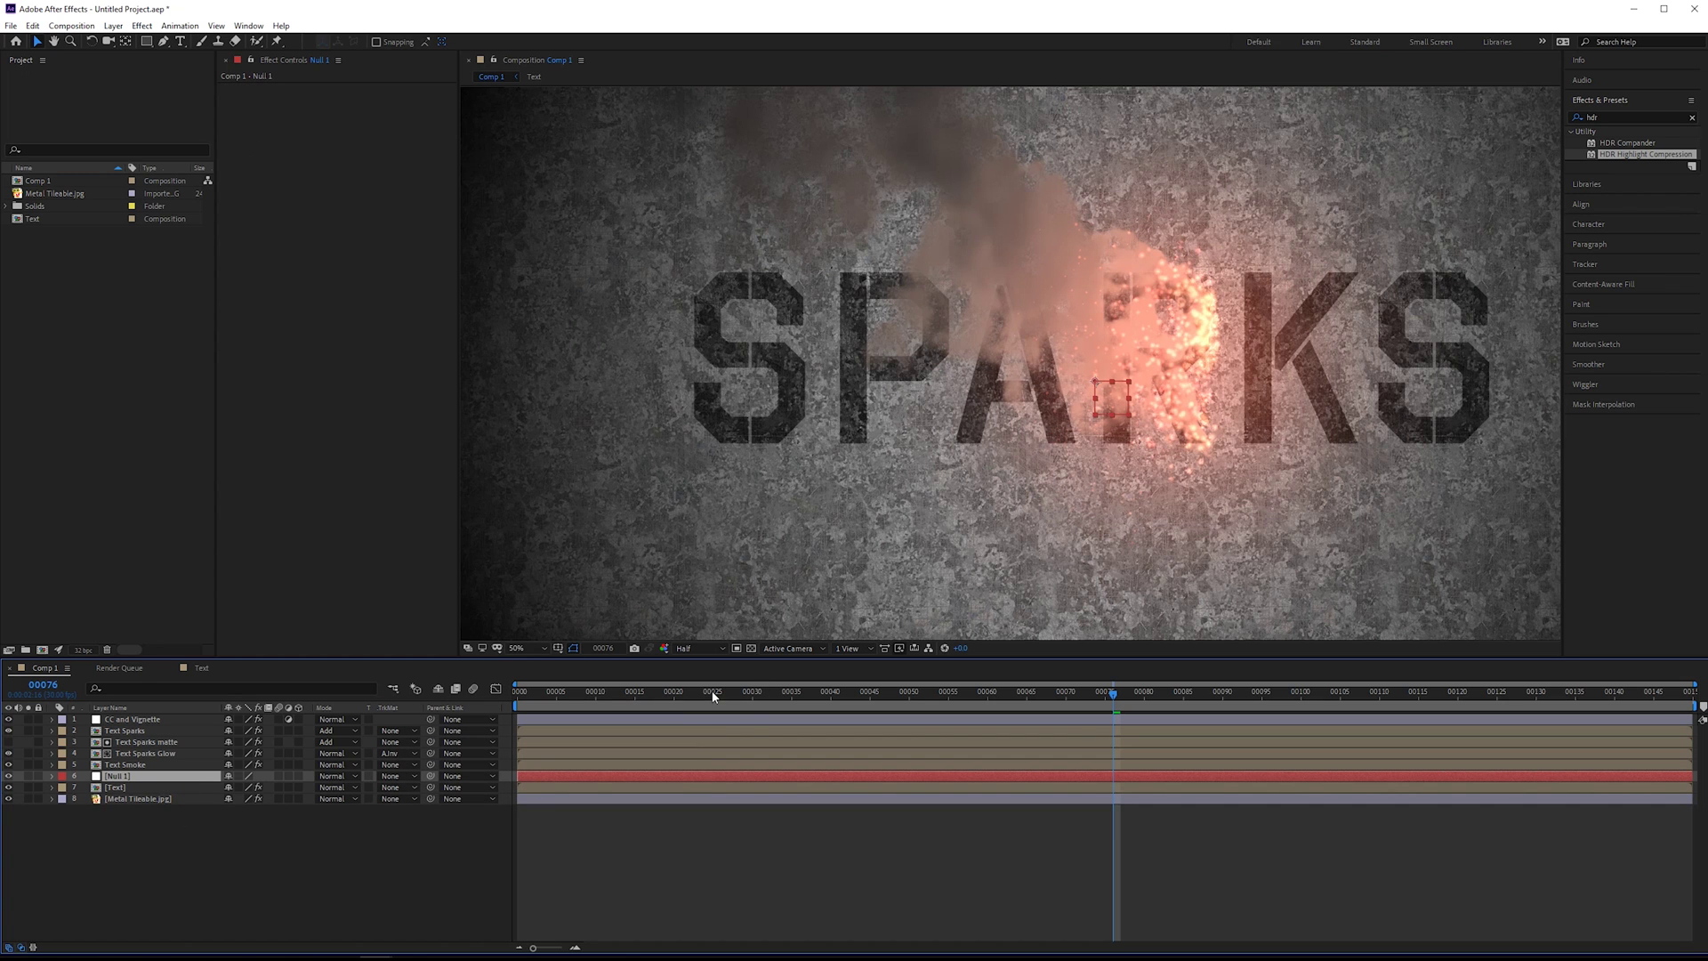
At frame 0, link the null's Position by expression to the Producer Position of Text Sparks' CC Particle Systems II.
click(520, 696)
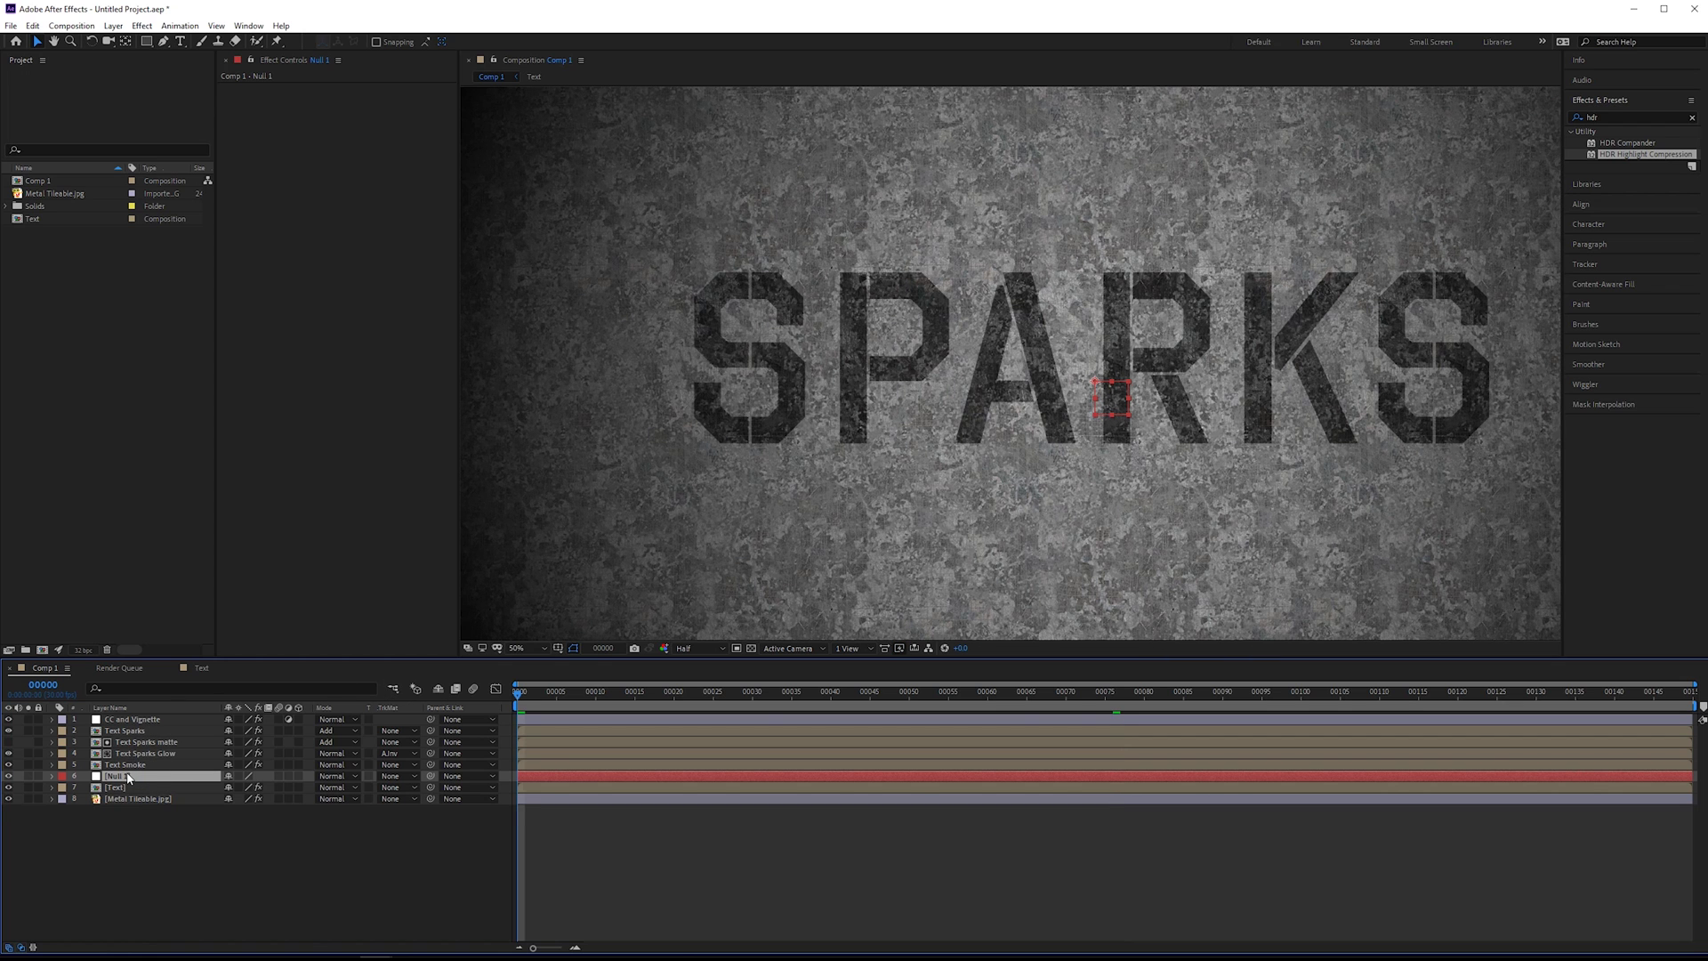
key(p)
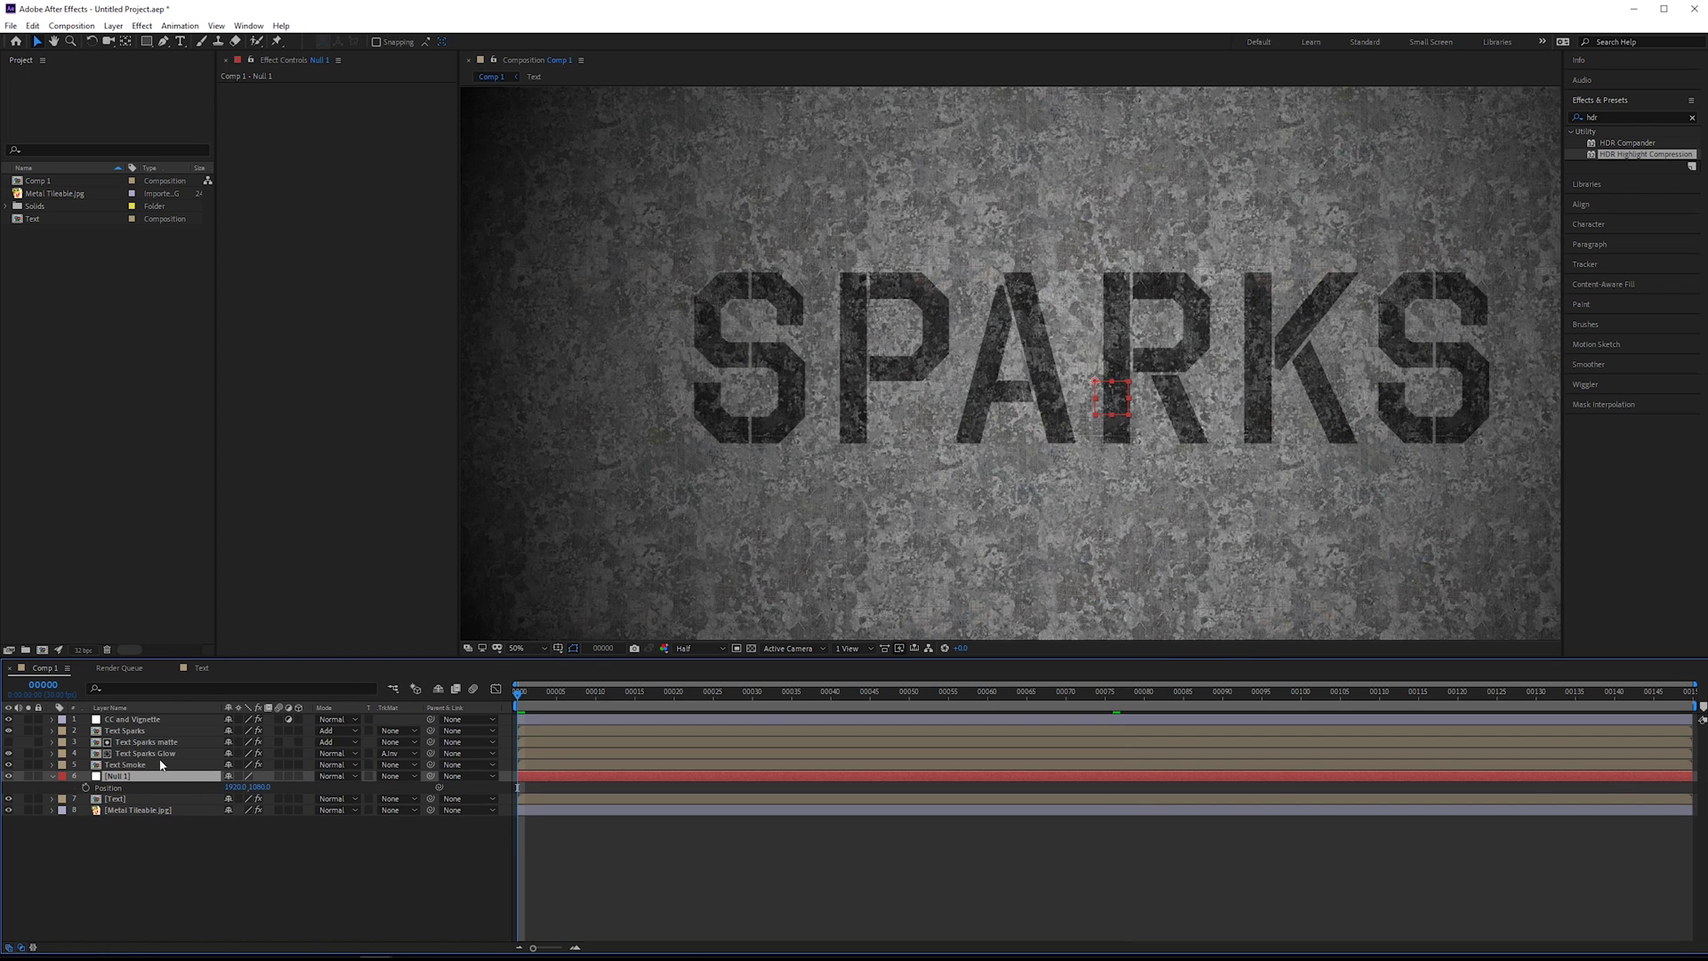
click(143, 731)
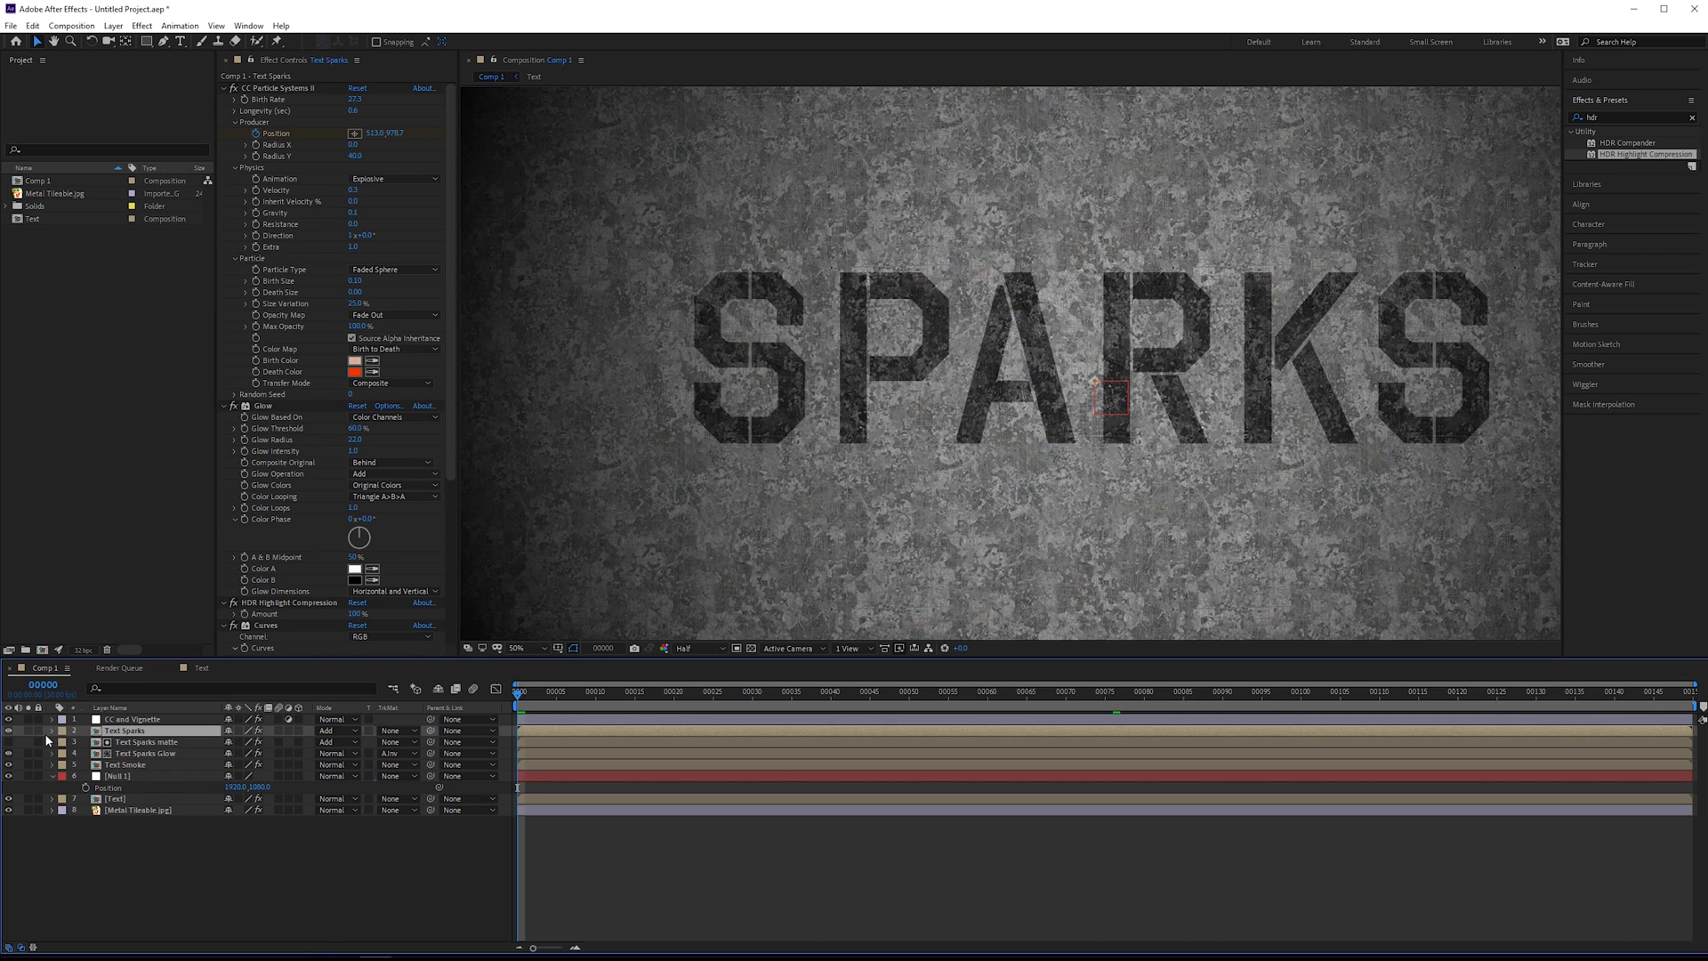
key(e)
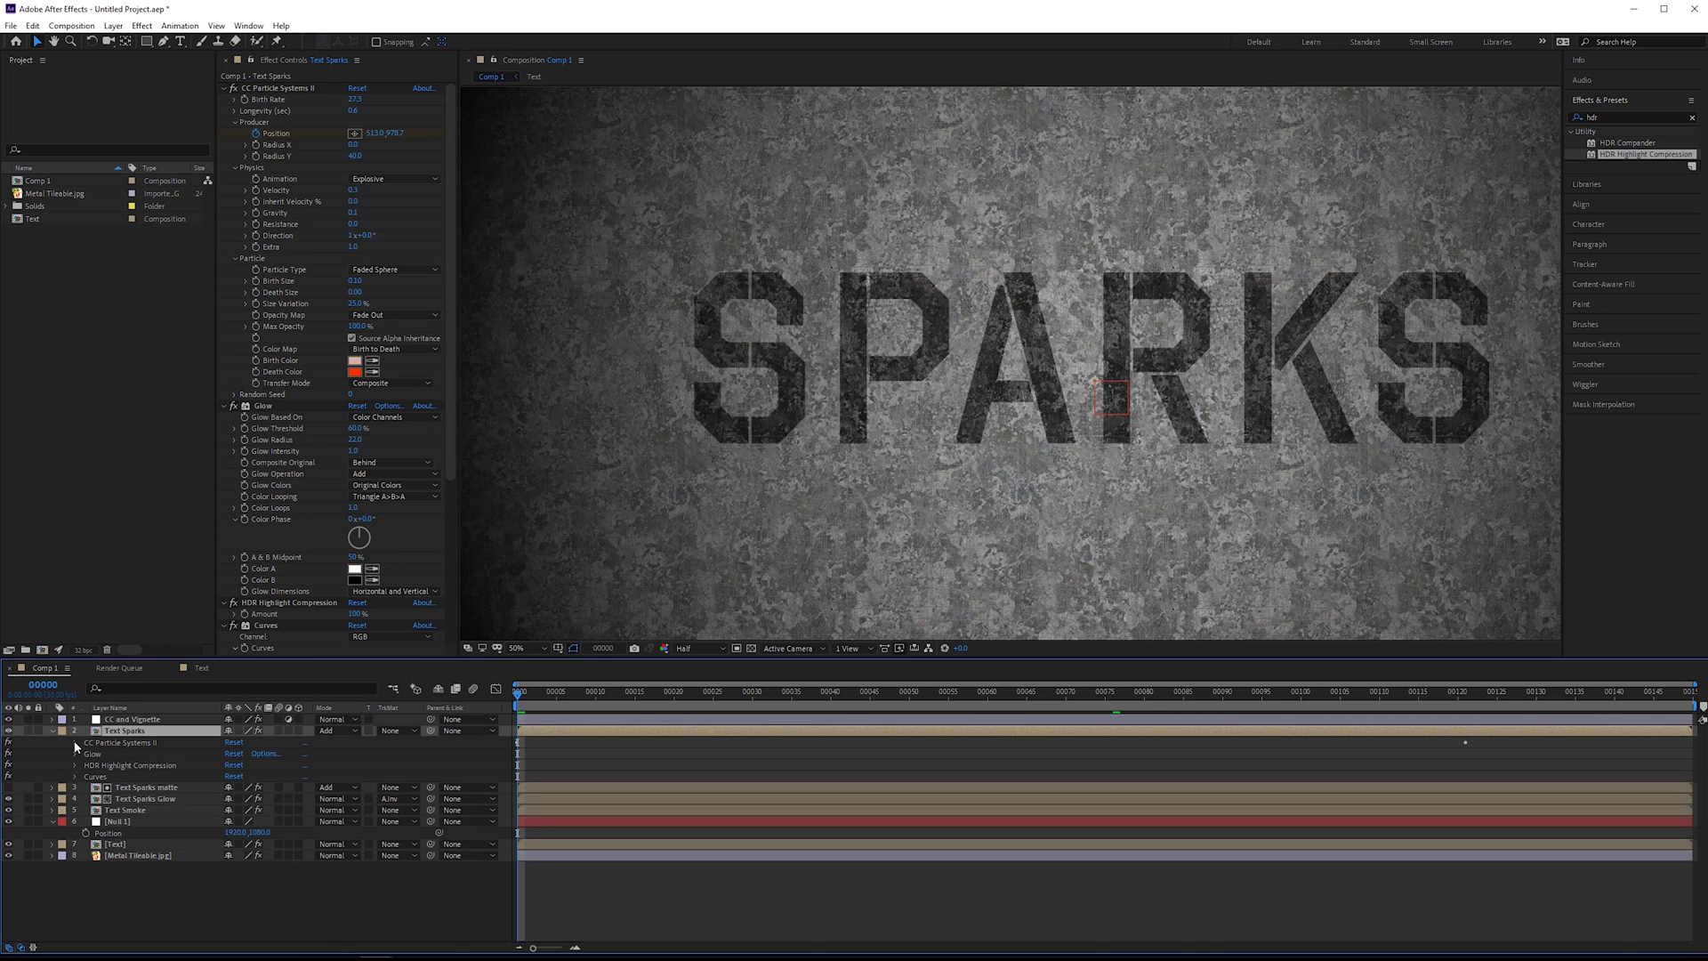
click(76, 742)
click(86, 776)
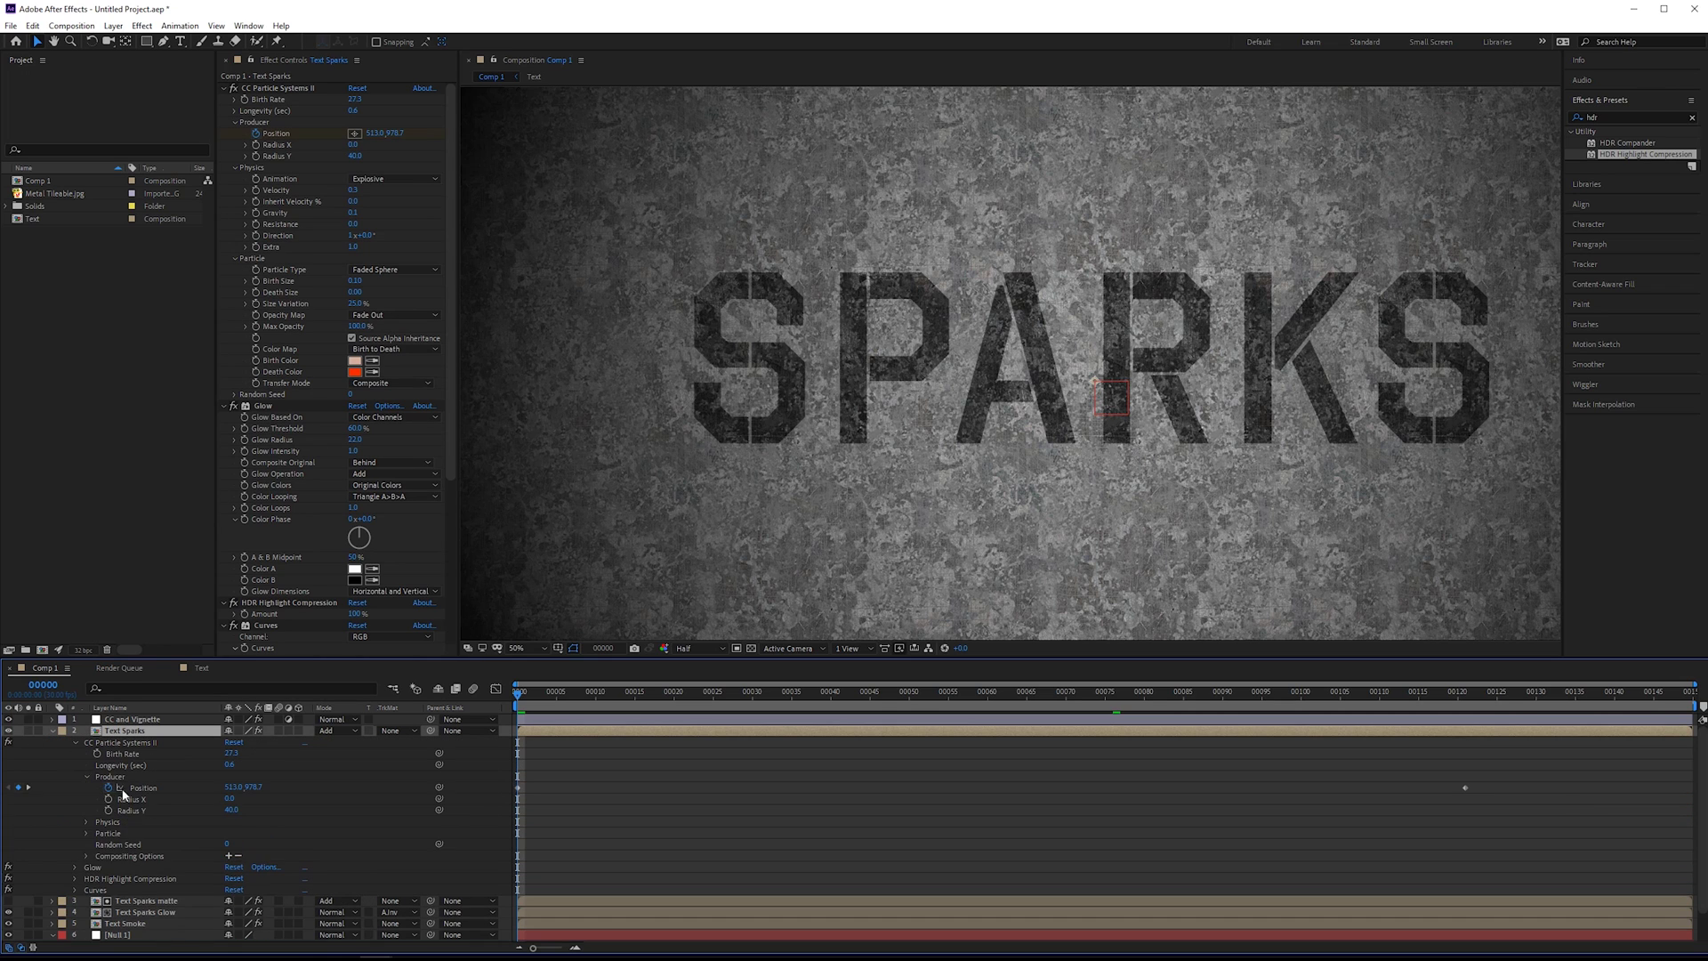
scroll(178, 765, down, 1)
drag(268, 663, 272, 616)
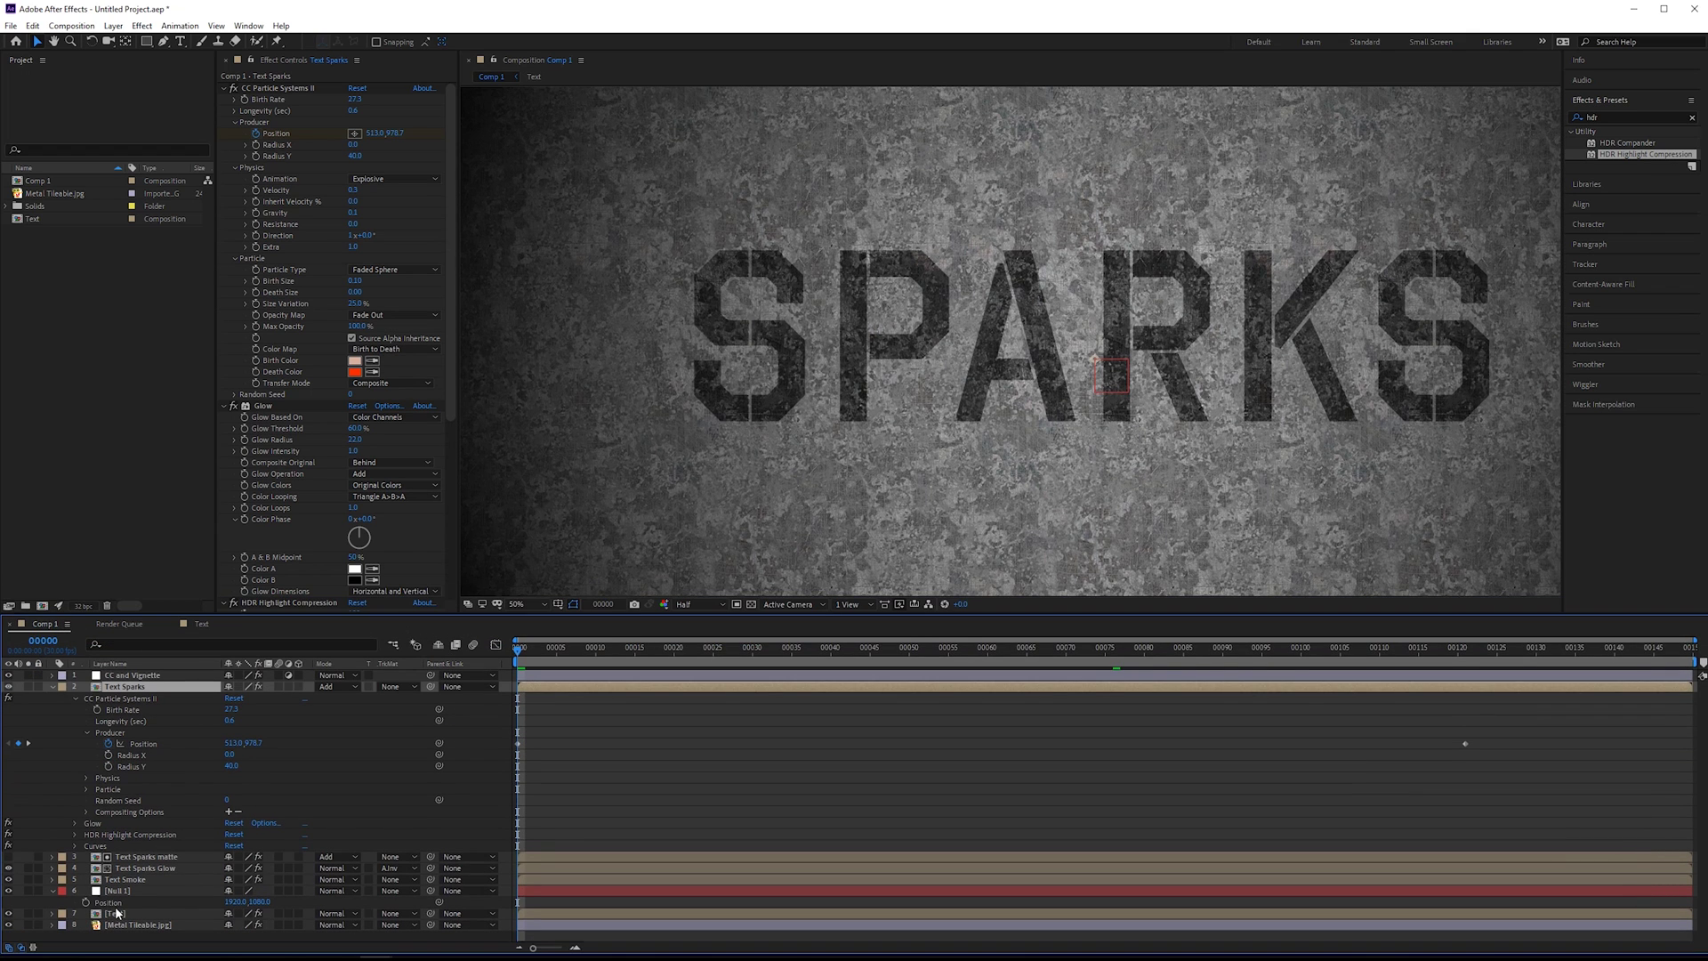
click(107, 902)
alt+click(85, 901)
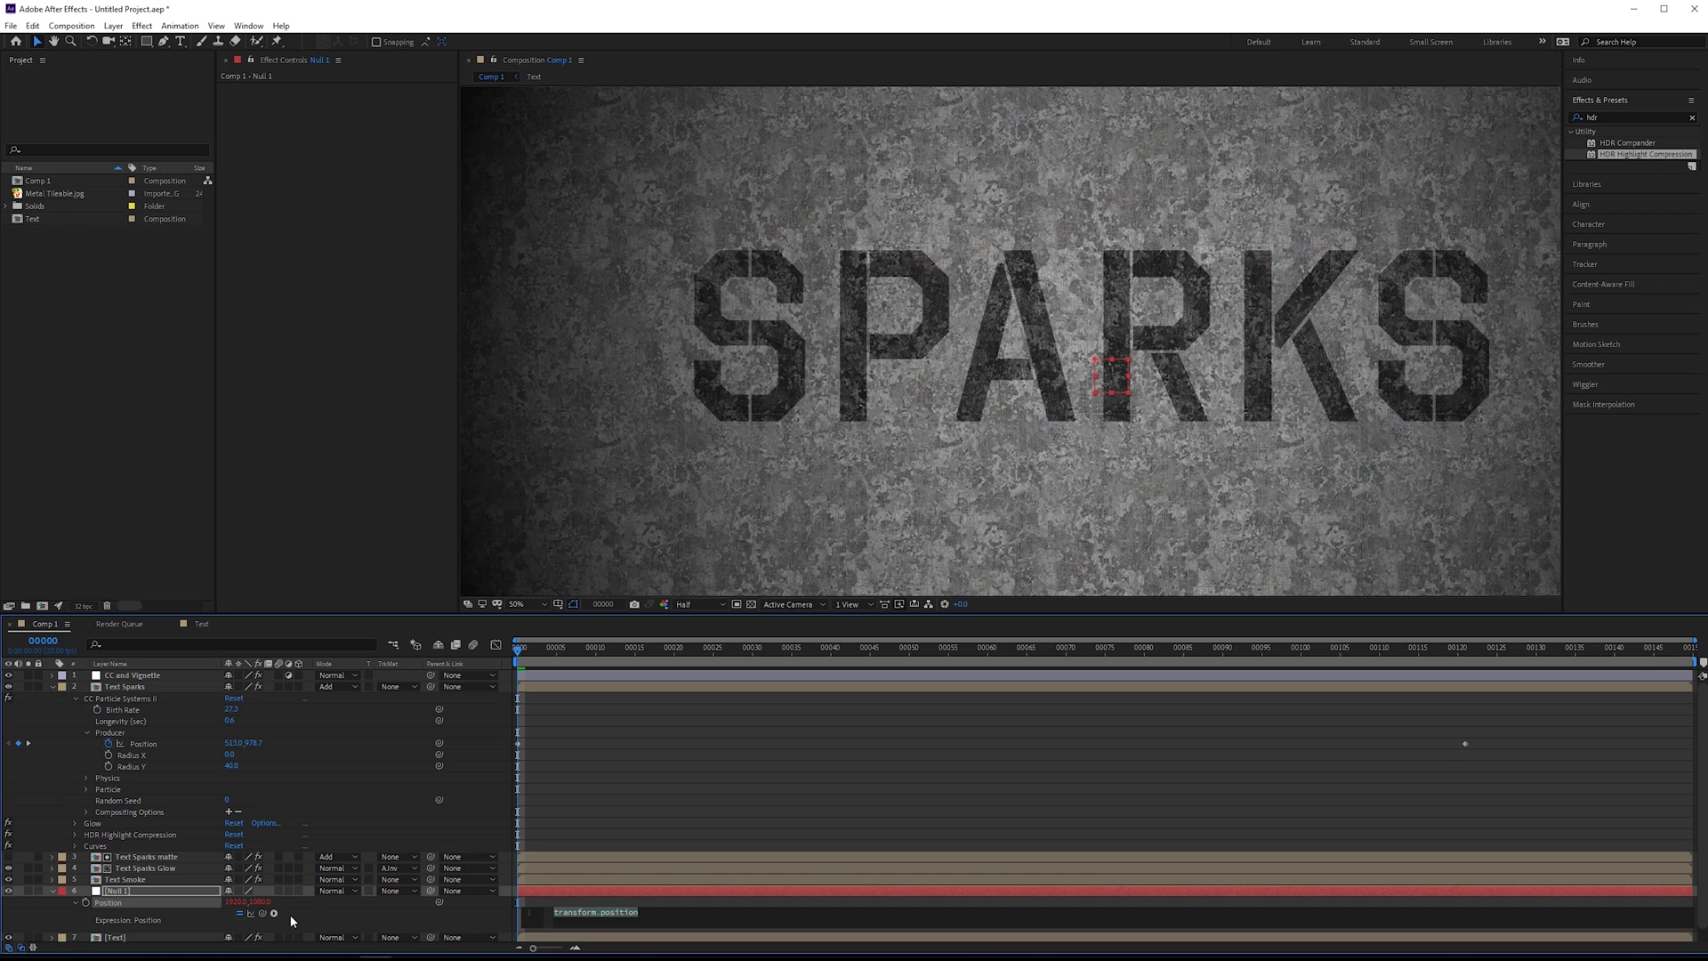
drag(261, 916, 180, 743)
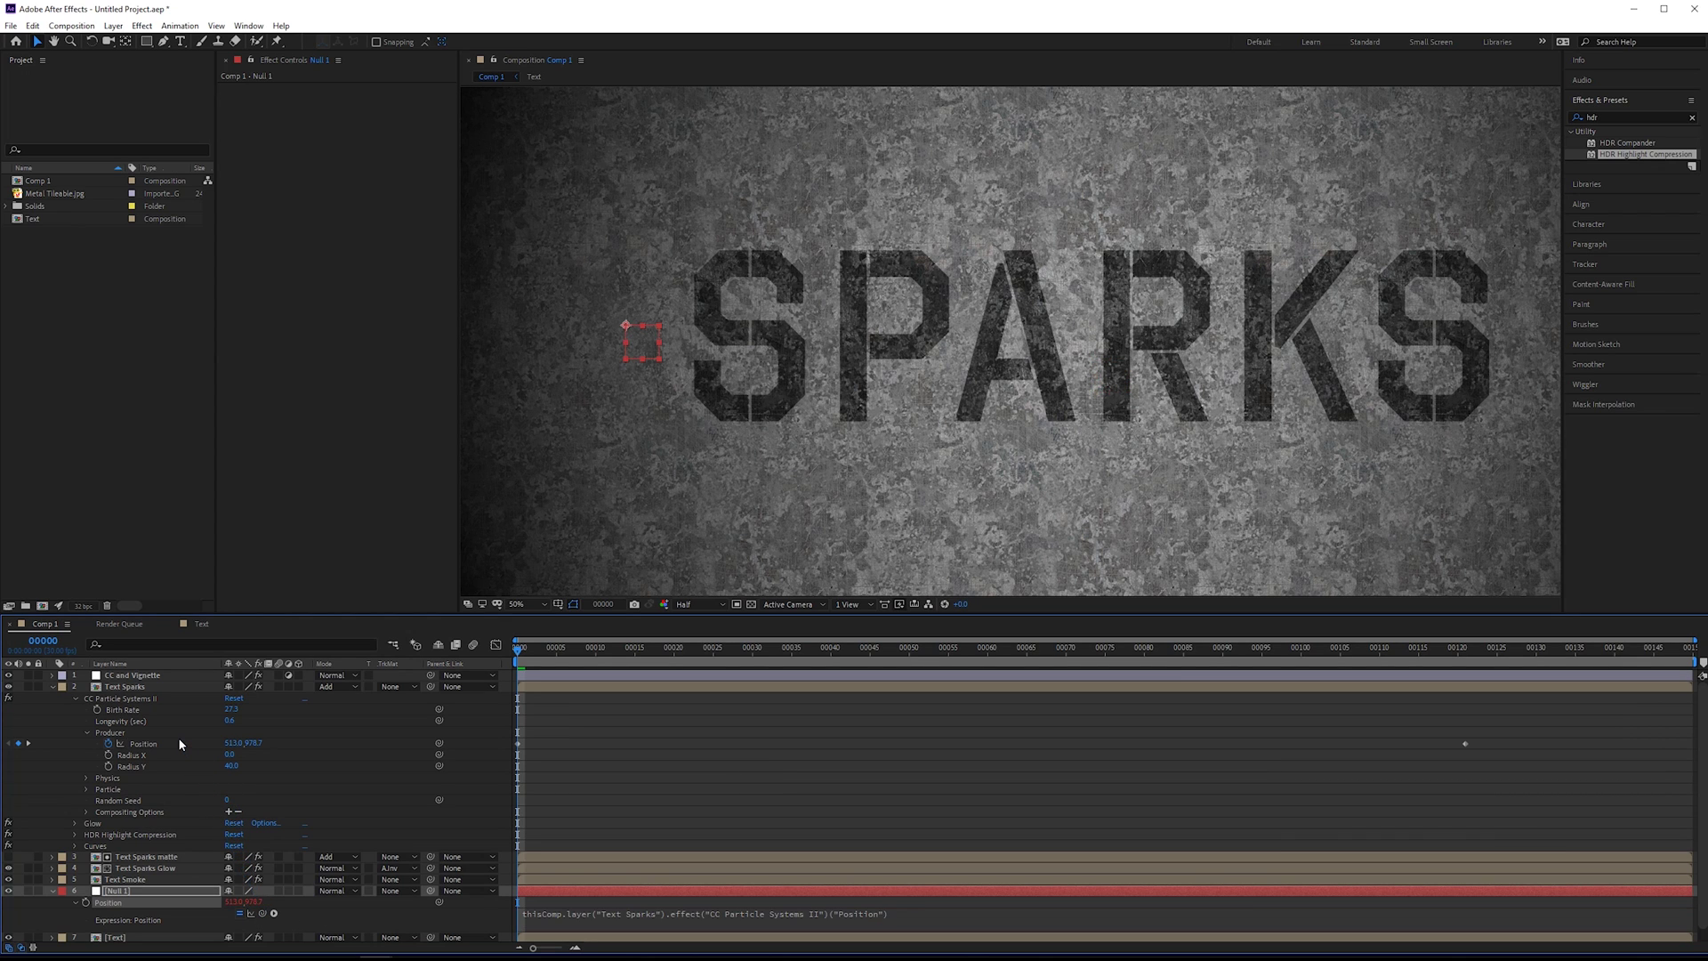
Compare the null's location with the Text Sparks producer point and check its motion through the timeline.
click(130, 687)
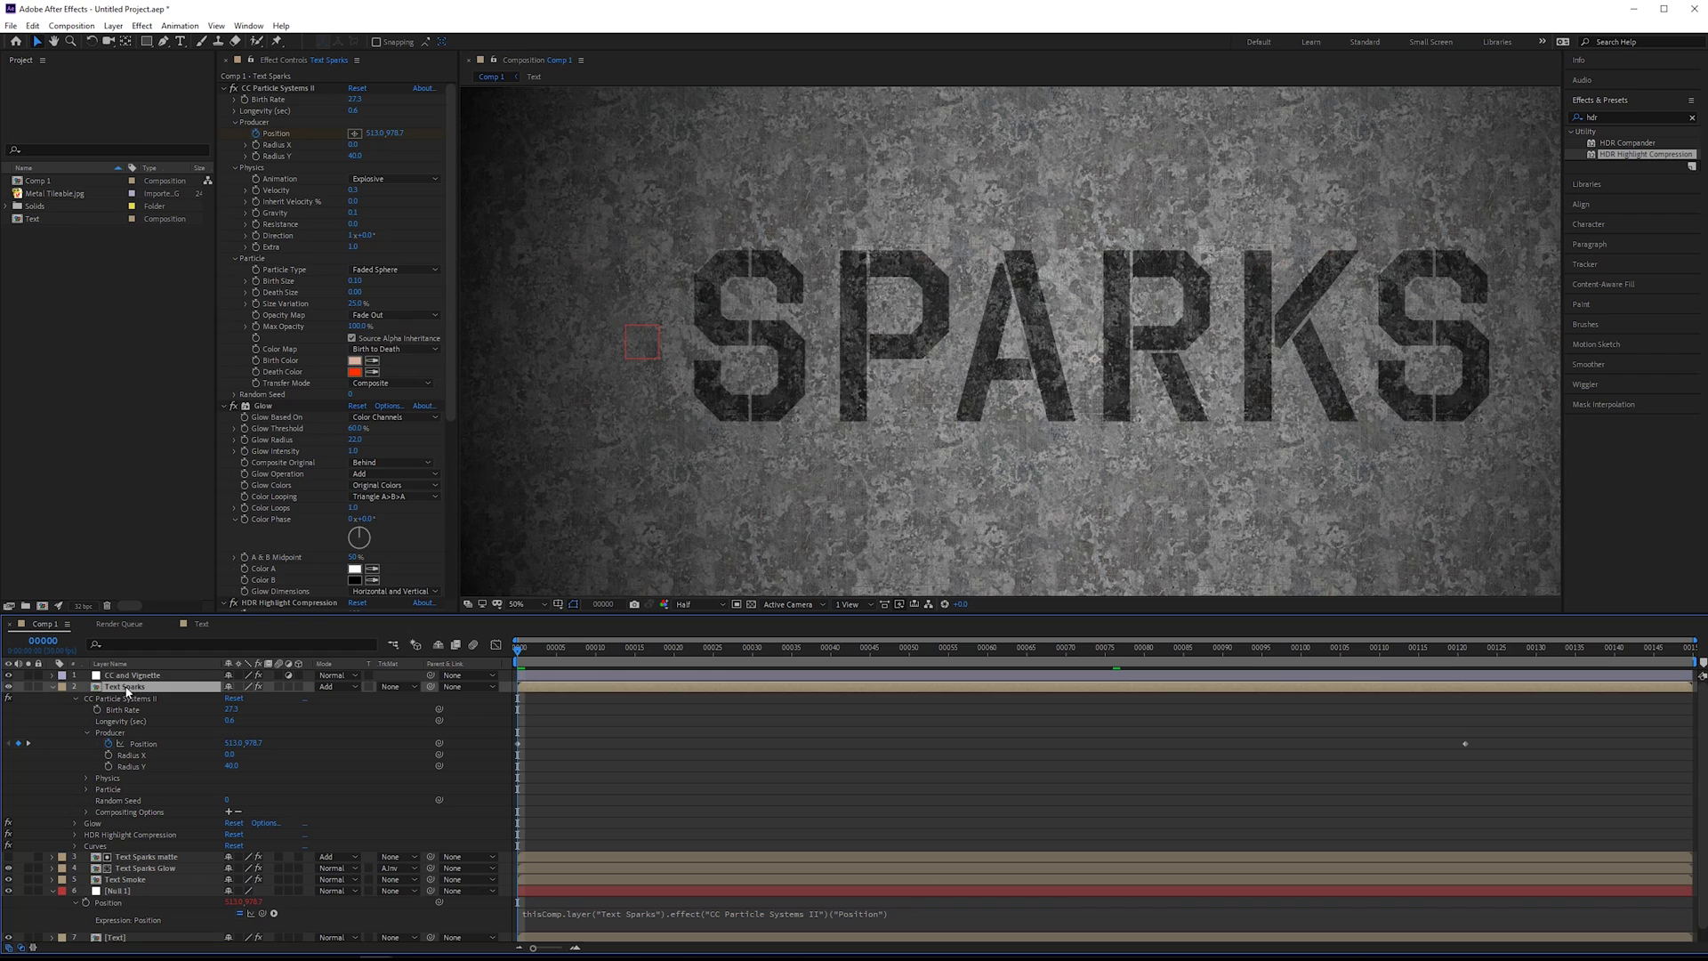
click(279, 89)
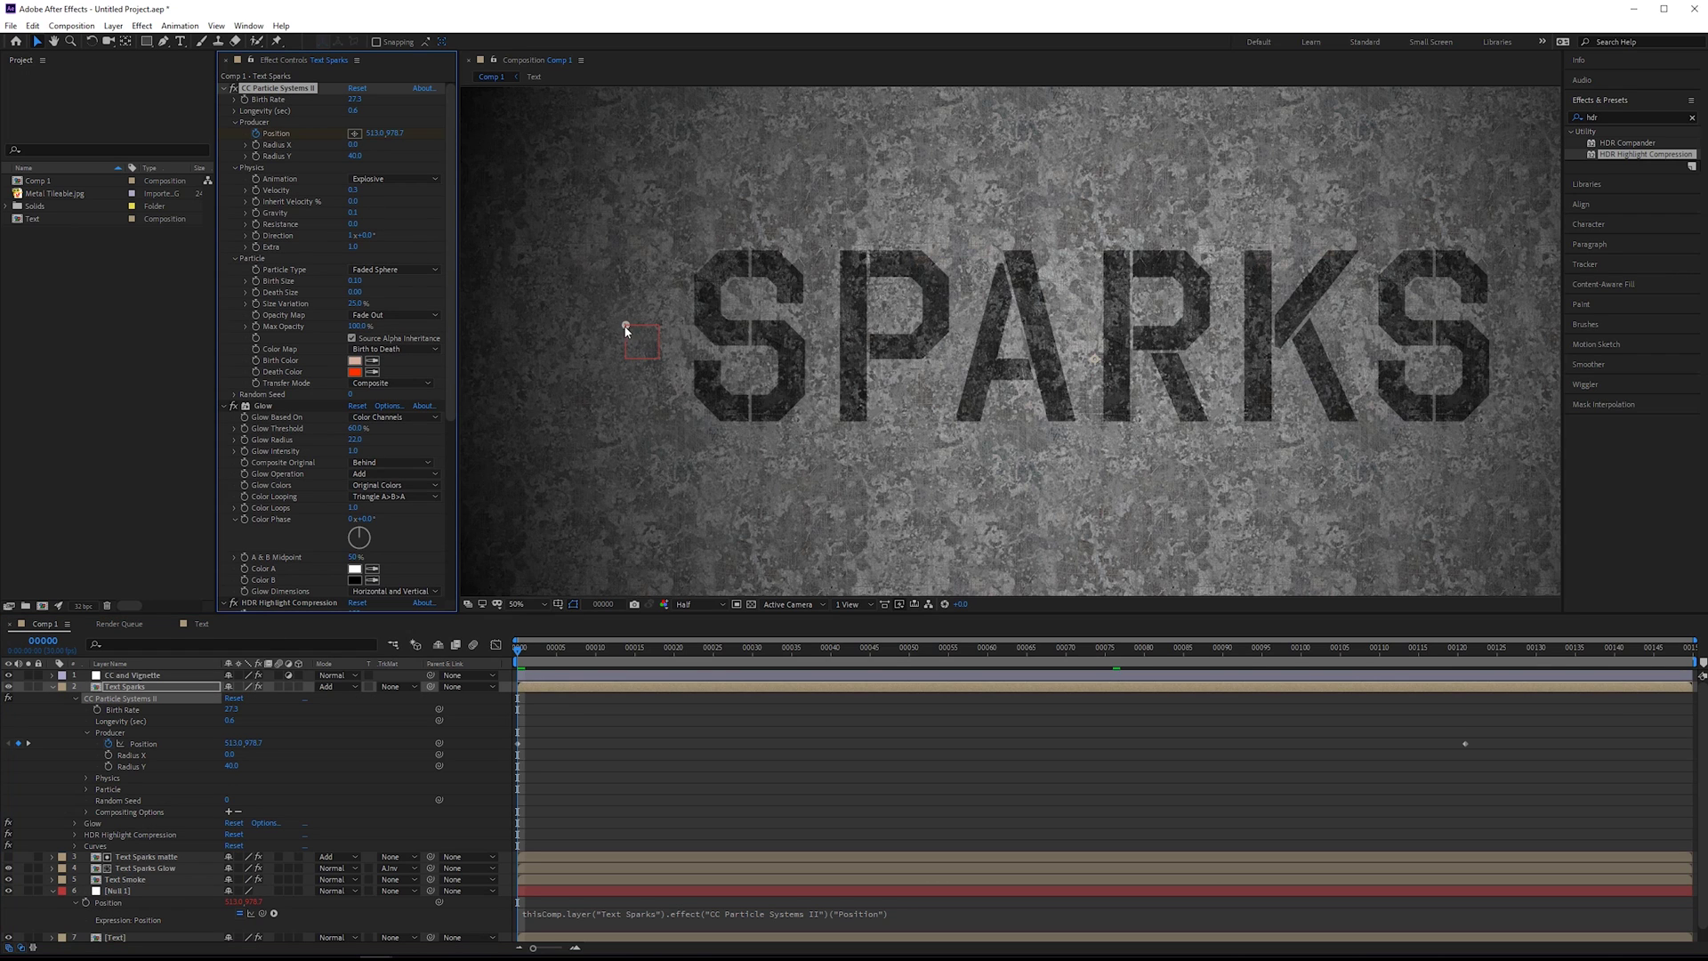
click(131, 890)
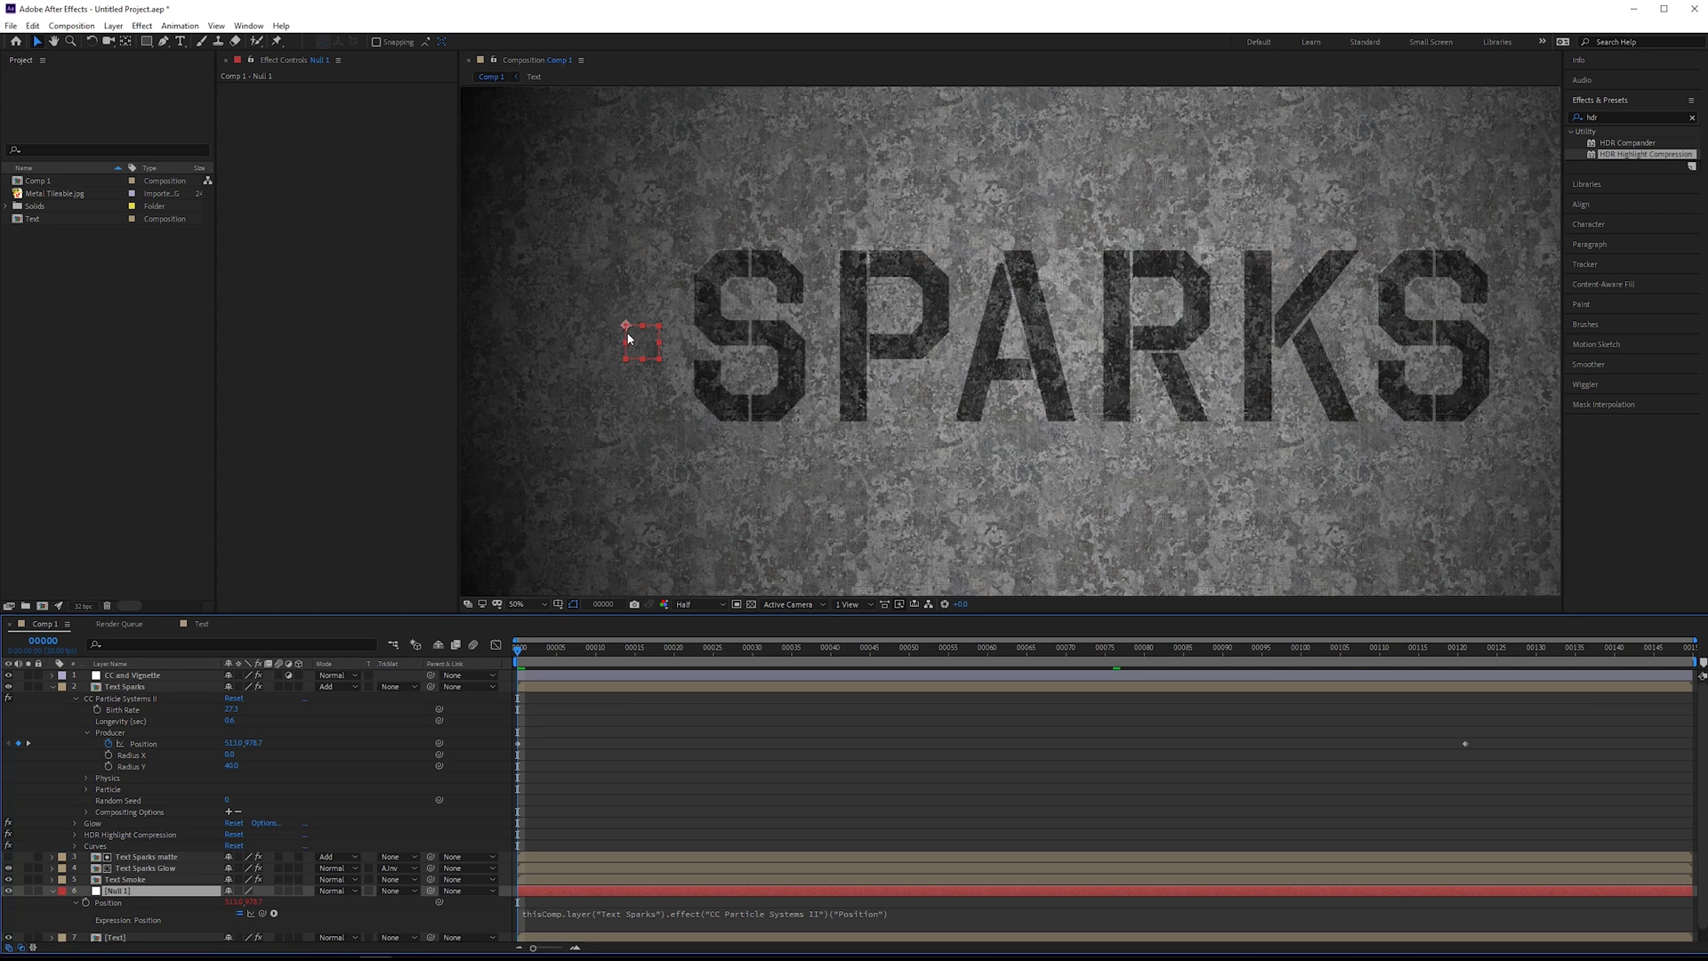
drag(519, 648, 348, 763)
Create a black comp-size solid named Reveal matte directly above the Text layer and hide it.
click(143, 940)
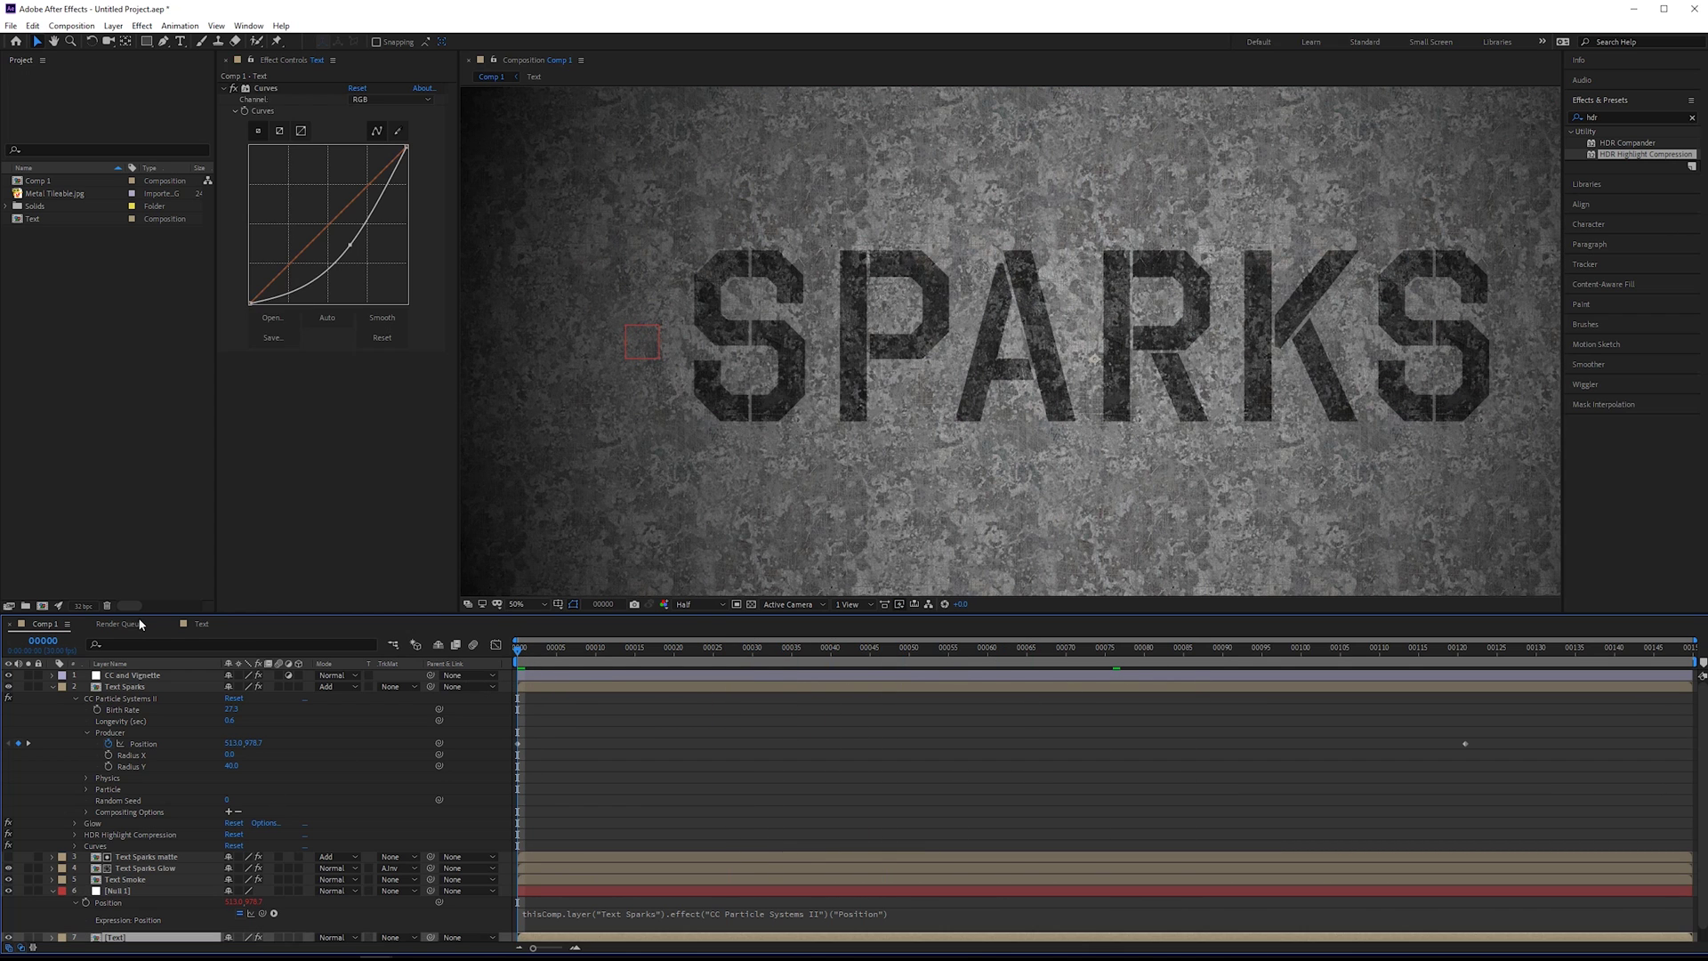
click(113, 25)
mouse_move(205, 41)
click(387, 50)
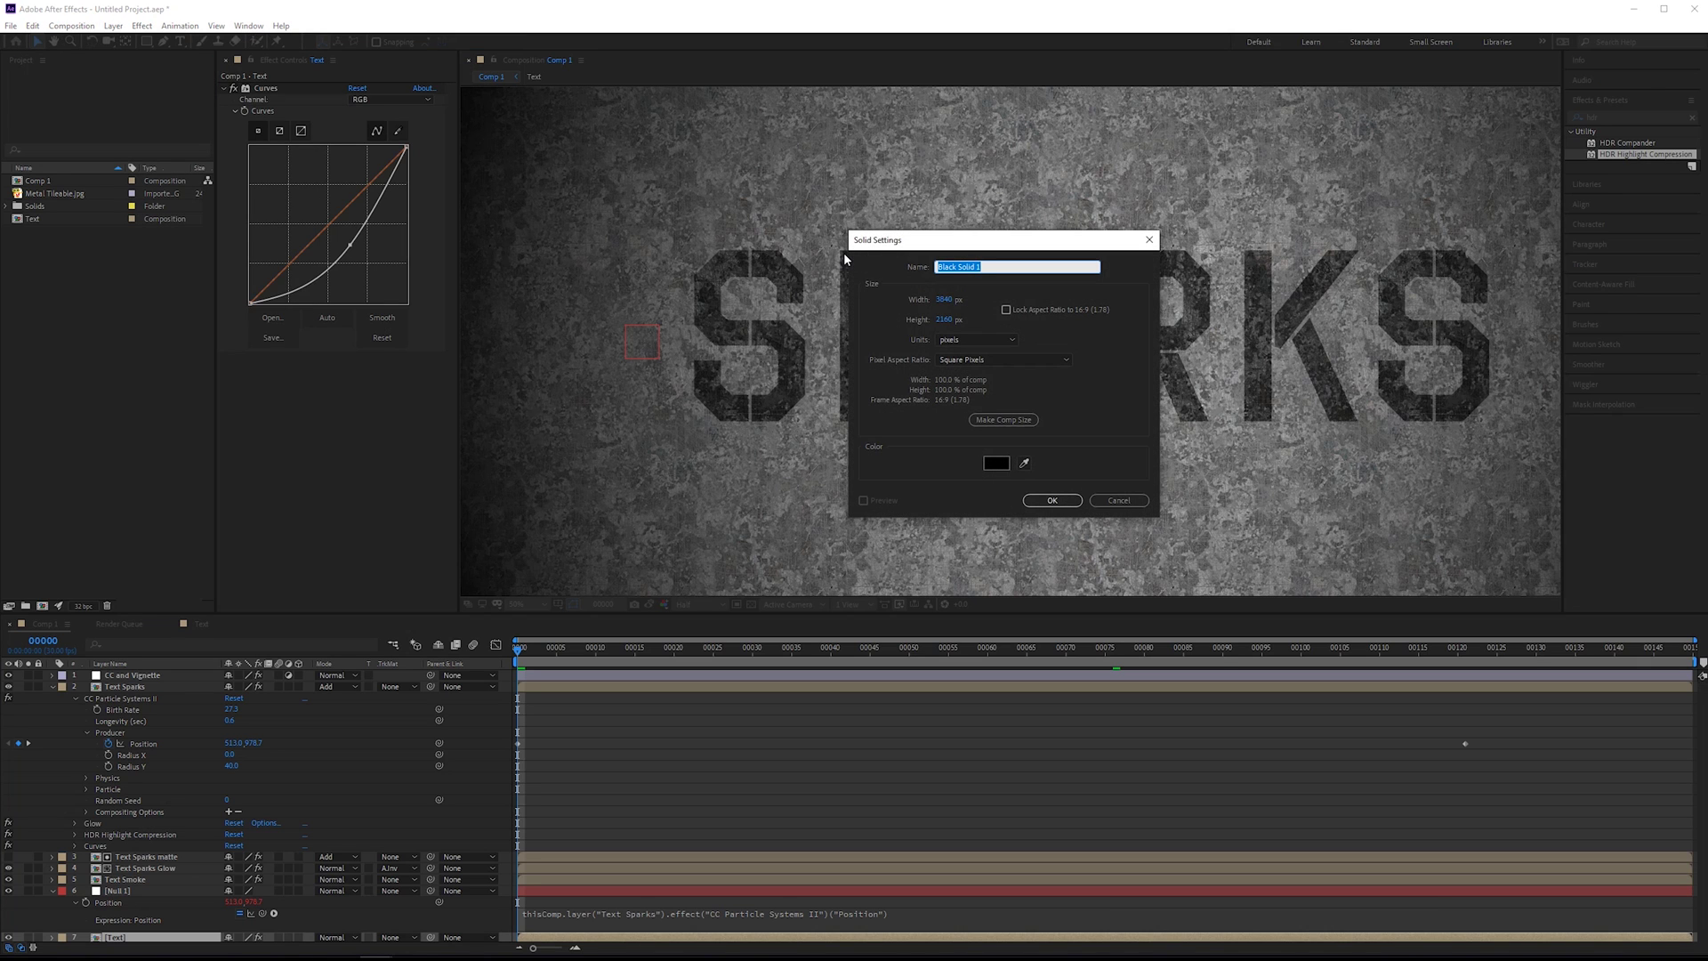
text(Reveal matte)
key(Return)
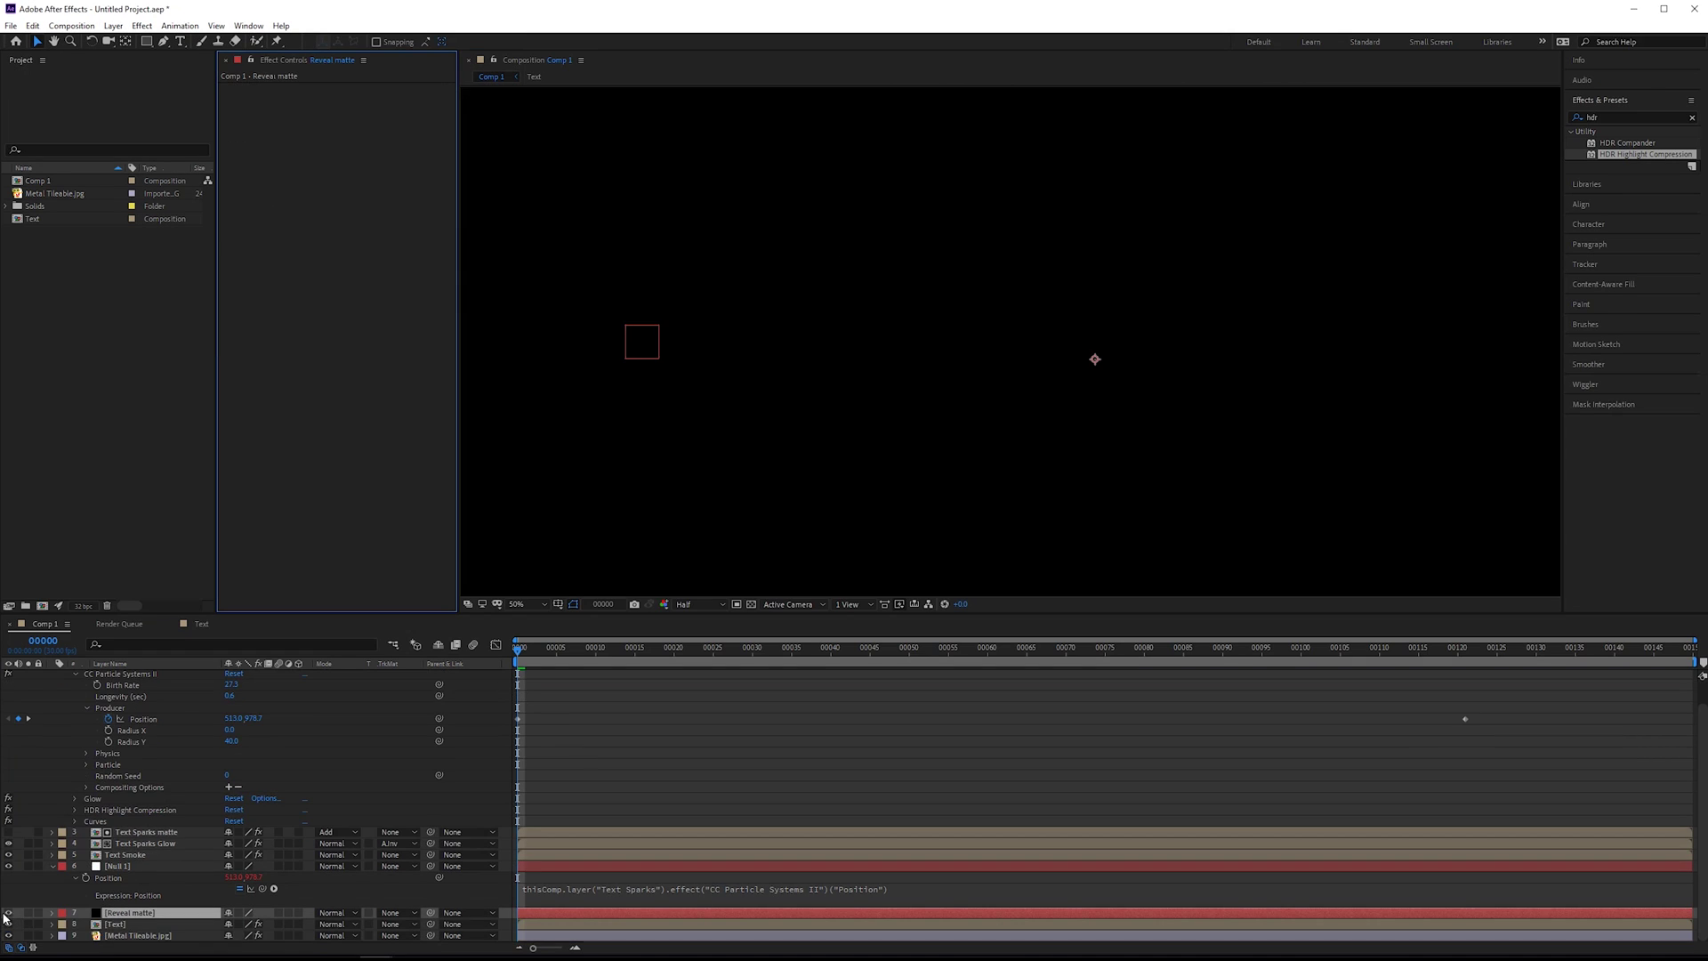
click(8, 913)
Draw a rectangular mask on Reveal matte that encloses the whole SPARKS word with a margin around it.
click(147, 41)
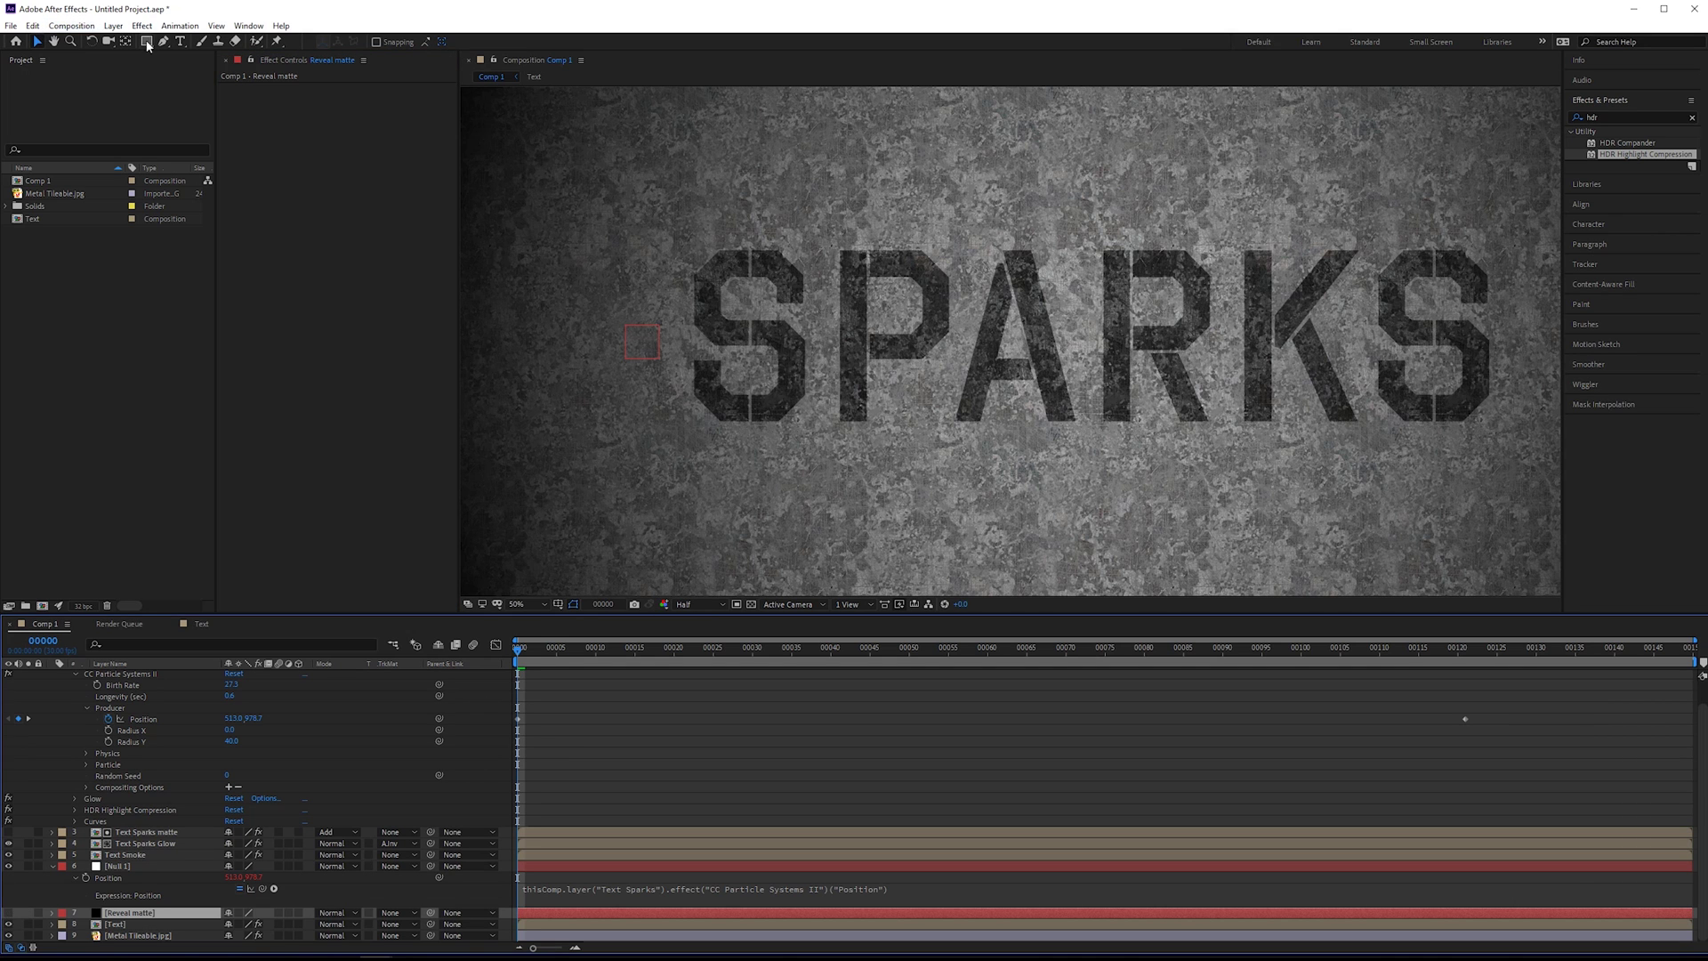
drag(573, 207, 1590, 460)
drag(1302, 405, 1218, 431)
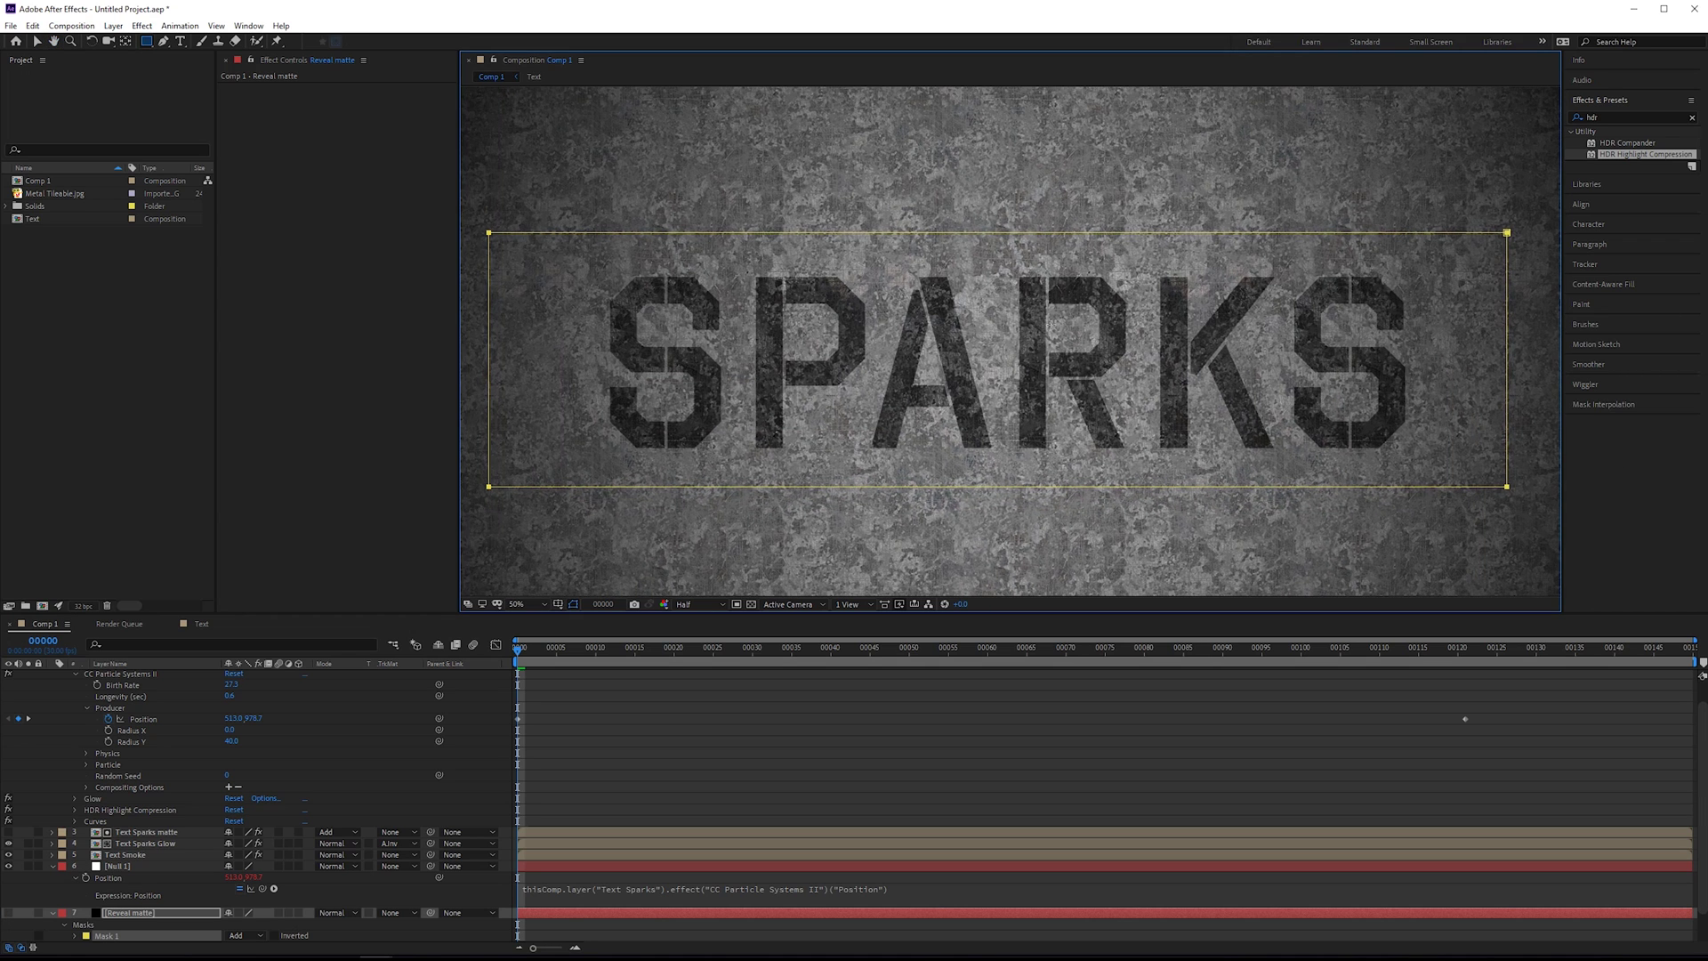
At frame 121, where the sparks' movement ends, parent Reveal matte to Null 1 and check the mask's travel back to frame 29.
scroll(92, 912, down, 3)
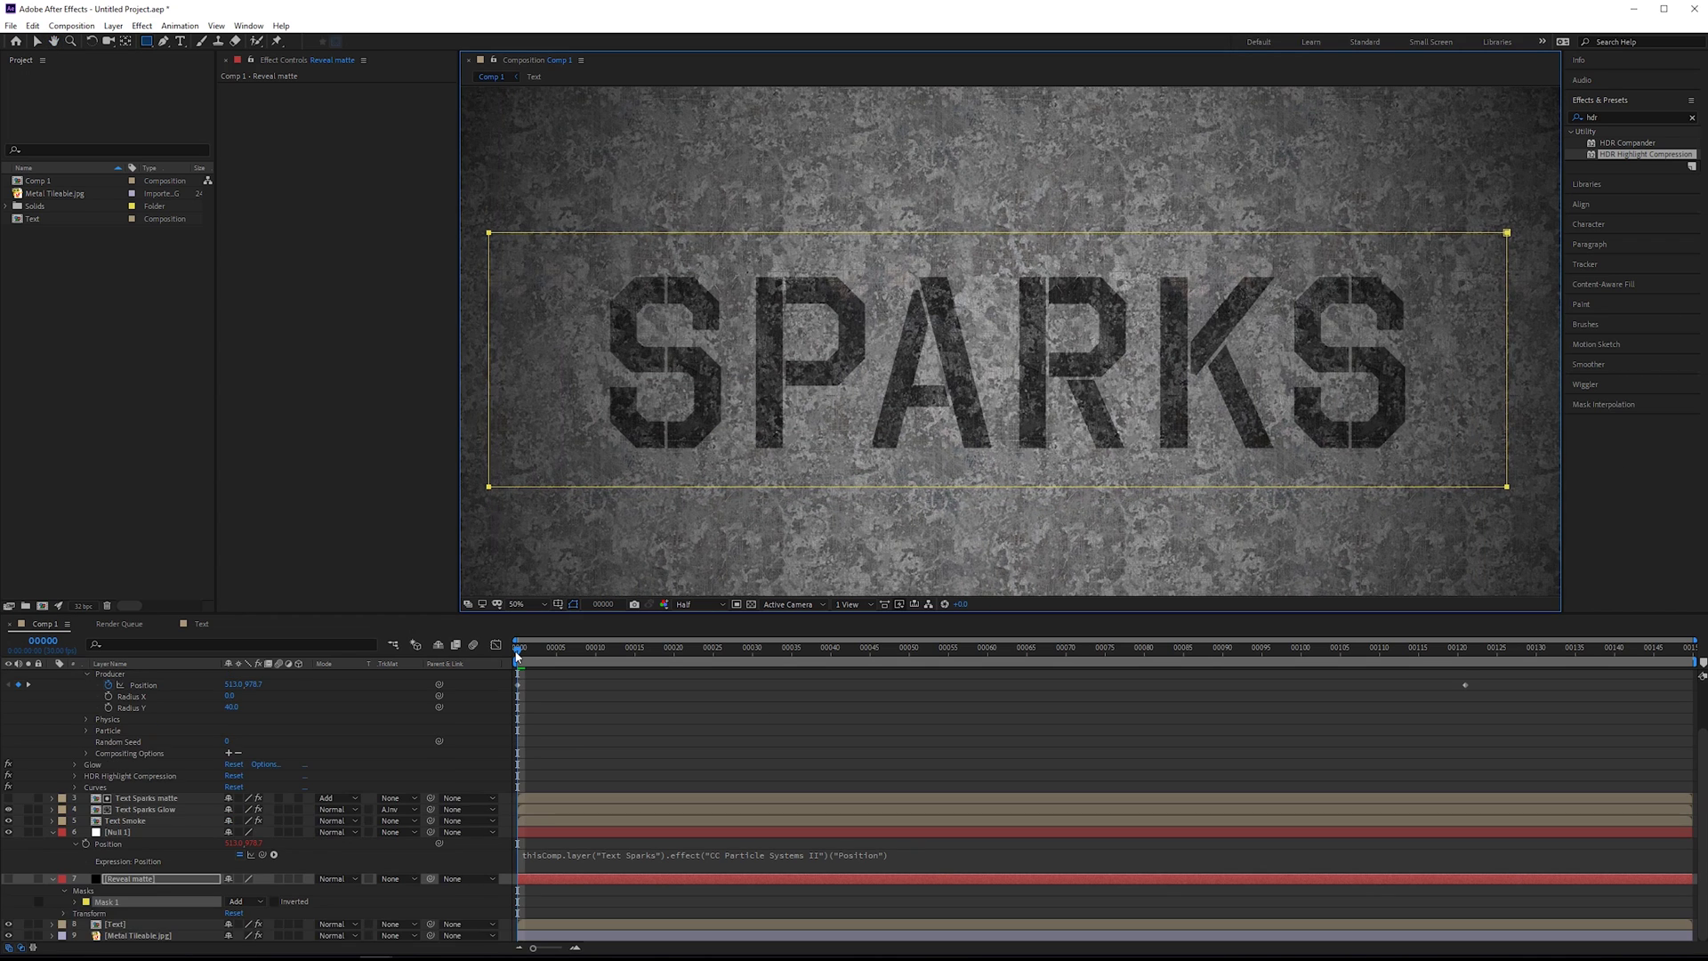
drag(863, 654, 1468, 642)
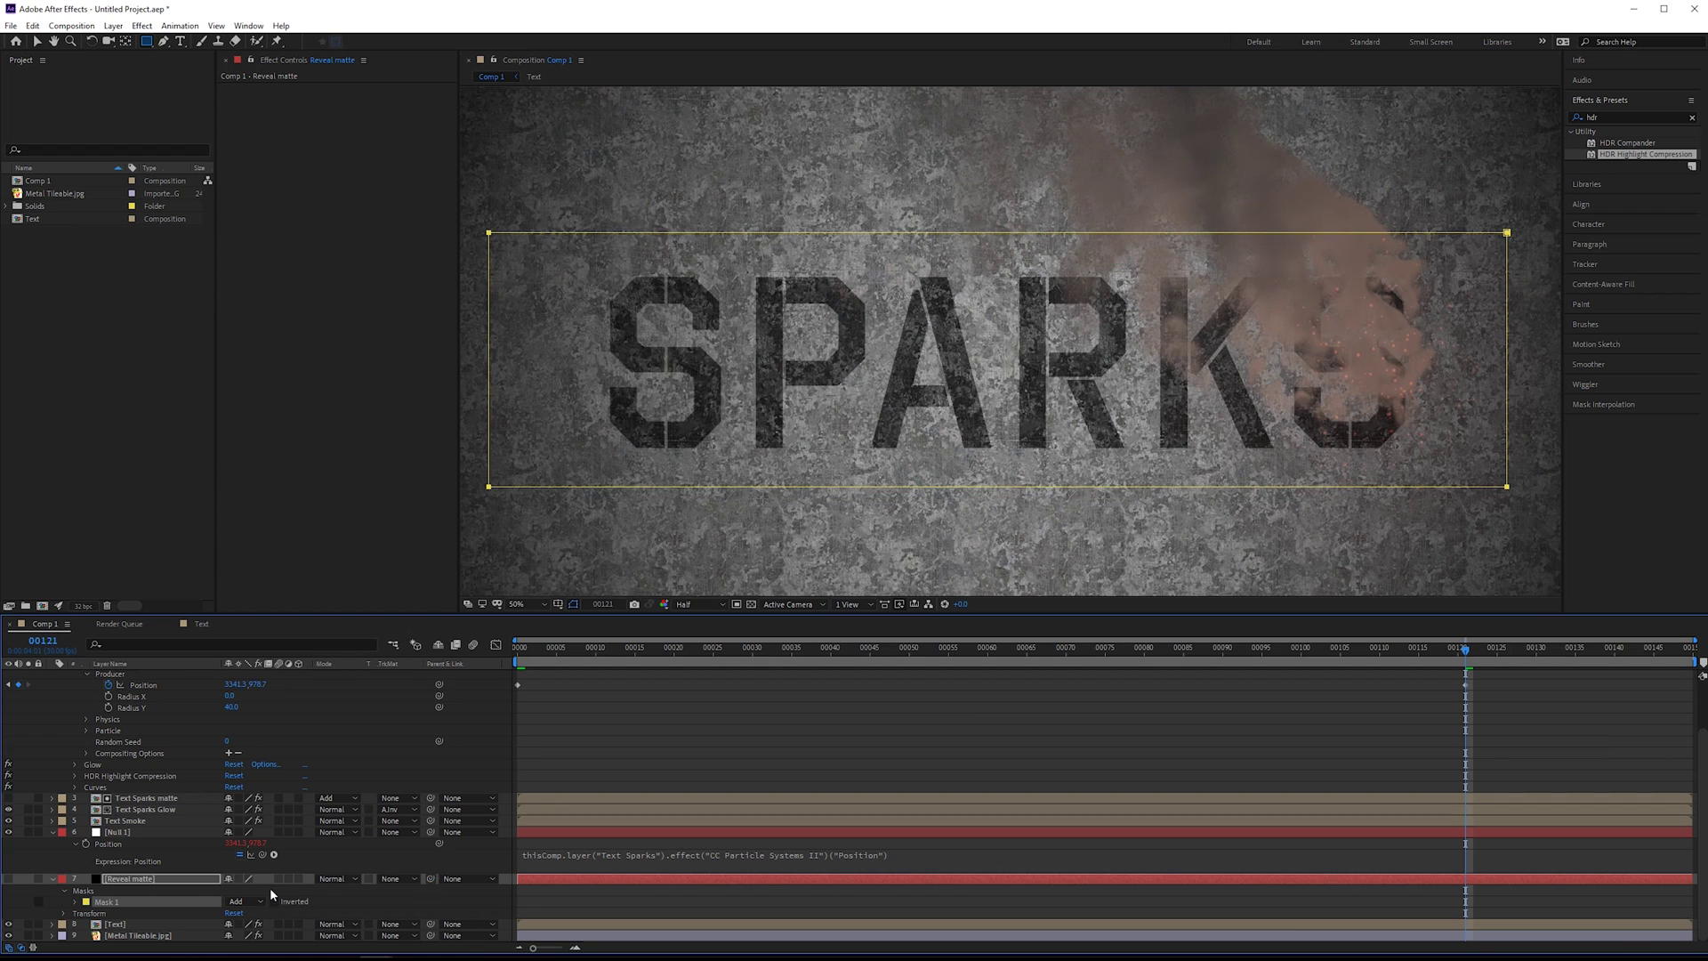
drag(430, 878, 124, 834)
drag(1430, 656, 746, 658)
Move the mask's leading edge back onto the line of emitting sparks at frame 29, and check the alignment at other frames.
click(36, 41)
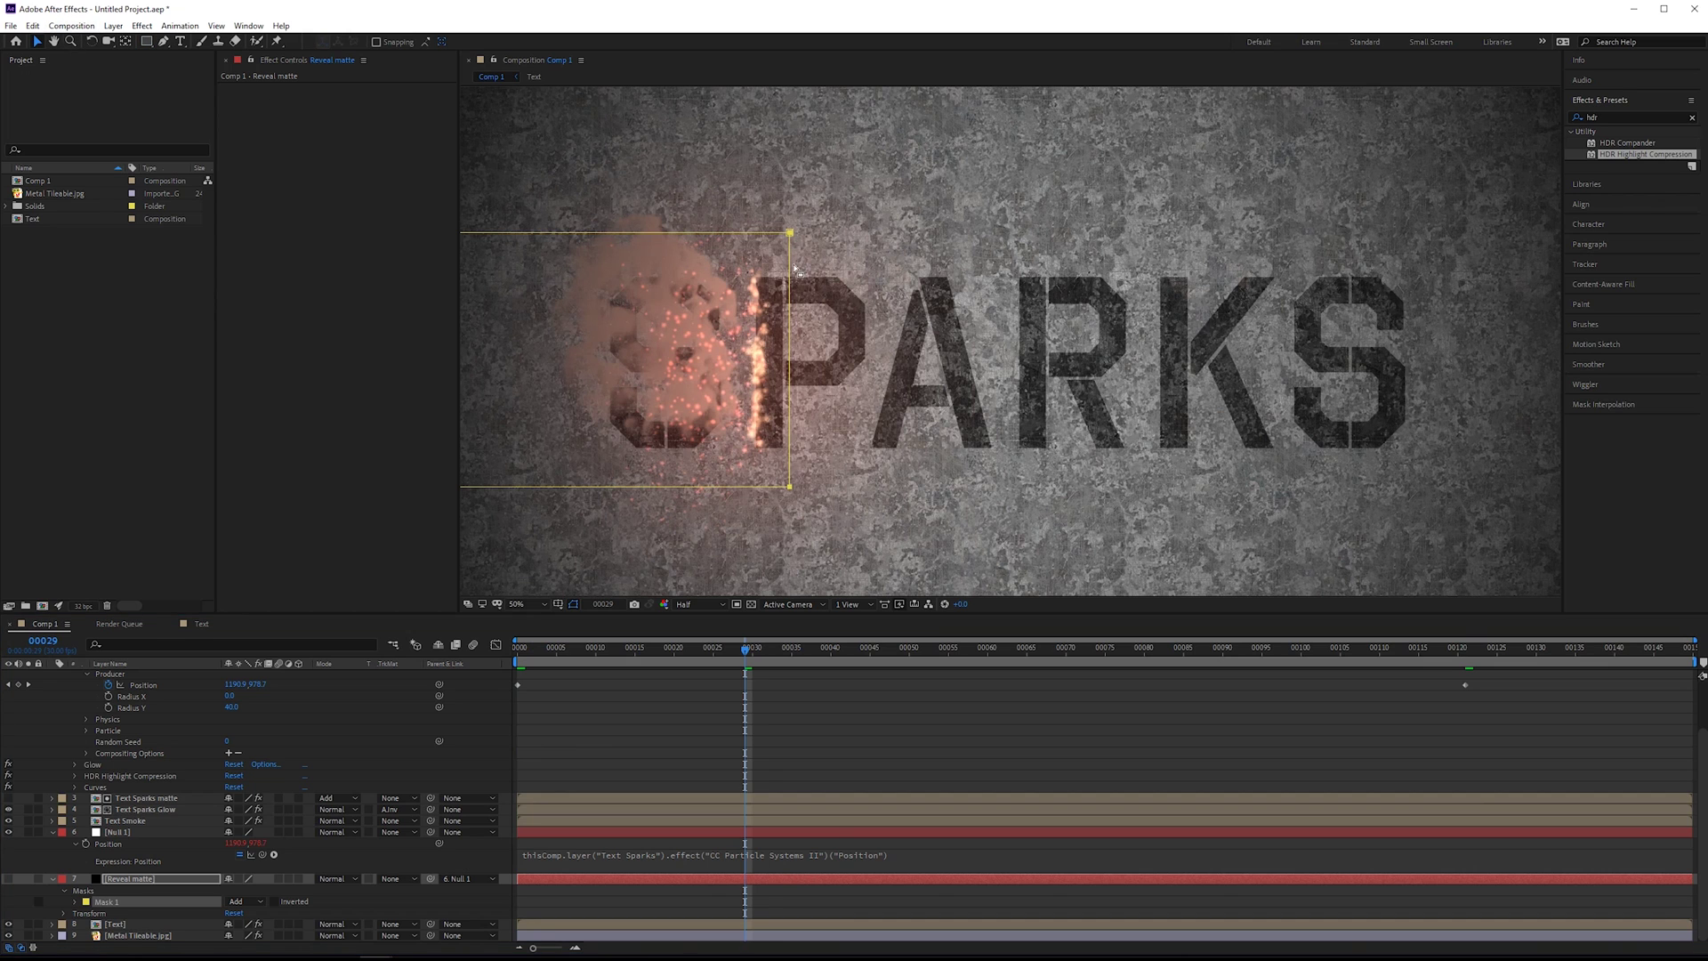
drag(794, 267, 757, 286)
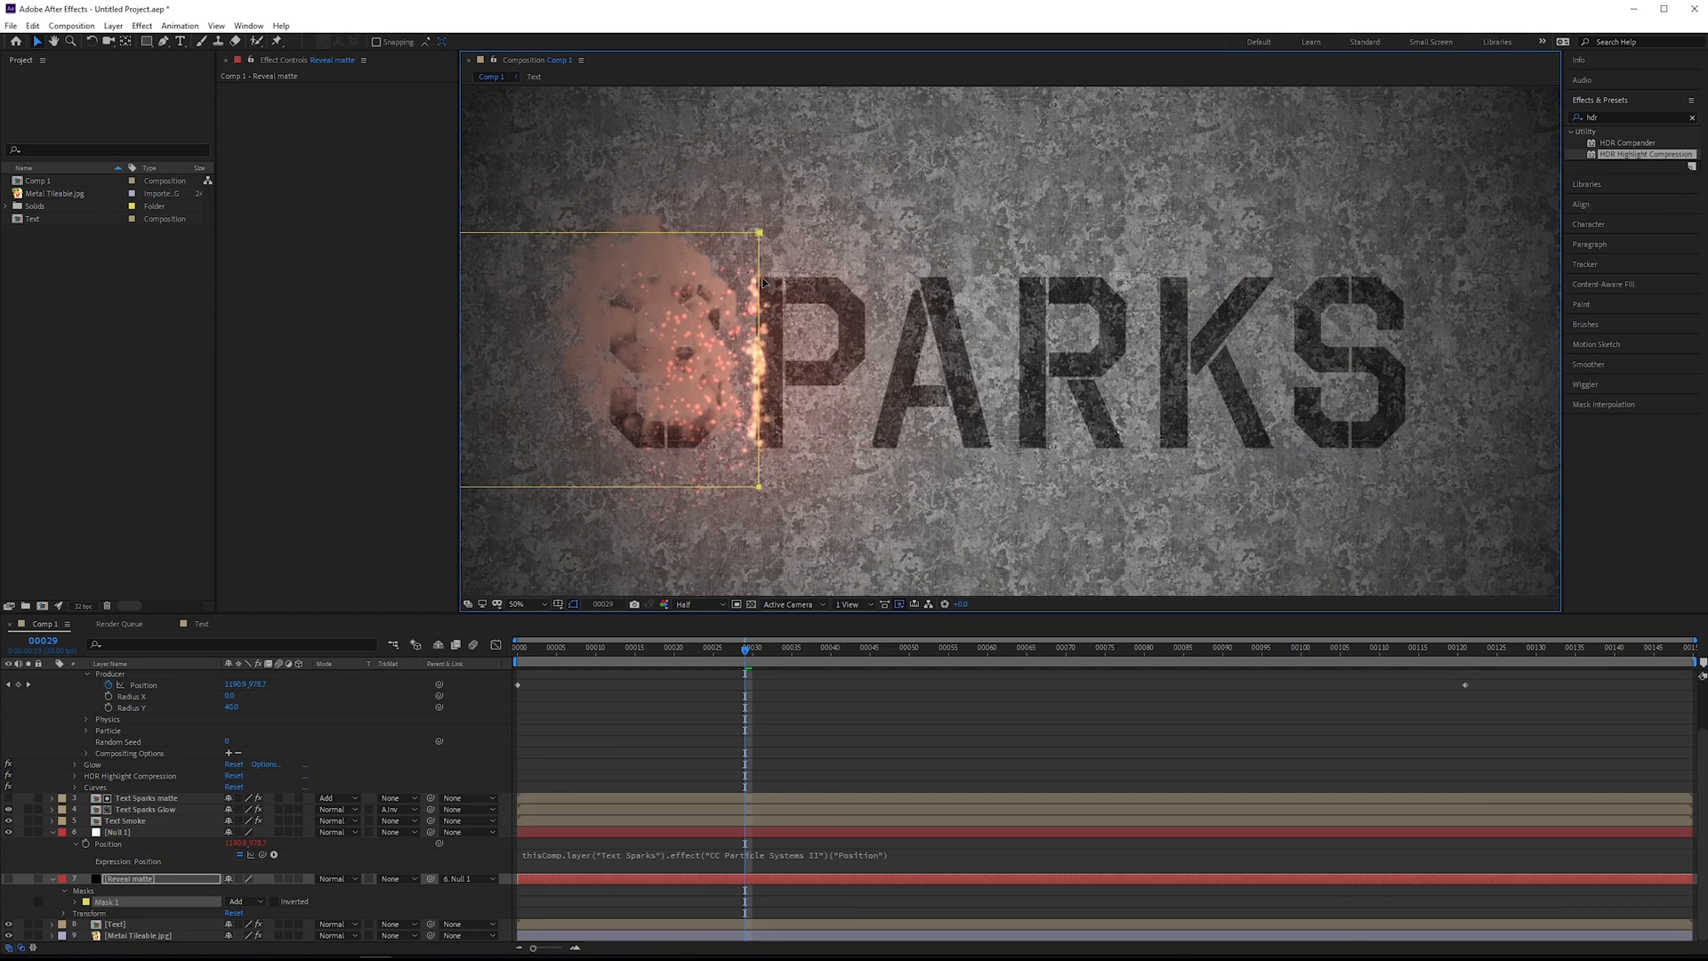
drag(759, 654, 1324, 650)
drag(1435, 643, 1034, 649)
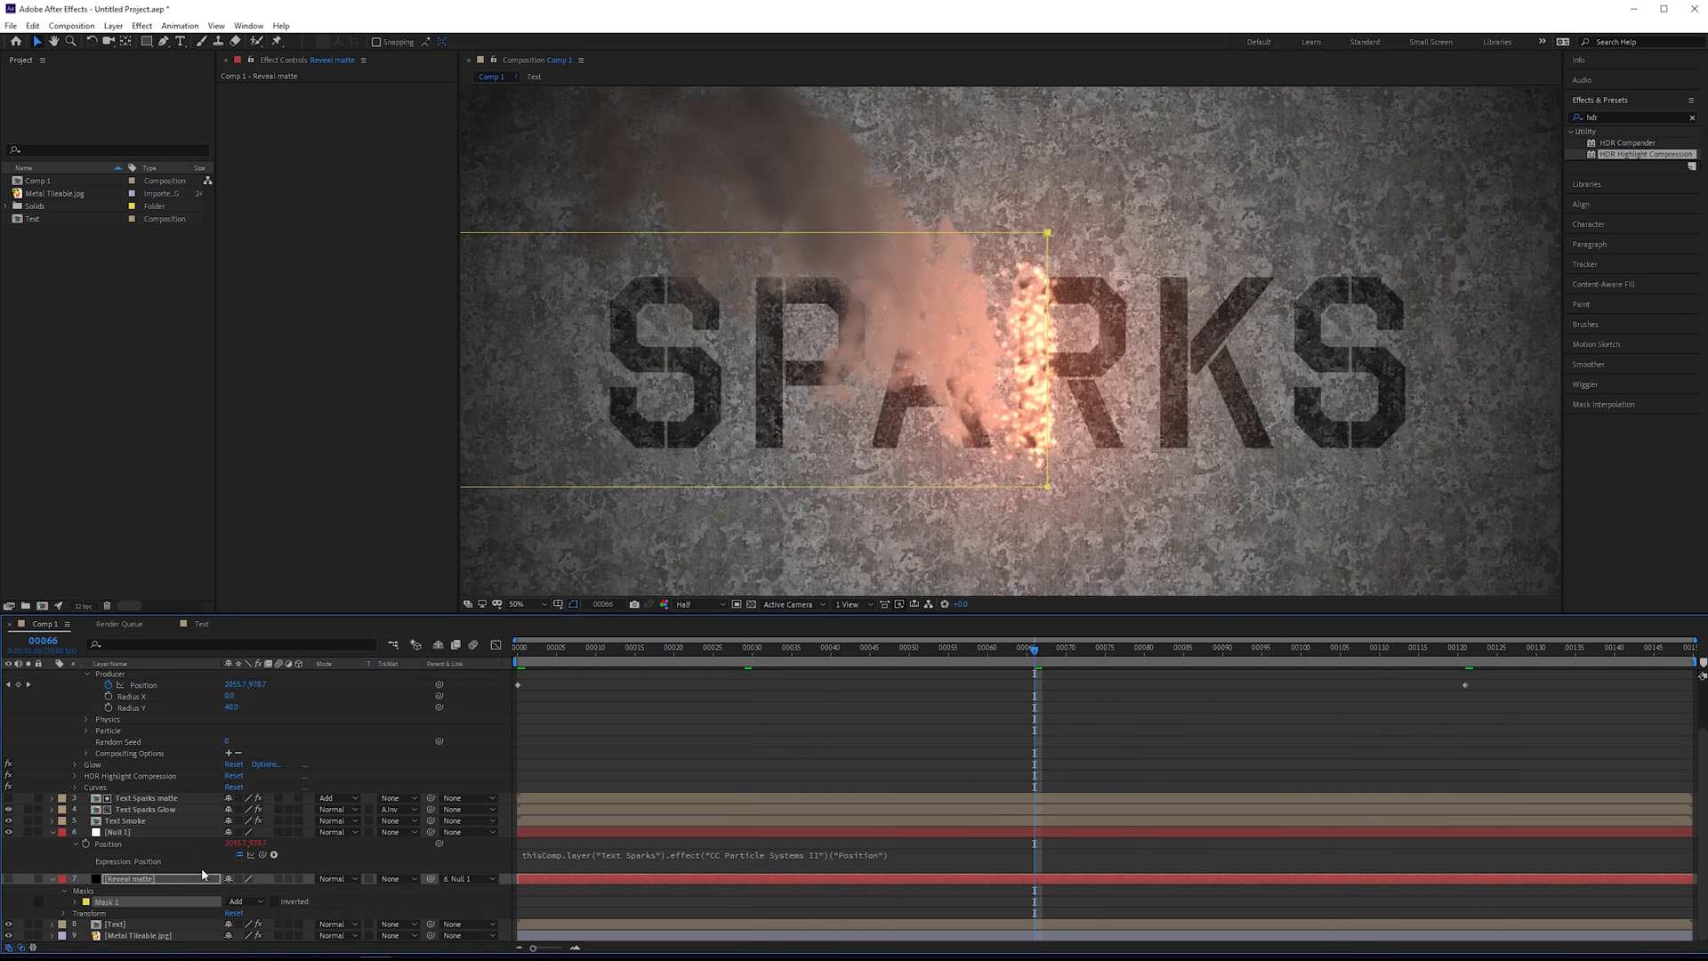
Set the Text layer's track matte to Alpha Matte using Reveal matte, and check the reveal back to frame 50.
click(114, 926)
click(396, 925)
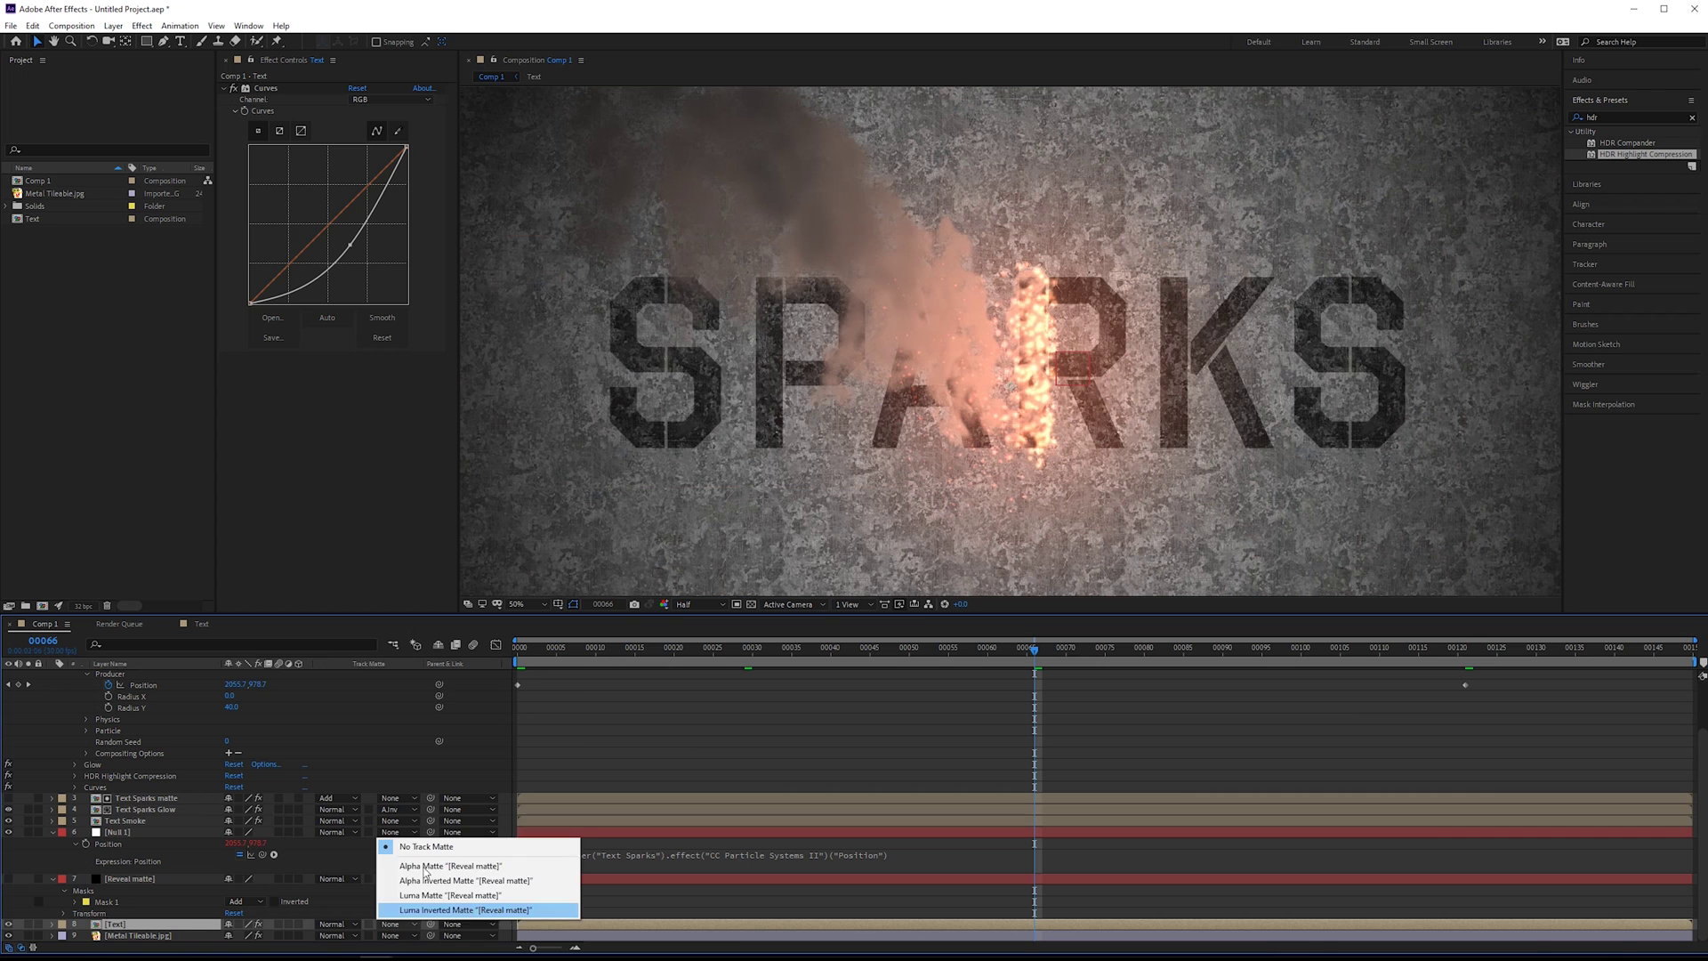
click(427, 867)
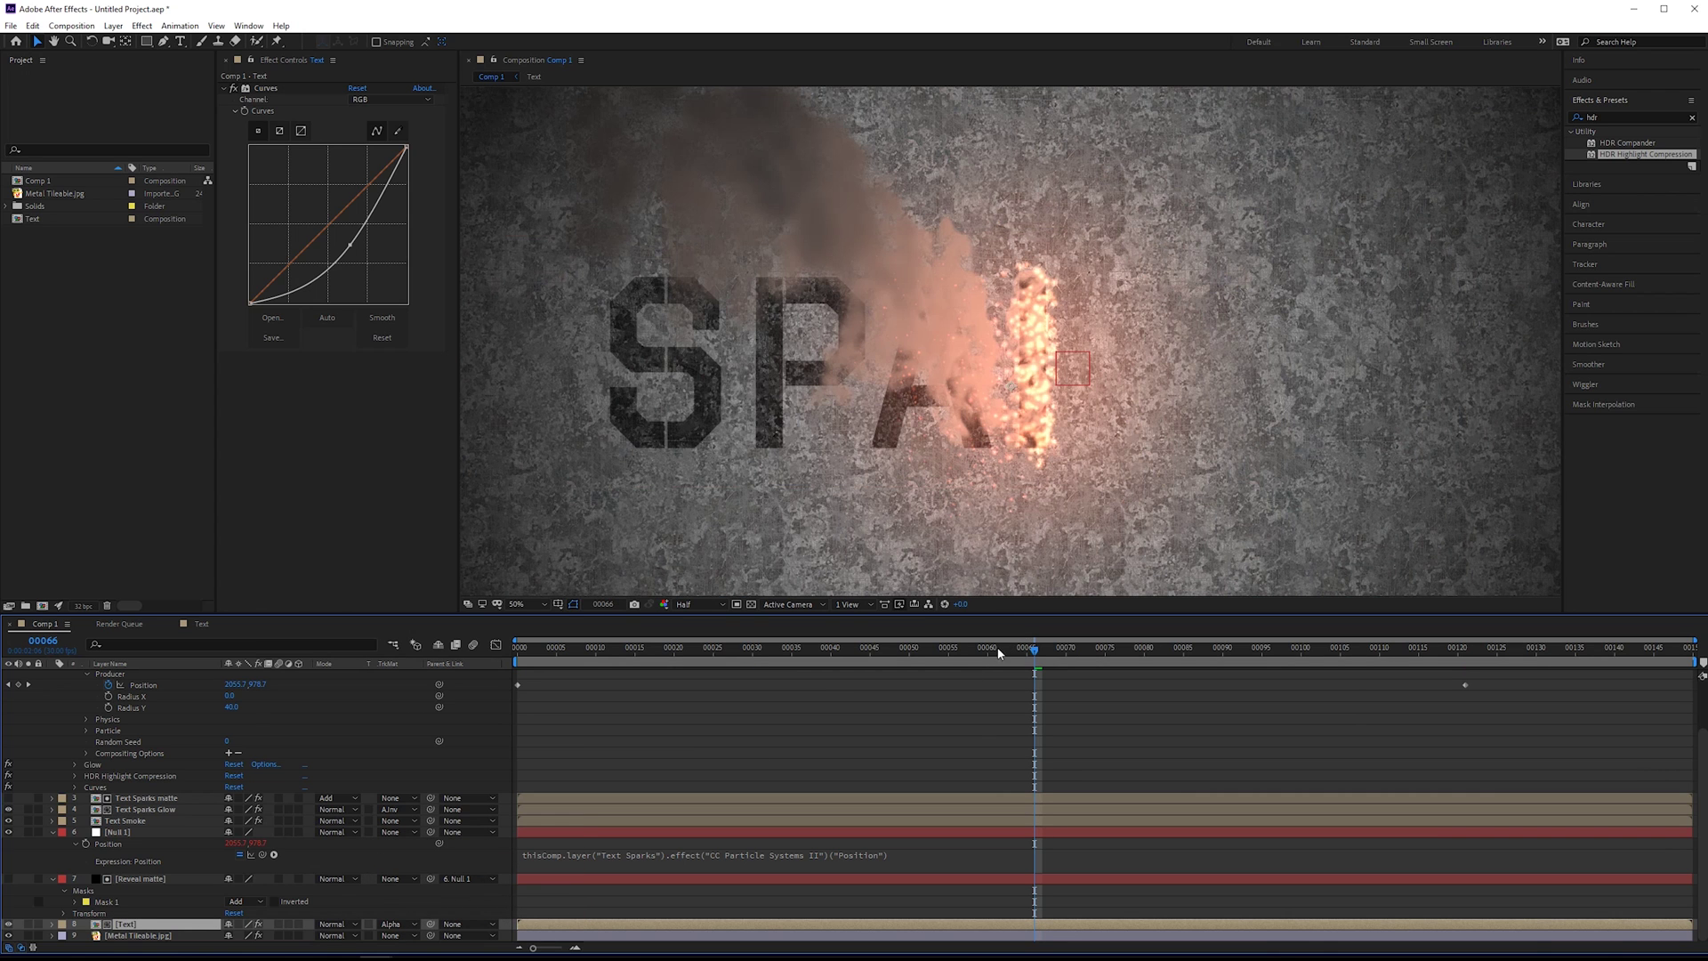
drag(998, 654, 909, 648)
Feather Mask 1 on Reveal matte by 50 pixels and compare the mask's leading edge with and without the feather.
click(133, 899)
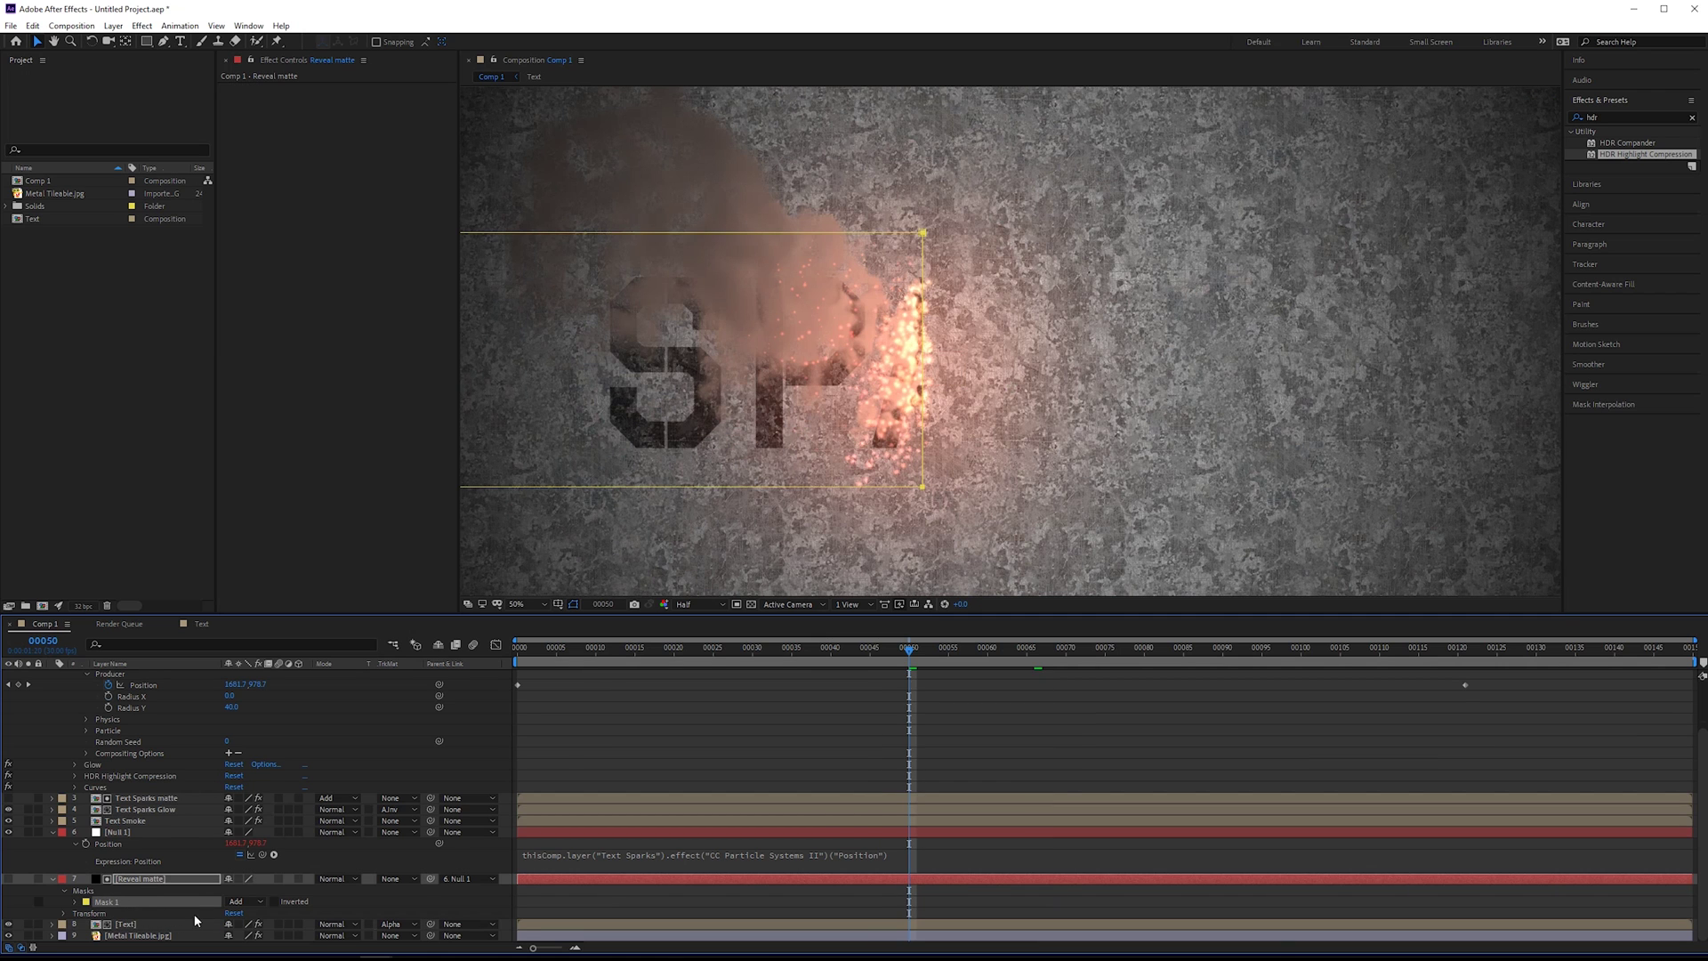
key(f)
click(252, 914)
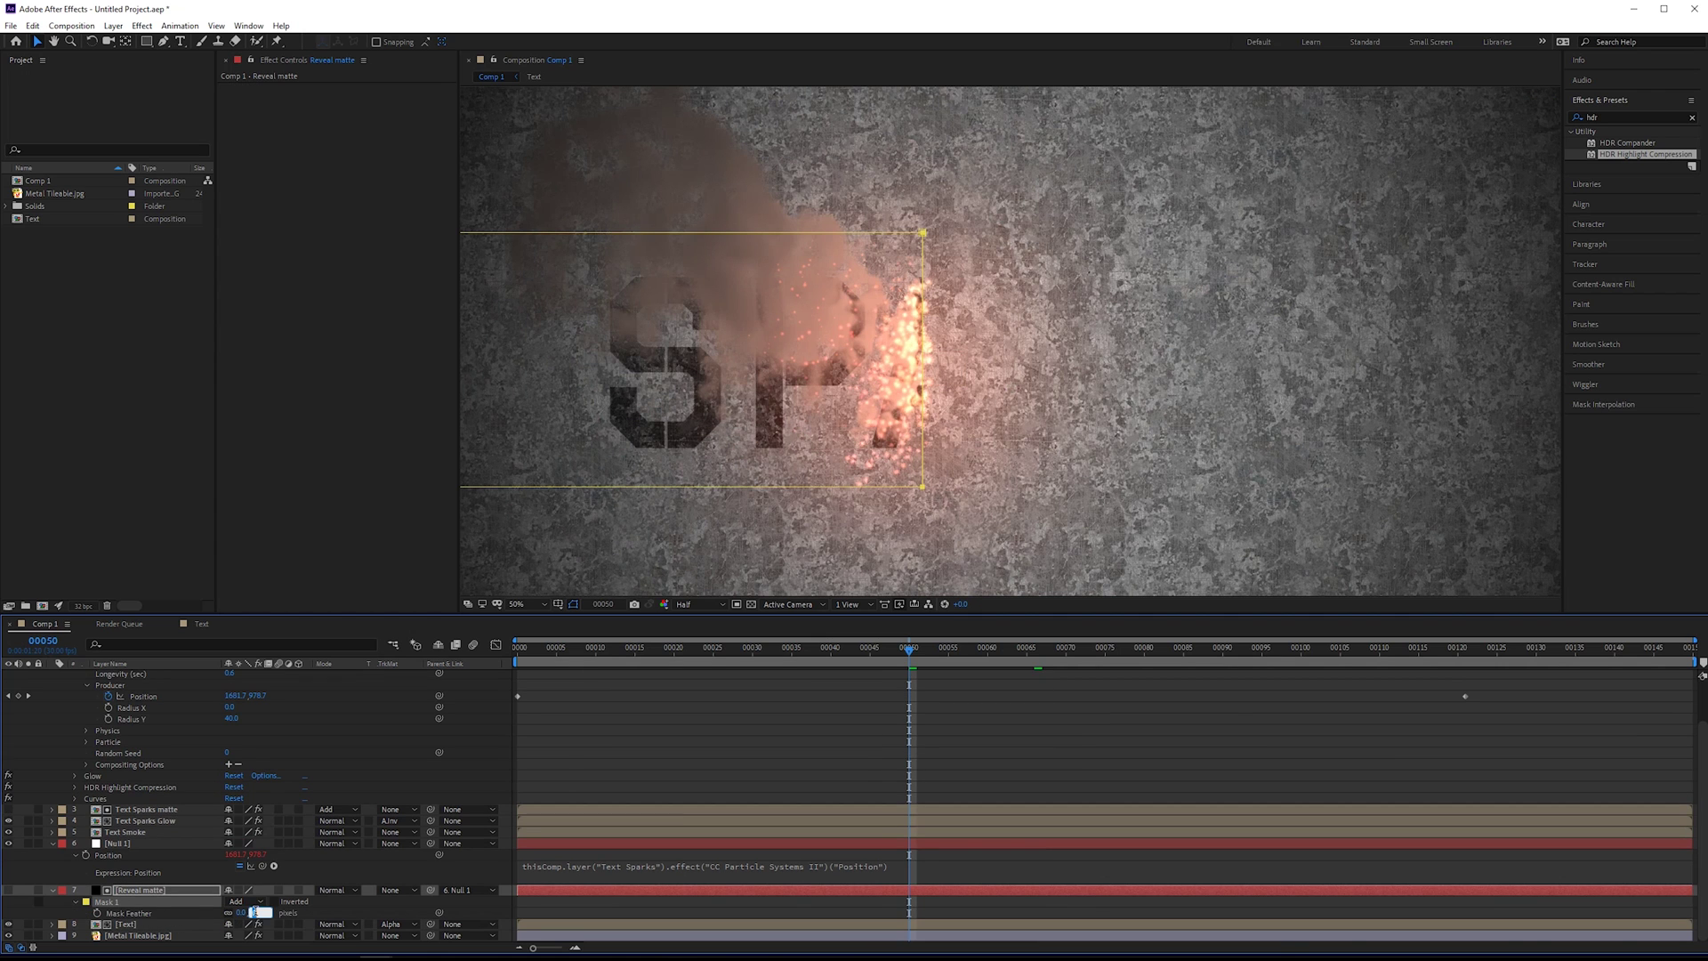
text(50)
key(Return)
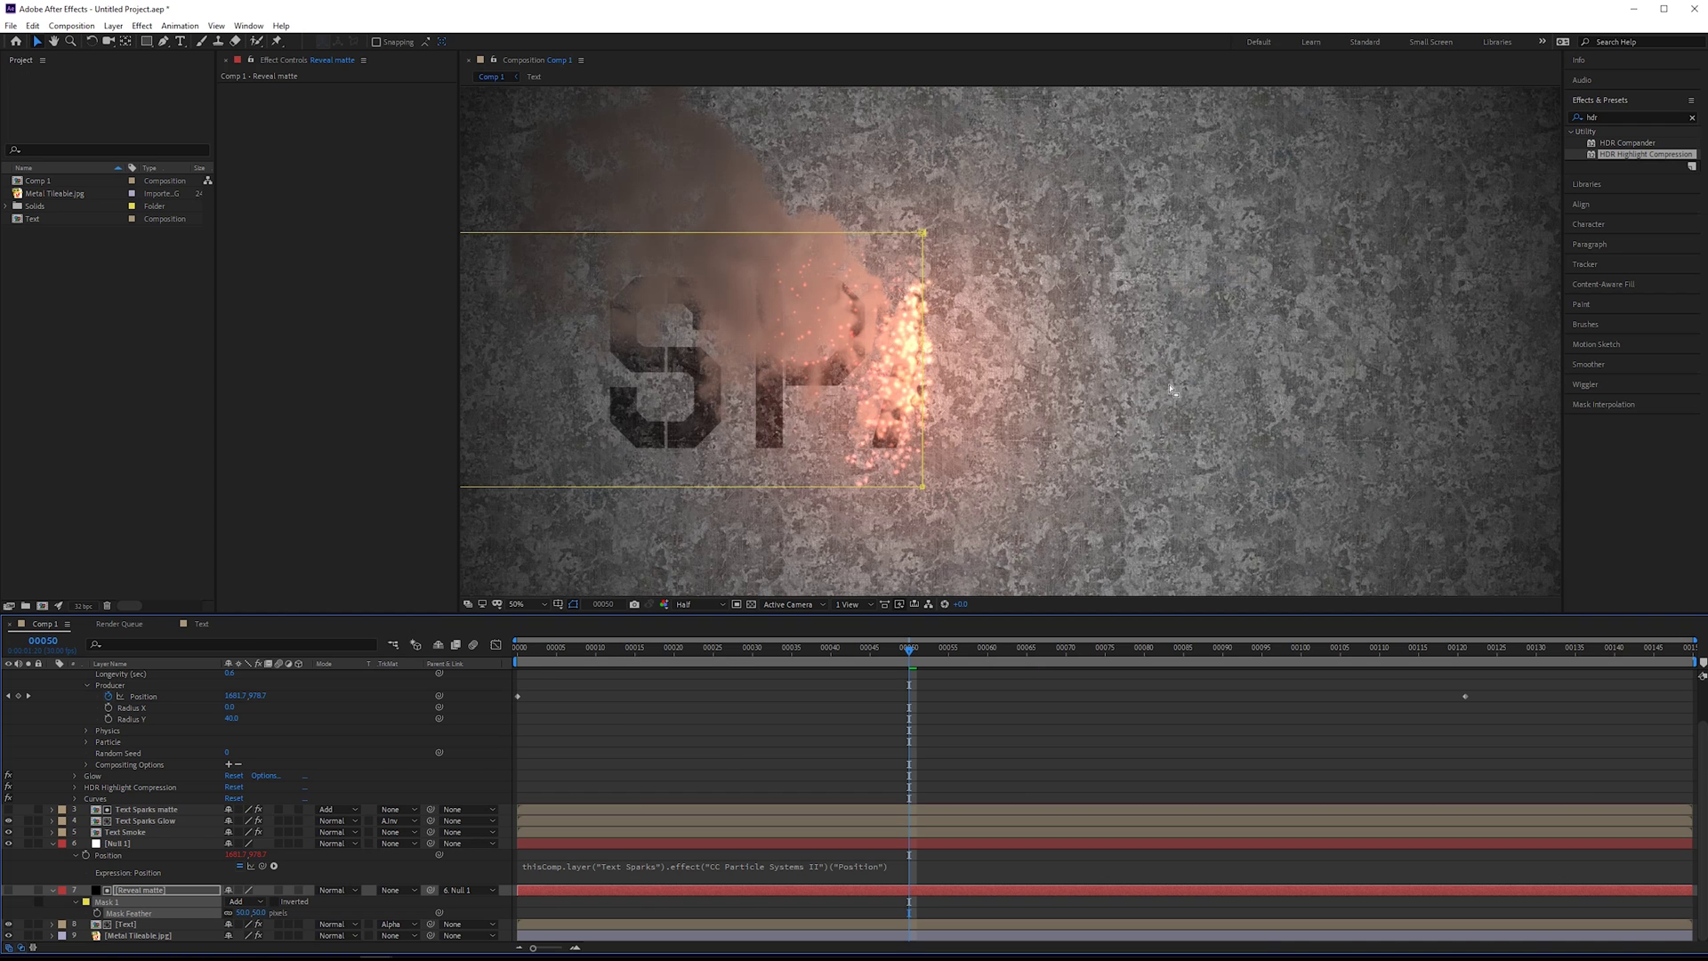
scroll(494, 218, up, 1)
scroll(886, 260, up, 2)
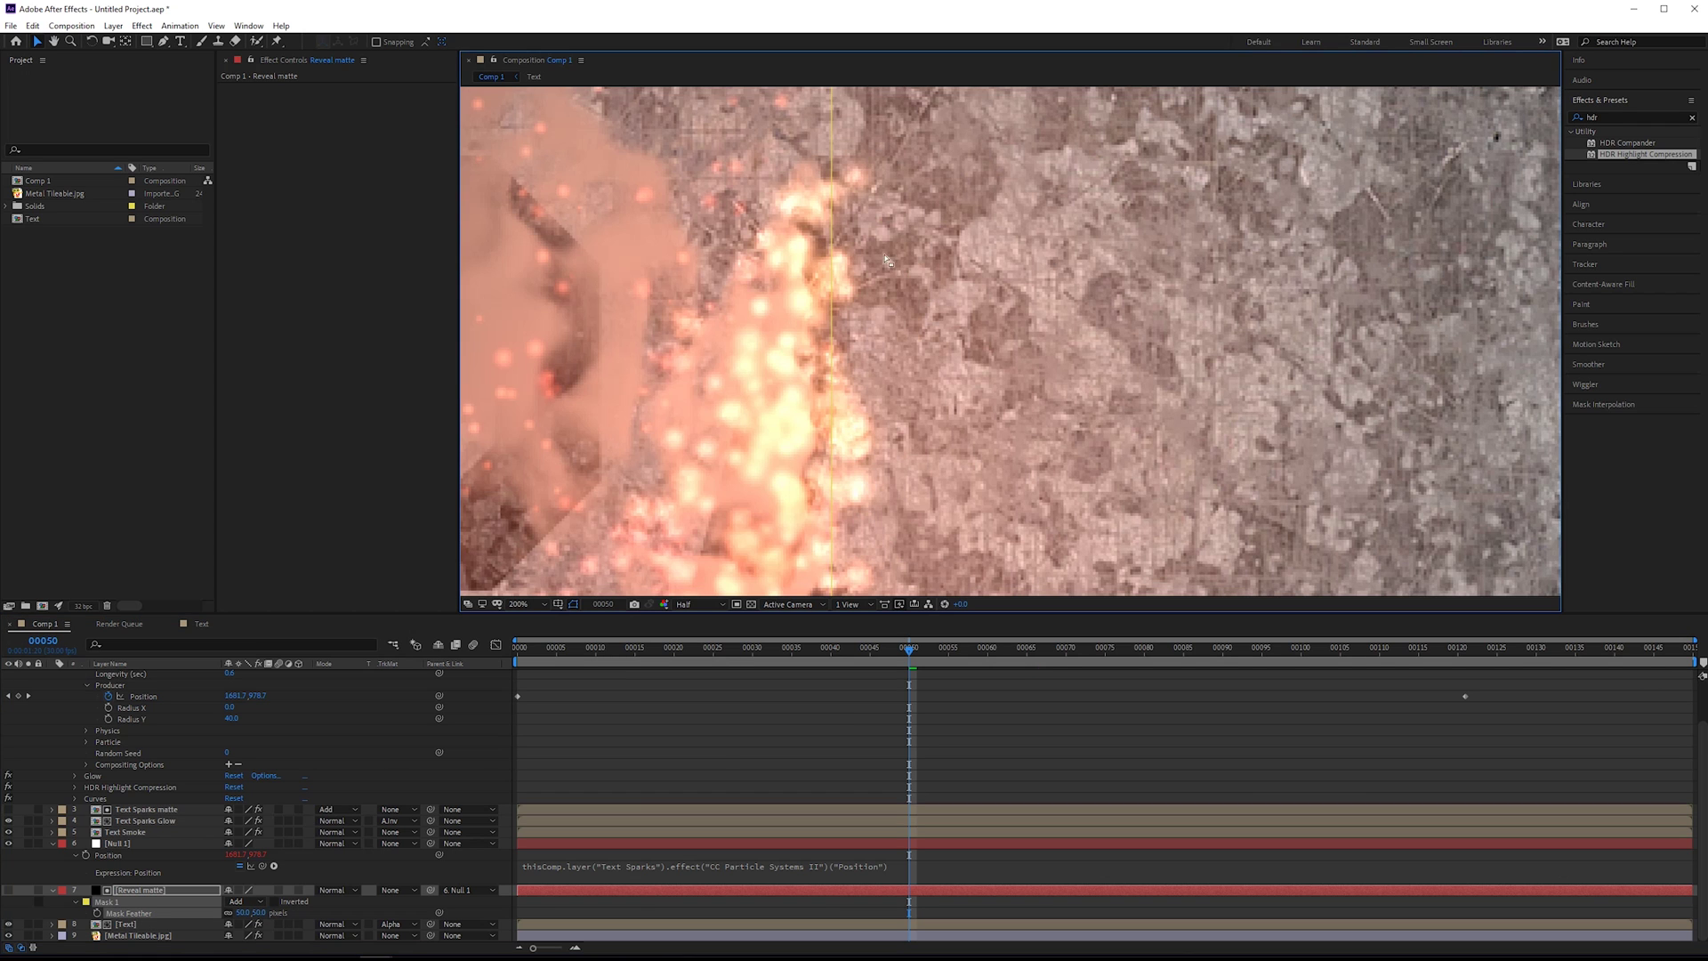
key(ctrl+z)
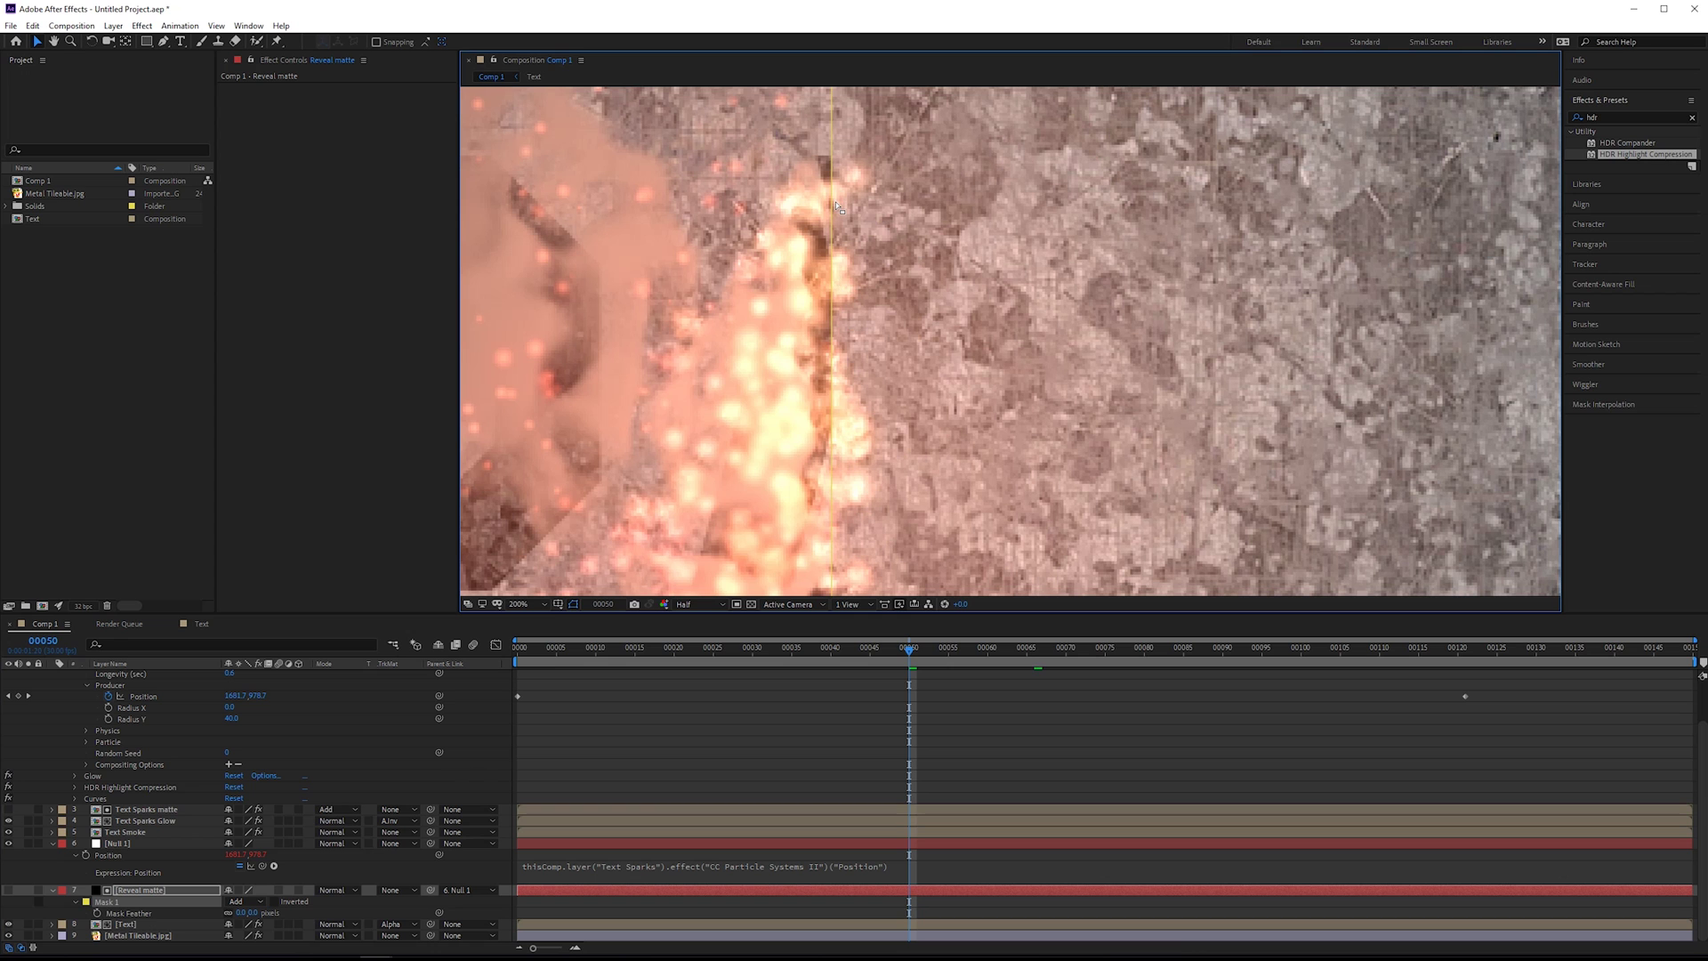
key(ctrl+shift+z)
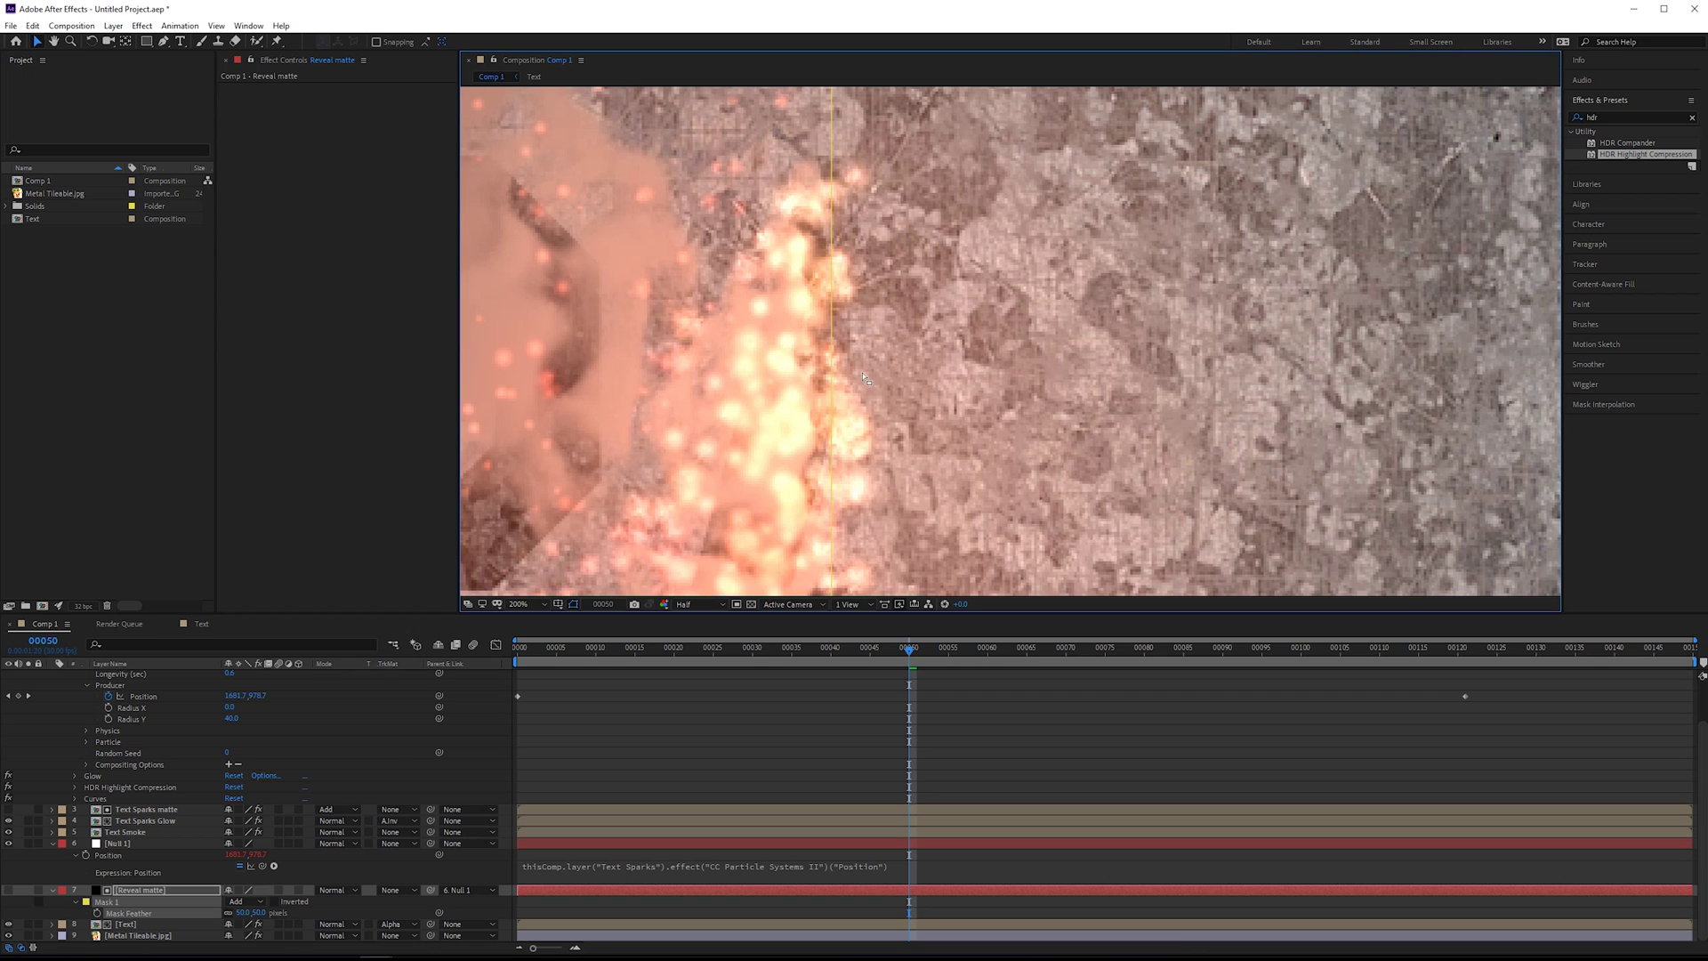
scroll(852, 318, down, 4)
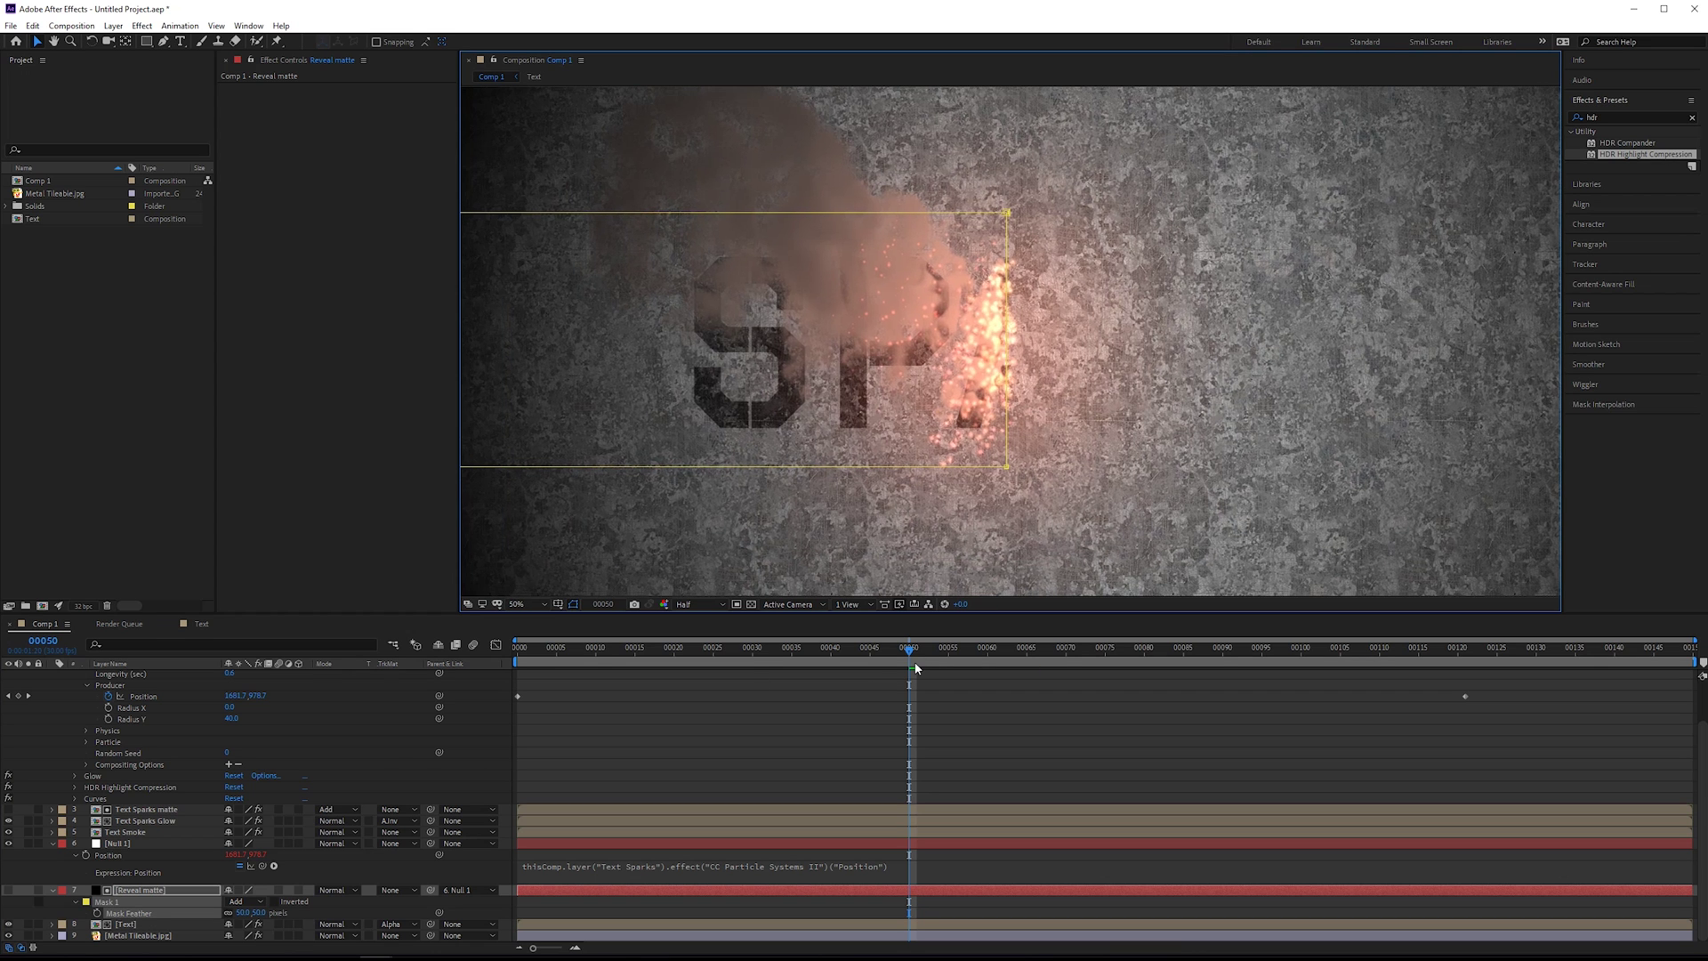
Examine the feathered letter reveal behind the sparks up to frame 103.
drag(1024, 661, 1326, 680)
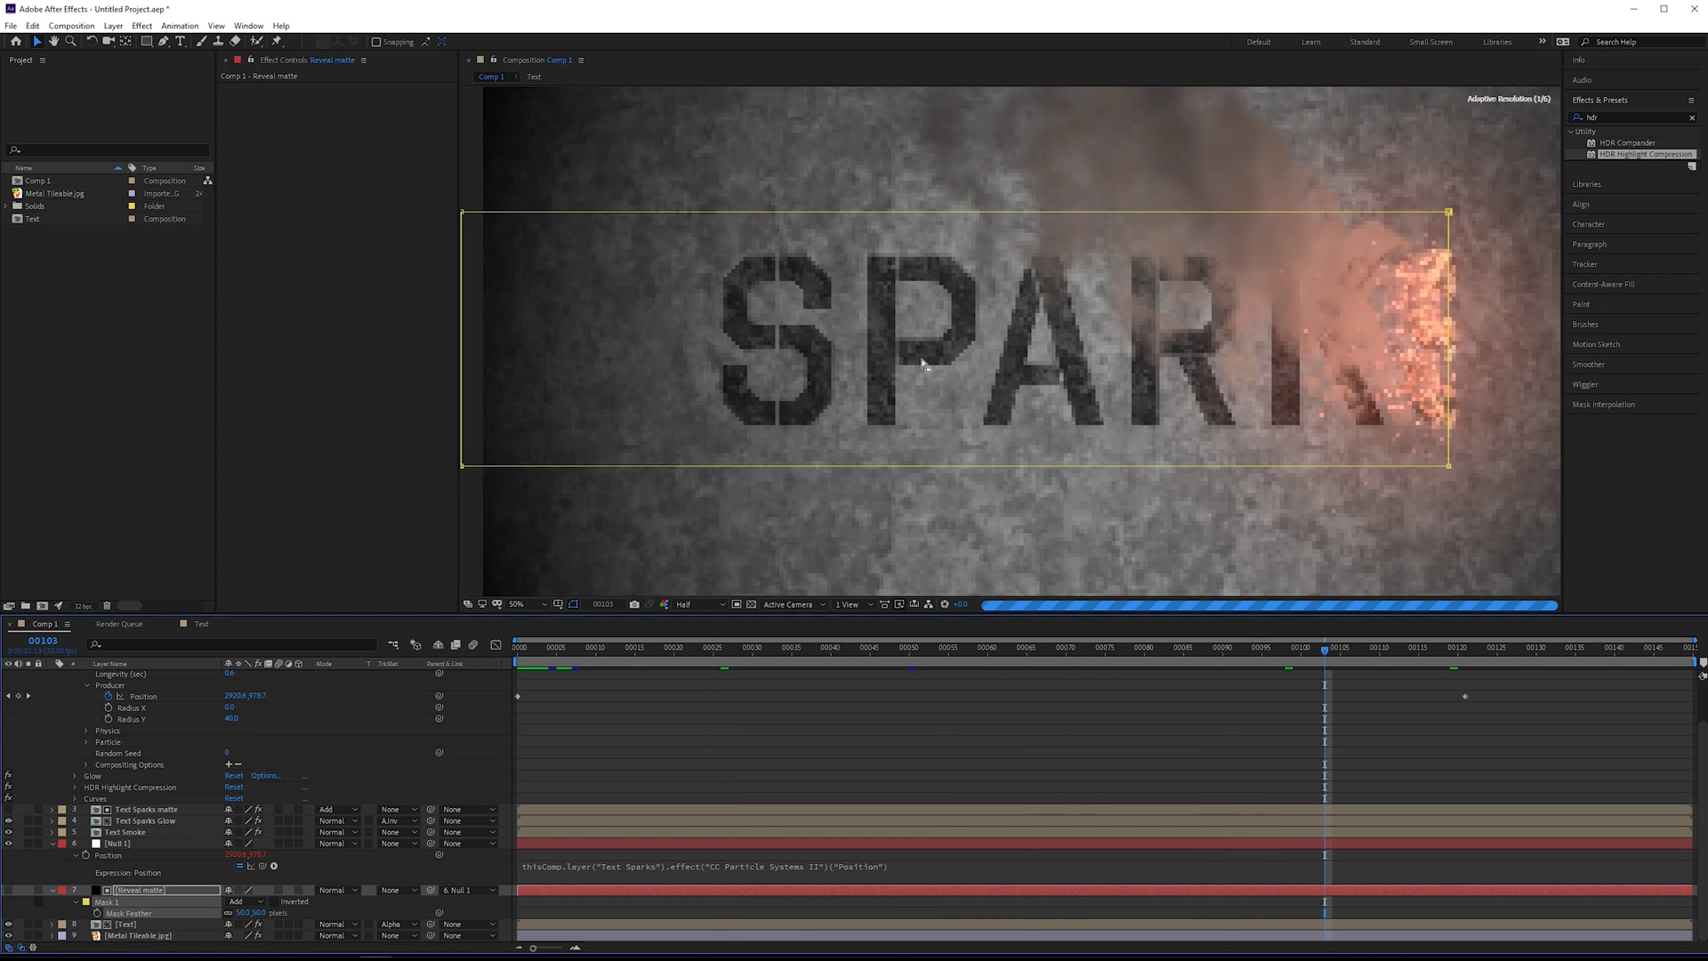
scroll(1071, 313, up, 2)
drag(1068, 312, 1159, 356)
scroll(1007, 341, down, 2)
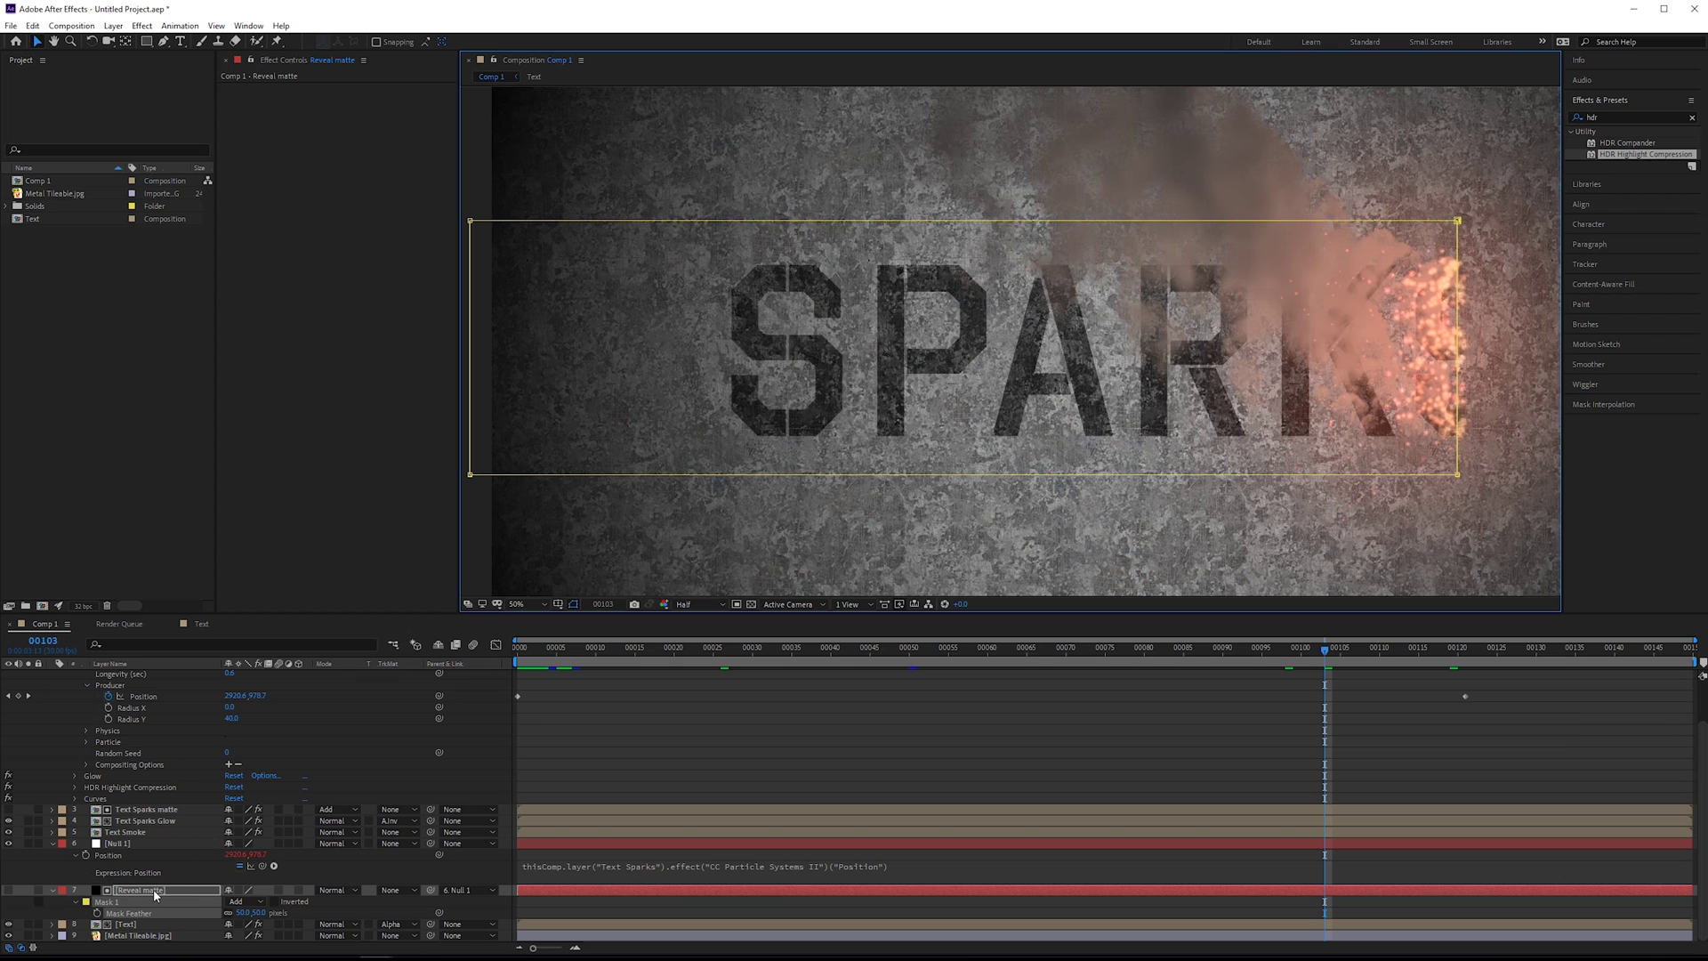
Duplicate the Text and Reveal matte layers together and rename the upper Text copy as Text Burning.
click(150, 926)
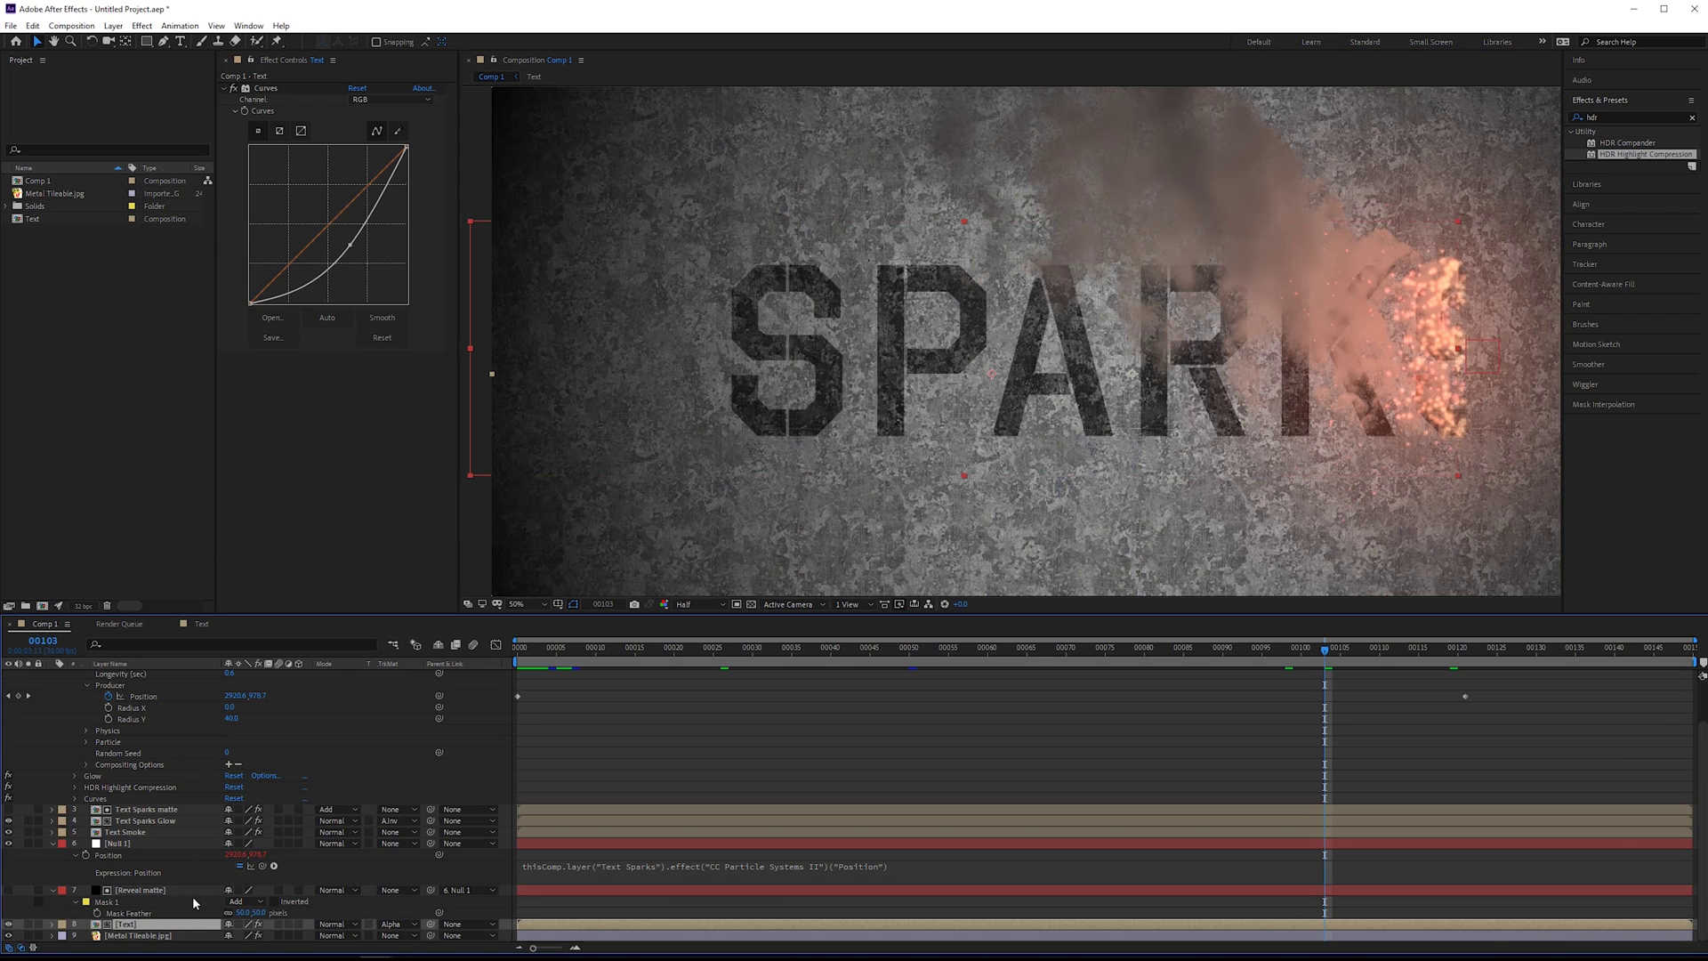
ctrl+click(189, 891)
key(ctrl+d)
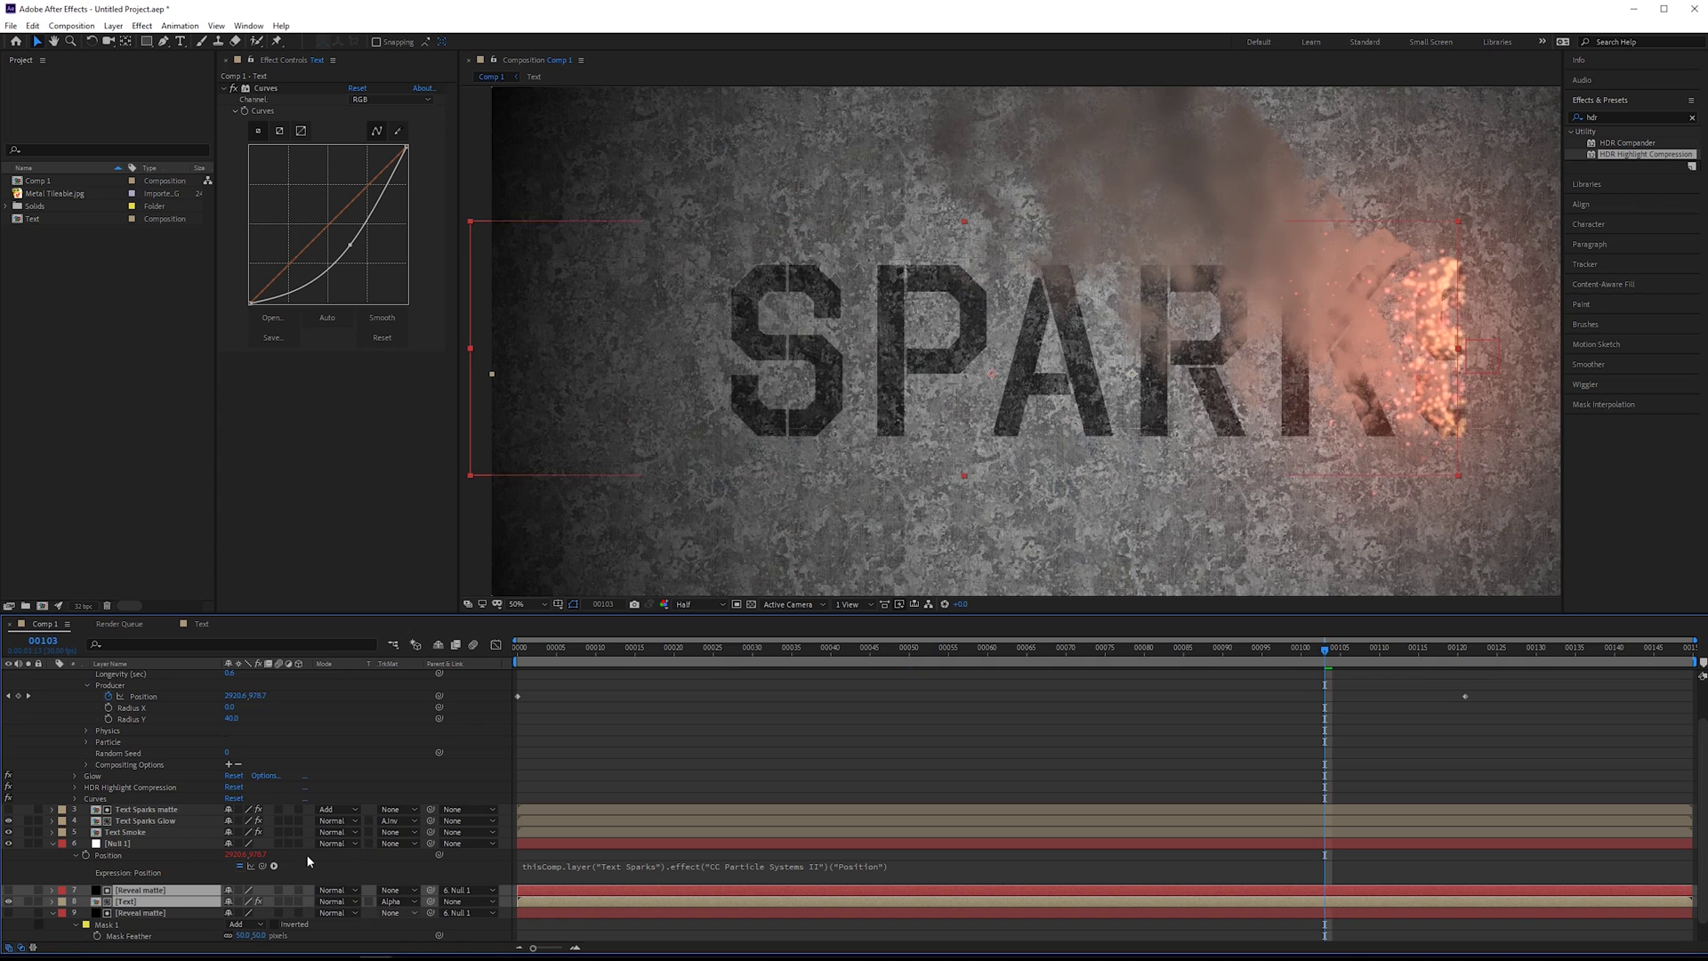
scroll(147, 894, down, 1)
click(160, 880)
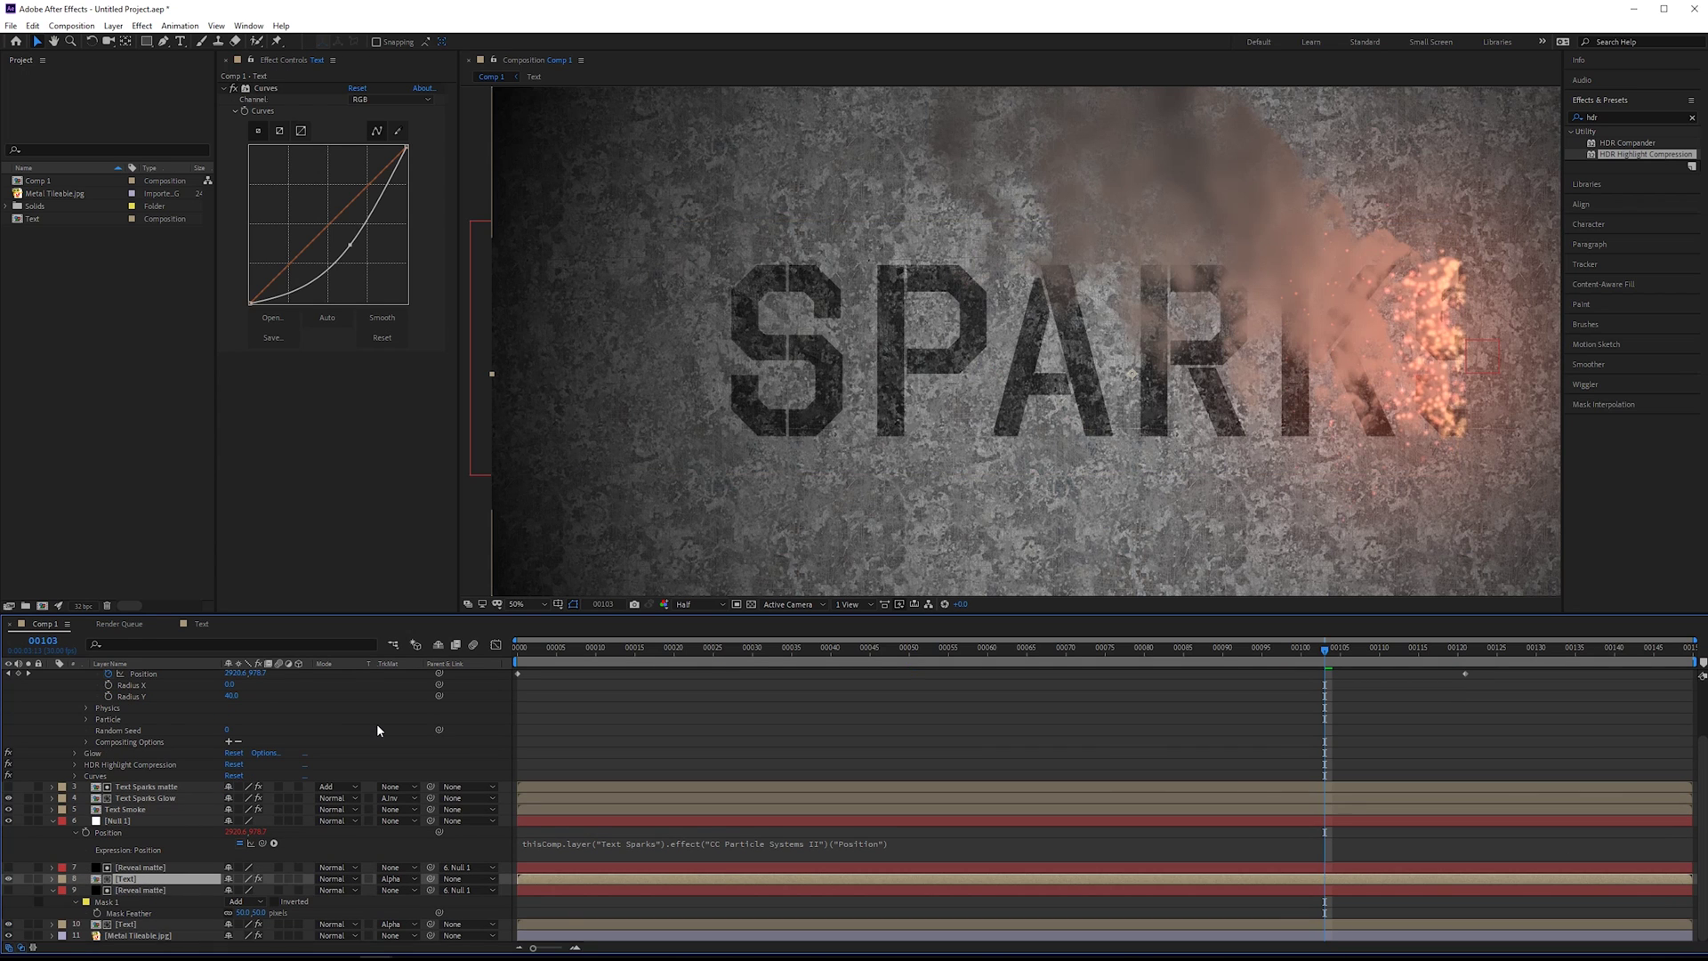
key(Return)
text(Burning)
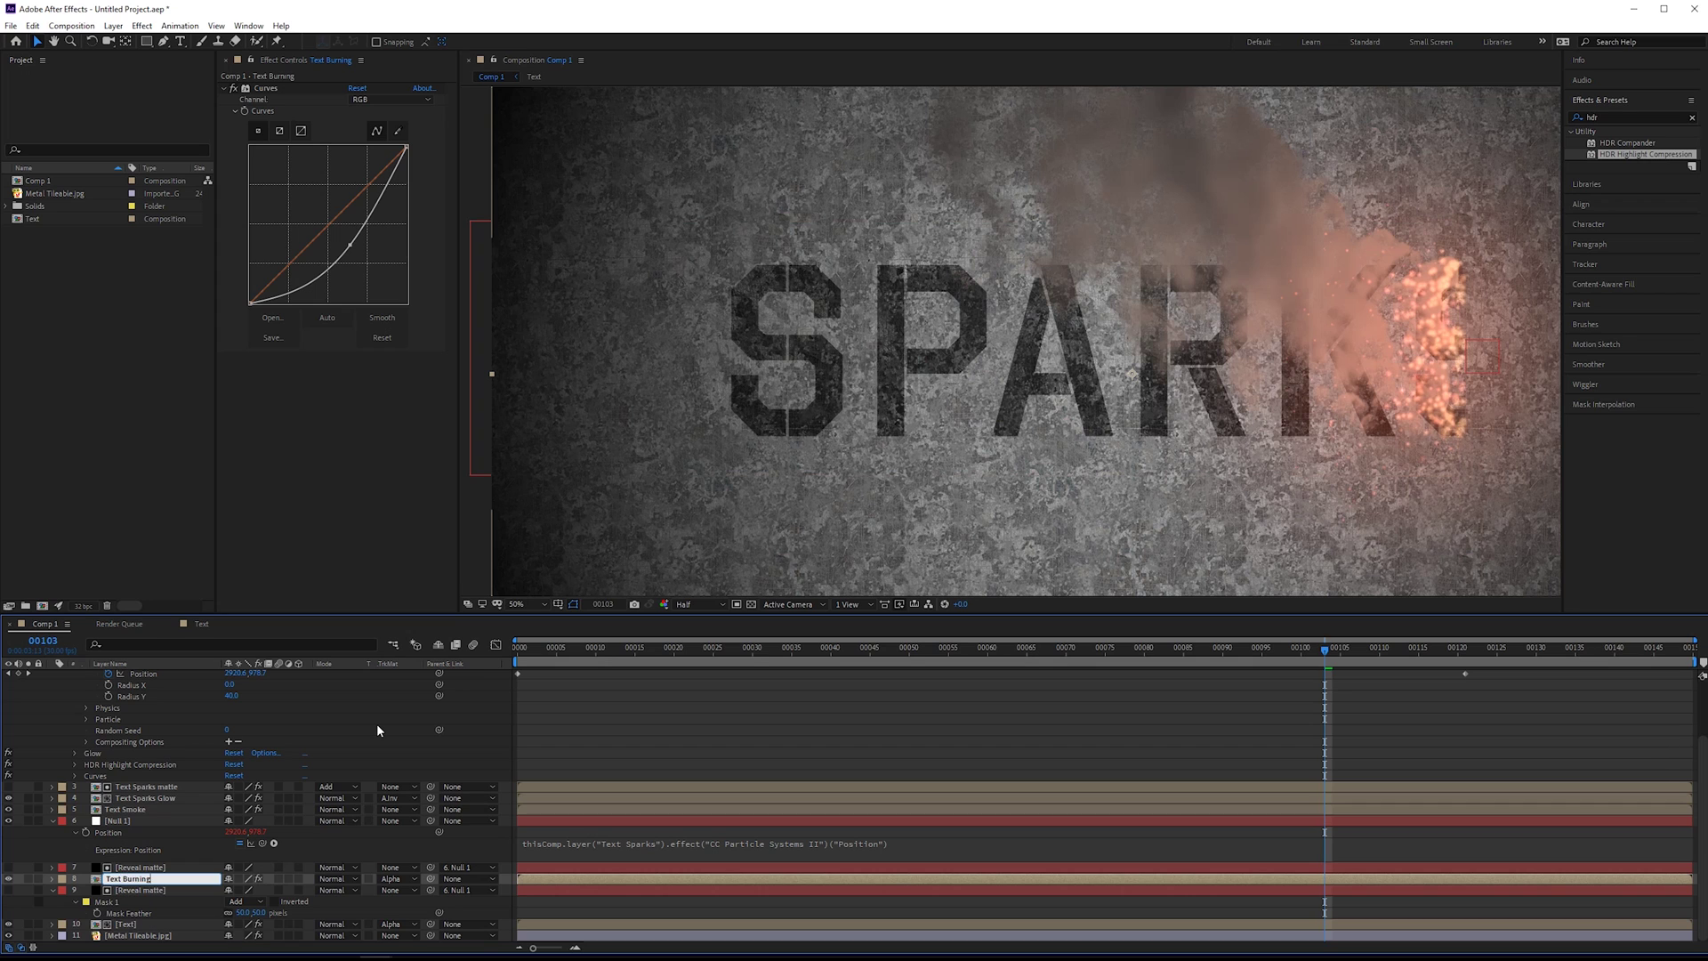
key(Return)
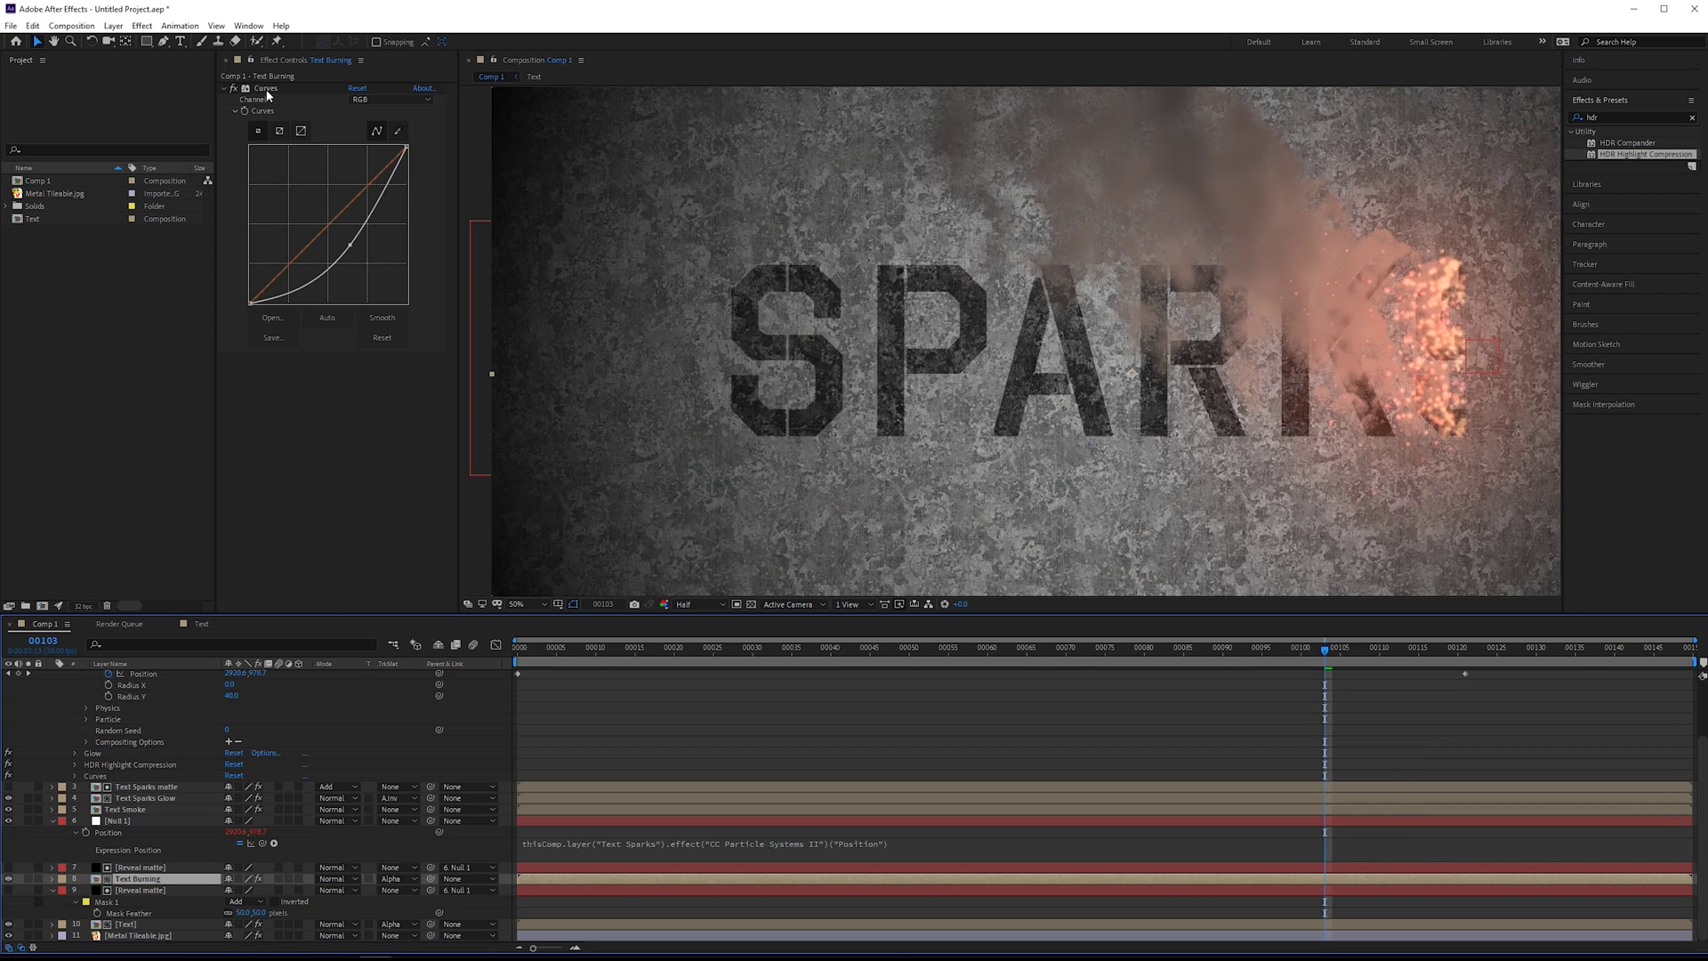
Replace the Curves effect on Text Burning with Fractal Noise.
click(267, 94)
key(Delete)
click(1610, 117)
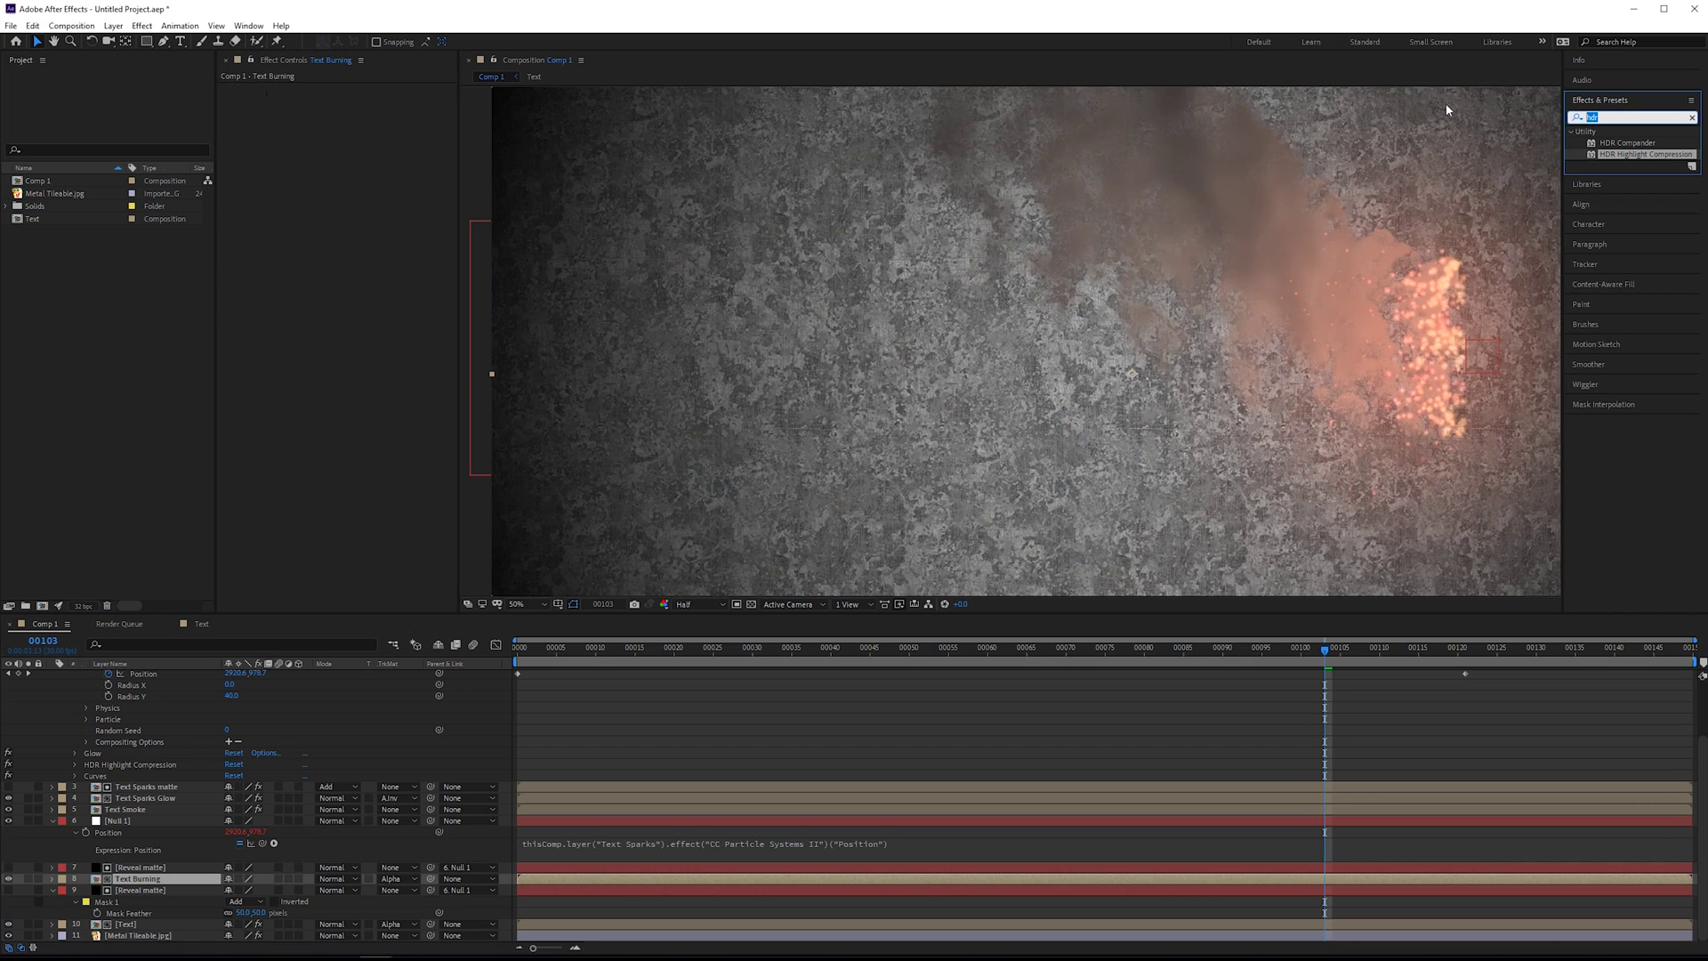
text(fracta)
mouse_move(1633, 188)
mouse_down()
mouse_move(424, 229)
mouse_move(403, 176)
mouse_up()
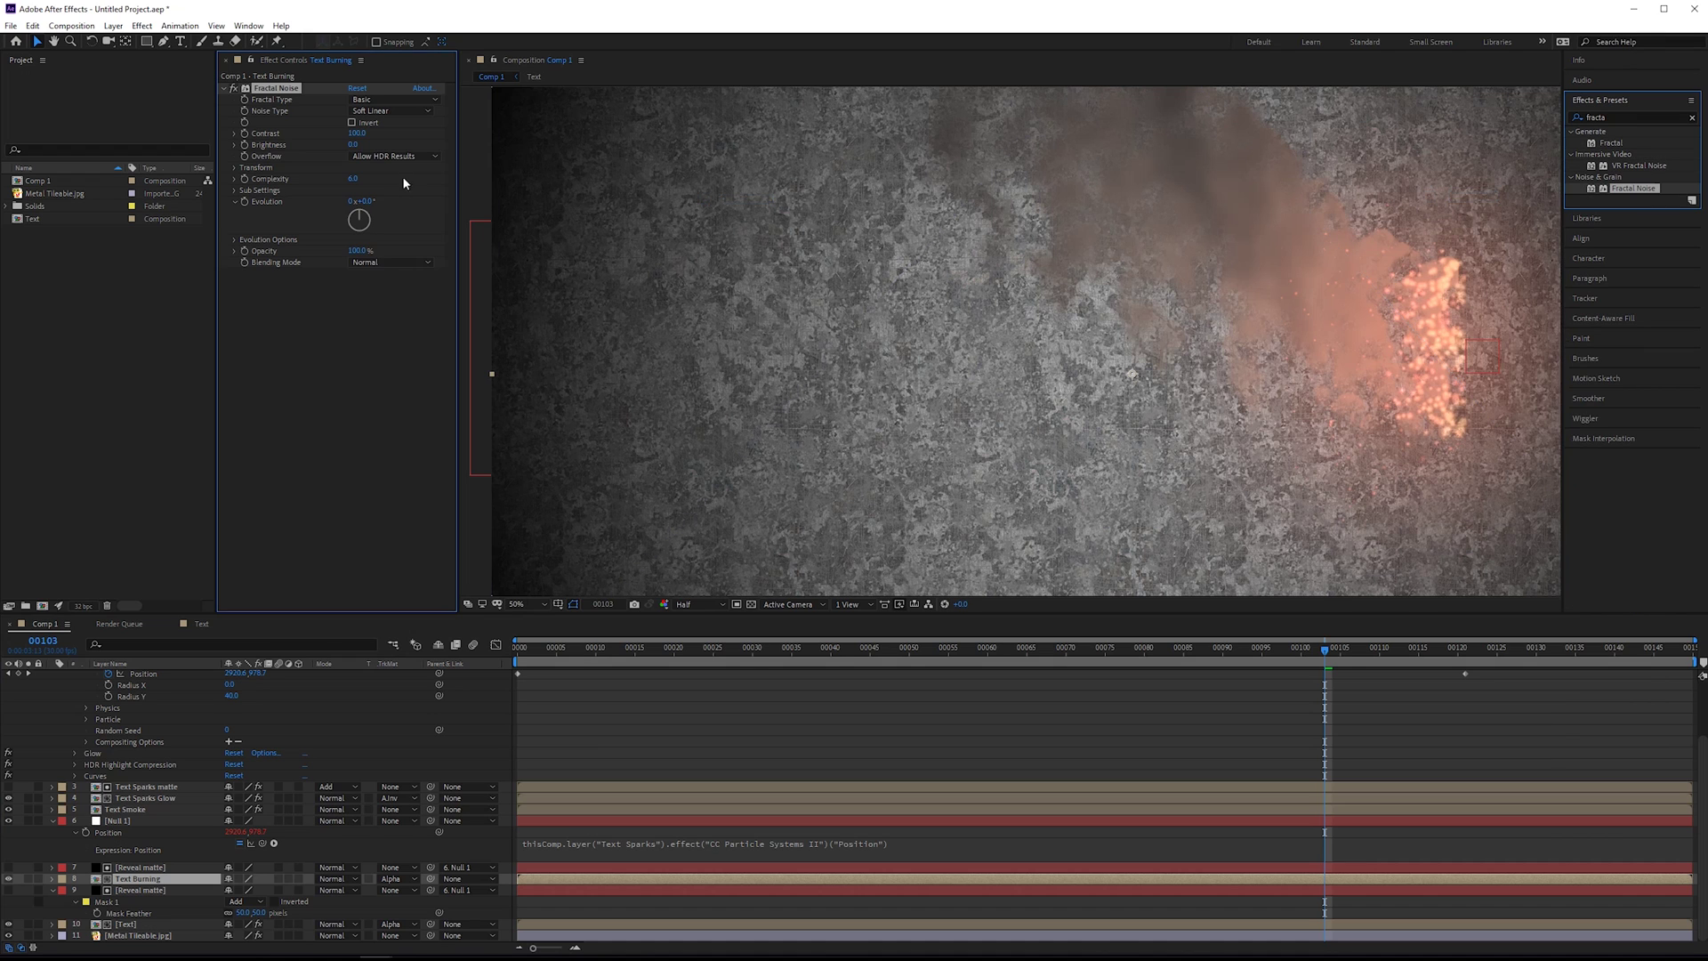
Solo Text Burning and set its Fractal Noise to the Dynamic type with contrast about 257 and scale about 28.
click(29, 879)
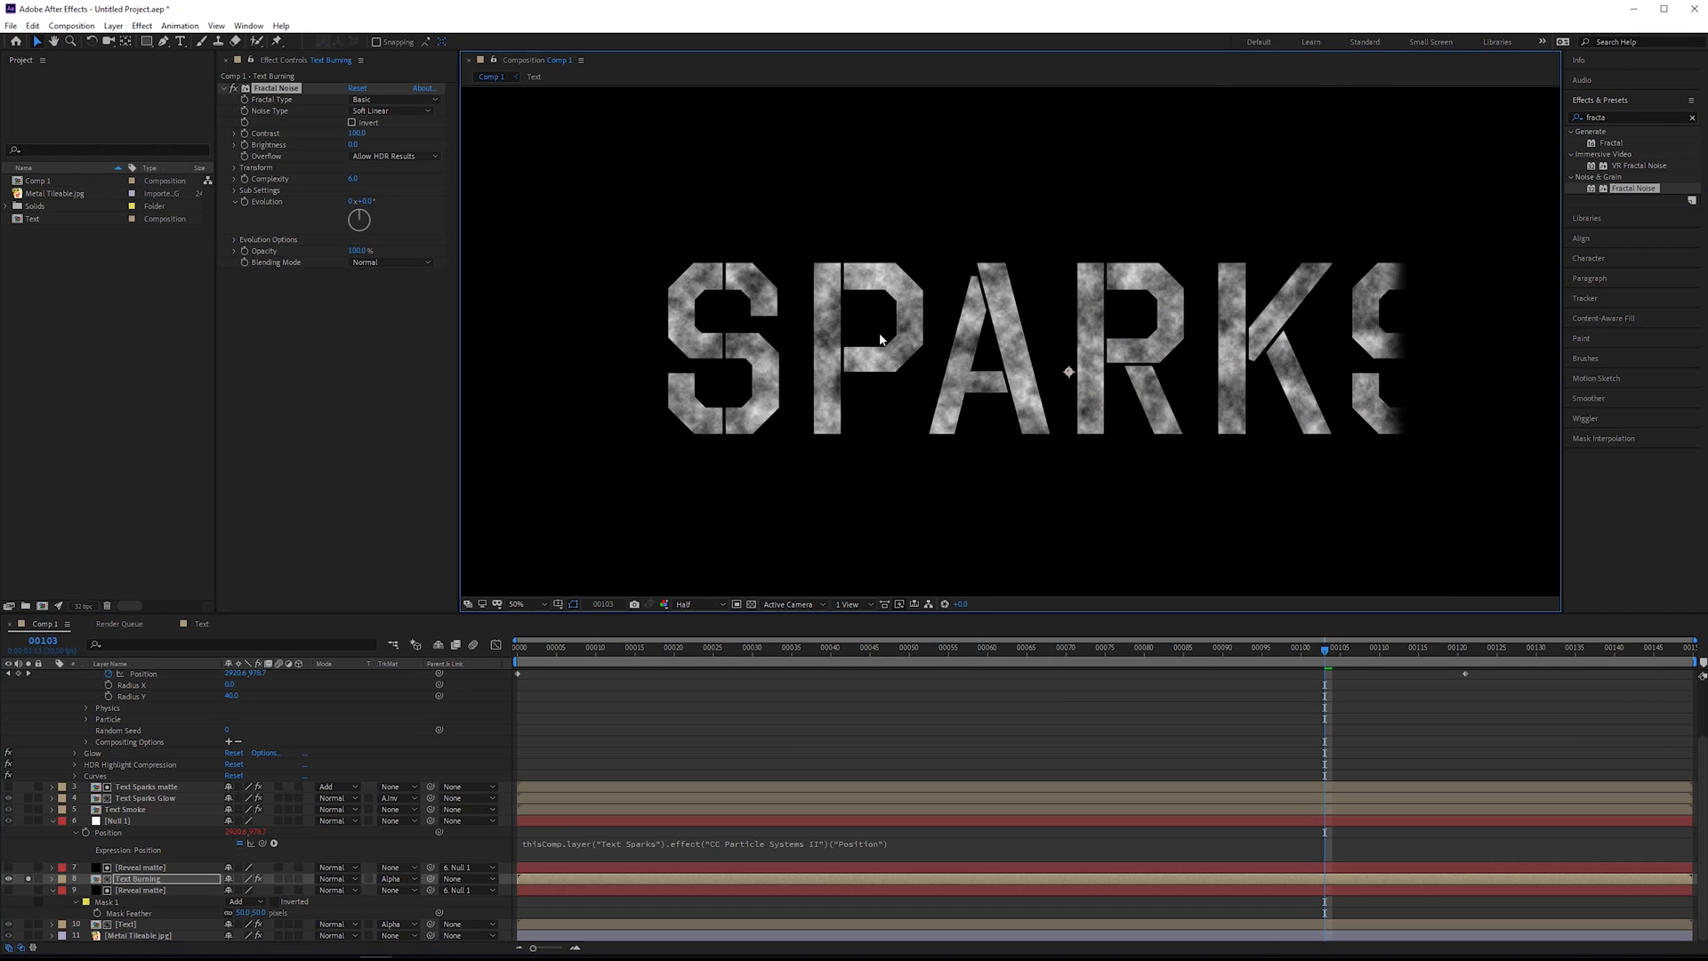
click(392, 99)
click(392, 182)
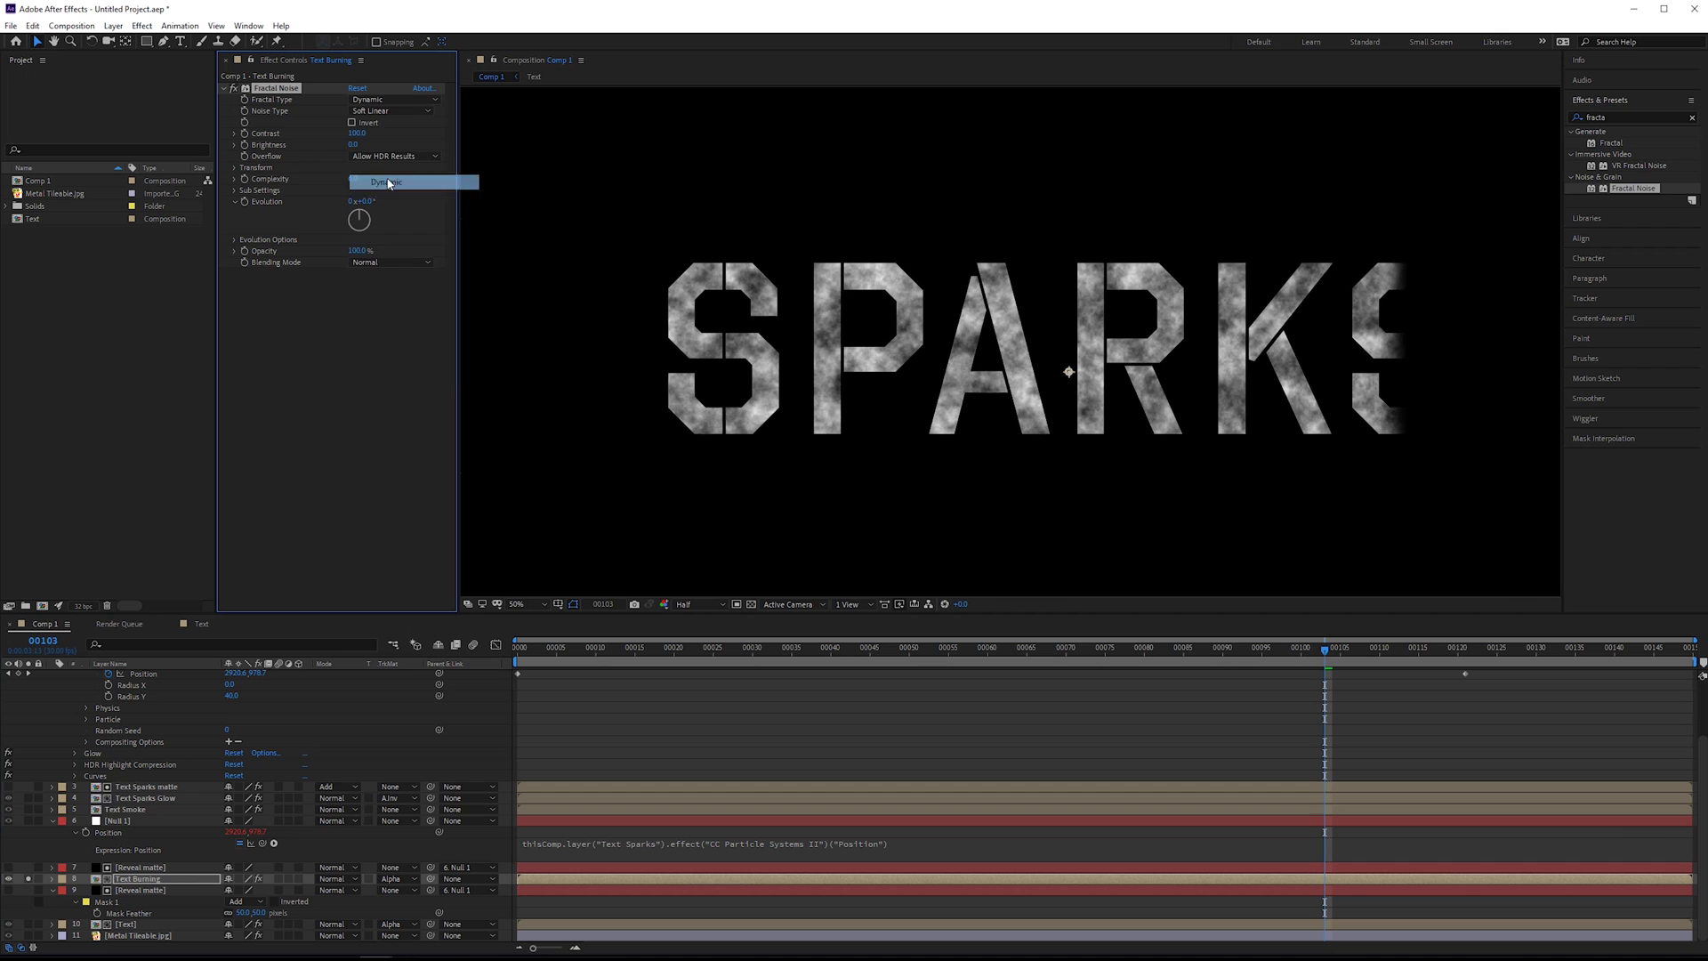
drag(360, 134, 464, 145)
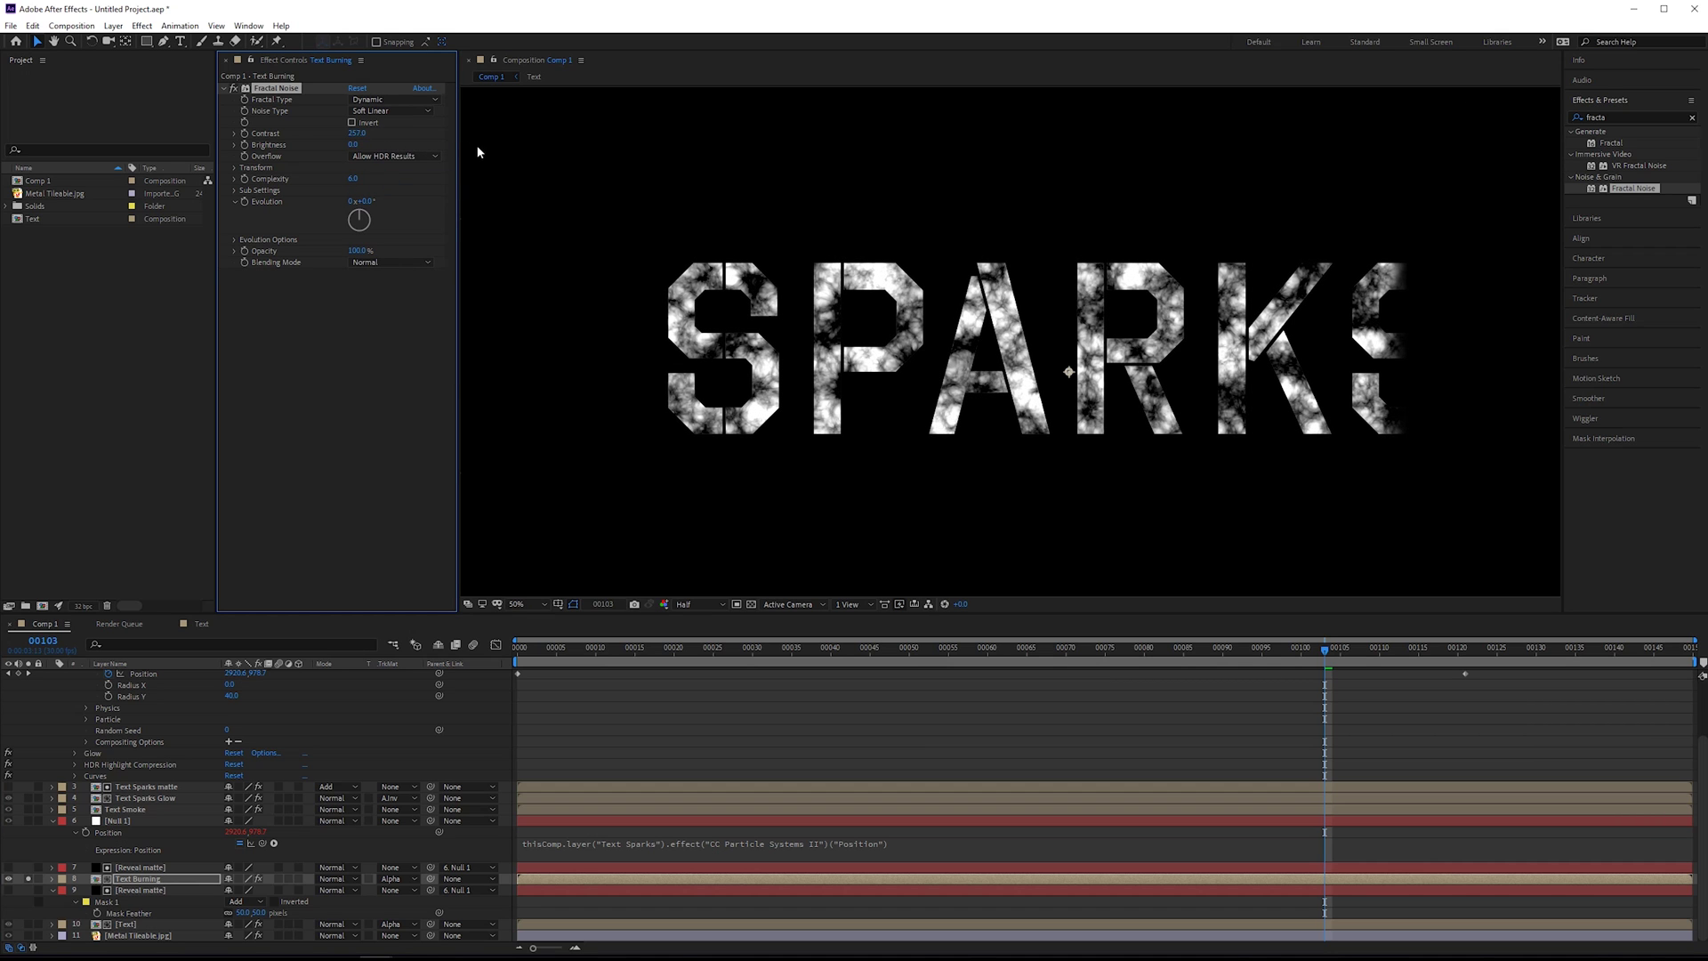
click(235, 167)
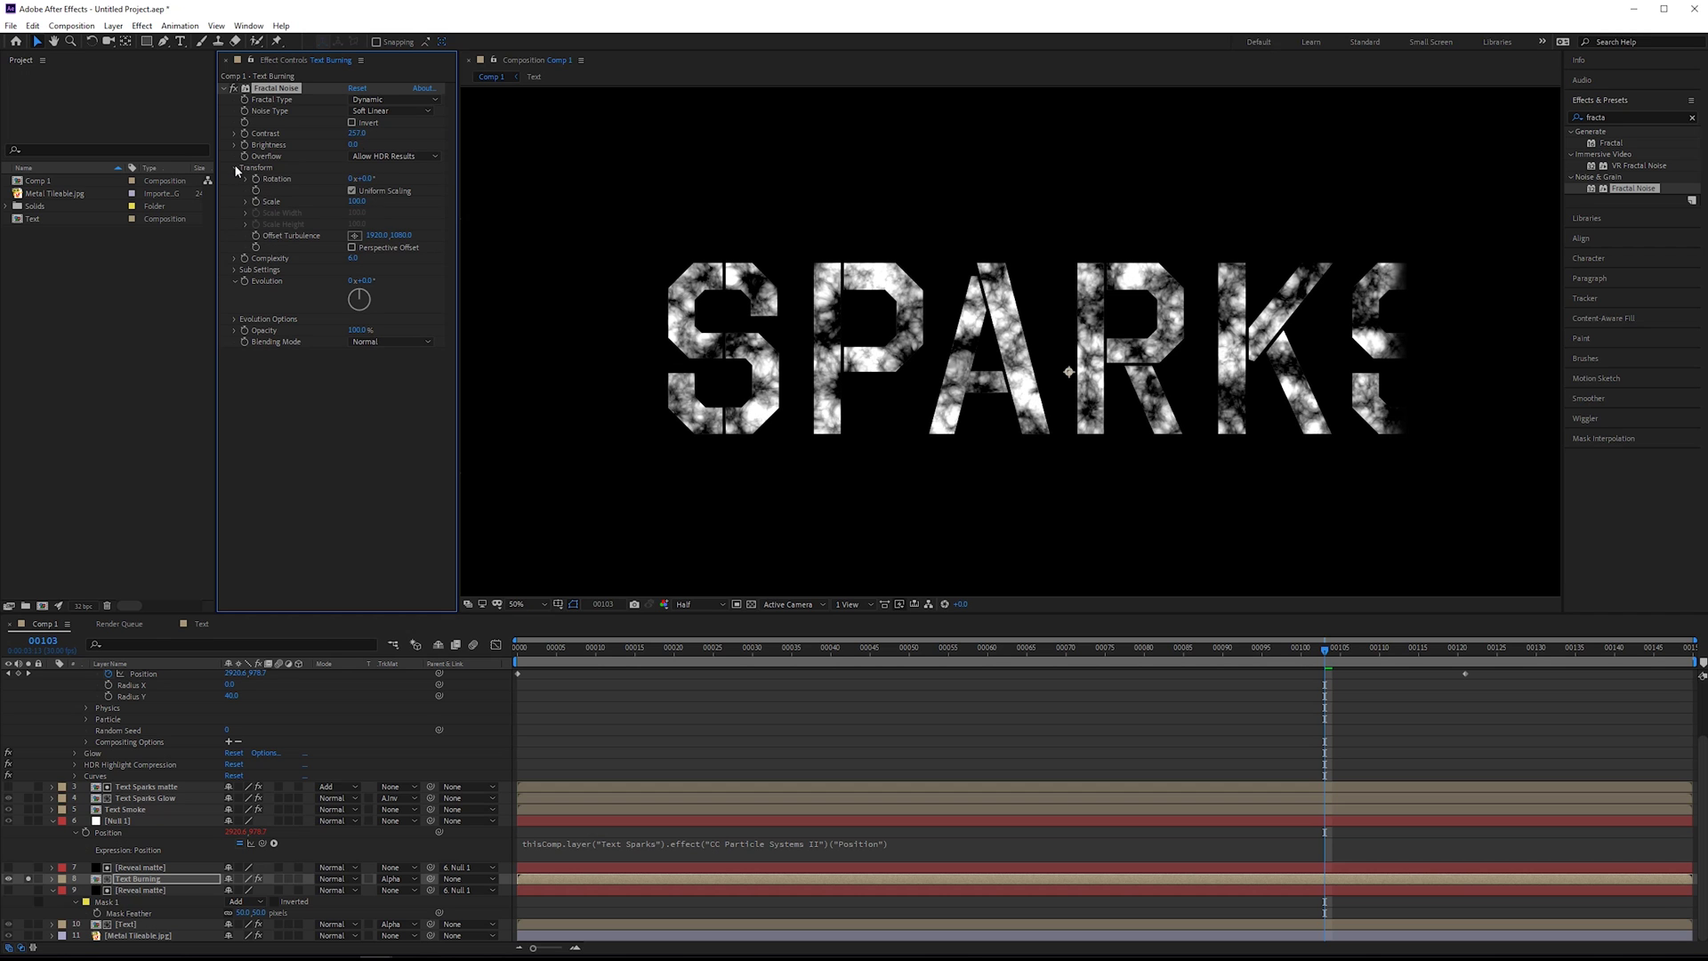
drag(356, 201, 304, 216)
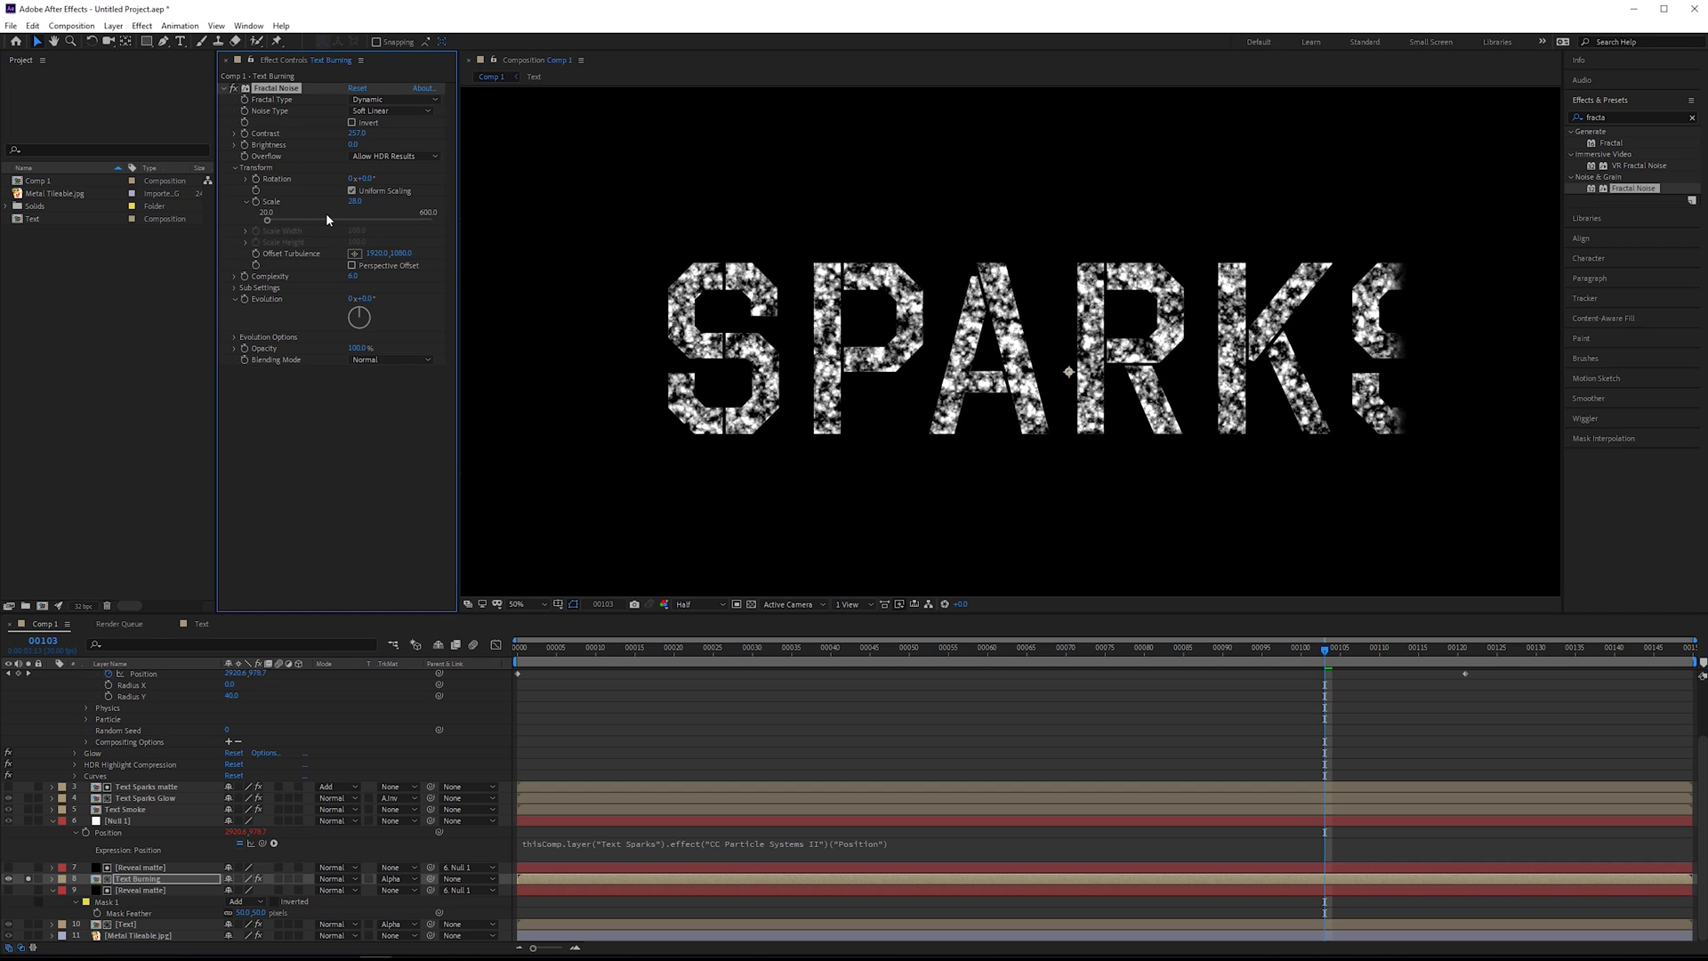
Animate the Fractal Noise evolution with the expression time * 500 and preview the moving noise up to frame 99.
alt+click(246, 298)
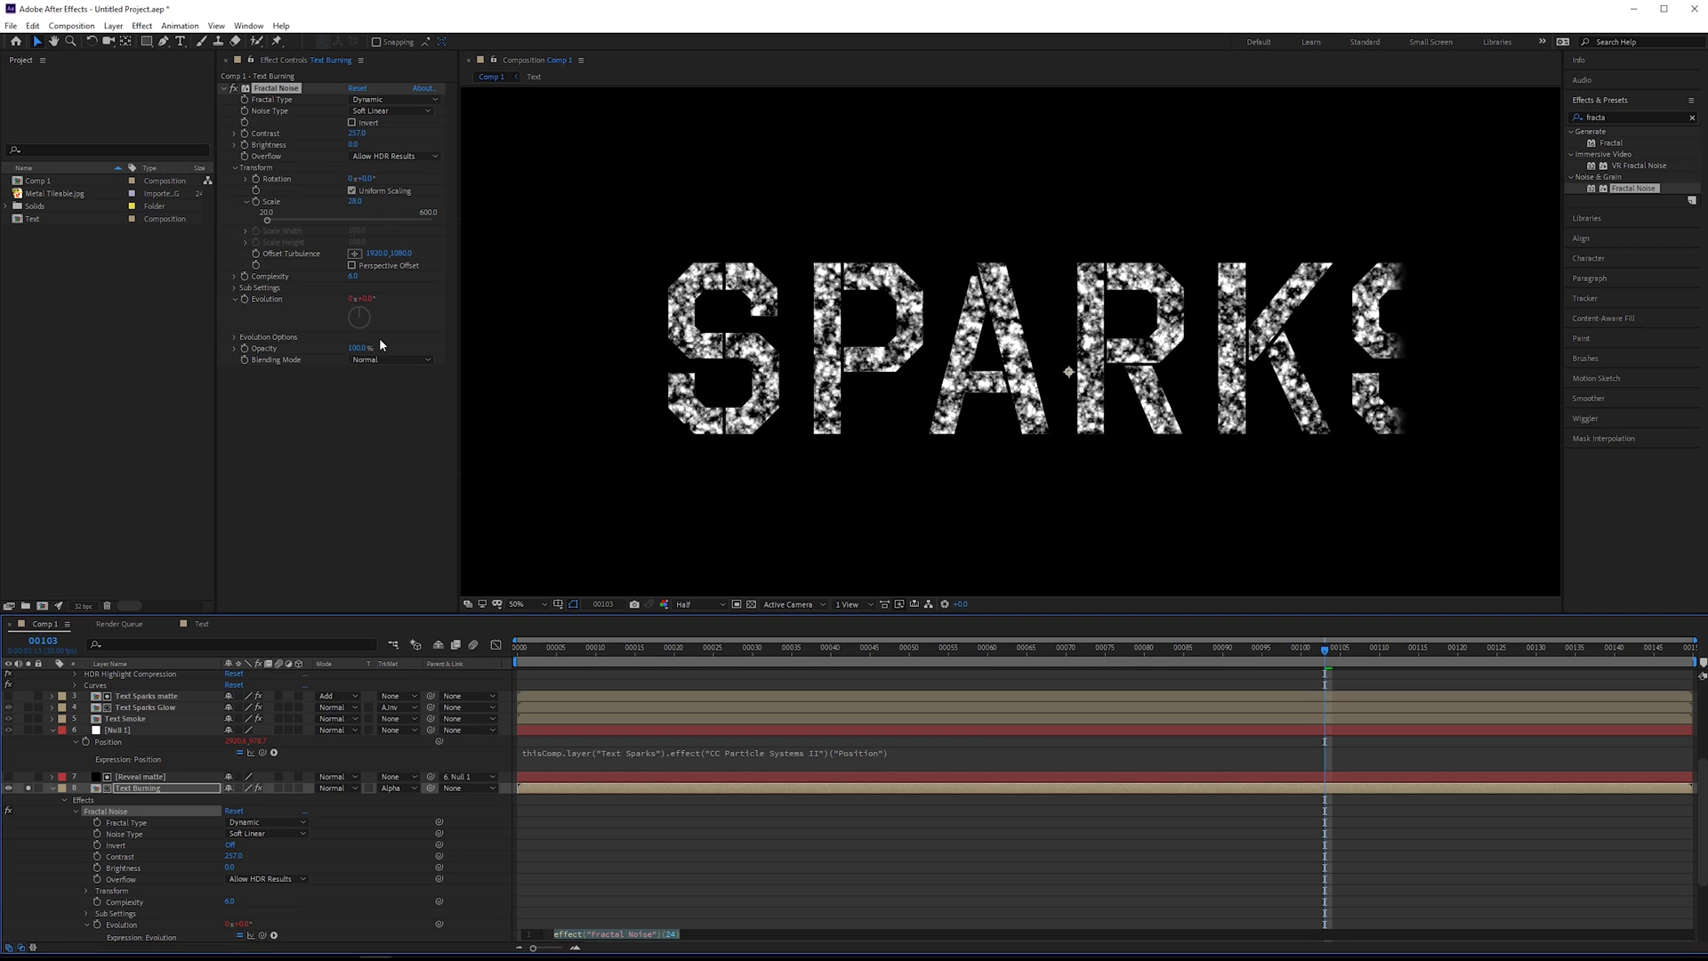
text(time * 500)
key(KP_Enter)
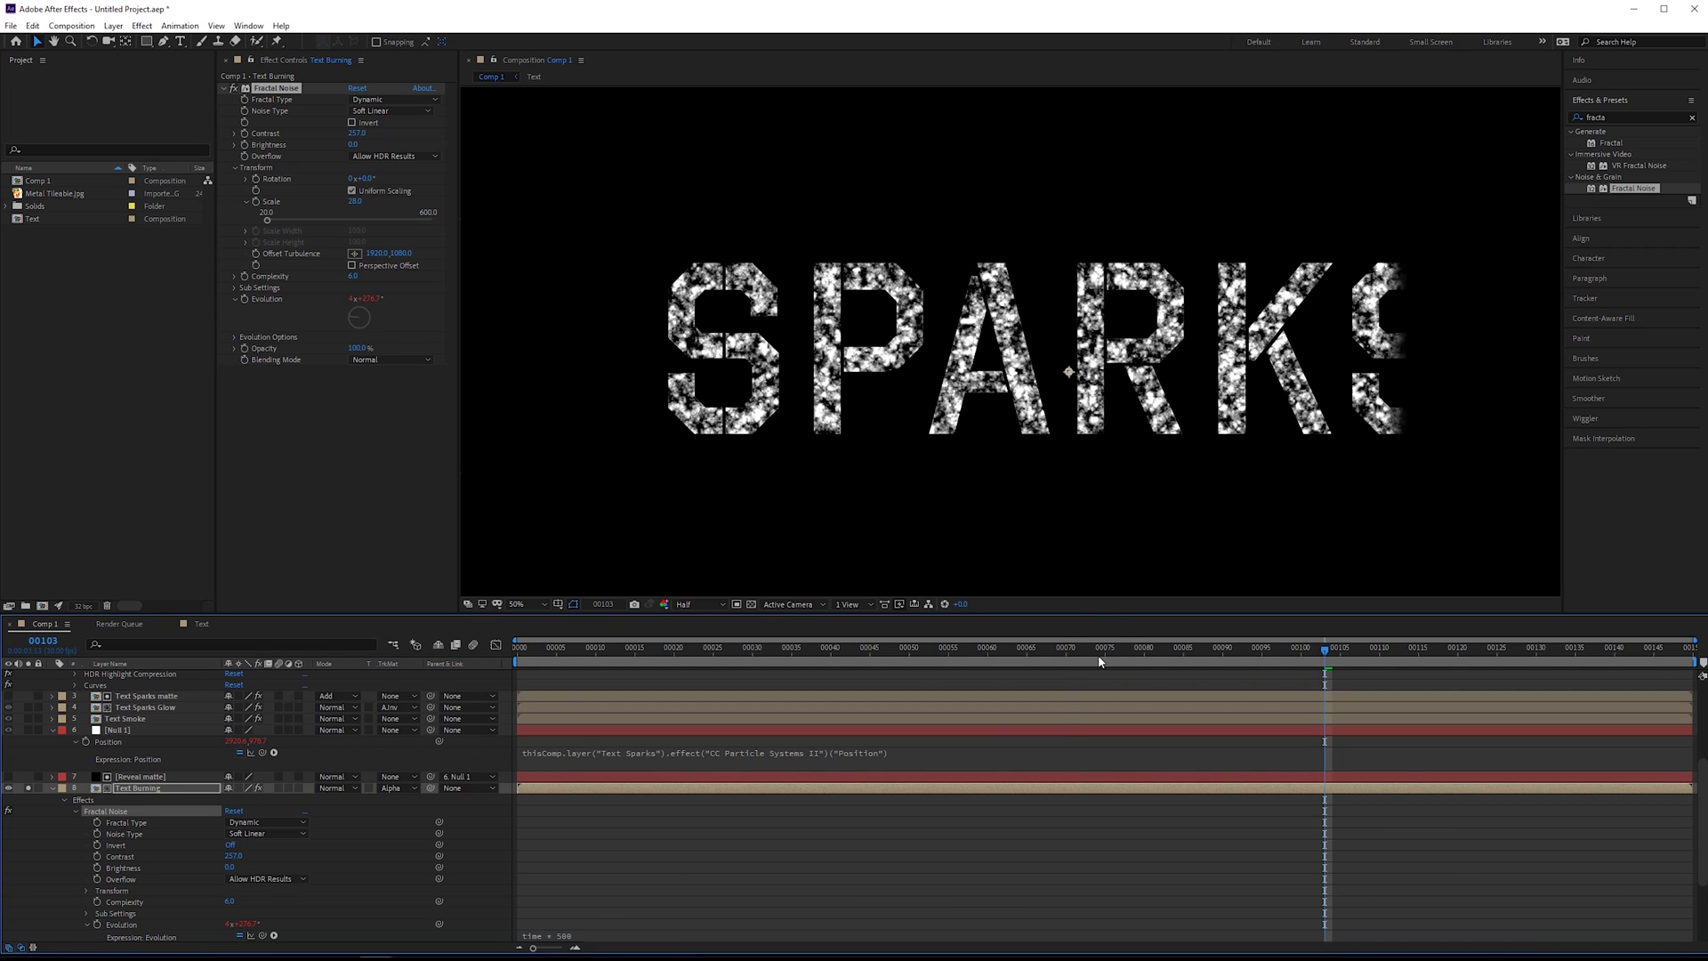
drag(1099, 657, 1296, 658)
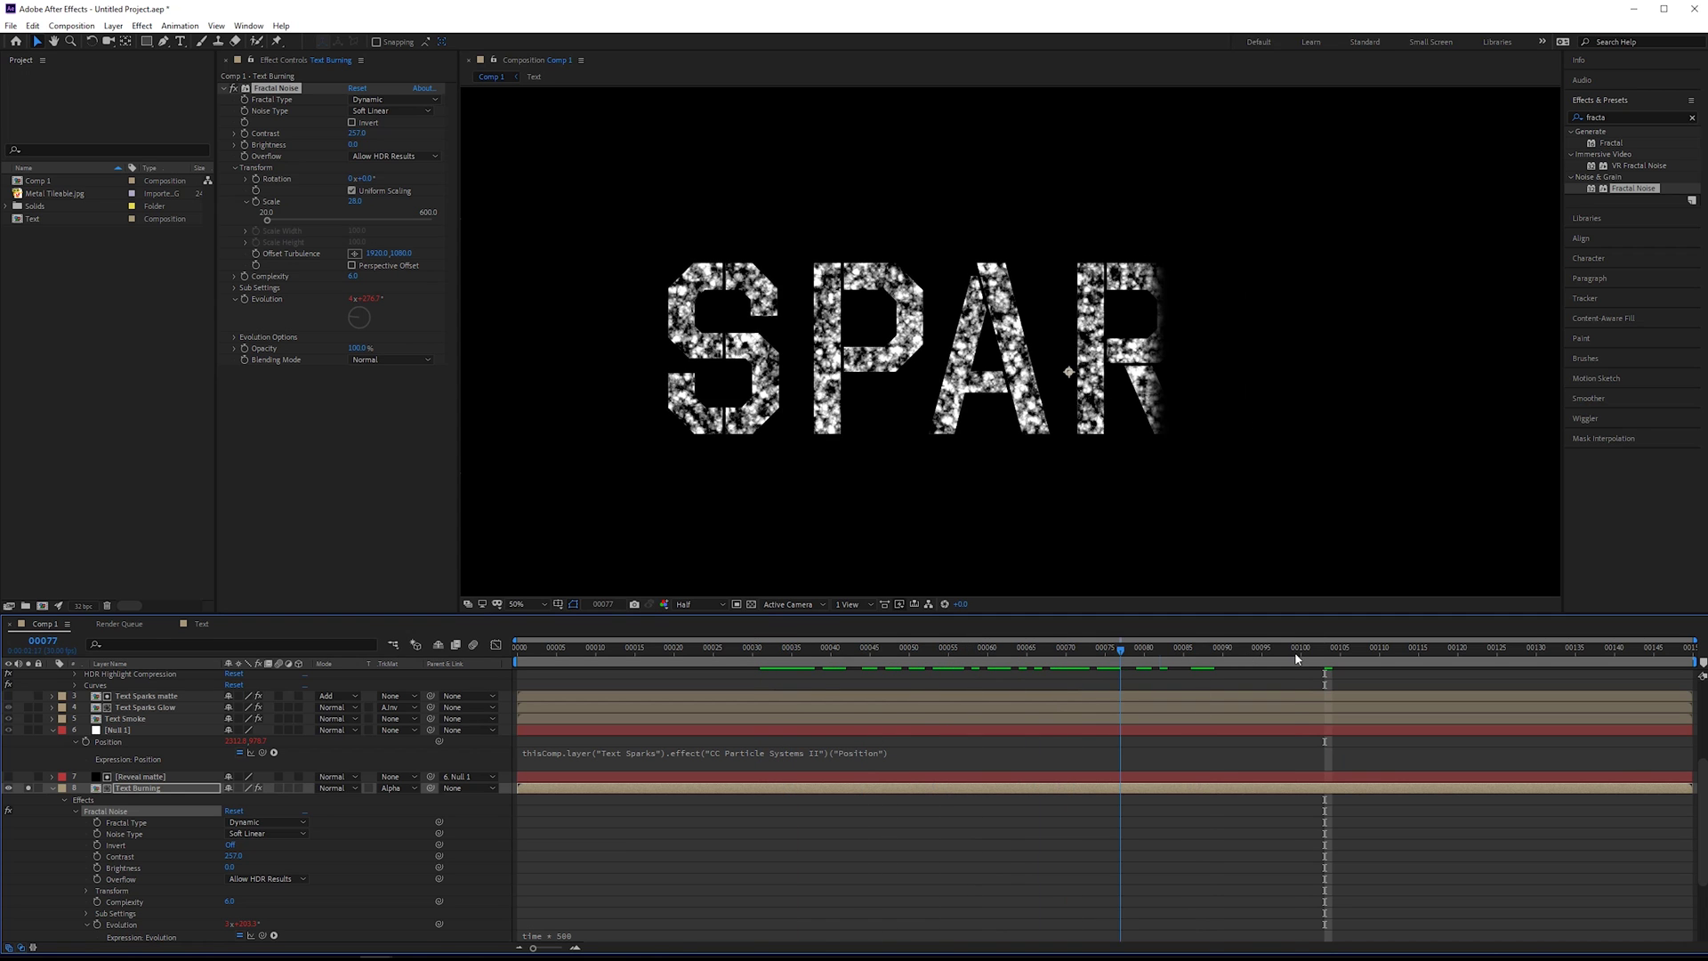
Add Tint to Text Burning, unsolo the layer, and map white to an orange sampled from the glowing sparks.
click(1619, 110)
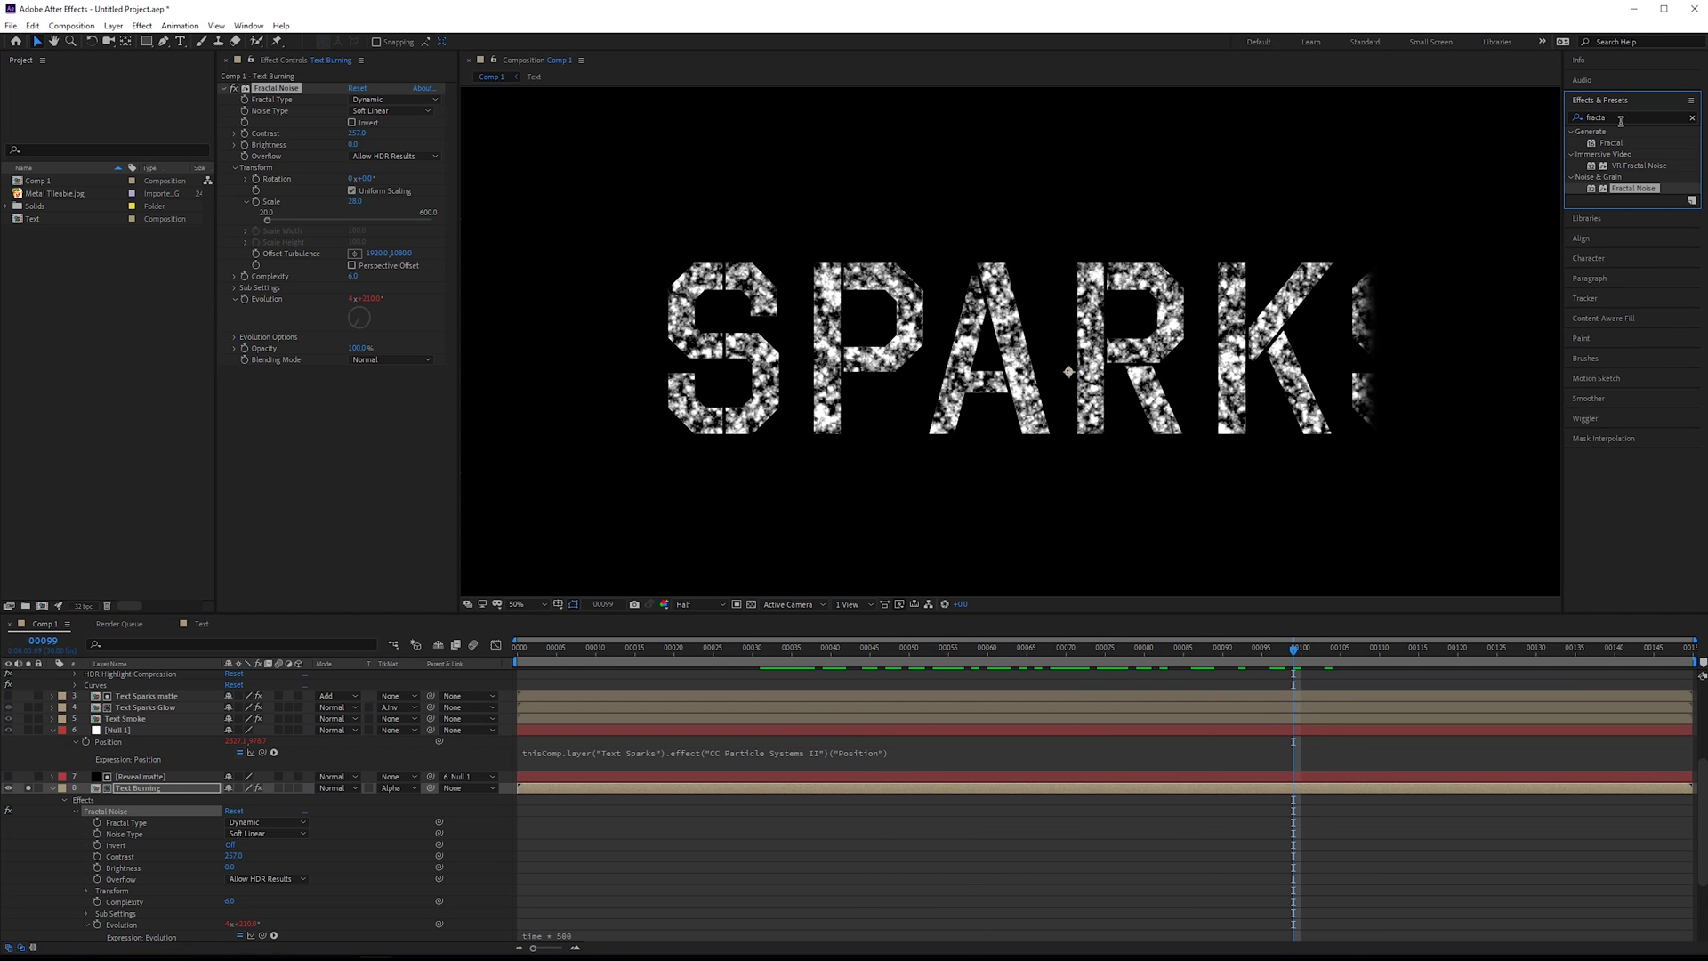
key(ctrl+a)
text(tint)
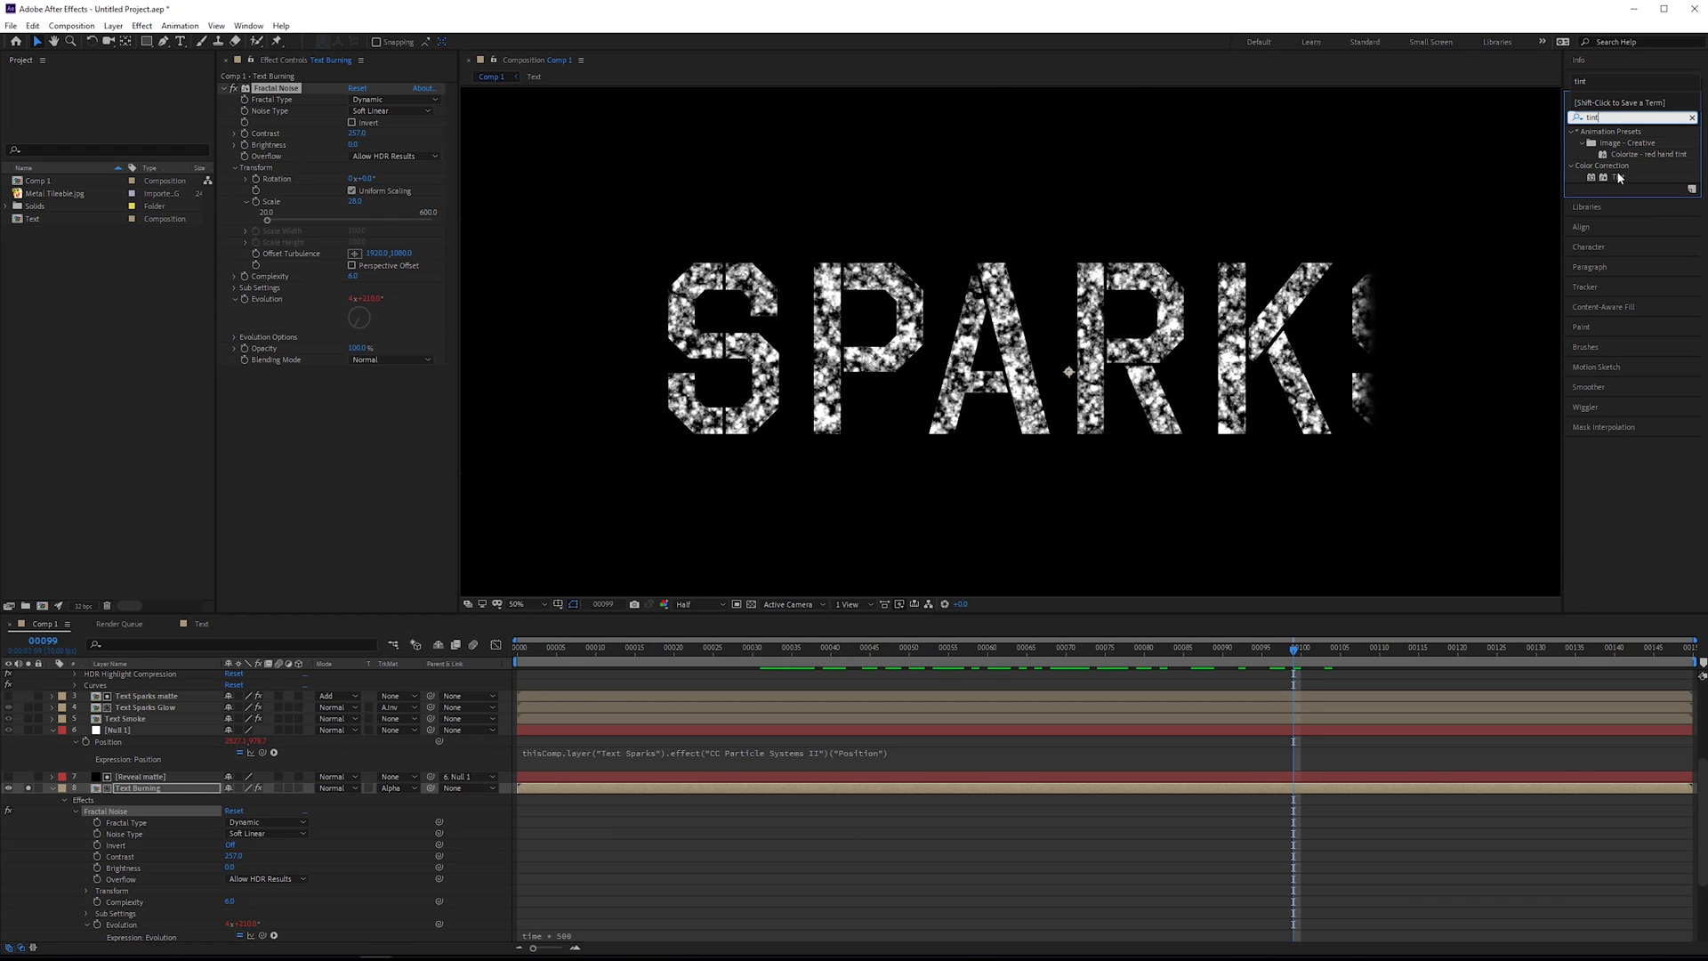
drag(1619, 177, 352, 429)
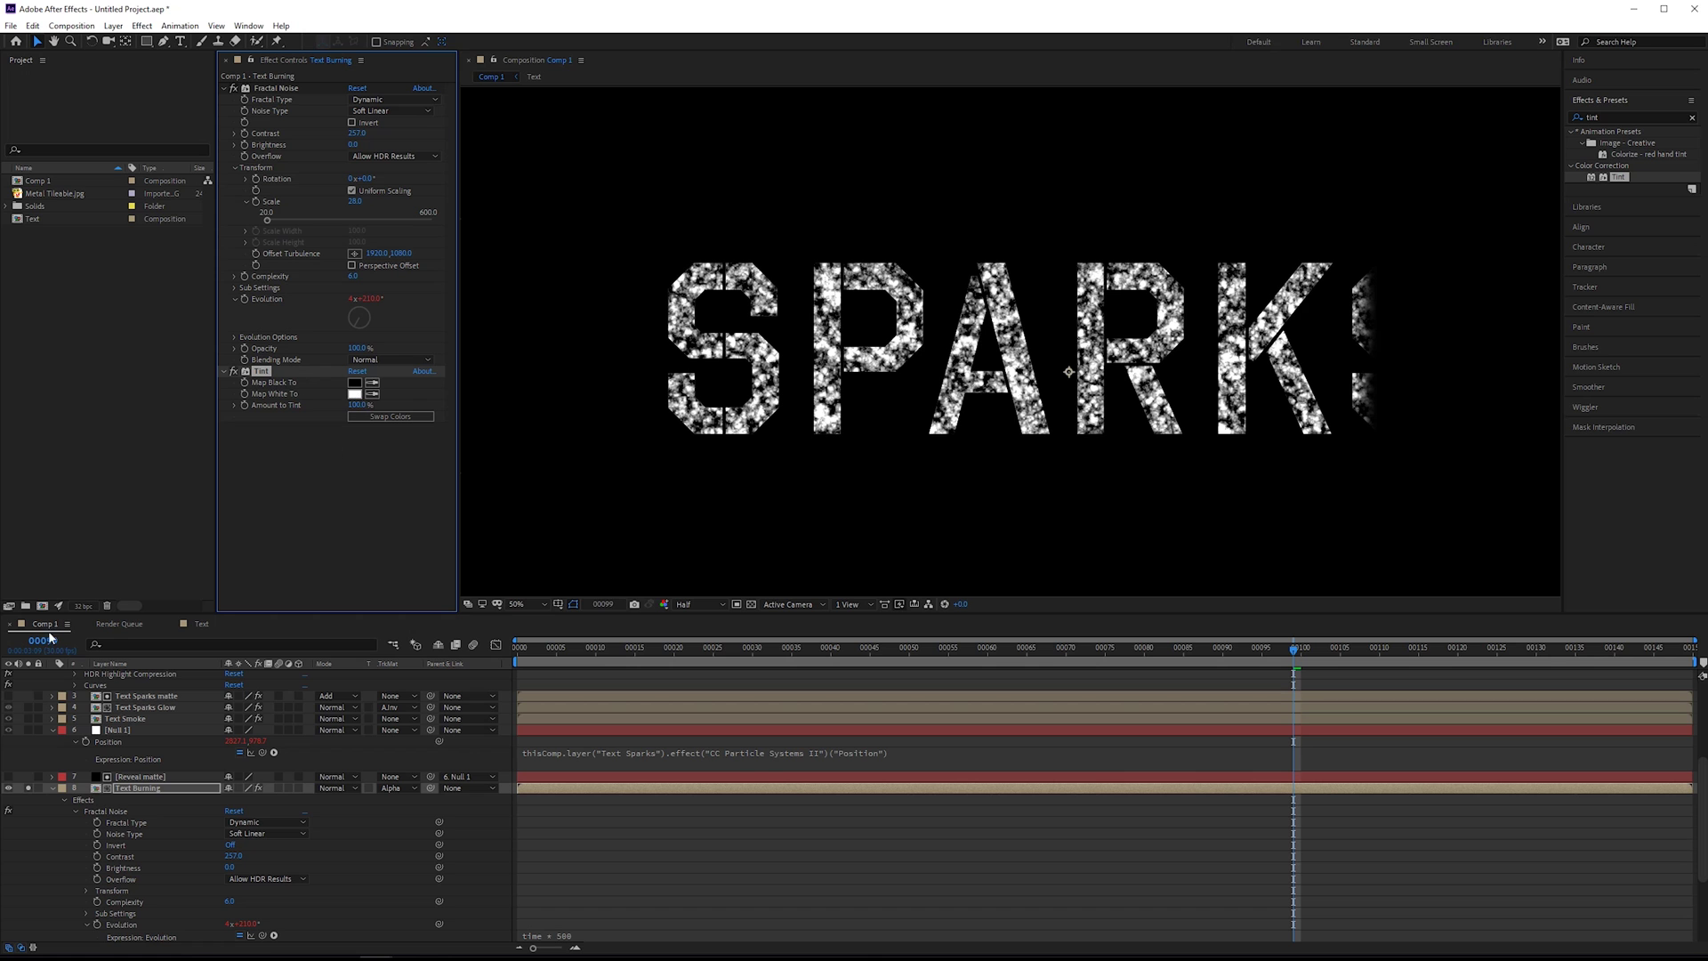
click(31, 787)
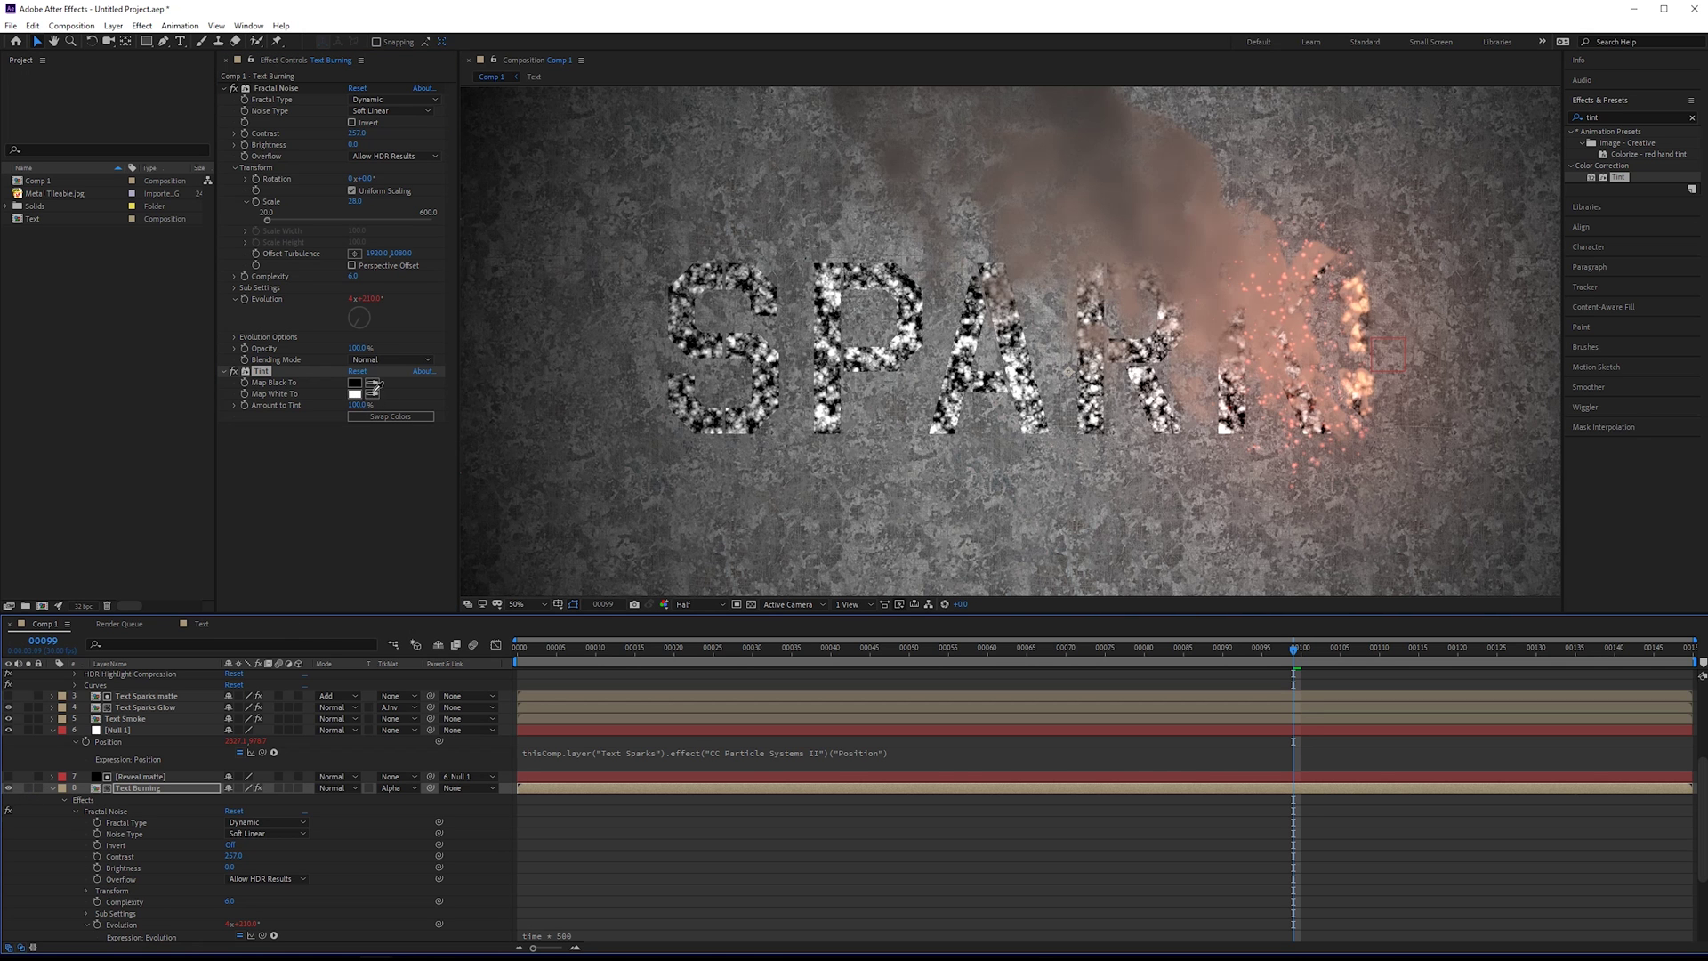
click(372, 393)
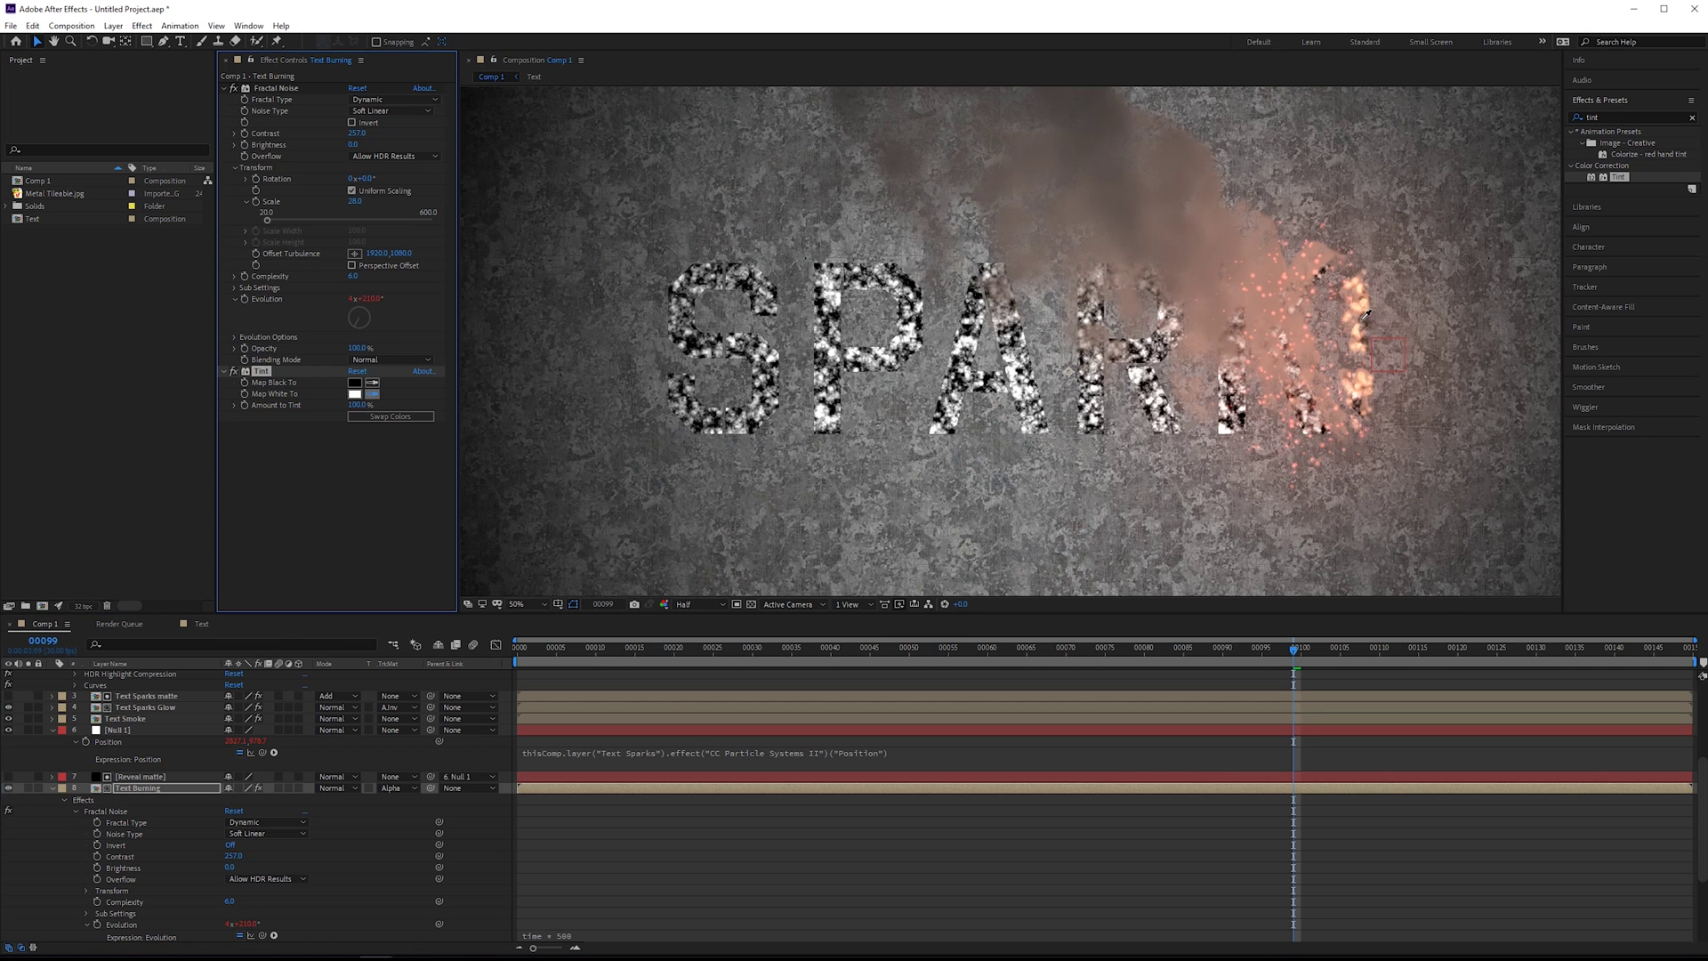
click(1355, 339)
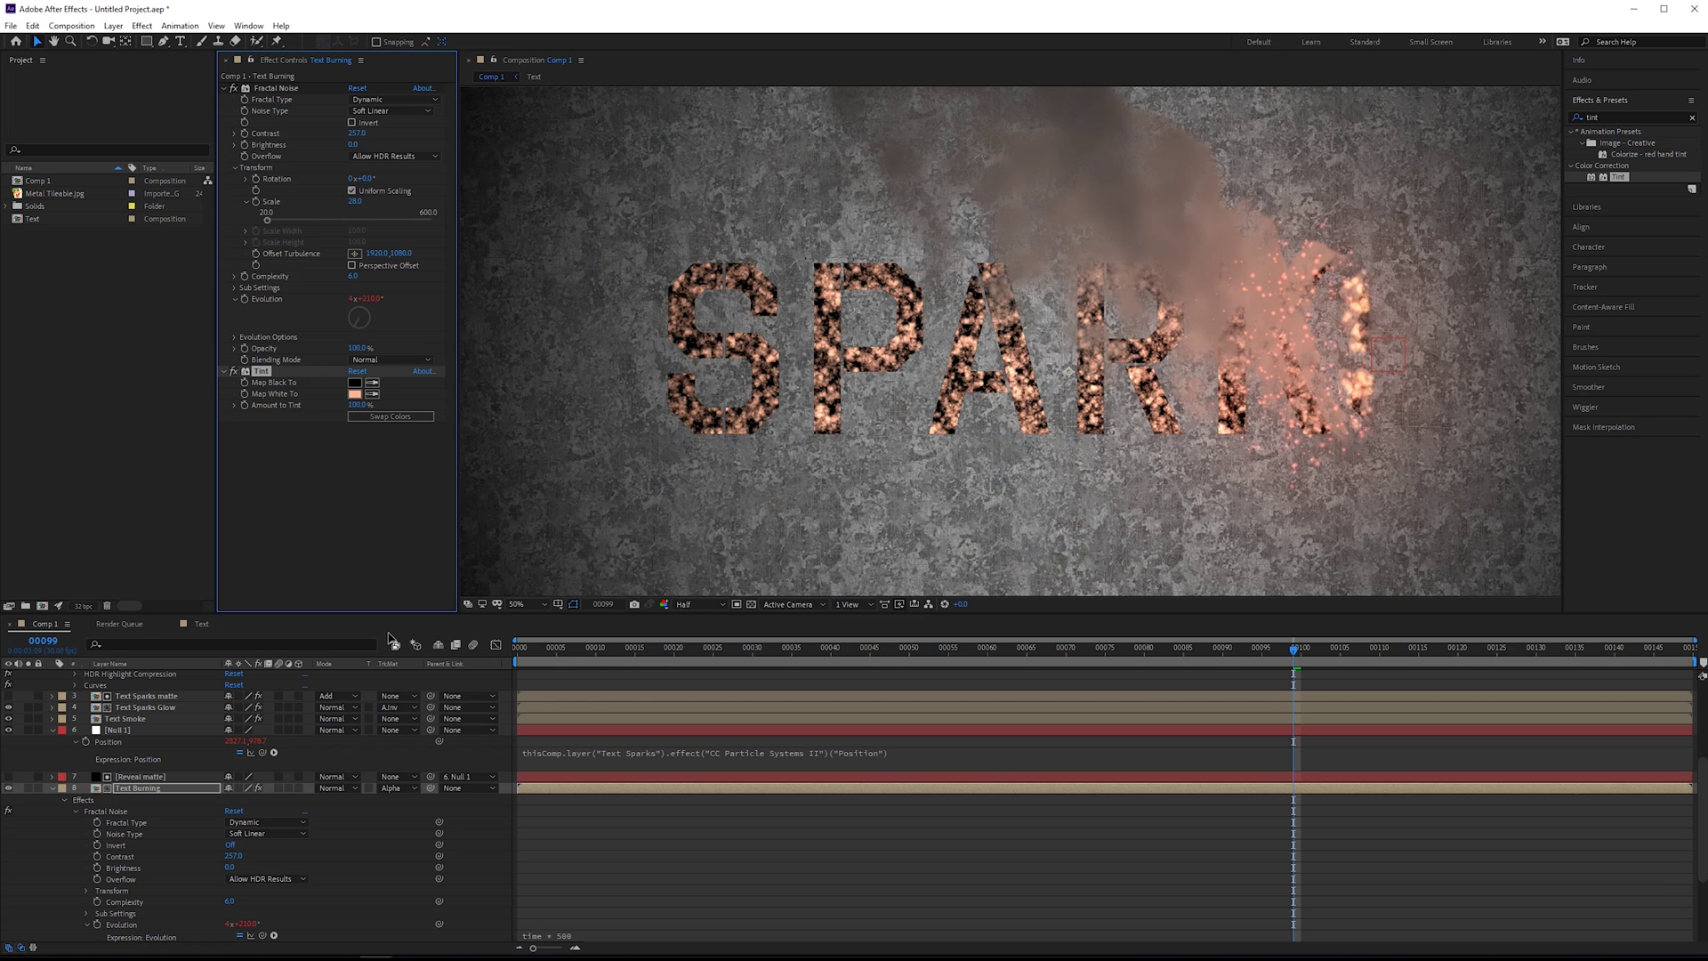
Add Glow to Text Burning with a radius of about 137 and reduced intensity, and check it up to frame 99.
click(1566, 118)
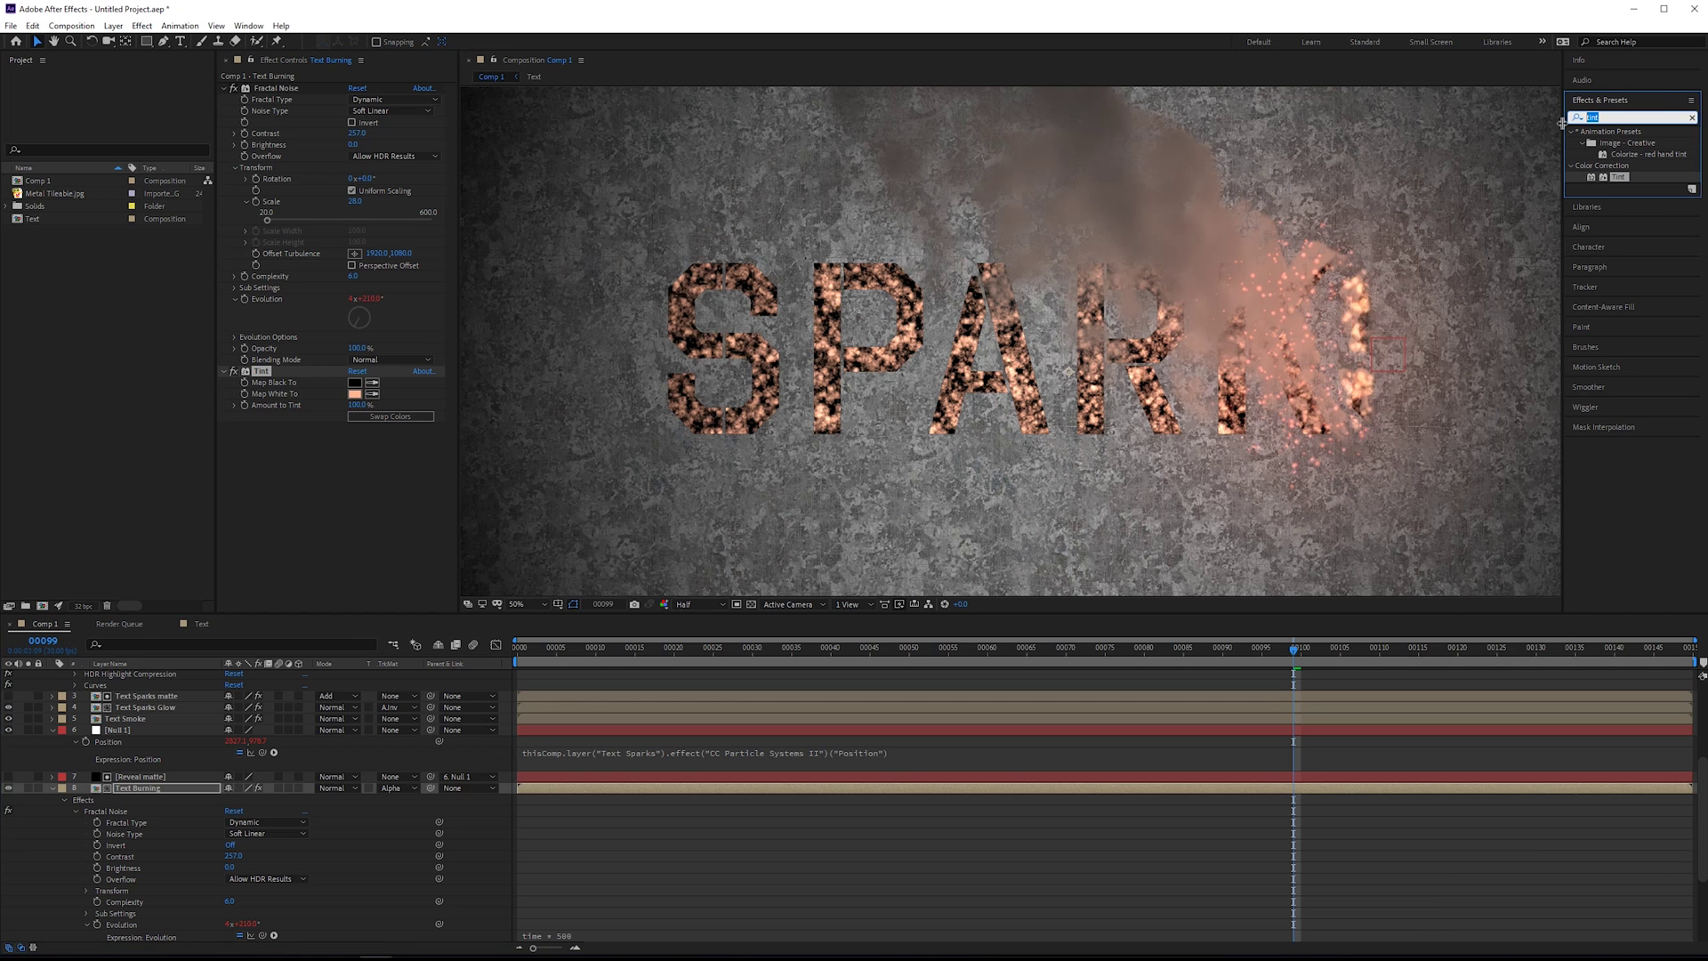
text(glow)
drag(1621, 222, 599, 436)
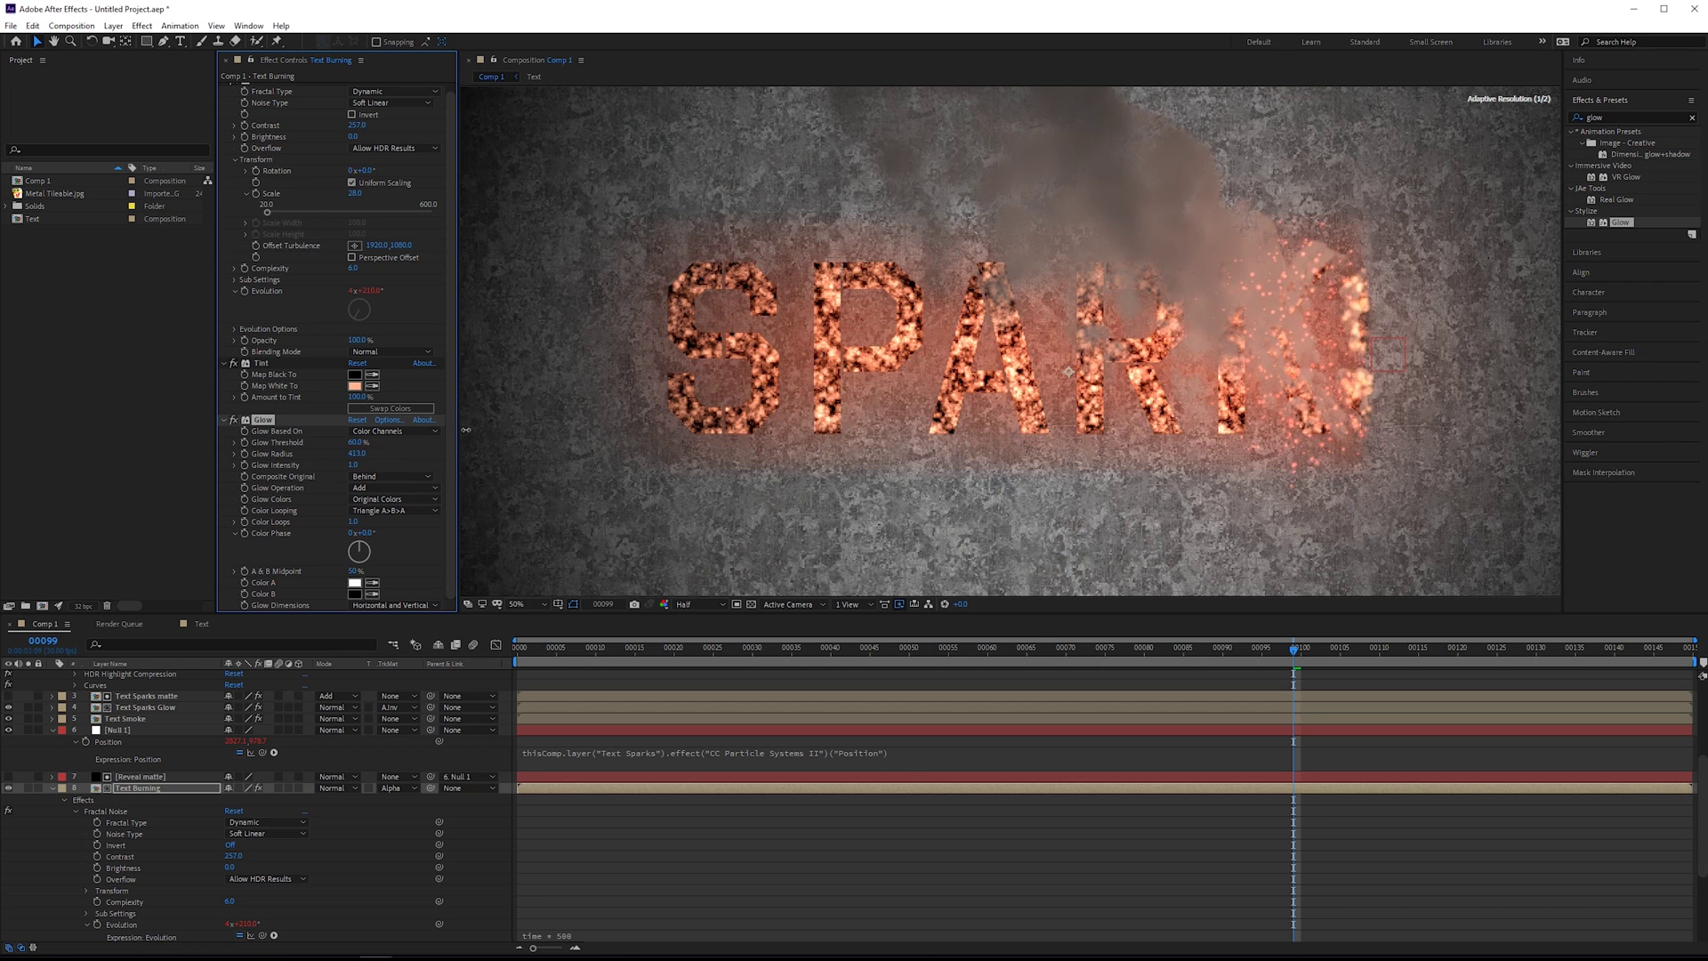
mouse_move(466, 430)
mouse_down()
mouse_move(412, 439)
mouse_move(433, 436)
mouse_up()
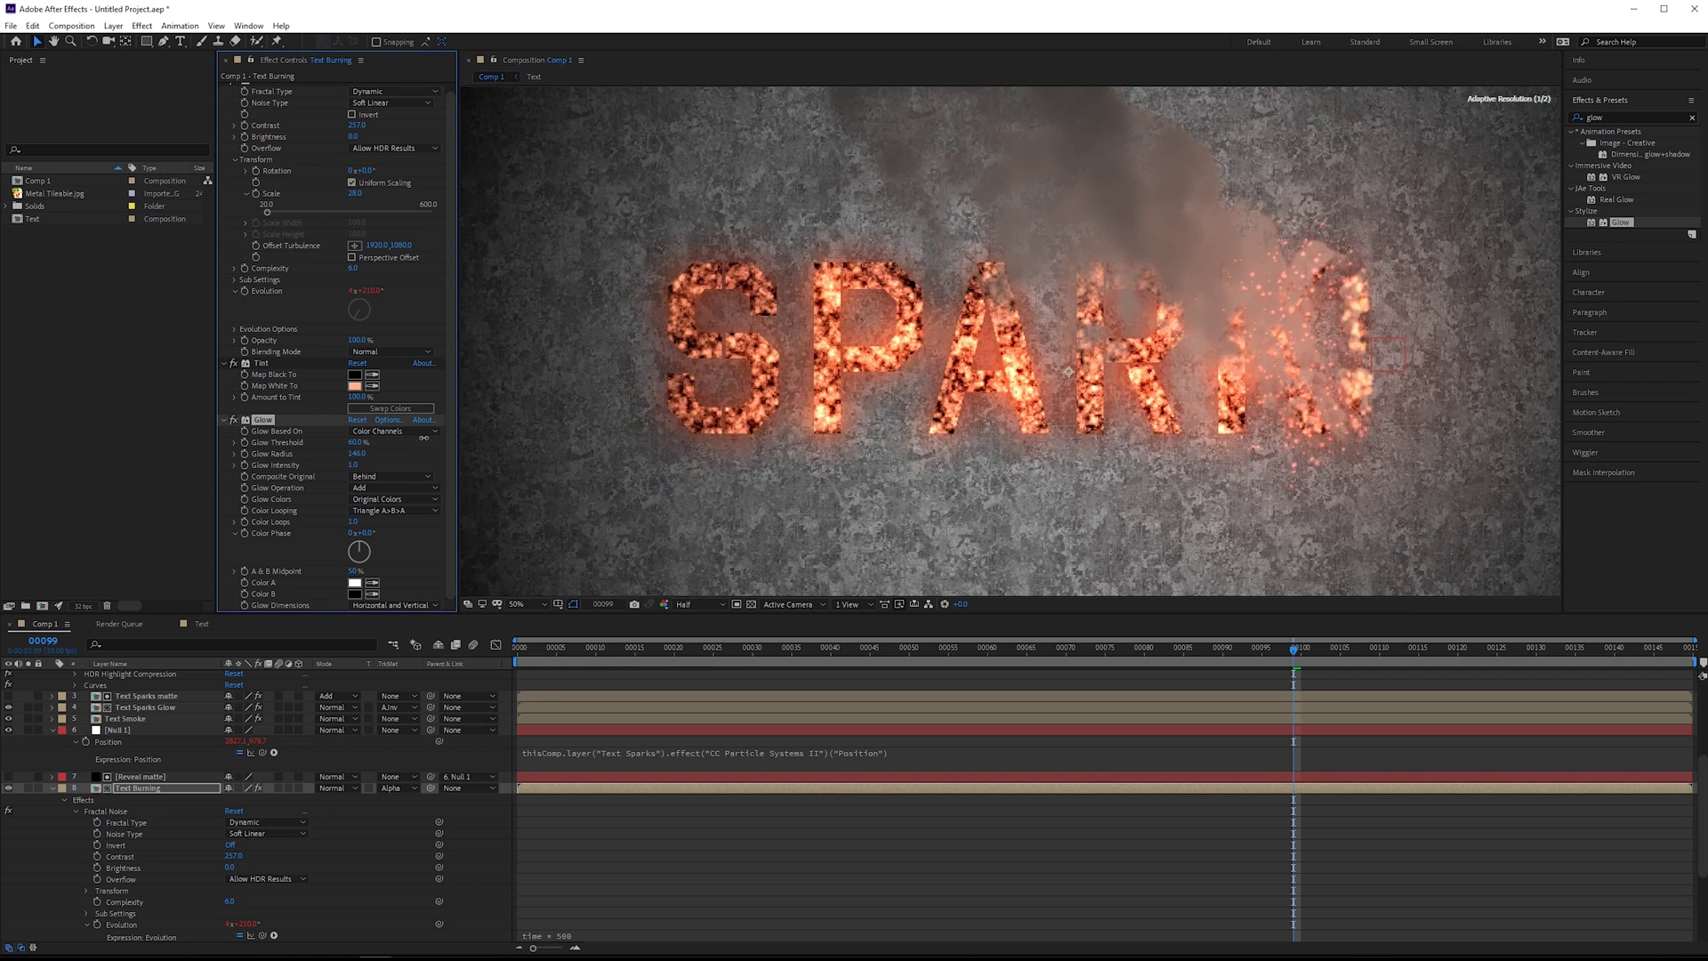
click(352, 465)
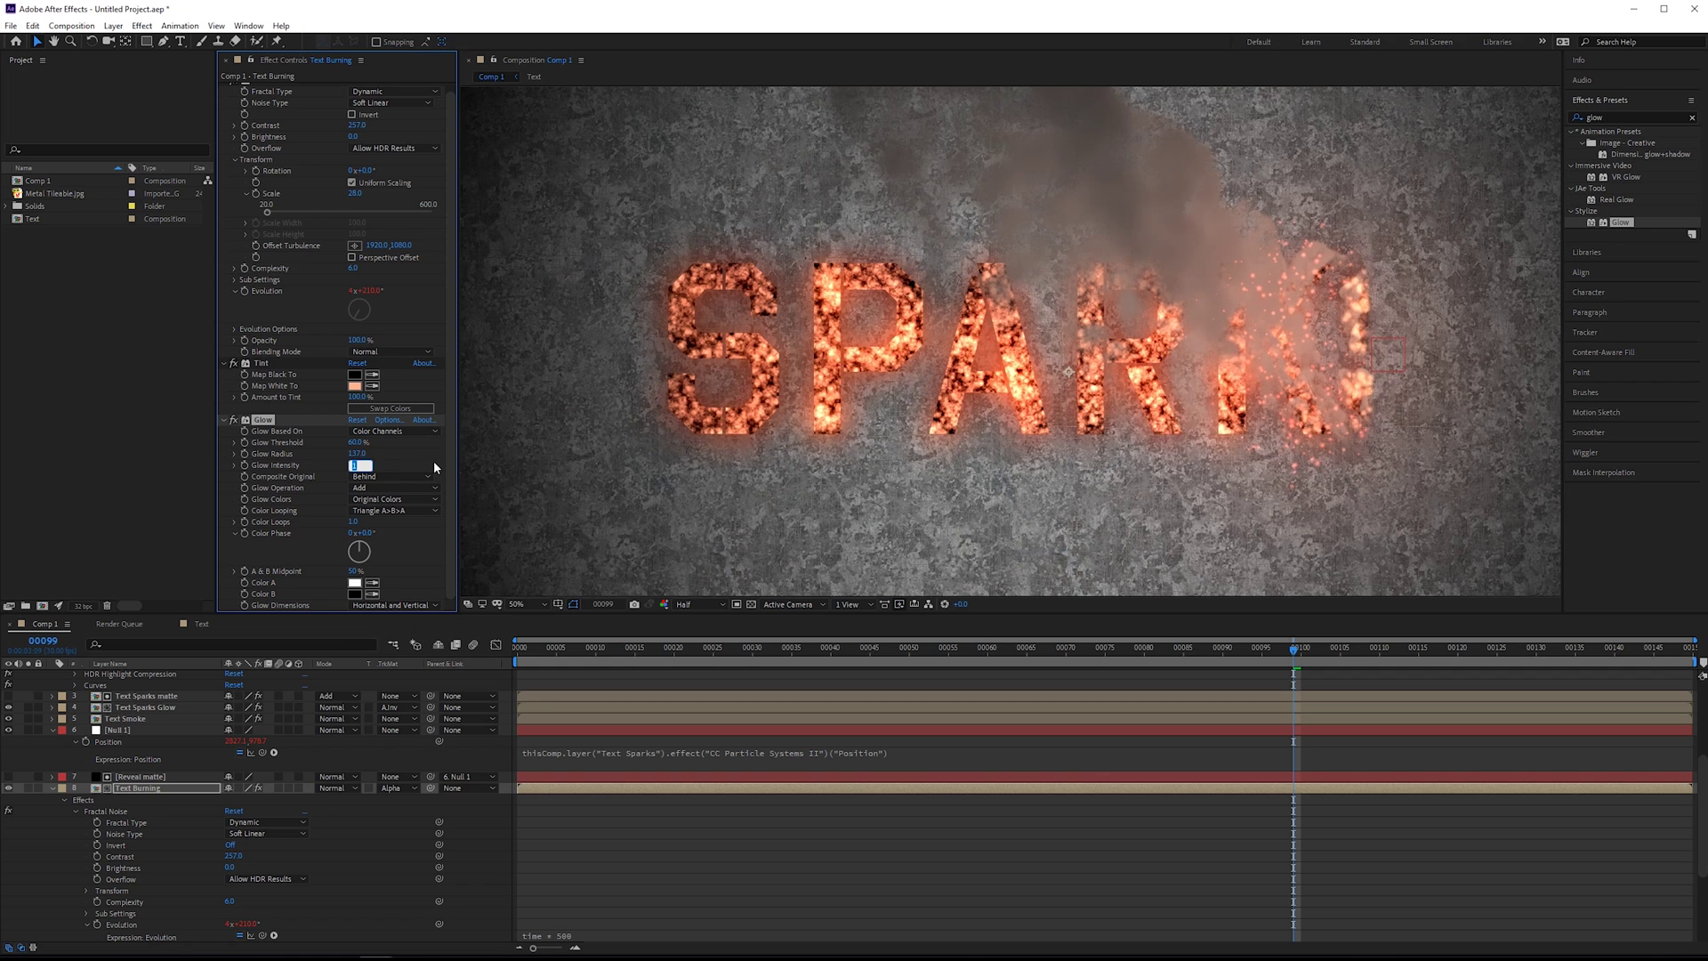
key(Return)
mouse_move(1128, 650)
mouse_down()
mouse_move(644, 656)
mouse_move(1271, 651)
mouse_move(681, 684)
mouse_move(1014, 683)
mouse_move(1173, 664)
mouse_move(871, 660)
mouse_move(1294, 651)
mouse_up()
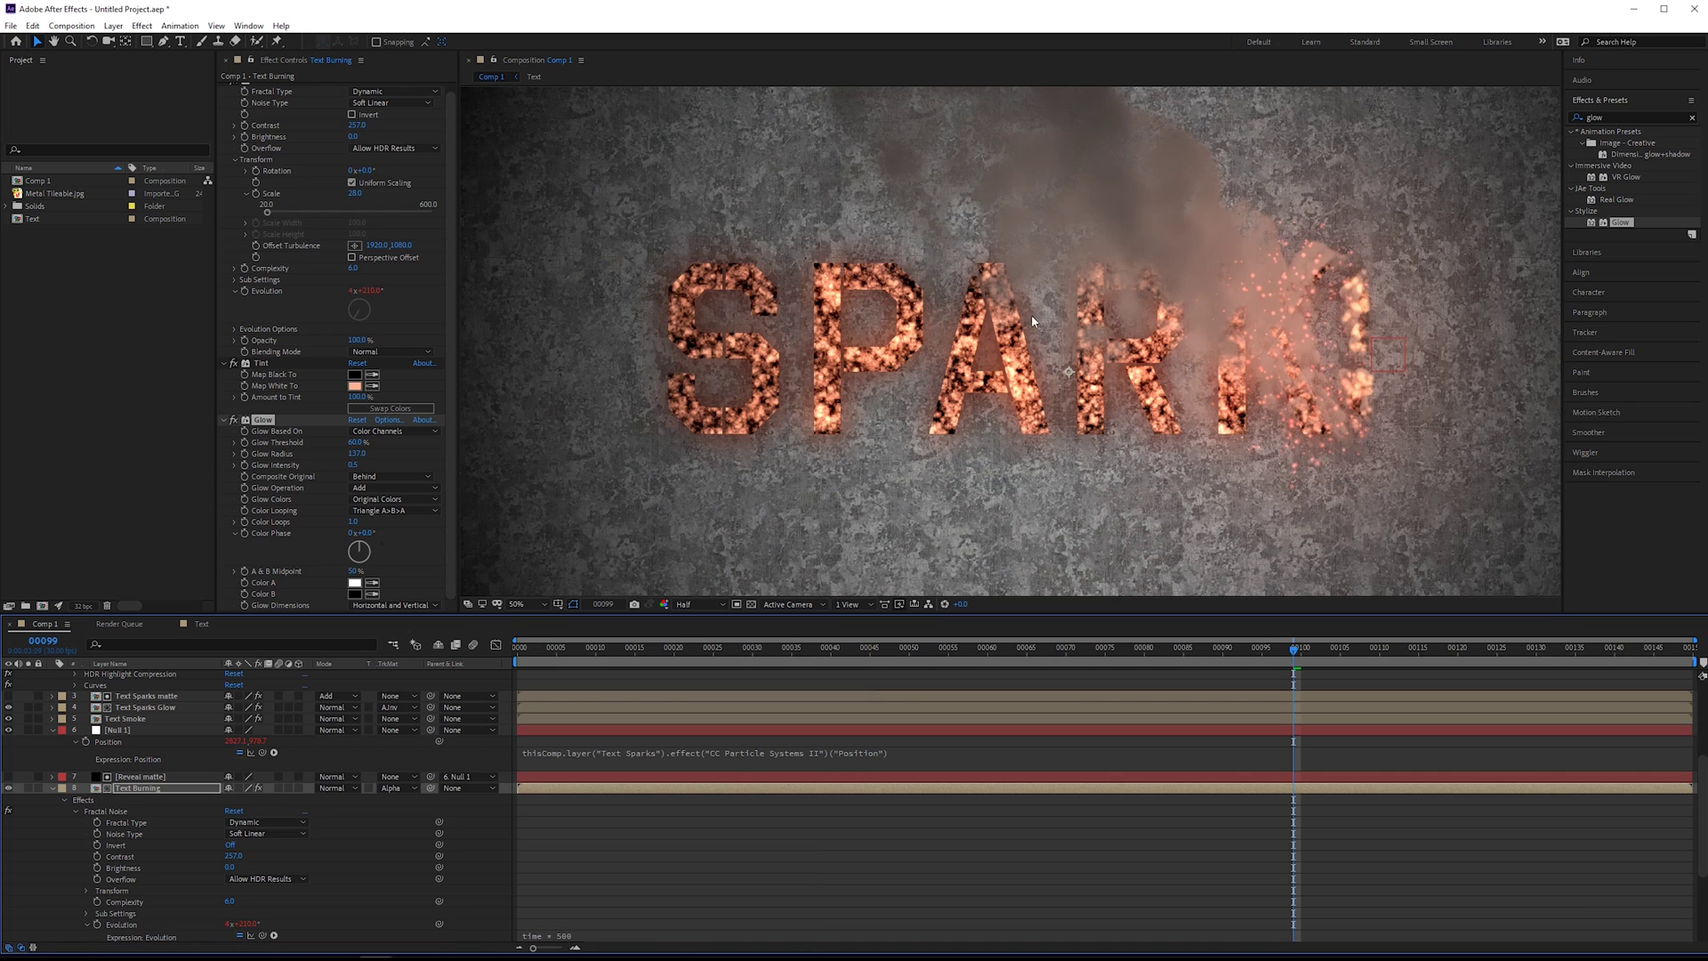
Narrow the mask of the Reveal matte above Text Burning by moving its trailing edge close behind the sparks.
click(159, 778)
drag(655, 446, 839, 487)
click(561, 373)
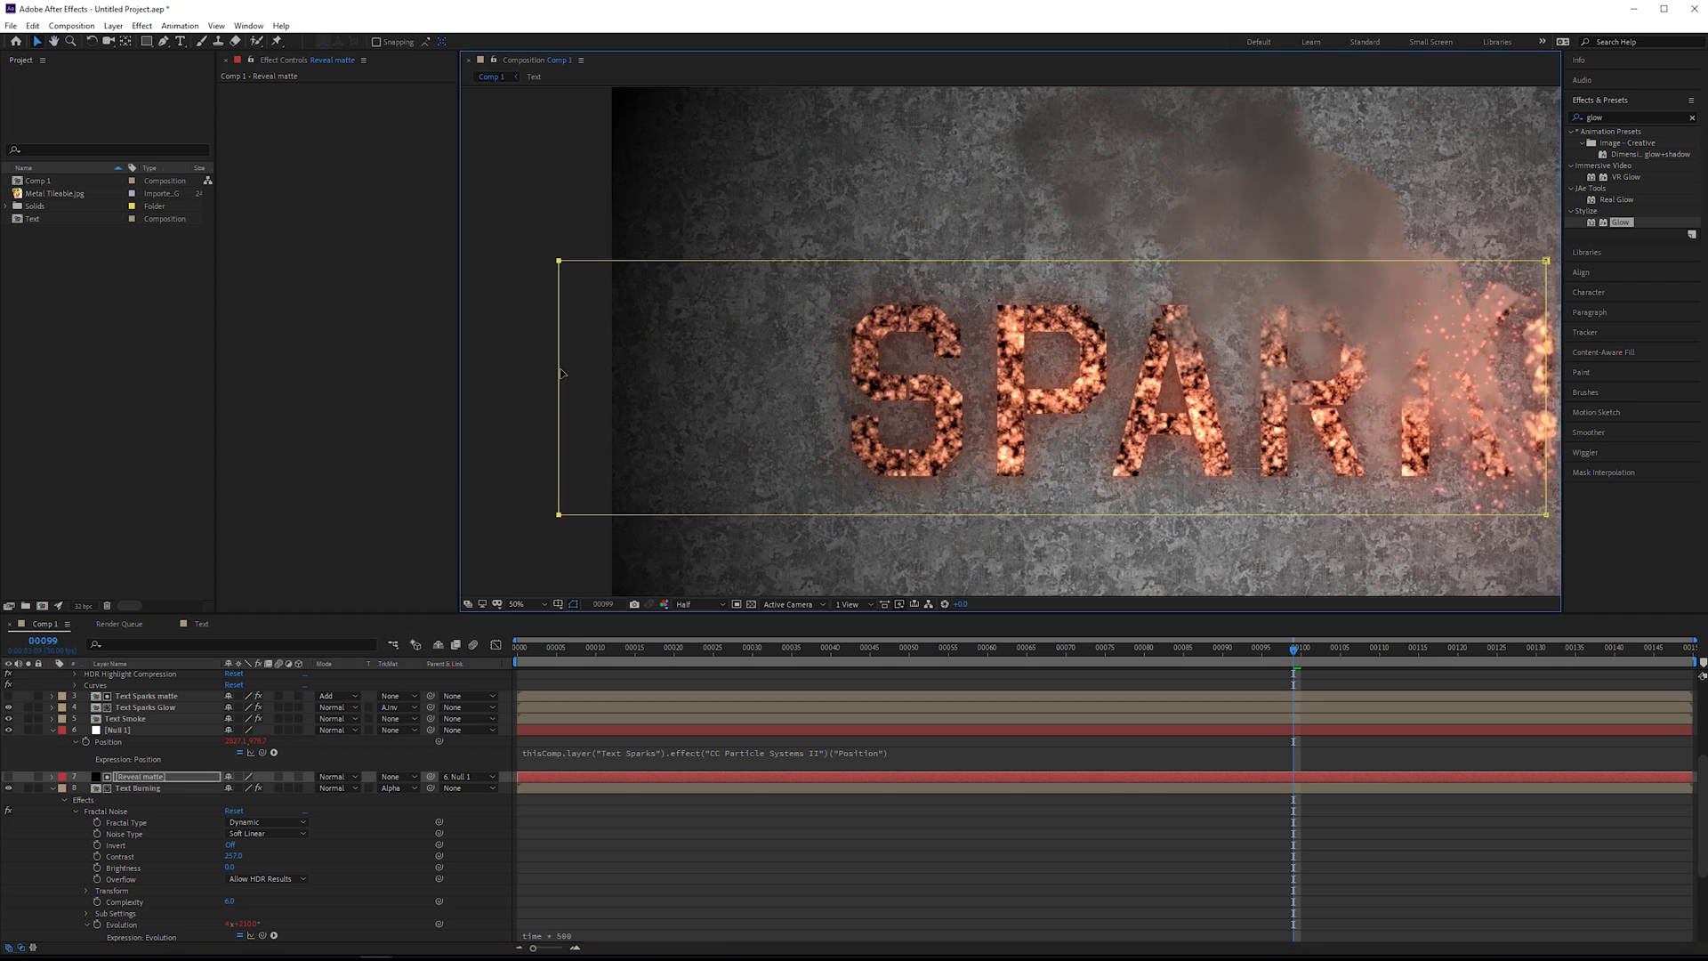
drag(560, 374, 1411, 372)
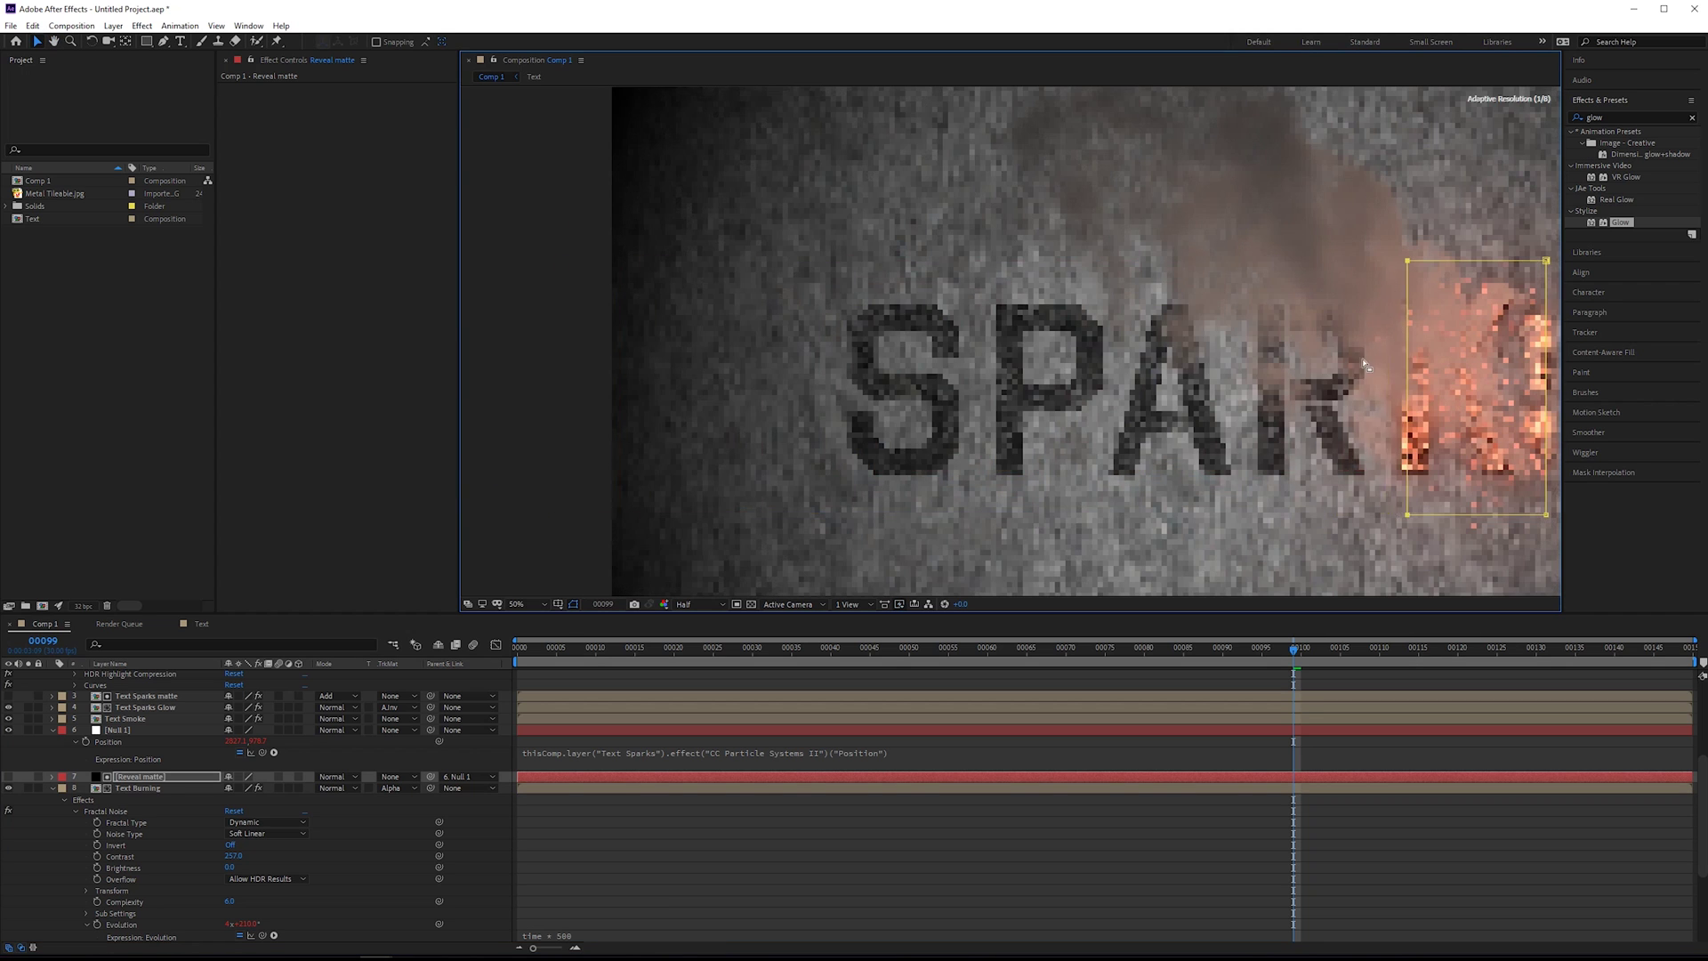
drag(811, 350, 401, 337)
drag(1001, 351, 1054, 352)
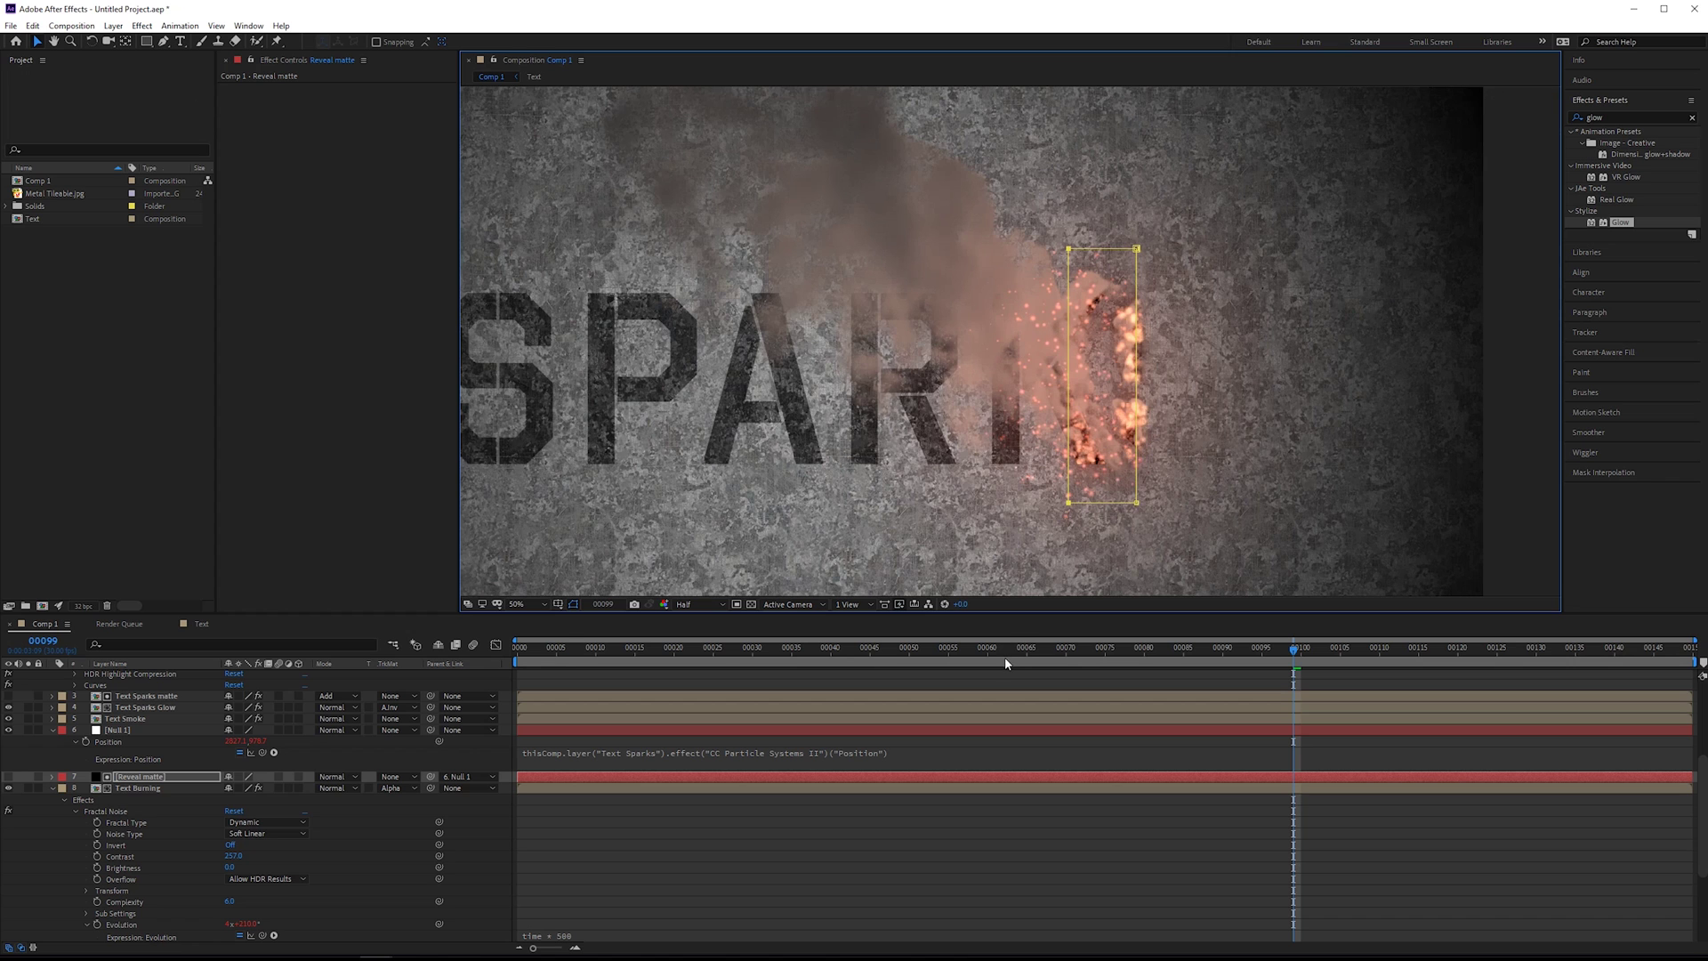
Go to frame 71 and adjust the matte mask's trailing edge, leaving a narrow burning strip behind the sparks.
click(972, 652)
drag(932, 671, 1074, 660)
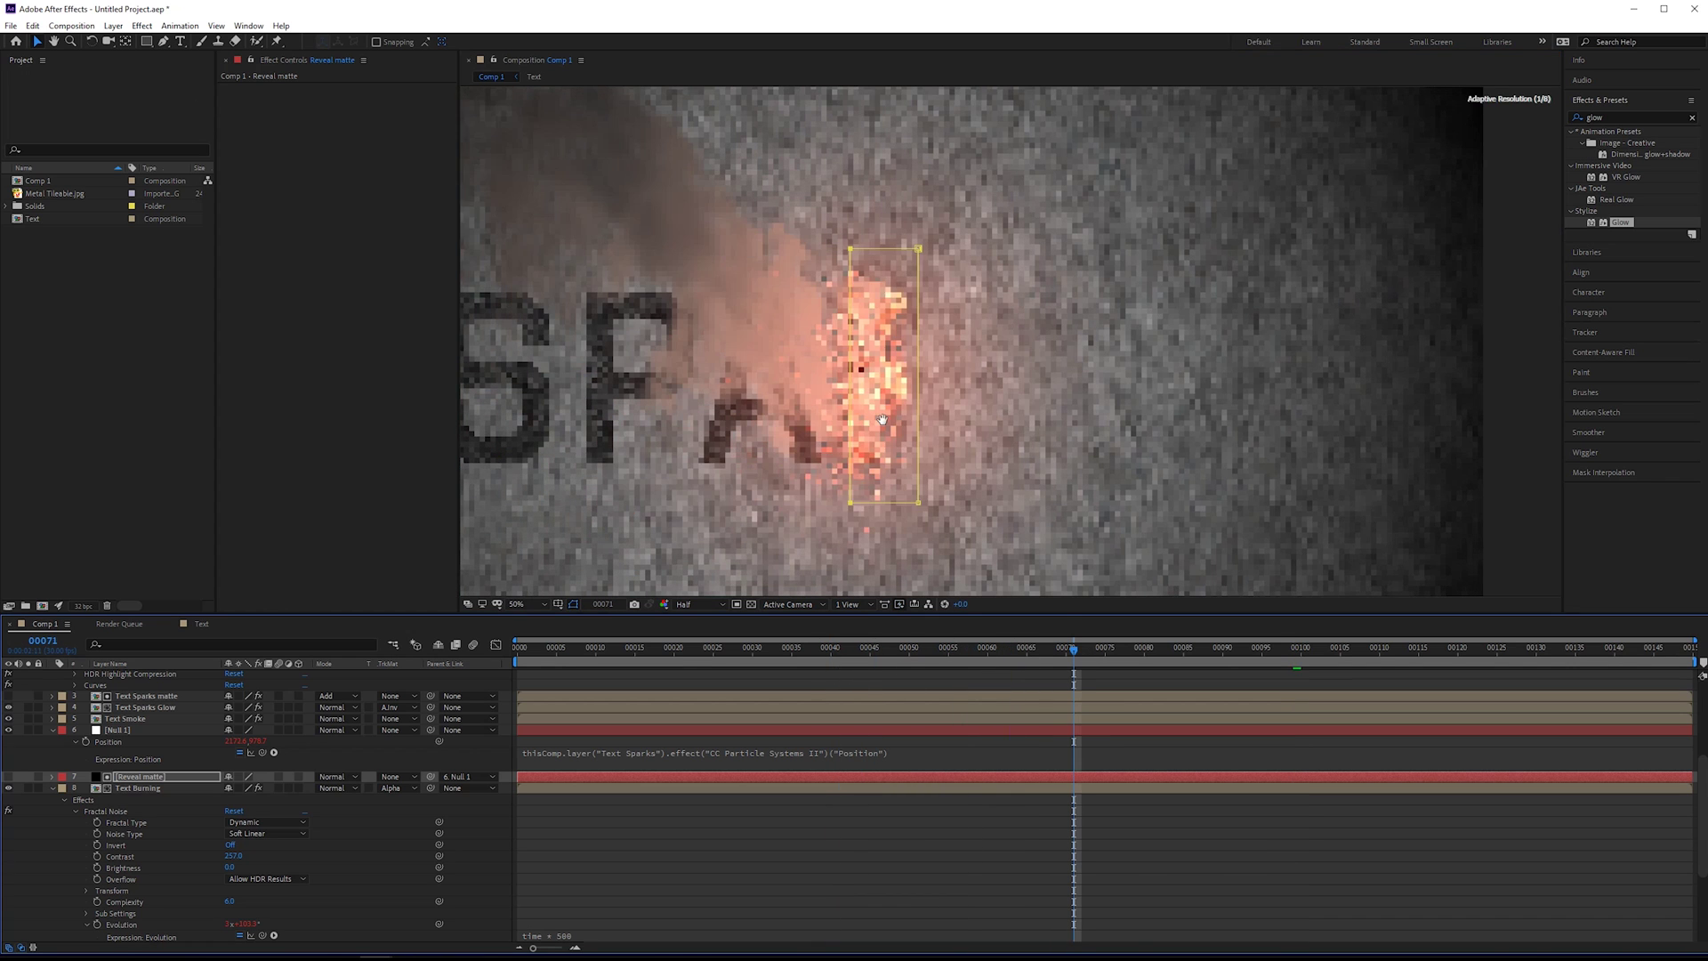
drag(1111, 397, 1146, 389)
drag(1106, 328, 1300, 314)
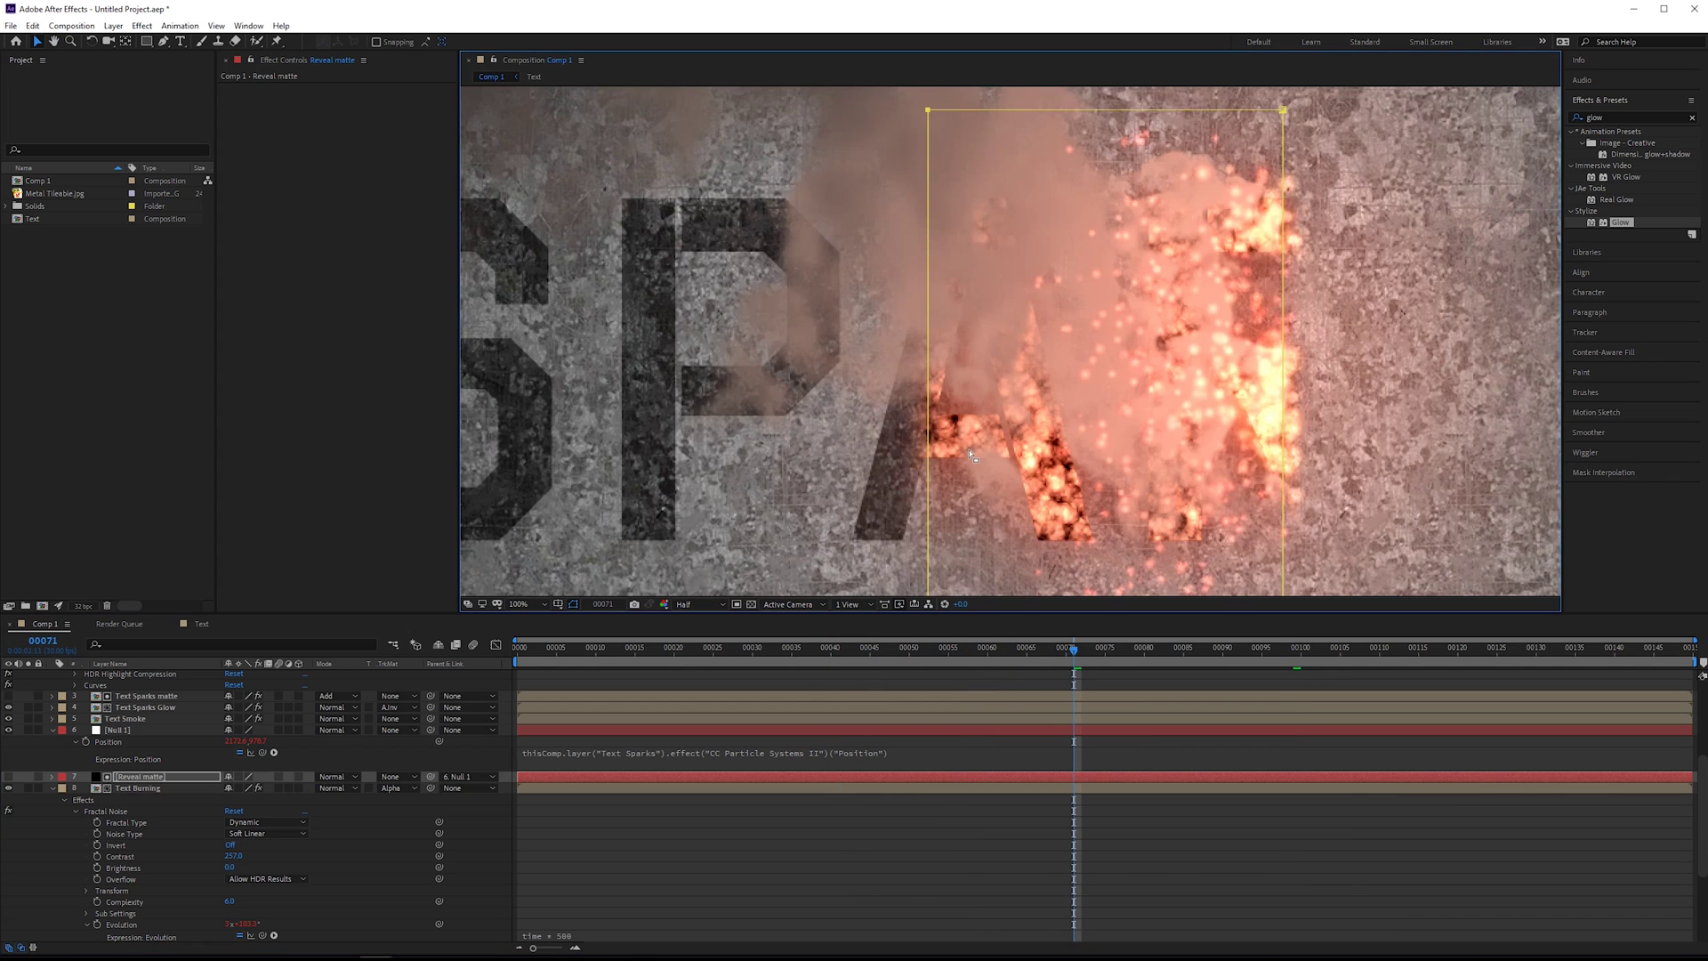
scroll(972, 454, down, 1)
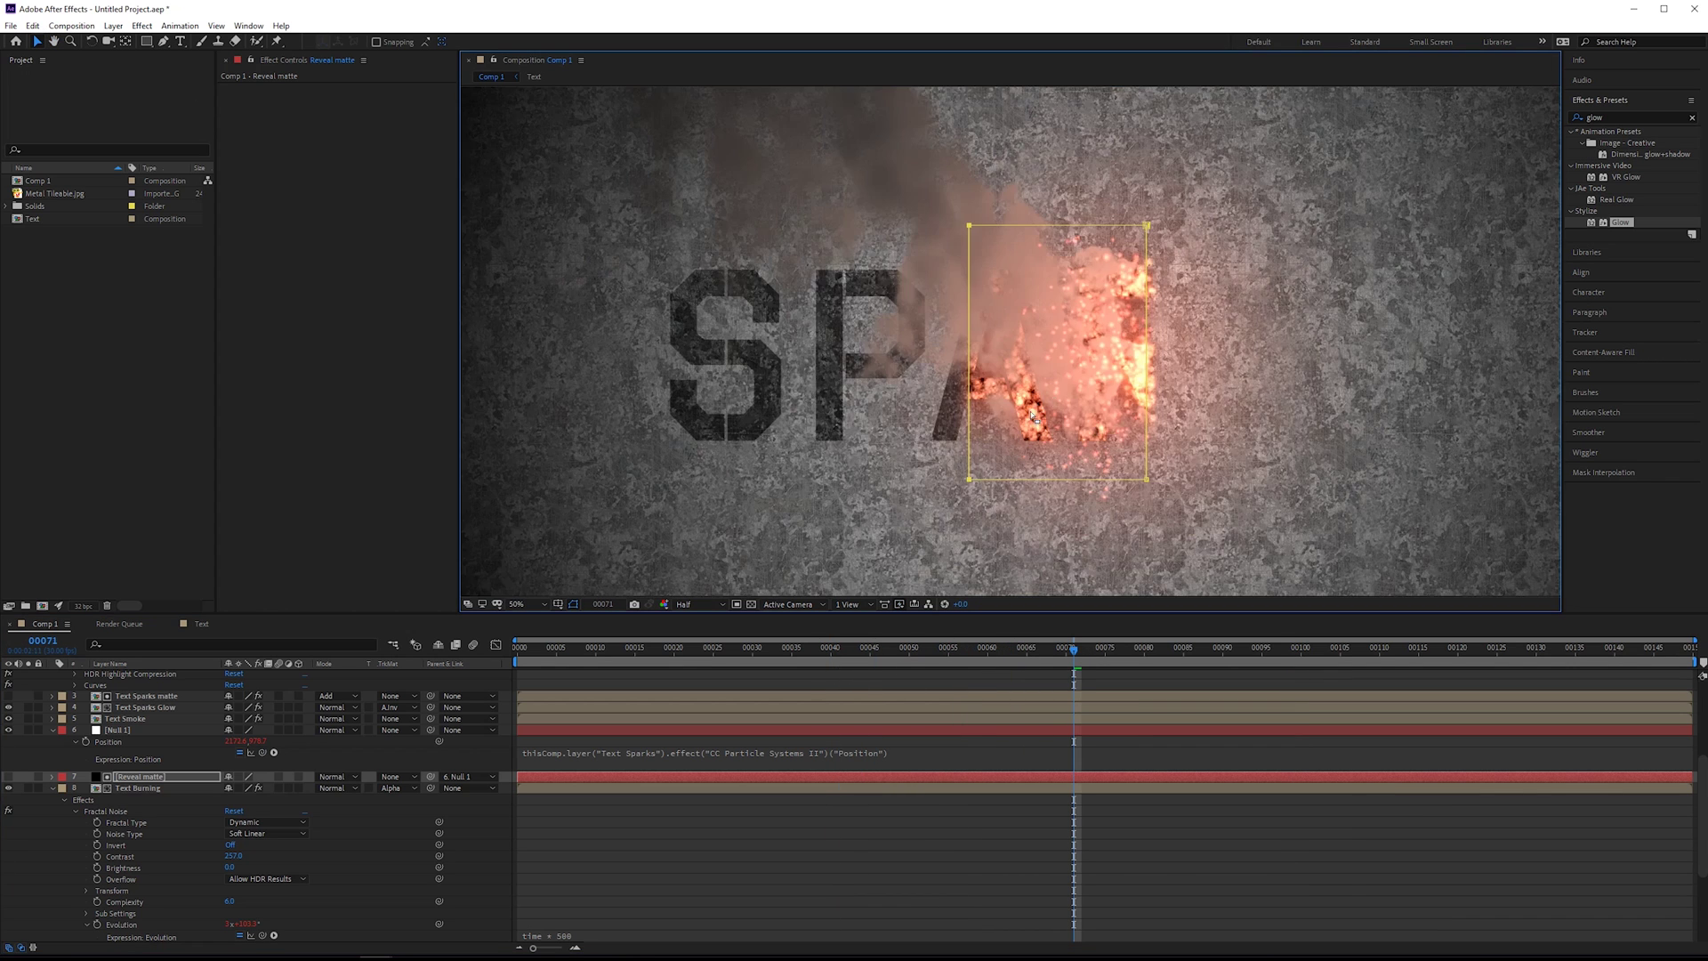
drag(979, 649, 1073, 664)
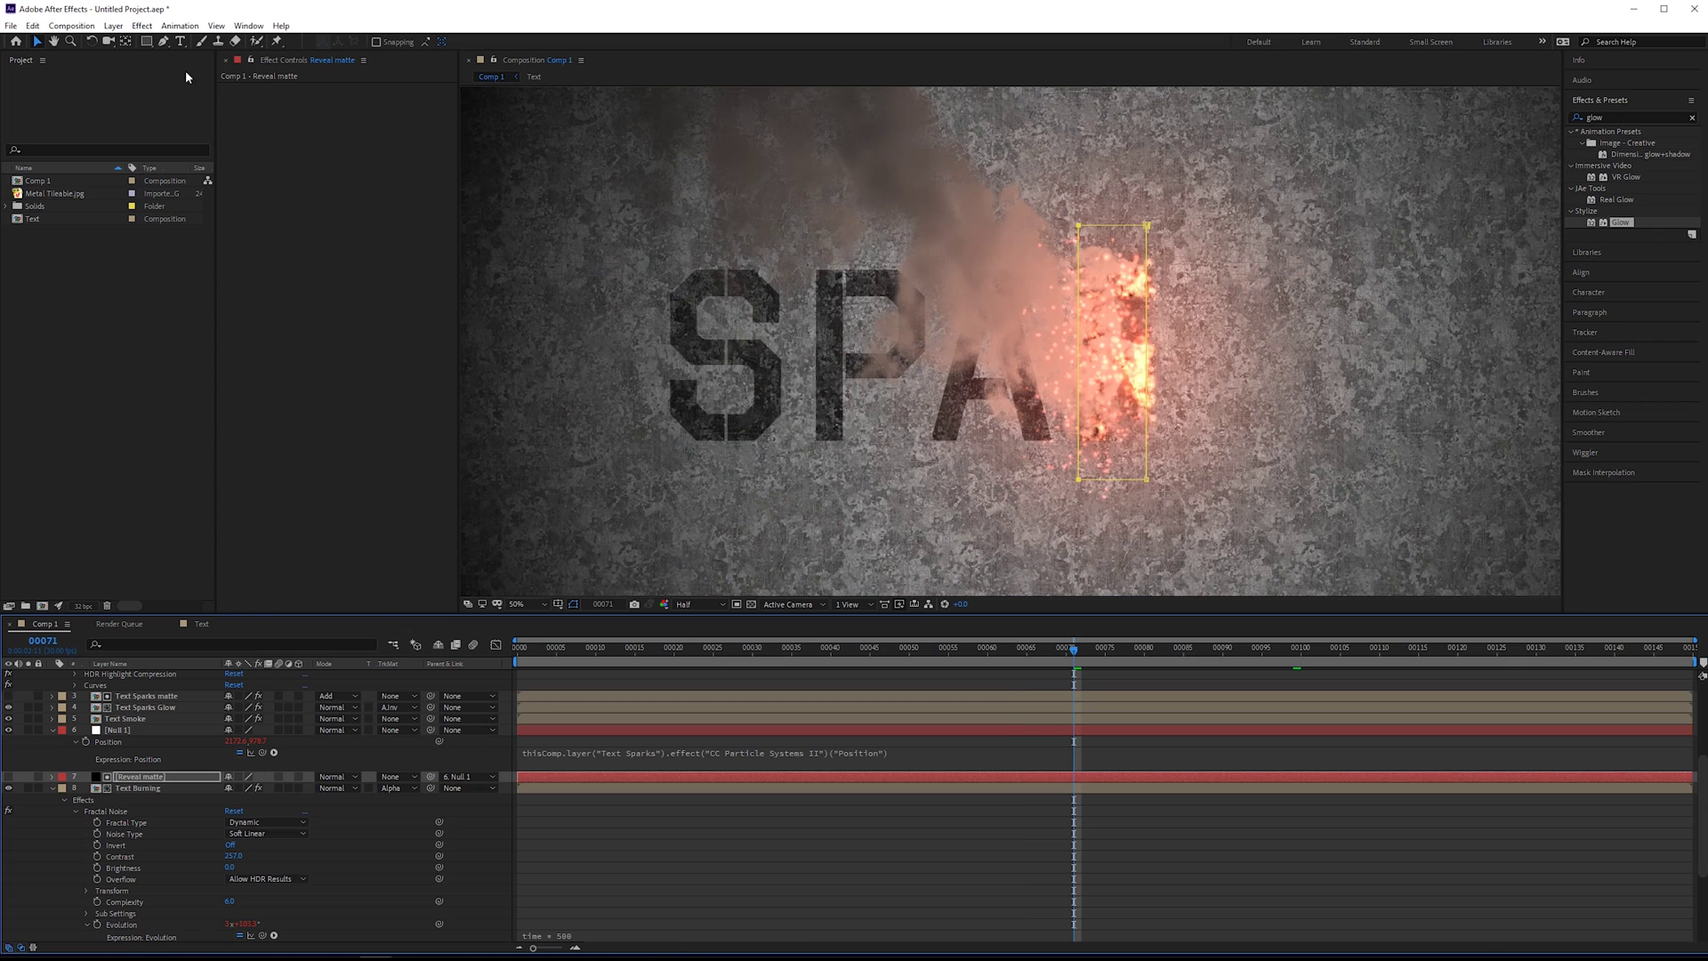
Feather the trailing side of the Reveal matte mask outward with the Mask Feather tool, stretching its upper and lower feather points over the letter A.
click(164, 42)
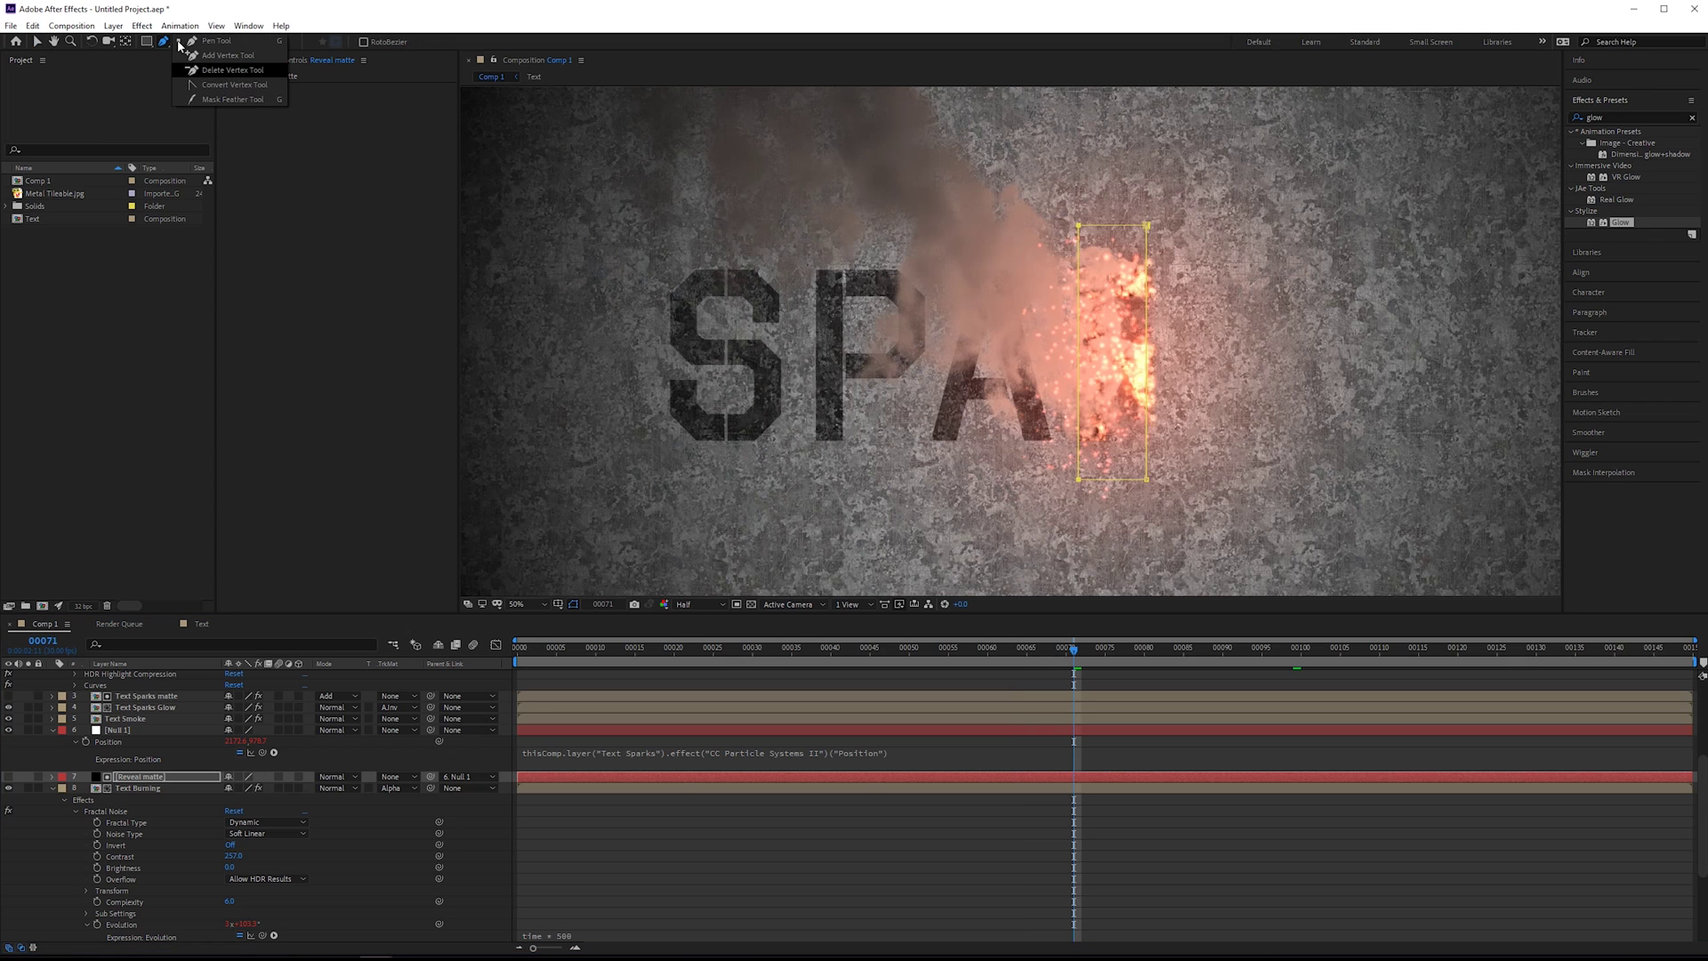
click(254, 102)
drag(964, 212, 839, 193)
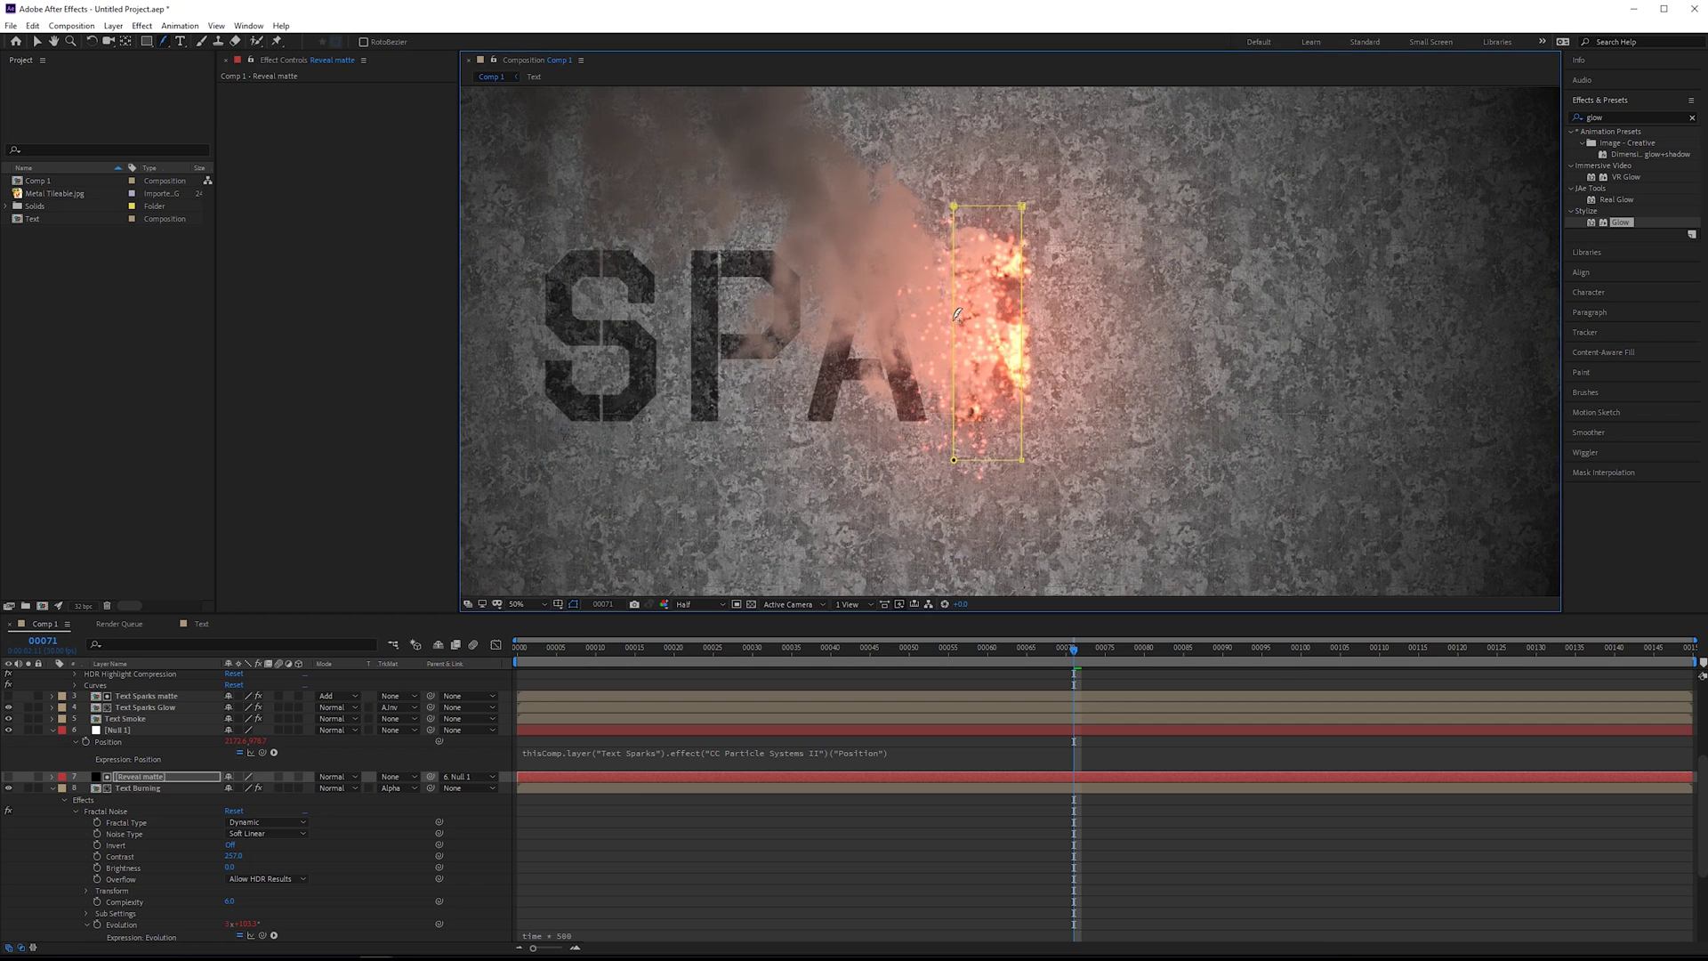
click(977, 206)
drag(941, 213, 901, 211)
drag(952, 461, 910, 464)
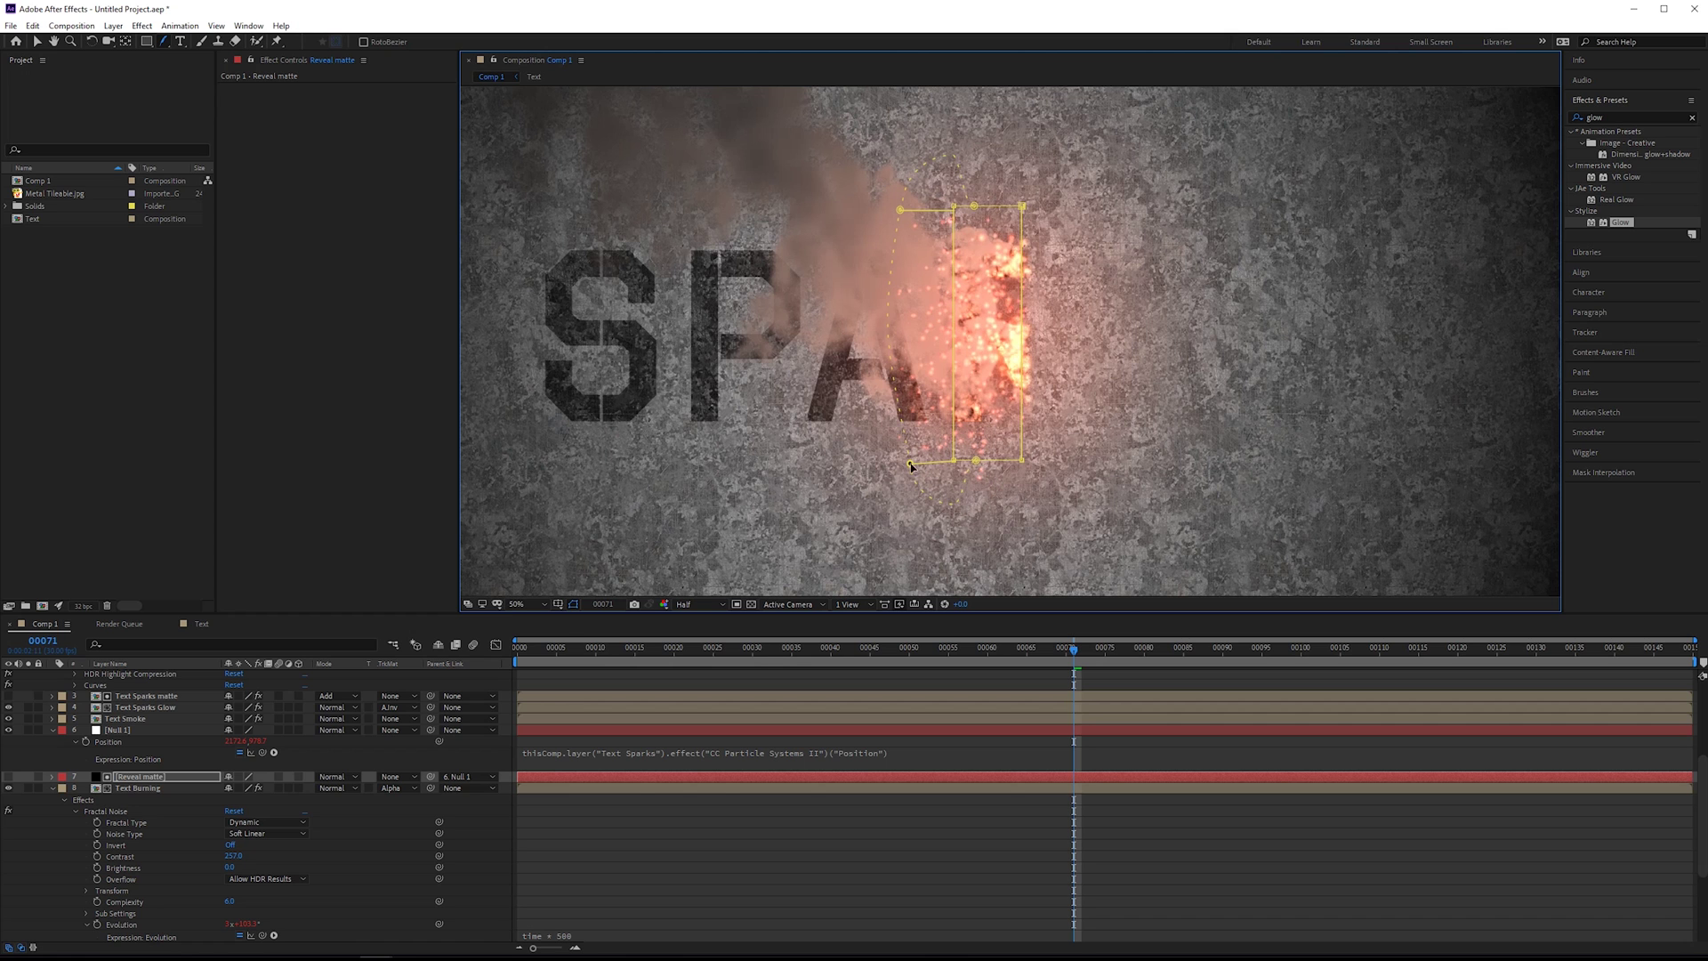
drag(910, 463, 889, 460)
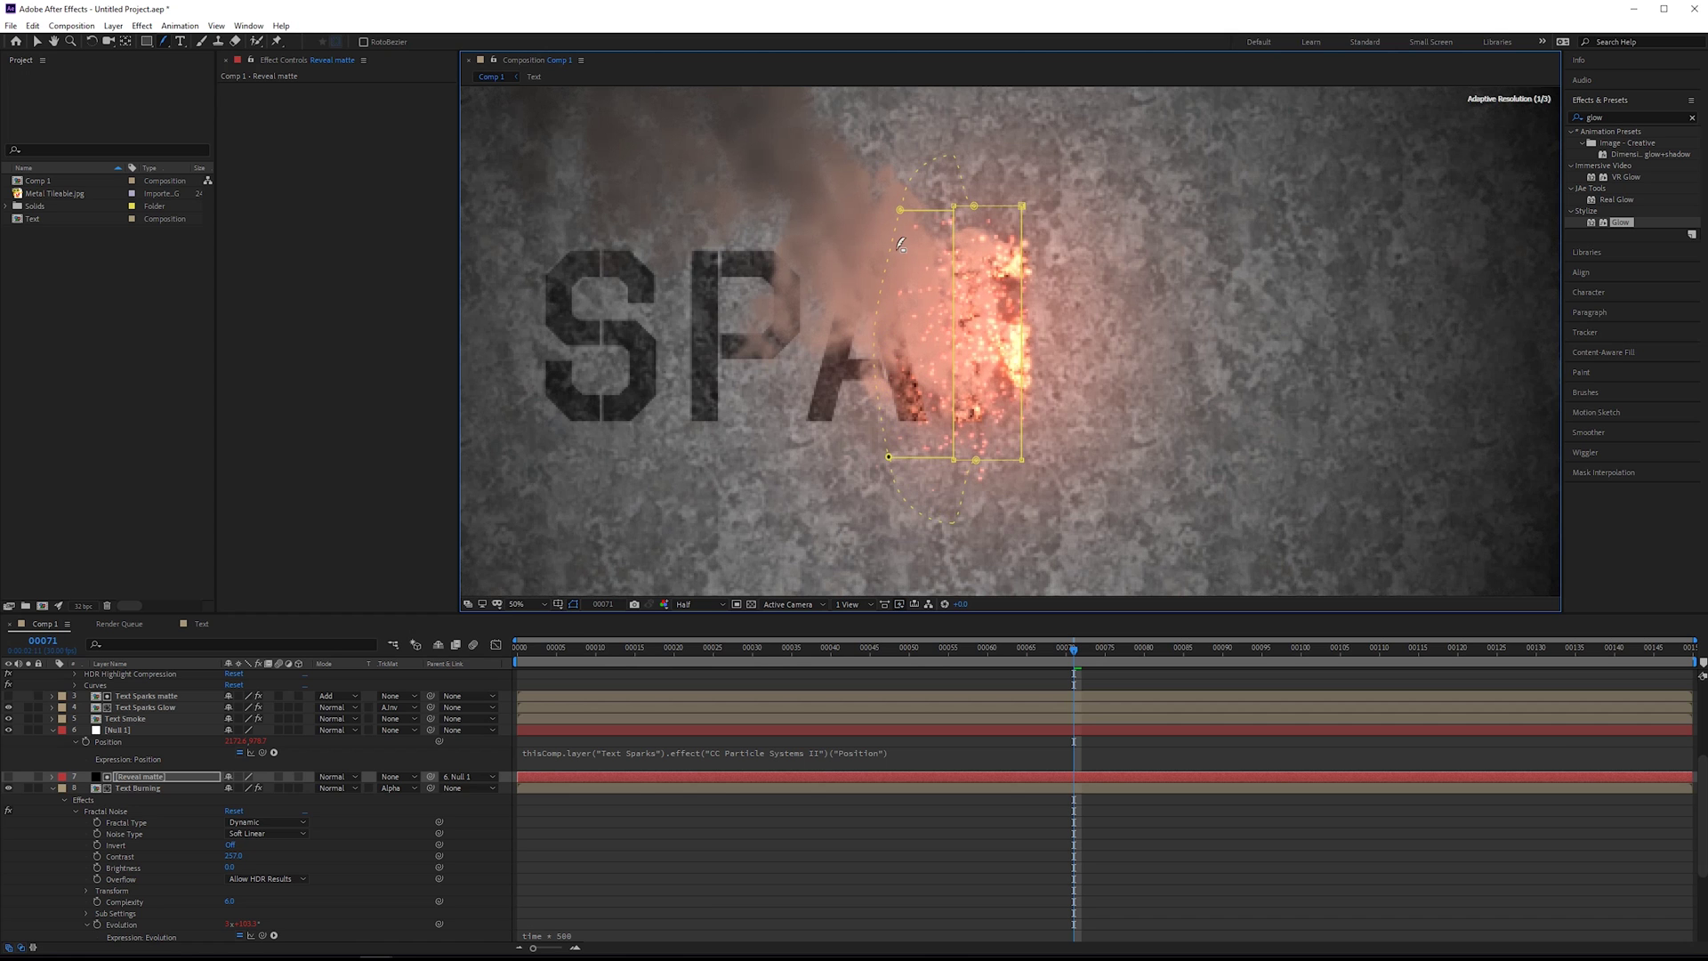
drag(887, 211, 866, 212)
Adjust the position of the feathered mask's trailing edge, checking it at frame 66, and preview the burning reveal from about frame 29.
click(38, 41)
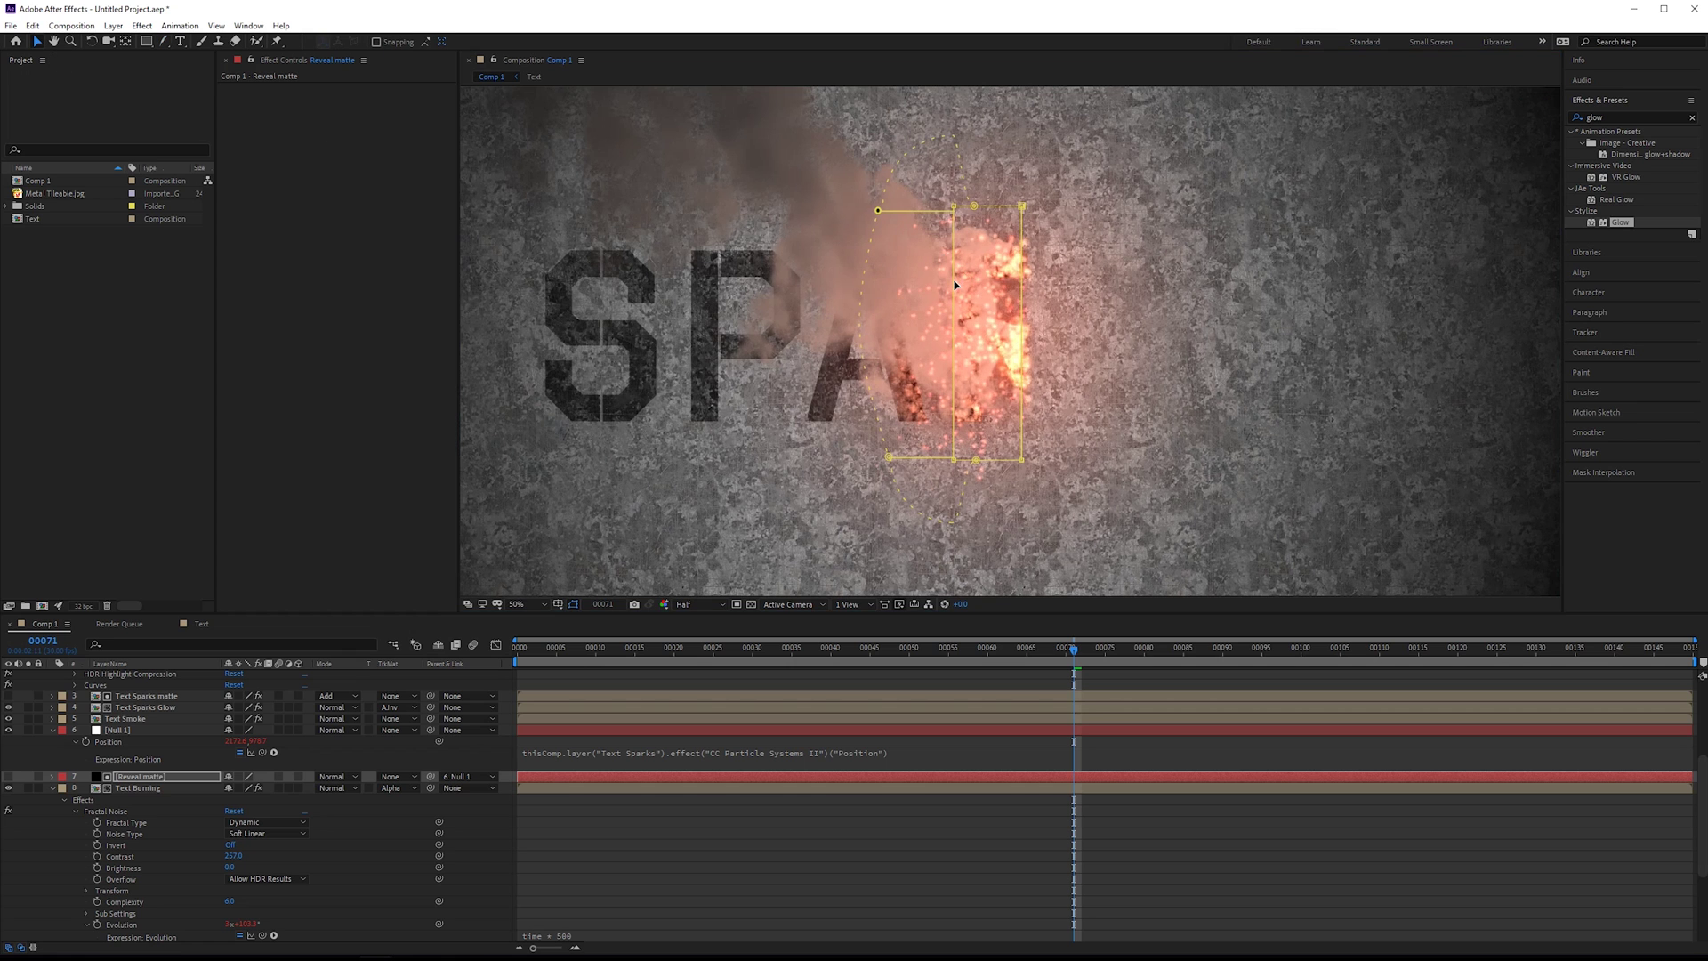
drag(955, 285, 965, 287)
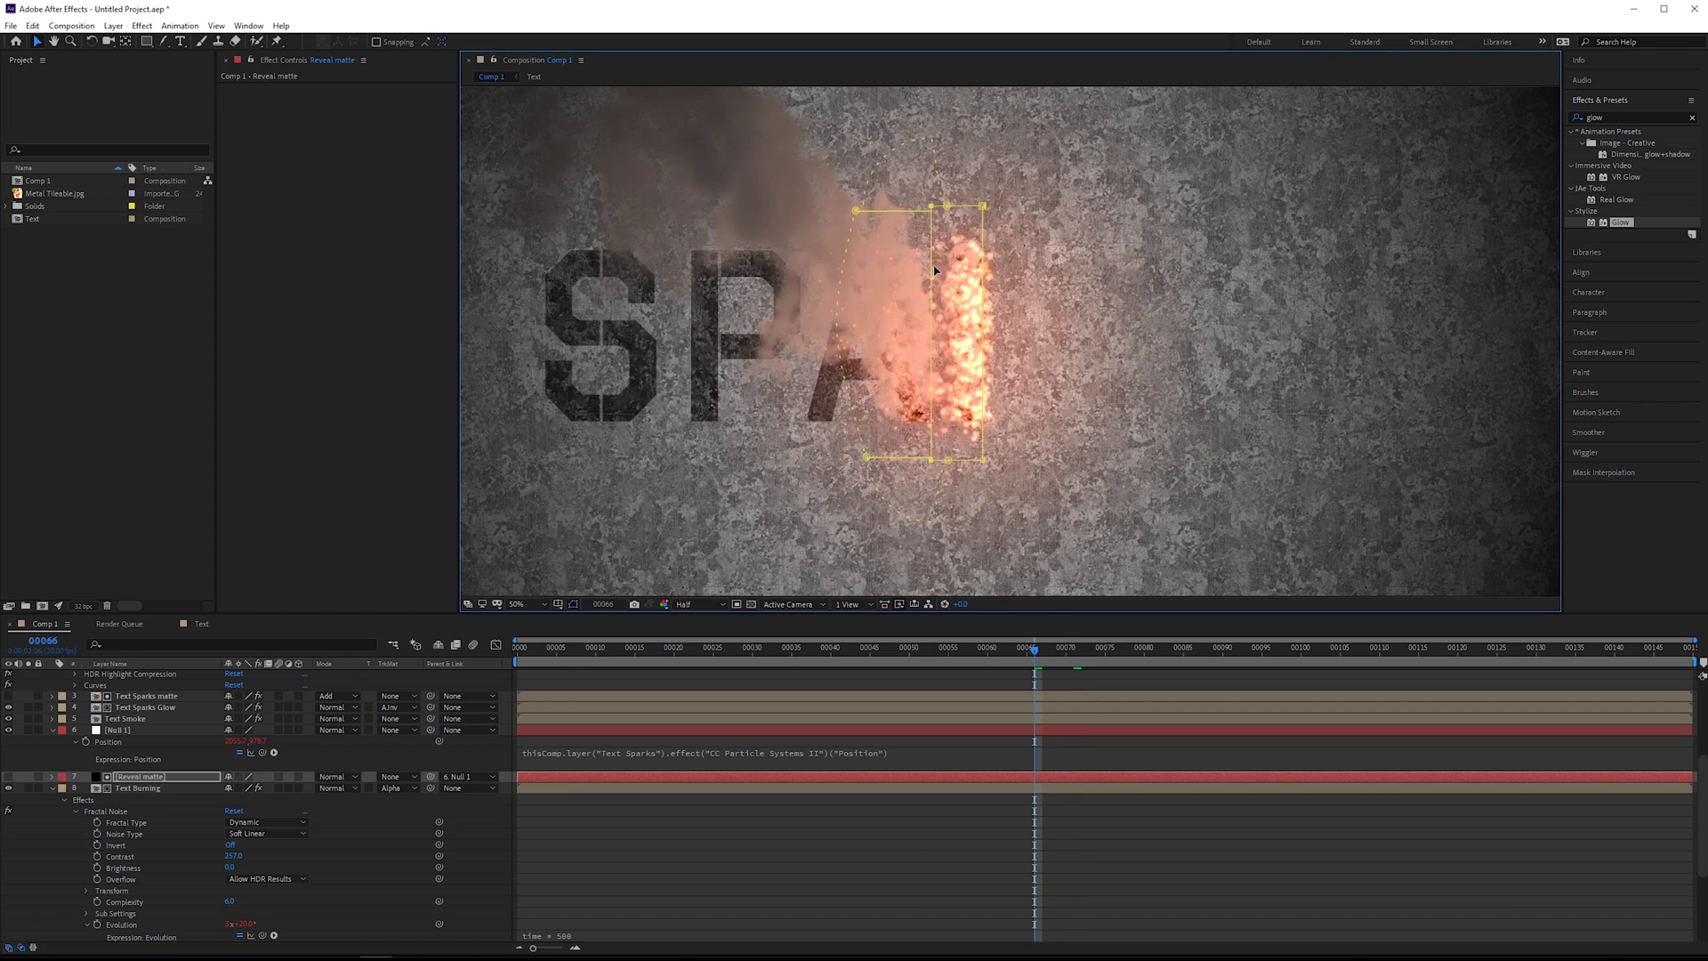
drag(933, 270, 906, 269)
drag(982, 653, 765, 665)
drag(745, 651, 685, 705)
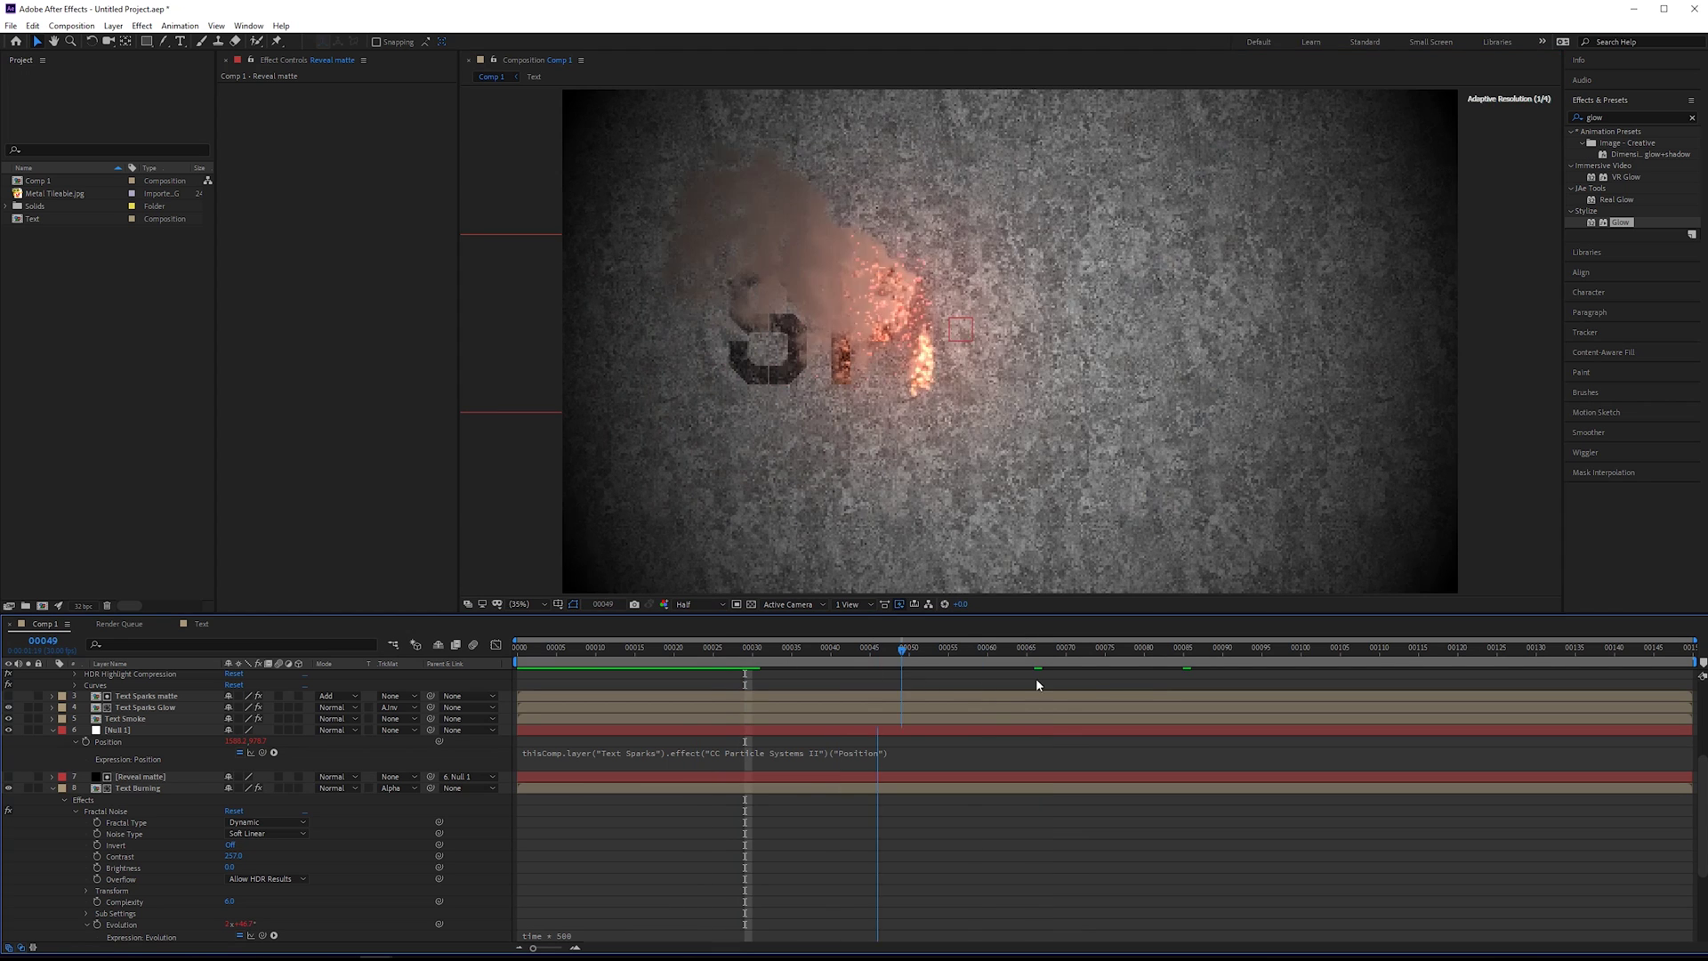
key(space)
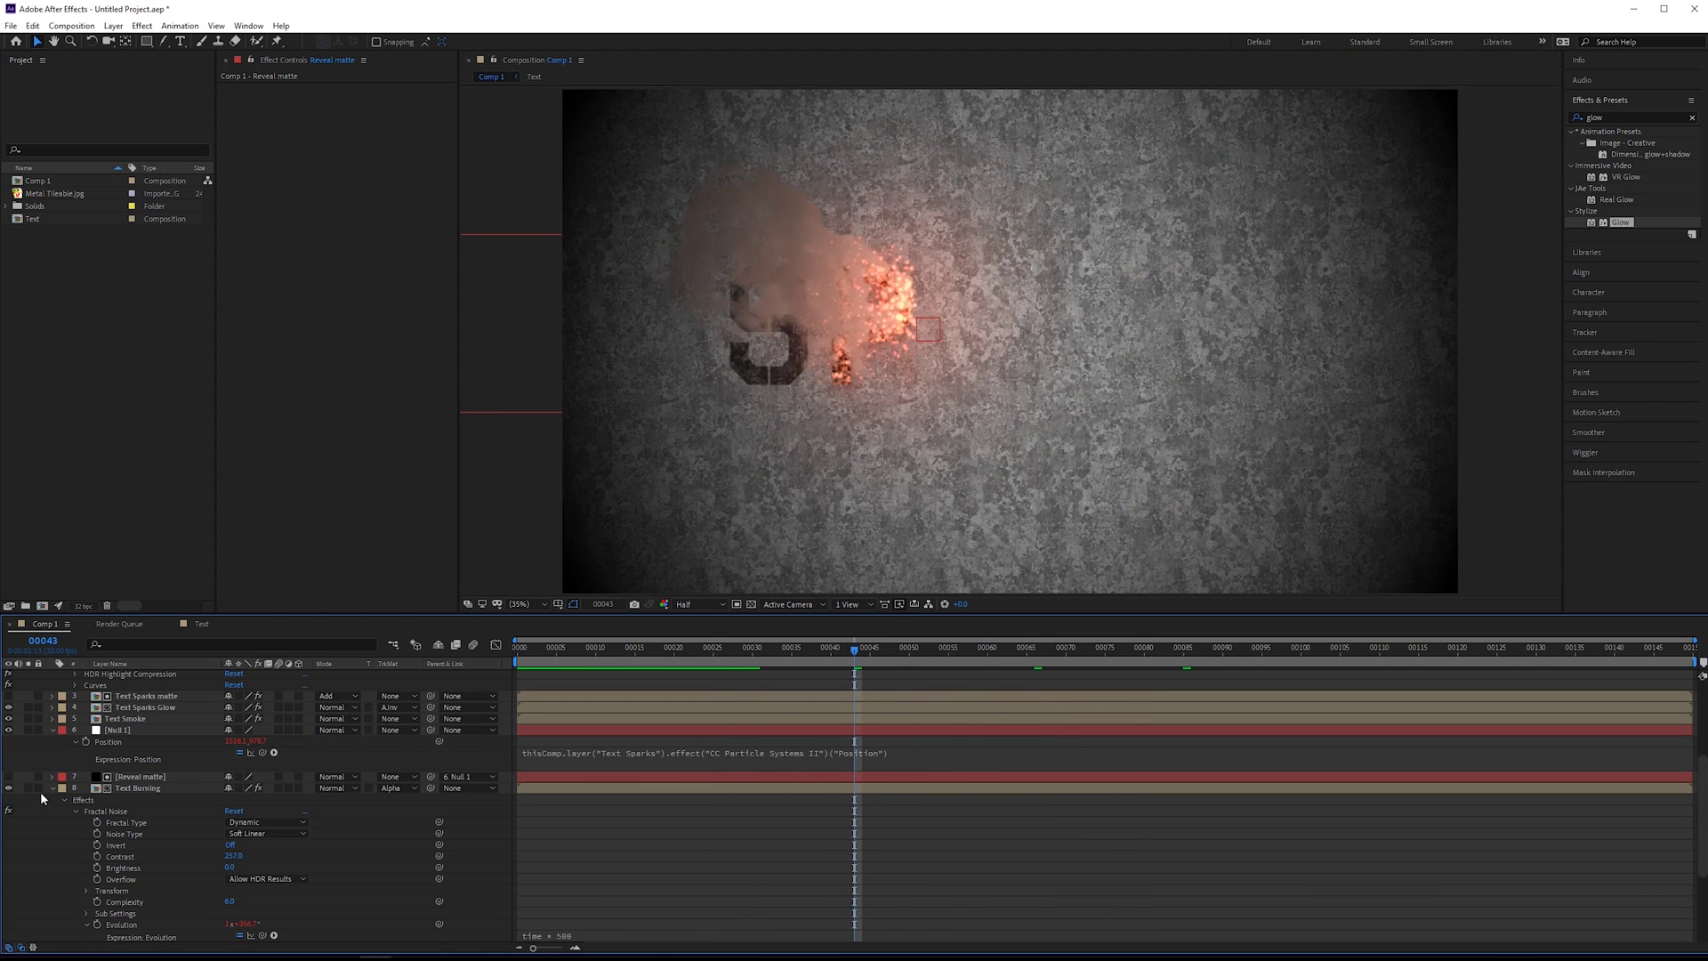
Collapse the expanded properties of Text Burning, Text Sparks and all other layers in Comp 1.
click(52, 788)
scroll(55, 801, up, 2)
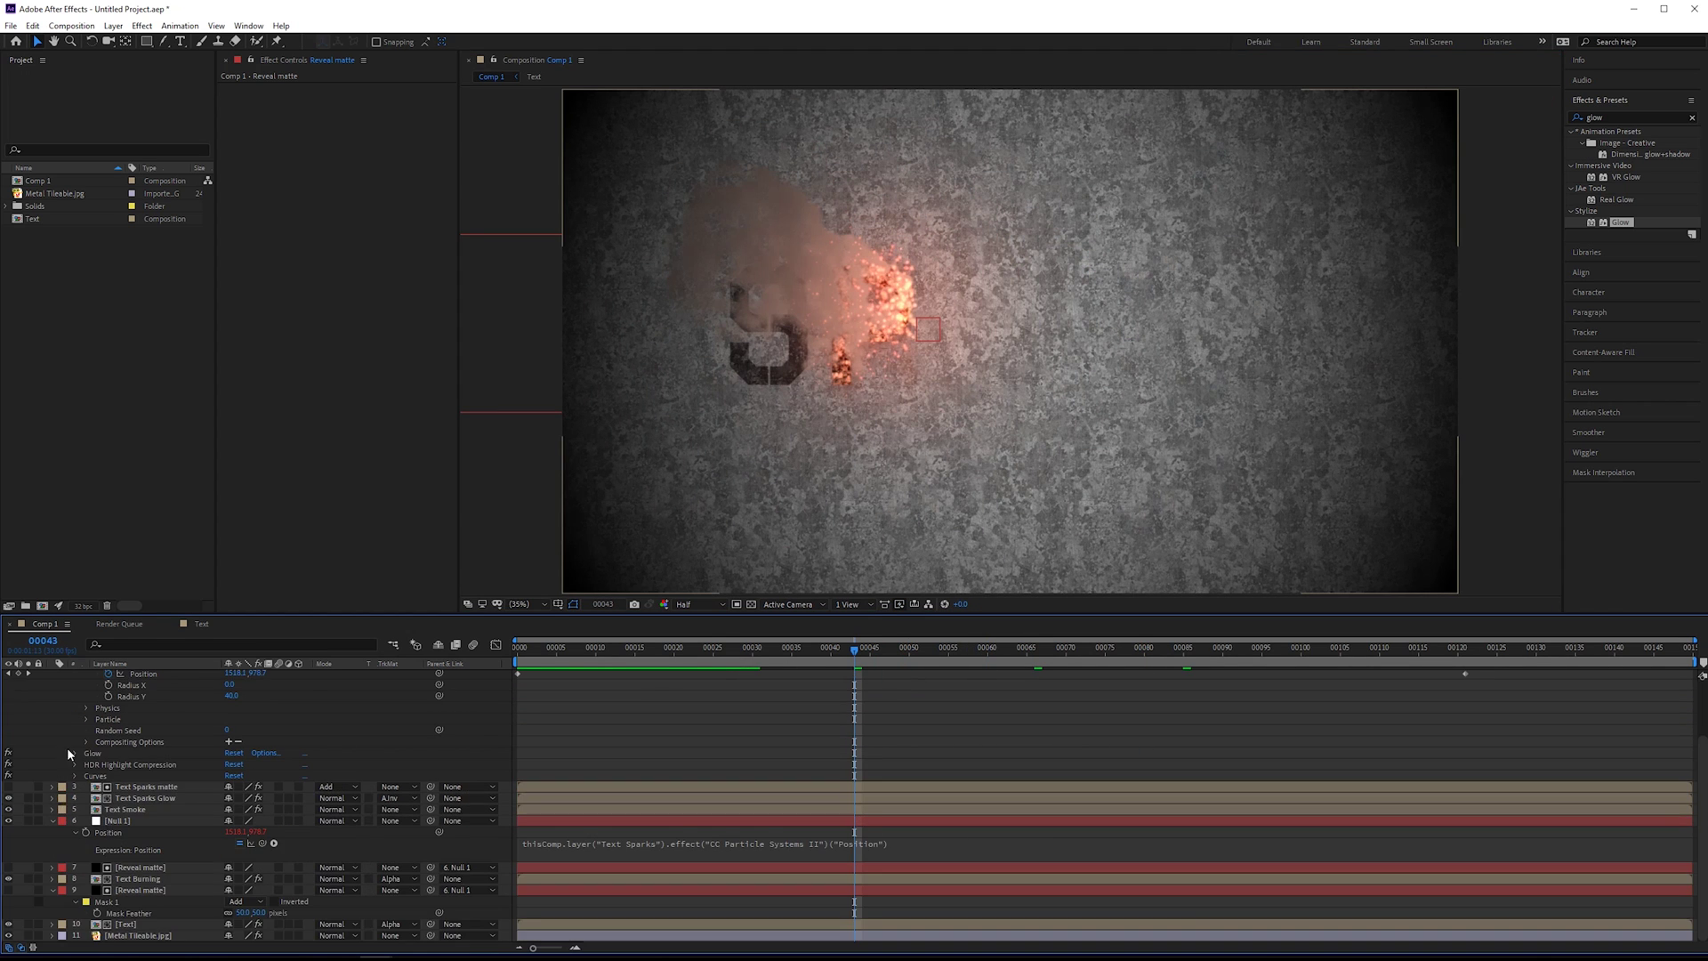
scroll(67, 748, up, 2)
click(107, 698)
key(ctrl+a)
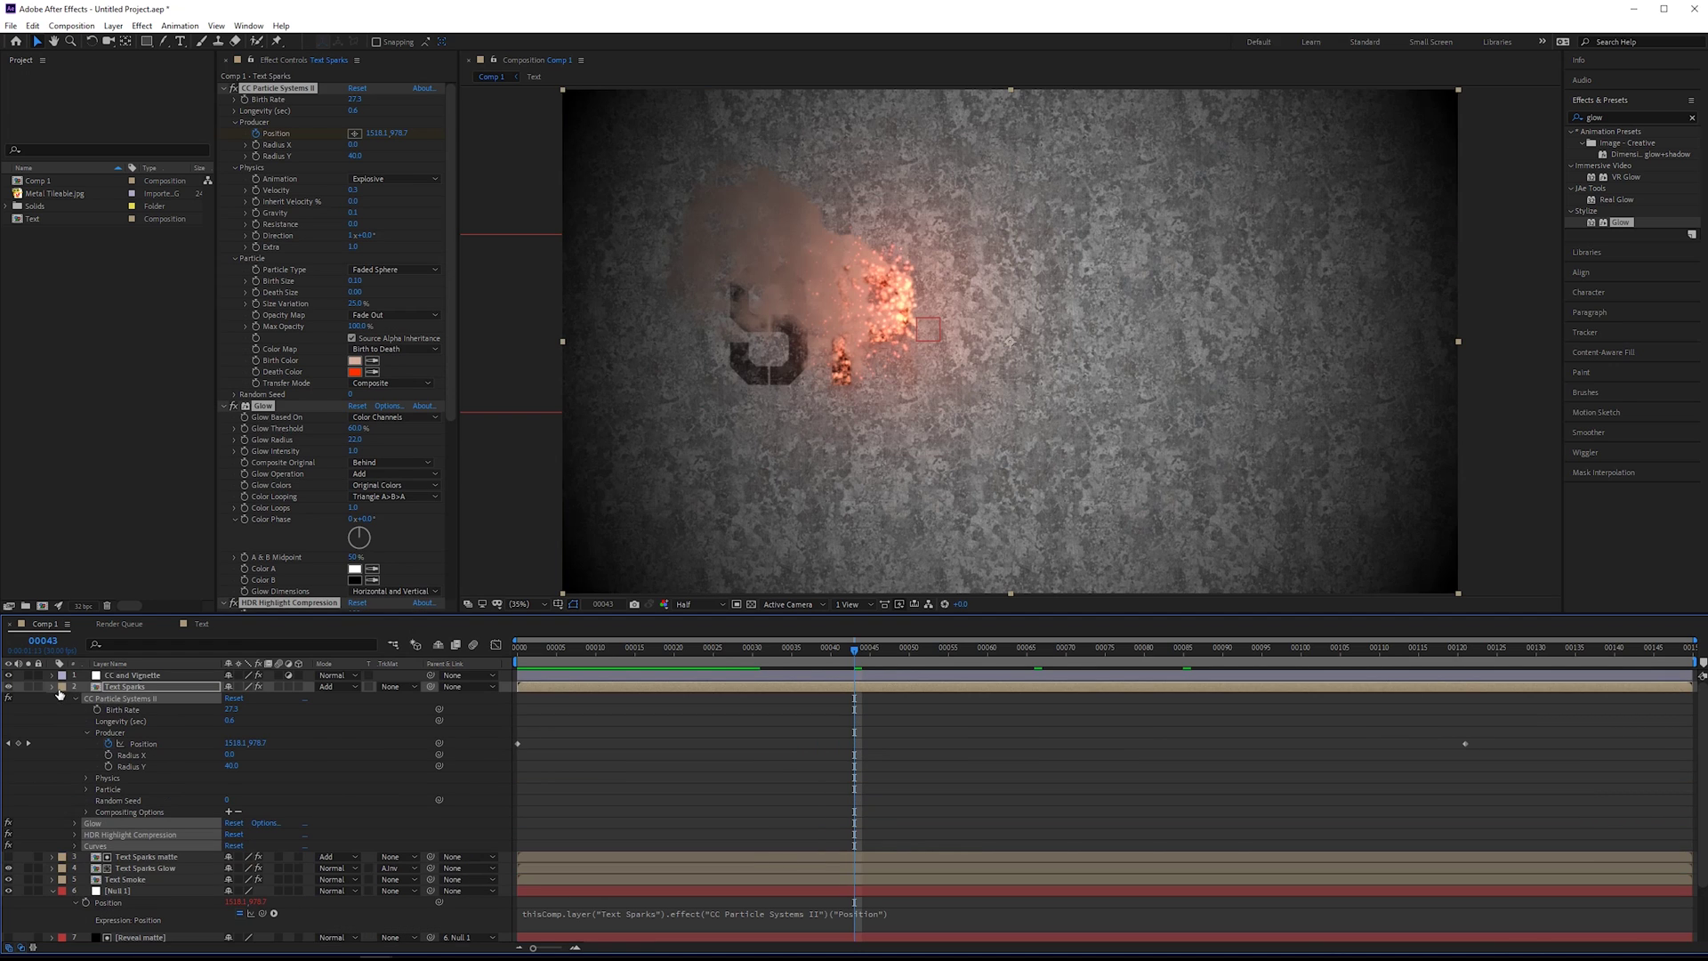
click(54, 687)
key(ctrl+a)
key(u)
key(F2)
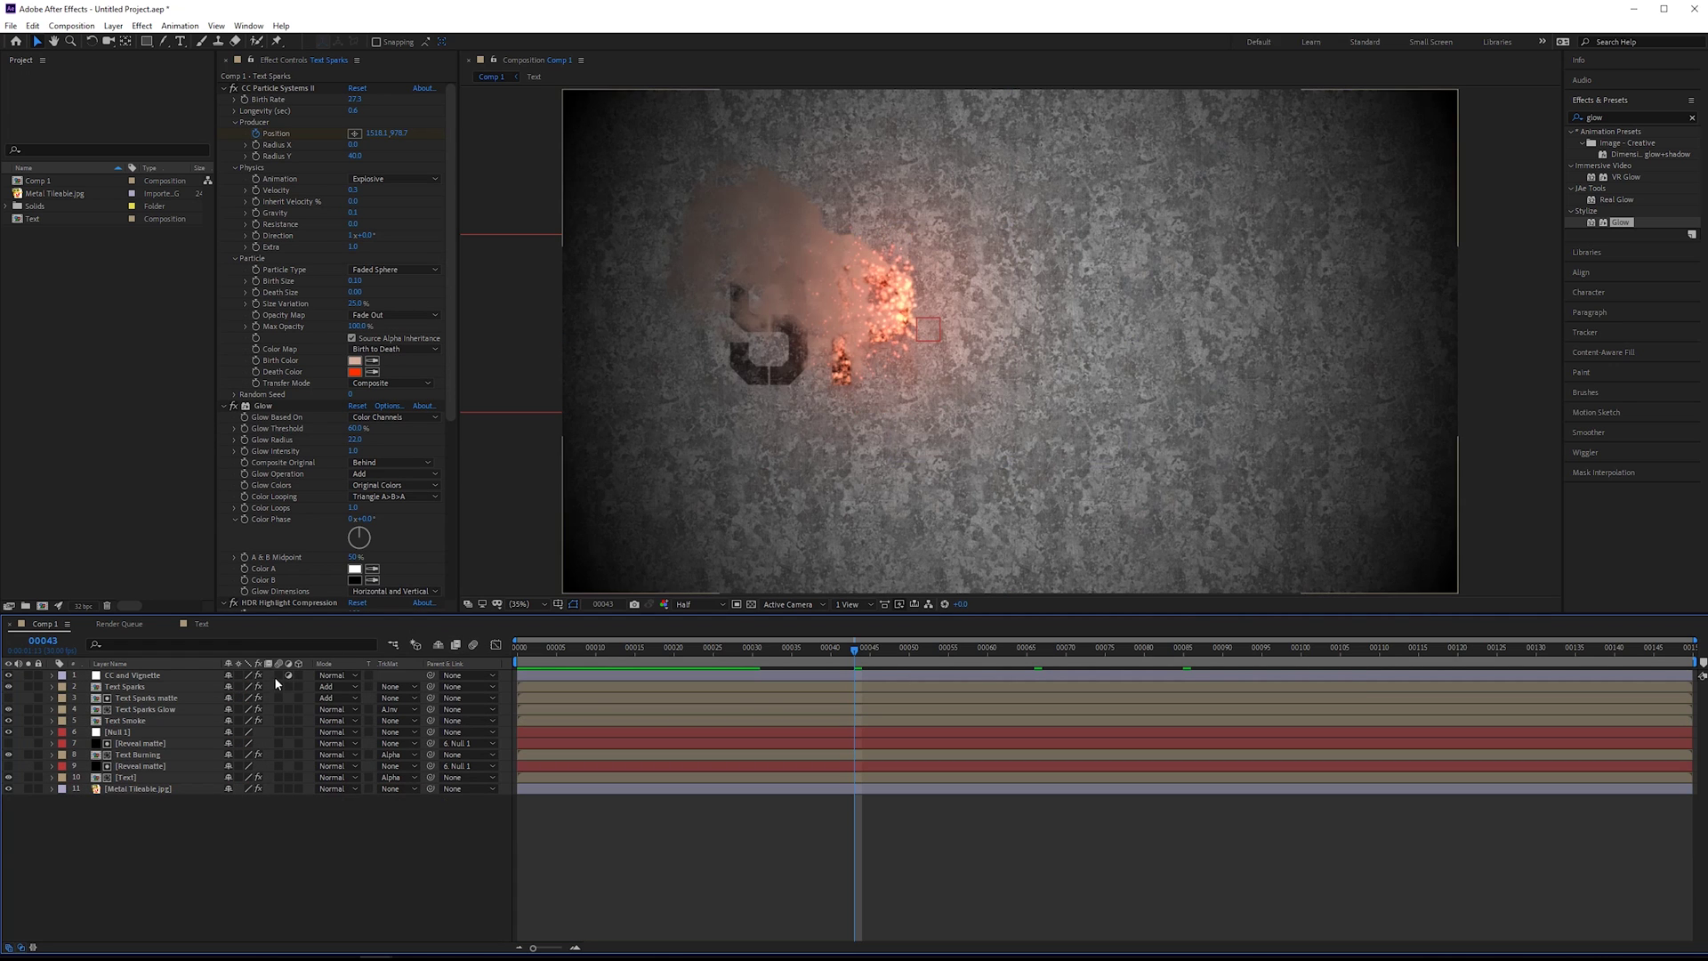
Enable motion blur for the composition and for every layer in Comp 1.
click(474, 645)
drag(279, 674, 287, 821)
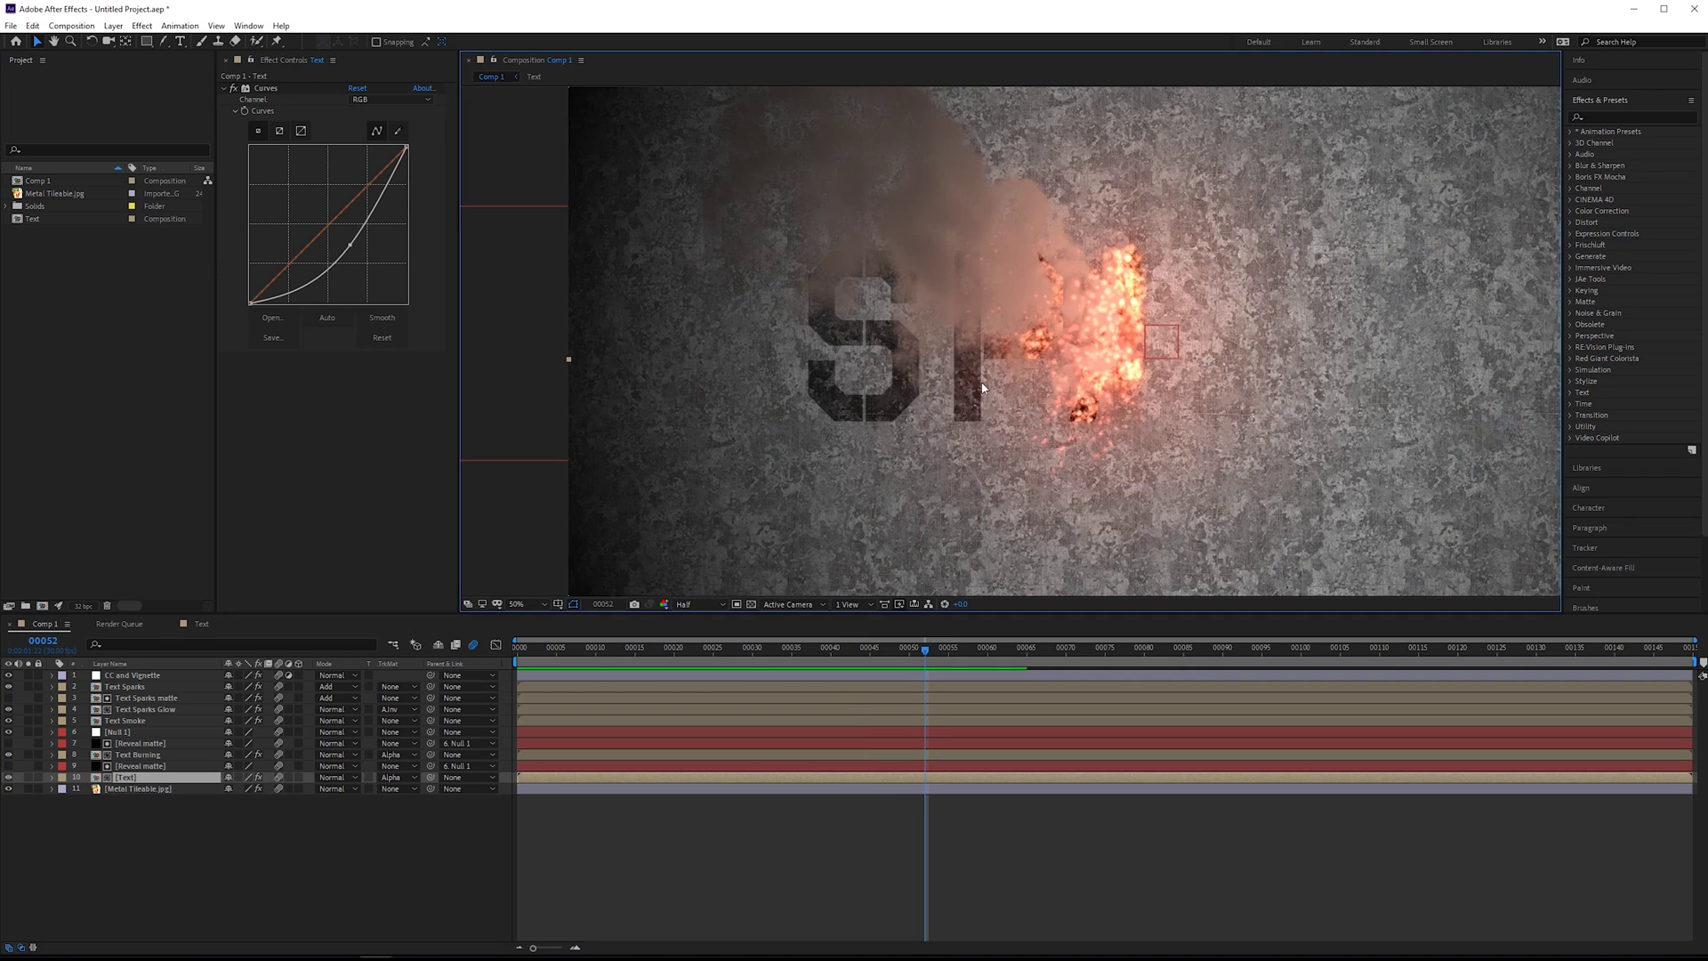
drag(954, 442, 1026, 416)
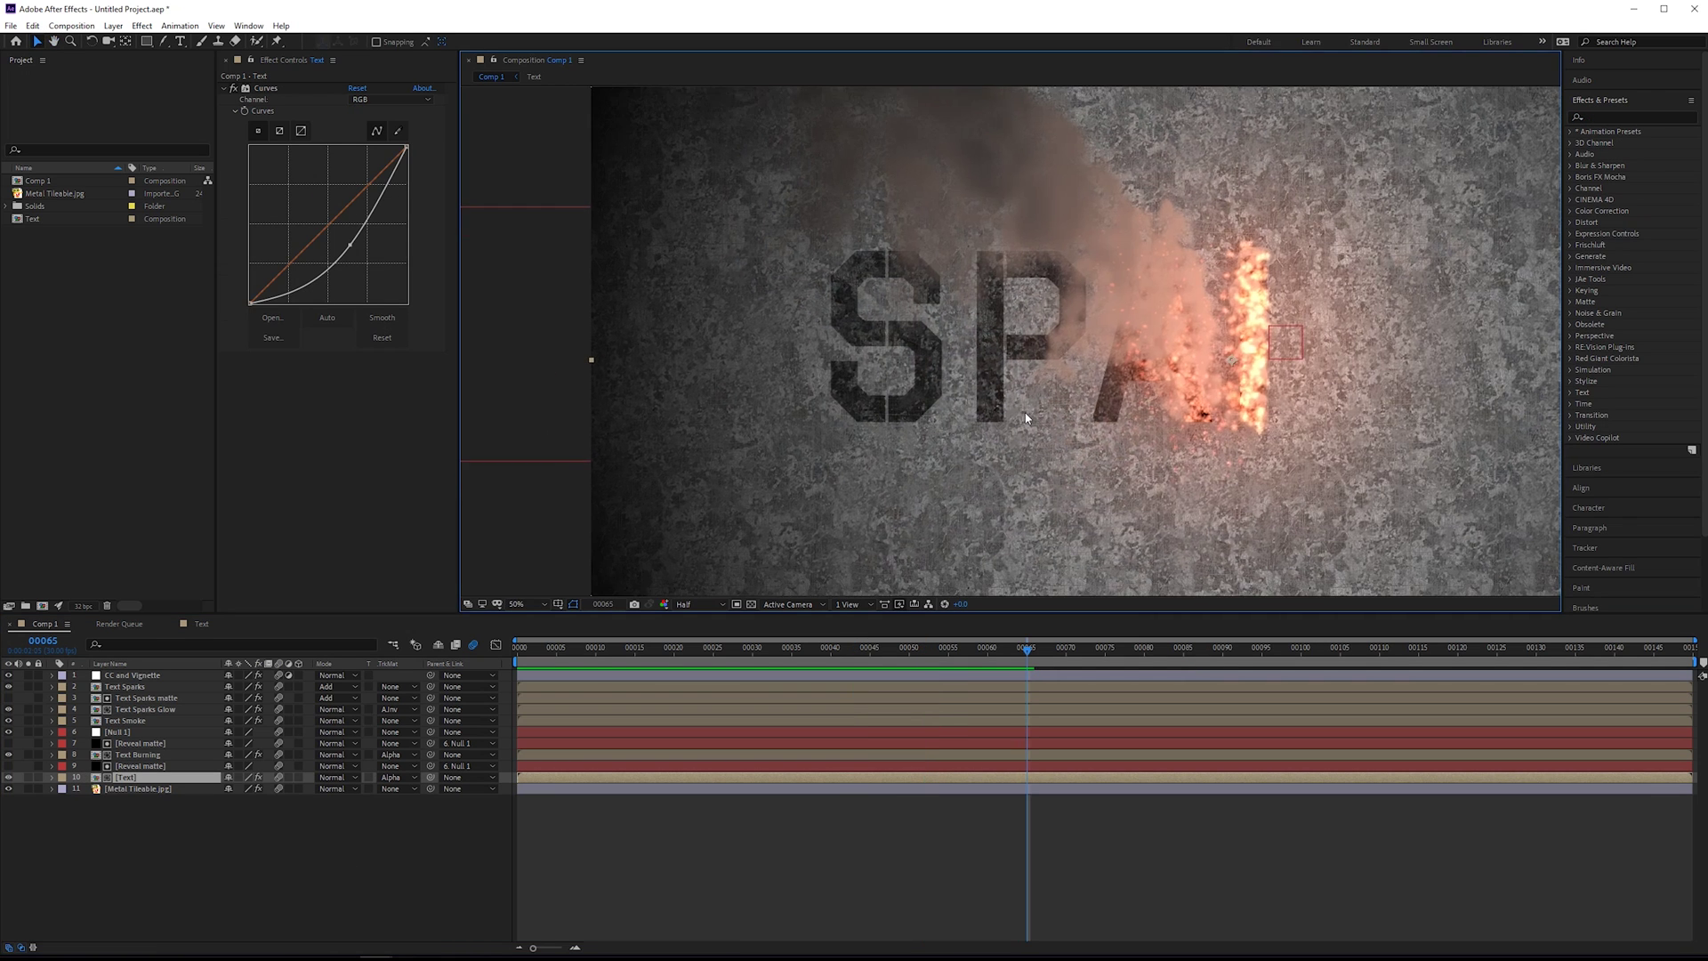
Inspect the dark letter edges up close at frame 65 and add a Channel Blur effect to the Text layer.
scroll(1026, 415, up, 1)
drag(1056, 347, 1002, 354)
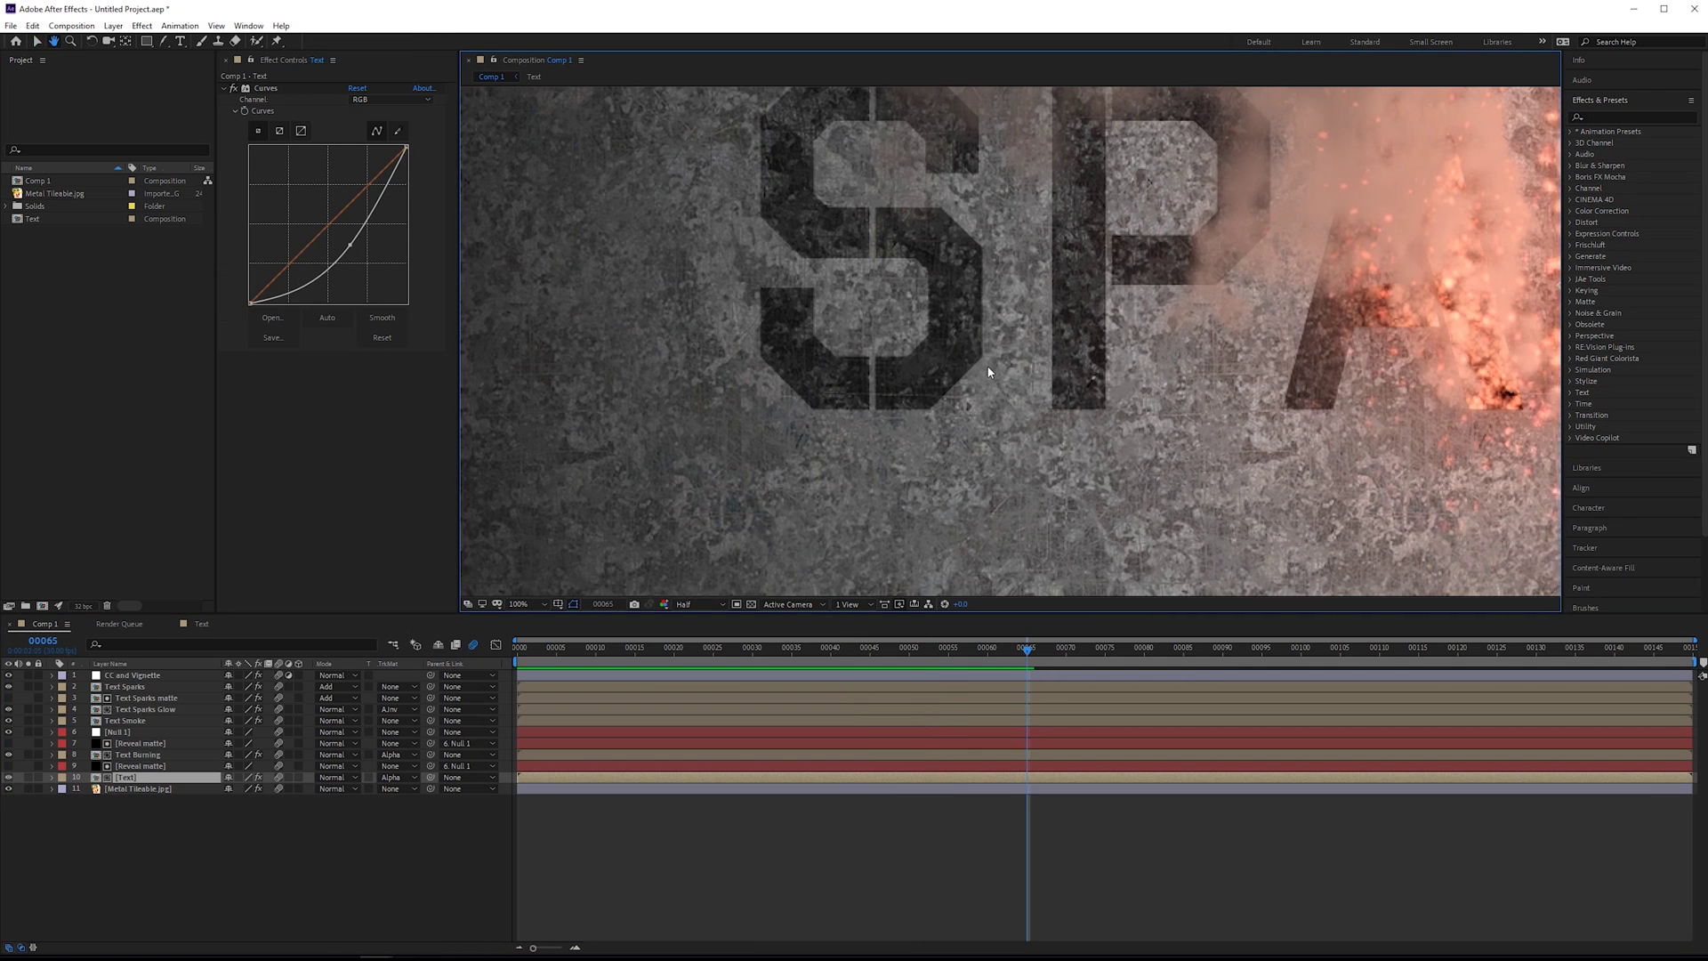
scroll(1001, 353, up, 1)
drag(965, 438, 974, 210)
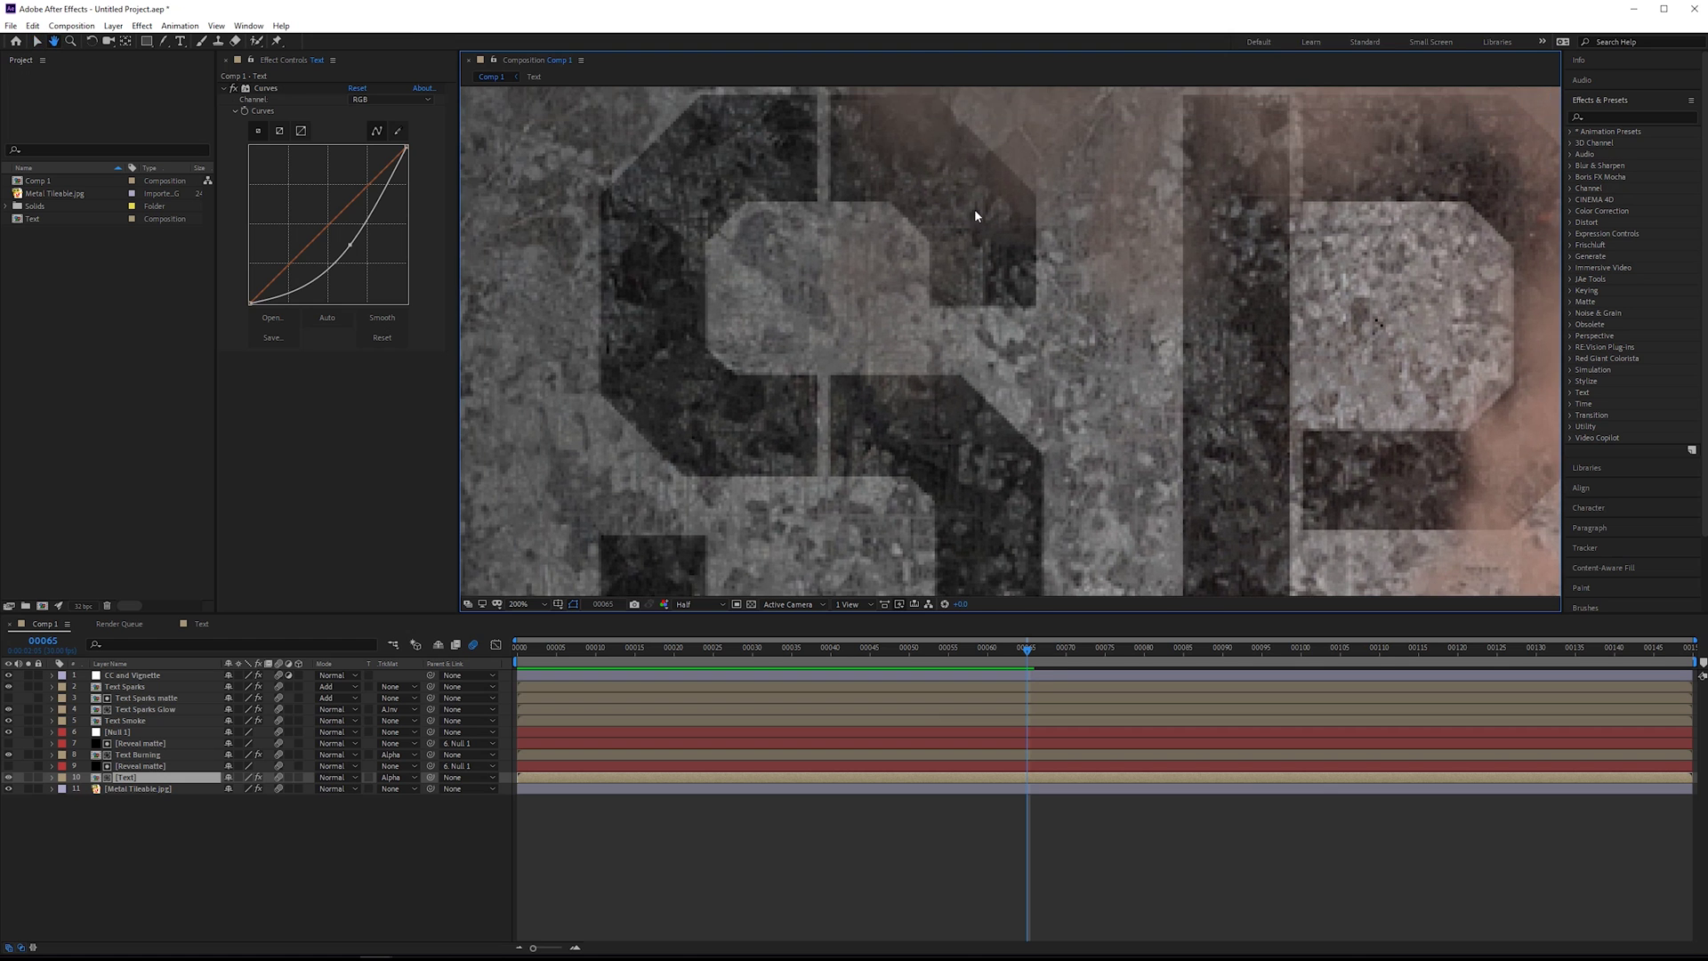
drag(1039, 310, 783, 238)
scroll(986, 383, down, 1)
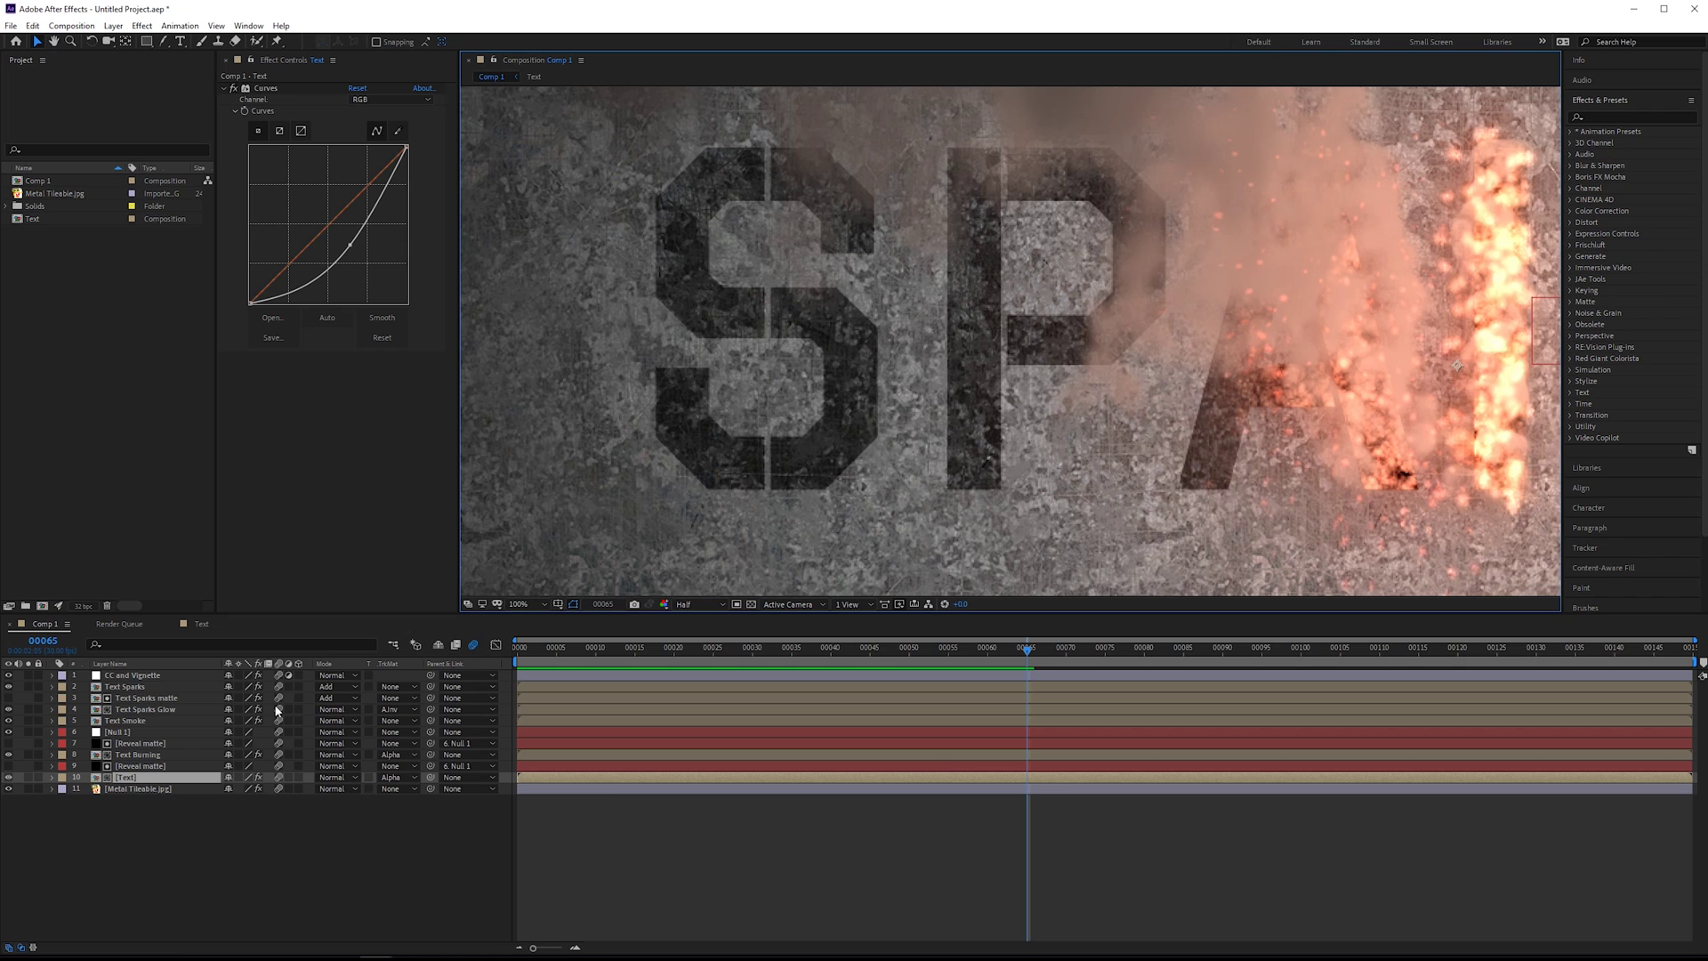
click(138, 790)
click(140, 767)
click(133, 779)
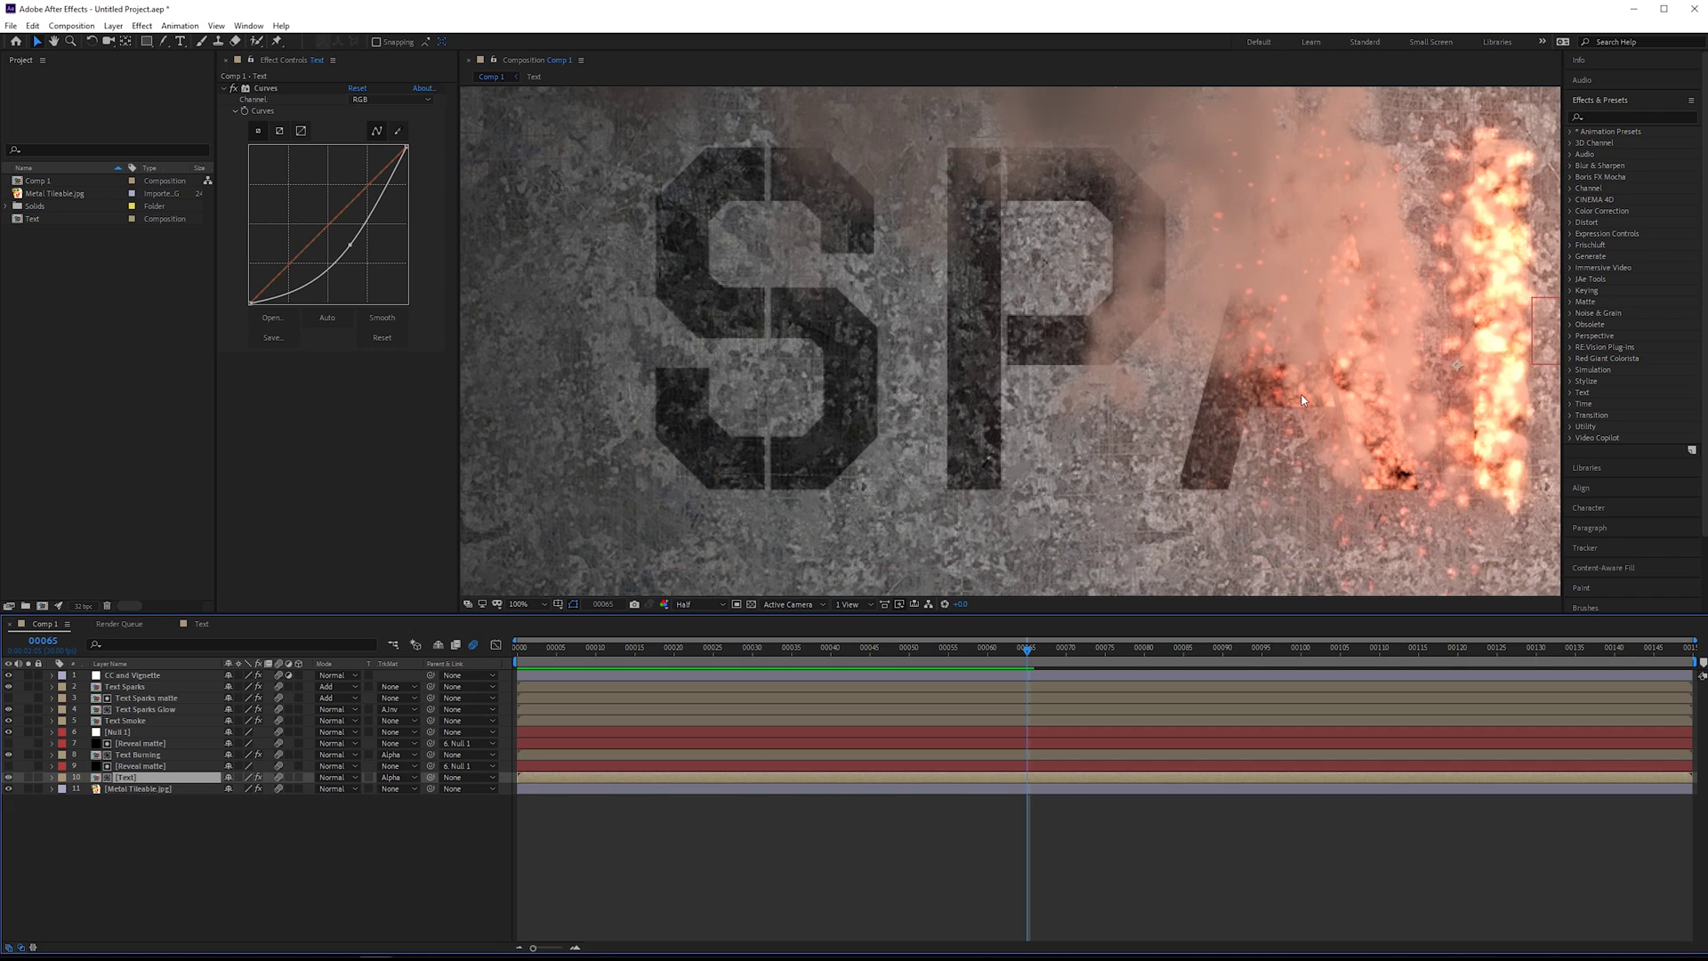
click(1633, 115)
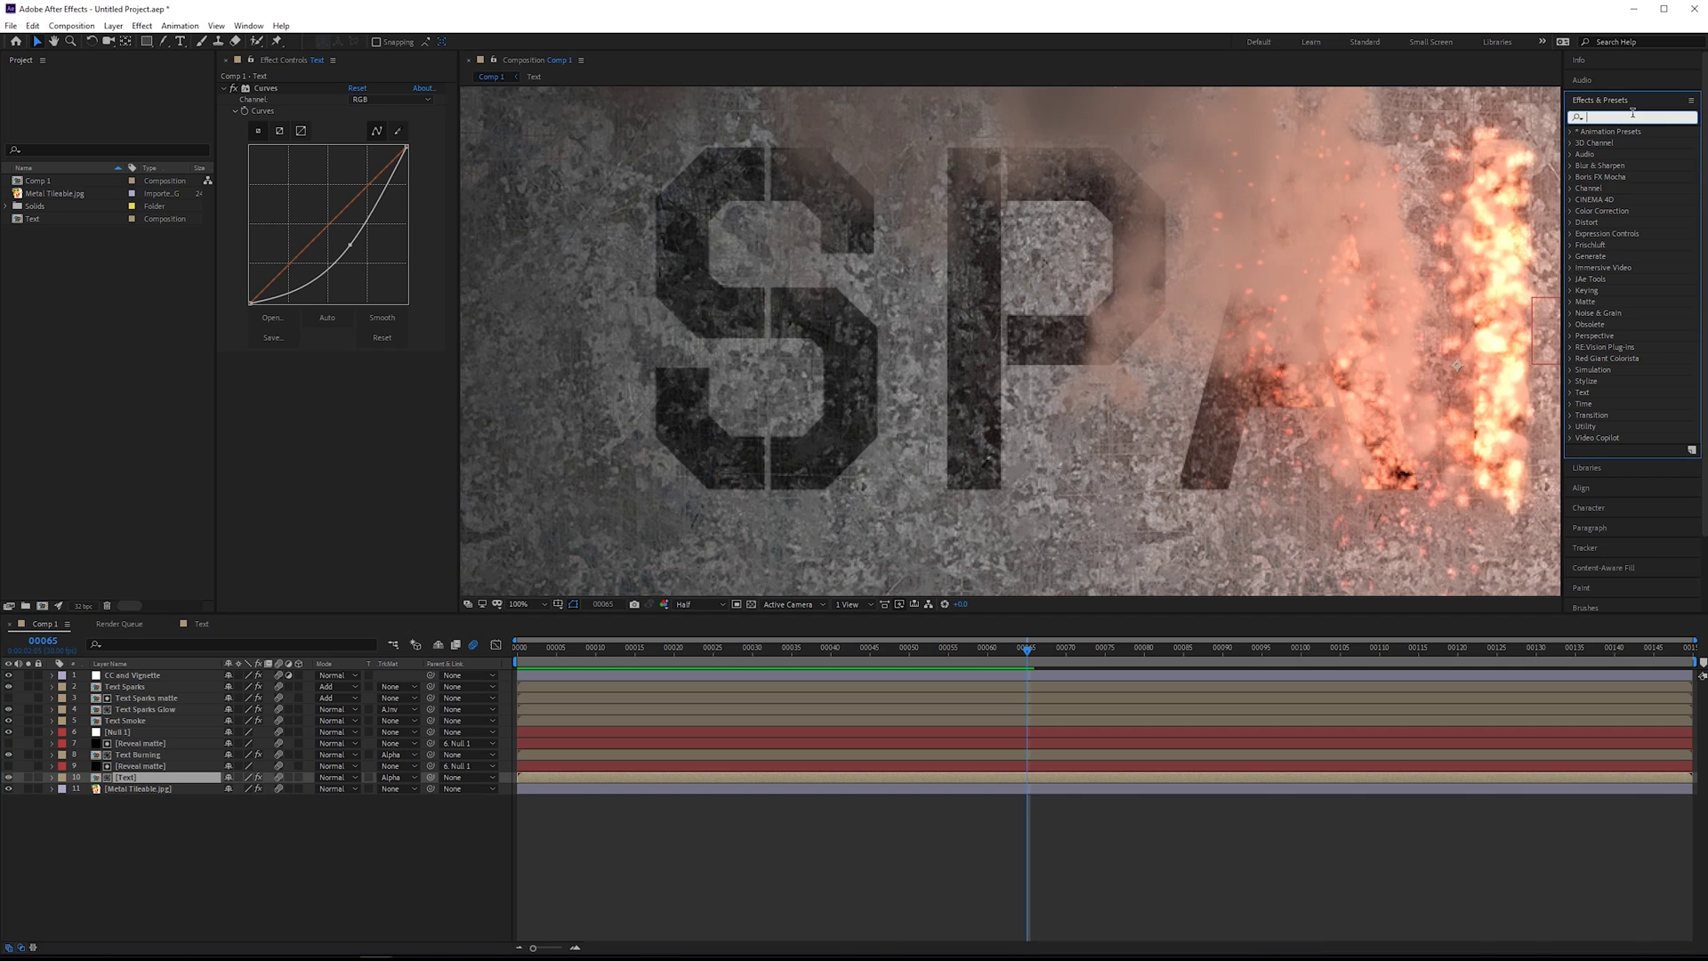
text(channel)
drag(1621, 165, 409, 424)
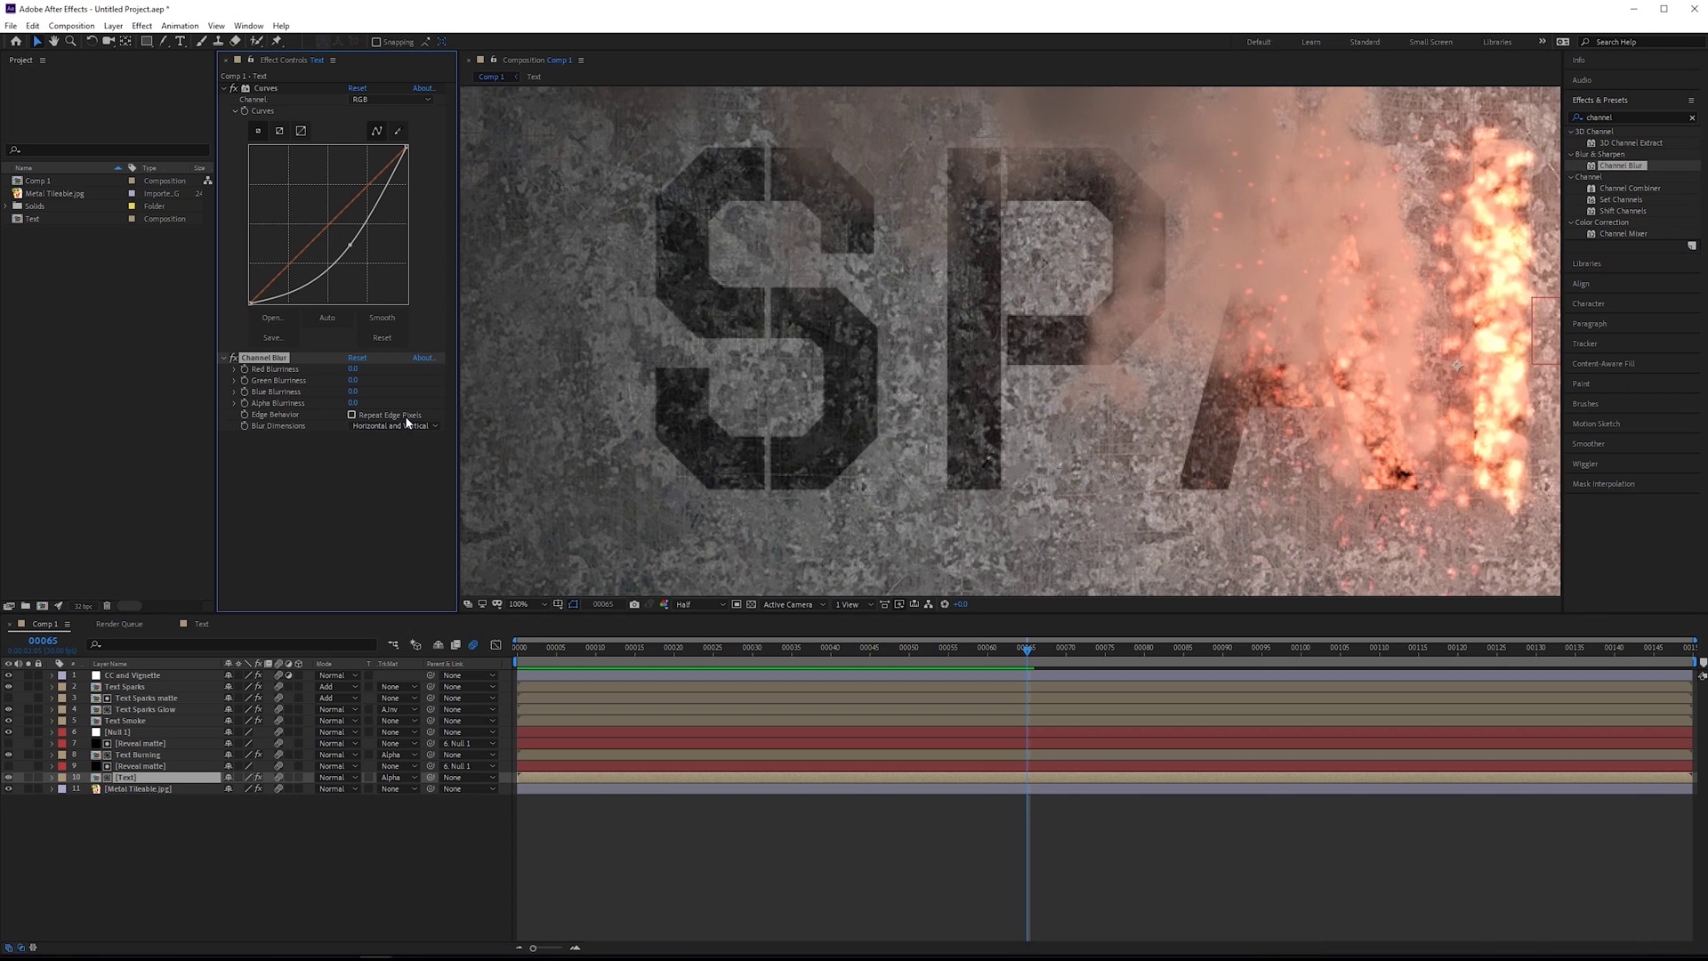
Set the Channel Blur's Alpha Blurriness to 2 on the Text layer and inspect the letter edges up close.
click(353, 405)
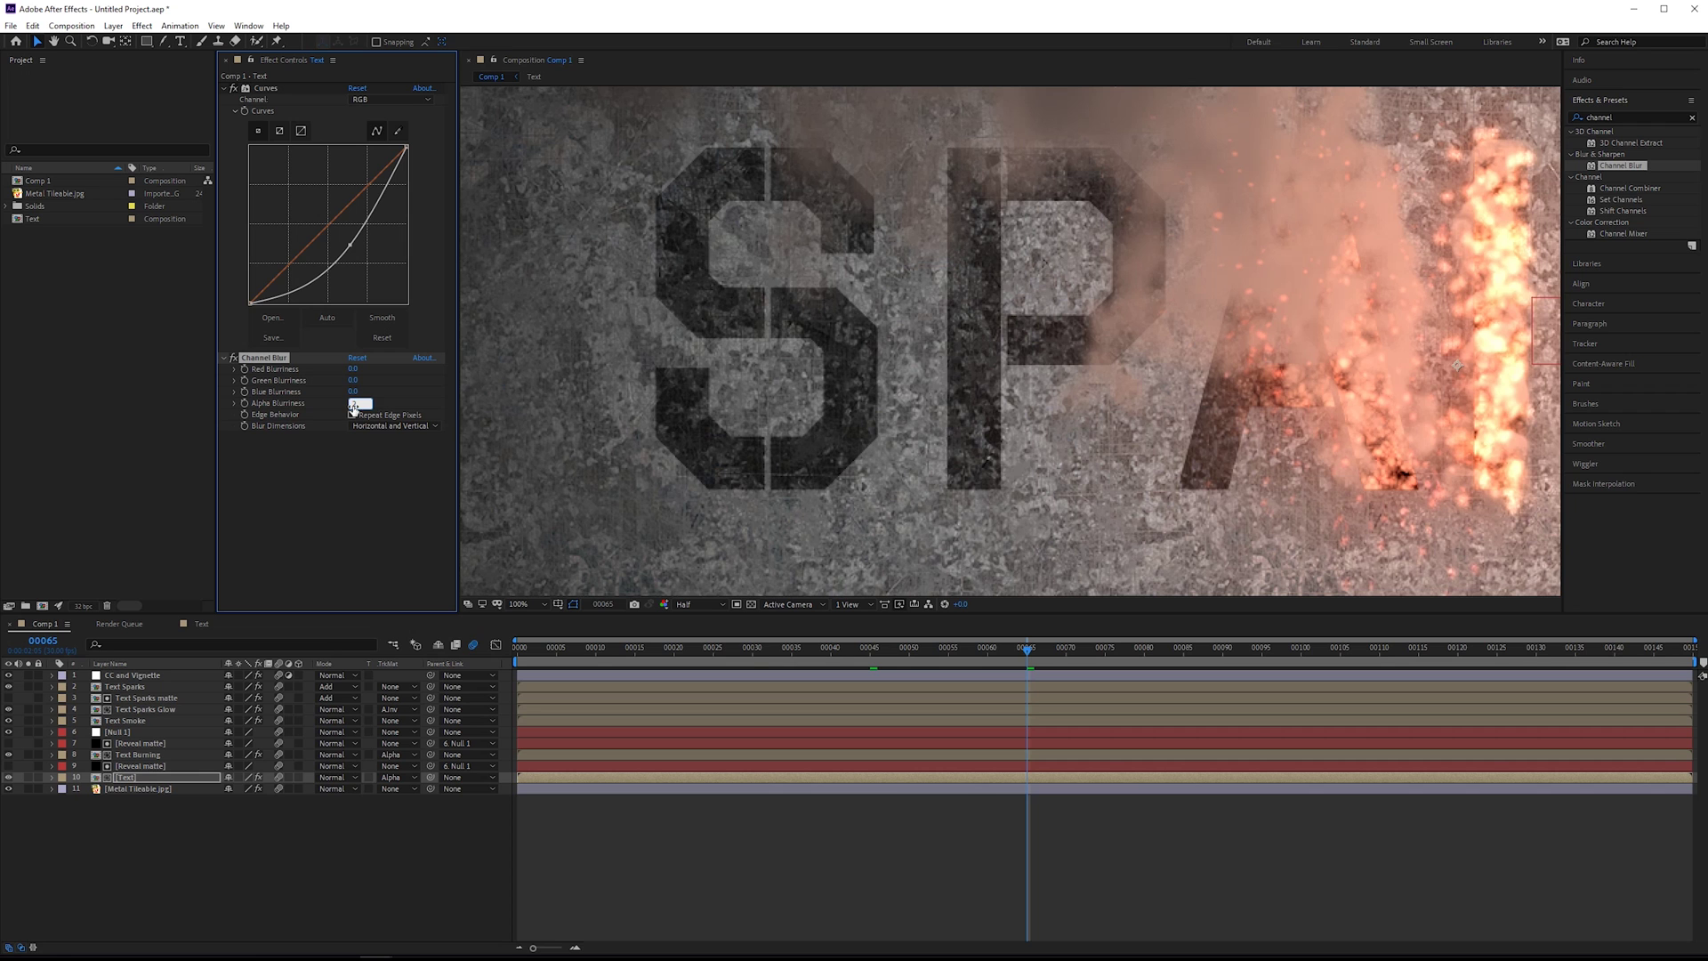
text(2)
key(Return)
scroll(841, 367, up, 2)
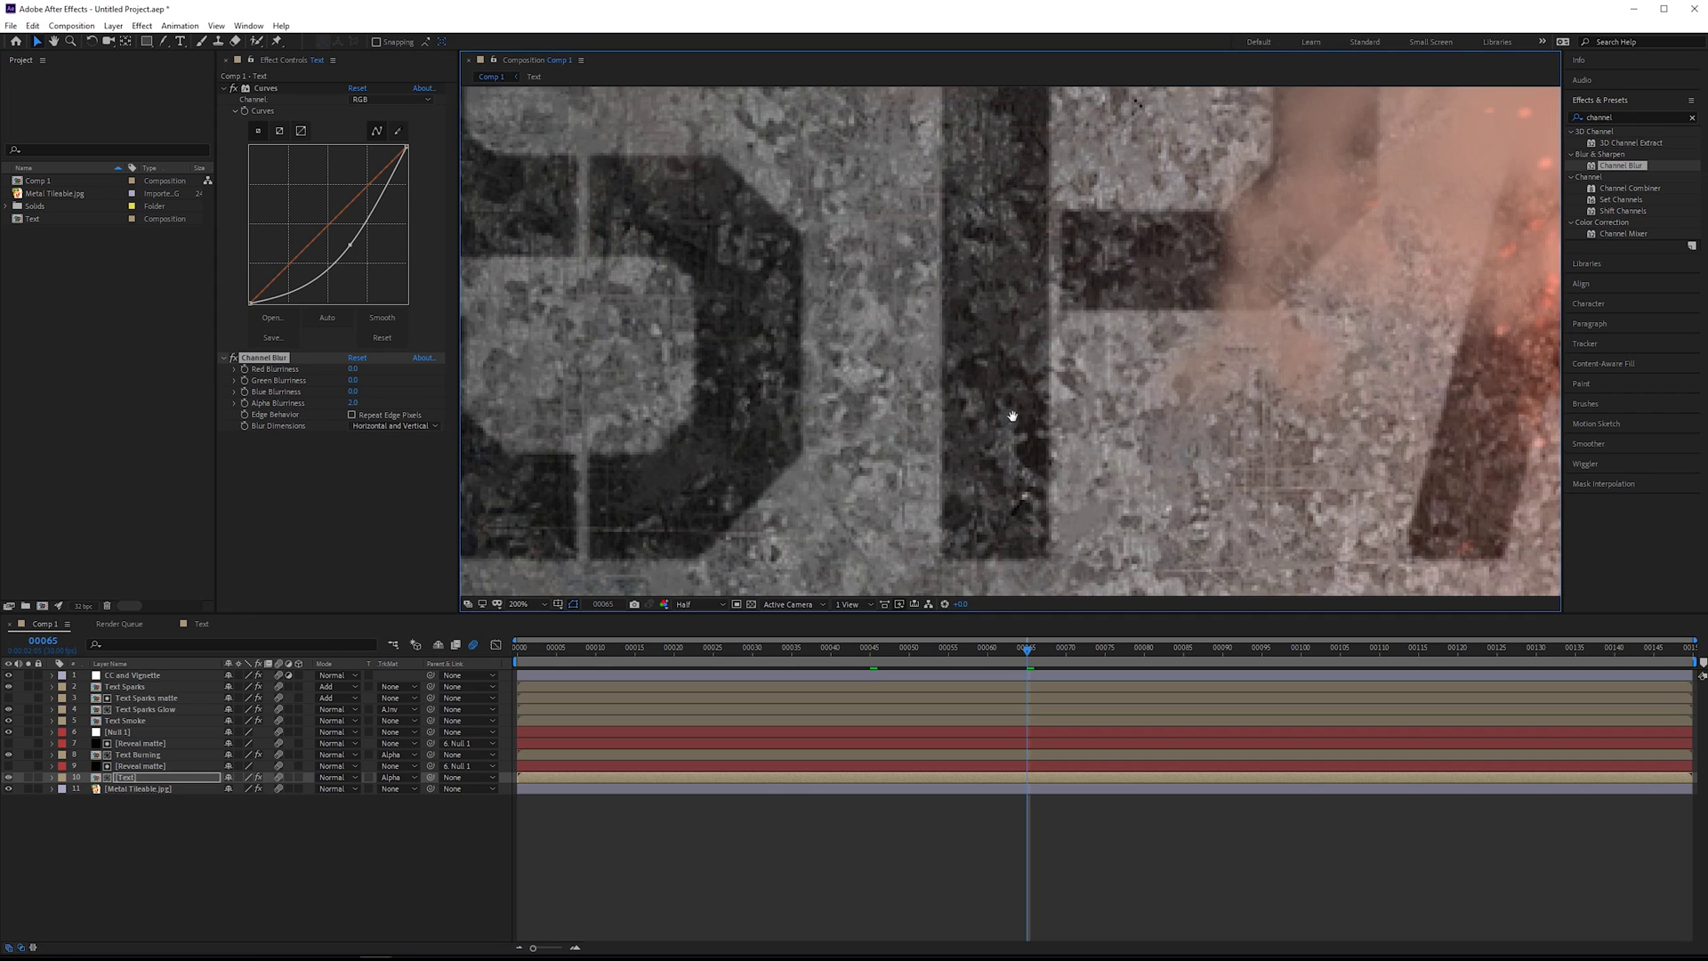
drag(1021, 323, 1024, 458)
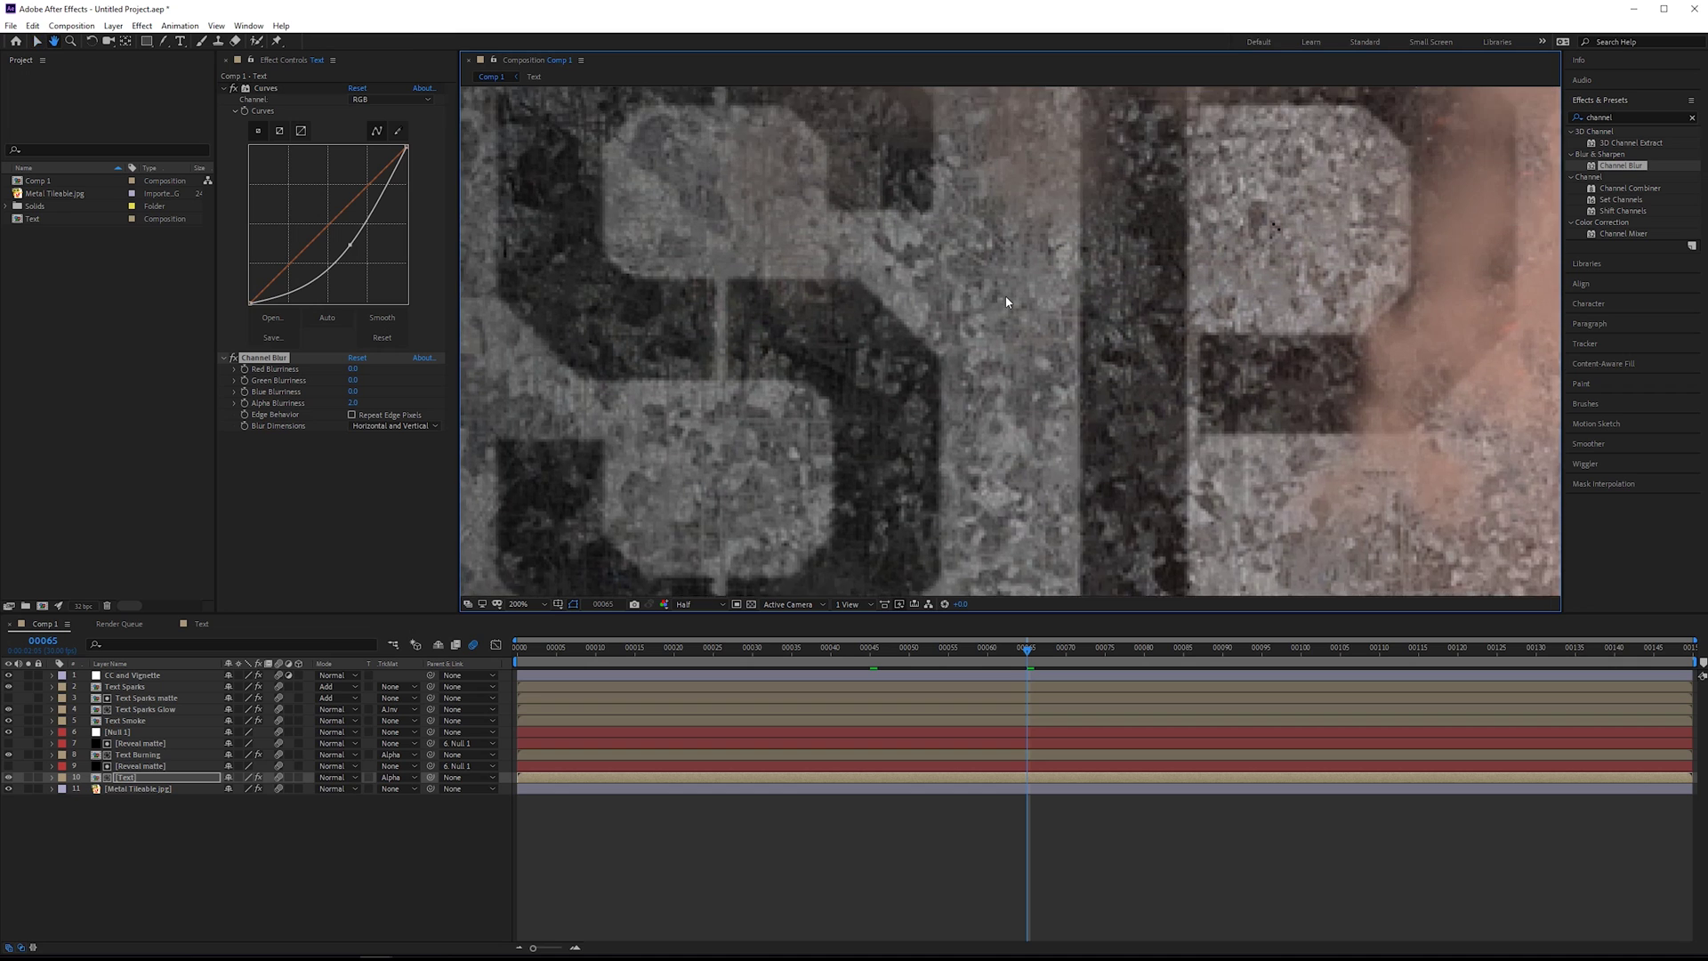
drag(1006, 296, 1047, 548)
scroll(1123, 258, down, 4)
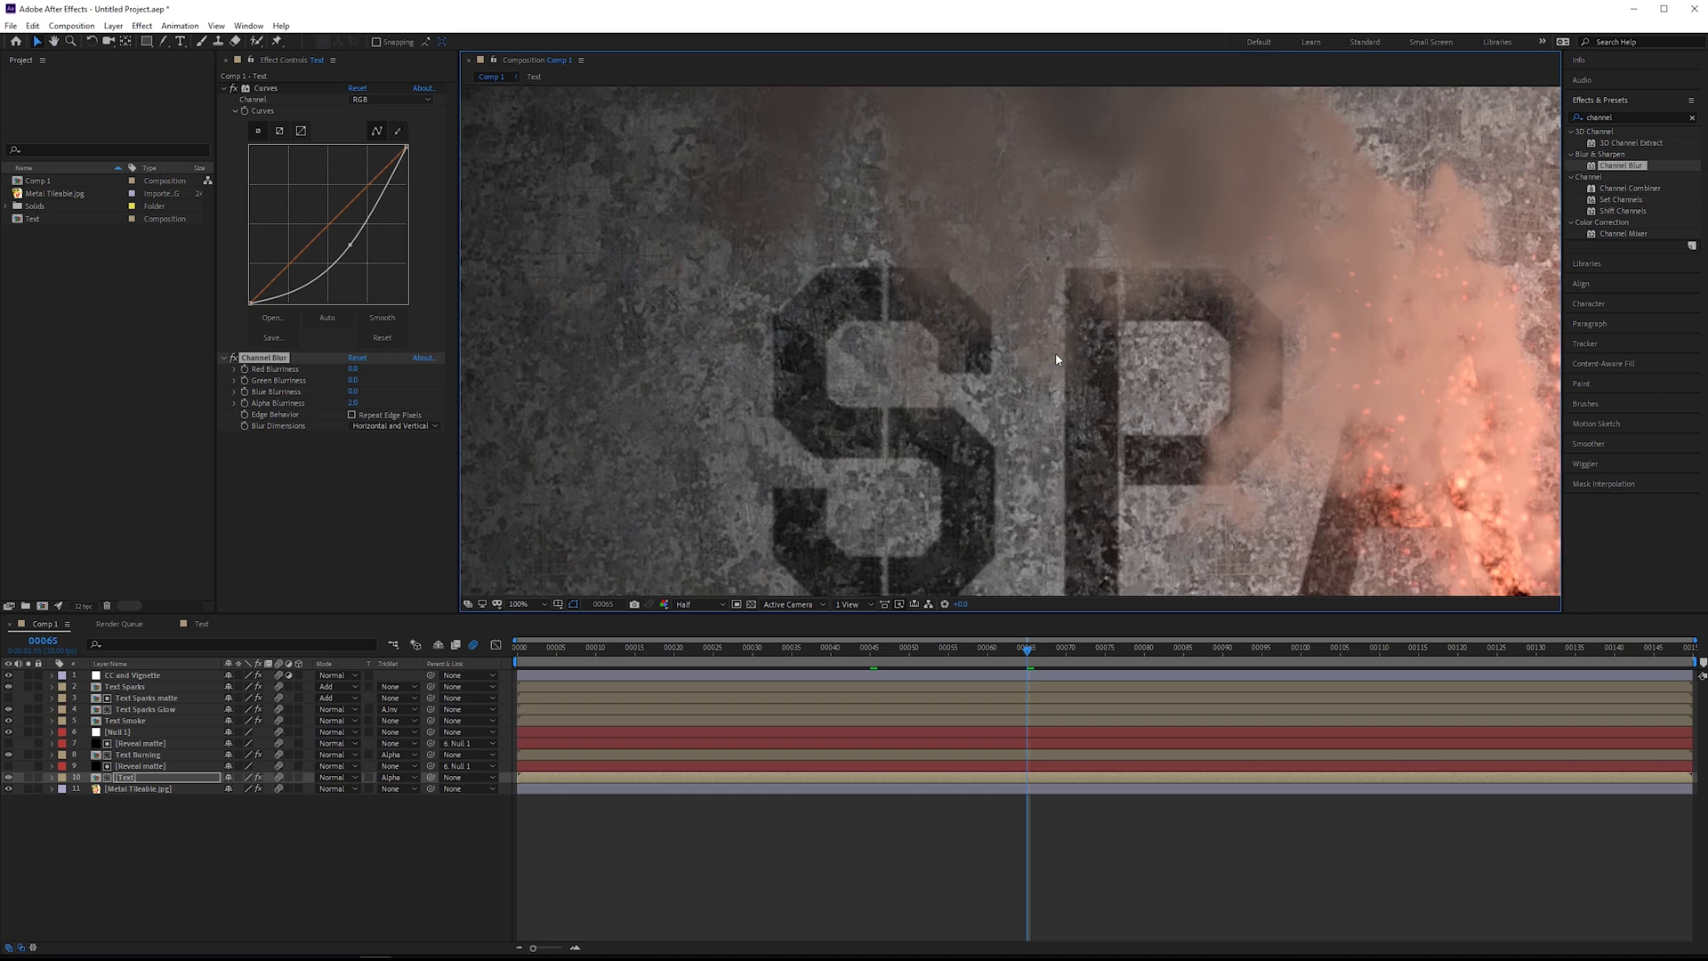
key(v)
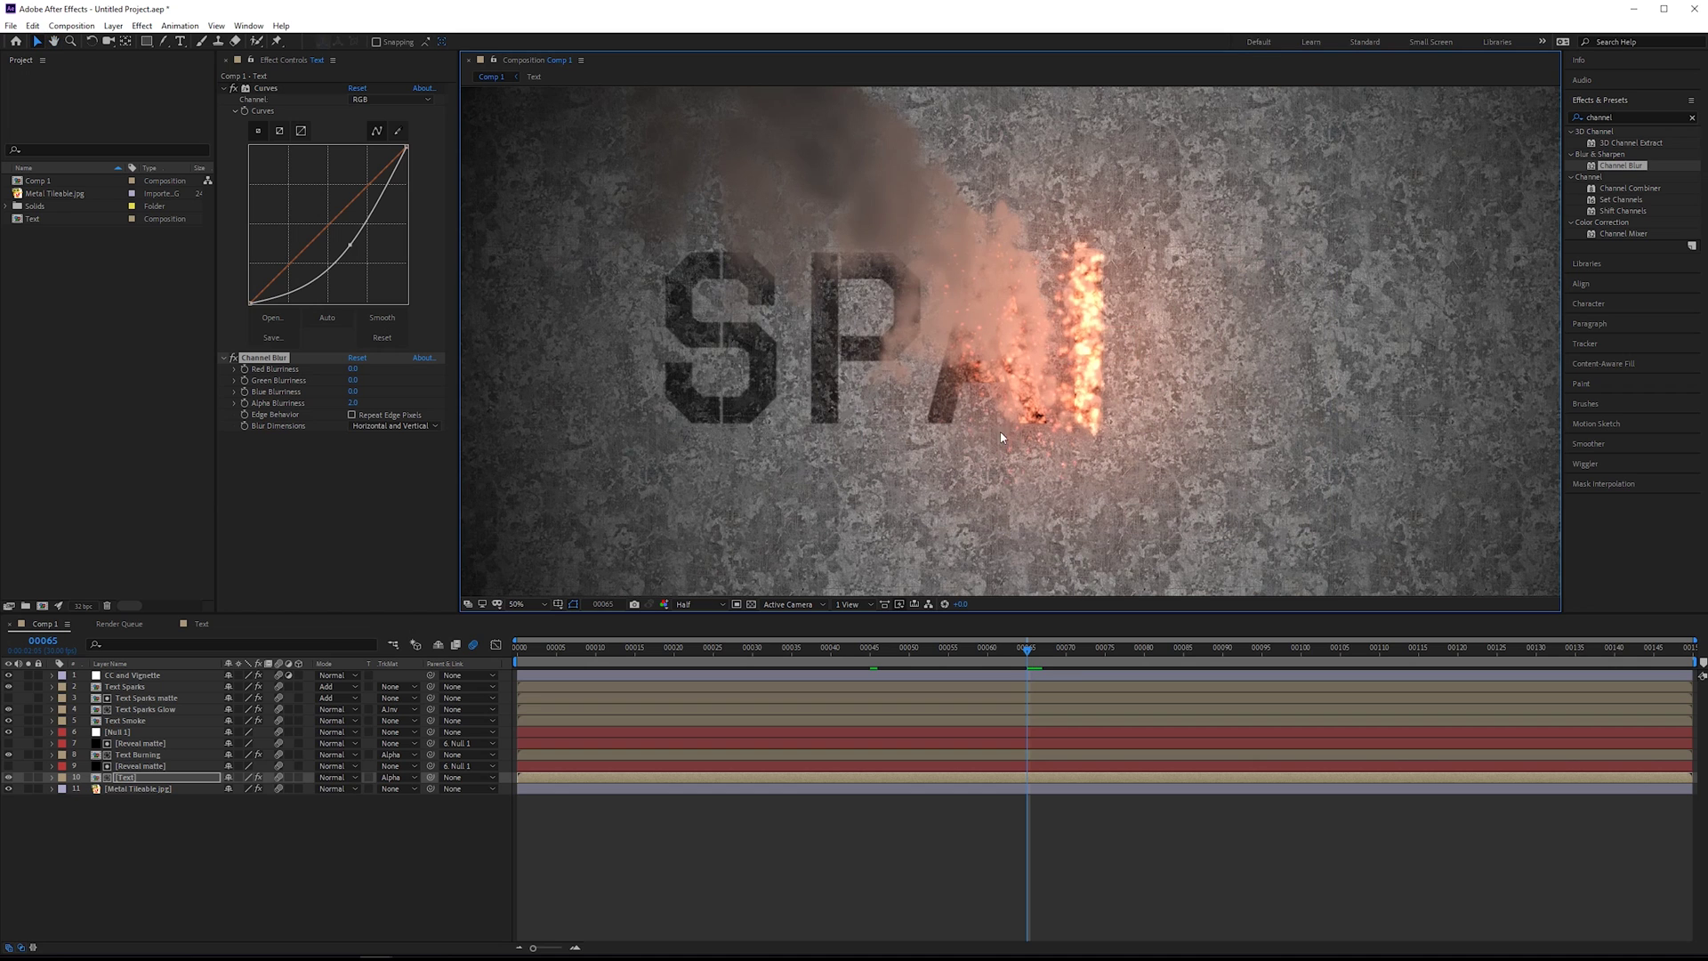